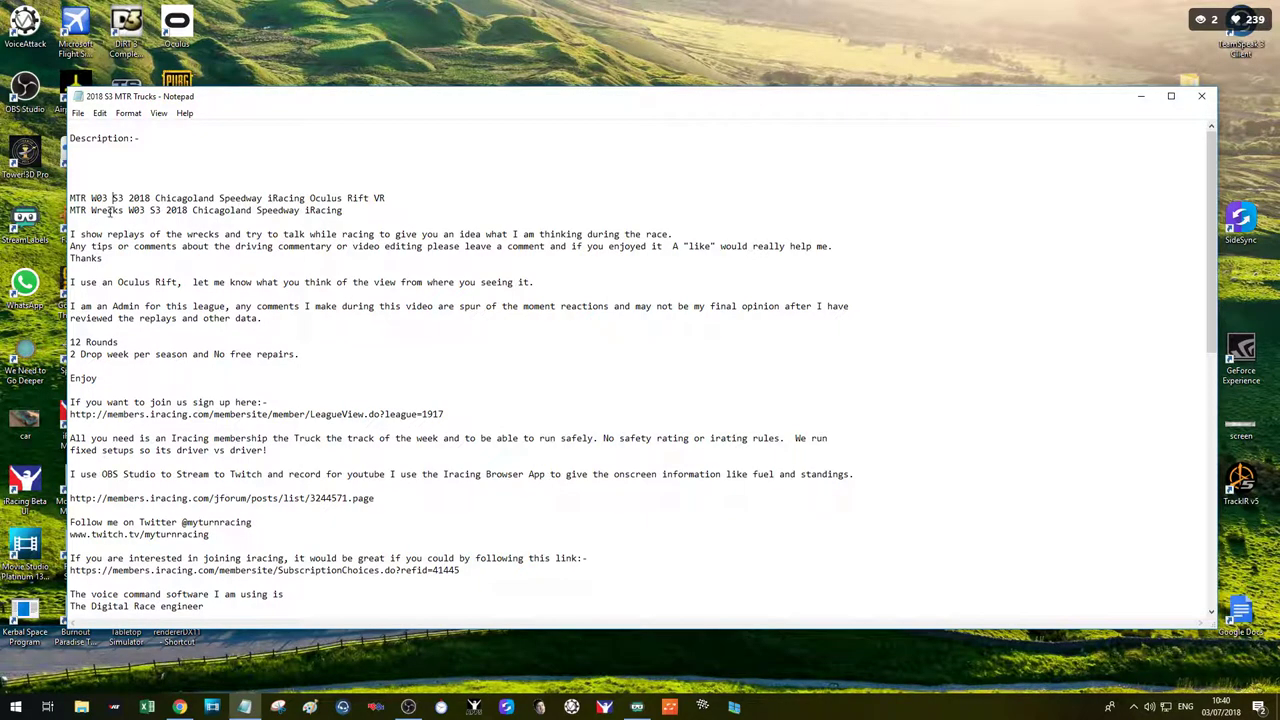
Step: Copy the title line "MTR Wrecks W03 S3 2018 Chicagoland Speedway iRacing" from the notes file
{"action": "left_click_drag", "start_coordinate": [351, 210], "coordinate": [70, 210]}
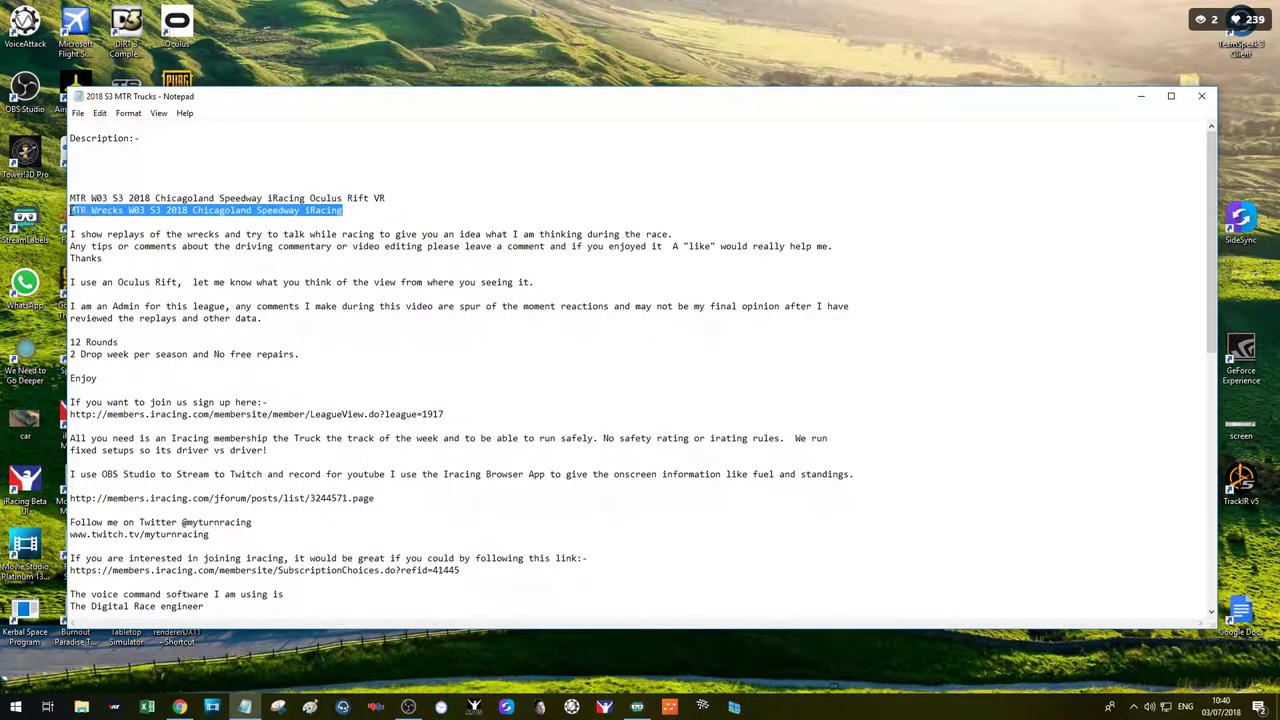
{"action": "right_click", "coordinate": [112, 210]}
{"action": "left_click", "coordinate": [140, 254]}
Step: Switch to Movie Studio Platinum and create a new project named with the copied title "MTR Wrecks W03 S3 2018 Chicagoland Speedway iRacing"
{"action": "left_click", "coordinate": [212, 707]}
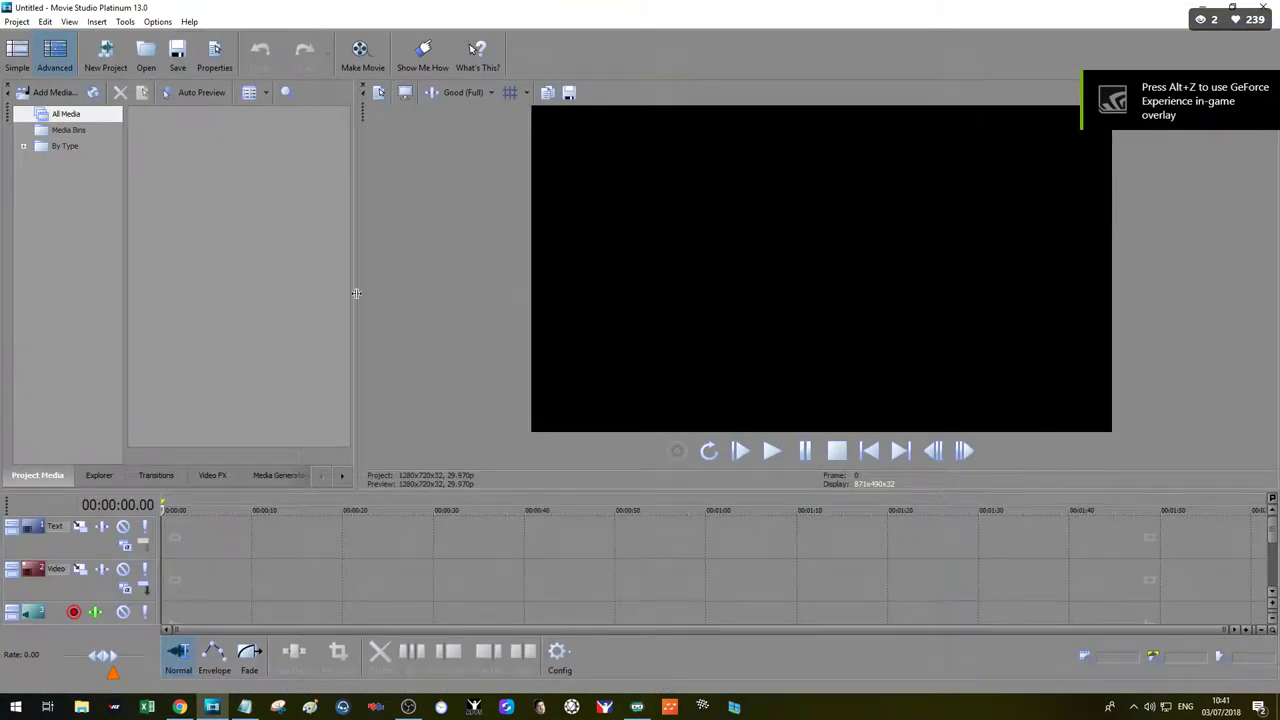
{"action": "left_click", "coordinate": [108, 60]}
{"action": "right_click", "coordinate": [532, 354]}
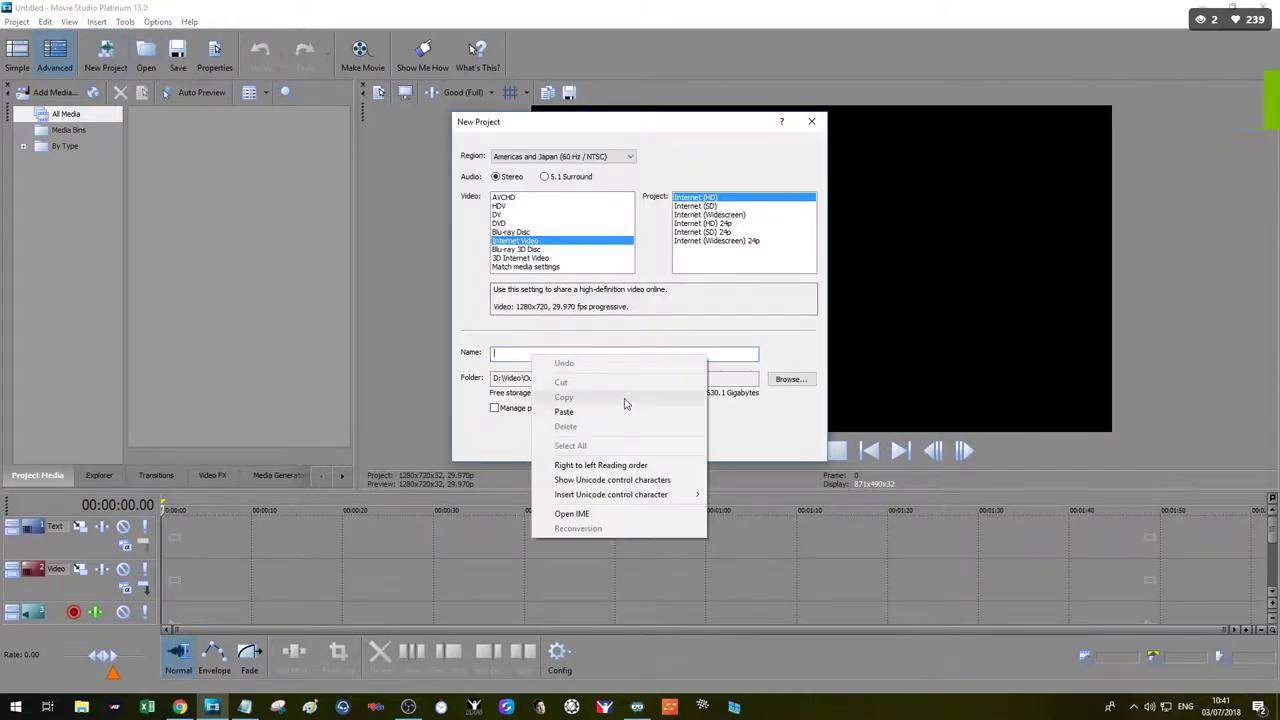
{"action": "left_click", "coordinate": [564, 412]}
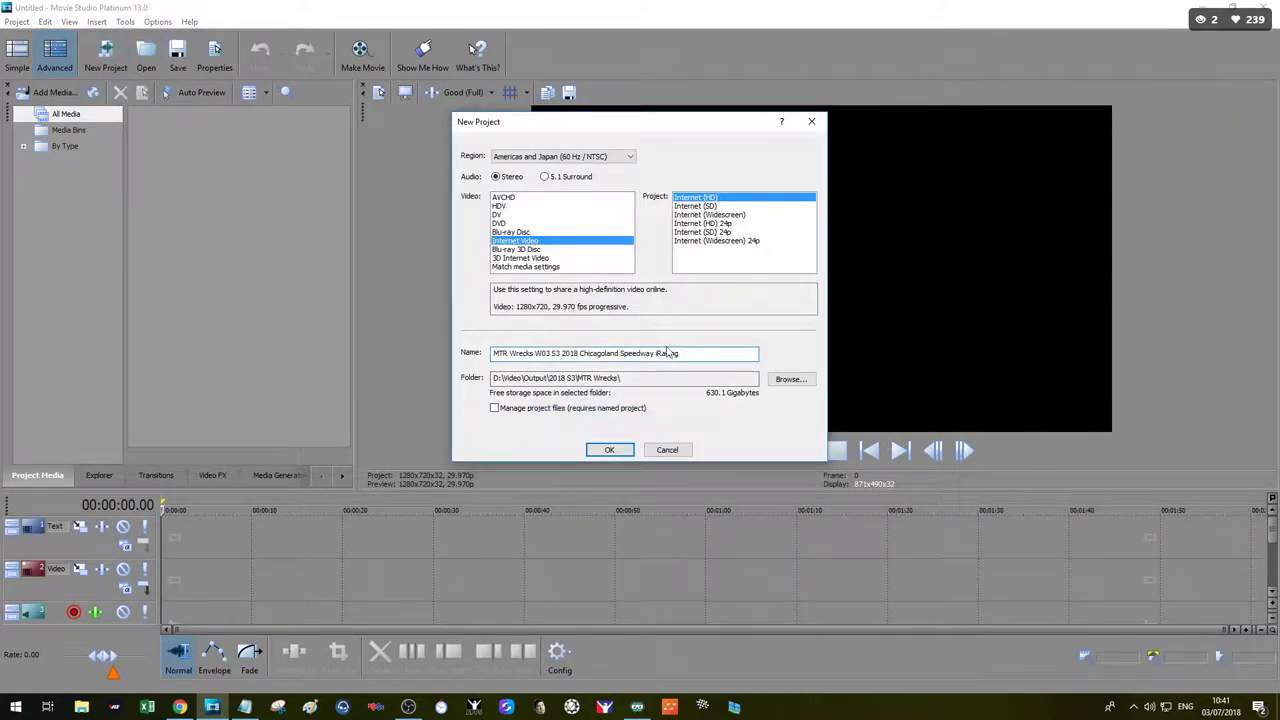
{"action": "left_click", "coordinate": [553, 379]}
{"action": "left_click", "coordinate": [609, 449]}
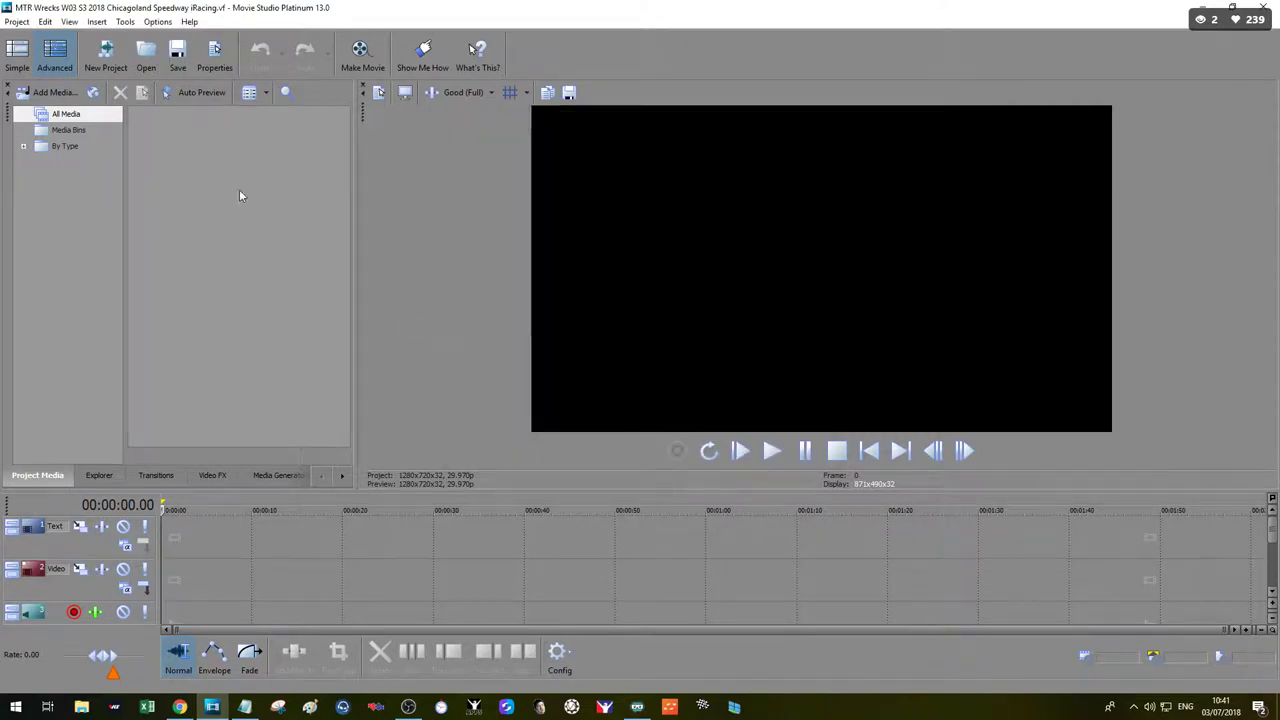
{"action": "left_click", "coordinate": [56, 94]}
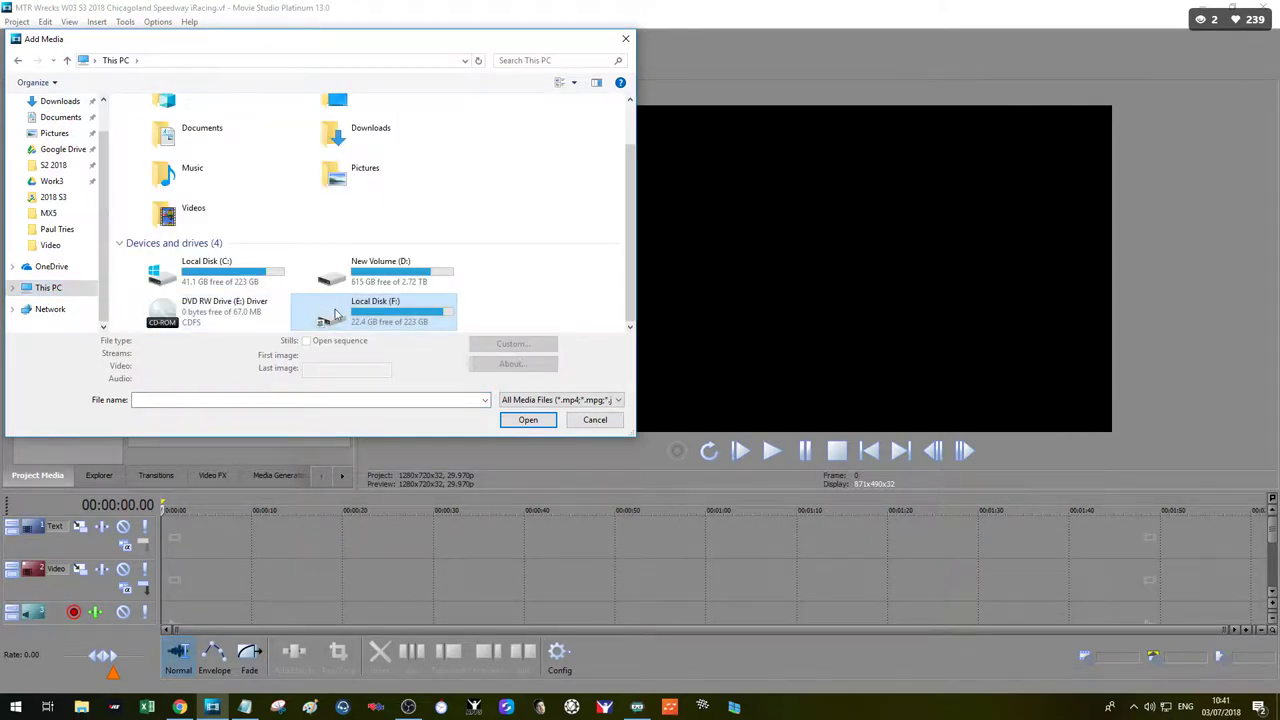
{"action": "double_click", "coordinate": [333, 312]}
{"action": "double_click", "coordinate": [165, 206]}
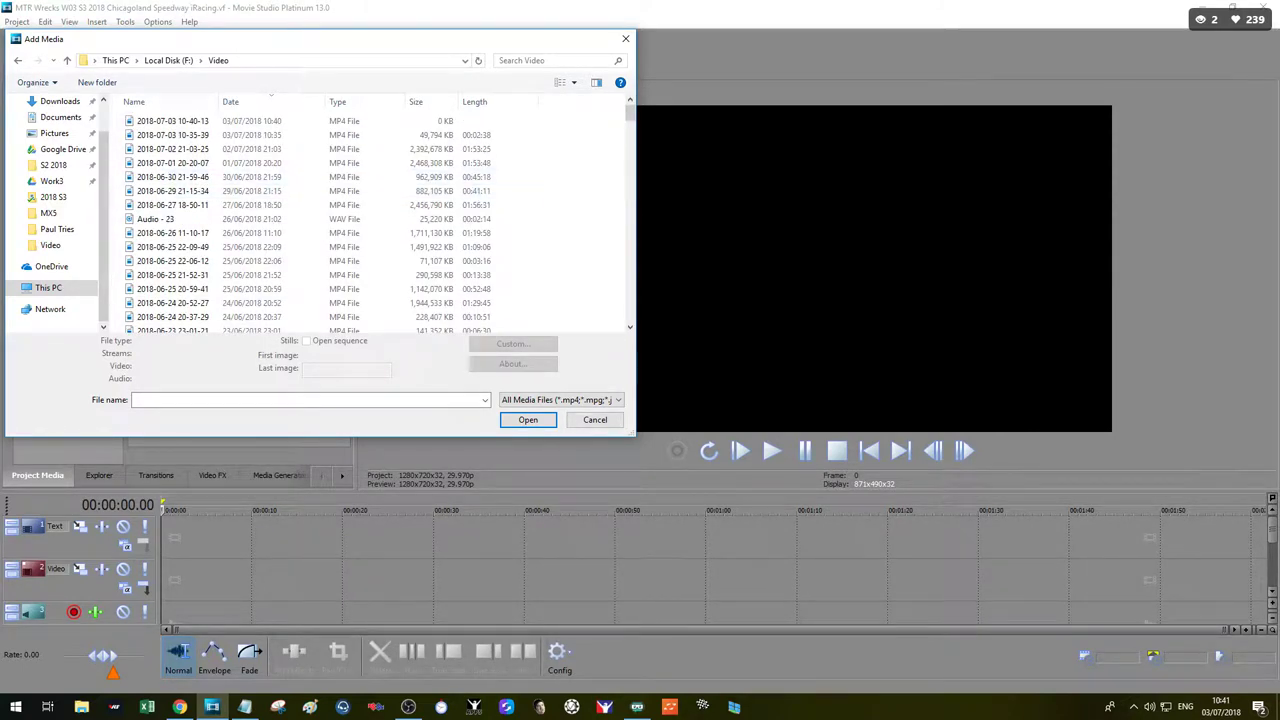
{"action": "left_click", "coordinate": [179, 707]}
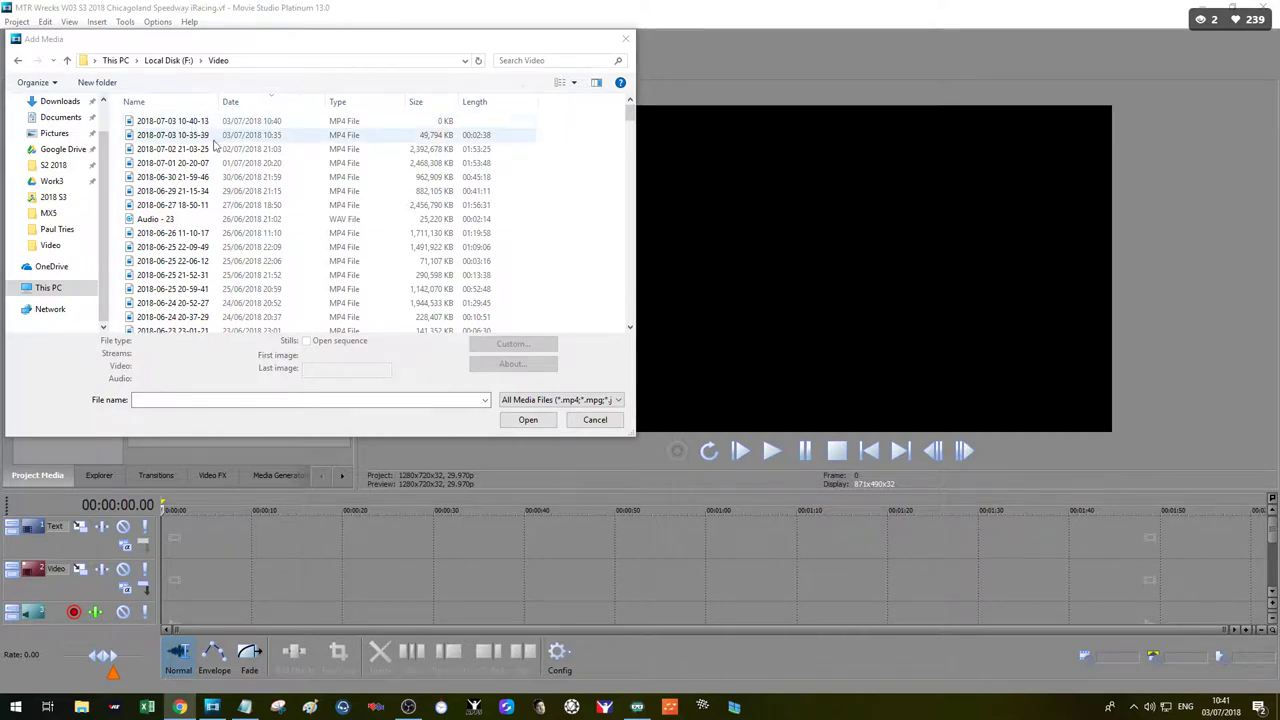
{"action": "left_click", "coordinate": [360, 164]}
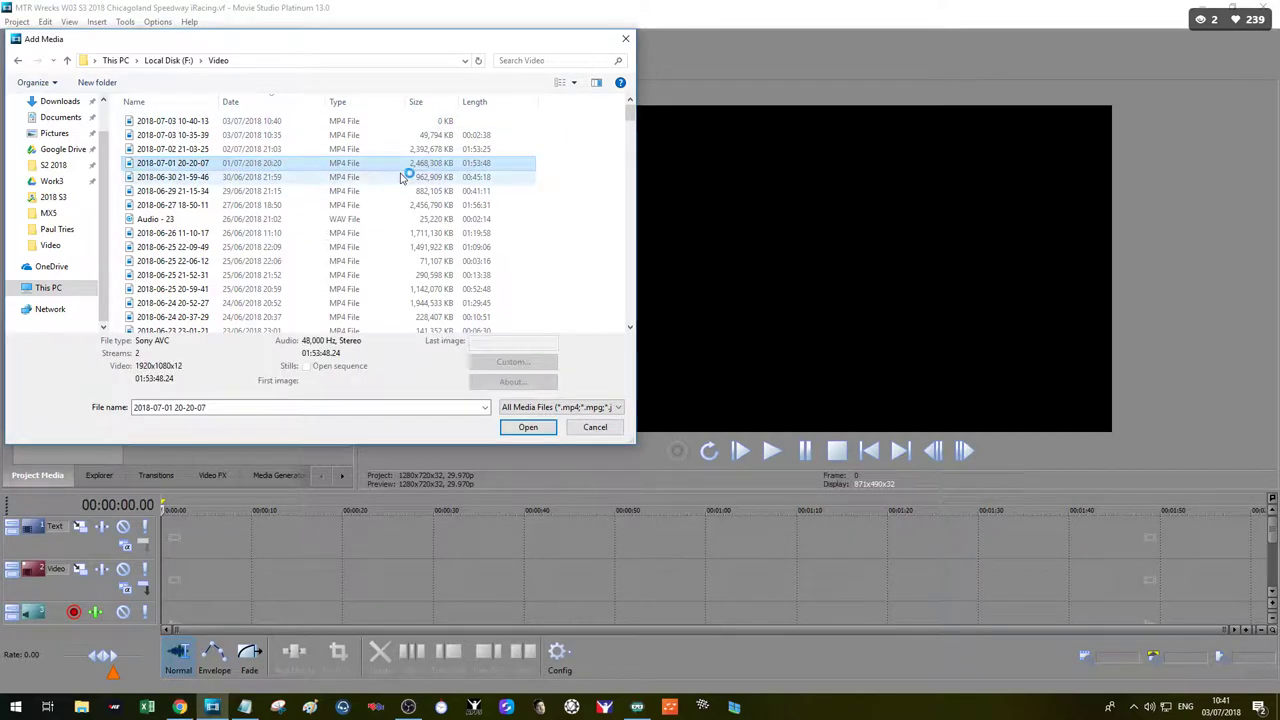
{"action": "double_click", "coordinate": [405, 168]}
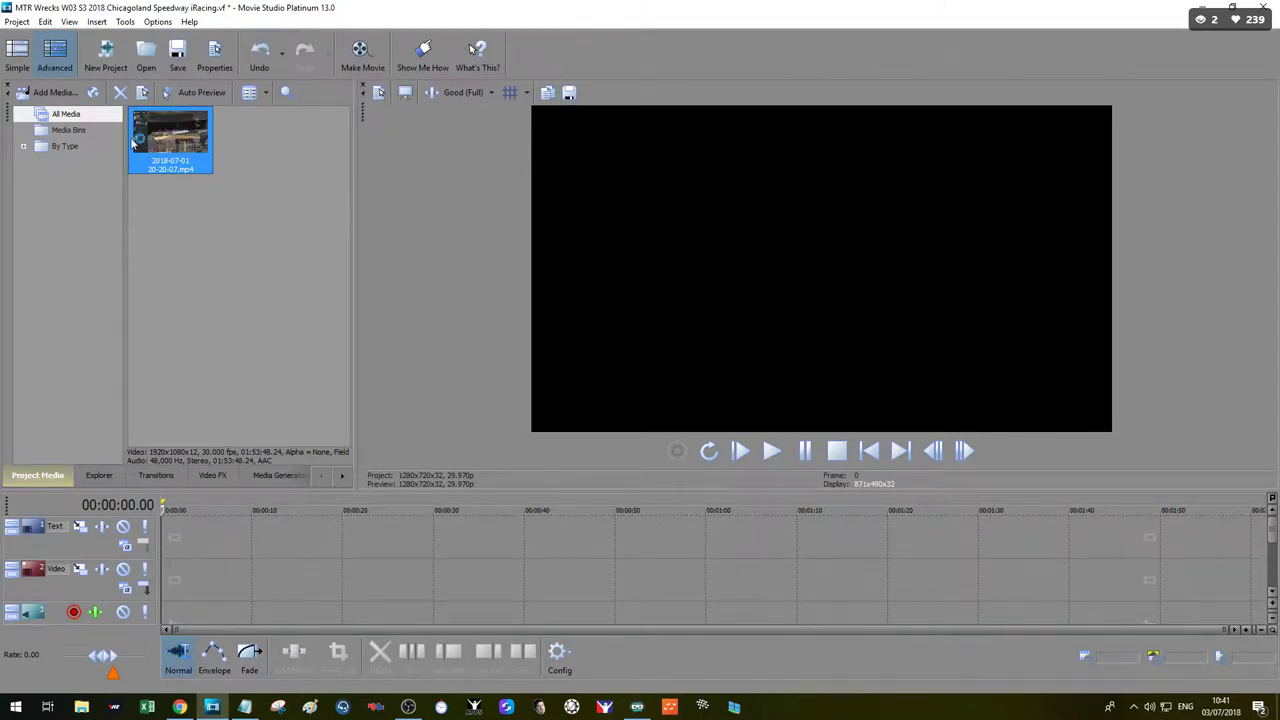
{"action": "left_click", "coordinate": [66, 96]}
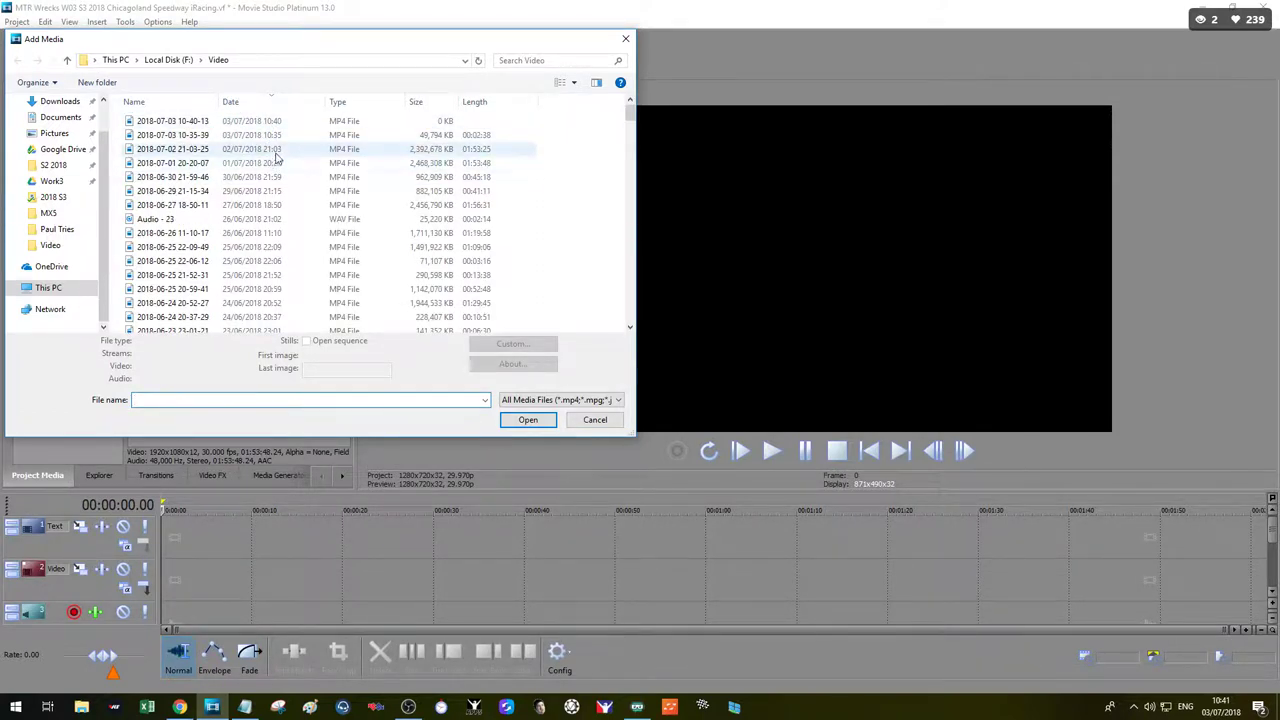
{"action": "left_click", "coordinate": [290, 135]}
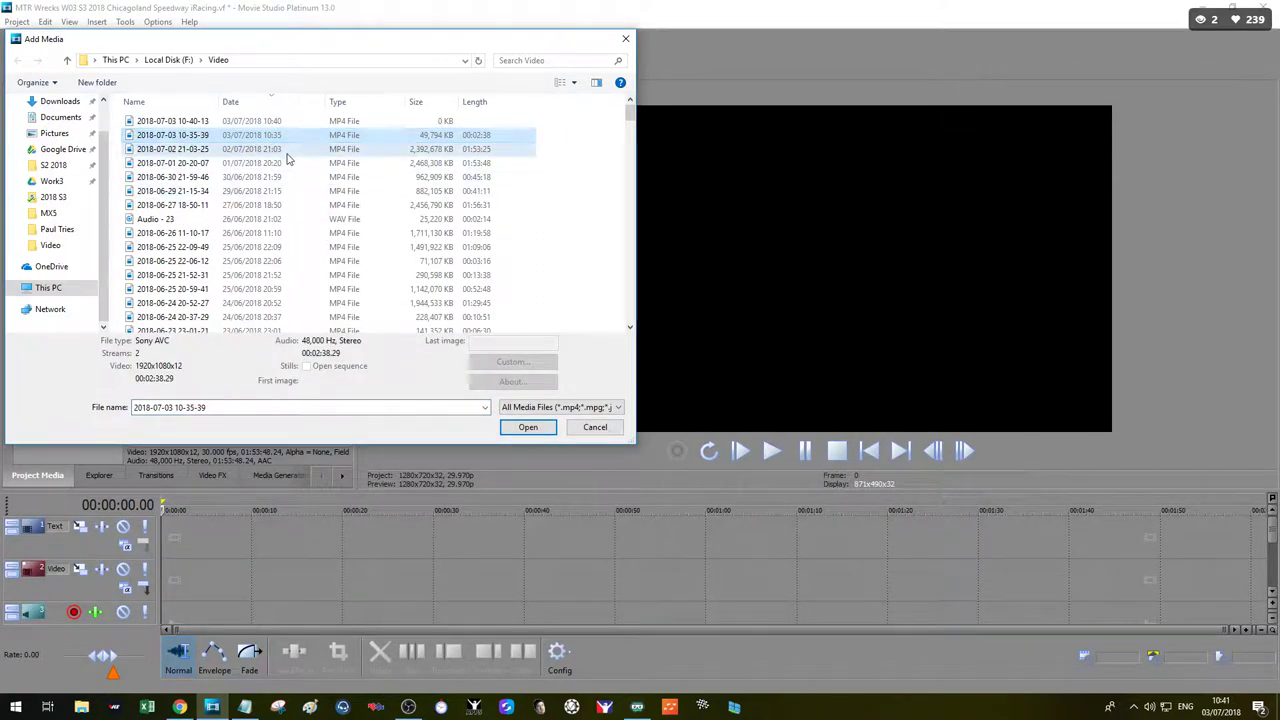
{"action": "double_click", "coordinate": [300, 151]}
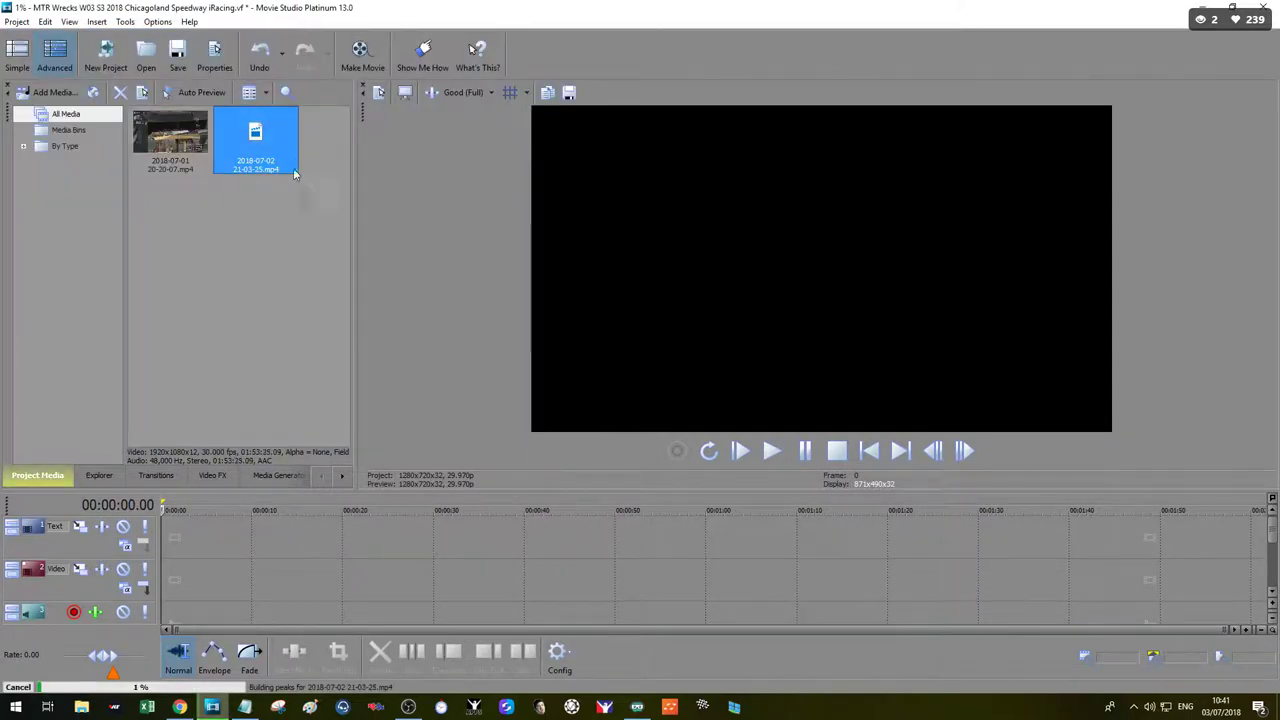
{"action": "left_click", "coordinate": [239, 240]}
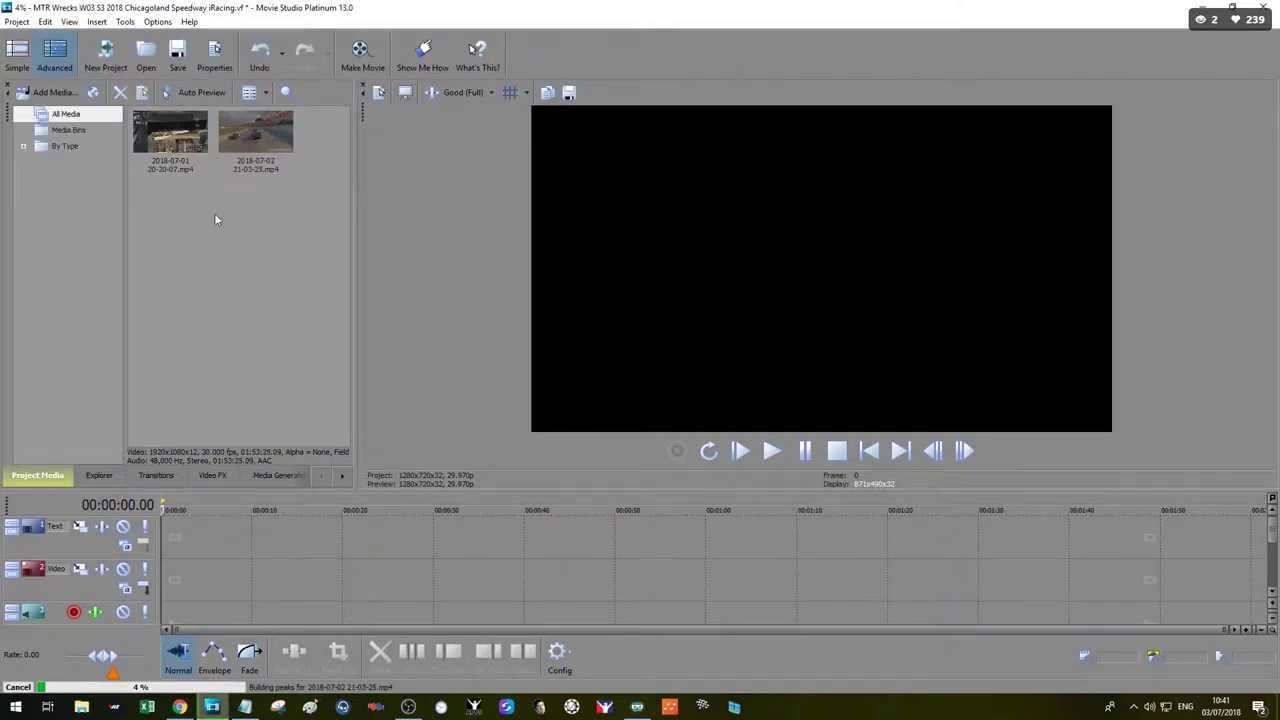
{"action": "left_click", "coordinate": [180, 136]}
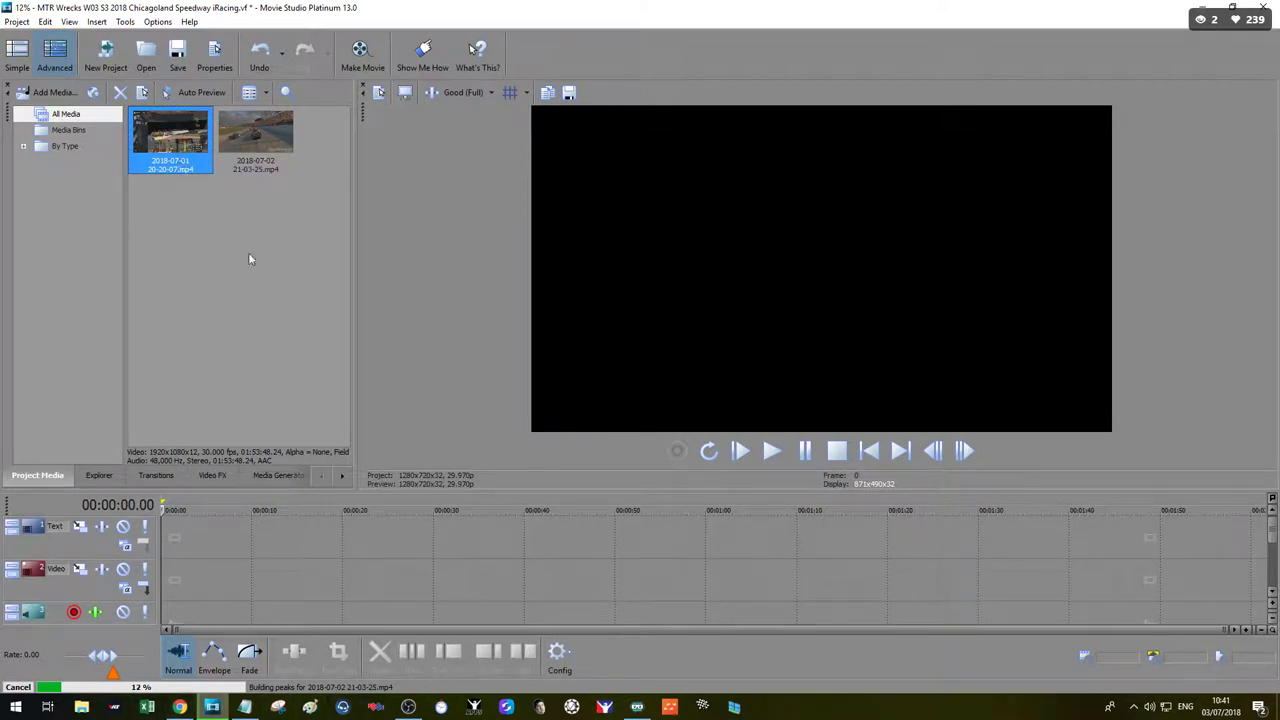
Step: Add the Chicagoland track image from the Video\Output\Tracks folder on drive D: to the project media
{"action": "left_click", "coordinate": [45, 92]}
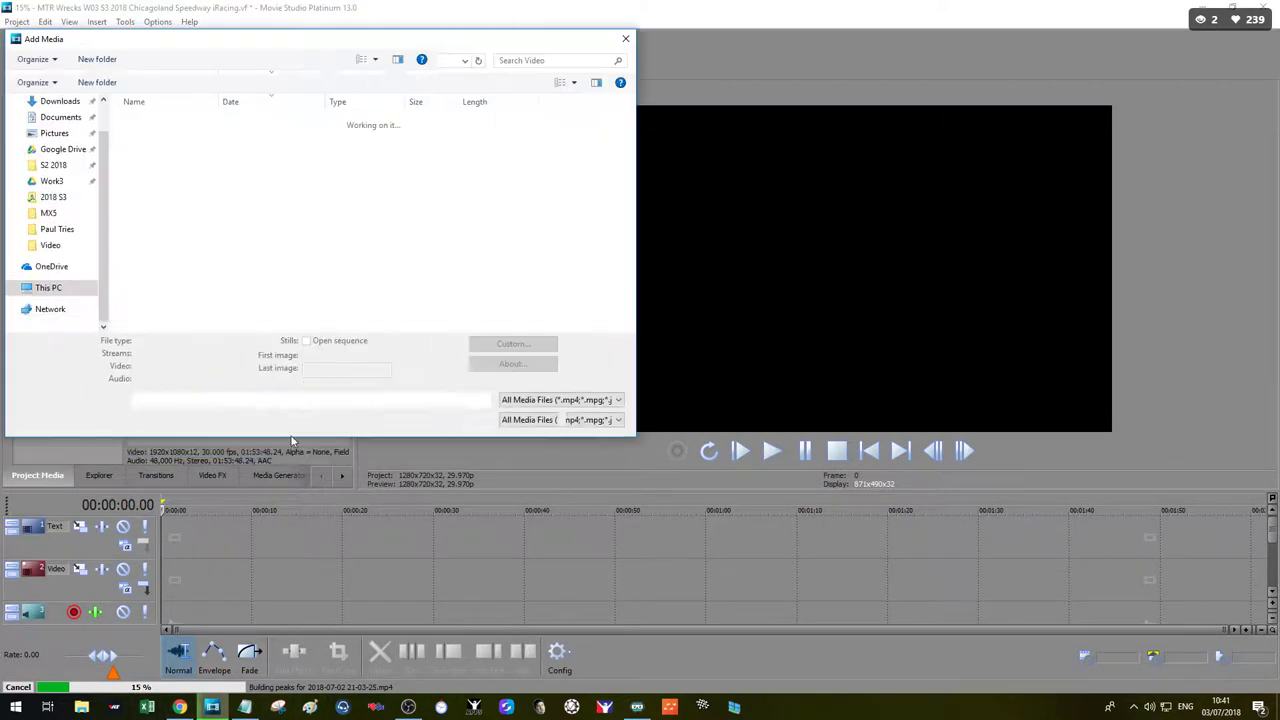
{"action": "left_click", "coordinate": [50, 287]}
{"action": "double_click", "coordinate": [340, 265]}
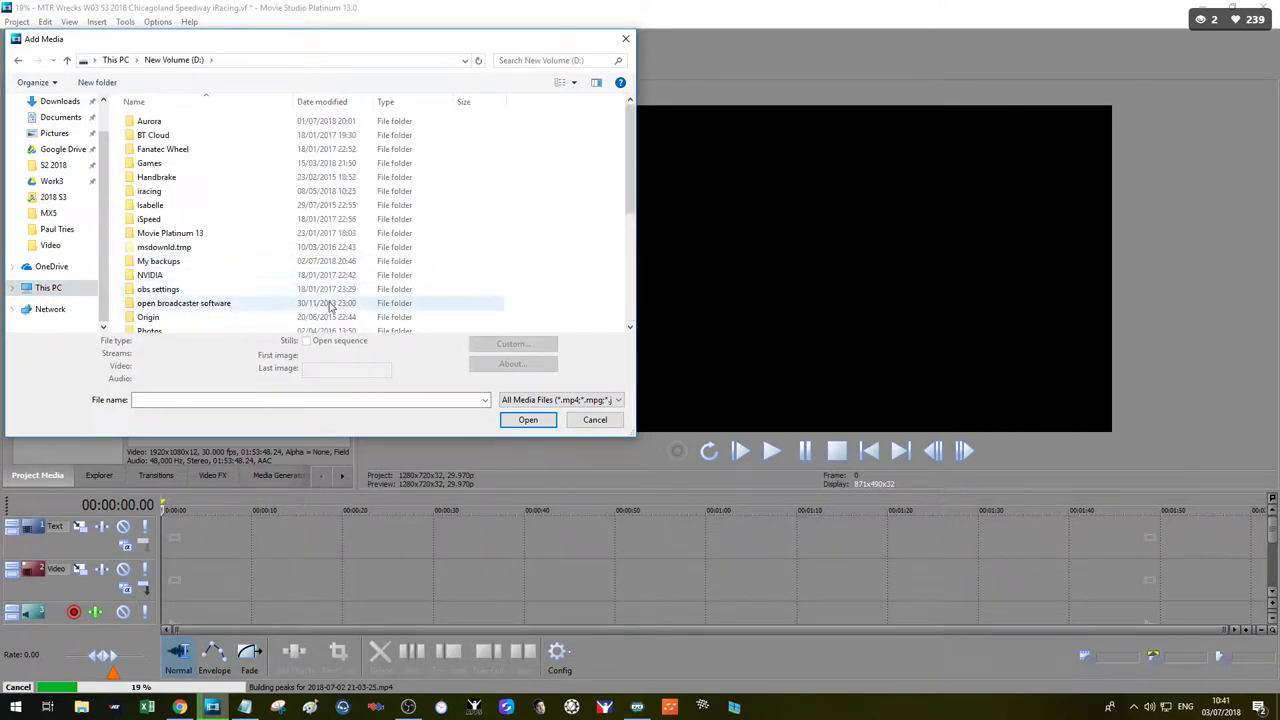
{"action": "scroll", "coordinate": [330, 305], "scroll_direction": "down", "scroll_amount": 5}
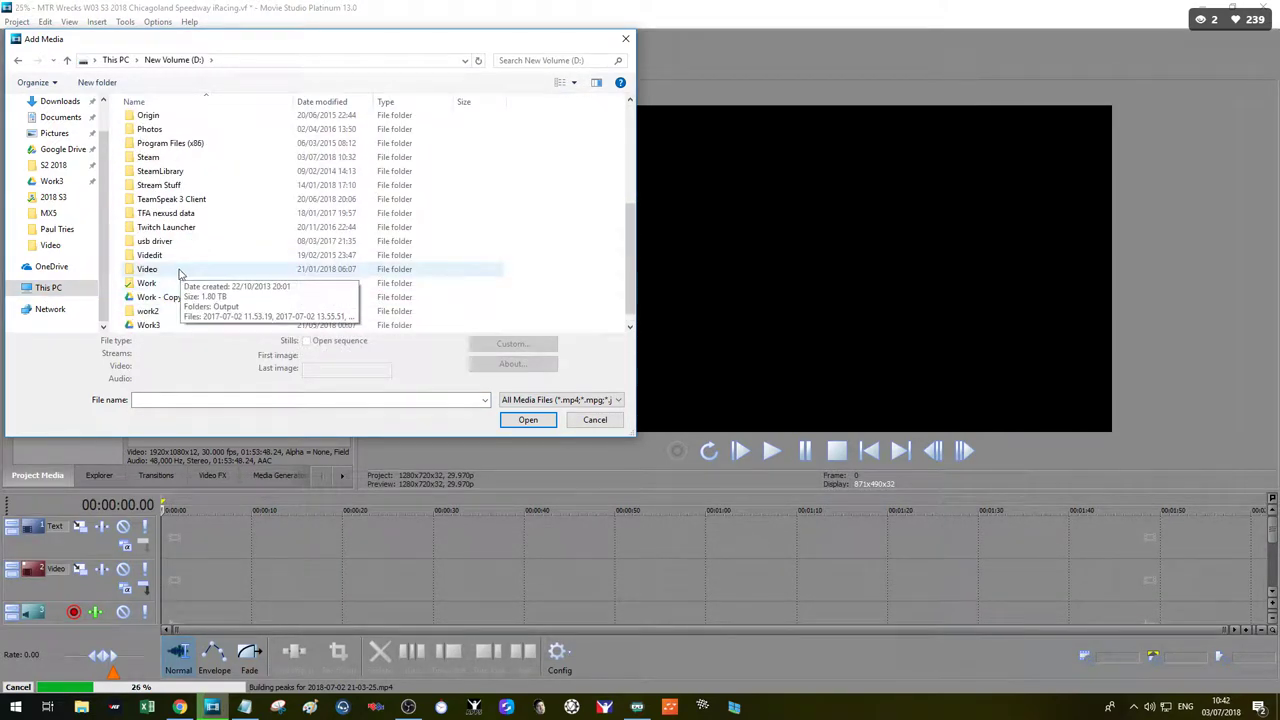
{"action": "double_click", "coordinate": [179, 270]}
{"action": "double_click", "coordinate": [165, 121]}
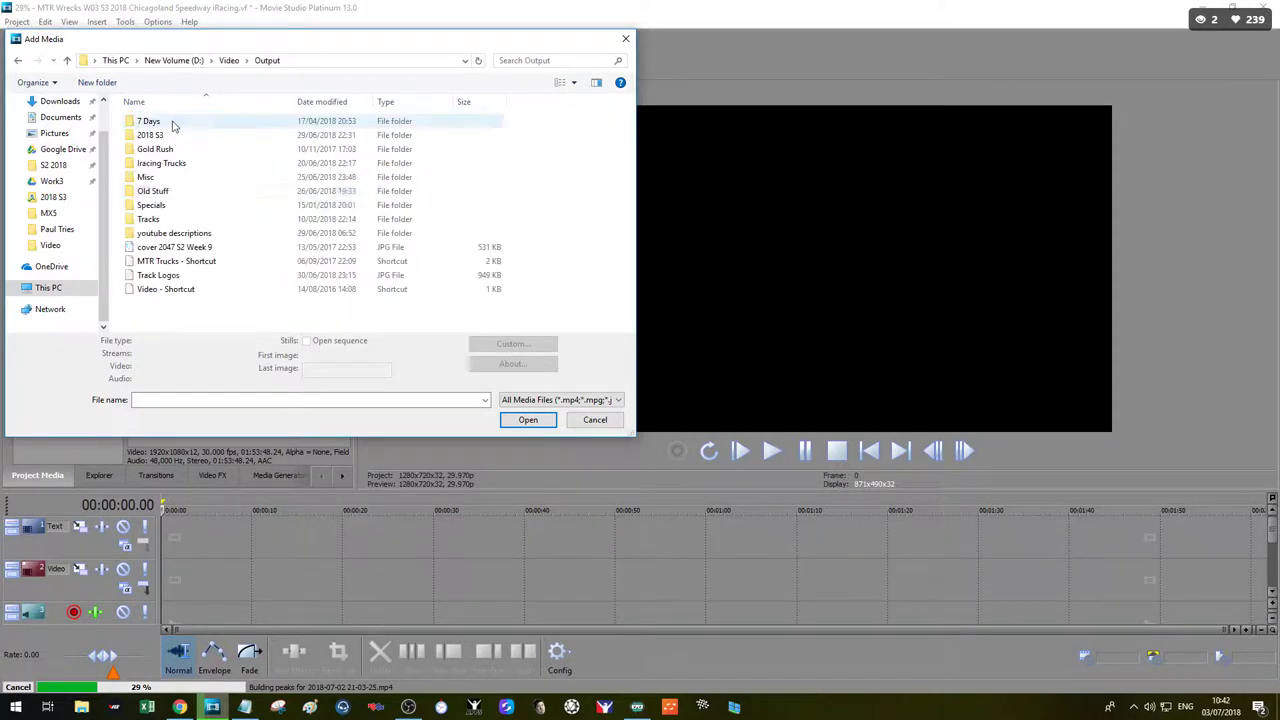
{"action": "double_click", "coordinate": [150, 219]}
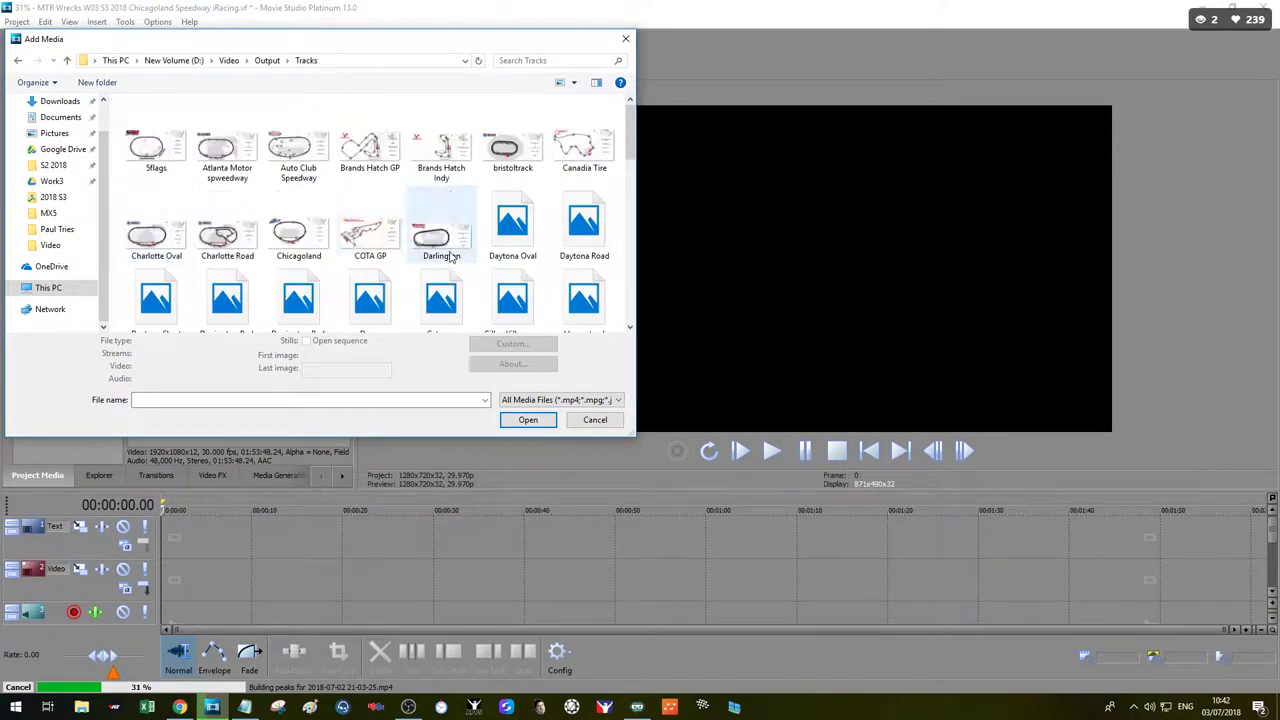
{"action": "double_click", "coordinate": [318, 257]}
Step: Add the end-screen image MyTurnRacingEnd2018 S3 from the Output\Misc folder to the project media
{"action": "left_click", "coordinate": [55, 94]}
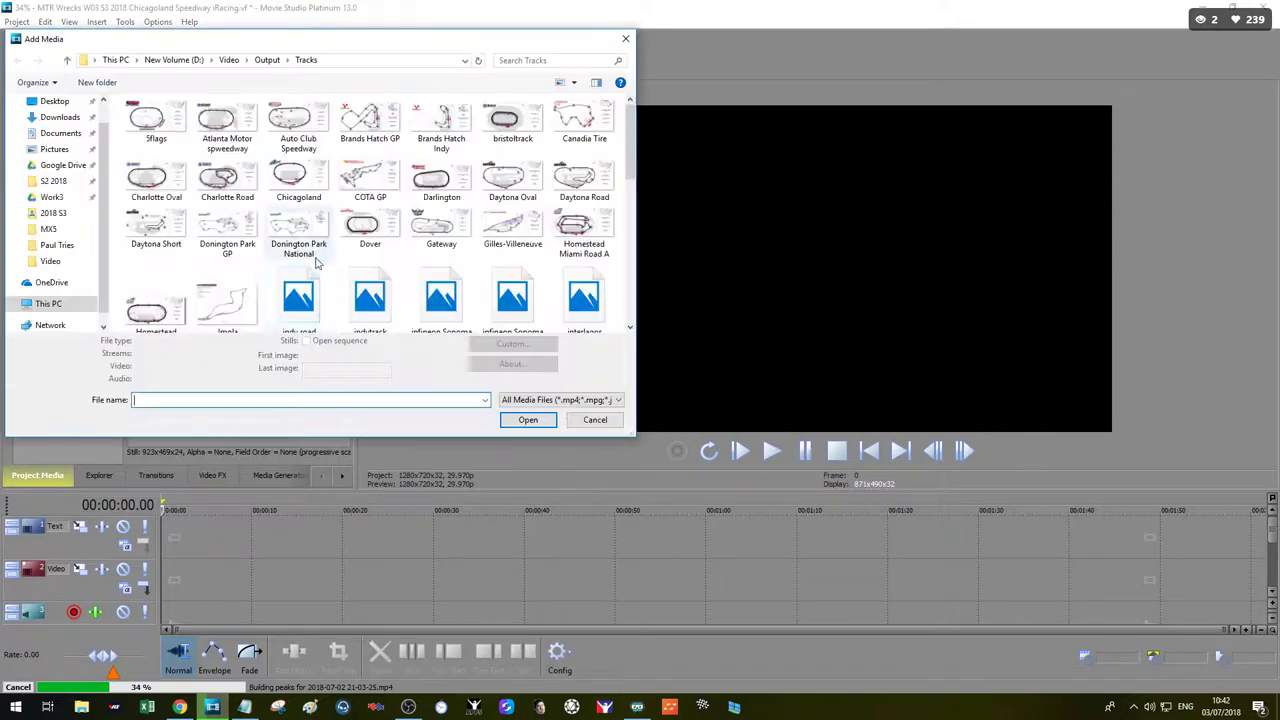
{"action": "left_click", "coordinate": [290, 60]}
{"action": "left_click", "coordinate": [267, 60]}
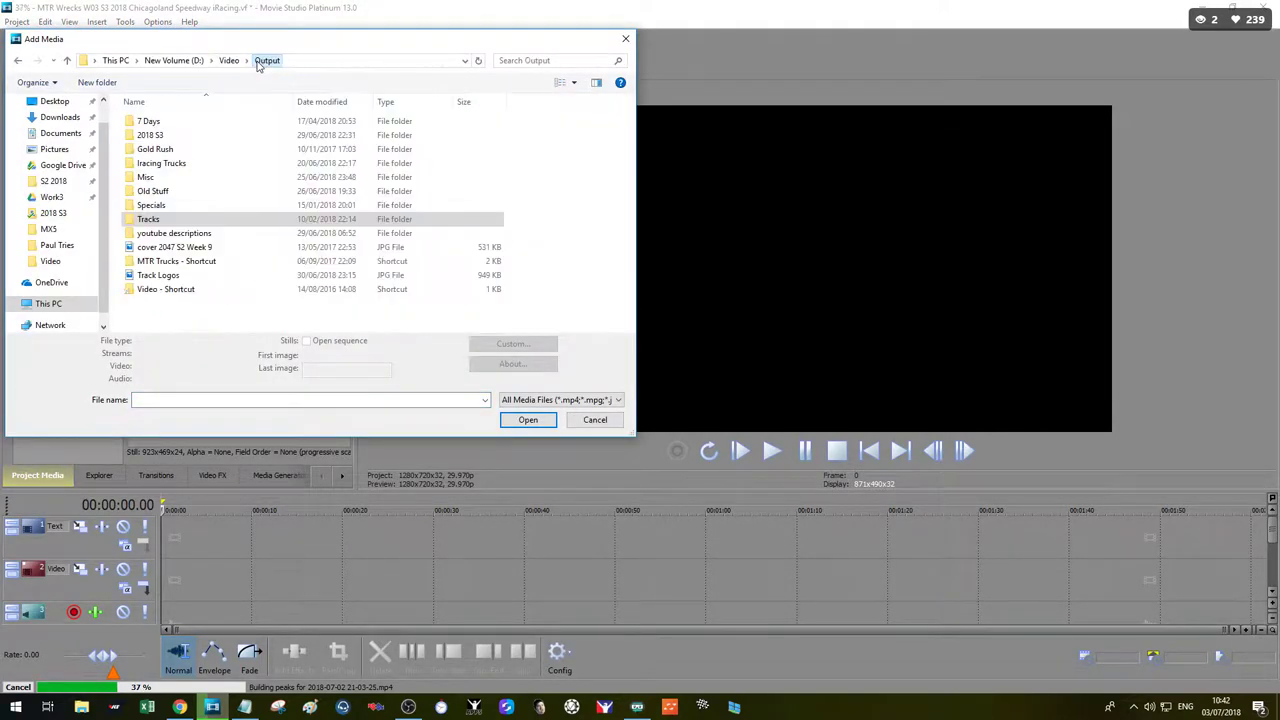
{"action": "double_click", "coordinate": [163, 177]}
{"action": "scroll", "coordinate": [346, 257], "scroll_direction": "down", "scroll_amount": 5}
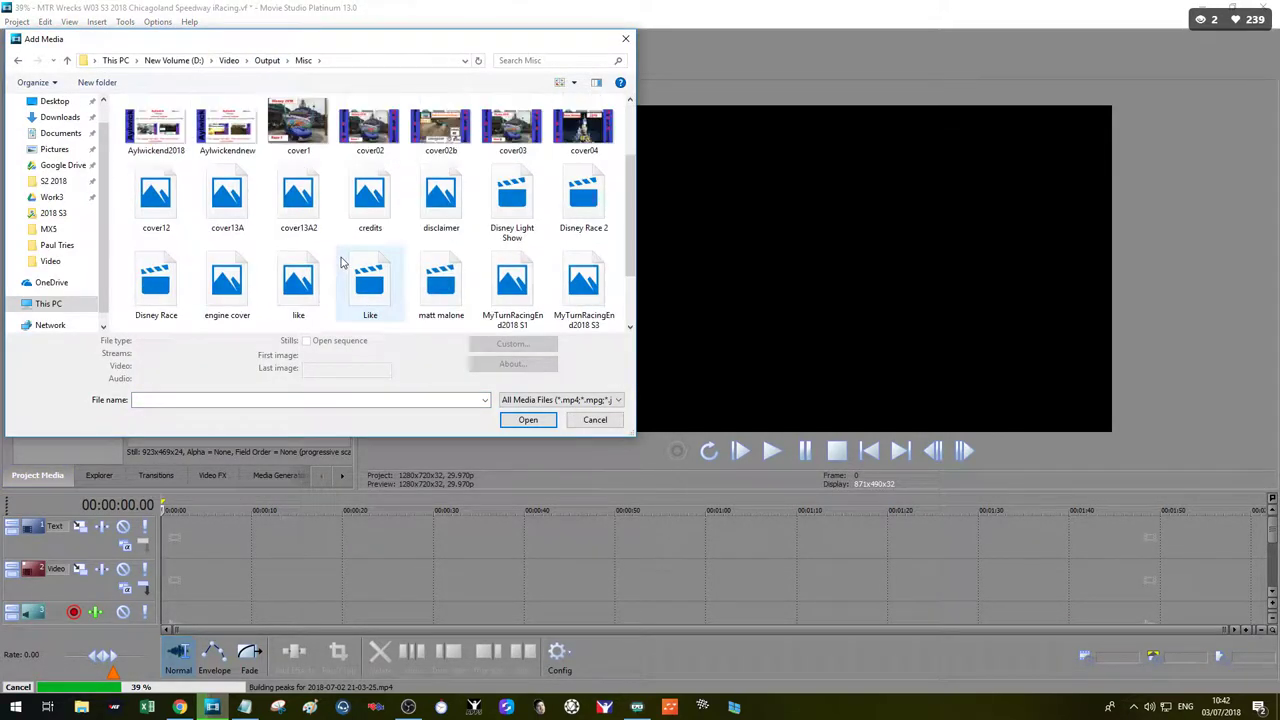
{"action": "scroll", "coordinate": [596, 295], "scroll_direction": "down", "scroll_amount": 1}
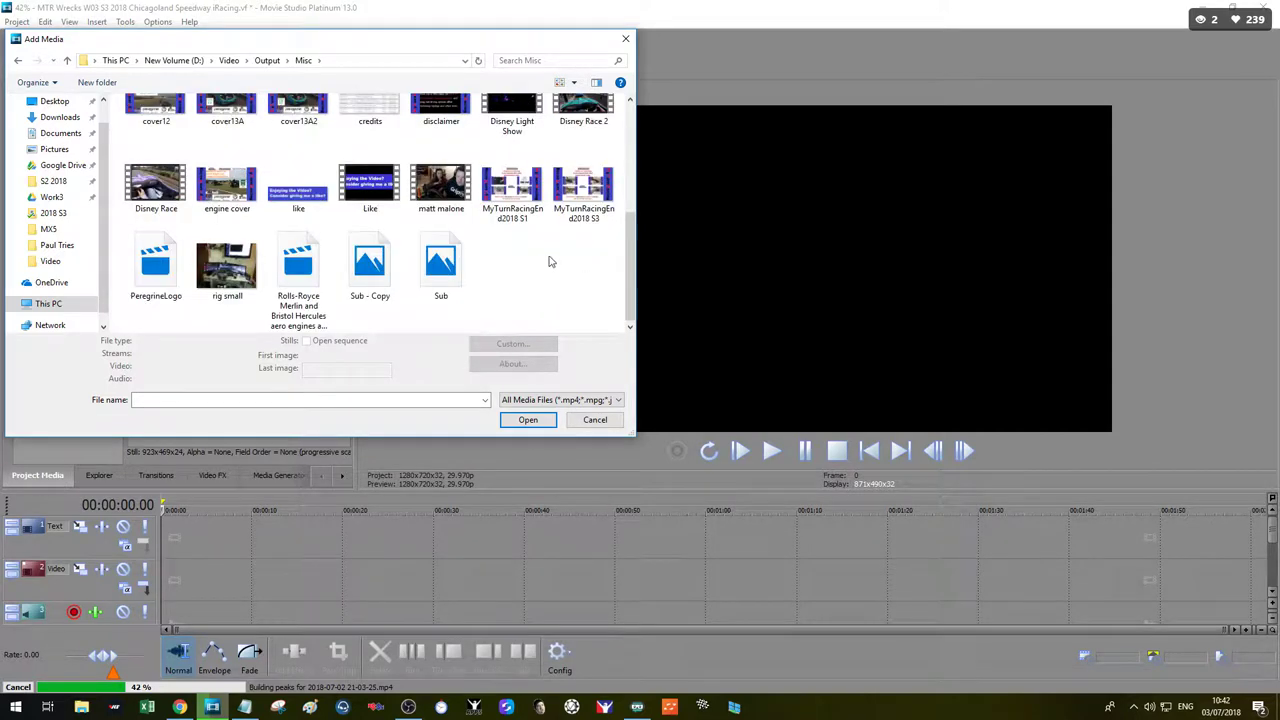
{"action": "left_click", "coordinate": [596, 193]}
{"action": "double_click", "coordinate": [596, 193]}
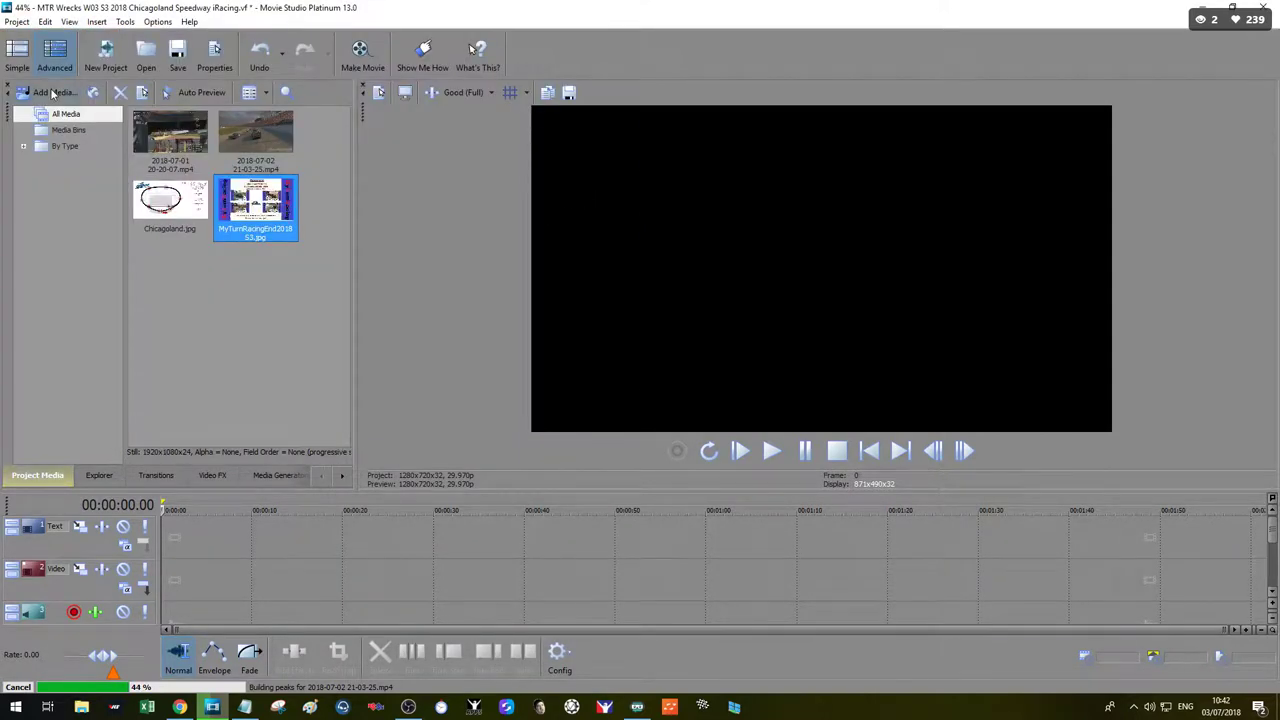
Step: Find the coverWrecks A image in Output\2018 S3\MTR Wrecks through the media import dialog and open it for editing in Paint
{"action": "left_click", "coordinate": [46, 95]}
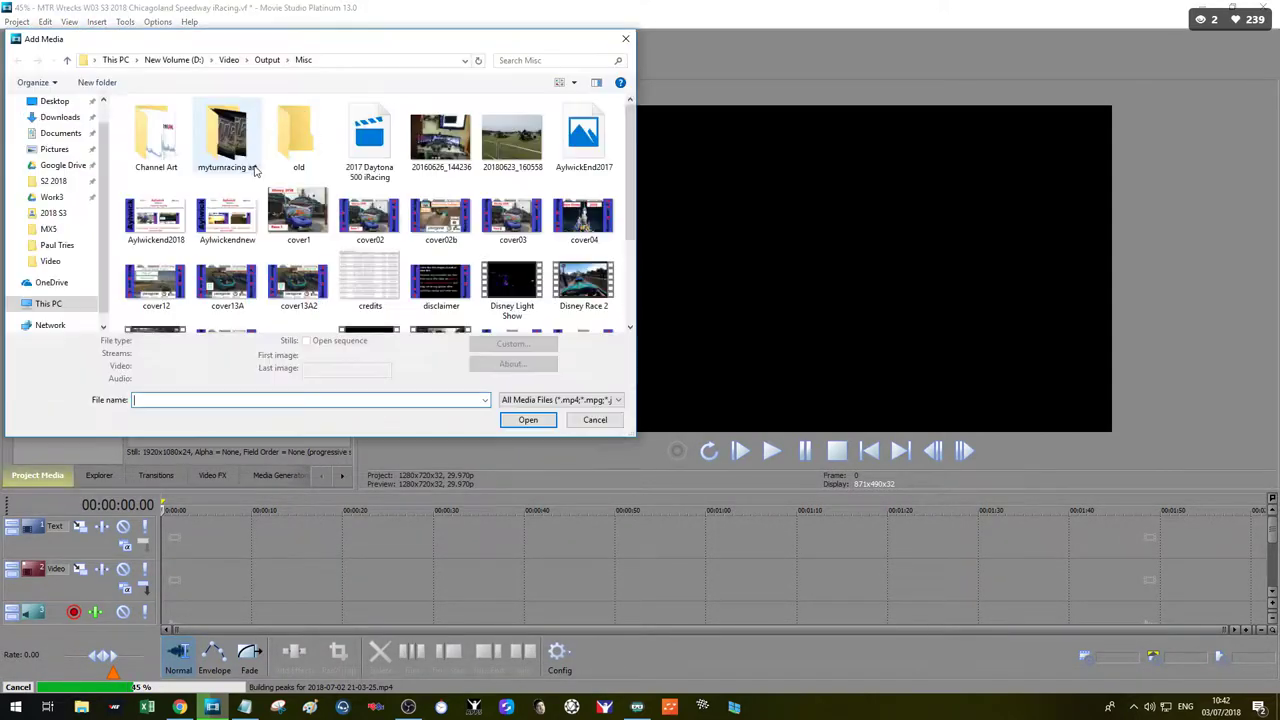
{"action": "left_click", "coordinate": [265, 60]}
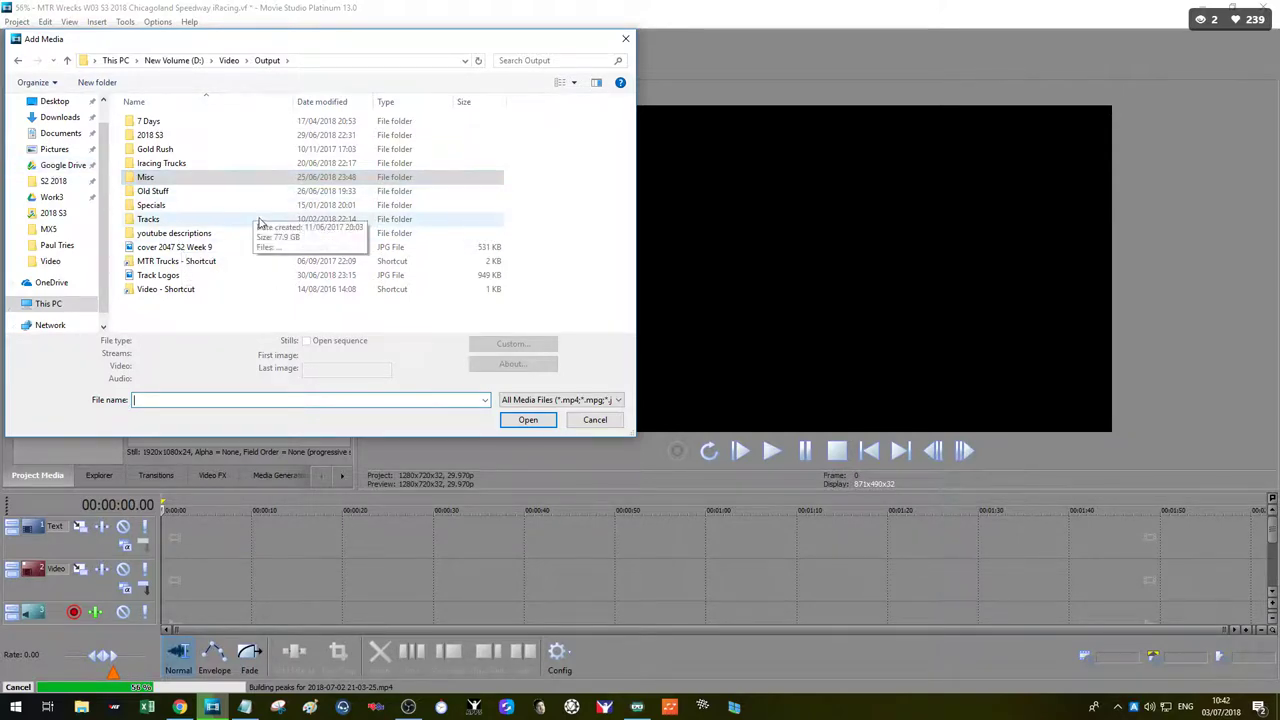
{"action": "left_click", "coordinate": [175, 180]}
{"action": "double_click", "coordinate": [178, 164]}
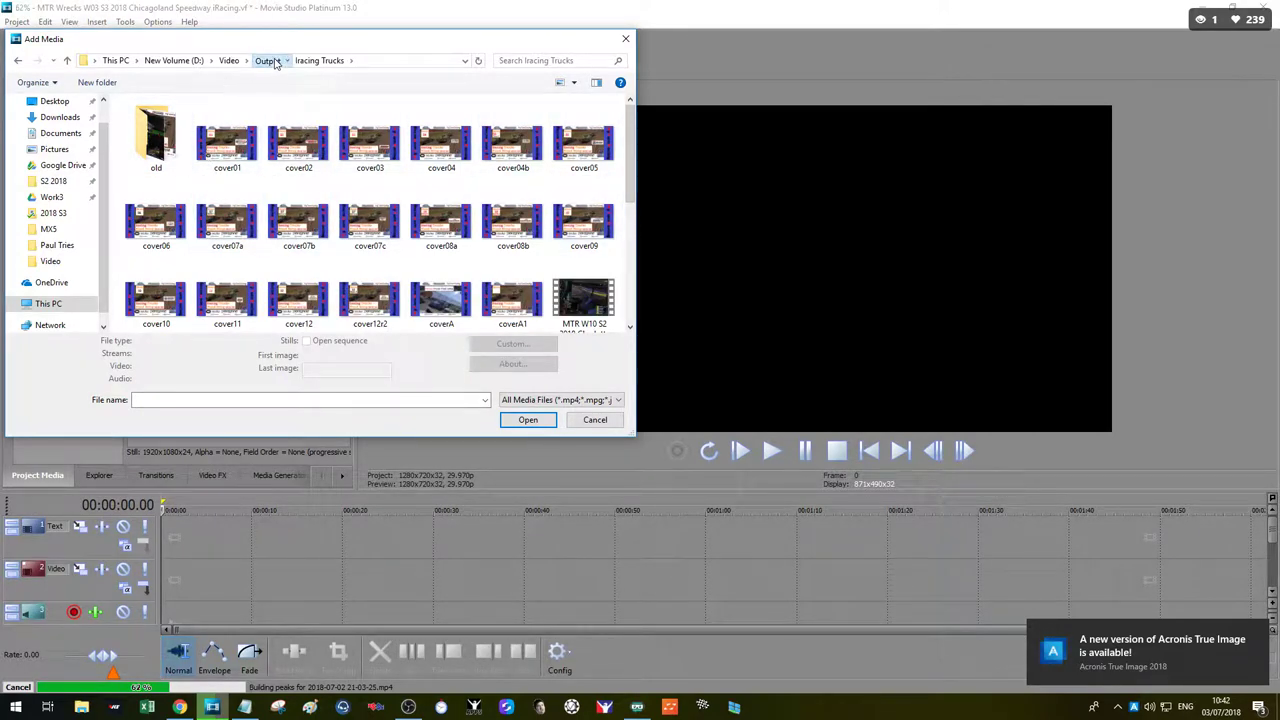
{"action": "left_click", "coordinate": [267, 60]}
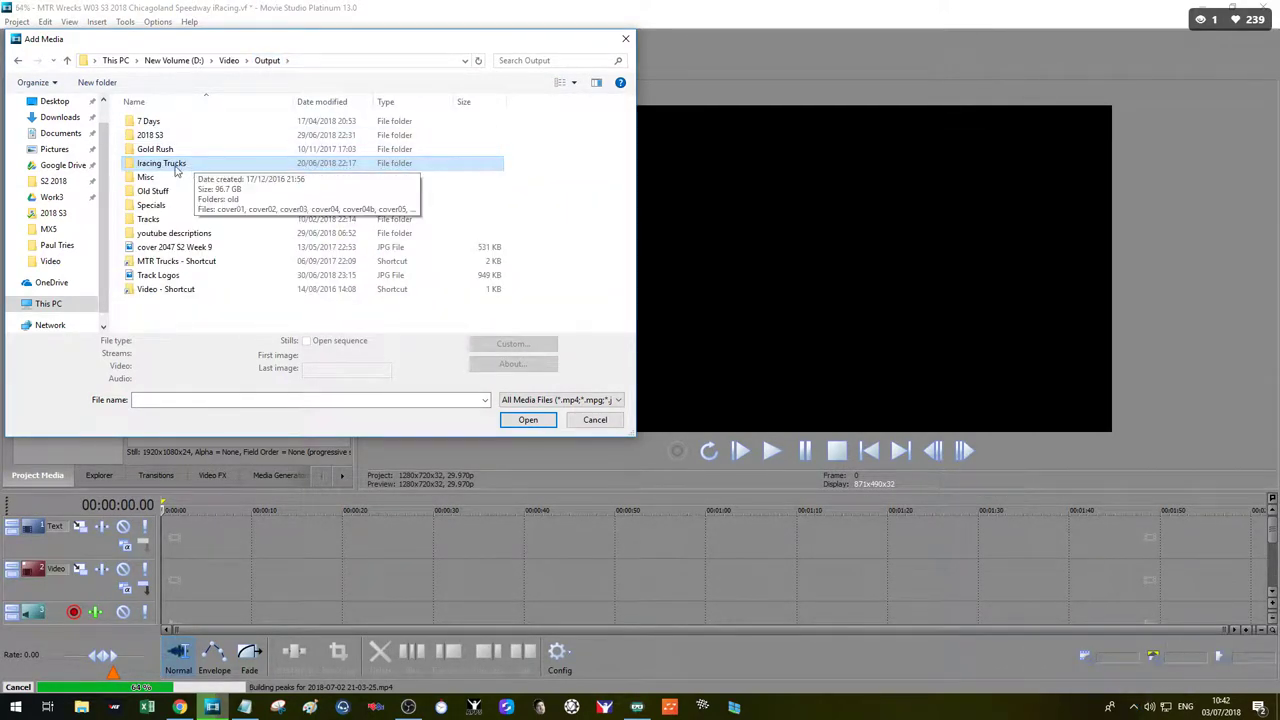
{"action": "double_click", "coordinate": [183, 135]}
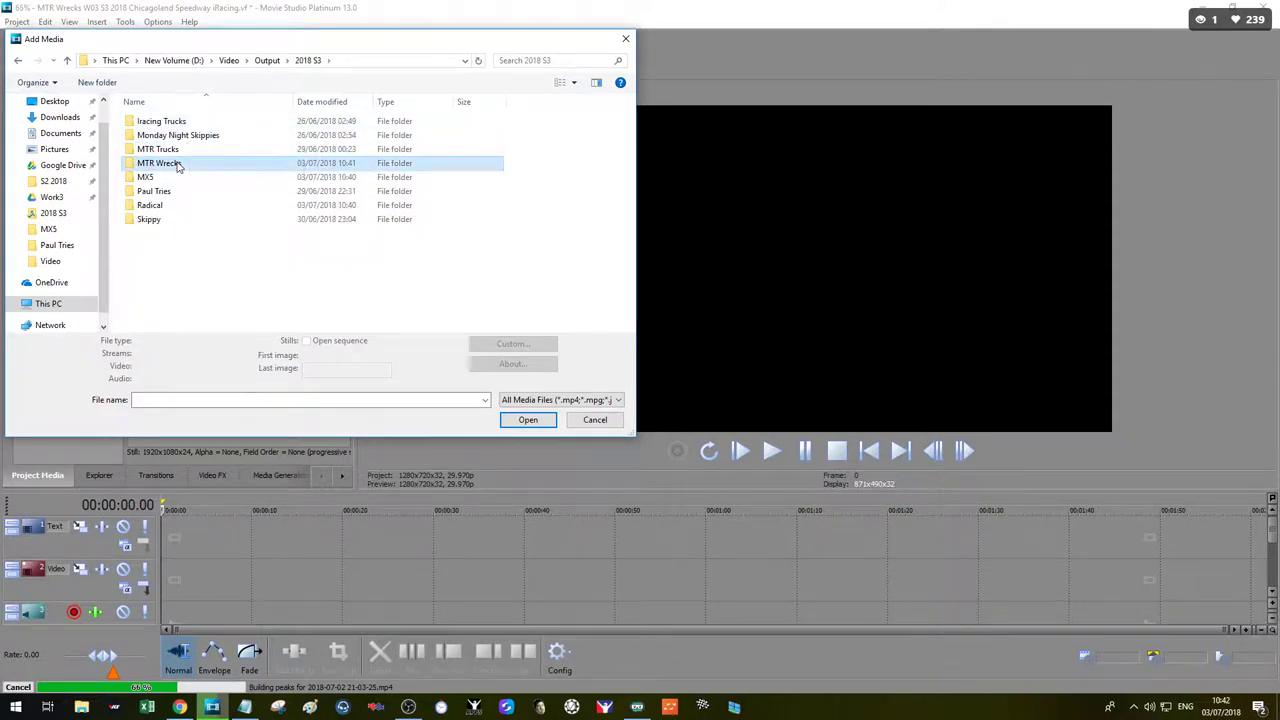
{"action": "double_click", "coordinate": [165, 163]}
{"action": "left_click", "coordinate": [171, 175]}
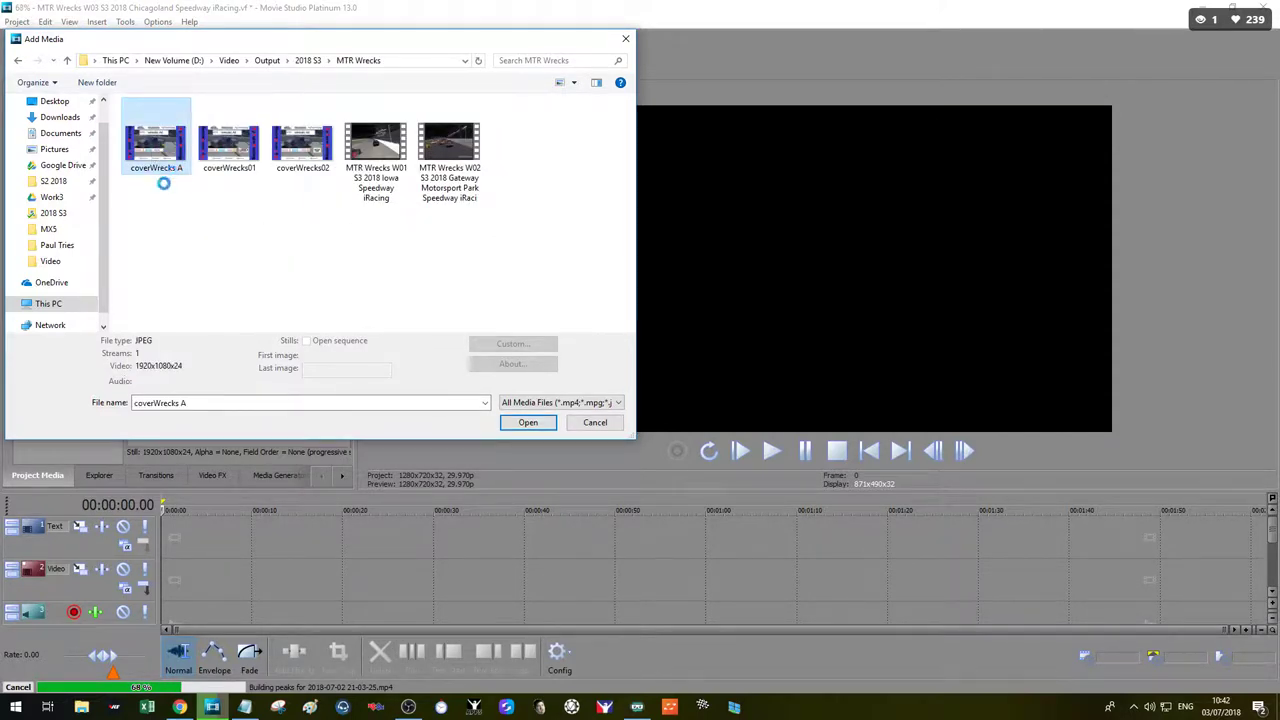
{"action": "right_click", "coordinate": [155, 154]}
{"action": "left_click", "coordinate": [194, 244]}
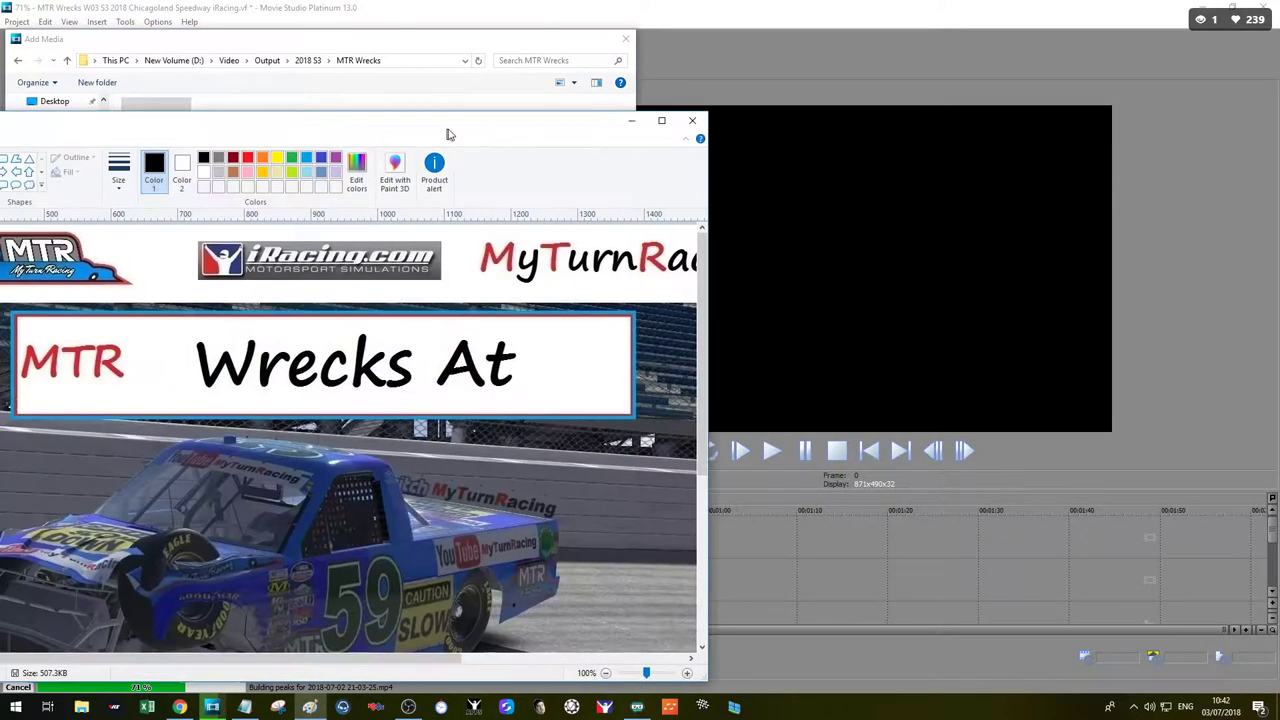
Step: Add the text 03 in black after the word Week in the cover's season banner
{"action": "scroll", "coordinate": [758, 295], "scroll_direction": "down", "scroll_amount": 3}
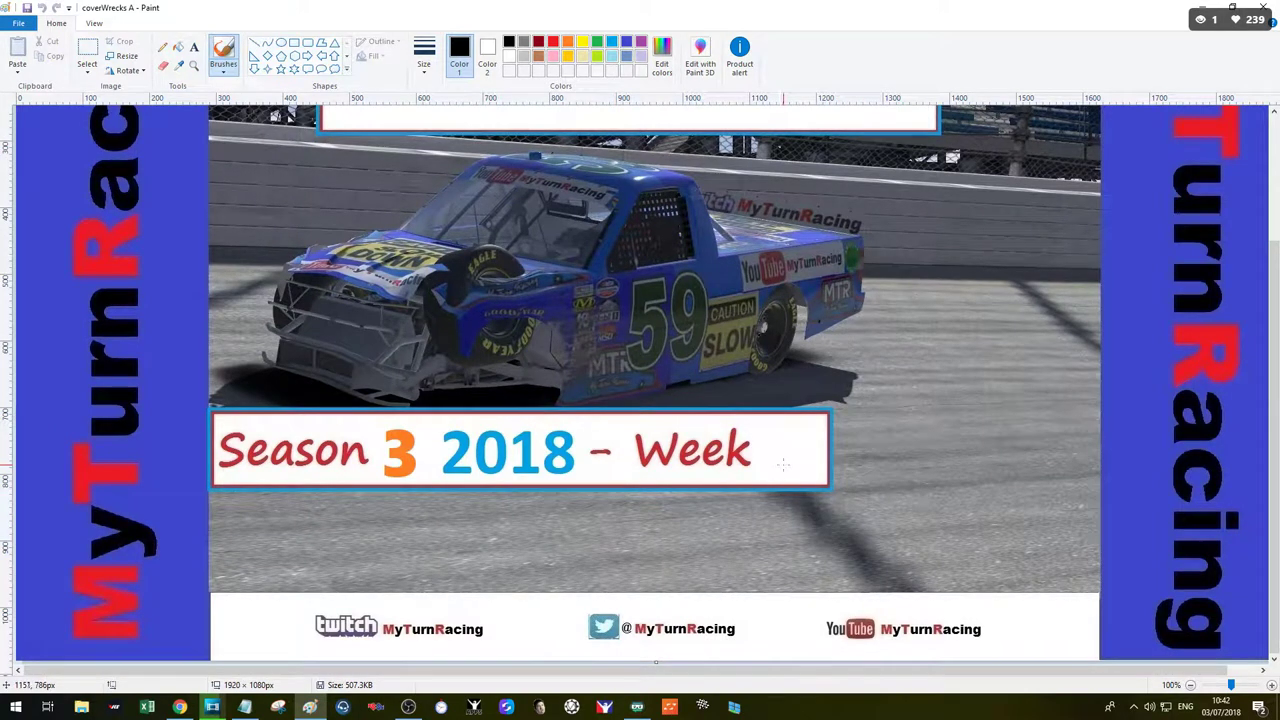
{"action": "left_click", "coordinate": [194, 47]}
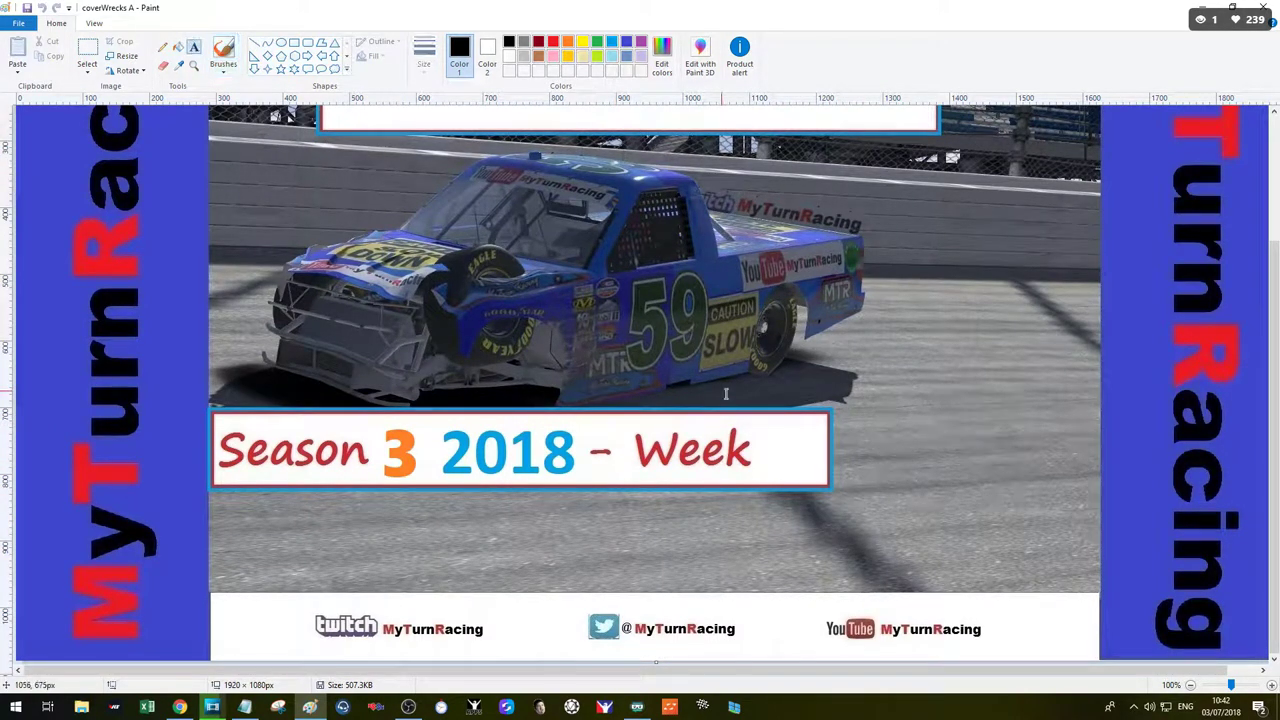
{"action": "left_click", "coordinate": [762, 420]}
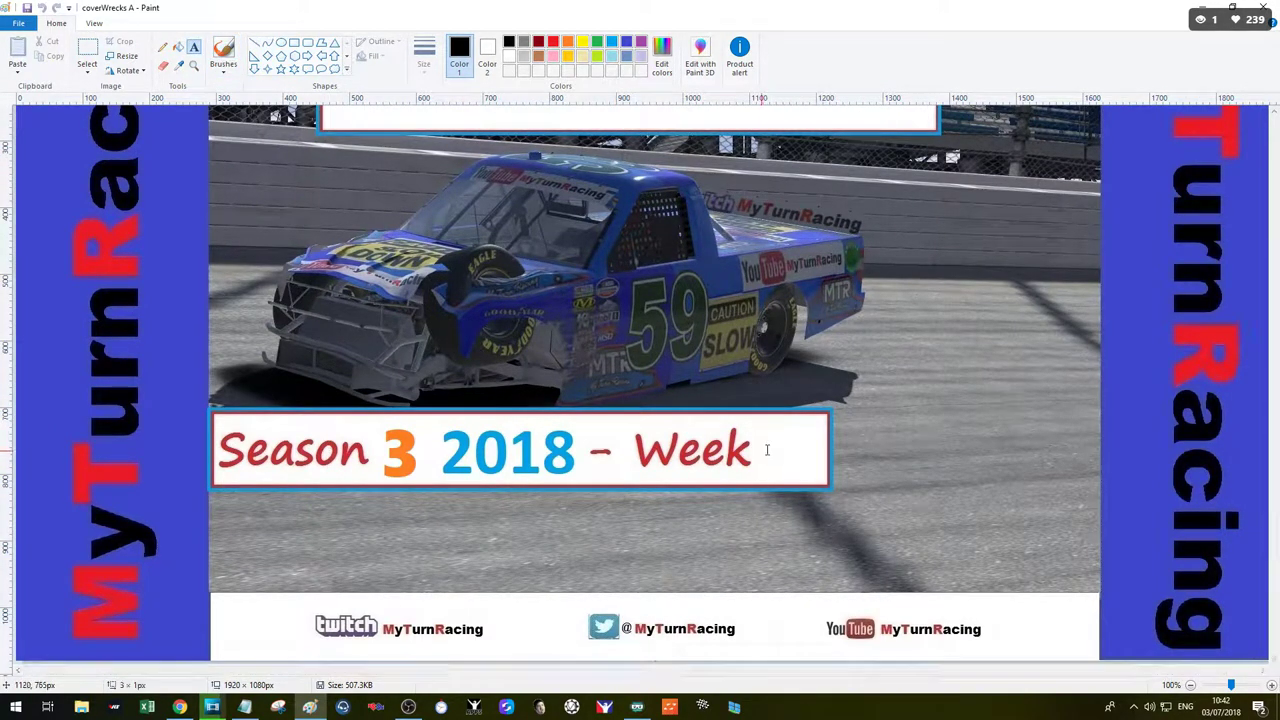
{"action": "type", "text": "03"}
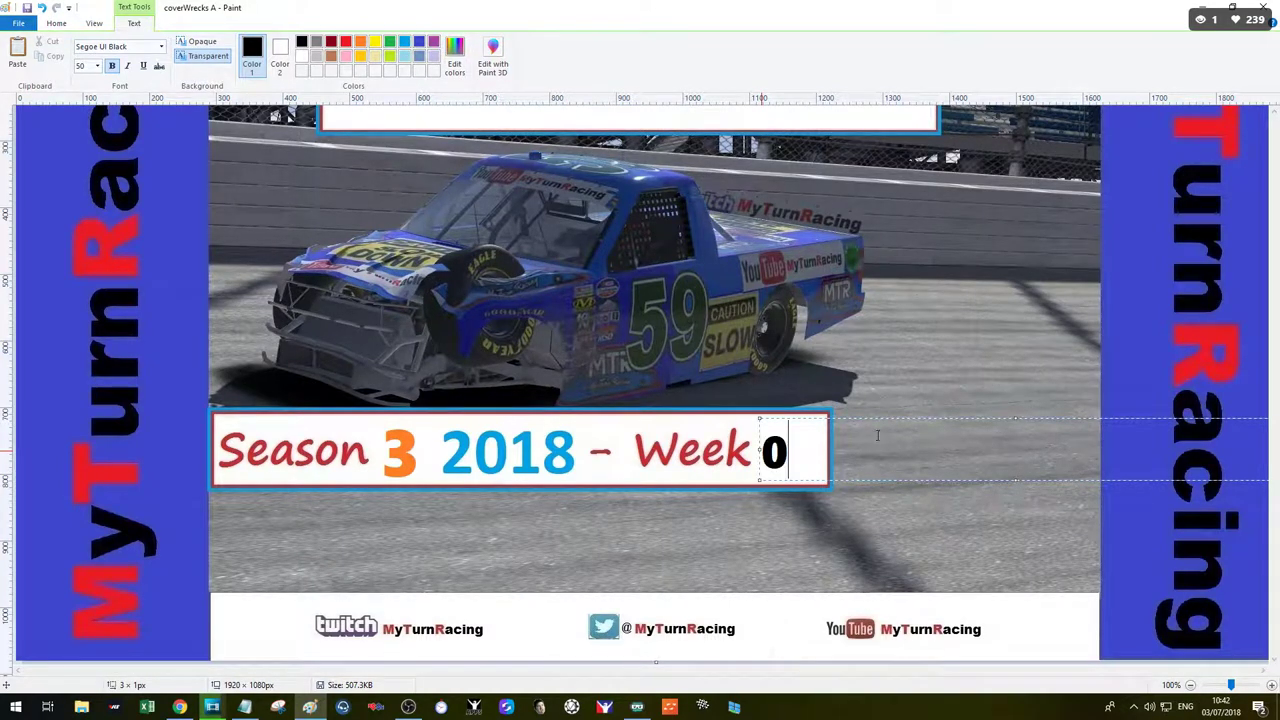
{"action": "left_click", "coordinate": [853, 343]}
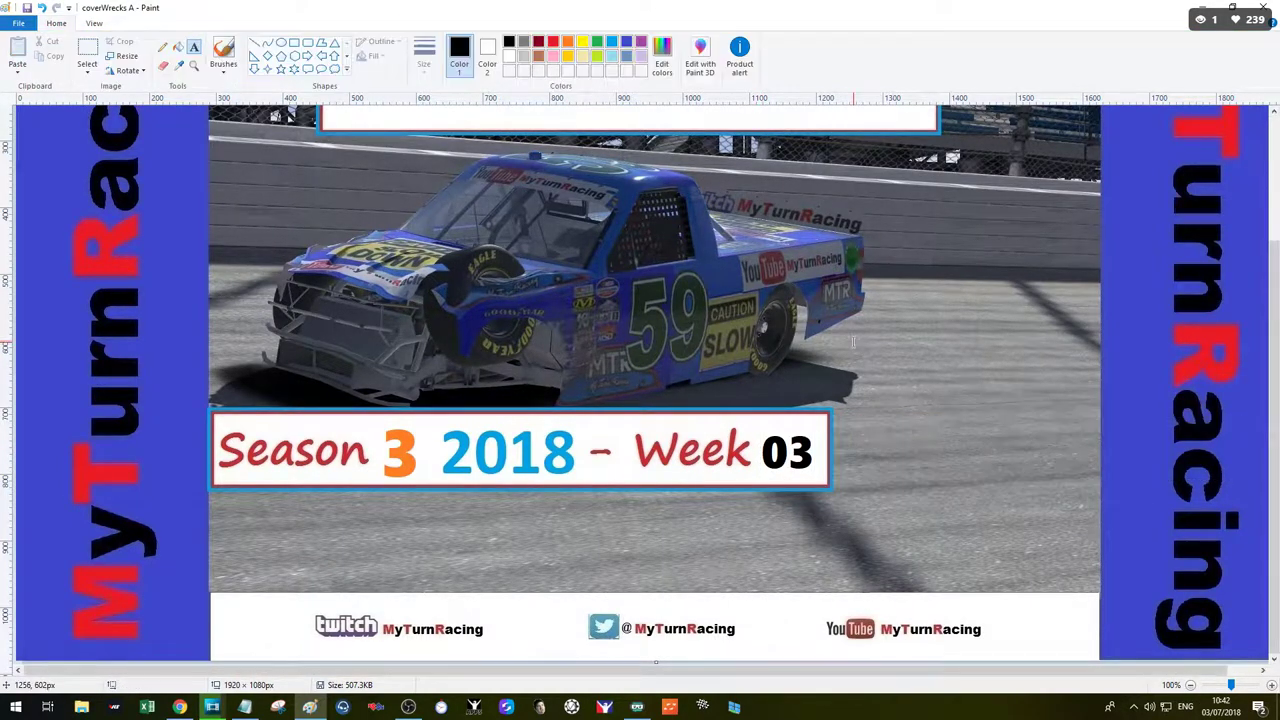
Step: Copy the Chicagoland Speedway logo from the Track Logos image and return to the coverWrecks A image
{"action": "right_click", "coordinate": [309, 707]}
{"action": "left_click", "coordinate": [295, 368]}
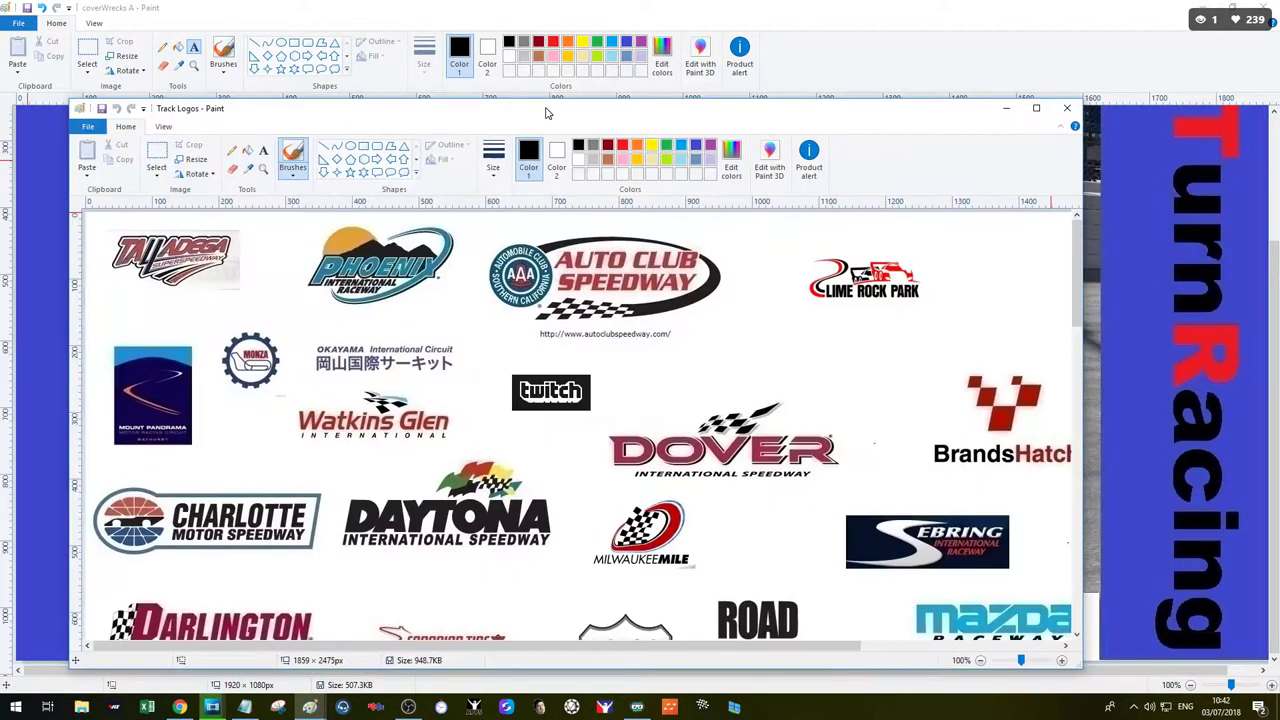
{"action": "double_click", "coordinate": [545, 109]}
{"action": "left_click", "coordinate": [88, 48]}
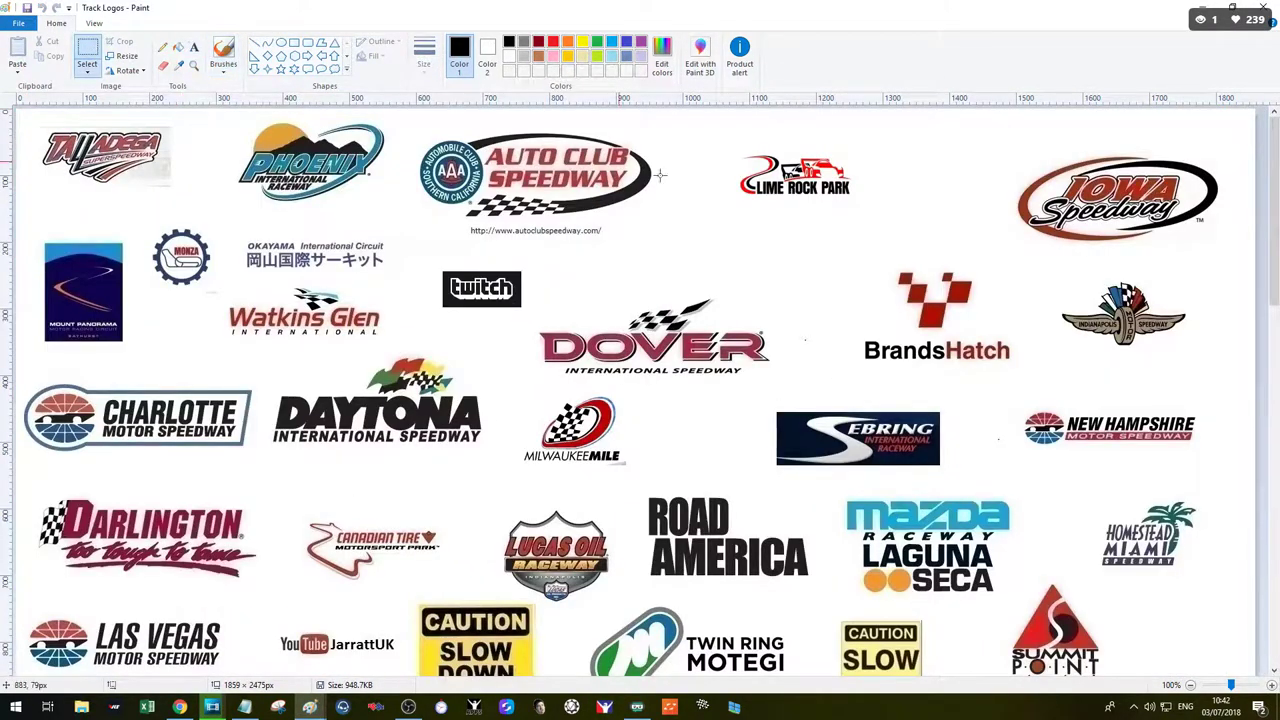
{"action": "scroll", "coordinate": [926, 372], "scroll_direction": "down", "scroll_amount": 3}
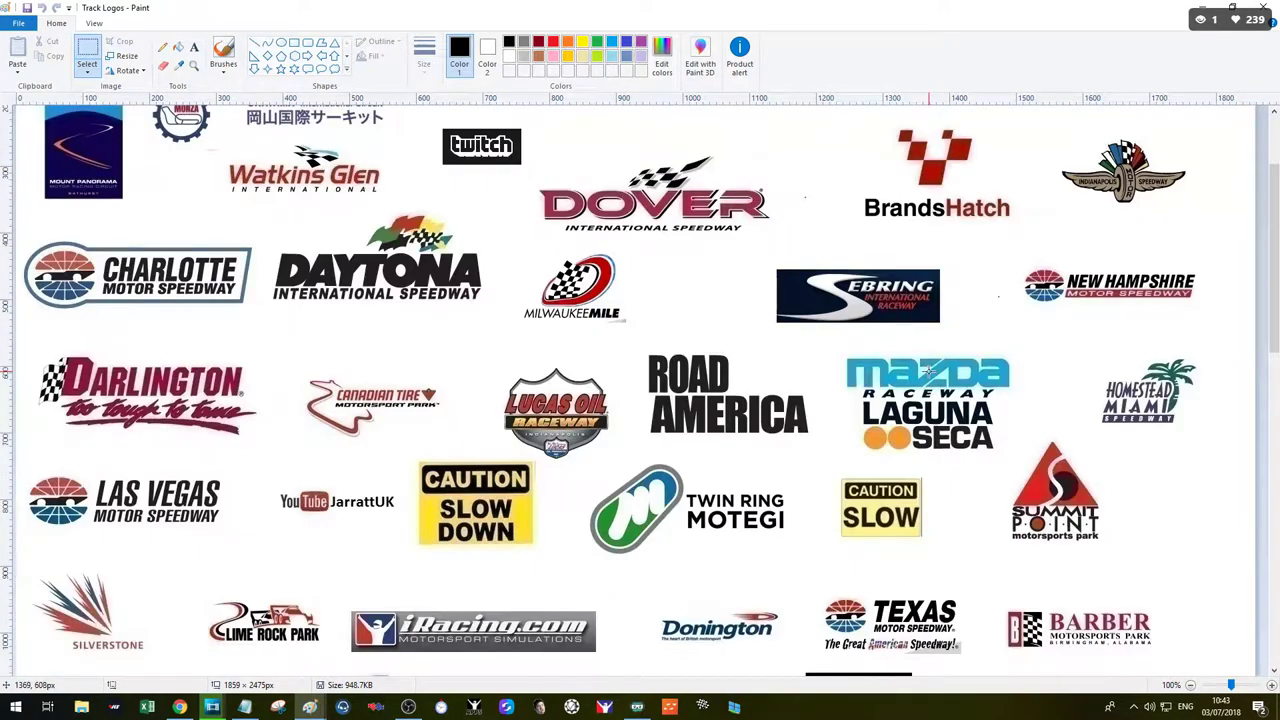
{"action": "scroll", "coordinate": [929, 372], "scroll_direction": "down", "scroll_amount": 20}
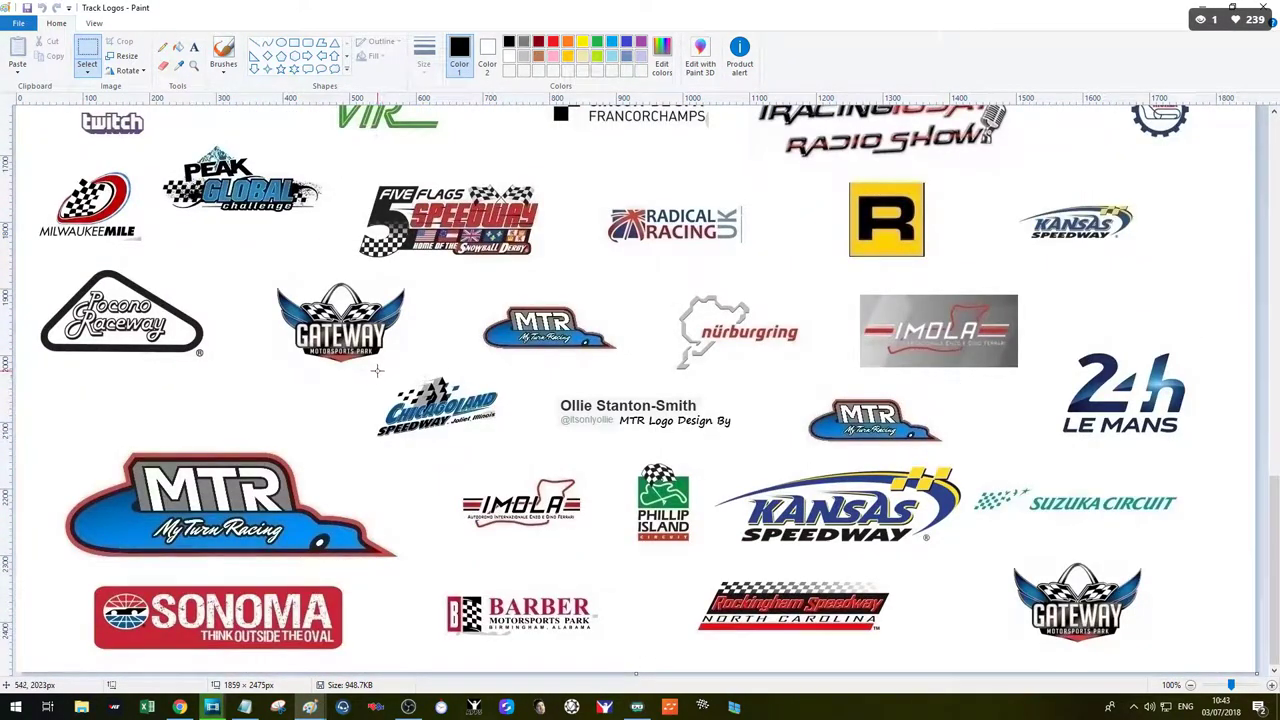
{"action": "left_click_drag", "start_coordinate": [377, 370], "coordinate": [509, 444]}
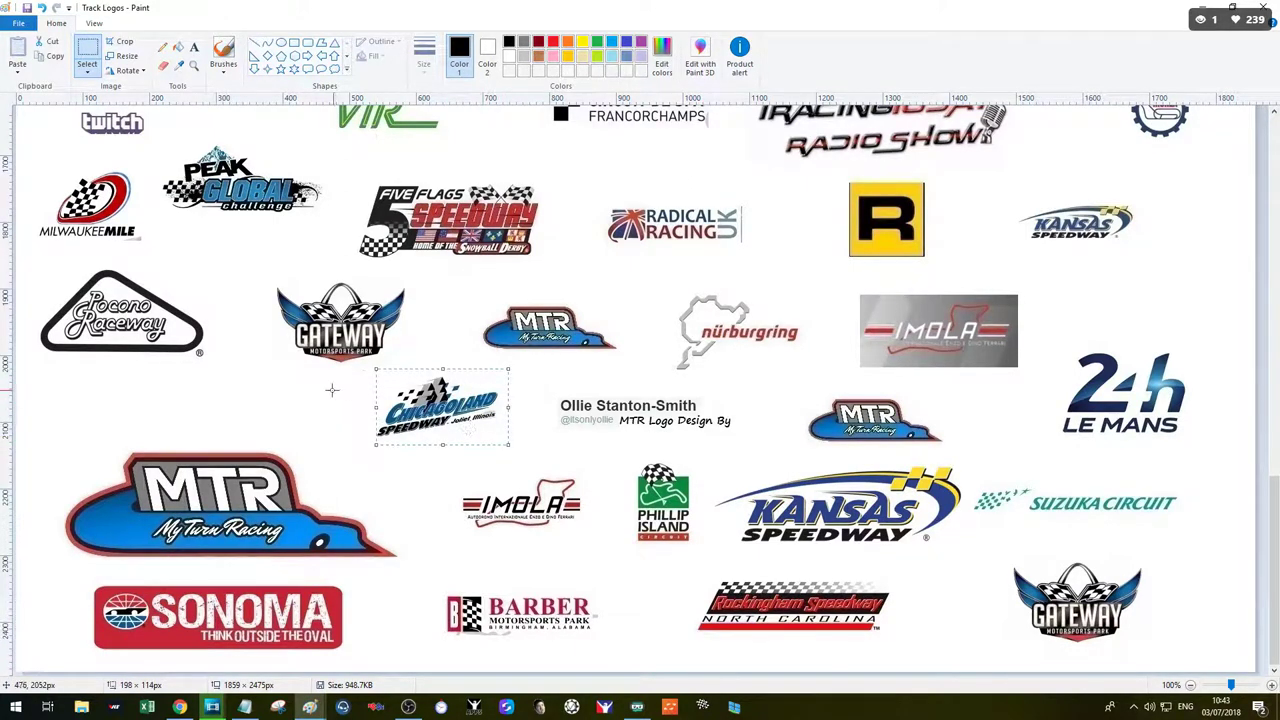
{"action": "left_click_drag", "start_coordinate": [366, 368], "coordinate": [510, 452]}
{"action": "left_click", "coordinate": [1201, 9]}
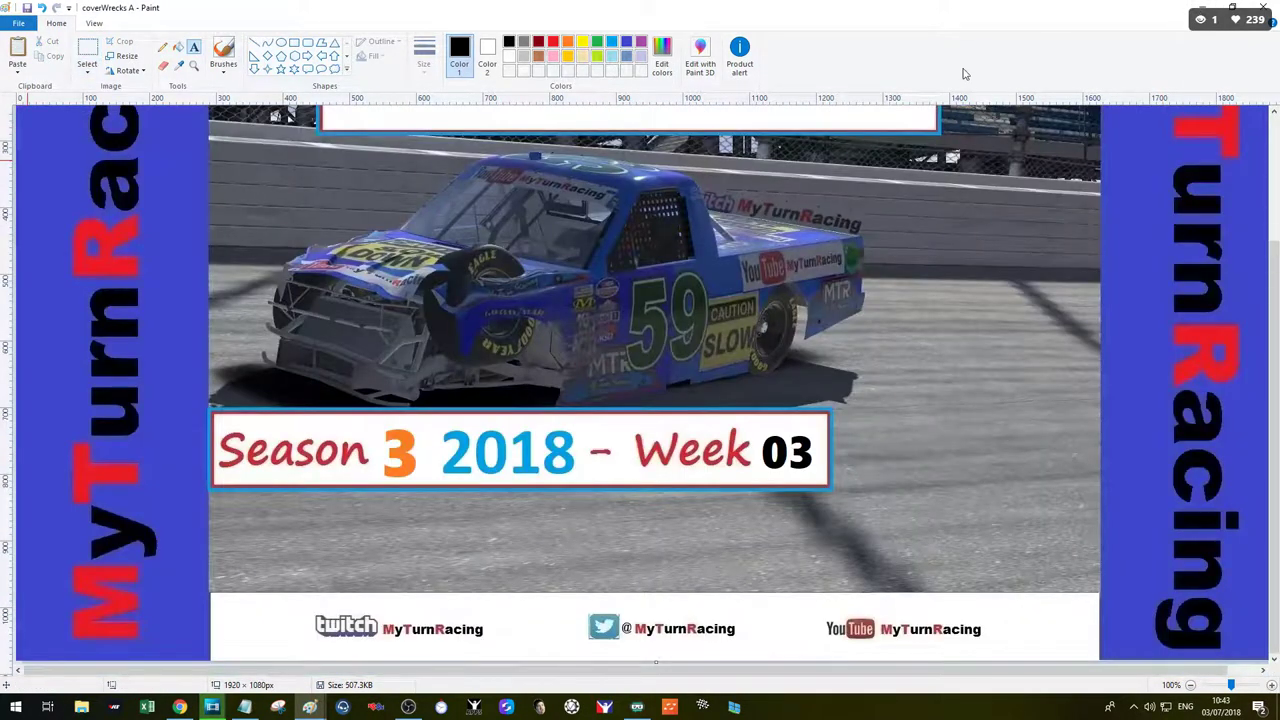
Step: Paste the Chicagoland Speedway logo and place it to the right of the Season 3 2018 - Week 03 banner
{"action": "key", "text": "ctrl+v"}
{"action": "left_click_drag", "start_coordinate": [146, 156], "coordinate": [1050, 462]}
{"action": "left_click", "coordinate": [847, 509]}
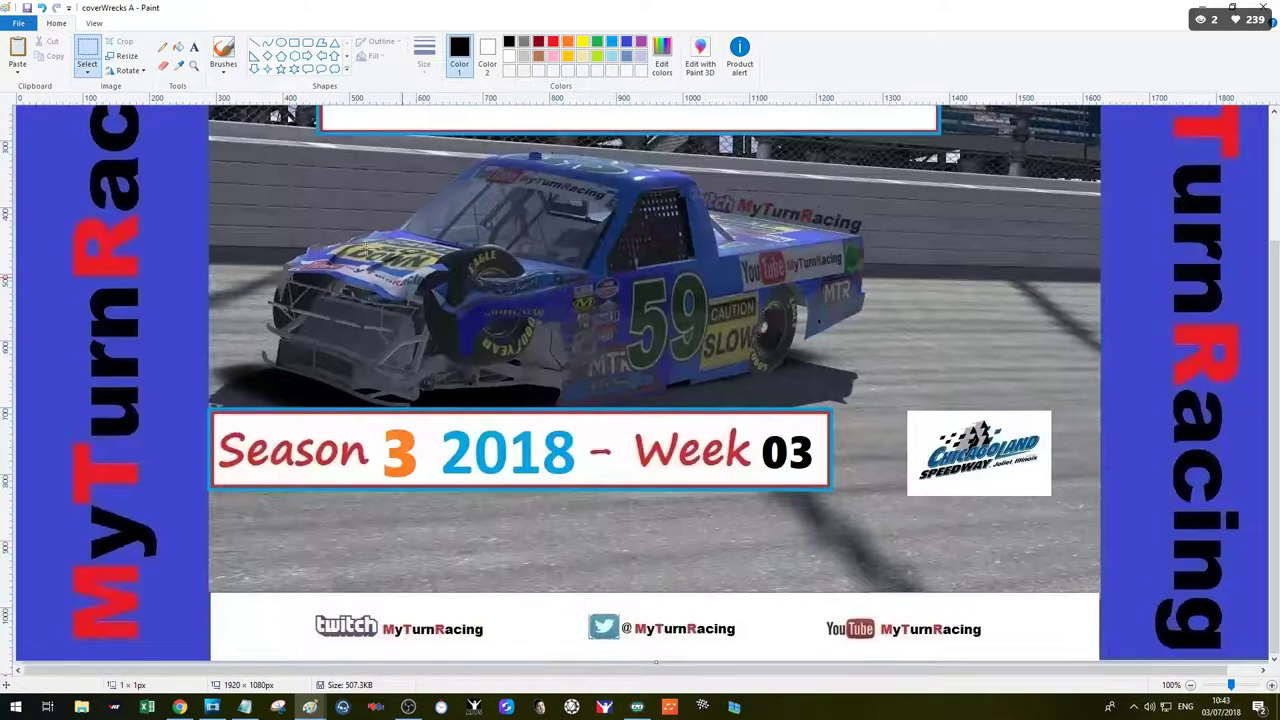
Step: Save the cover as a JPEG picture named coverWrecks03 in the Output\2018 S3\MTR Wrecks folder
{"action": "left_click", "coordinate": [18, 22]}
{"action": "mouse_move", "coordinate": [57, 129]}
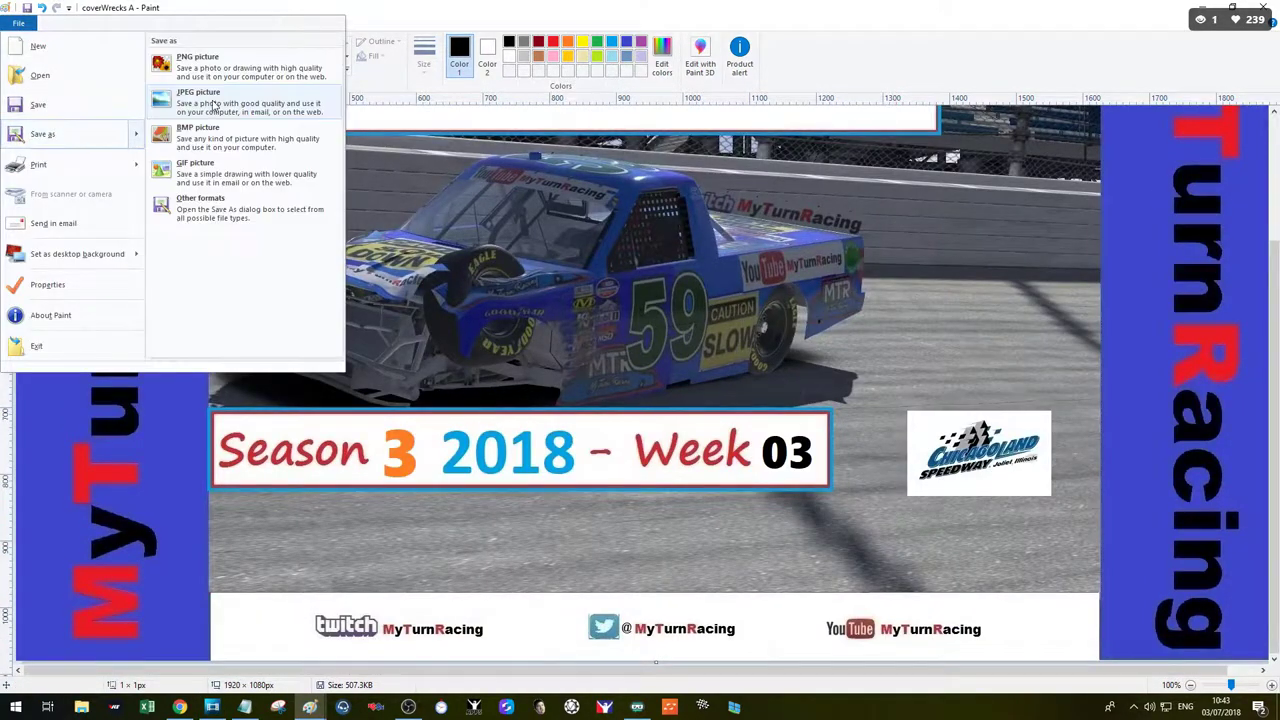
{"action": "left_click", "coordinate": [200, 100]}
{"action": "left_click", "coordinate": [726, 208]}
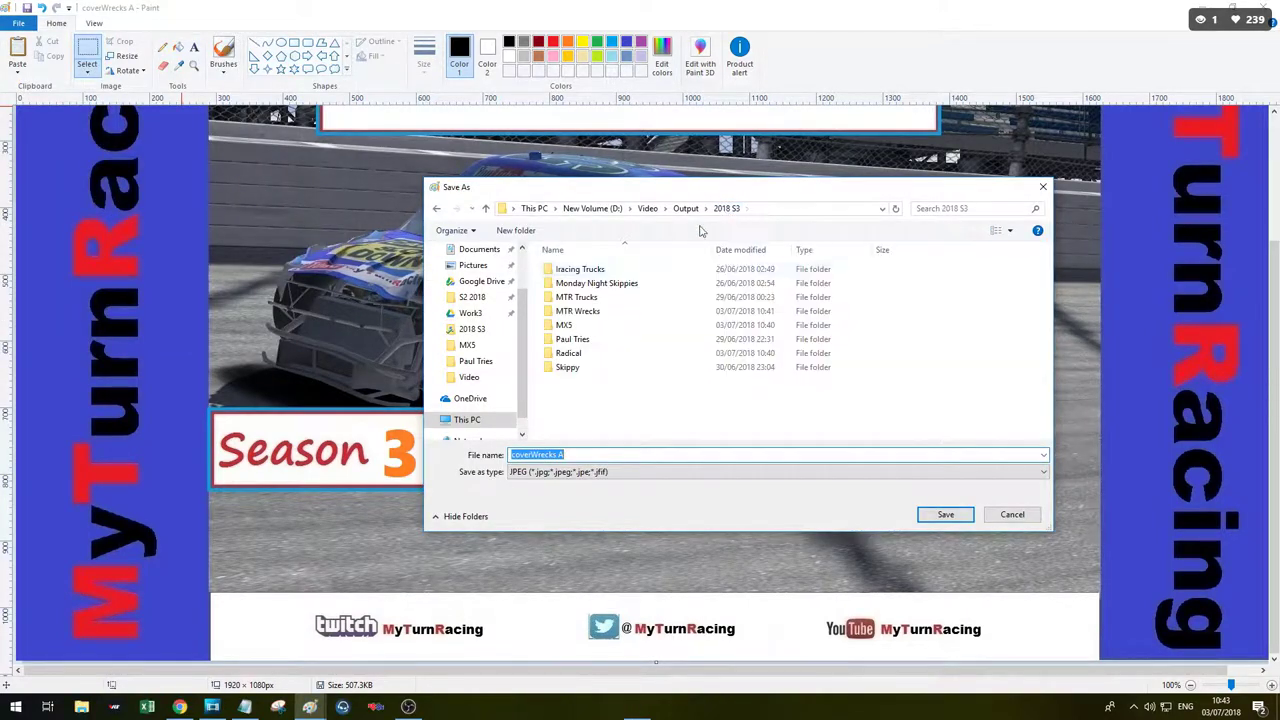
{"action": "double_click", "coordinate": [590, 311]}
{"action": "left_click", "coordinate": [745, 283]}
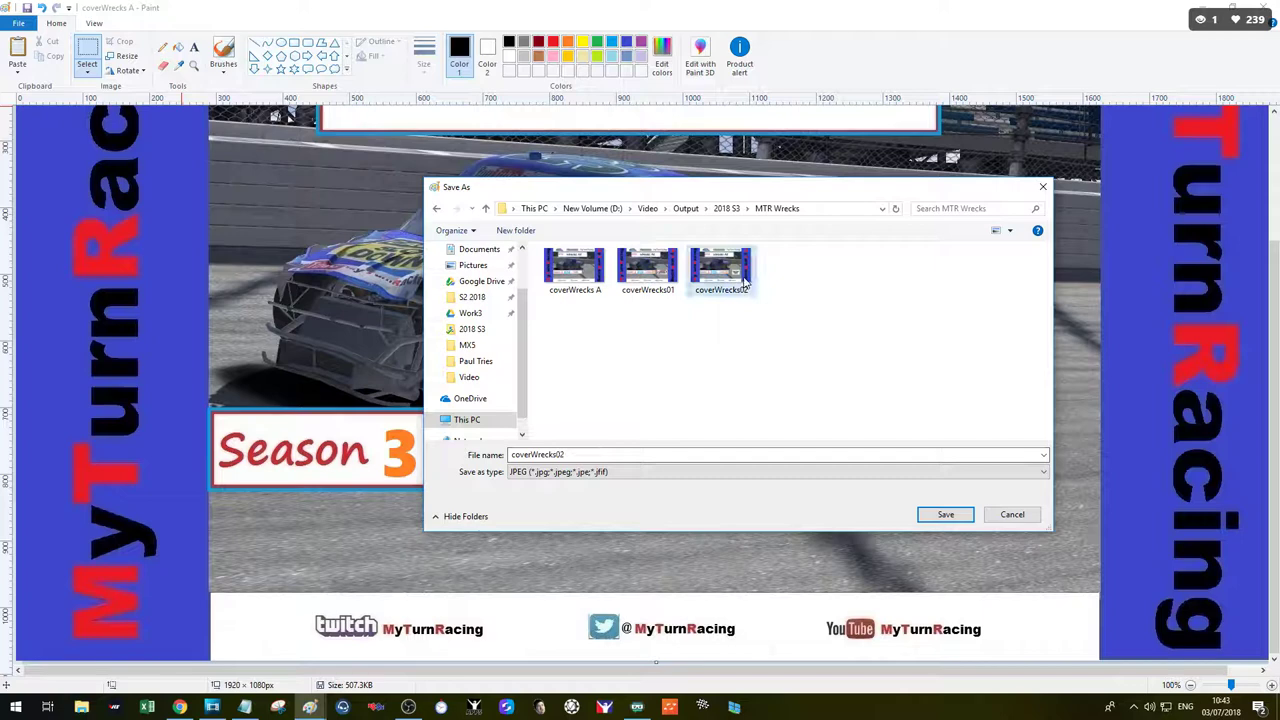
{"action": "left_click", "coordinate": [586, 456]}
{"action": "left_click", "coordinate": [591, 454]}
{"action": "key", "text": "BackSpace"}
{"action": "type", "text": "3"}
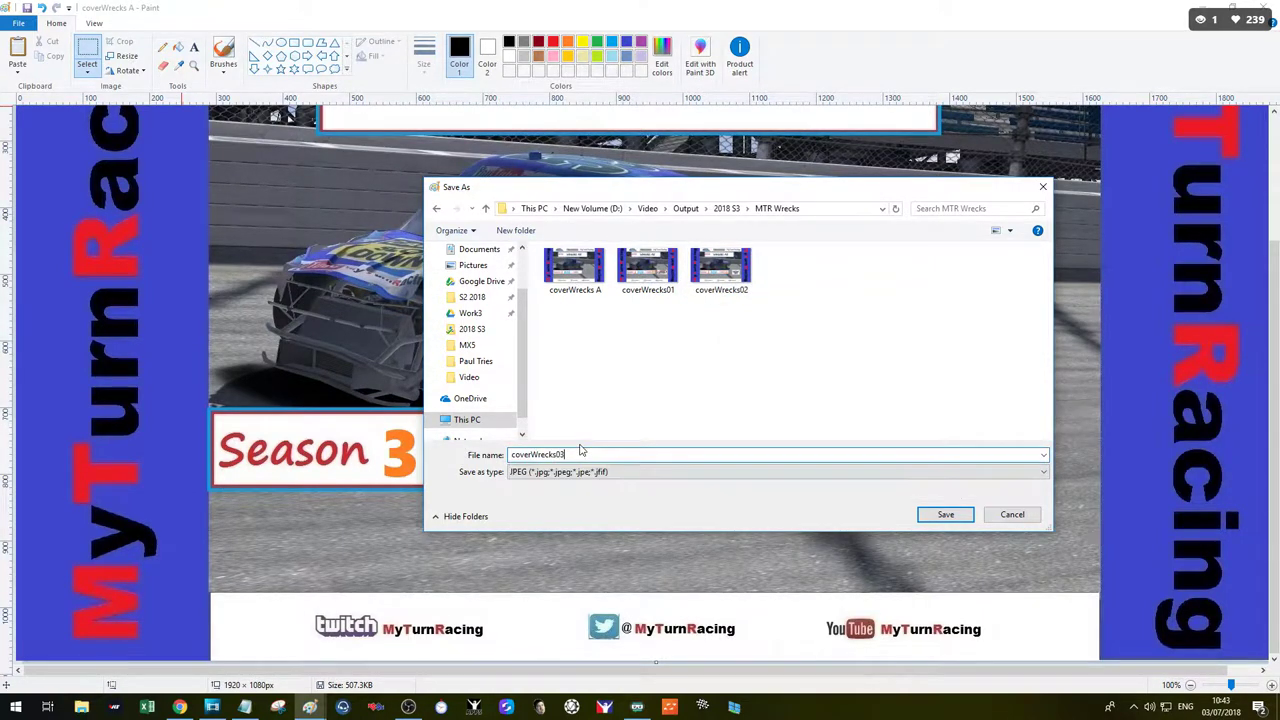
{"action": "key", "text": "Return"}
Step: Close the cover image, return to Movie Studio and add coverWrecks03 to the project media
{"action": "left_click", "coordinate": [1264, 7]}
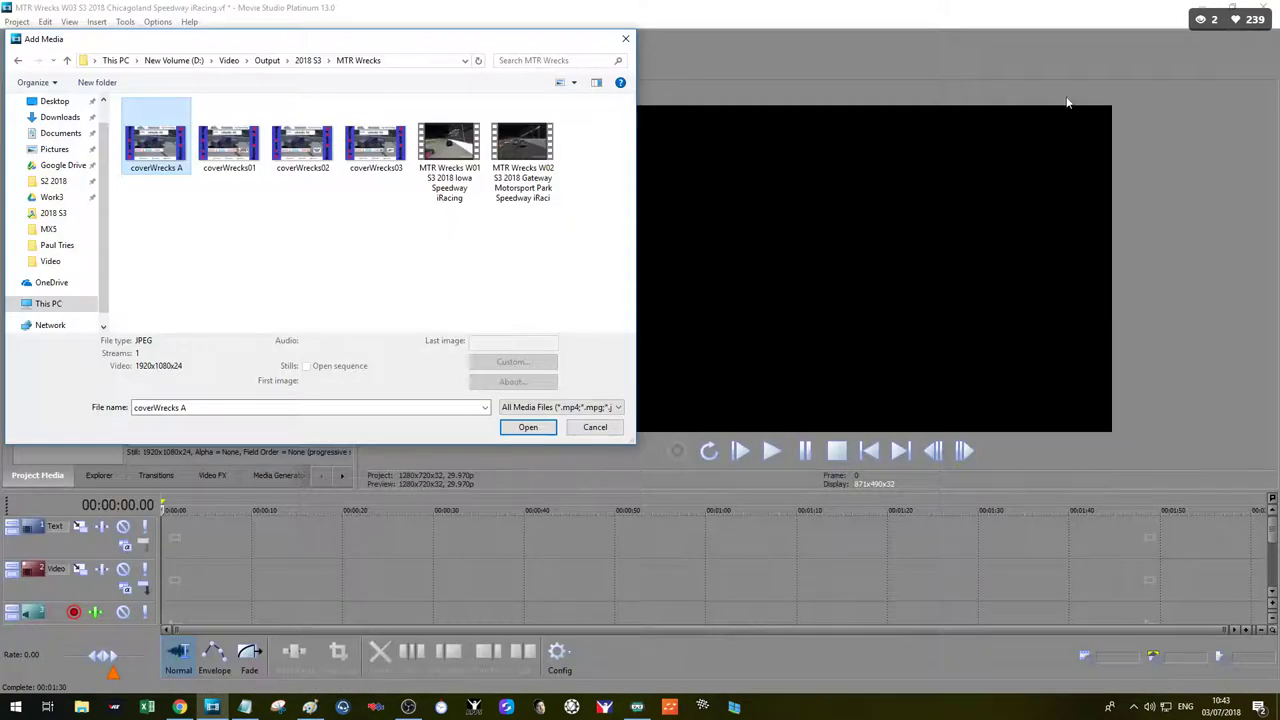
{"action": "left_click", "coordinate": [376, 150]}
{"action": "double_click", "coordinate": [376, 155]}
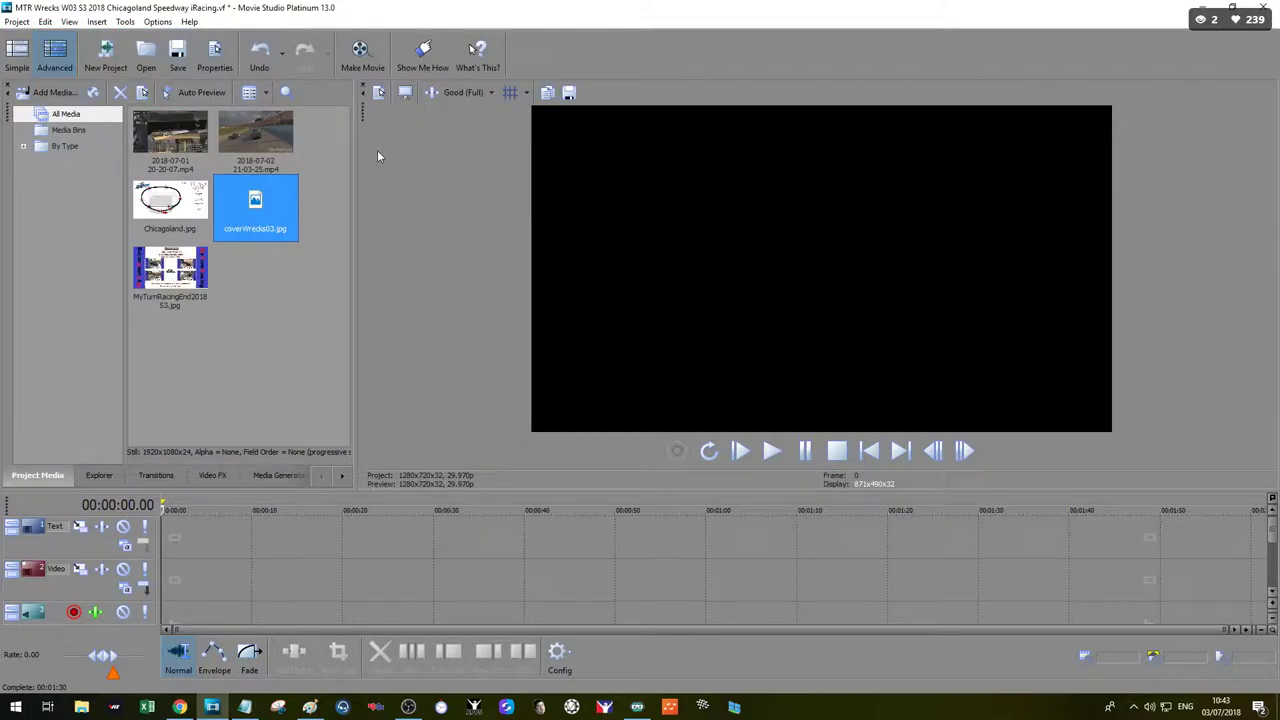
{"action": "left_click", "coordinate": [250, 222]}
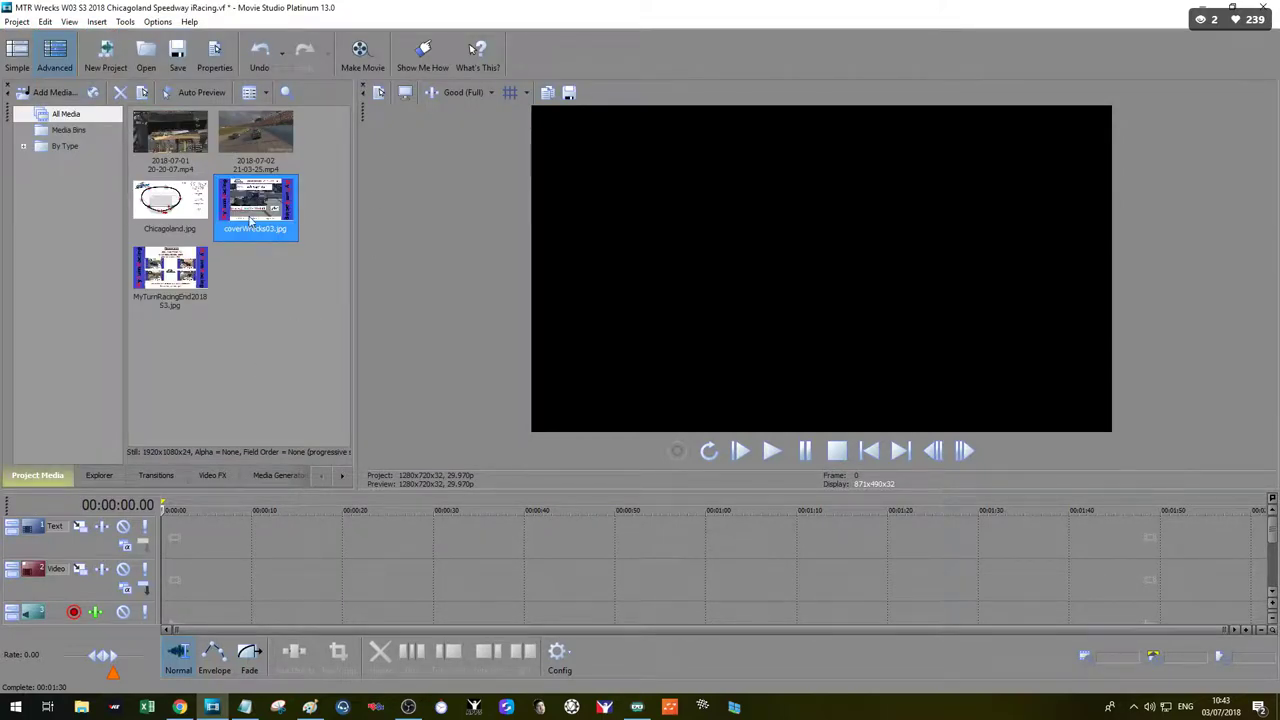
{"action": "left_click", "coordinate": [186, 138]}
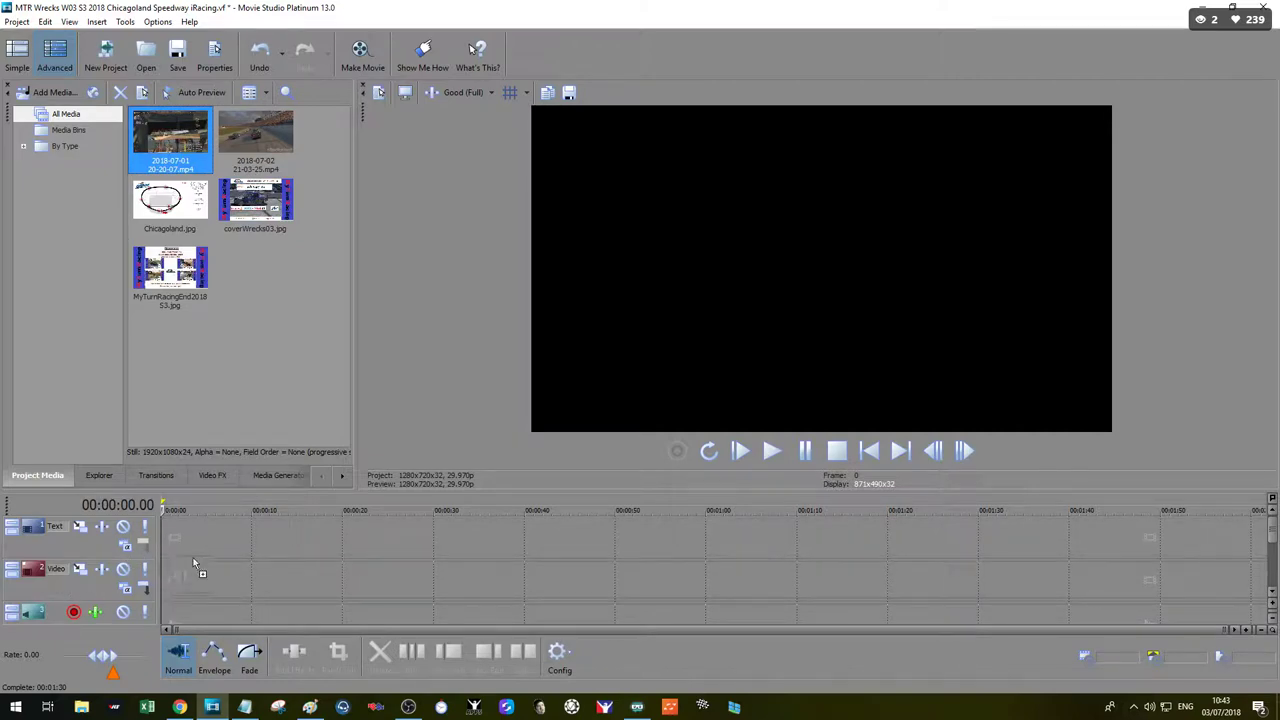
{"action": "left_click_drag", "start_coordinate": [125, 572], "coordinate": [125, 575]}
{"action": "scroll", "coordinate": [295, 568], "scroll_direction": "down", "scroll_amount": 5}
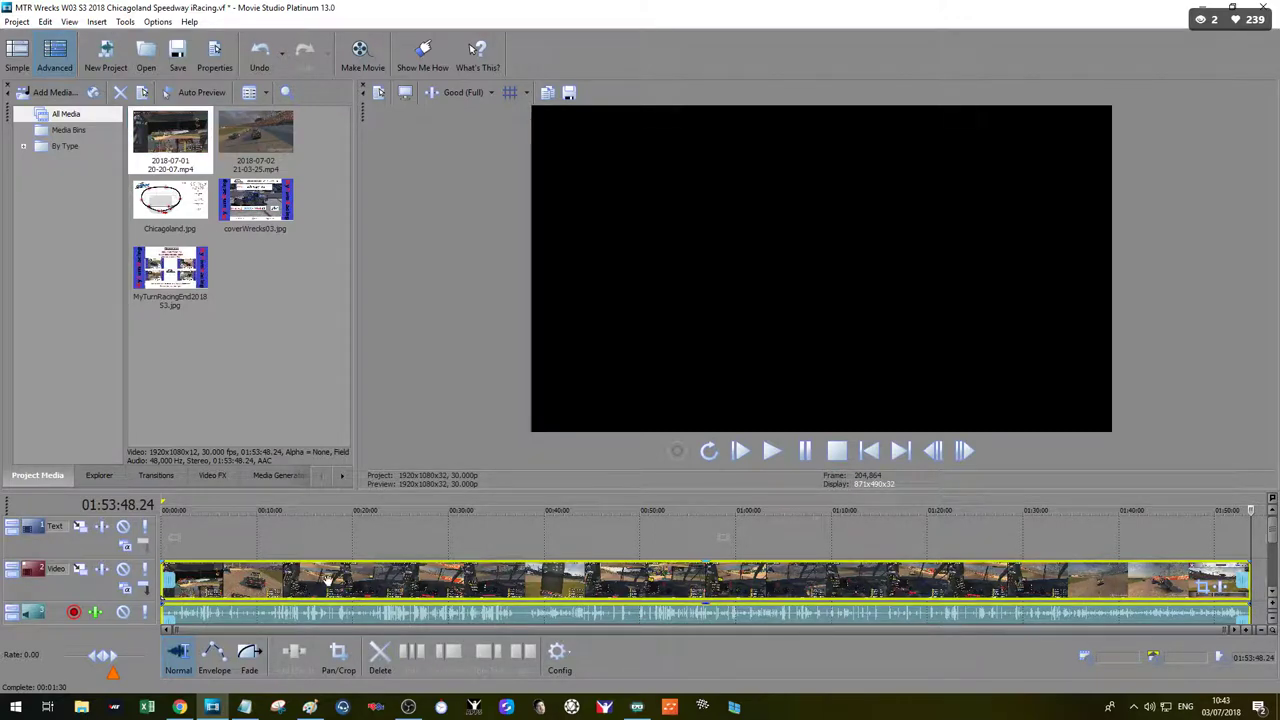
Step: Find the start of the replay footage in the recording and trim away everything before 01:39:25.26
{"action": "left_click", "coordinate": [502, 588]}
{"action": "left_click_drag", "start_coordinate": [505, 512], "coordinate": [1083, 562]}
{"action": "scroll", "coordinate": [950, 613], "scroll_direction": "up", "scroll_amount": 3}
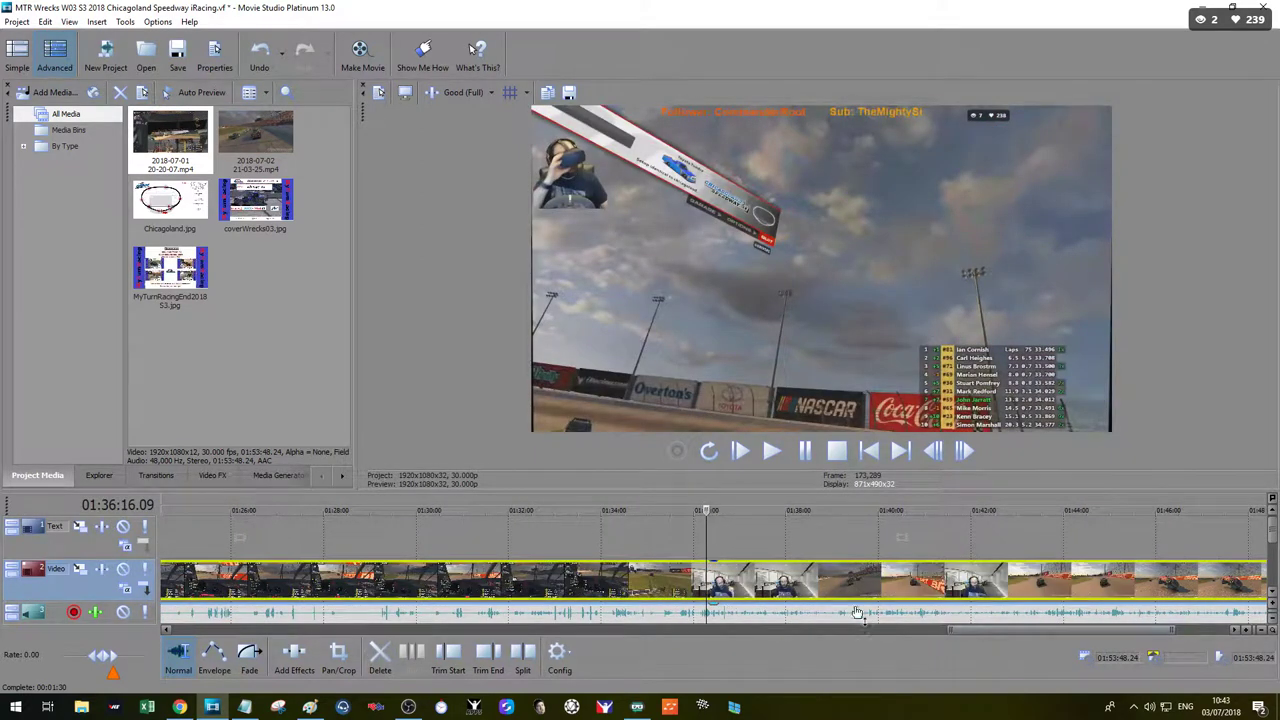
{"action": "left_click_drag", "start_coordinate": [706, 510], "coordinate": [832, 530]}
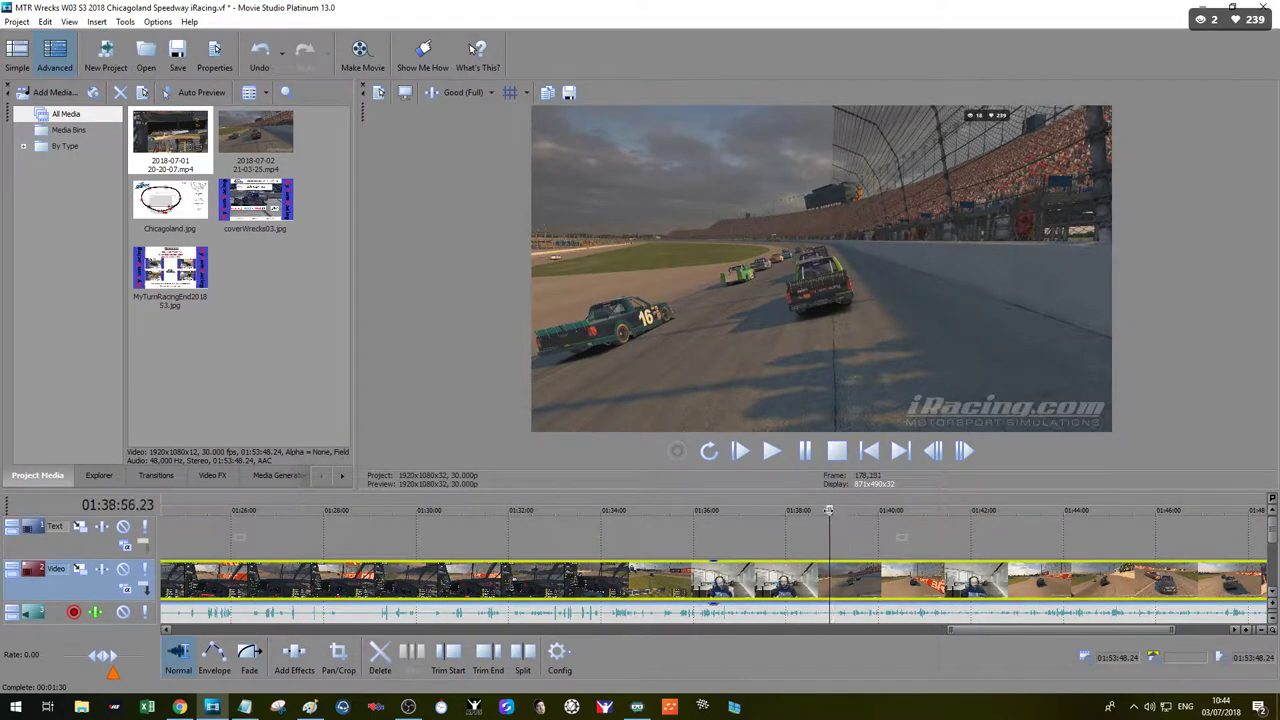
{"action": "left_click_drag", "start_coordinate": [829, 530], "coordinate": [828, 514]}
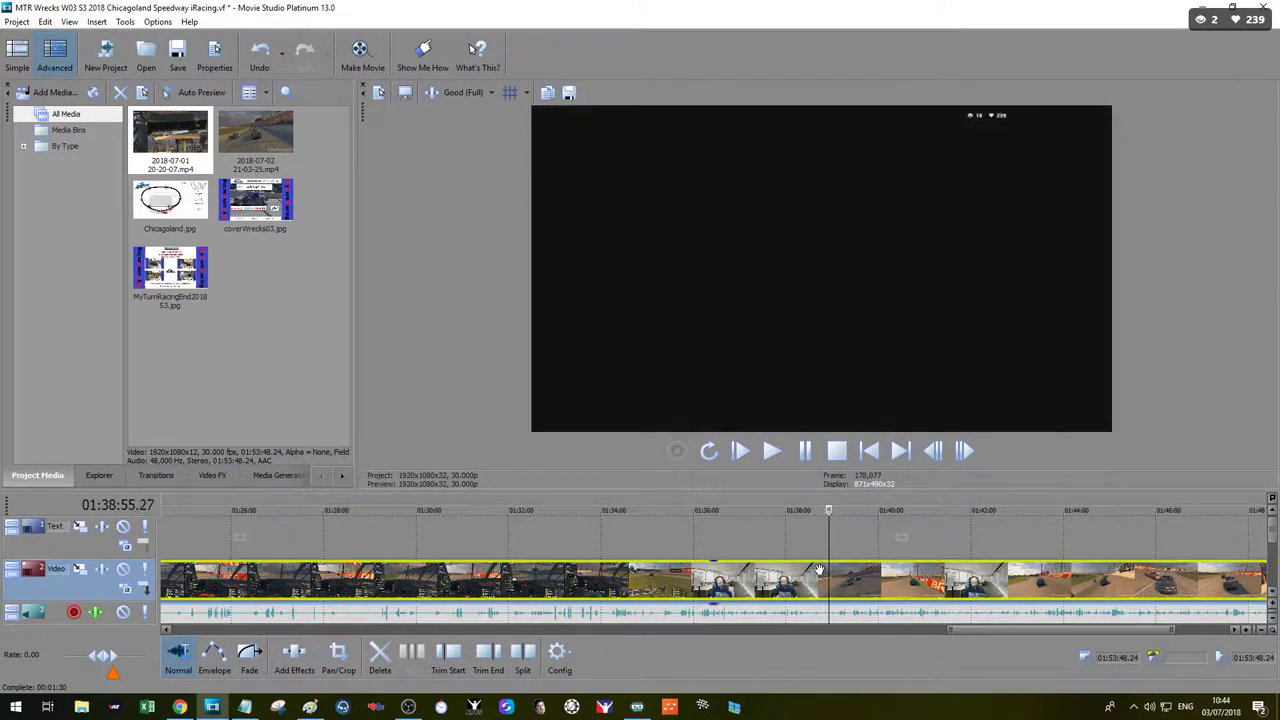
{"action": "scroll", "coordinate": [842, 604], "scroll_direction": "up", "scroll_amount": 2}
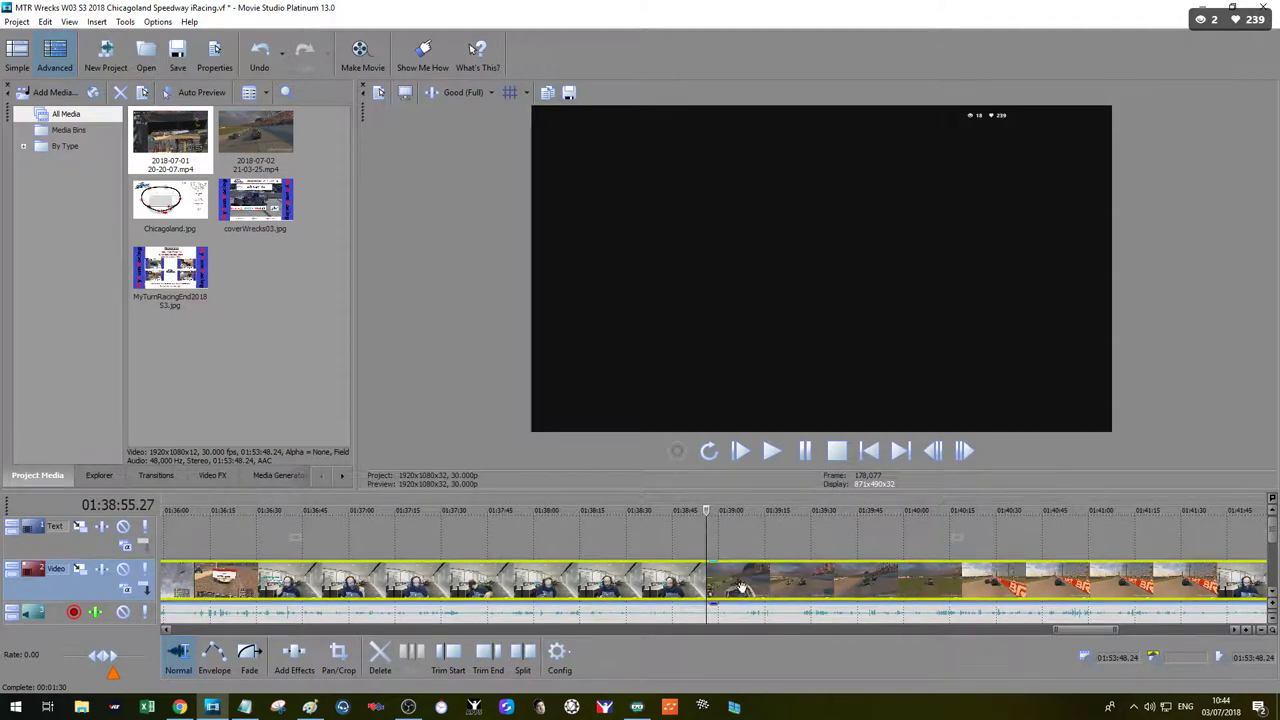
{"action": "left_click_drag", "start_coordinate": [706, 510], "coordinate": [727, 510]}
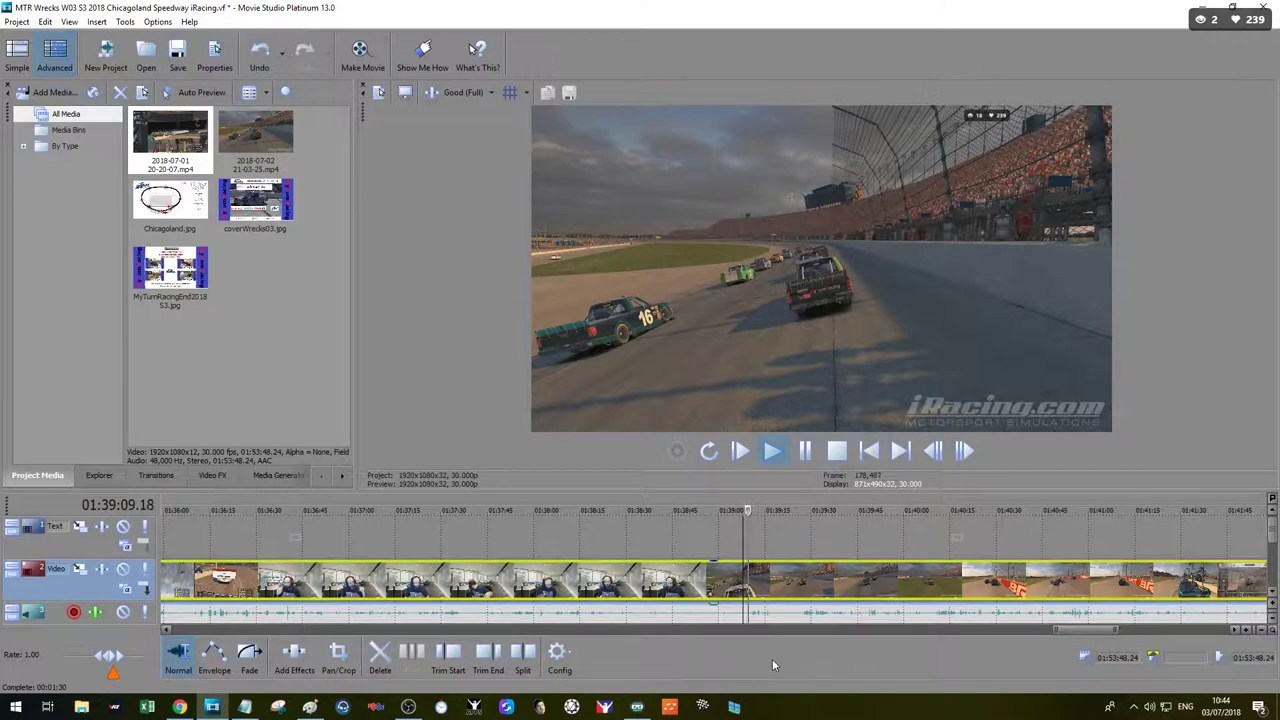
{"action": "left_click", "coordinate": [805, 451]}
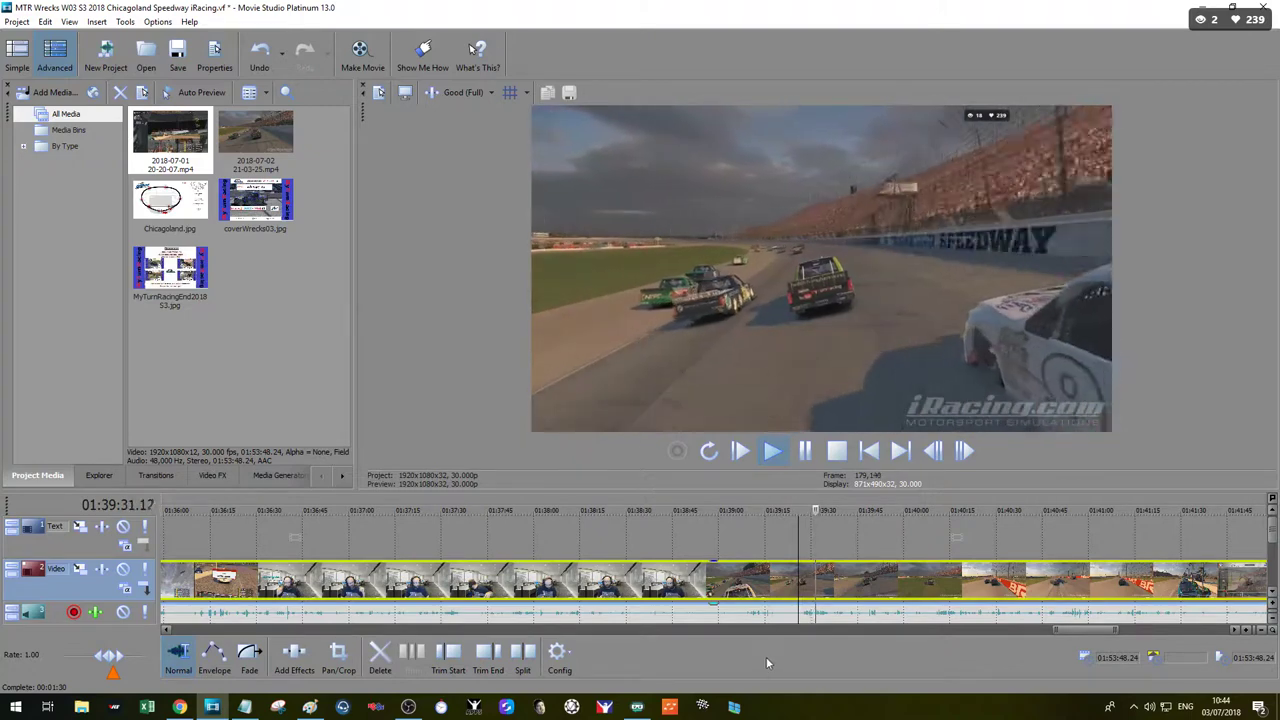
{"action": "key", "text": "space"}
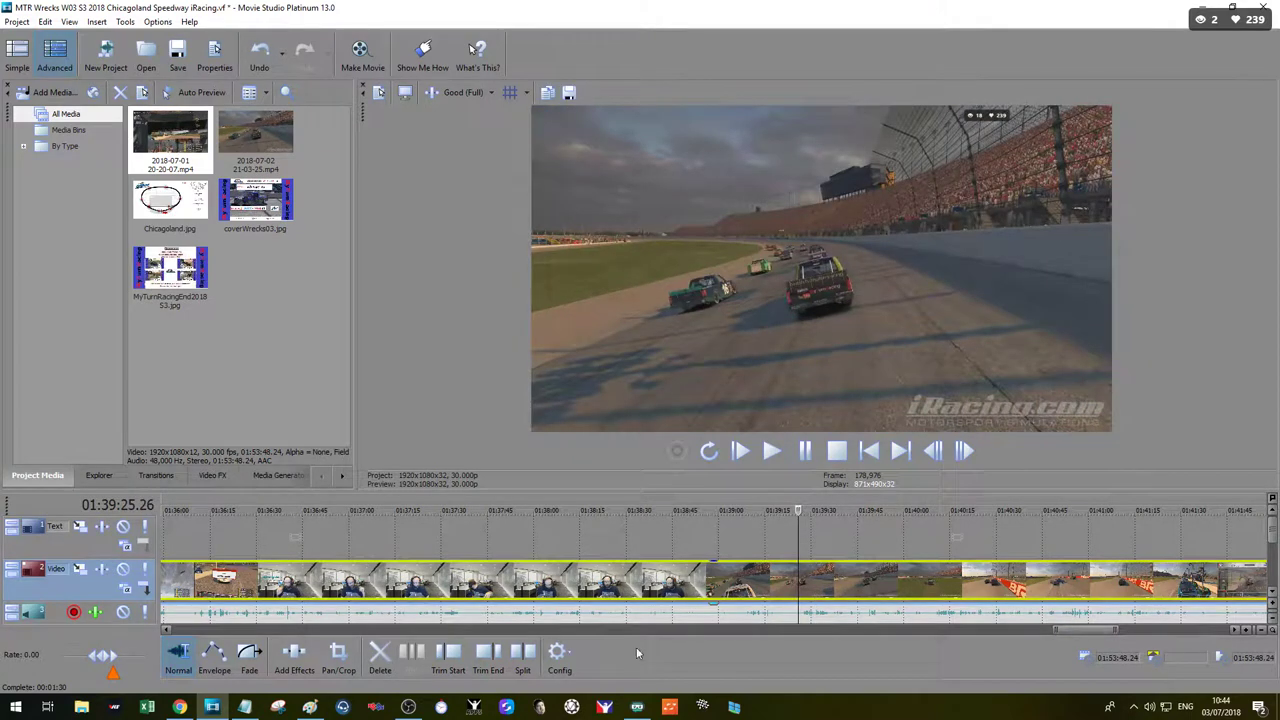
{"action": "left_click", "coordinate": [462, 652]}
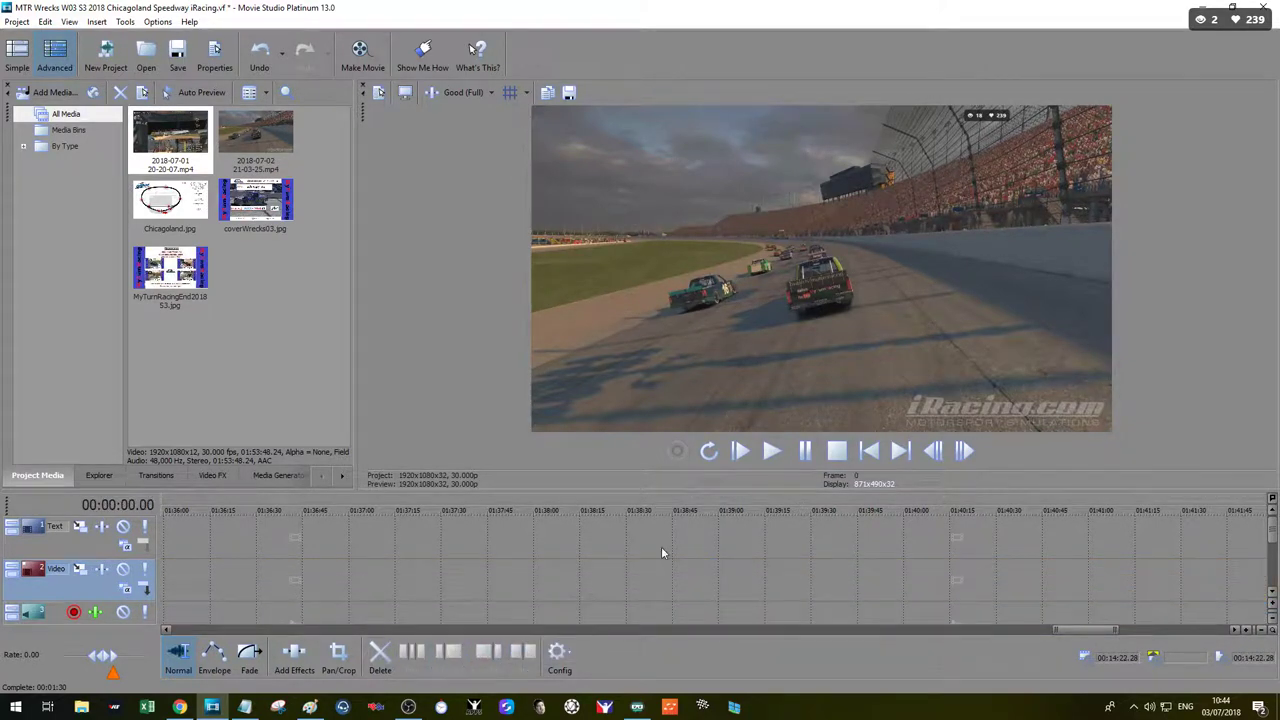
Step: Place the coverWrecks03 image at the start of the Text track and the Chicagoland track image right after it
{"action": "scroll", "coordinate": [591, 581], "scroll_direction": "down", "scroll_amount": 5}
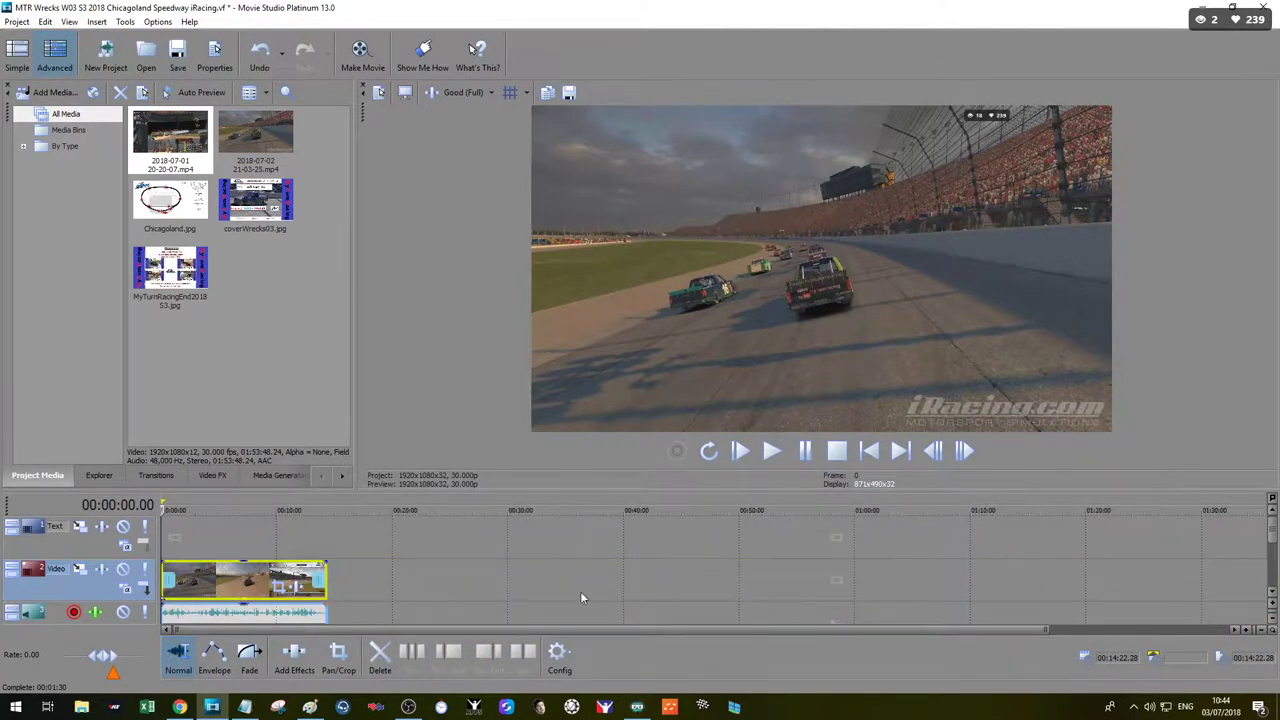
{"action": "scroll", "coordinate": [198, 570], "scroll_direction": "up", "scroll_amount": 4}
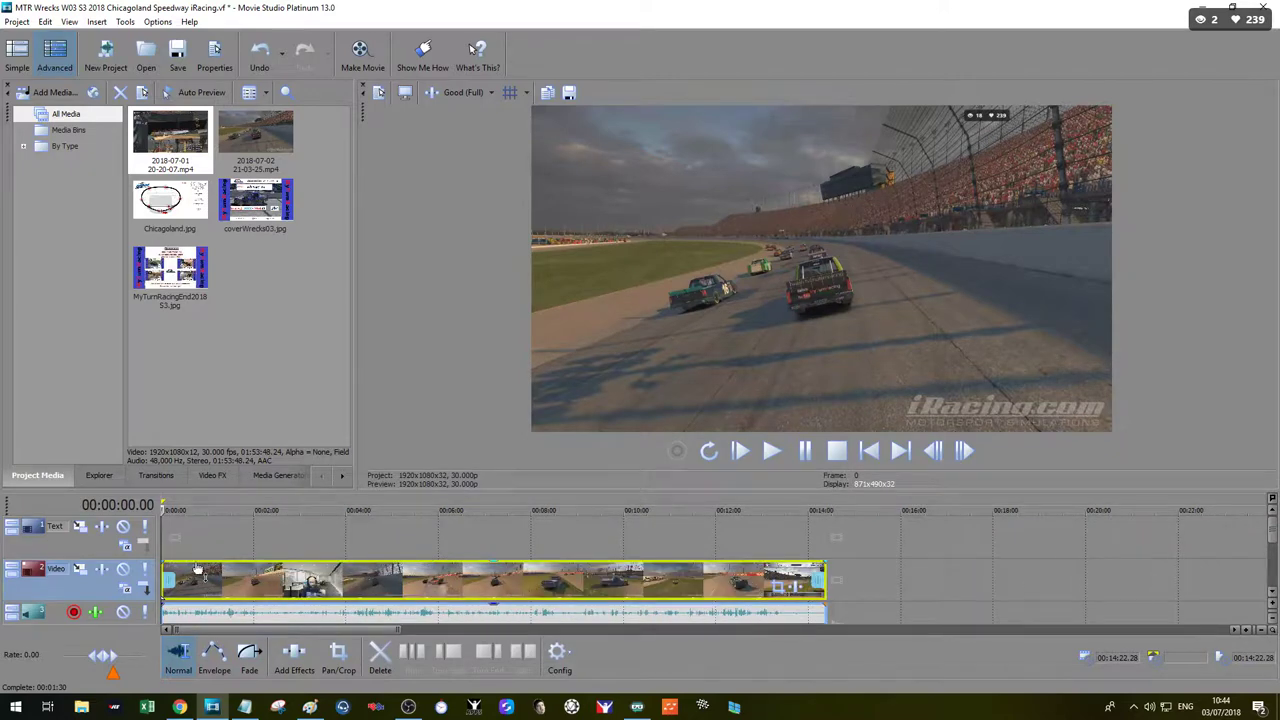
{"action": "left_click", "coordinate": [252, 343]}
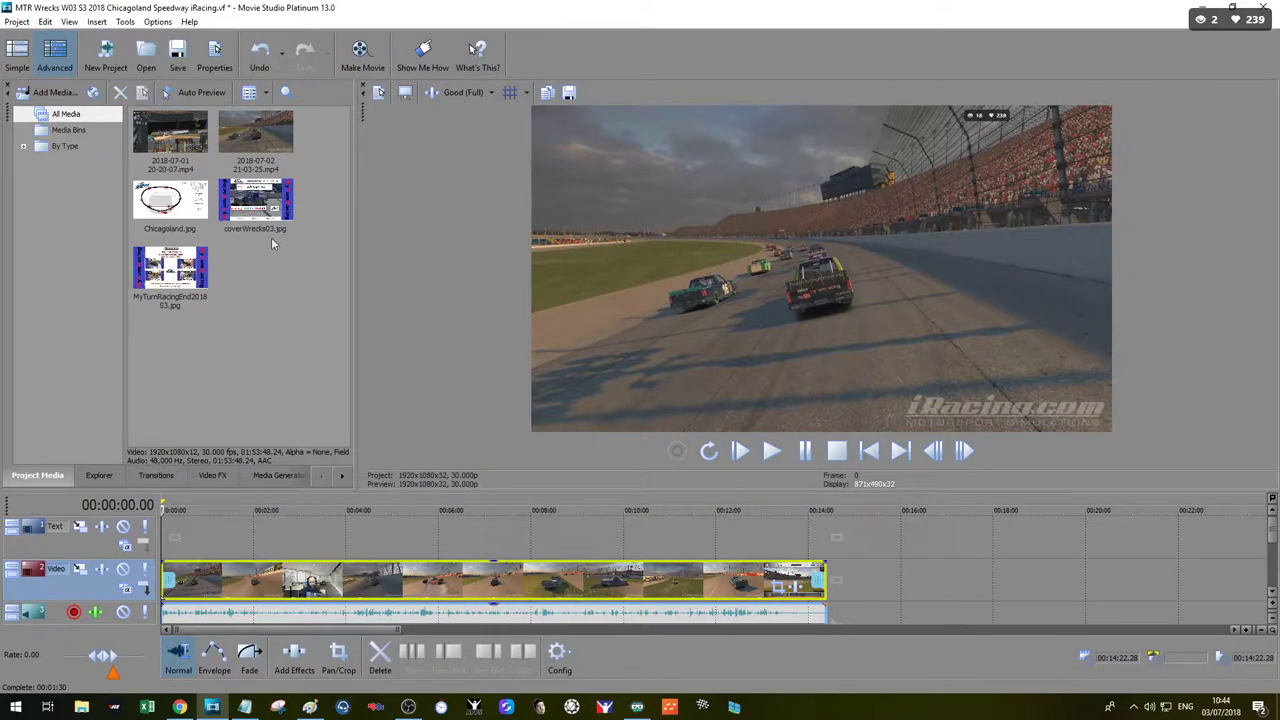
{"action": "left_click_drag", "start_coordinate": [258, 230], "coordinate": [253, 307]}
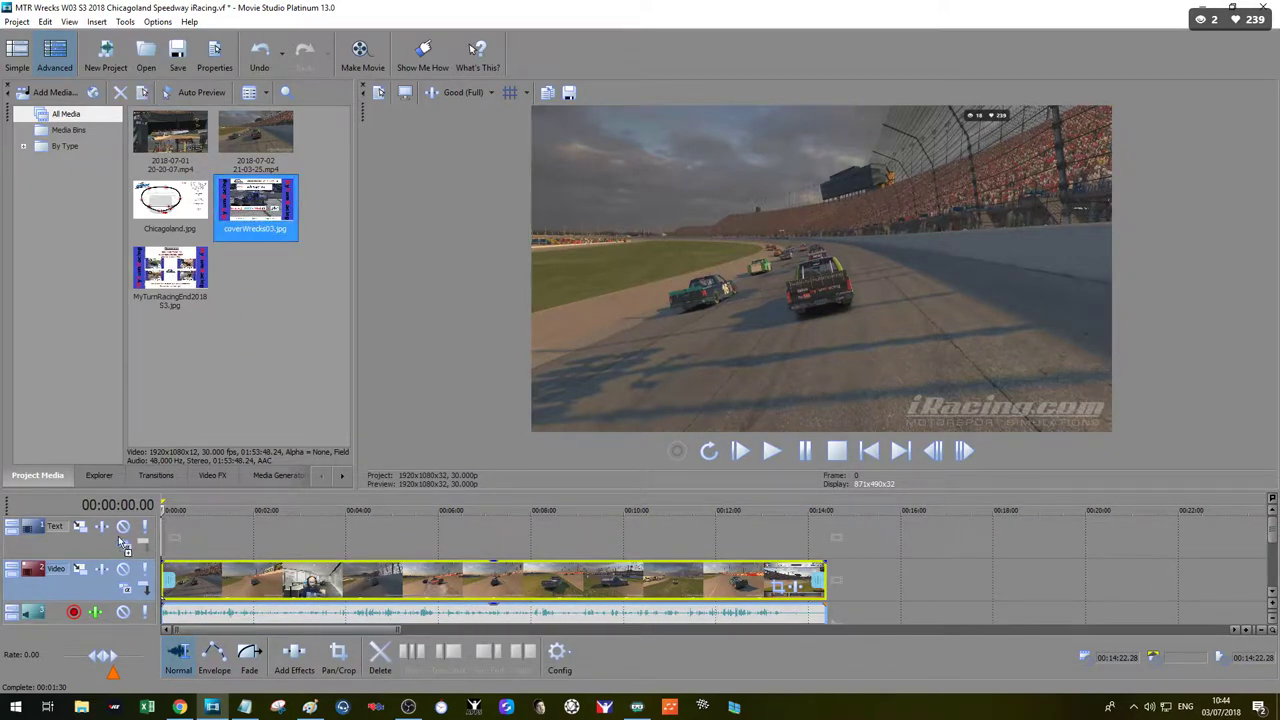
{"action": "left_click_drag", "start_coordinate": [172, 545], "coordinate": [175, 540]}
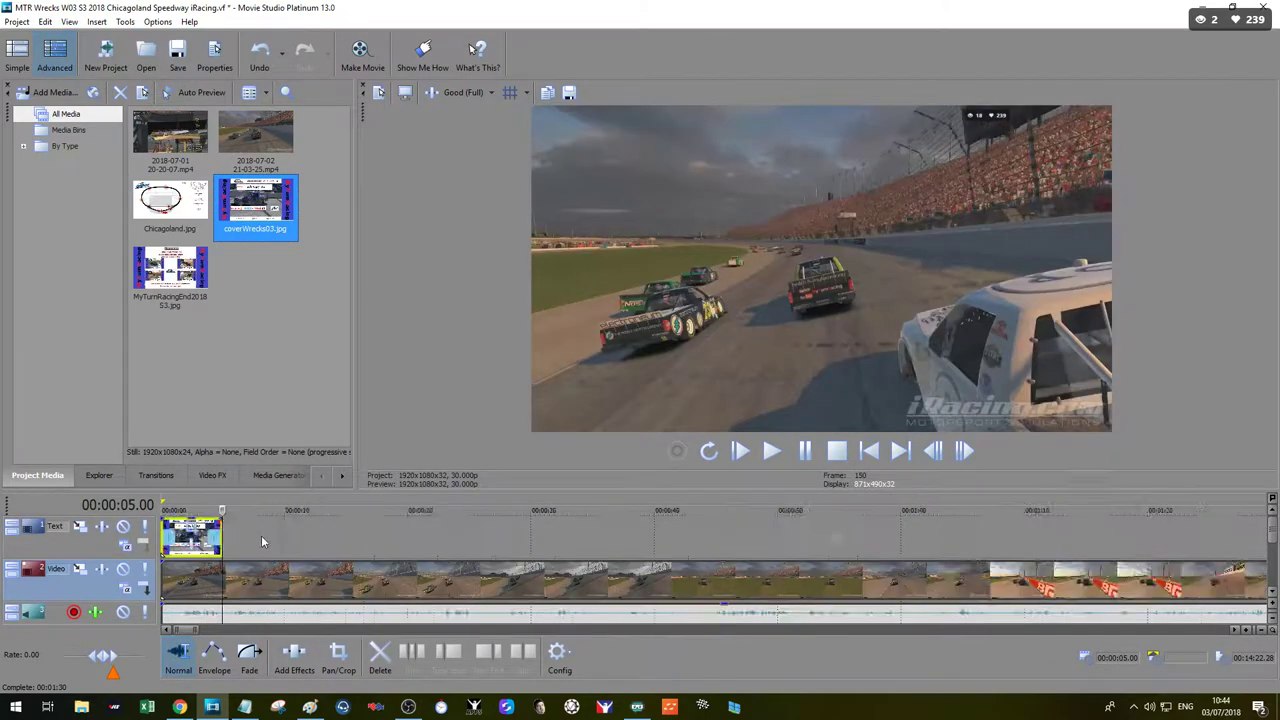
{"action": "left_click_drag", "start_coordinate": [170, 200], "coordinate": [242, 540]}
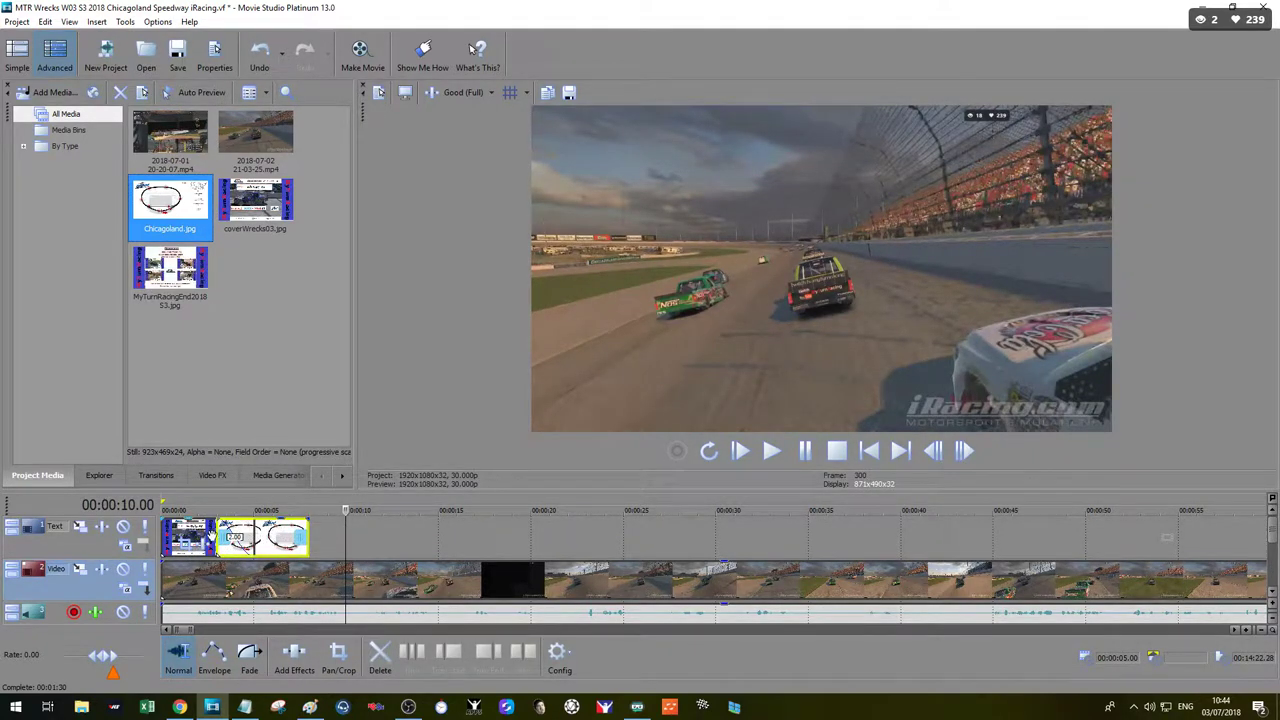
Step: Lengthen the fade-out at the end of the Chicagoland track image on the Text track and preview the result
{"action": "left_click", "coordinate": [249, 655]}
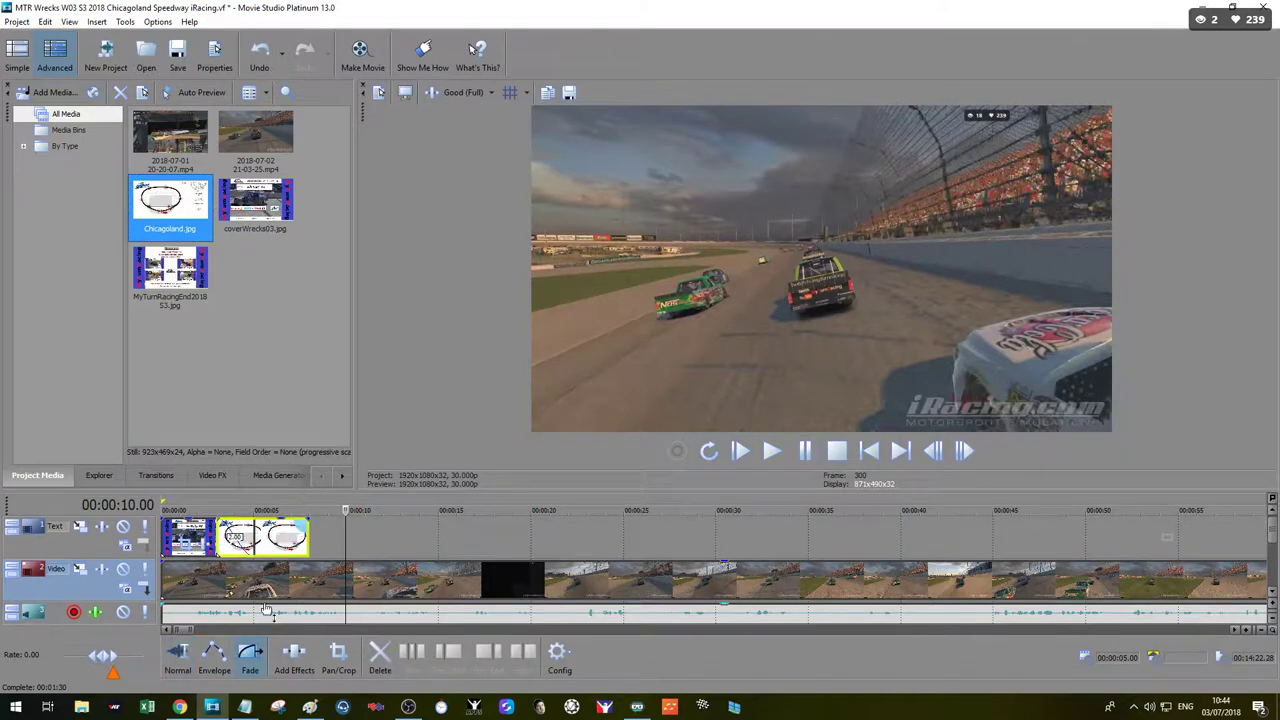
{"action": "left_click_drag", "start_coordinate": [298, 524], "coordinate": [265, 532]}
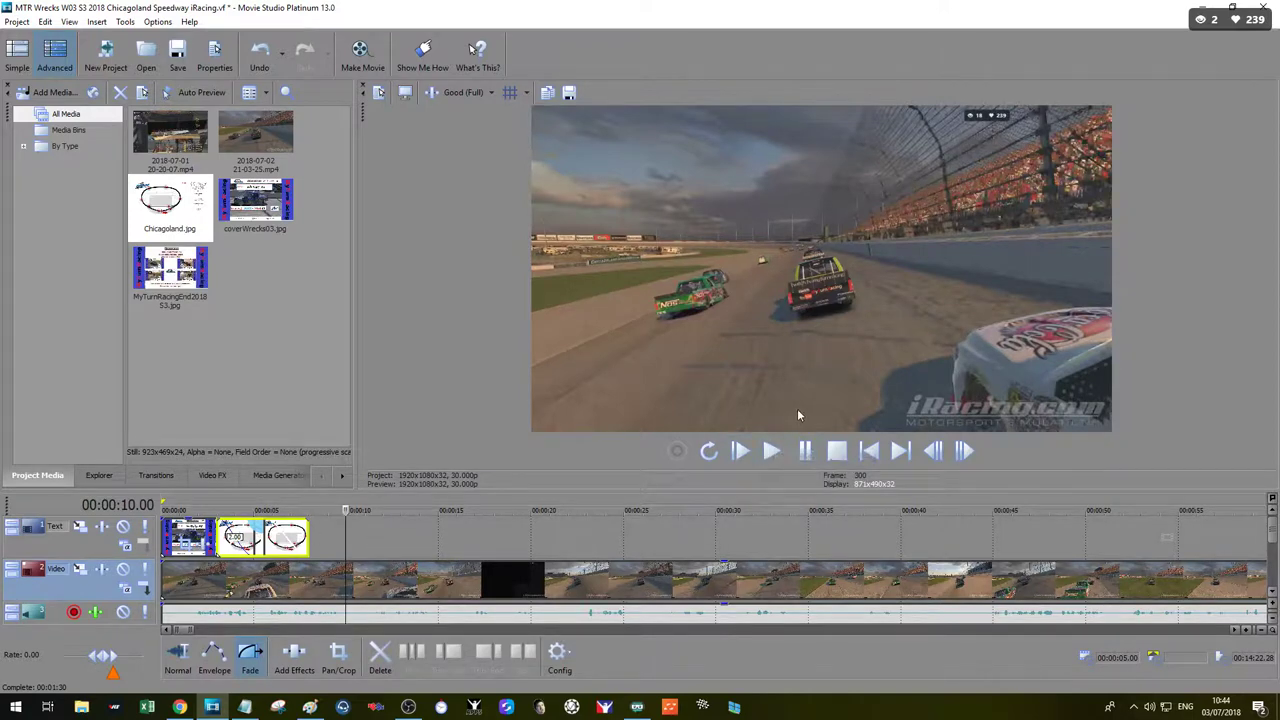
{"action": "left_click", "coordinate": [741, 455]}
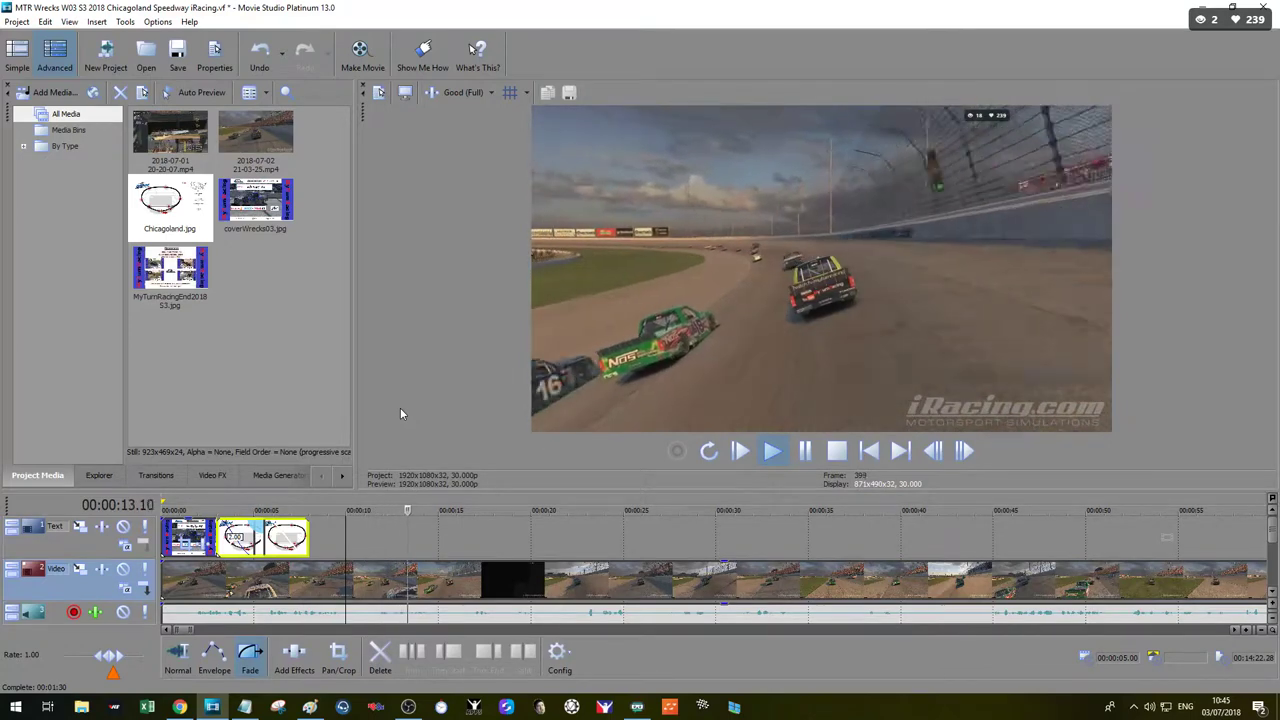
{"action": "left_click", "coordinate": [805, 455]}
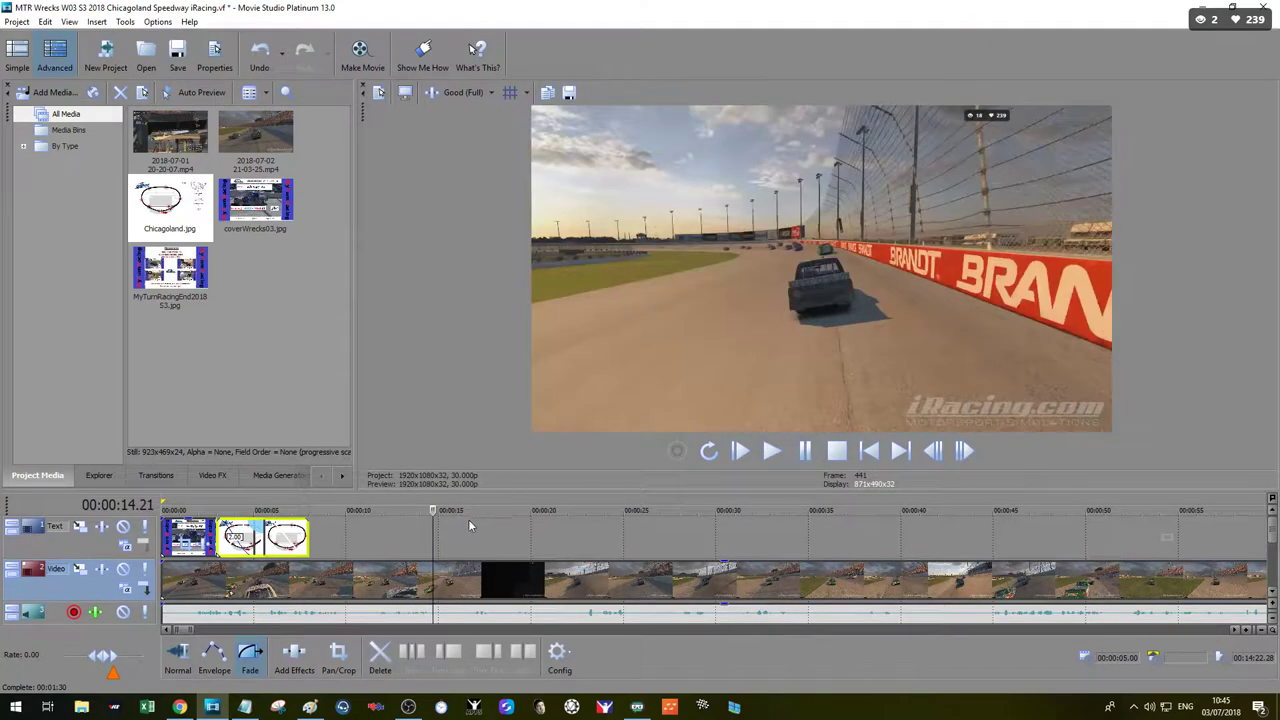
Step: Split the recording on the Video track at 00:00:07.04, during the Chicagoland image's fade-out
{"action": "left_click_drag", "start_coordinate": [434, 510], "coordinate": [273, 540]}
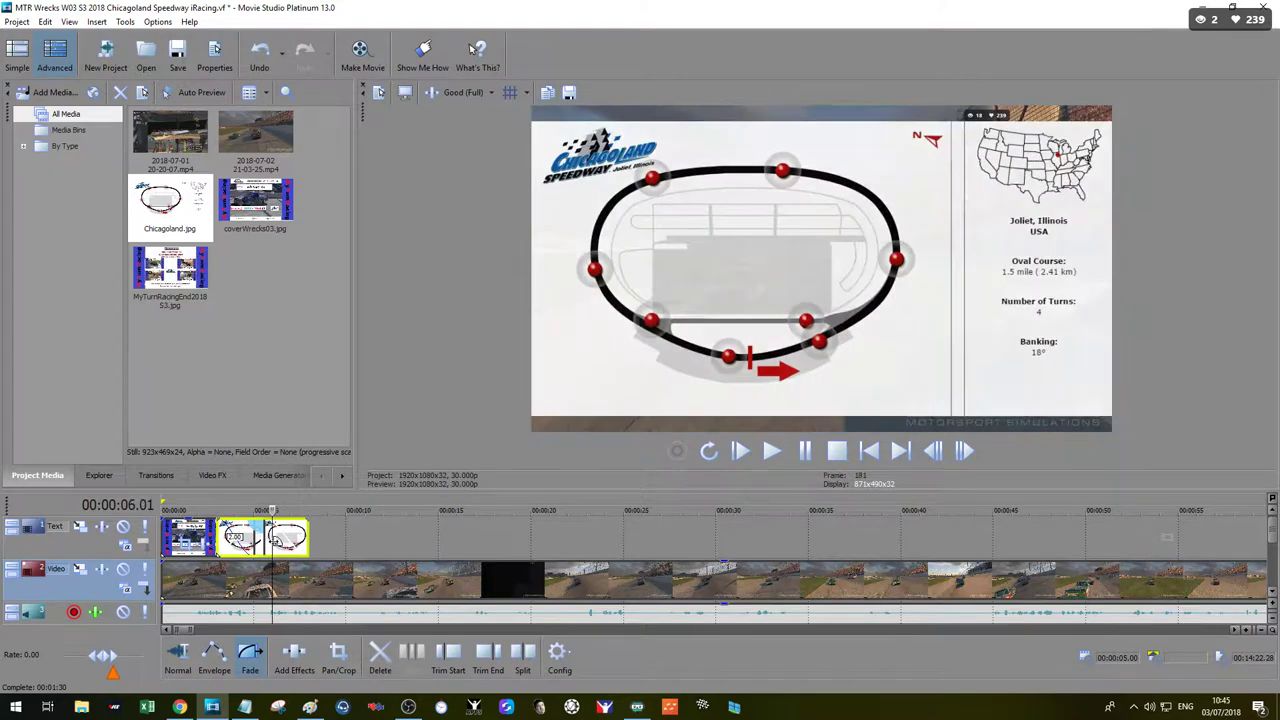
{"action": "key", "text": "space"}
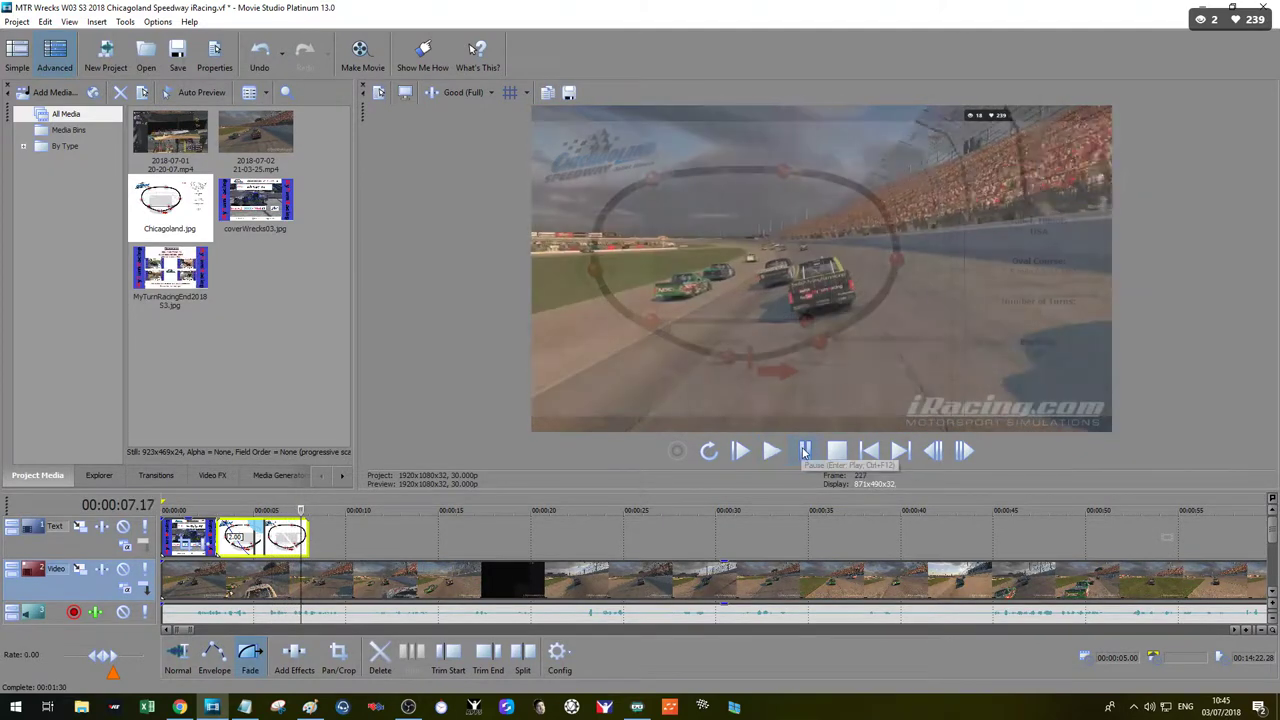
{"action": "left_click", "coordinate": [805, 451]}
{"action": "scroll", "coordinate": [411, 594], "scroll_direction": "up", "scroll_amount": 3}
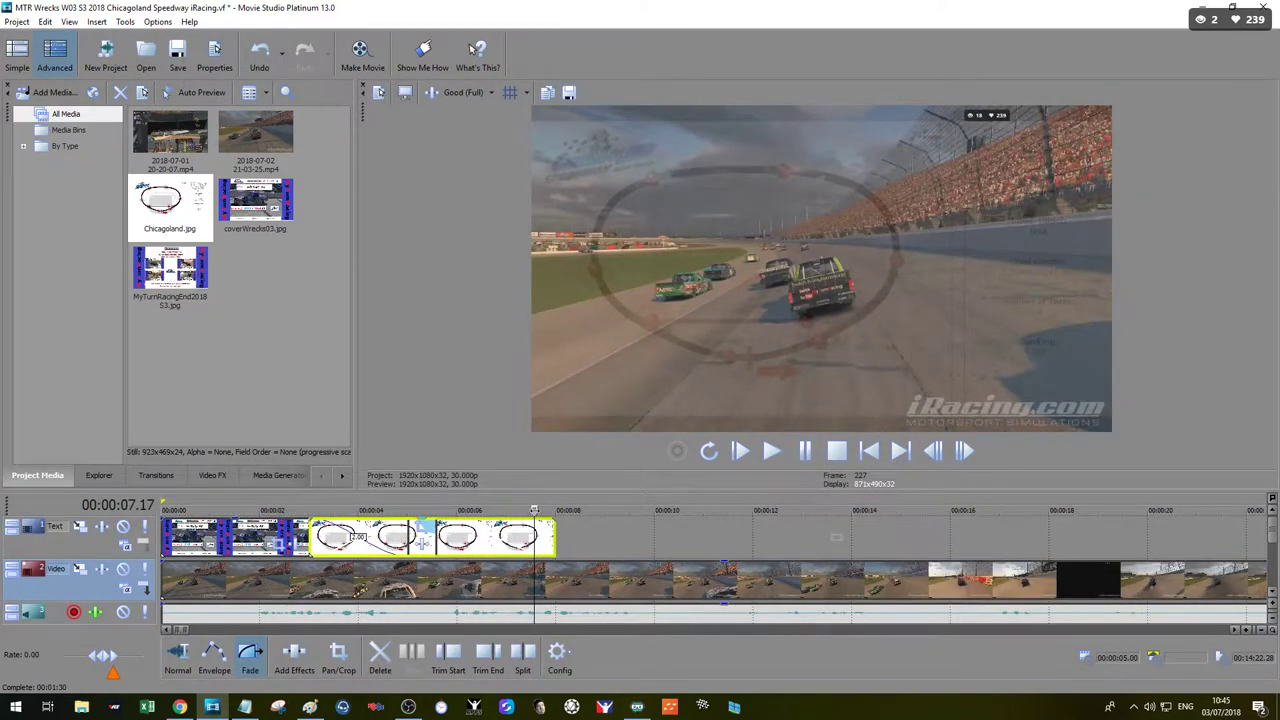
{"action": "left_click_drag", "start_coordinate": [534, 514], "coordinate": [512, 516]}
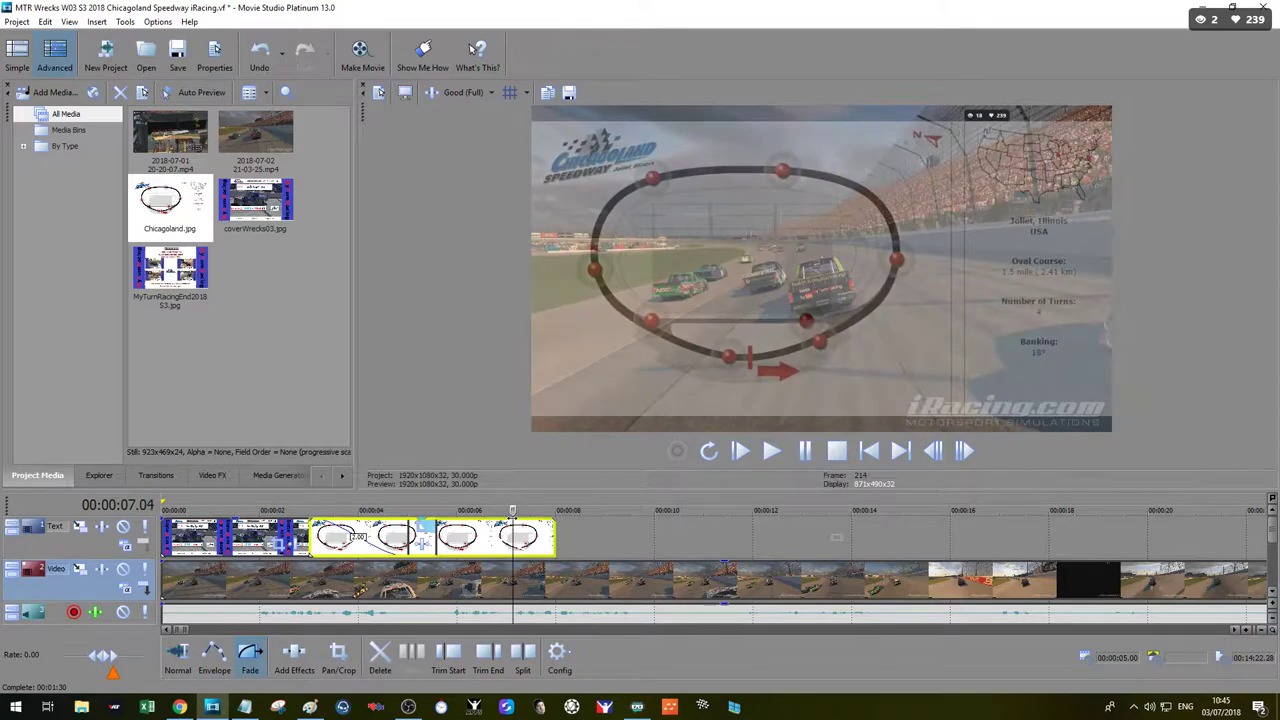
{"action": "left_click", "coordinate": [510, 582]}
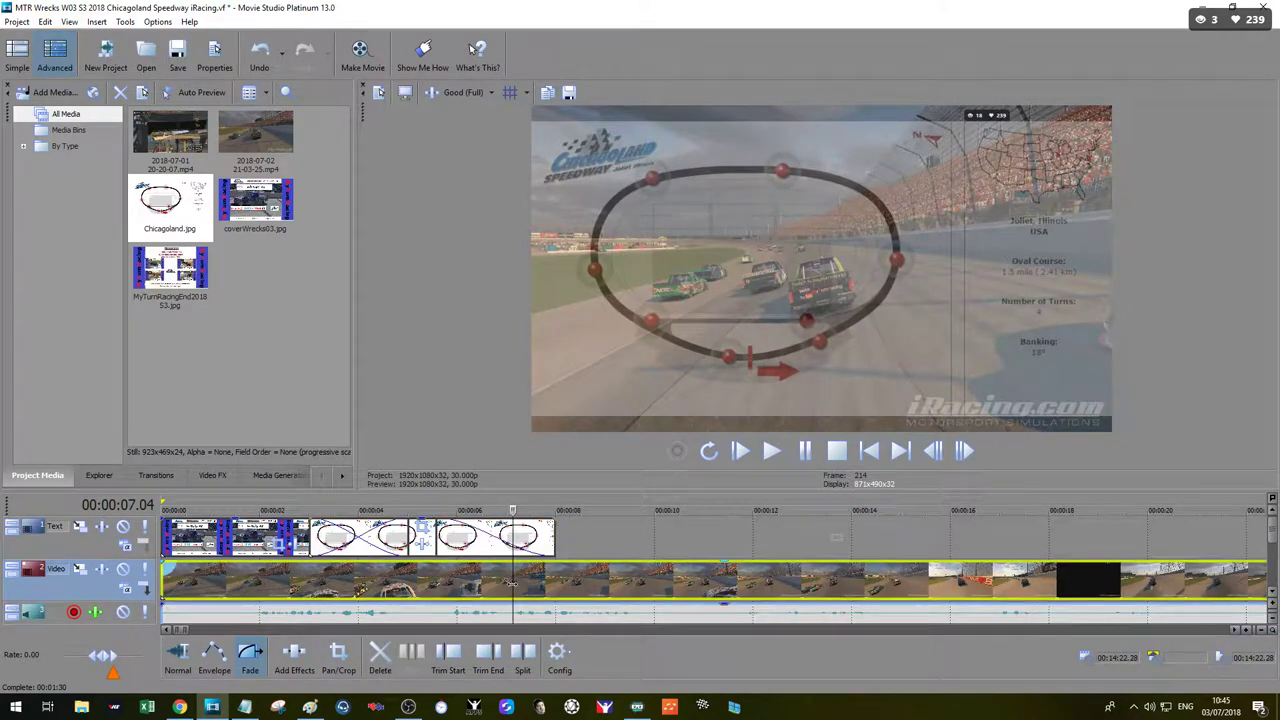
{"action": "left_click", "coordinate": [524, 668]}
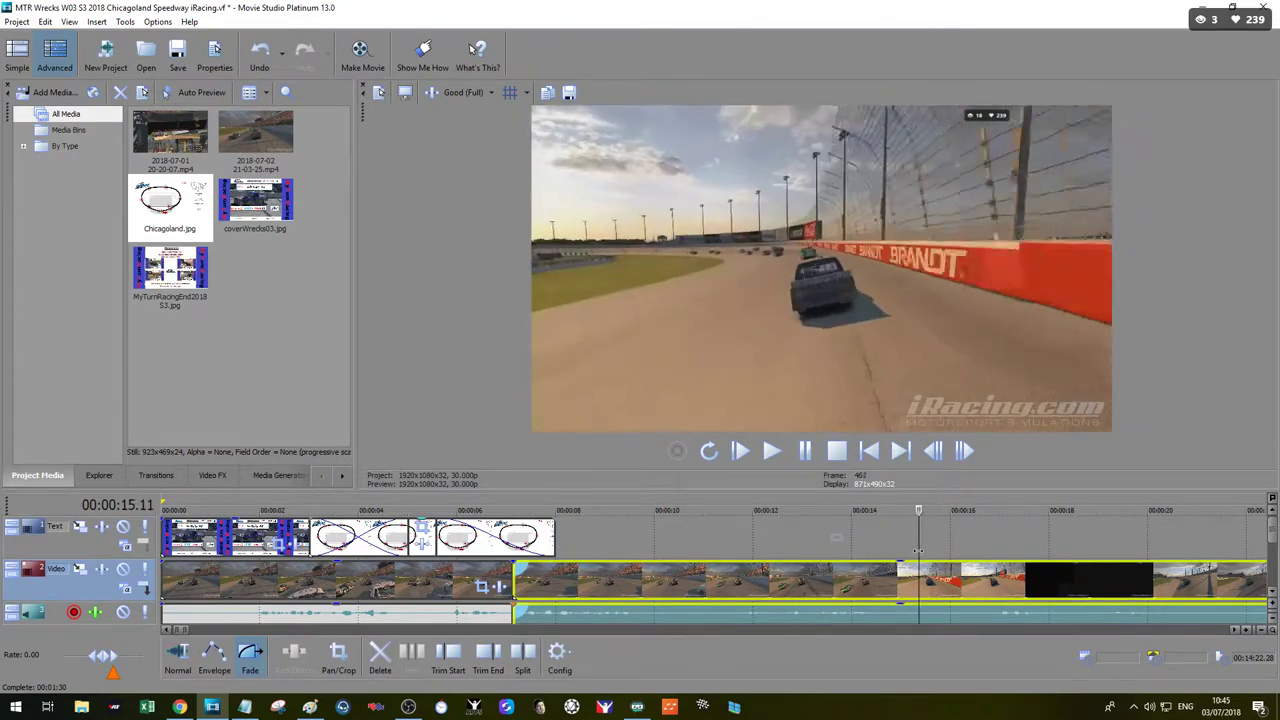
Step: Review the footage after the split, trim the second video clip's start up to 00:00:27.09 and save the project
{"action": "left_click_drag", "start_coordinate": [899, 552], "coordinate": [868, 556]}
{"action": "scroll", "coordinate": [866, 578], "scroll_direction": "up", "scroll_amount": 5}
{"action": "key", "text": "space"}
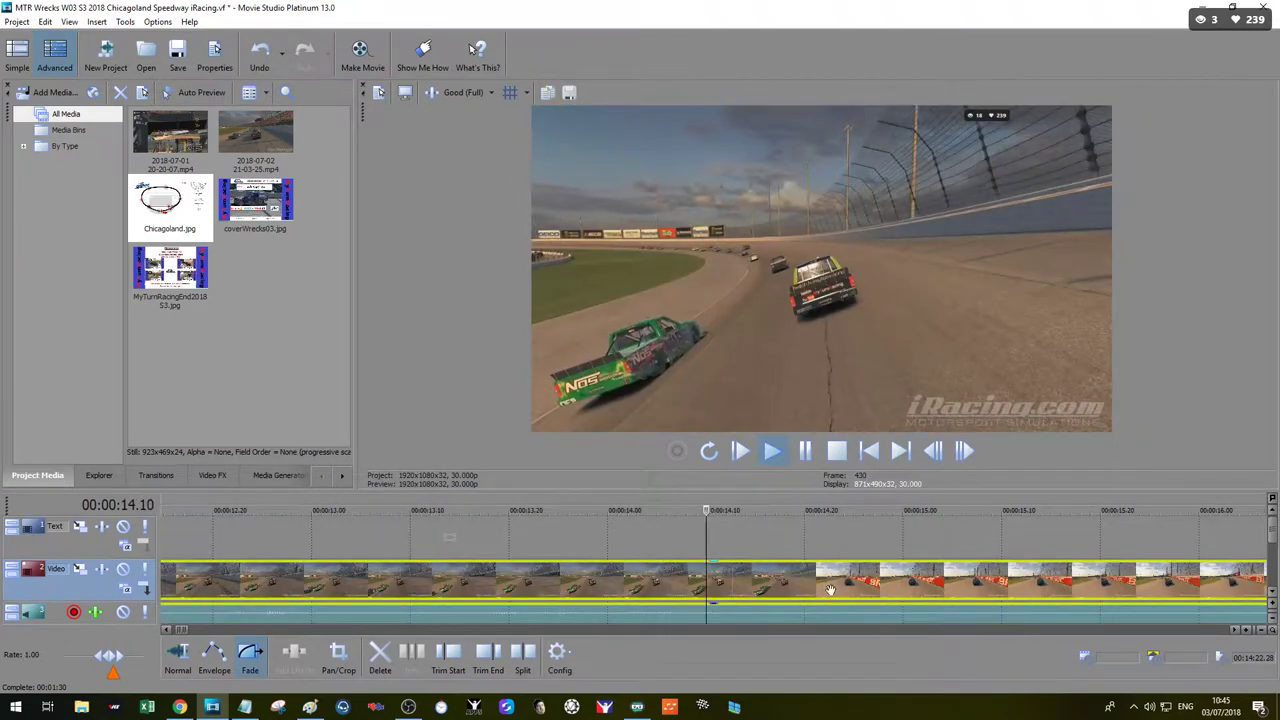
{"action": "scroll", "coordinate": [815, 520], "scroll_direction": "down", "scroll_amount": 5}
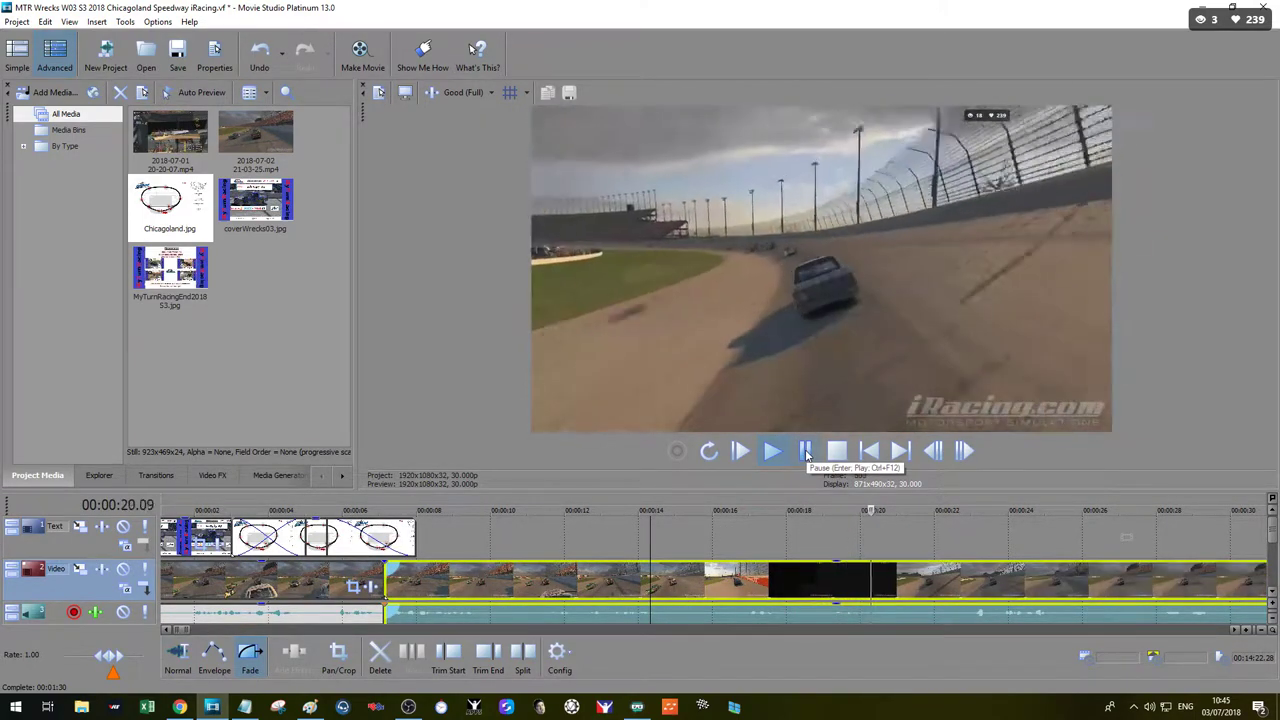
{"action": "scroll", "coordinate": [835, 542], "scroll_direction": "down", "scroll_amount": 4}
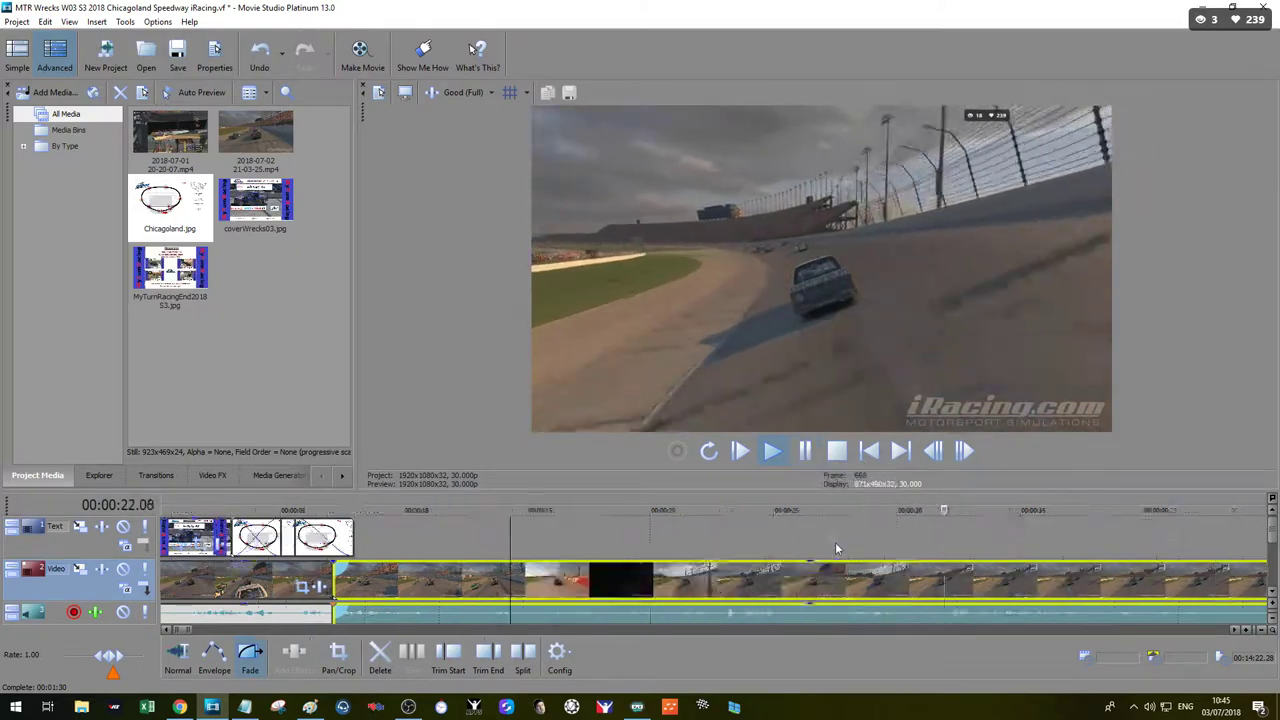
{"action": "left_click", "coordinate": [806, 452]}
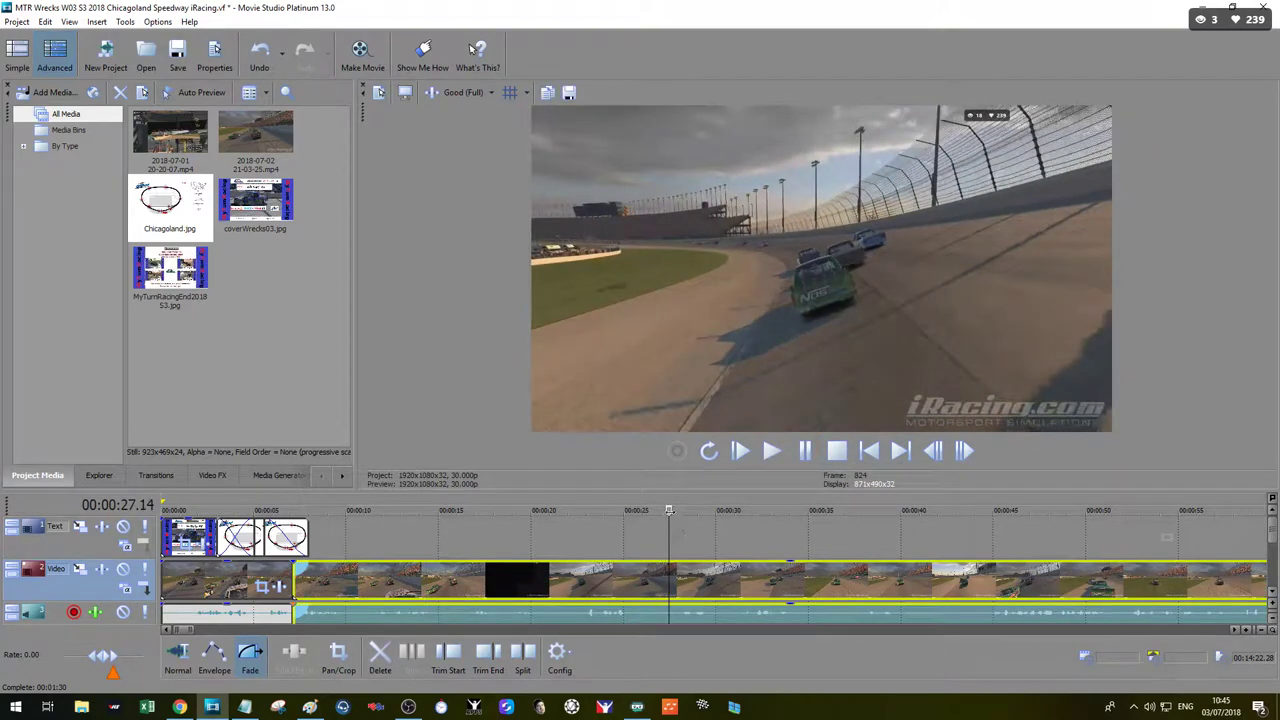
{"action": "left_click_drag", "start_coordinate": [669, 510], "coordinate": [665, 510]}
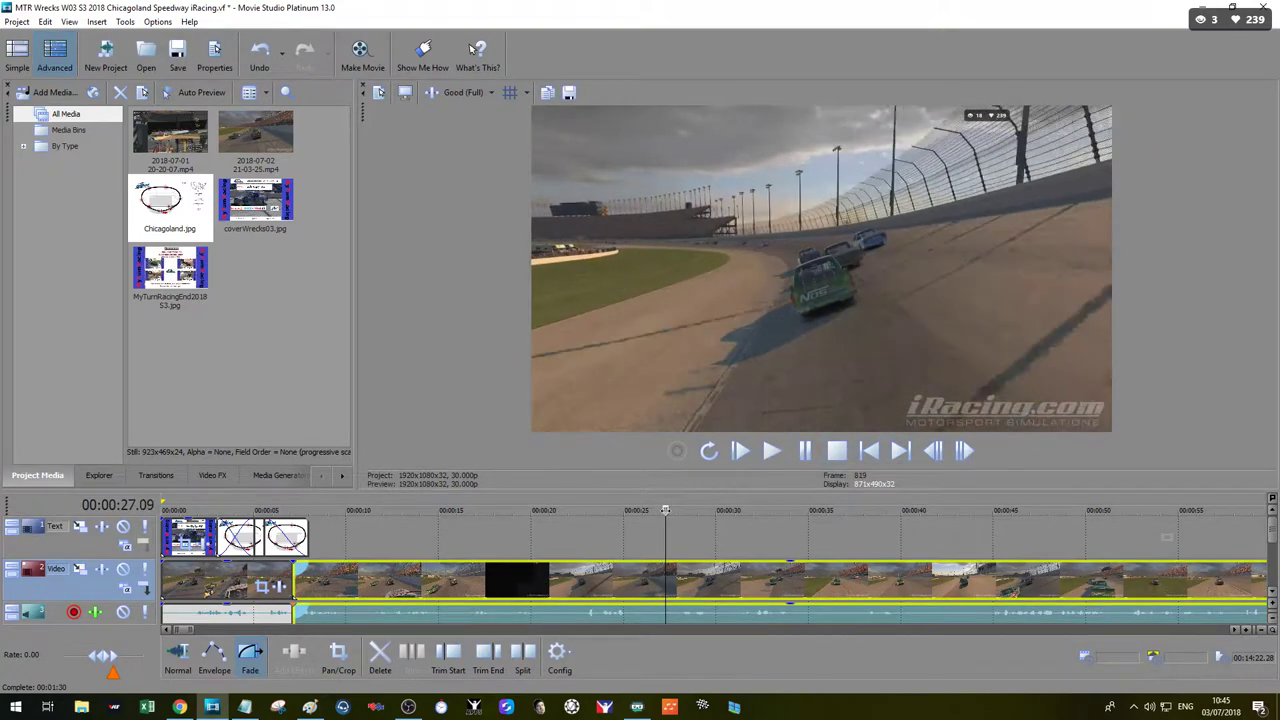
{"action": "left_click", "coordinate": [445, 668]}
{"action": "left_click", "coordinate": [740, 451]}
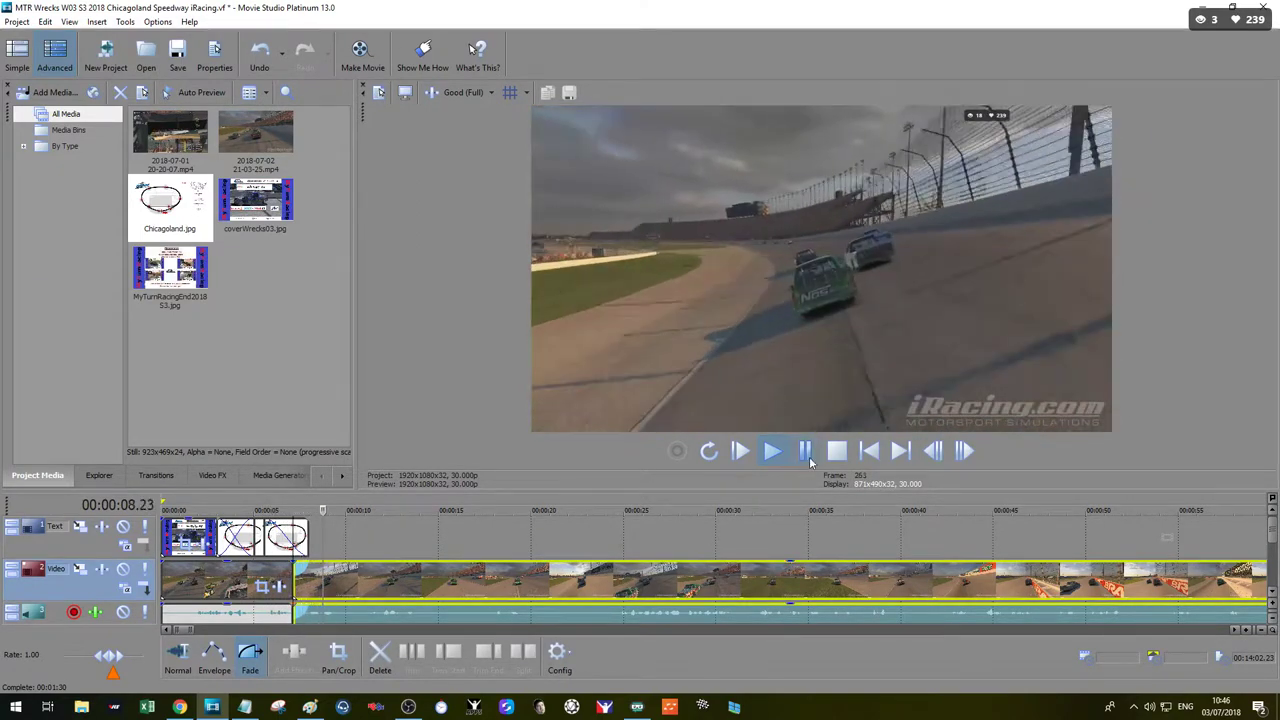
{"action": "left_click", "coordinate": [176, 66]}
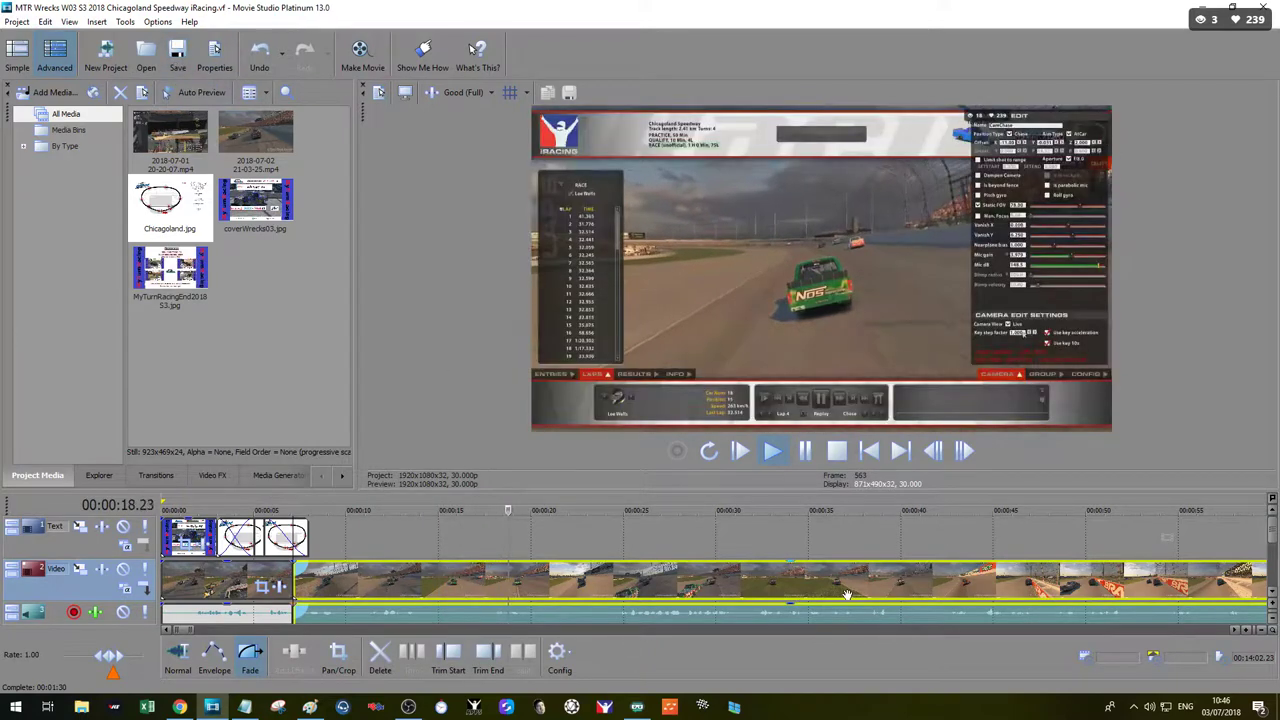
Step: Locate the camera change from the wall-side shot to the pit-straight shot and split the second video clip there, at 00:01:42.11
{"action": "scroll", "coordinate": [780, 588], "scroll_direction": "down", "scroll_amount": 4}
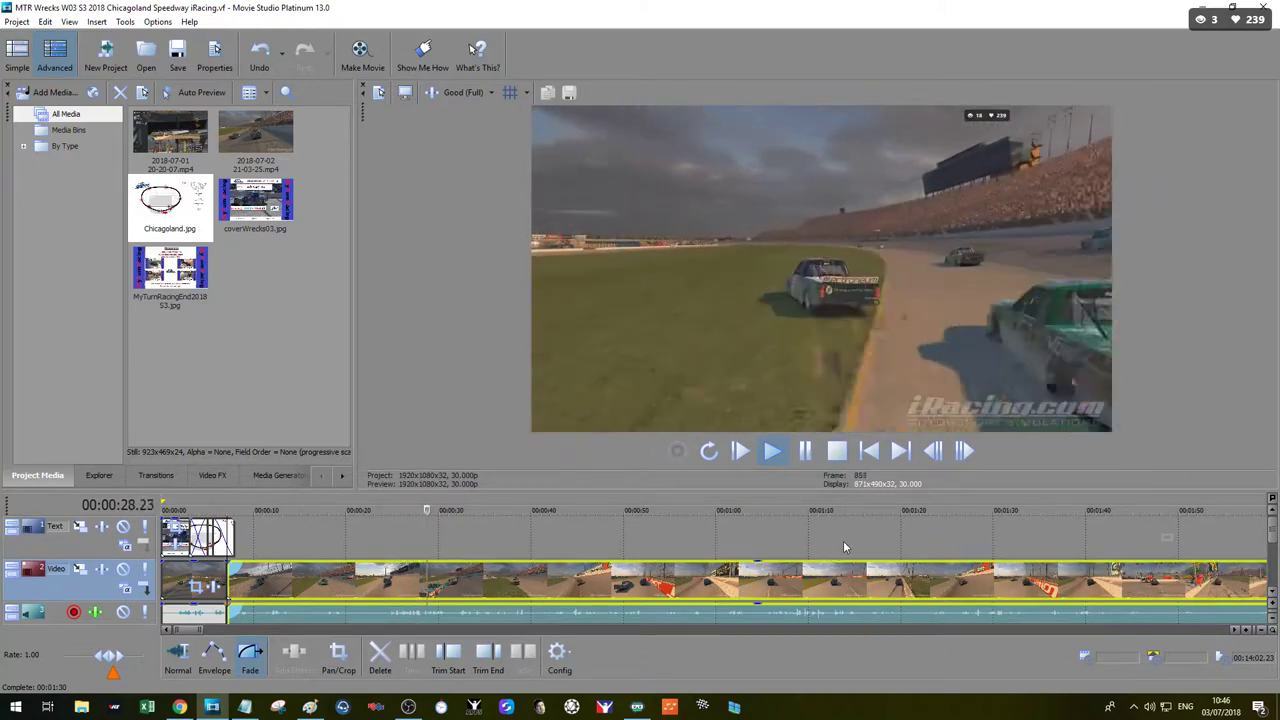
{"action": "left_click", "coordinate": [808, 456]}
{"action": "left_click_drag", "start_coordinate": [436, 511], "coordinate": [652, 525]}
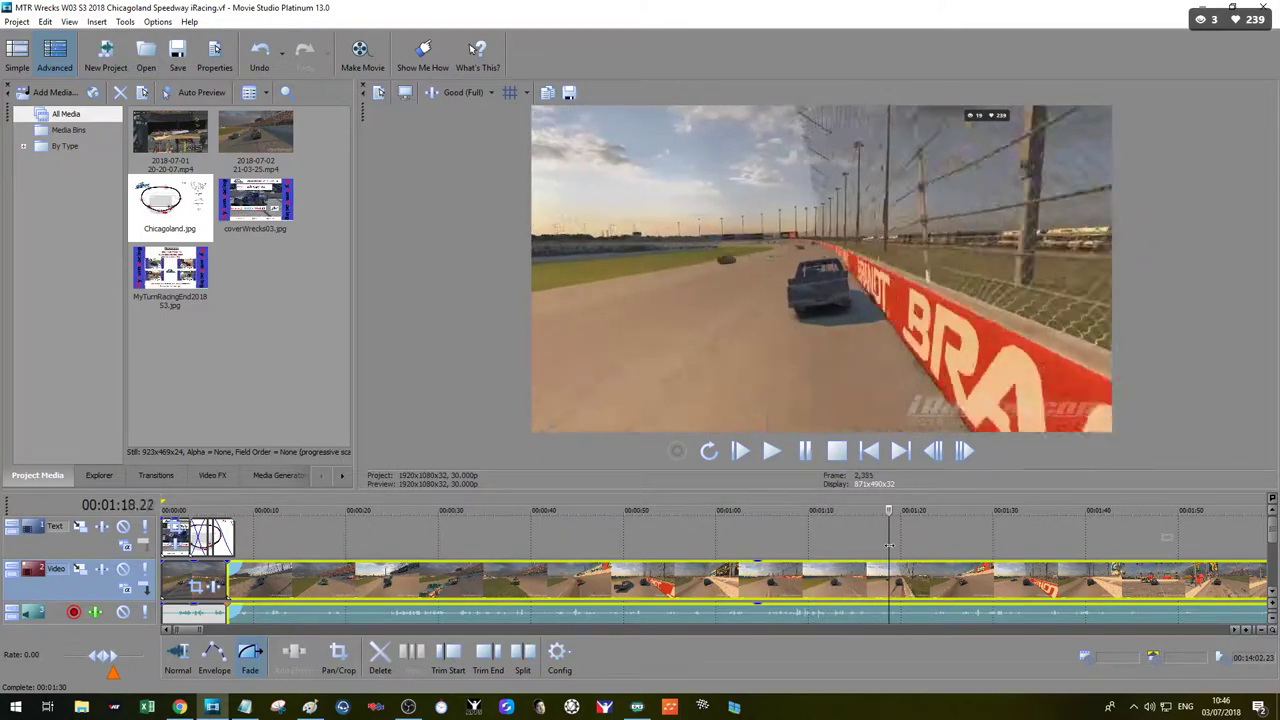
{"action": "left_click_drag", "start_coordinate": [946, 556], "coordinate": [1067, 569]}
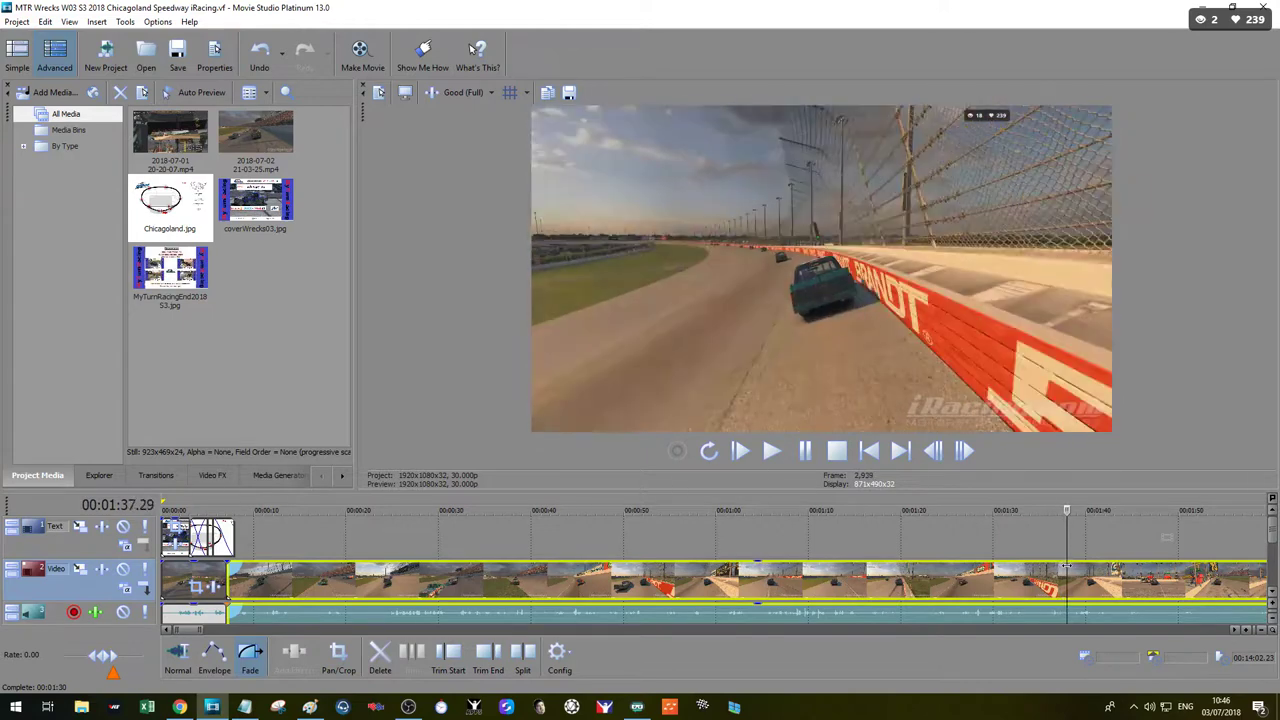
{"action": "scroll", "coordinate": [1062, 568], "scroll_direction": "down", "scroll_amount": 4}
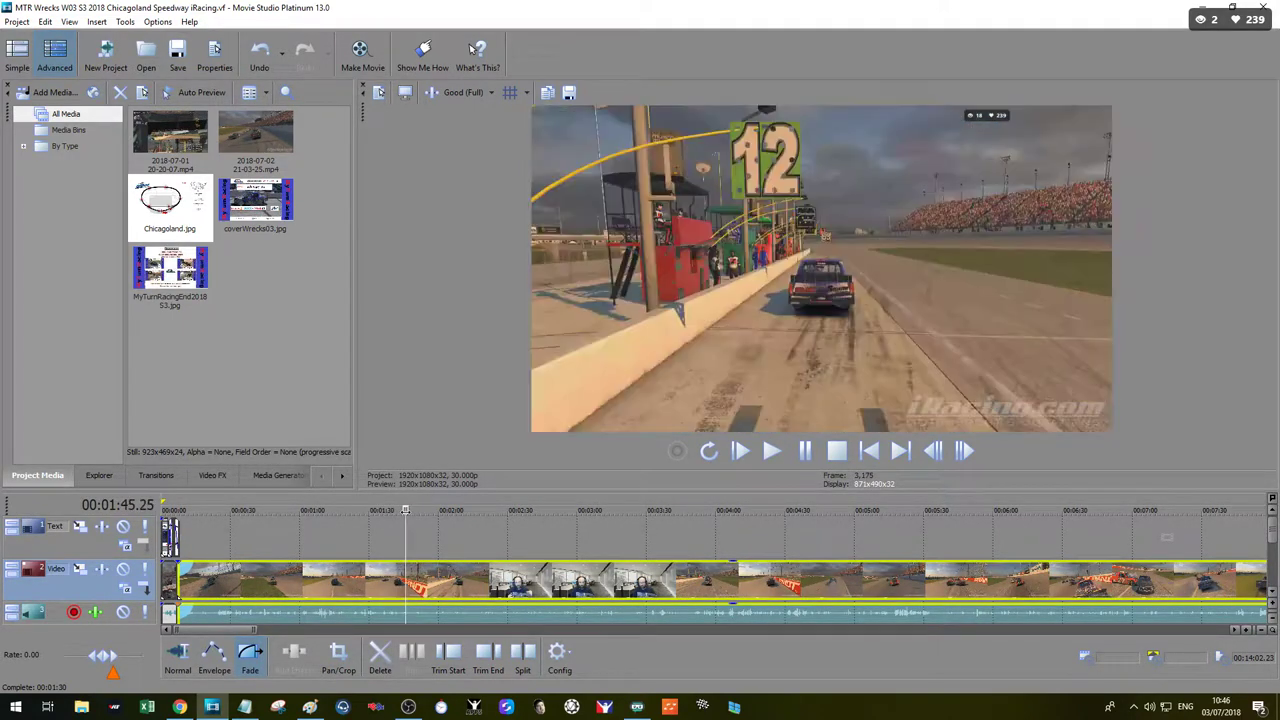
{"action": "key", "text": "Left"}
{"action": "key", "text": "Left"}
{"action": "key", "text": "Left"}
{"action": "key", "text": "Left"}
{"action": "key", "text": "Left"}
{"action": "key", "text": "Left"}
{"action": "key", "text": "Left"}
{"action": "key", "text": "Left"}
{"action": "key", "text": "Left"}
{"action": "key", "text": "Right"}
{"action": "key", "text": "Right"}
{"action": "key", "text": "Right"}
{"action": "key", "text": "Right"}
{"action": "key", "text": "Right"}
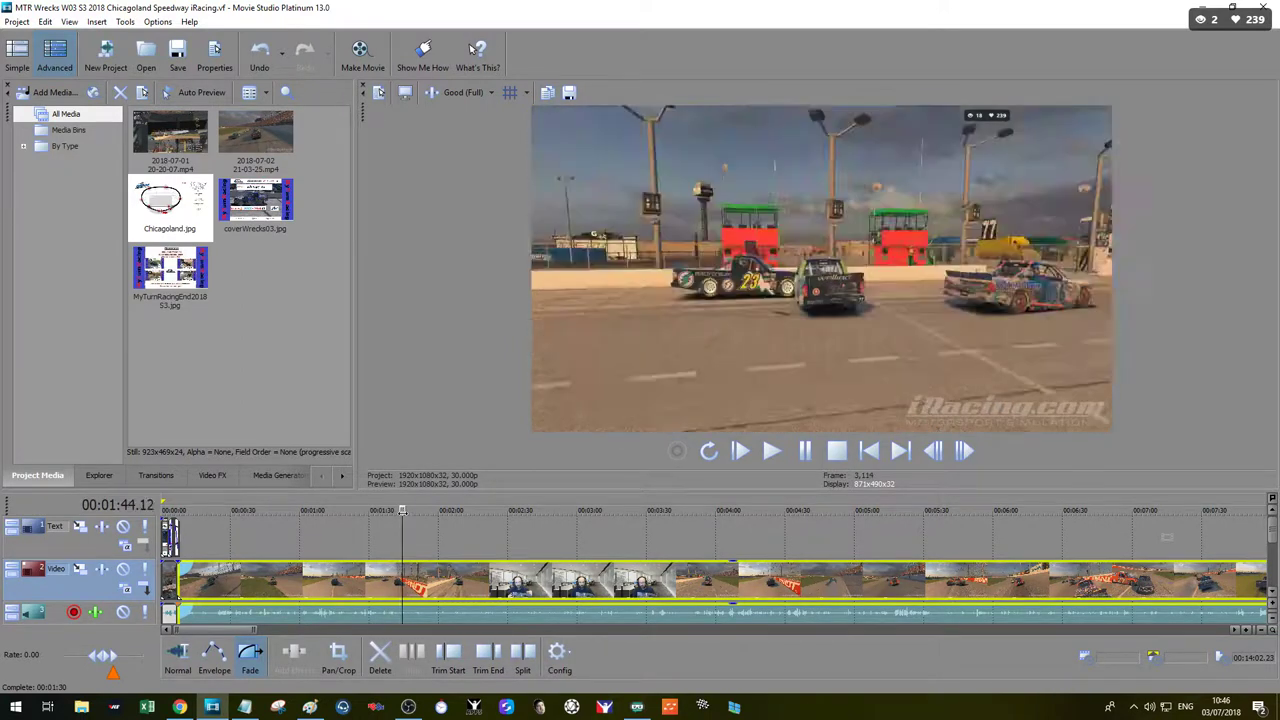
{"action": "key", "text": "Left"}
{"action": "key", "text": "Left"}
{"action": "key", "text": "Left"}
{"action": "key", "text": "Left"}
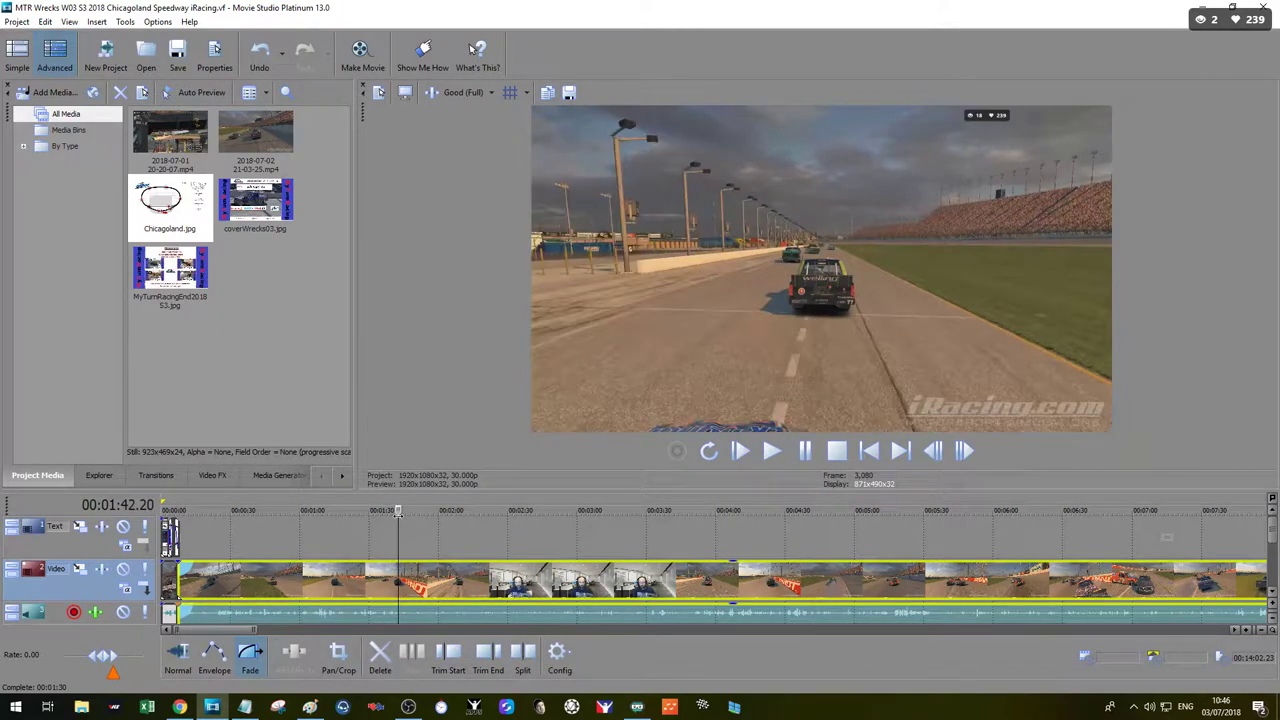
{"action": "scroll", "coordinate": [443, 592], "scroll_direction": "up", "scroll_amount": 10}
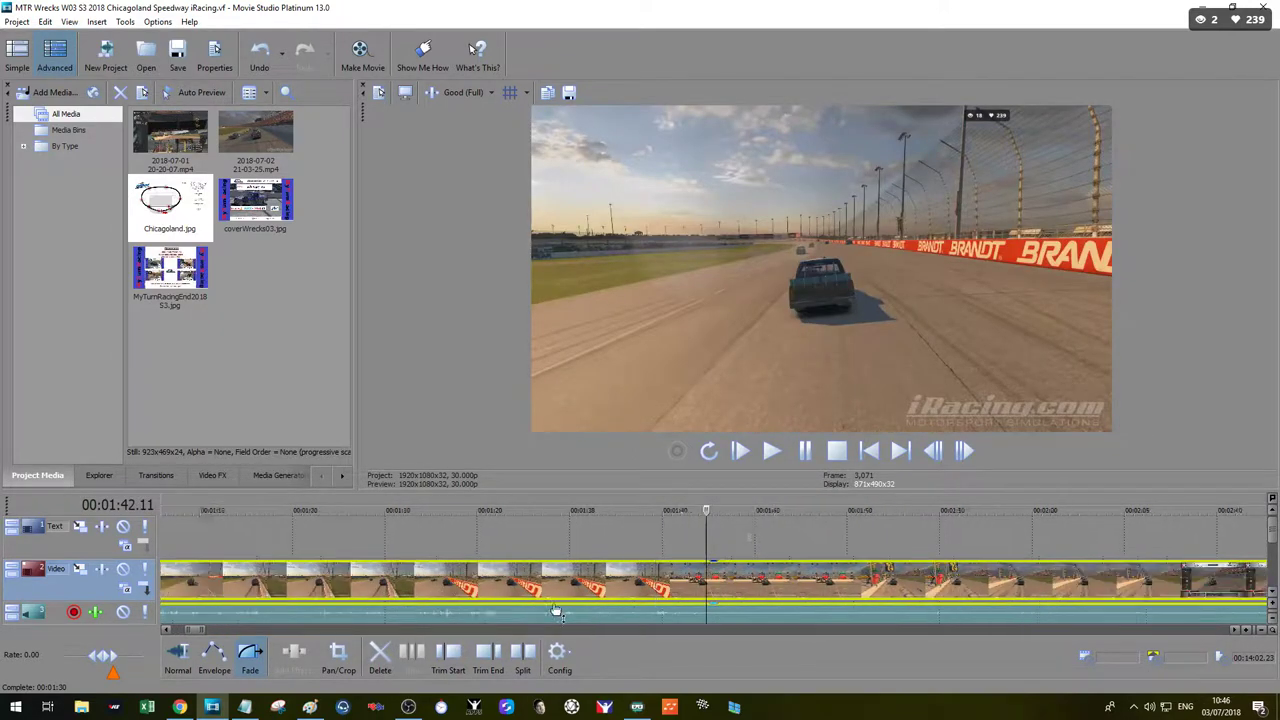
{"action": "left_click", "coordinate": [524, 668]}
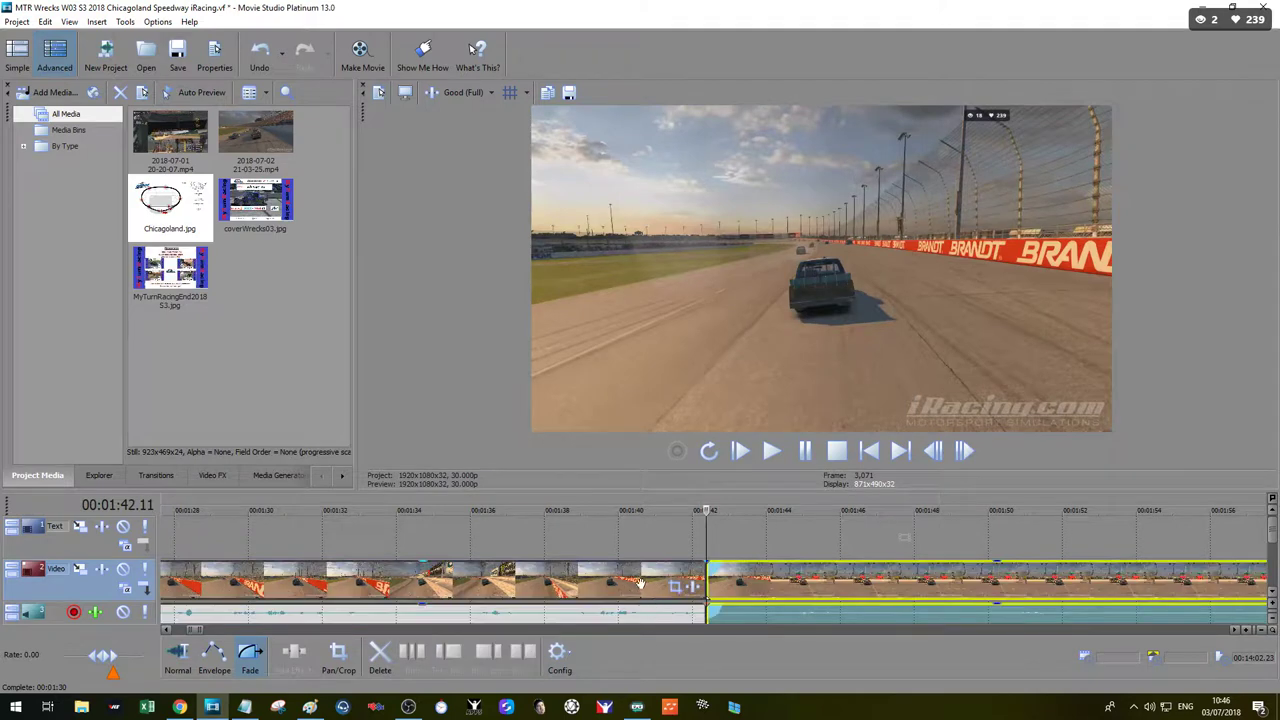
Step: Find where the same pit-straight shot restarts after the replay-editing footage and trim the last video clip's start up to 00:03:30.19
{"action": "left_click", "coordinate": [628, 578]}
{"action": "key", "text": "space"}
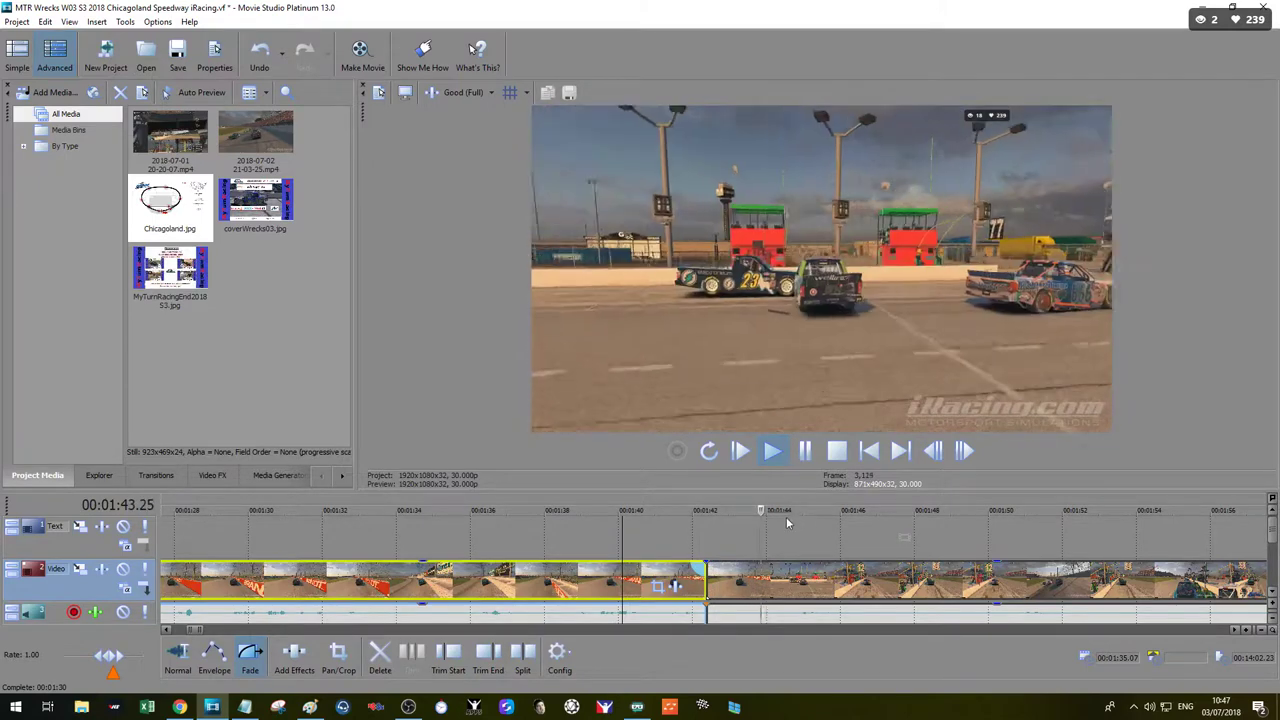
{"action": "left_click", "coordinate": [804, 451]}
{"action": "key", "text": "alt+Tab"}
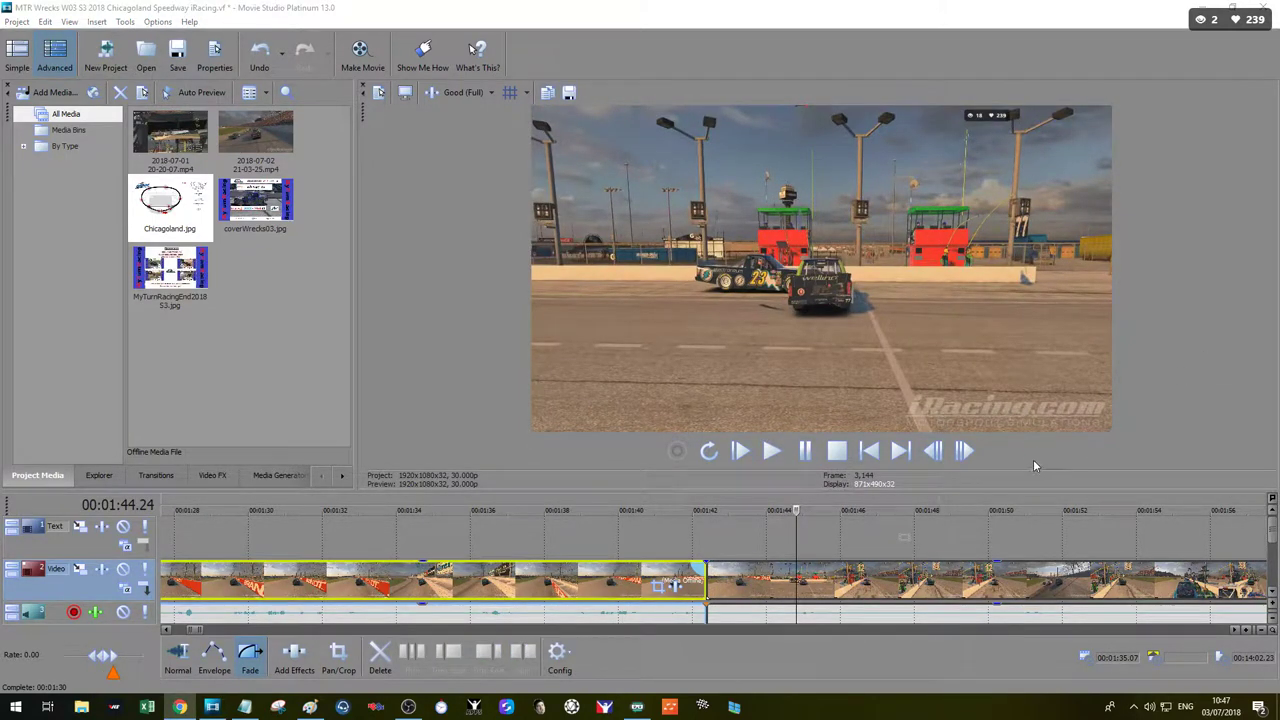
{"action": "scroll", "coordinate": [553, 517], "scroll_direction": "down", "scroll_amount": 5}
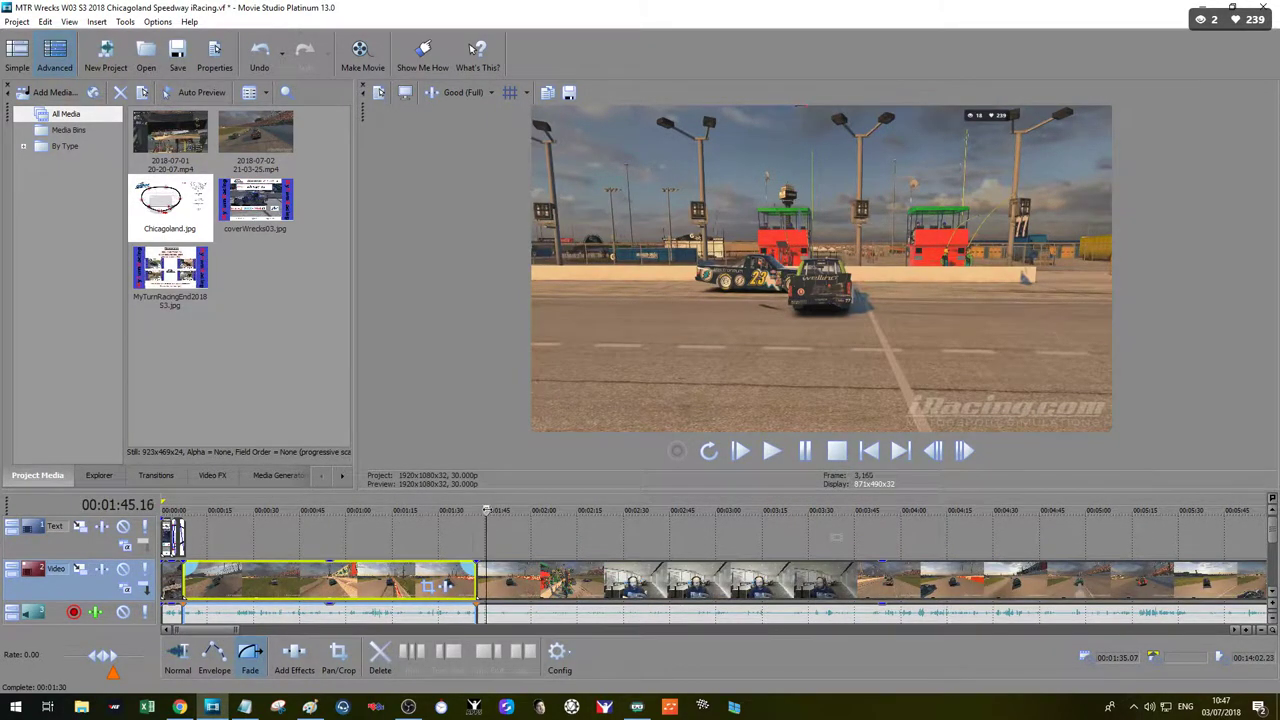
{"action": "left_click_drag", "start_coordinate": [543, 512], "coordinate": [812, 537]}
{"action": "key", "text": "space"}
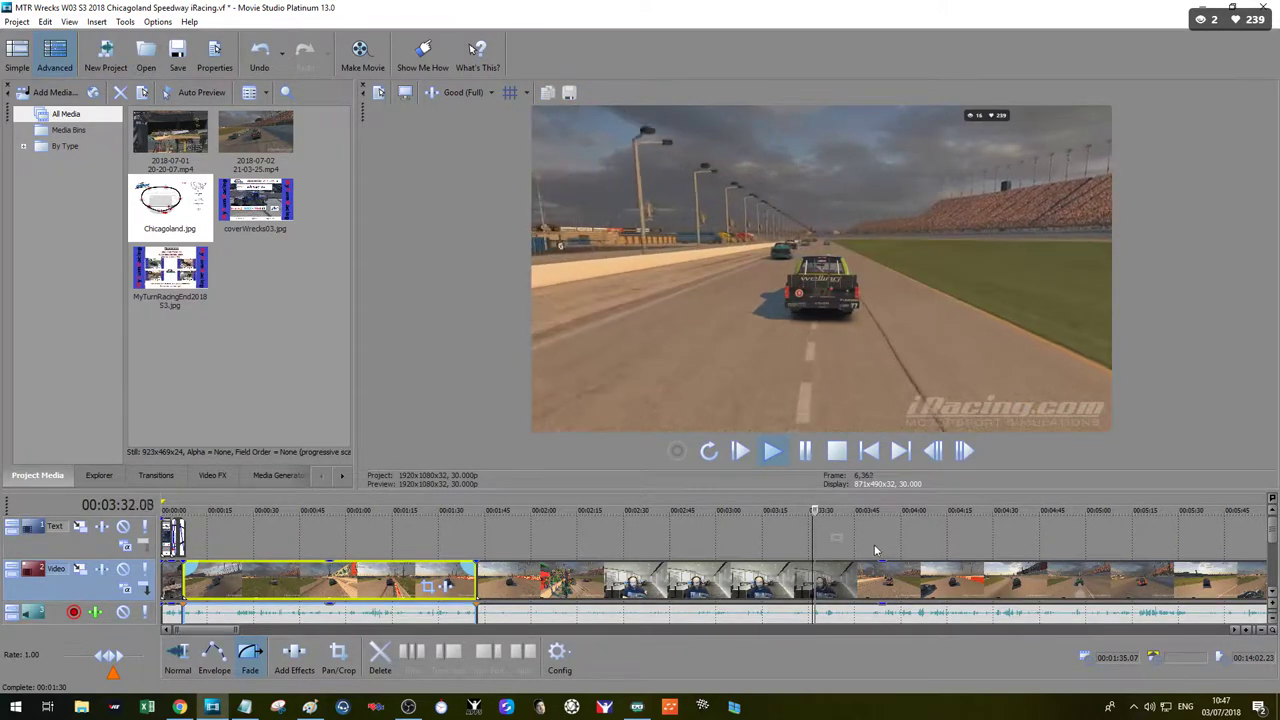
{"action": "key", "text": "space"}
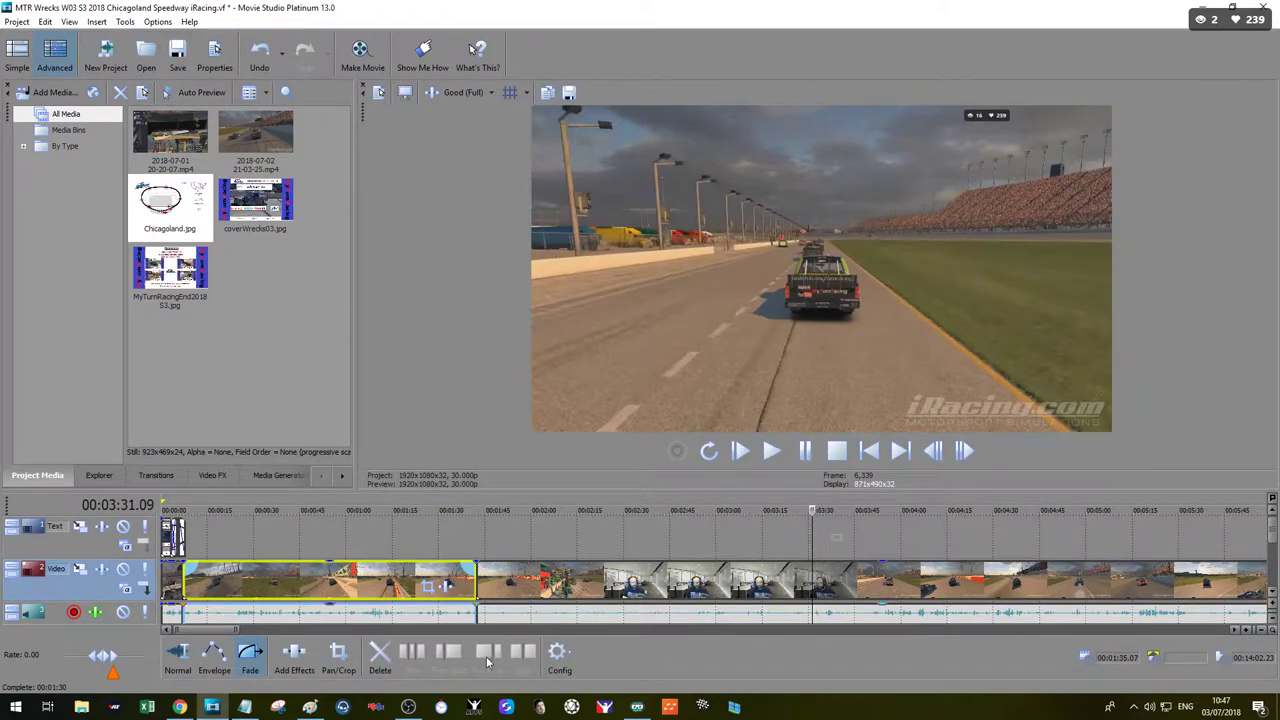
{"action": "left_click", "coordinate": [810, 578]}
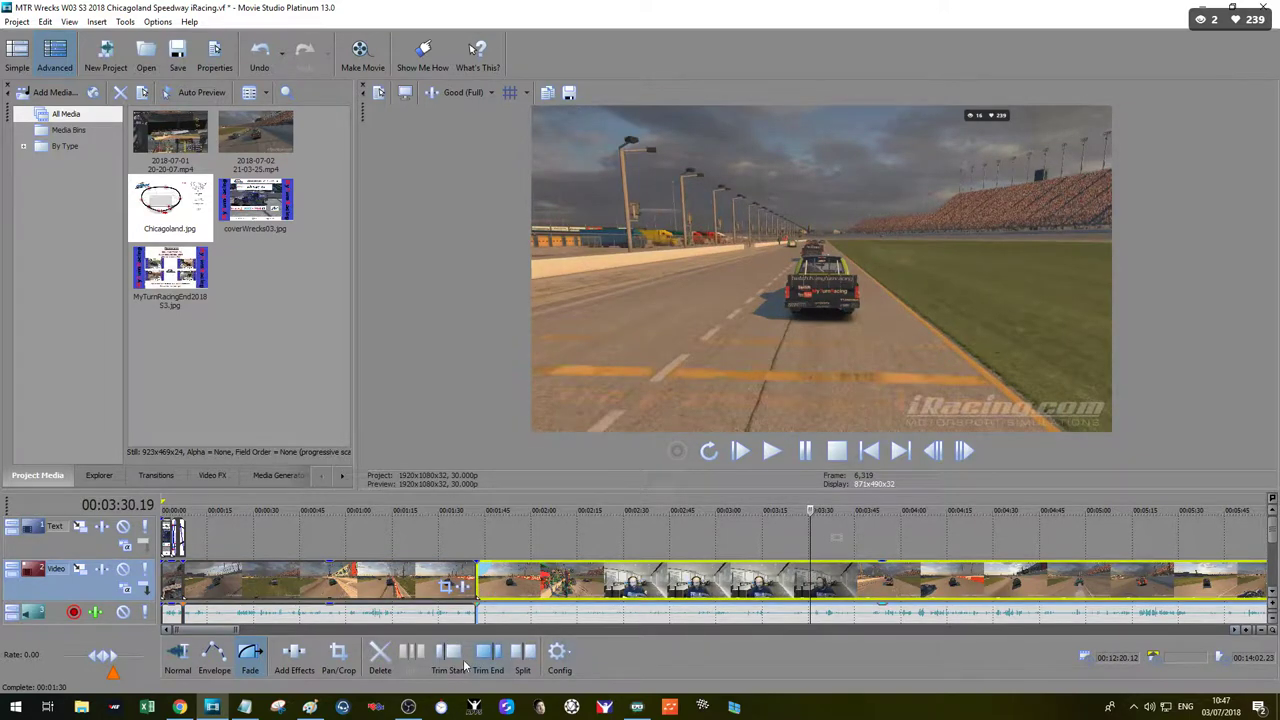
{"action": "left_click", "coordinate": [451, 661]}
Step: Play across the cut at 00:01:42.11 between the second and third video clips to check the transition
{"action": "left_click", "coordinate": [453, 570]}
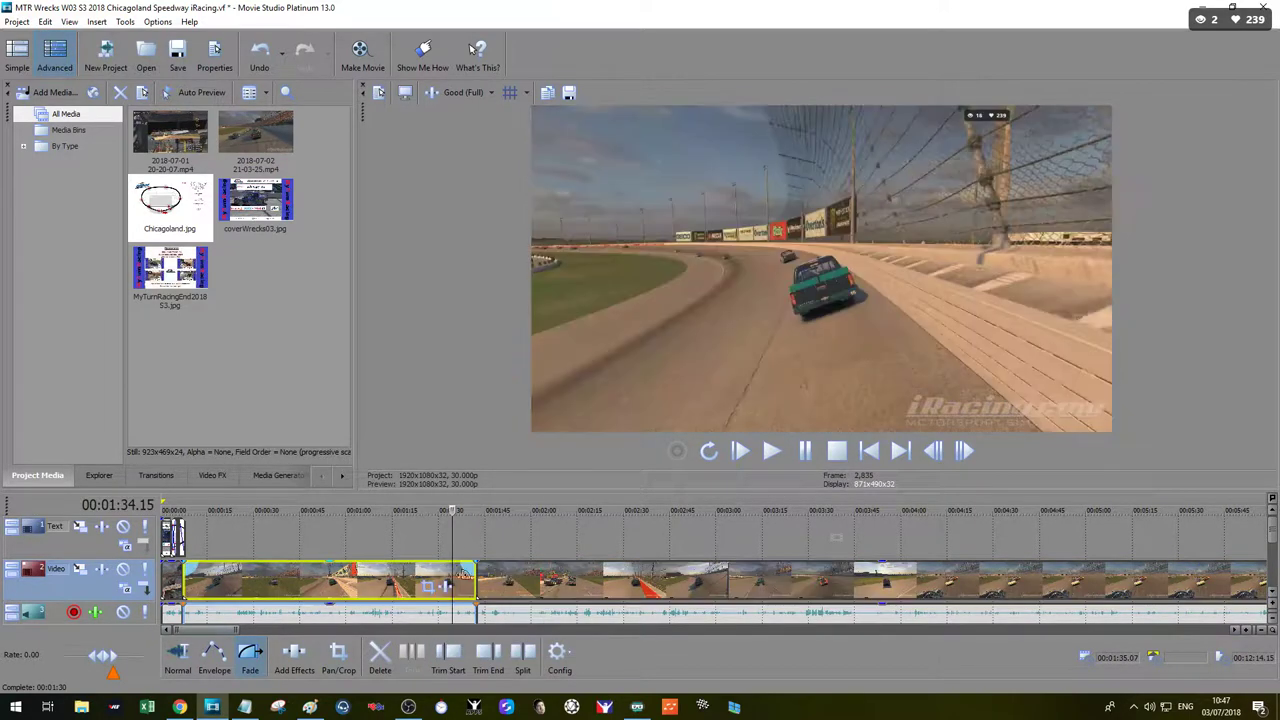
{"action": "key", "text": "space"}
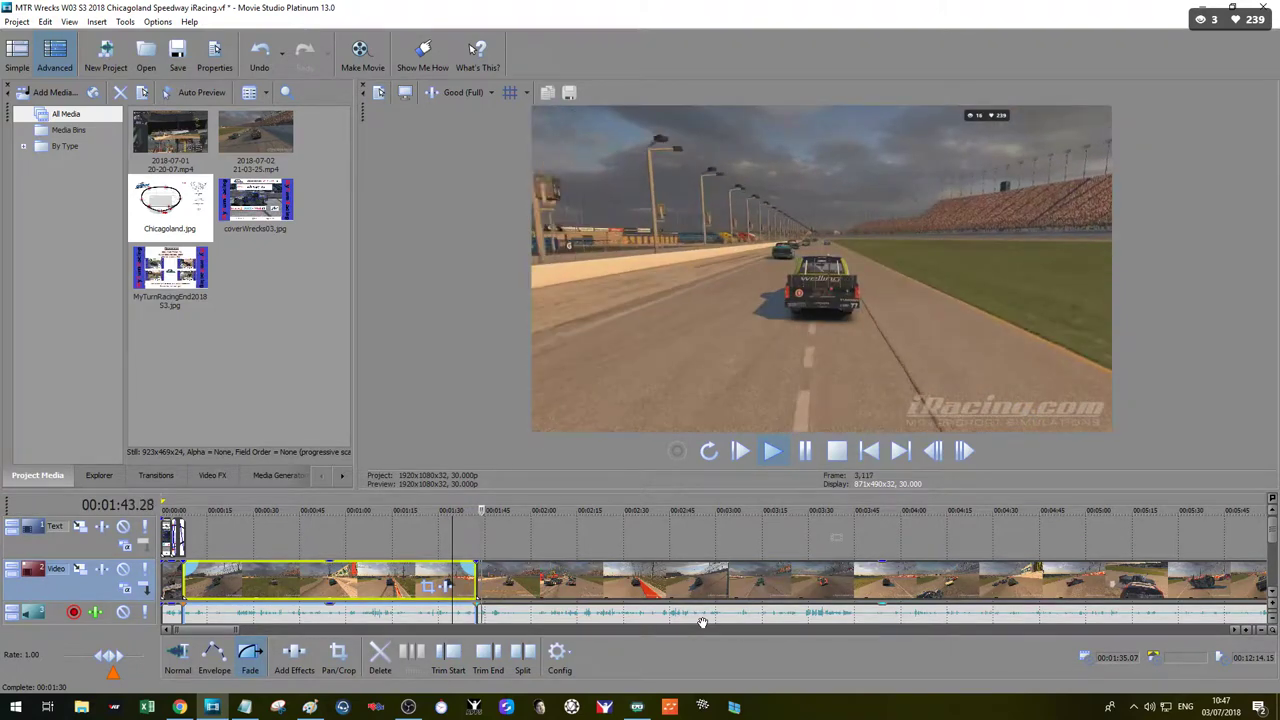
{"action": "scroll", "coordinate": [703, 620], "scroll_direction": "up", "scroll_amount": 5}
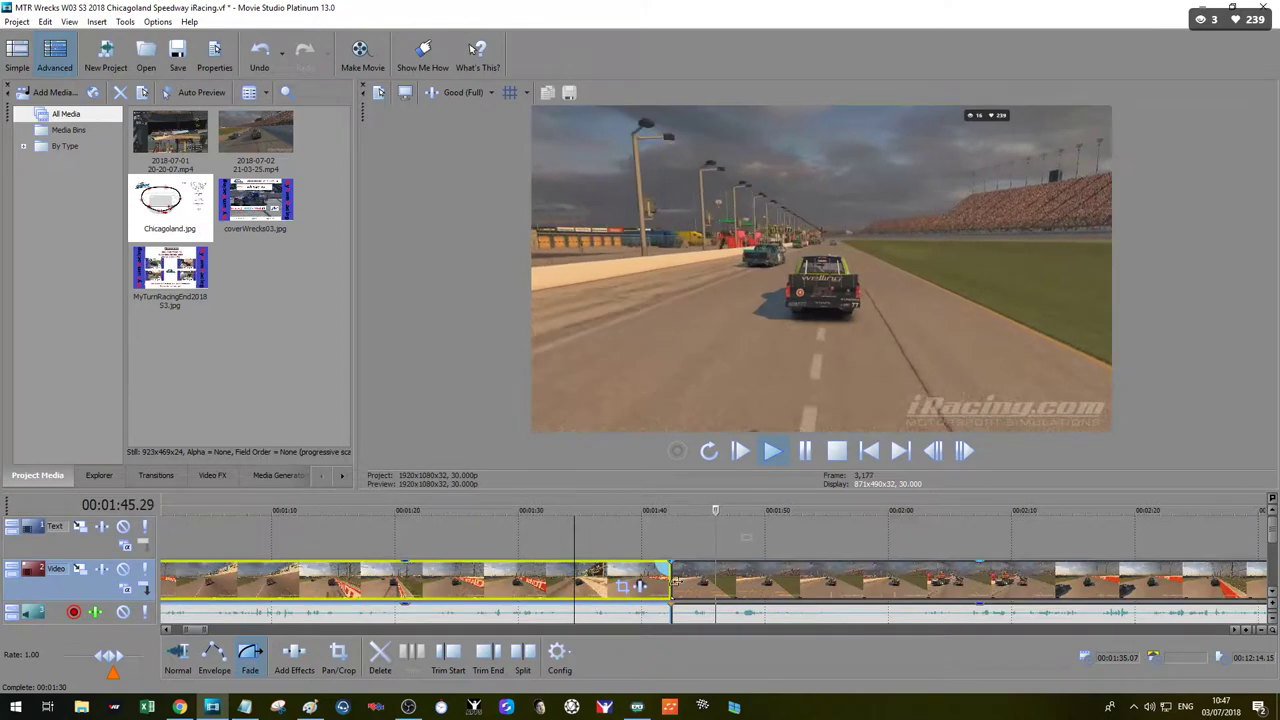
{"action": "key", "text": "space"}
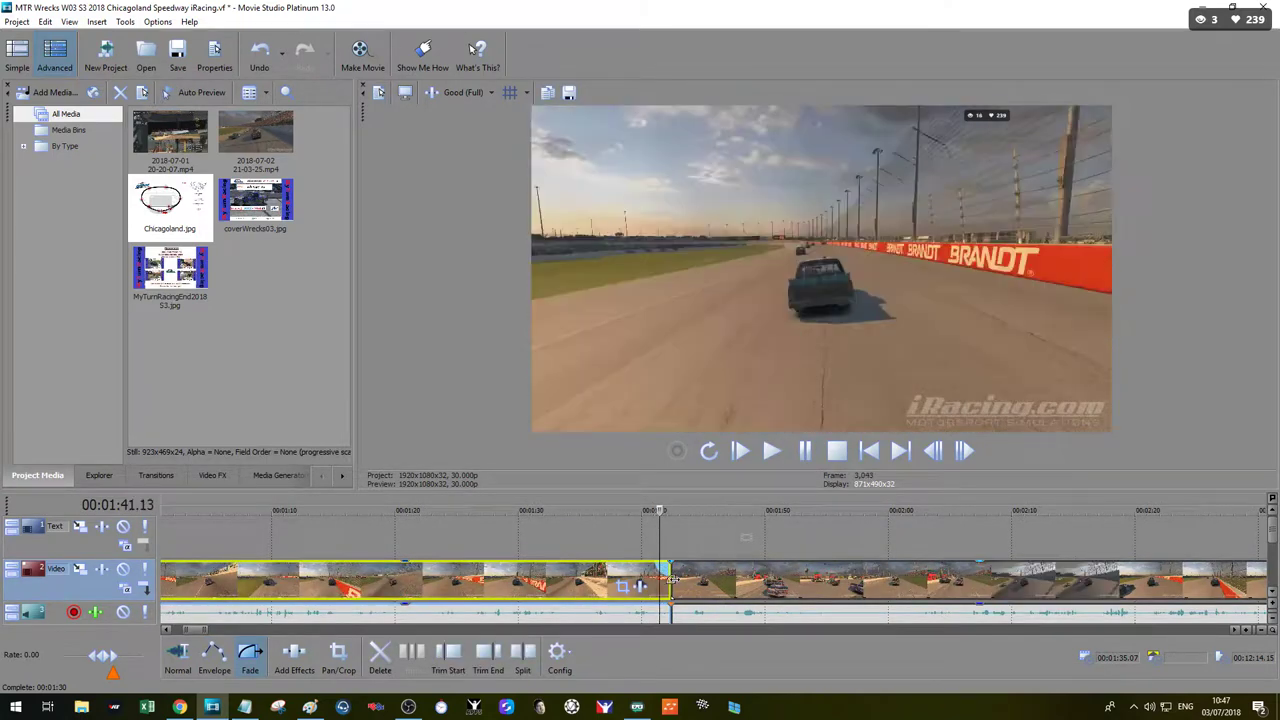
Step: Locate the change from the wall-side shot to the pit-straight shot and trim the second video clip's end back to 00:01:42.02
{"action": "key", "text": "space"}
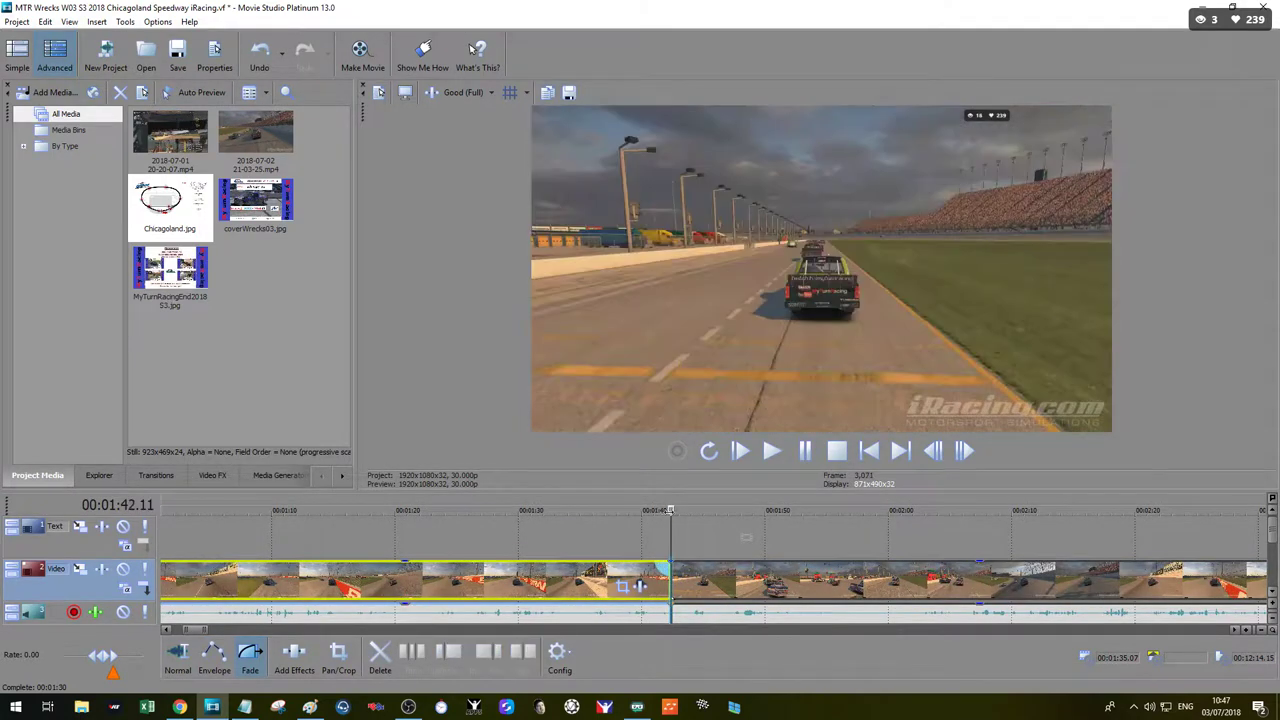
{"action": "left_click_drag", "start_coordinate": [669, 510], "coordinate": [663, 510]}
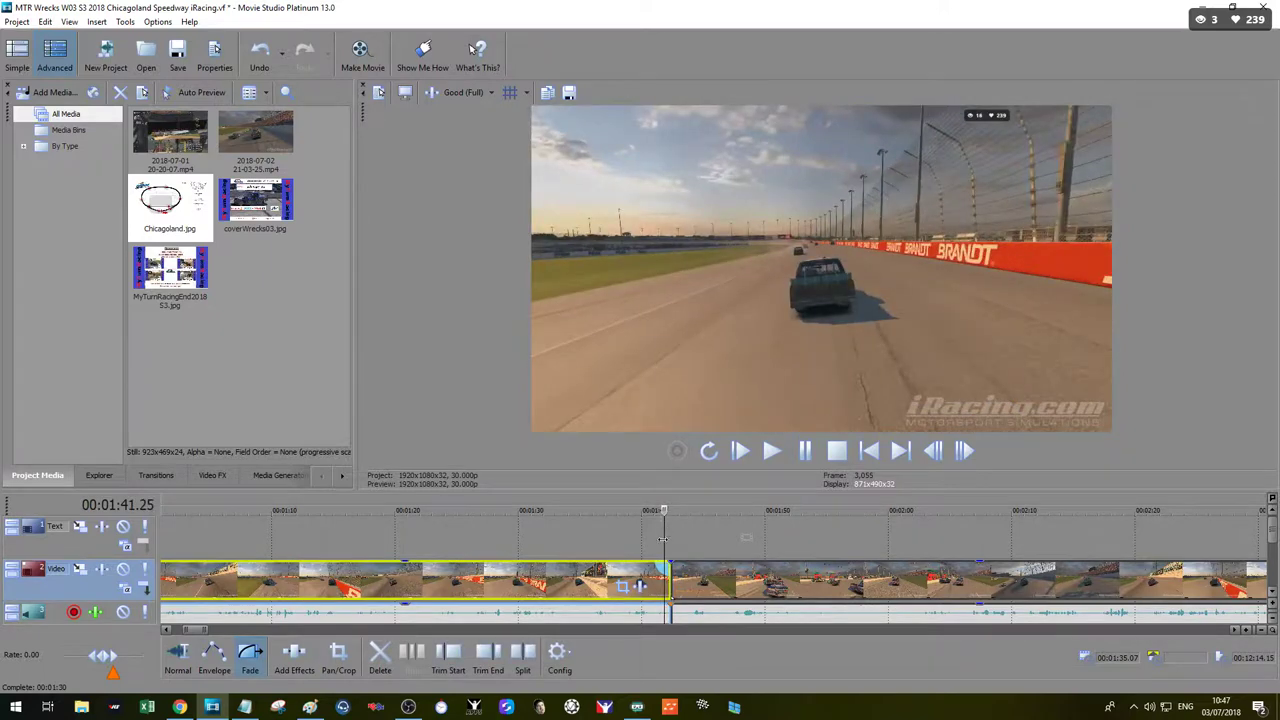
{"action": "scroll", "coordinate": [662, 539], "scroll_direction": "up", "scroll_amount": 3}
{"action": "key", "text": "space"}
{"action": "key", "text": "space"}
{"action": "key", "text": "space"}
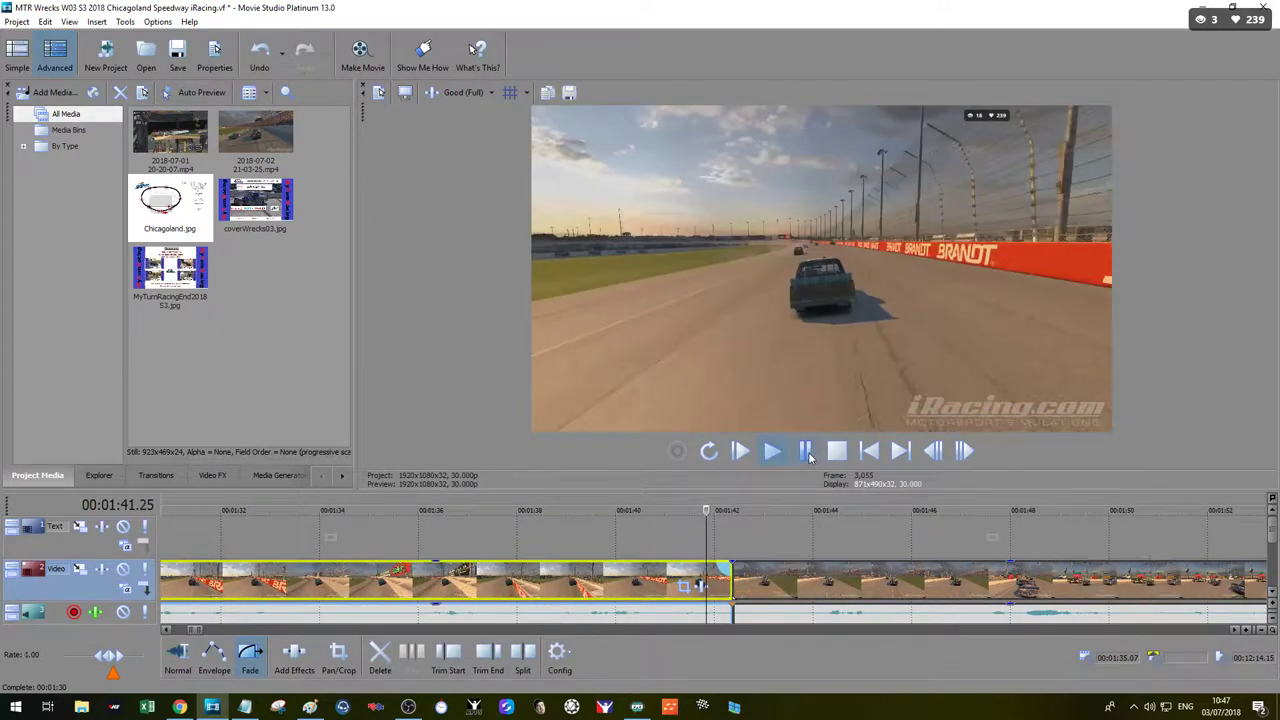
{"action": "left_click", "coordinate": [806, 451]}
{"action": "left_click", "coordinate": [487, 651]}
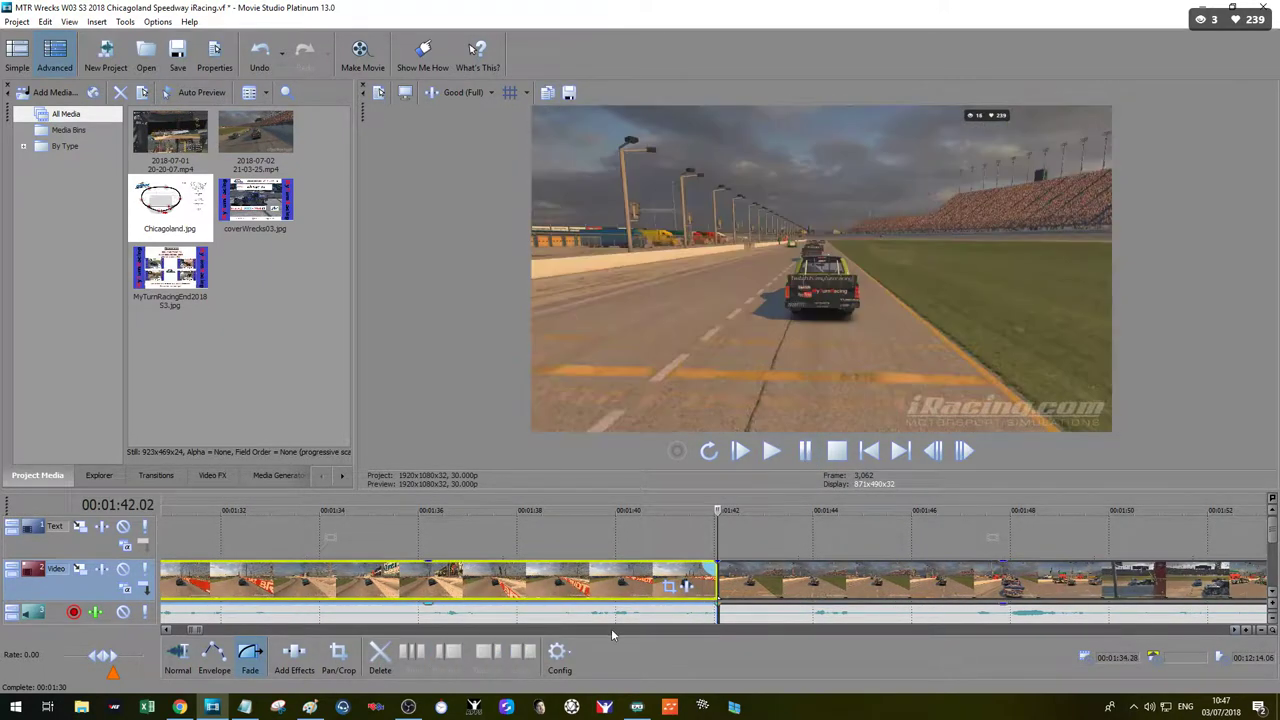
Step: Play across the new cut and trim about 1.3 seconds off the start of the third video clip
{"action": "left_click", "coordinate": [676, 575]}
{"action": "key", "text": "space"}
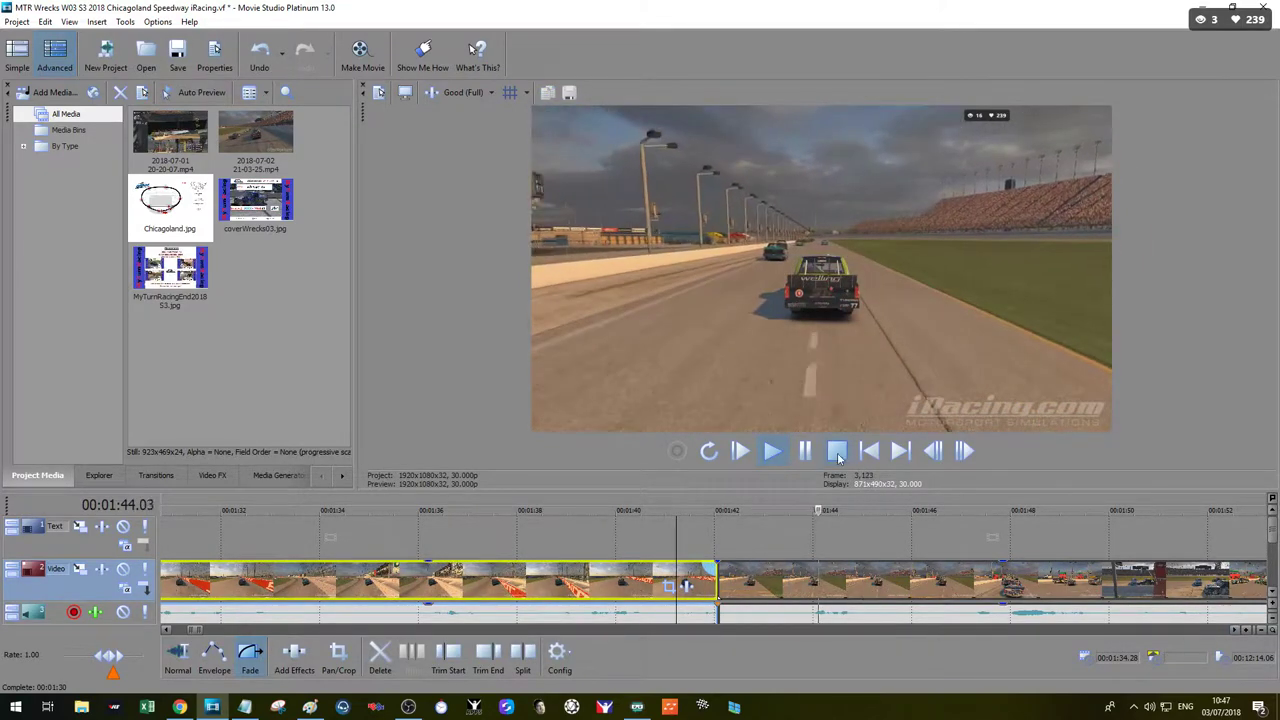
{"action": "left_click", "coordinate": [838, 453]}
{"action": "left_click", "coordinate": [751, 578]}
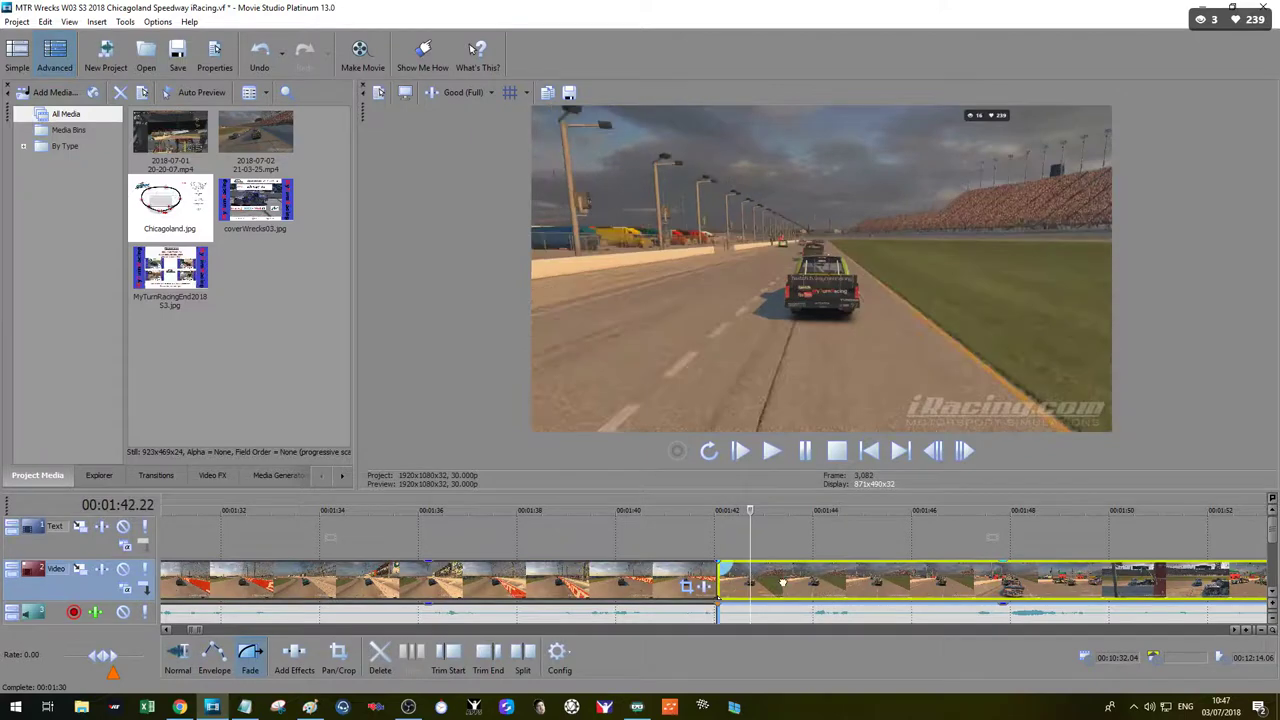
{"action": "left_click", "coordinate": [778, 580]}
{"action": "left_click", "coordinate": [448, 653]}
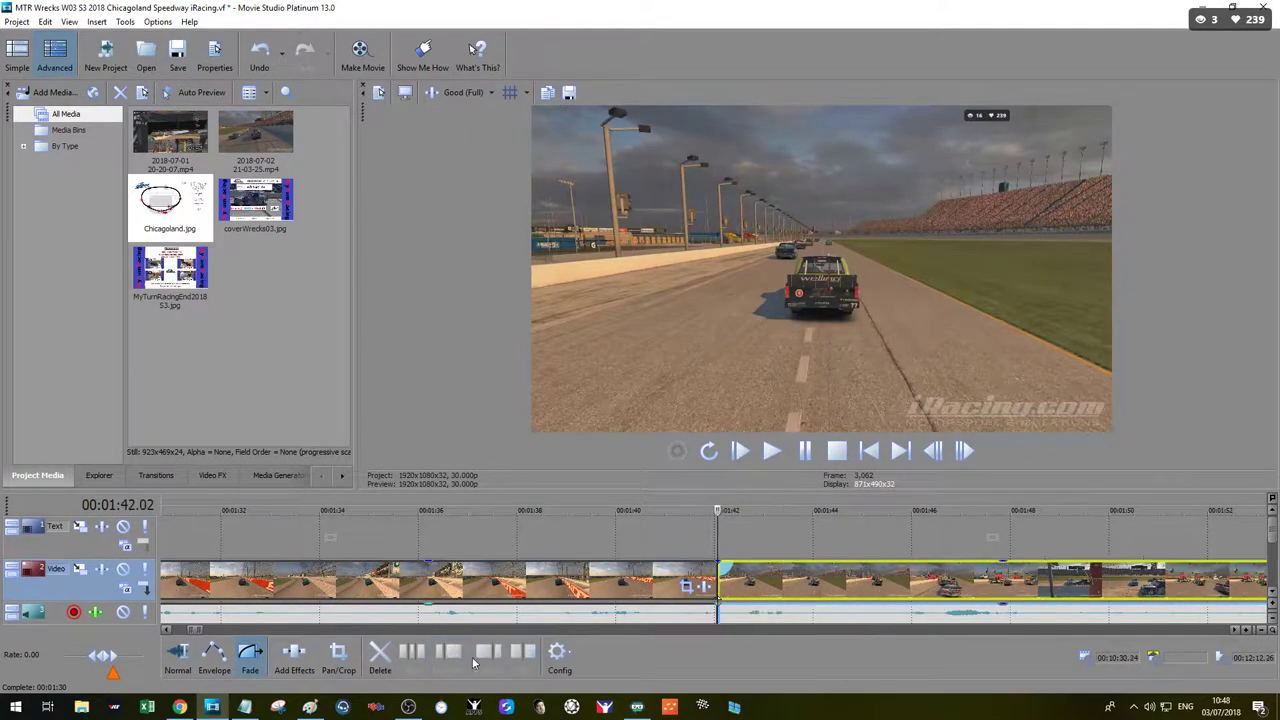
Step: Play across the cut at 00:01:42.02 to check the transition and save the project
{"action": "key", "text": "space"}
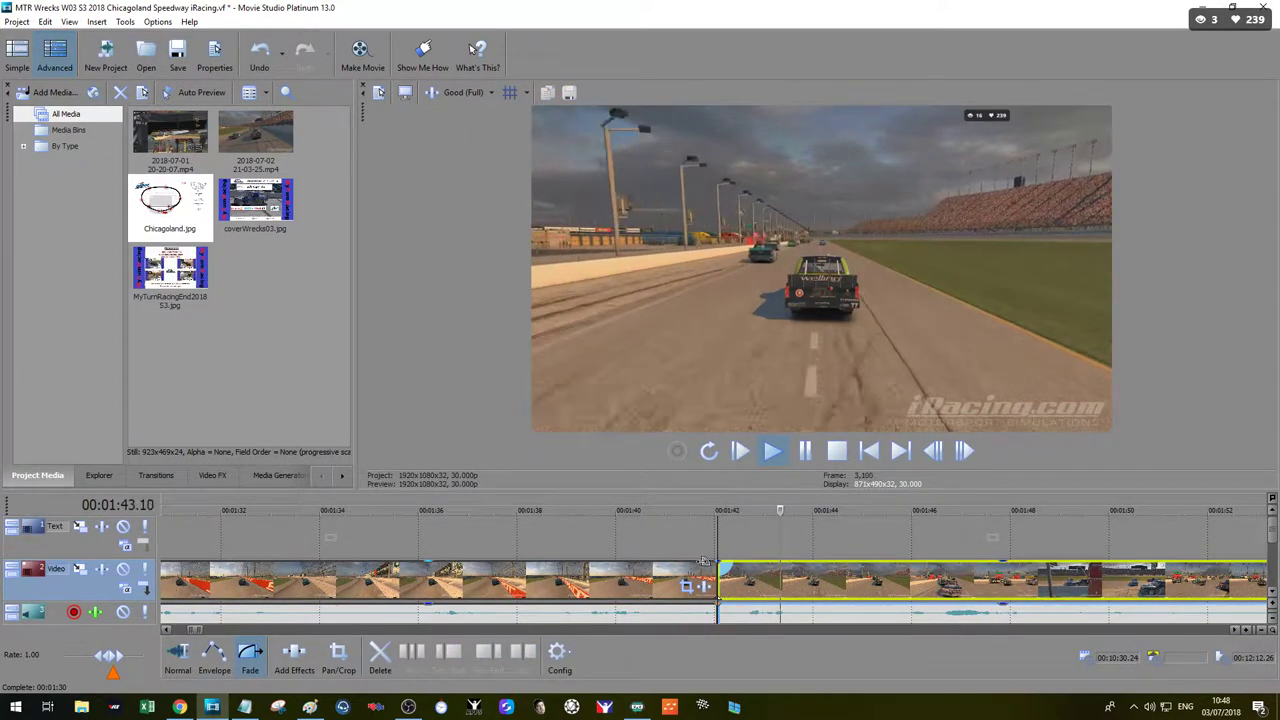
{"action": "left_click", "coordinate": [664, 580]}
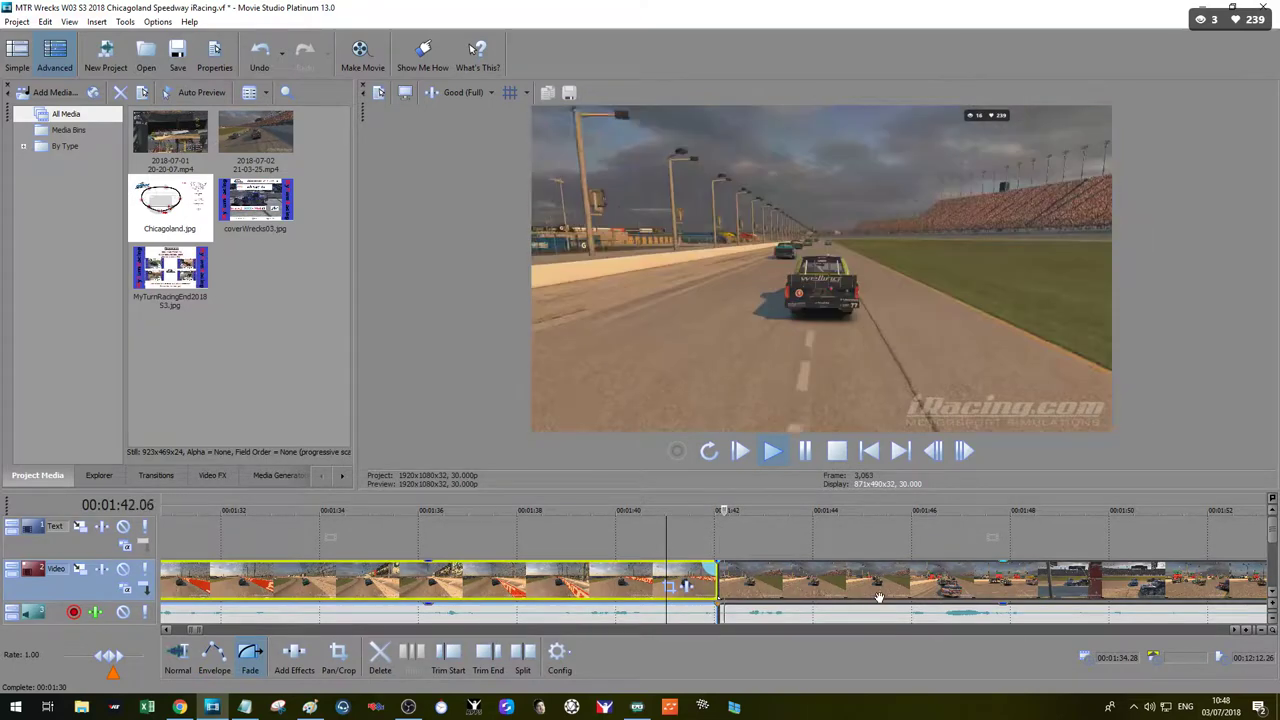
{"action": "scroll", "coordinate": [910, 580], "scroll_direction": "down", "scroll_amount": 3}
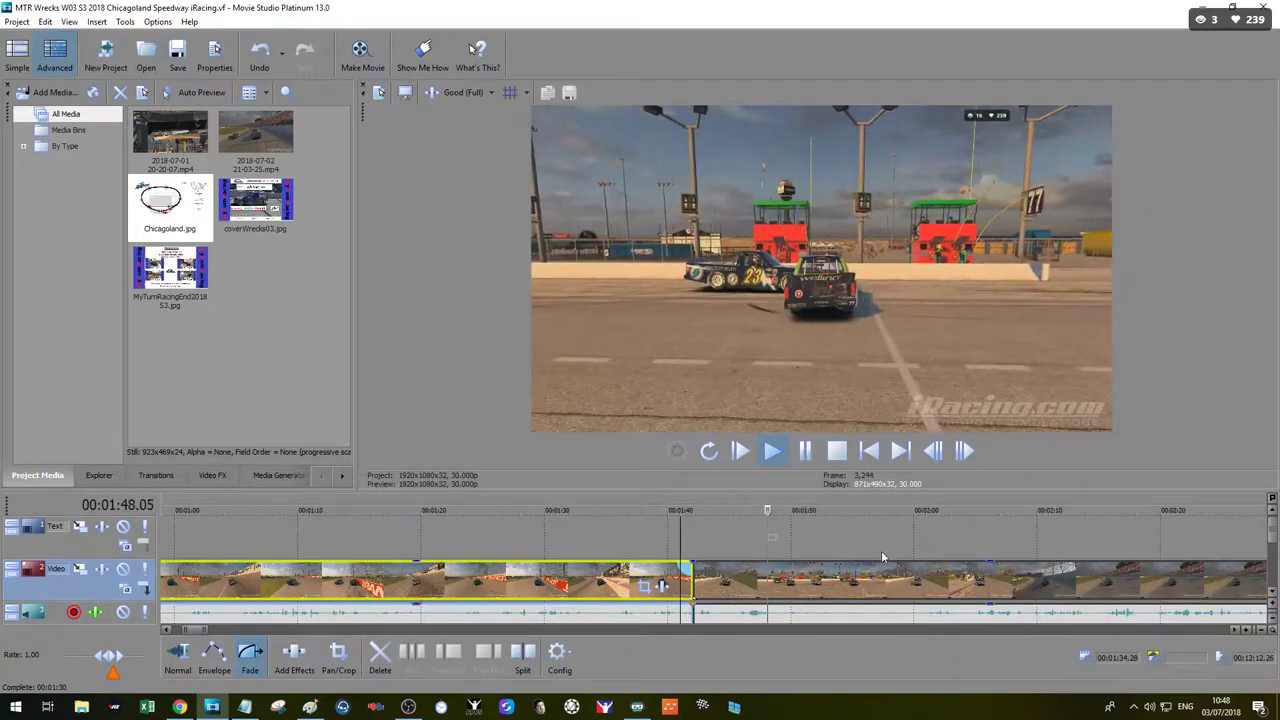
{"action": "scroll", "coordinate": [882, 557], "scroll_direction": "down", "scroll_amount": 2}
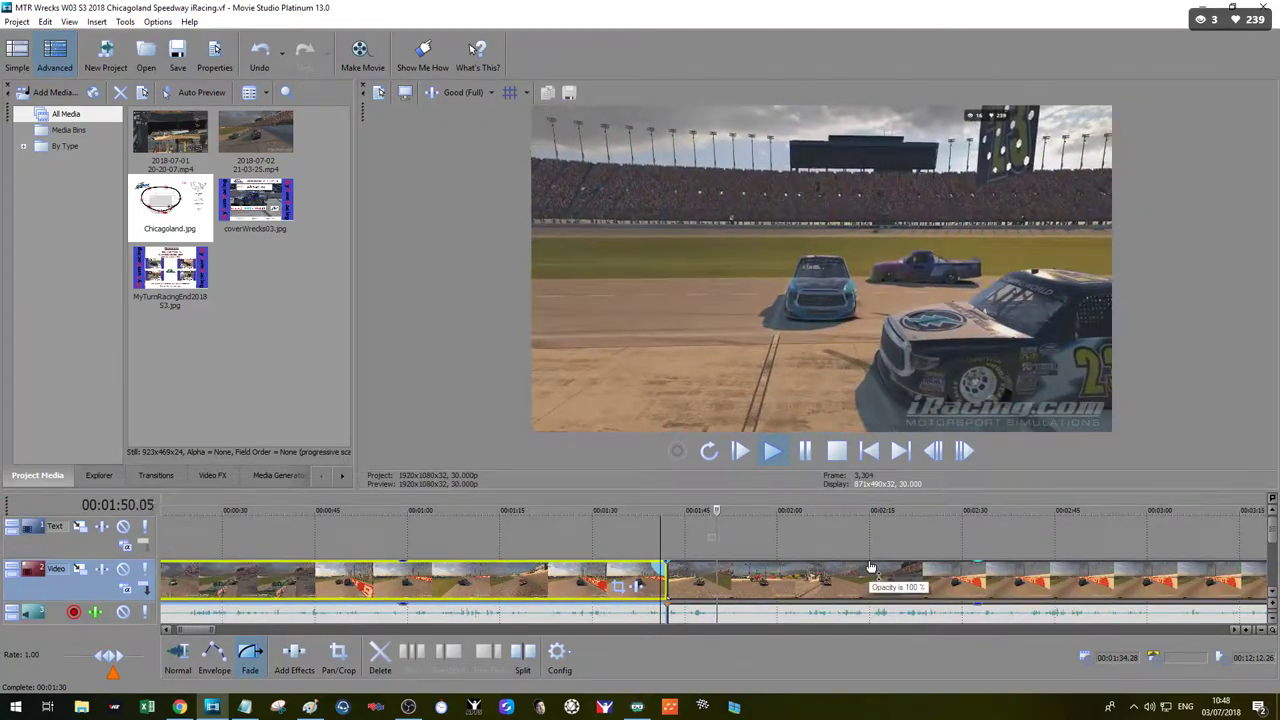
{"action": "left_click", "coordinate": [805, 450]}
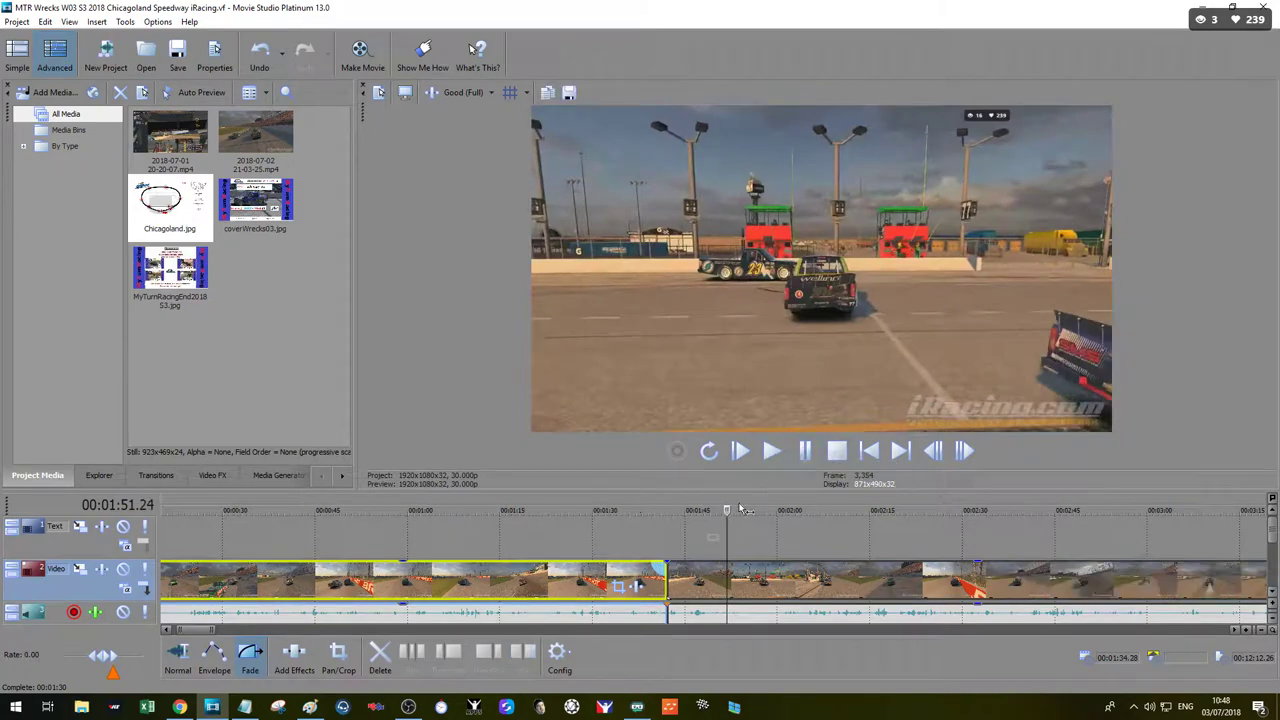
Step: Skim the rest of the last video clip and replay the camera change around 00:08:25 to find where the wreck footage should end
{"action": "left_click_drag", "start_coordinate": [741, 510], "coordinate": [1014, 538]}
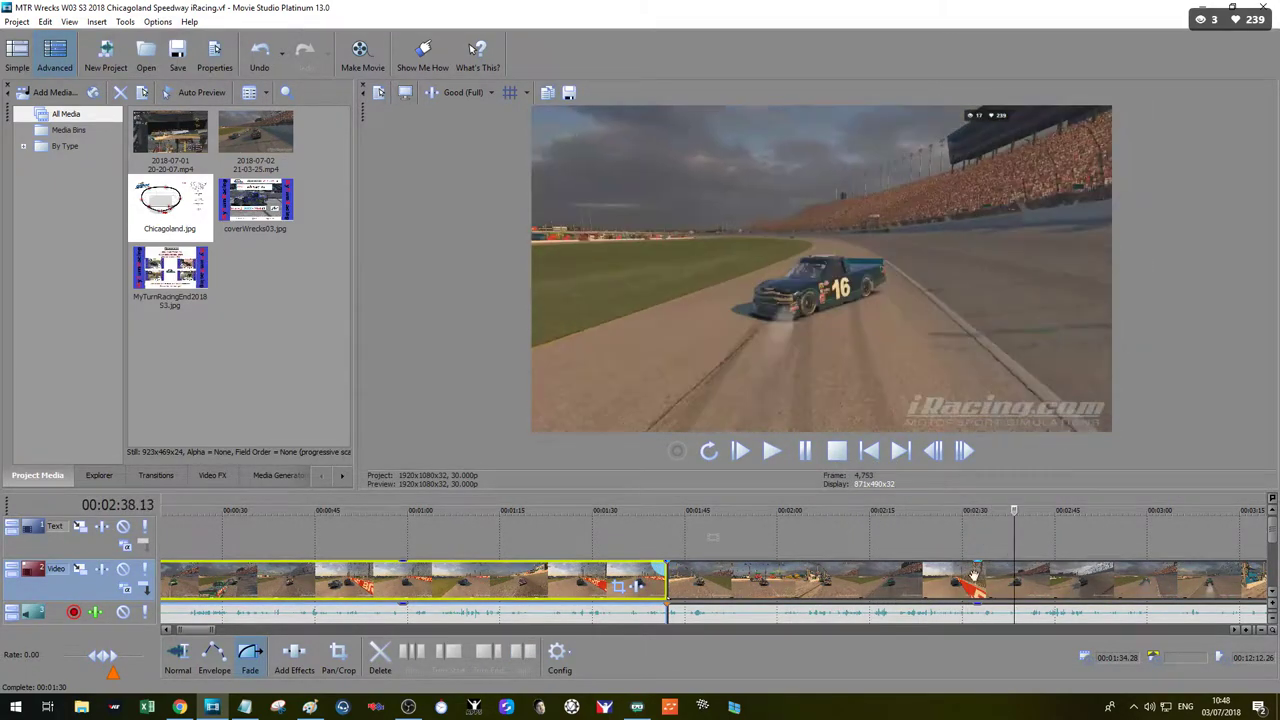
{"action": "scroll", "coordinate": [558, 514], "scroll_direction": "down", "scroll_amount": 3}
{"action": "left_click_drag", "start_coordinate": [527, 511], "coordinate": [1086, 542]}
{"action": "scroll", "coordinate": [1040, 555], "scroll_direction": "down", "scroll_amount": 3}
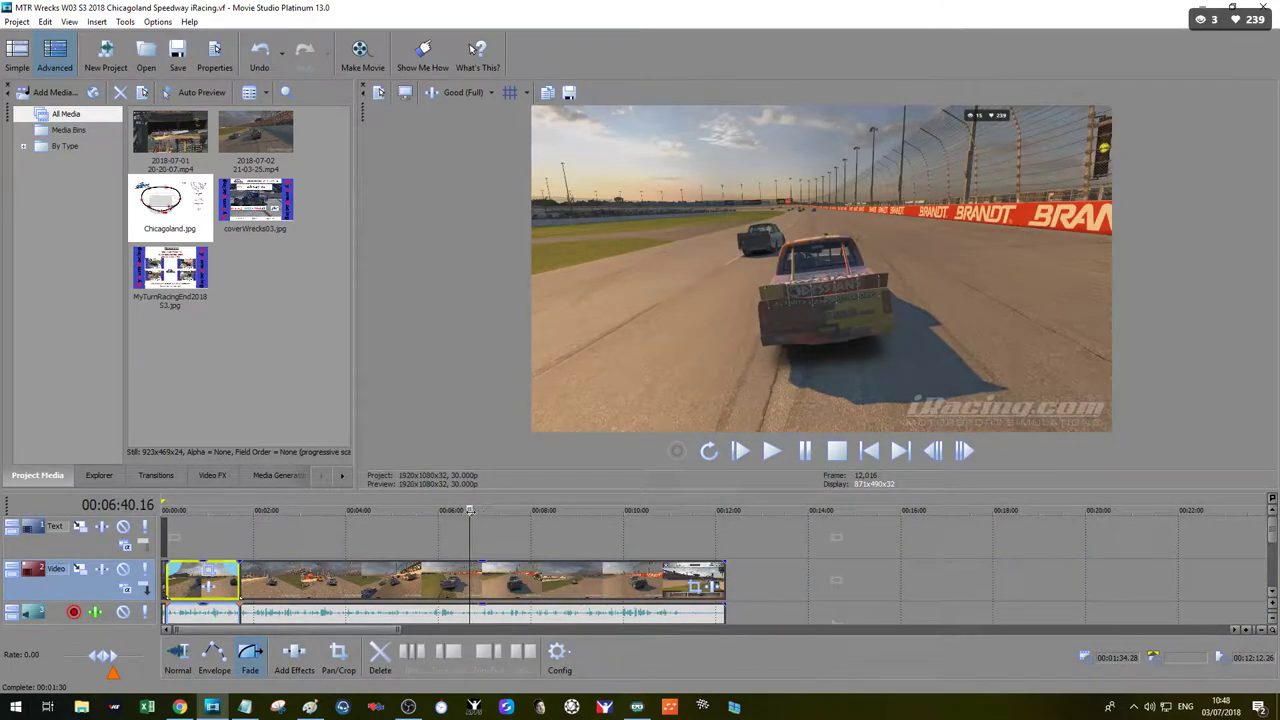
{"action": "left_click_drag", "start_coordinate": [470, 511], "coordinate": [495, 511]}
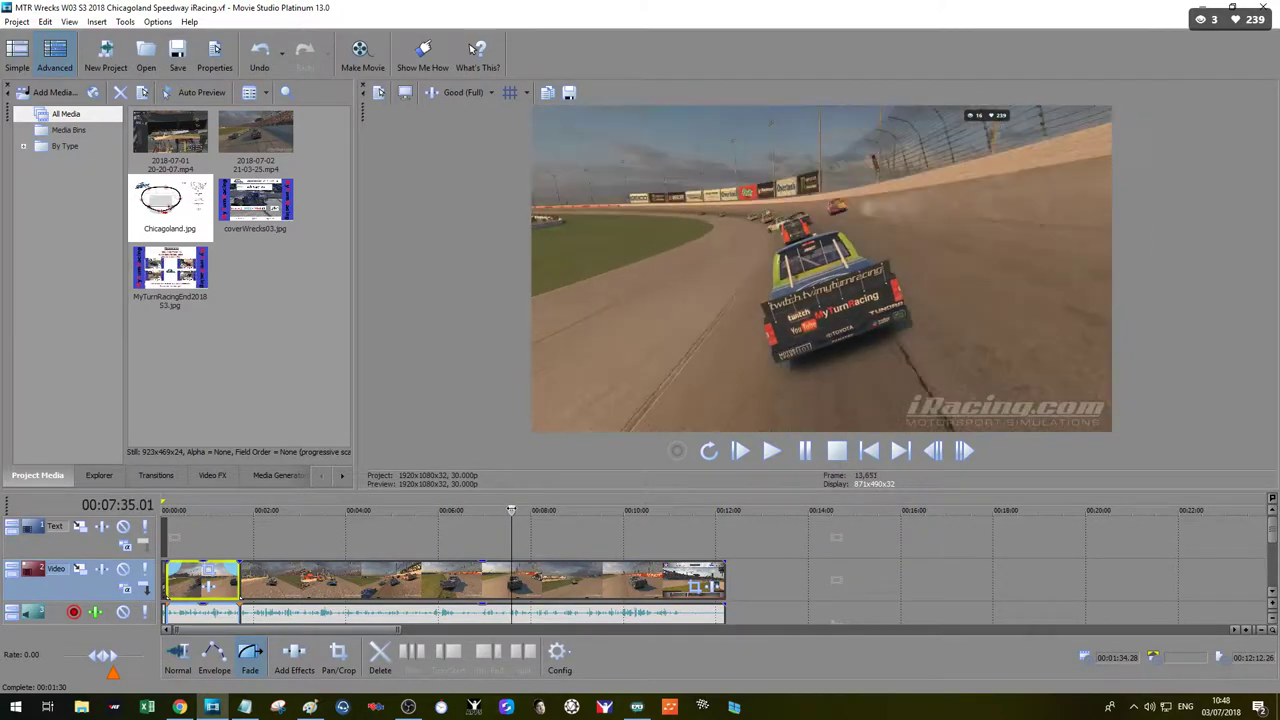
{"action": "left_click_drag", "start_coordinate": [522, 511], "coordinate": [559, 511]}
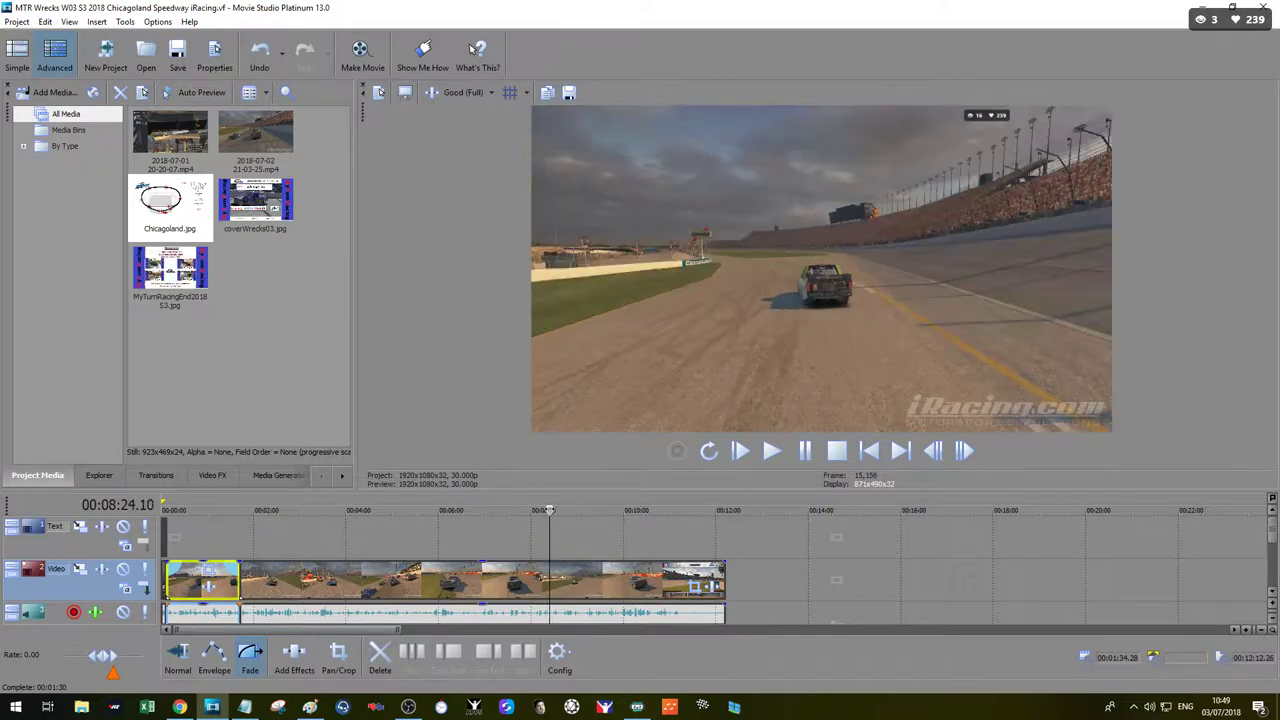
{"action": "key", "text": "space"}
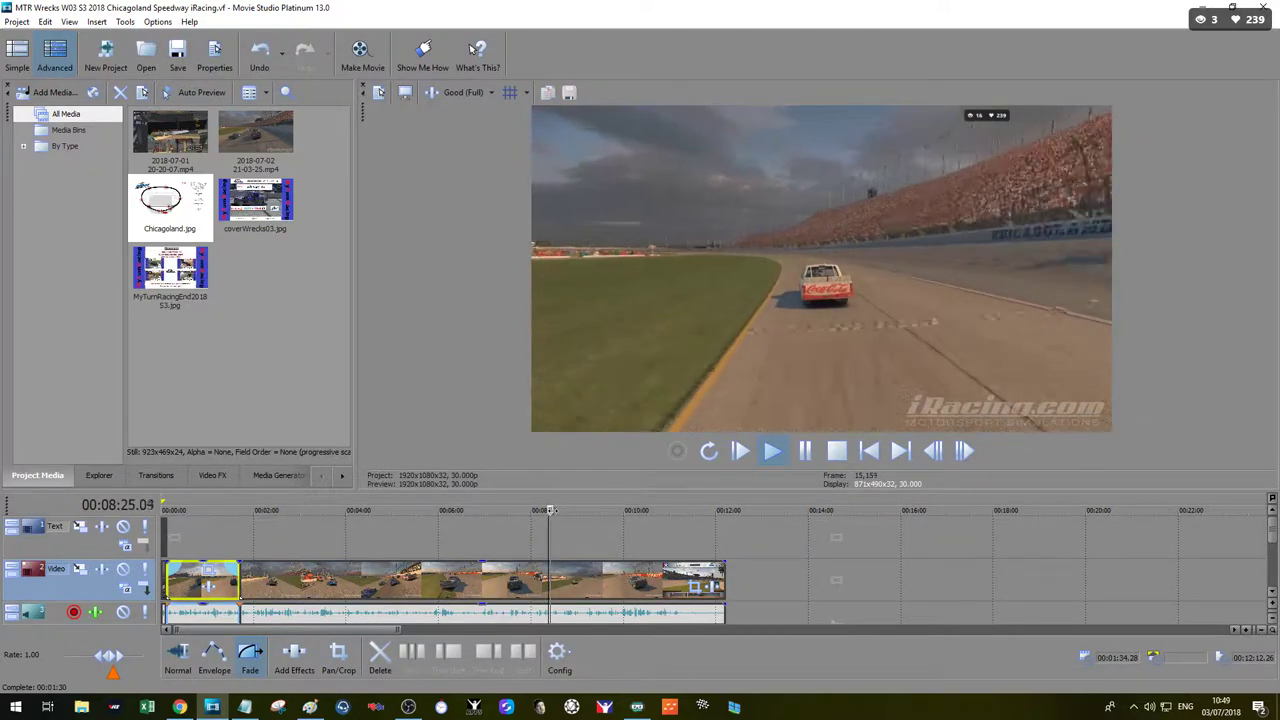
{"action": "scroll", "coordinate": [561, 582], "scroll_direction": "up", "scroll_amount": 5}
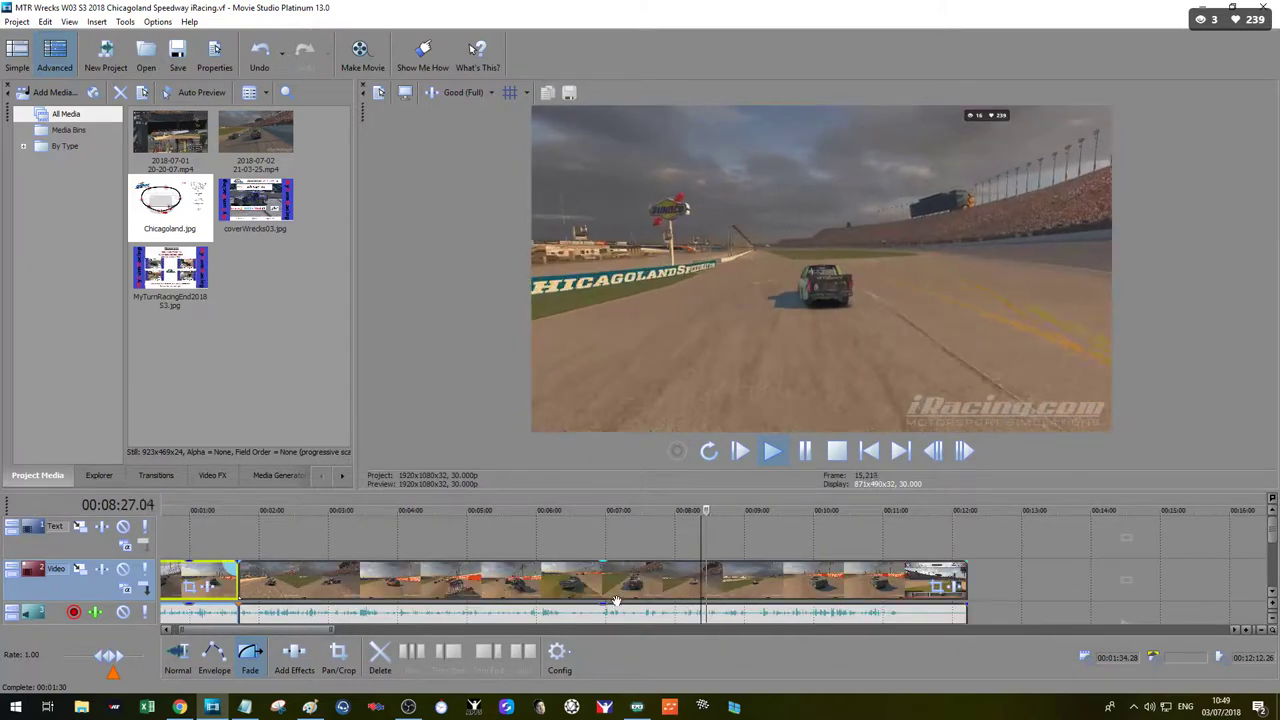
{"action": "left_click", "coordinate": [660, 586]}
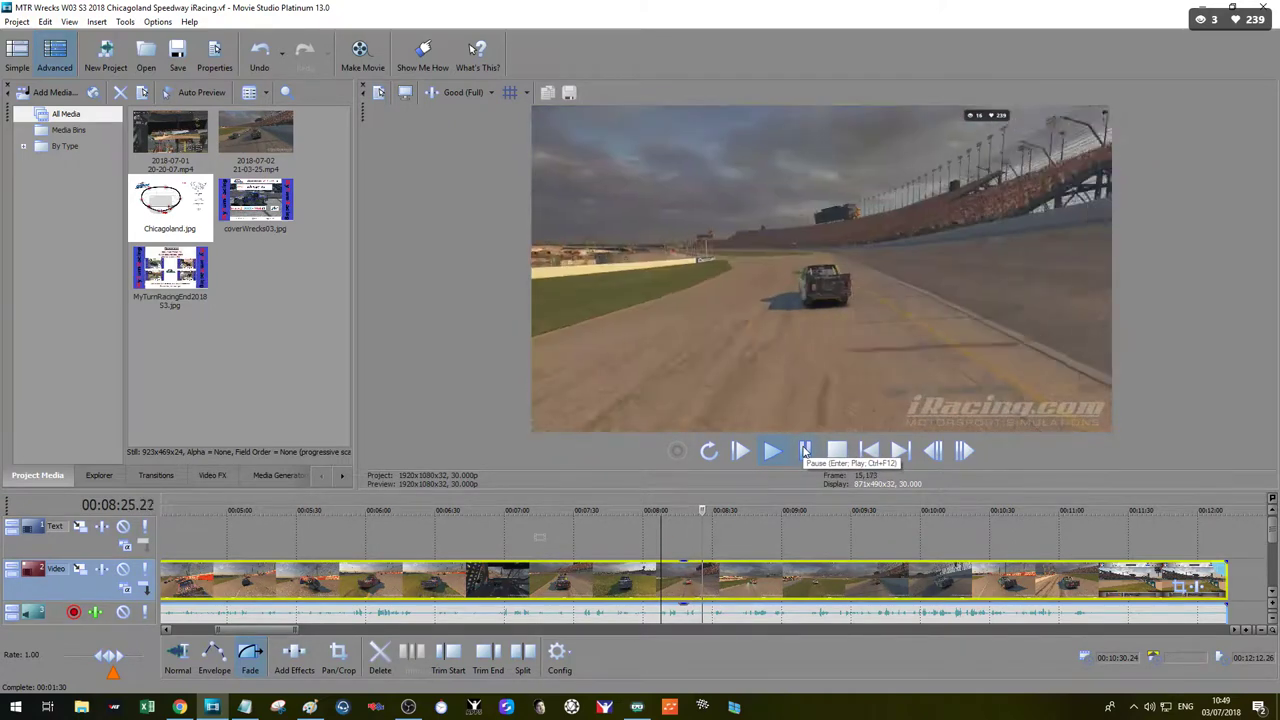
{"action": "left_click", "coordinate": [805, 451]}
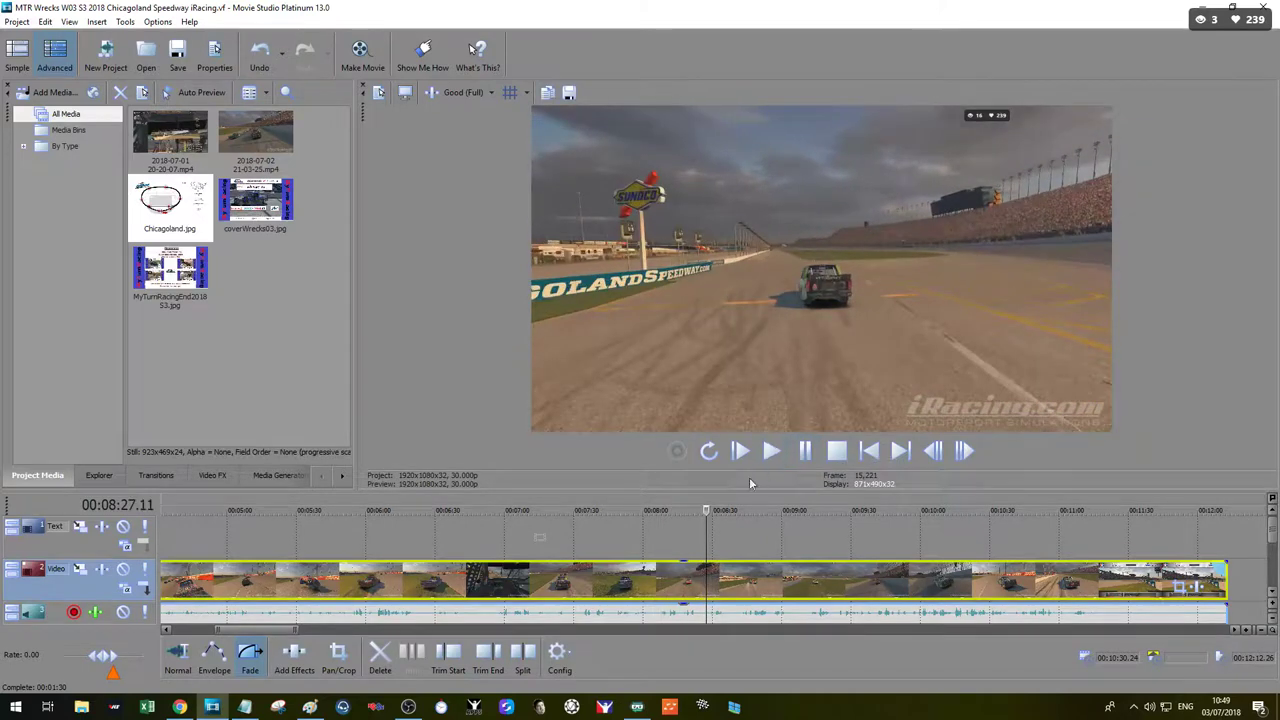
Step: Step through the footage between about 00:08:25 and 00:08:38 to examine where the sliding-truck shot changes to the next camera shot
{"action": "left_click_drag", "start_coordinate": [705, 510], "coordinate": [701, 510]}
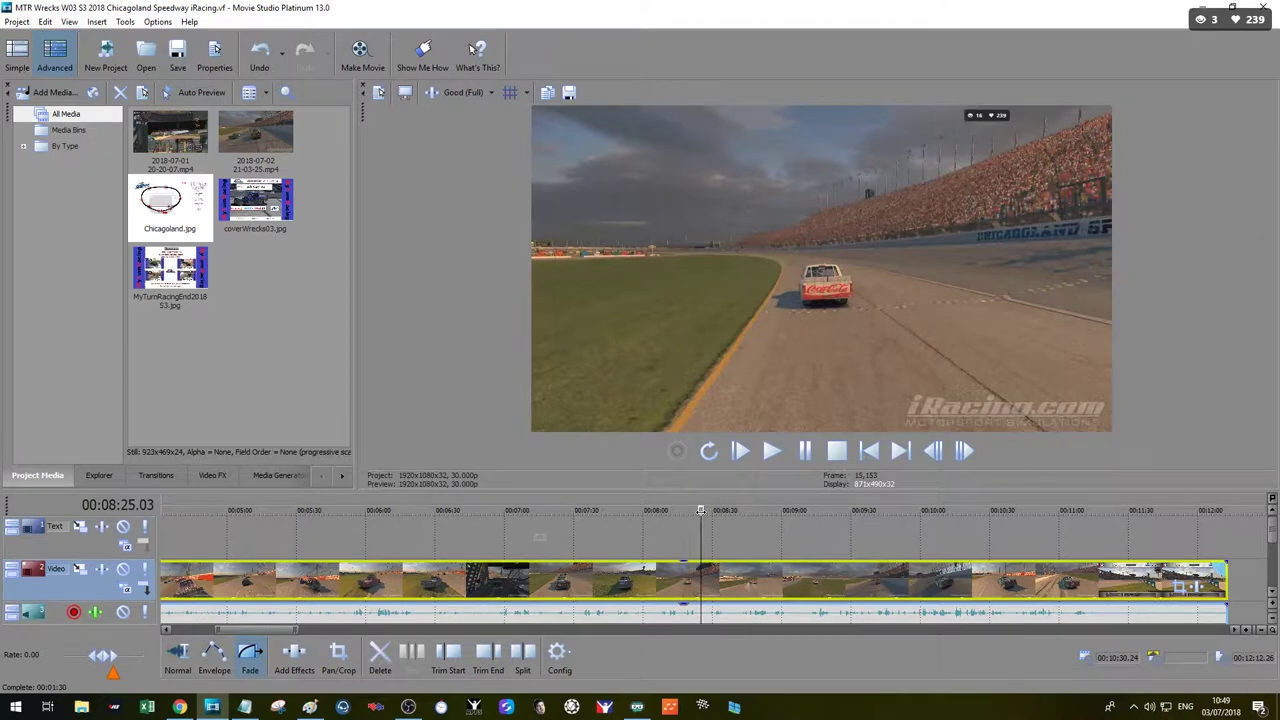
{"action": "key", "text": "Right"}
{"action": "key", "text": "Right"}
{"action": "key", "text": "Right"}
{"action": "key", "text": "Right"}
{"action": "key", "text": "Right"}
{"action": "key", "text": "Right"}
{"action": "key", "text": "Right"}
{"action": "key", "text": "Right"}
{"action": "key", "text": "Right"}
{"action": "key", "text": "Right"}
{"action": "key", "text": "Right"}
{"action": "key", "text": "Right"}
{"action": "key", "text": "Right"}
{"action": "key", "text": "Right"}
{"action": "key", "text": "Right"}
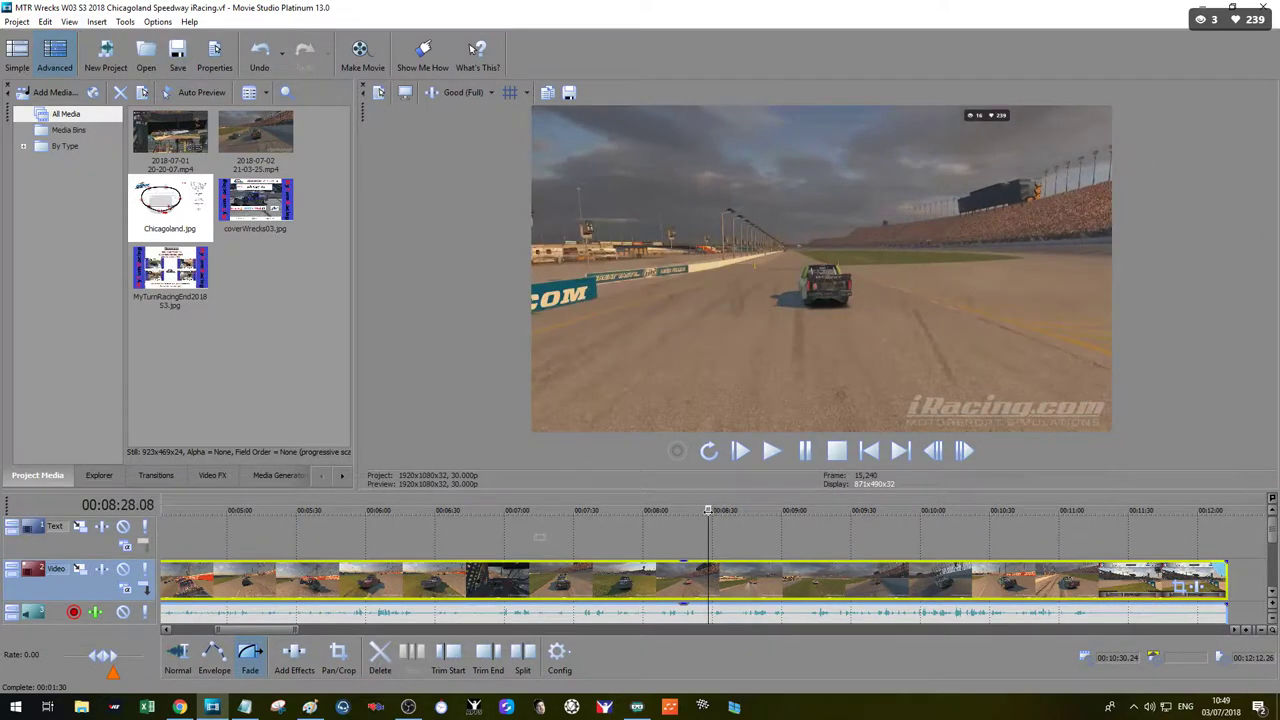
{"action": "key", "text": "Right"}
{"action": "key", "text": "Right"}
{"action": "key", "text": "Right"}
{"action": "key", "text": "Right"}
{"action": "key", "text": "Right"}
{"action": "key", "text": "Right"}
{"action": "key", "text": "Right"}
{"action": "key", "text": "Right"}
{"action": "key", "text": "Right"}
{"action": "key", "text": "Right"}
{"action": "key", "text": "Right"}
{"action": "key", "text": "Right"}
{"action": "key", "text": "Right"}
{"action": "key", "text": "Right"}
{"action": "key", "text": "Right"}
{"action": "key", "text": "Right"}
{"action": "key", "text": "Right"}
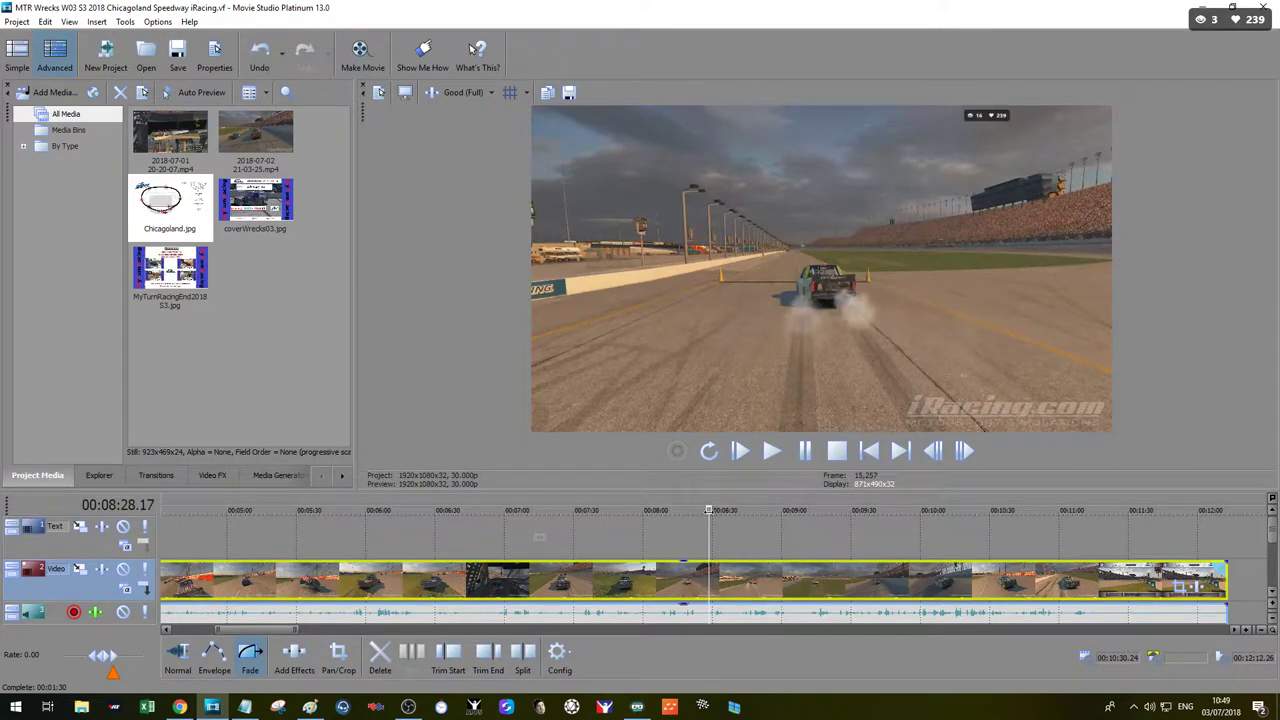
{"action": "key", "text": "Right"}
{"action": "key", "text": "Right"}
{"action": "key", "text": "Right"}
{"action": "key", "text": "Right"}
{"action": "key", "text": "Right"}
{"action": "key", "text": "Right"}
{"action": "key", "text": "Right"}
{"action": "key", "text": "Right"}
{"action": "key", "text": "Right"}
{"action": "key", "text": "Right"}
{"action": "key", "text": "Right"}
{"action": "key", "text": "Right"}
{"action": "key", "text": "Right"}
{"action": "key", "text": "Right"}
{"action": "key", "text": "Right"}
{"action": "key", "text": "Right"}
{"action": "key", "text": "Right"}
{"action": "key", "text": "Right"}
{"action": "key", "text": "Right"}
{"action": "key", "text": "Right"}
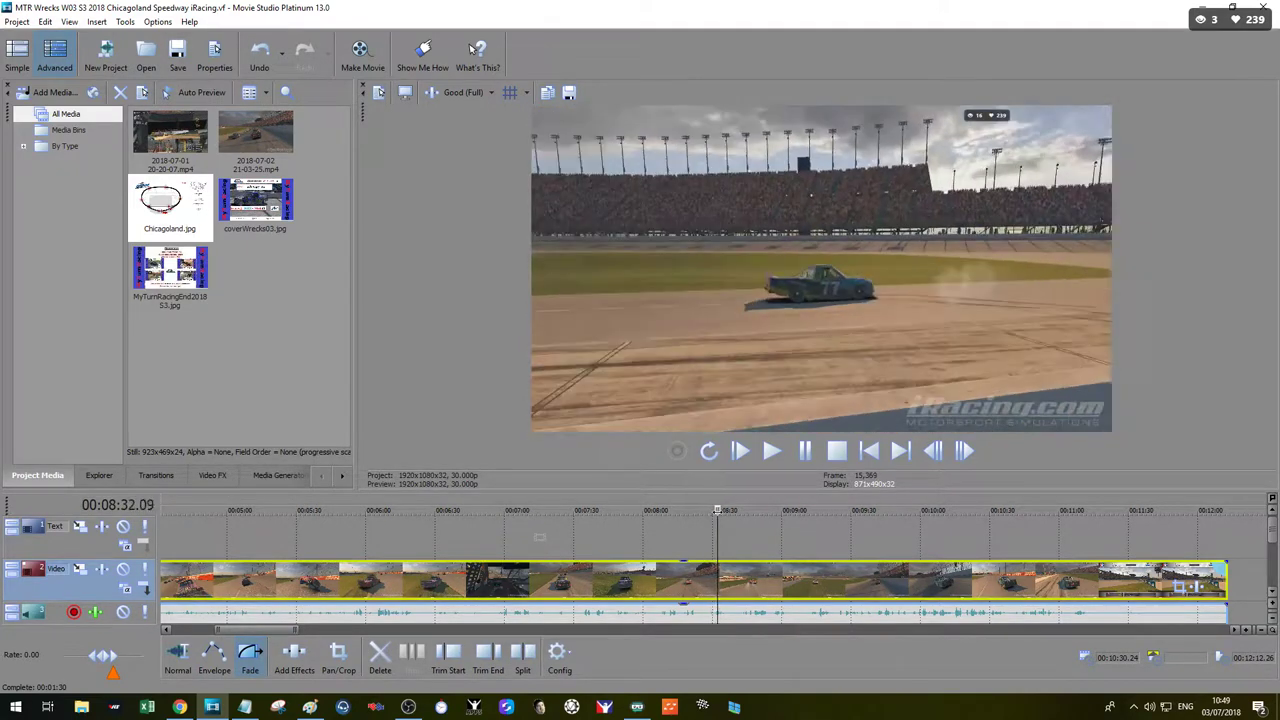
{"action": "key", "text": "Right"}
{"action": "key", "text": "Right"}
{"action": "key", "text": "Right"}
{"action": "key", "text": "Right"}
{"action": "key", "text": "Right"}
{"action": "key", "text": "Right"}
{"action": "key", "text": "Right"}
{"action": "key", "text": "Right"}
{"action": "key", "text": "Right"}
{"action": "key", "text": "Right"}
{"action": "key", "text": "Right"}
{"action": "key", "text": "Right"}
{"action": "key", "text": "Right"}
{"action": "key", "text": "Right"}
{"action": "key", "text": "Right"}
{"action": "key", "text": "Right"}
{"action": "key", "text": "Right"}
{"action": "key", "text": "Right"}
{"action": "key", "text": "Right"}
{"action": "key", "text": "Right"}
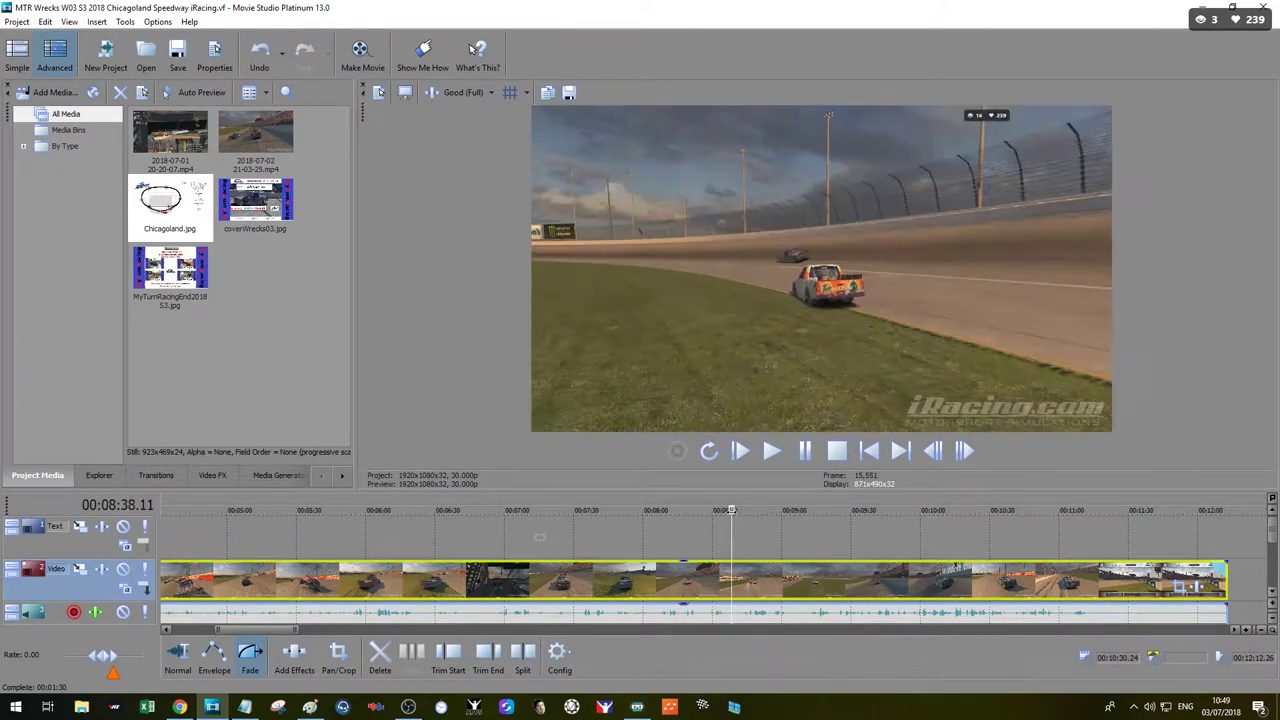
{"action": "key", "text": "Right"}
{"action": "key", "text": "Right"}
{"action": "key", "text": "Left"}
{"action": "key", "text": "Left"}
{"action": "key", "text": "Left"}
{"action": "key", "text": "Left"}
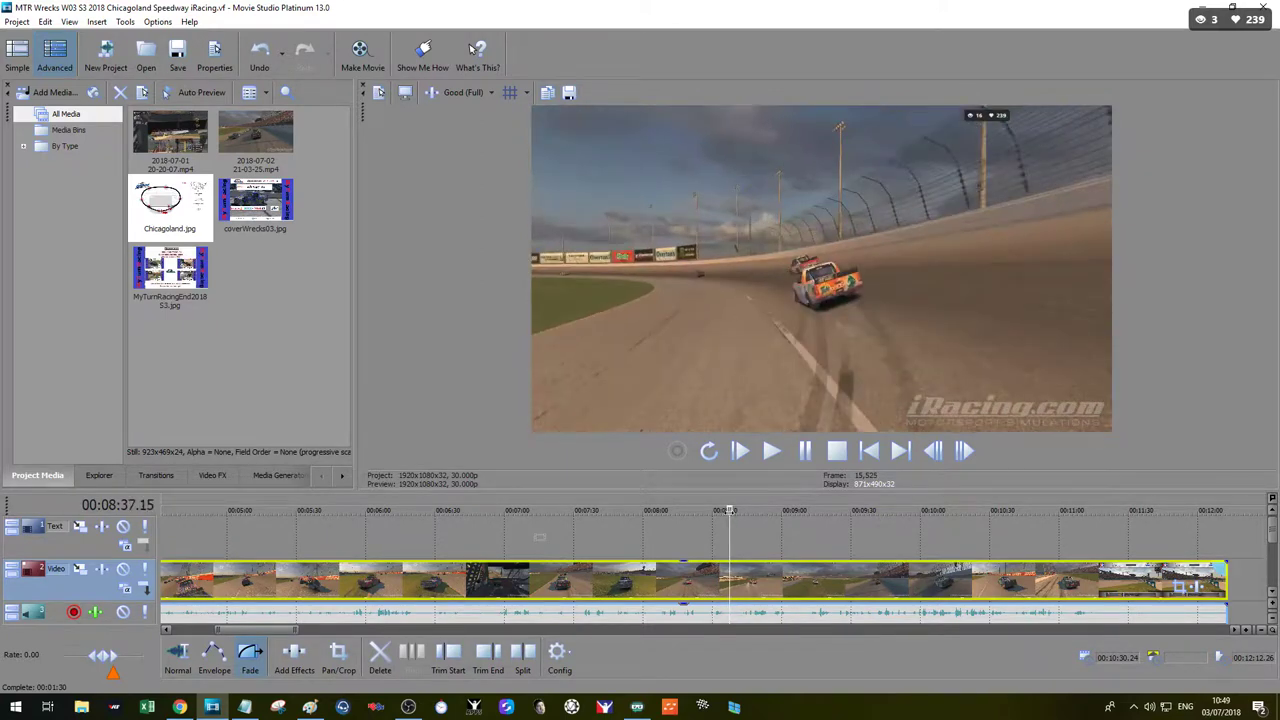
{"action": "key", "text": "Left"}
{"action": "key", "text": "Left"}
{"action": "key", "text": "Left"}
{"action": "key", "text": "Left"}
{"action": "key", "text": "Left"}
{"action": "key", "text": "Left"}
{"action": "key", "text": "Left"}
{"action": "key", "text": "Left"}
{"action": "key", "text": "Left"}
{"action": "key", "text": "Left"}
{"action": "key", "text": "Left"}
{"action": "key", "text": "Left"}
{"action": "key", "text": "Left"}
{"action": "key", "text": "Left"}
{"action": "key", "text": "Left"}
{"action": "key", "text": "Left"}
{"action": "key", "text": "Left"}
{"action": "key", "text": "Left"}
{"action": "key", "text": "Left"}
{"action": "key", "text": "Left"}
{"action": "key", "text": "space"}
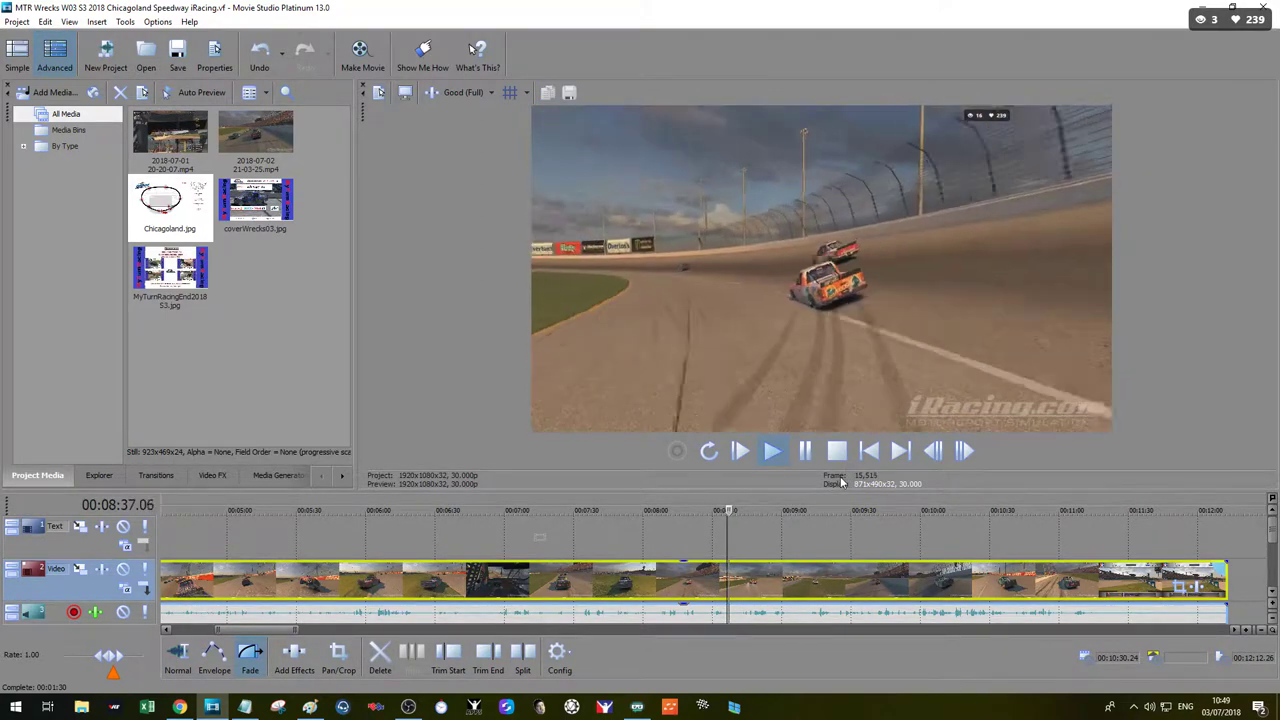
{"action": "key", "text": "space"}
{"action": "key", "text": "space"}
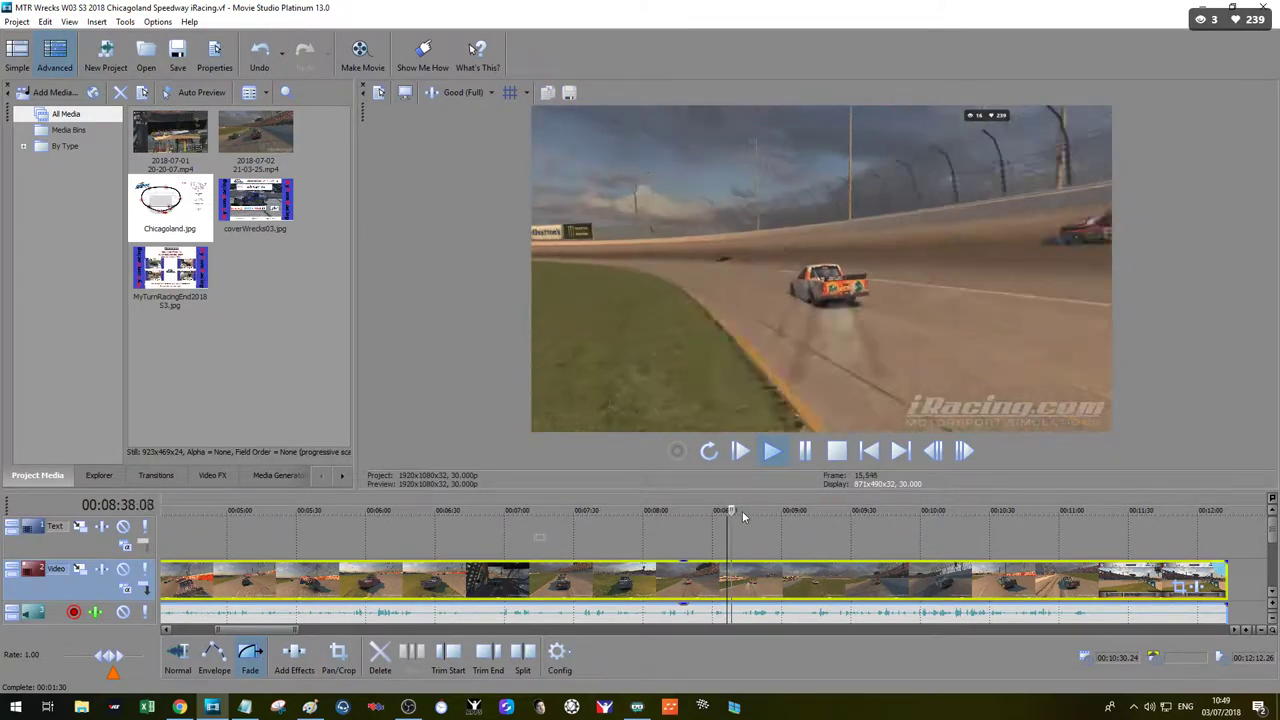
Step: Replay the end of the sliding-truck shot and trim the last video clip's end back to 00:08:36.07
{"action": "left_click", "coordinate": [716, 567]}
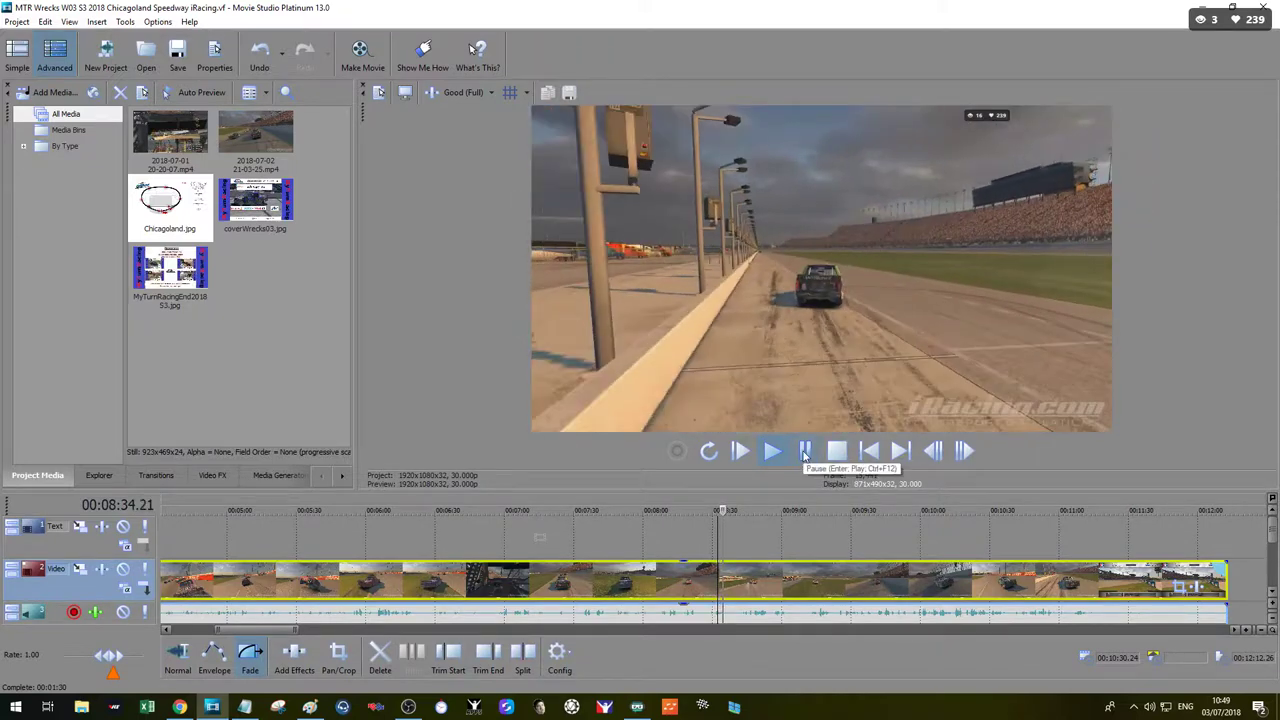
{"action": "left_click", "coordinate": [805, 452]}
{"action": "scroll", "coordinate": [737, 524], "scroll_direction": "up", "scroll_amount": 3}
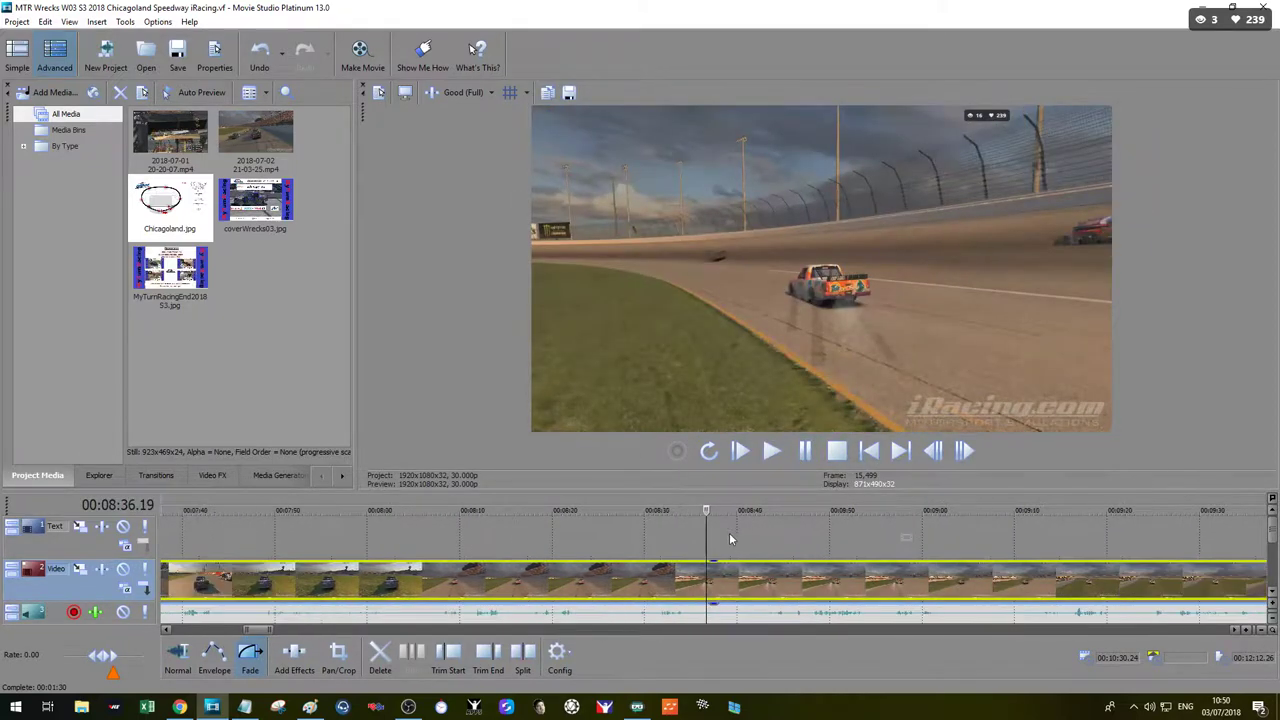
{"action": "left_click_drag", "start_coordinate": [705, 510], "coordinate": [701, 510]}
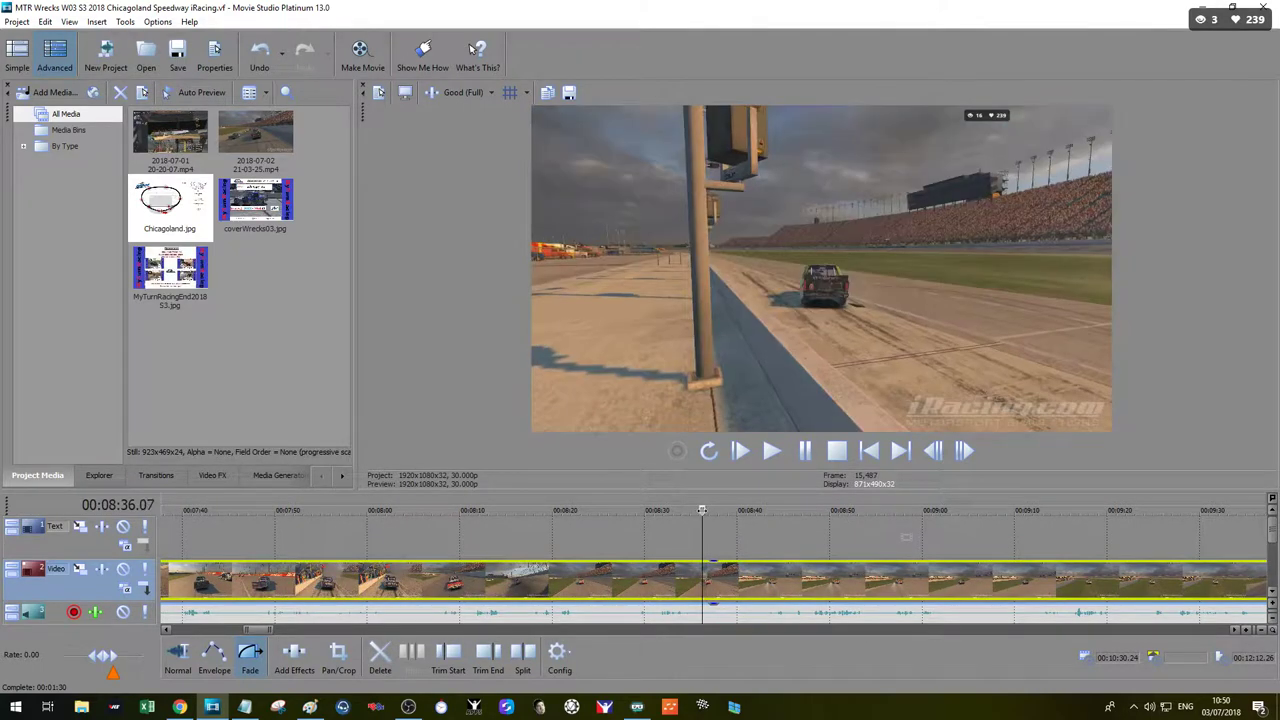
{"action": "left_click", "coordinate": [515, 668]}
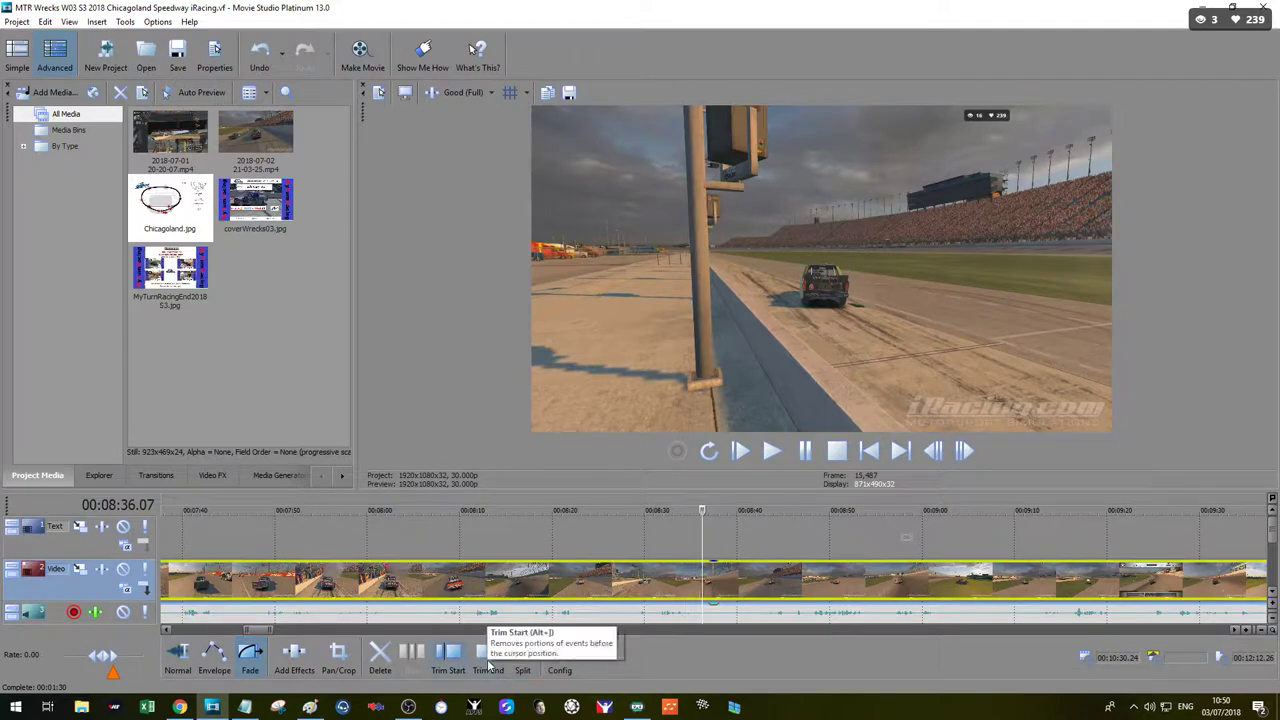
{"action": "key", "text": "Delete"}
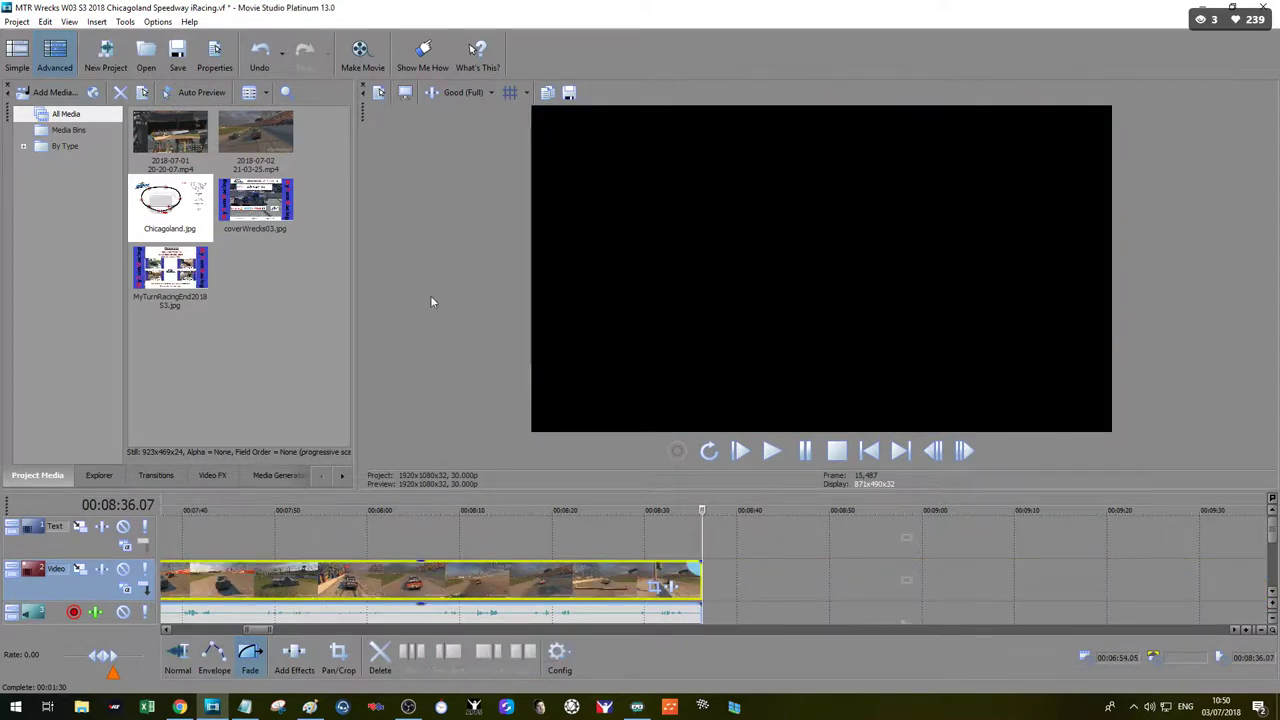
Step: Add MyTurnRacingEnd2018S3.jpg over the last video clip's end, starting at about 00:08:26, and play the crossfade
{"action": "left_click_drag", "start_coordinate": [170, 272], "coordinate": [675, 582]}
{"action": "left_click", "coordinate": [725, 577]}
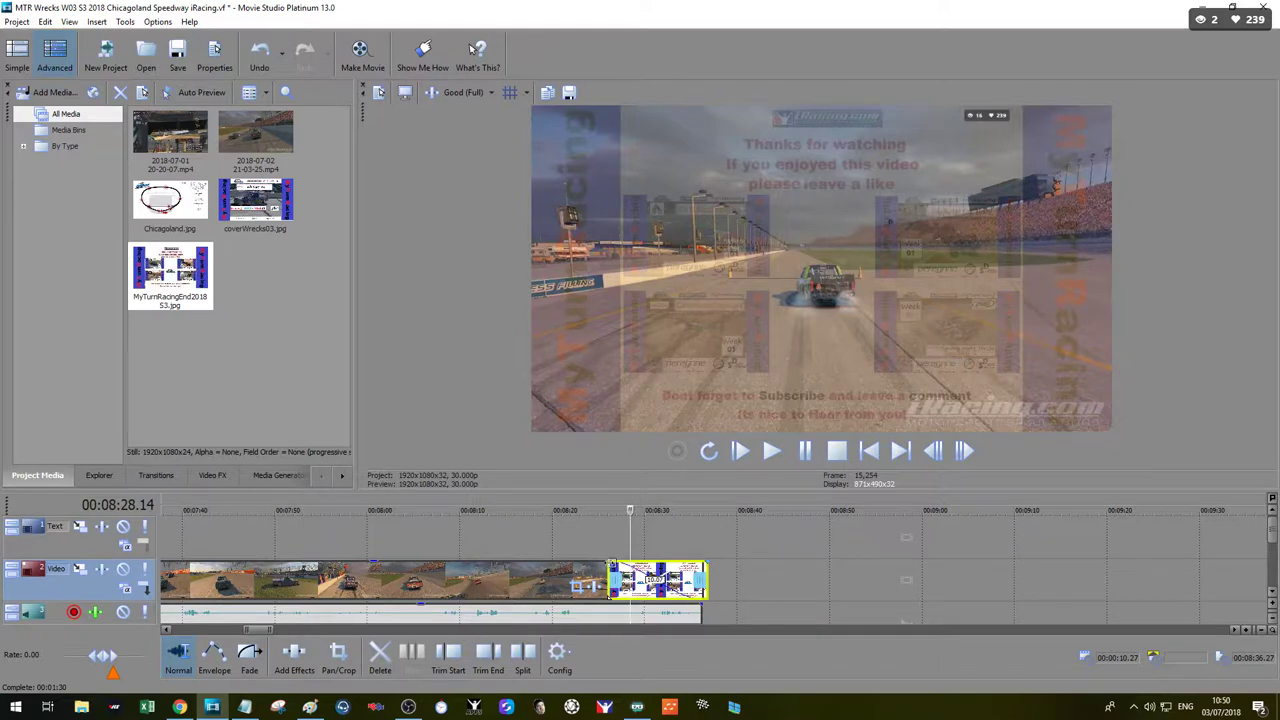
{"action": "left_click", "coordinate": [570, 583]}
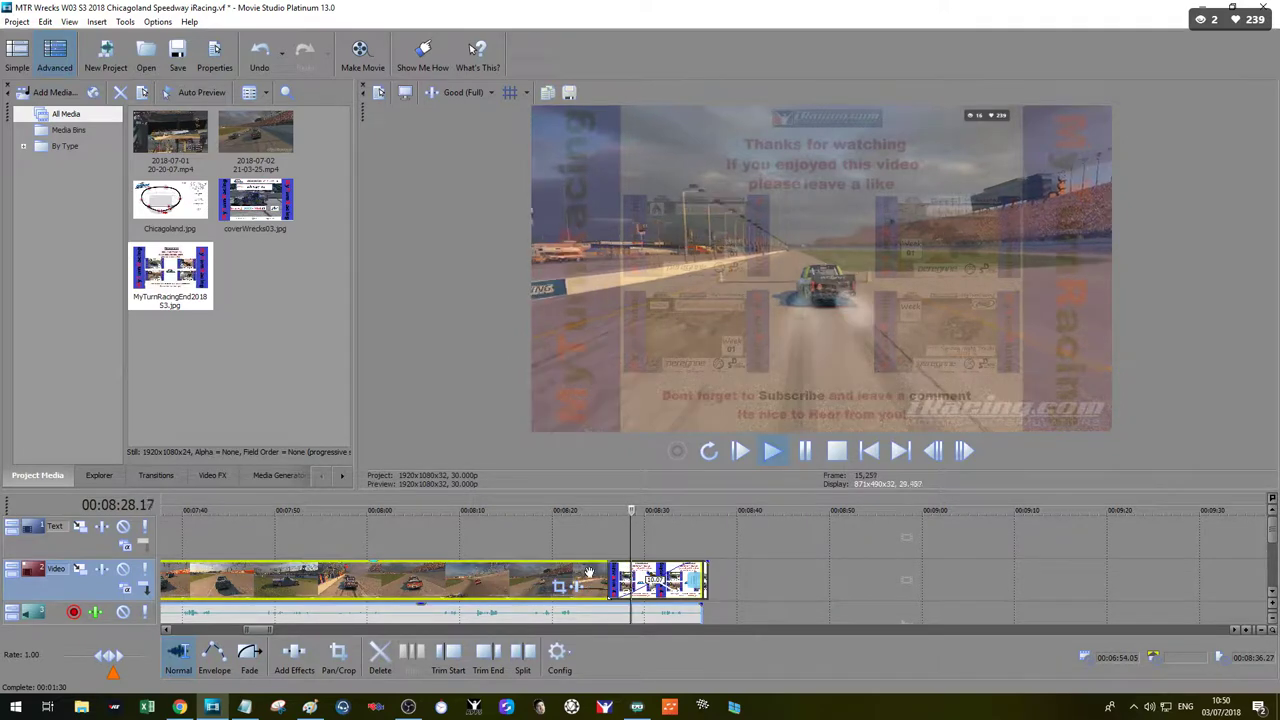
Step: Play the end image through to the end of the timeline, stop playback and save the project
{"action": "key", "text": "space"}
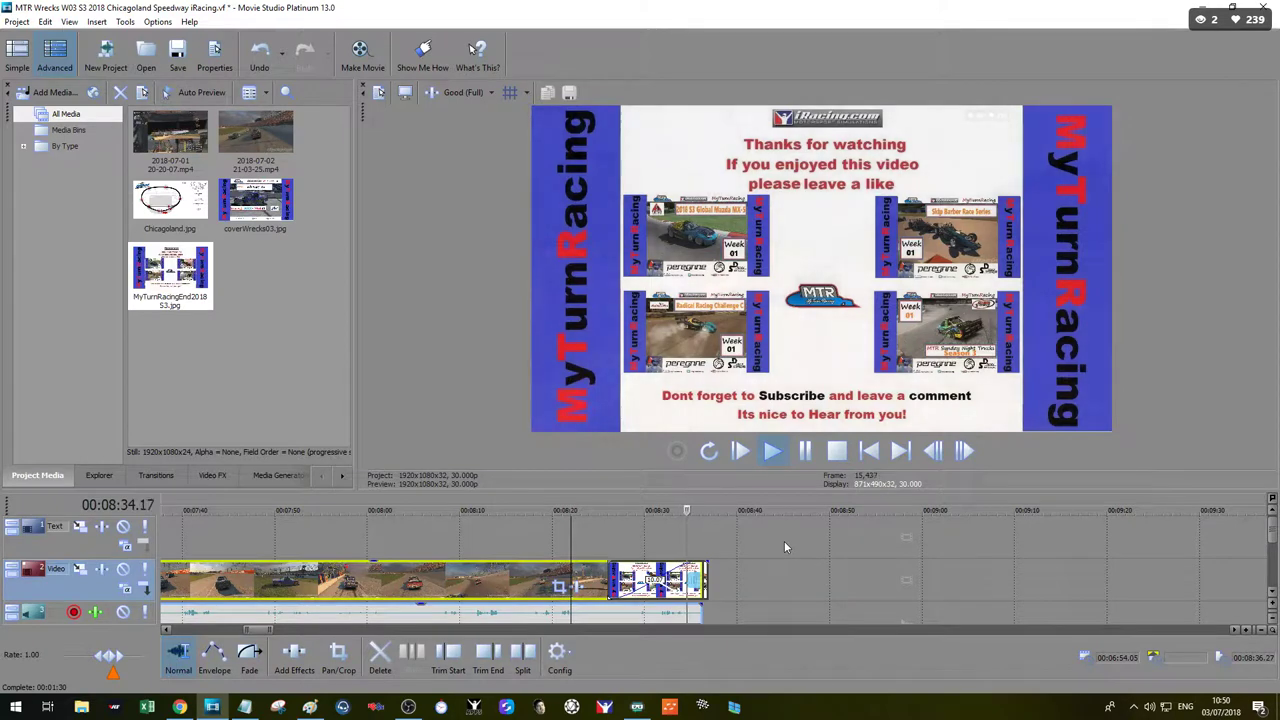
{"action": "left_click", "coordinate": [814, 450]}
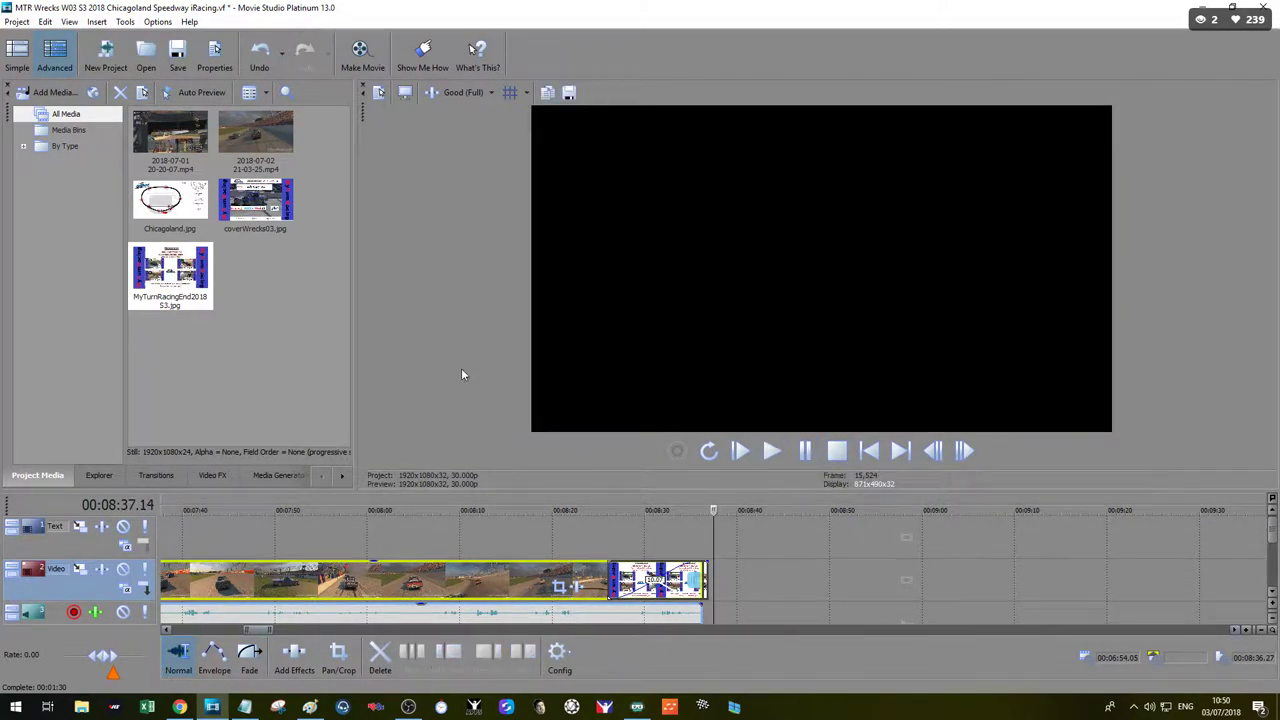
{"action": "left_click", "coordinate": [177, 50]}
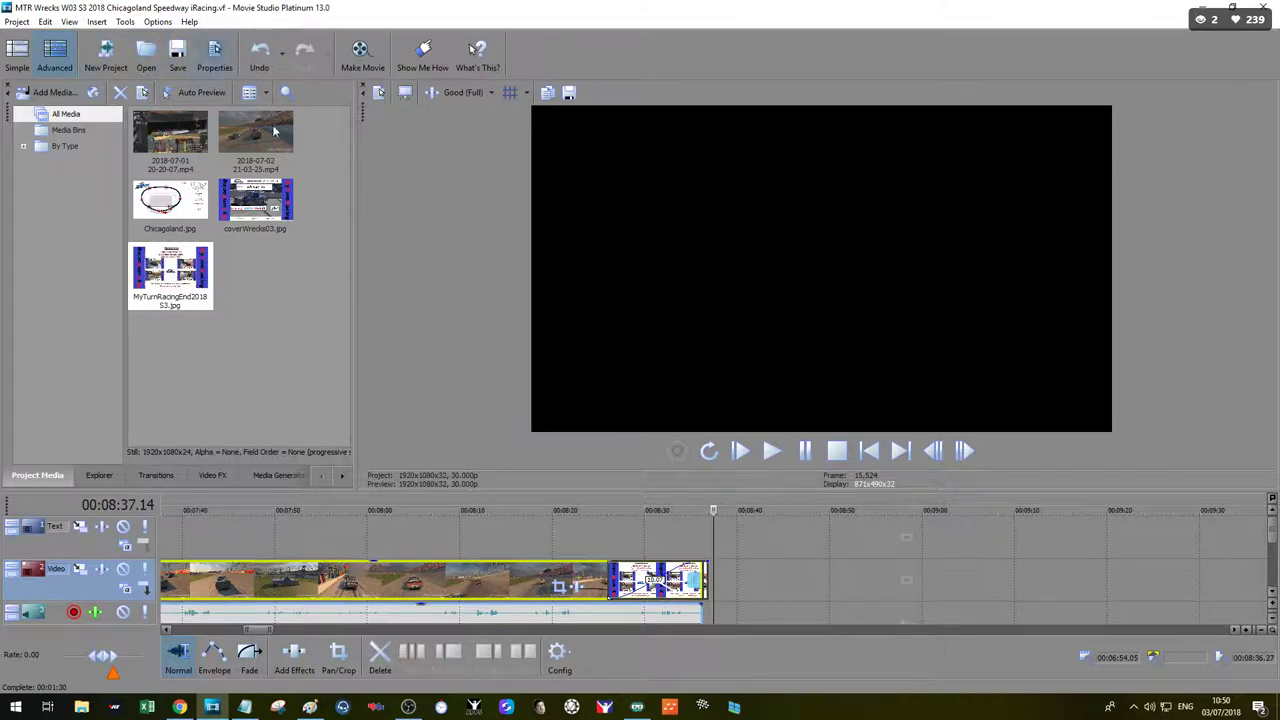
Step: Render the movie to the hard drive as MP4, saving it in D:\Video\Output\2018 S3\MTR Wrecks
{"action": "left_click", "coordinate": [361, 55]}
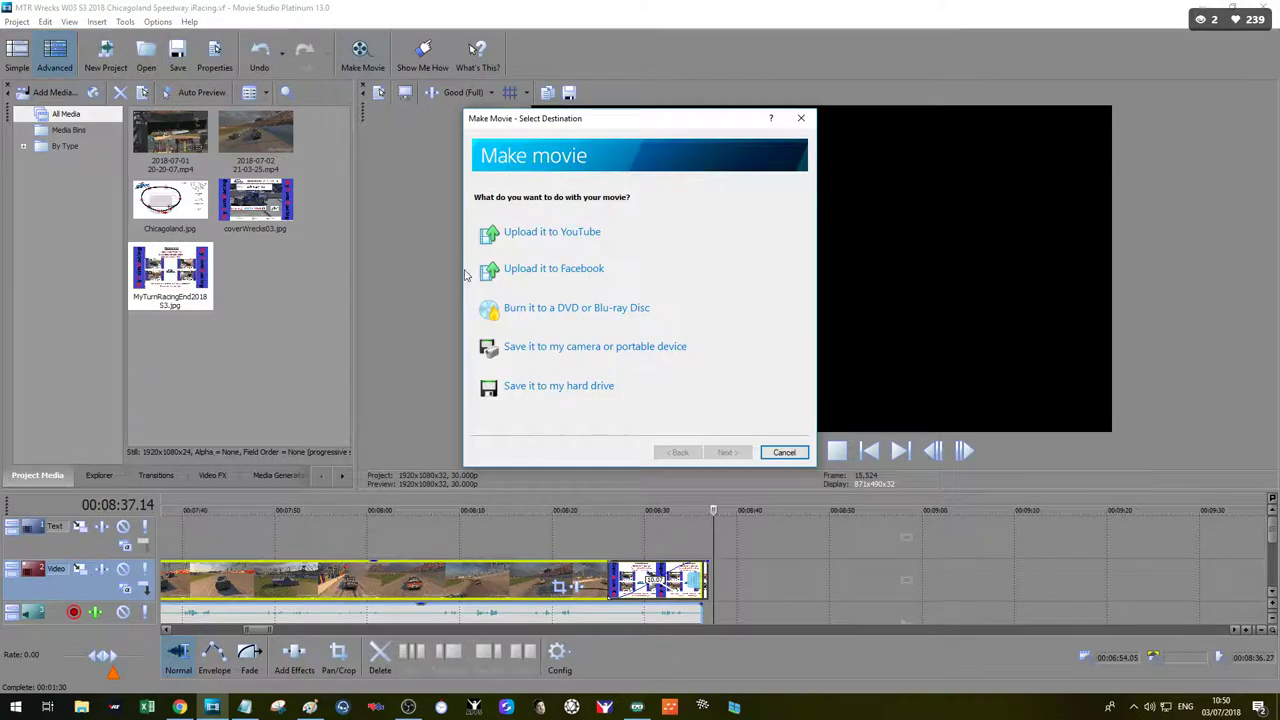
{"action": "left_click", "coordinate": [565, 390]}
{"action": "left_click", "coordinate": [541, 293]}
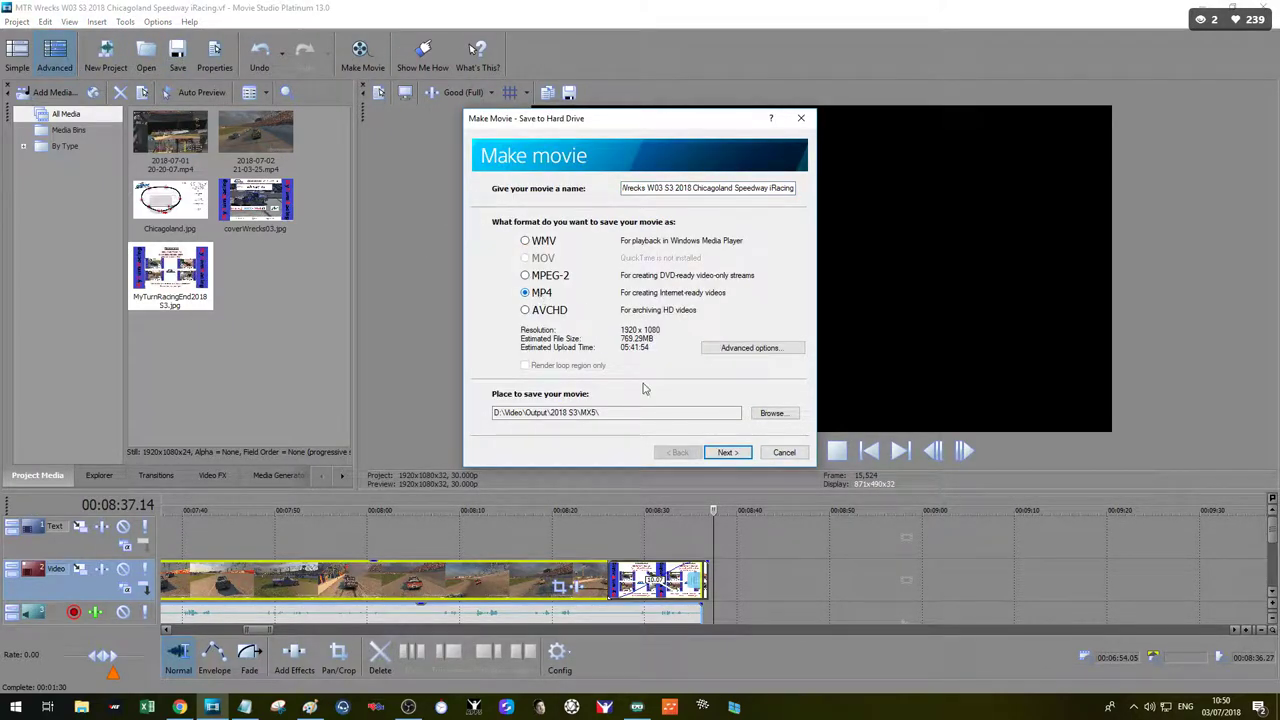
{"action": "left_click", "coordinate": [771, 413]}
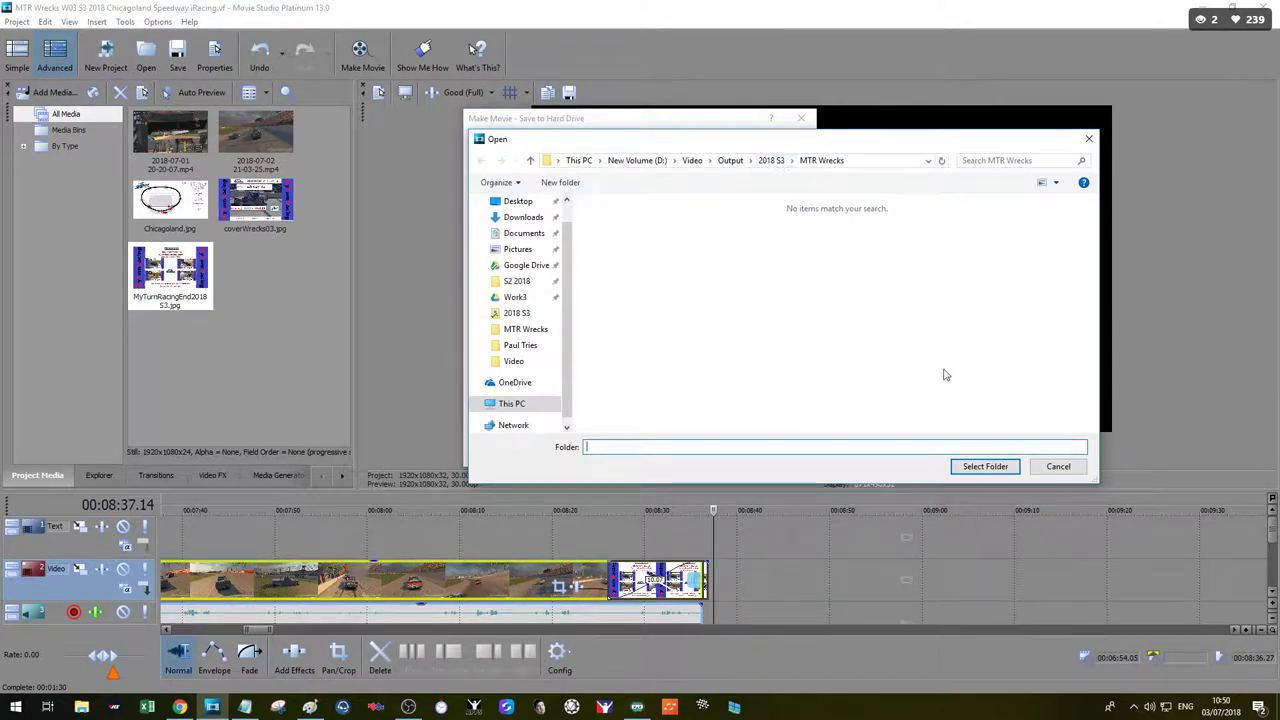
{"action": "left_click", "coordinate": [985, 466]}
{"action": "left_click", "coordinate": [734, 449]}
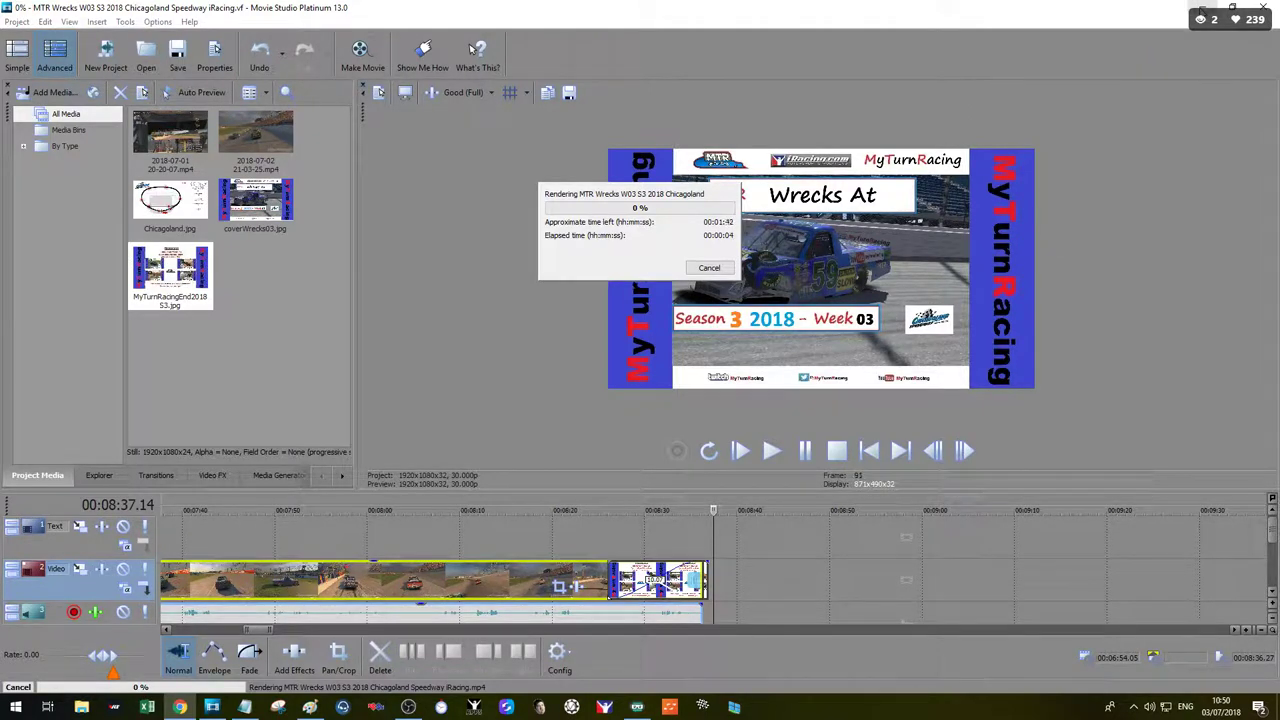
Step: Leave the render running and copy the title "MTR W03 S3 2018 Chicagoland Speedway iRacing Oculus Rift VR" from the Notepad description
{"action": "left_click", "coordinate": [1201, 10]}
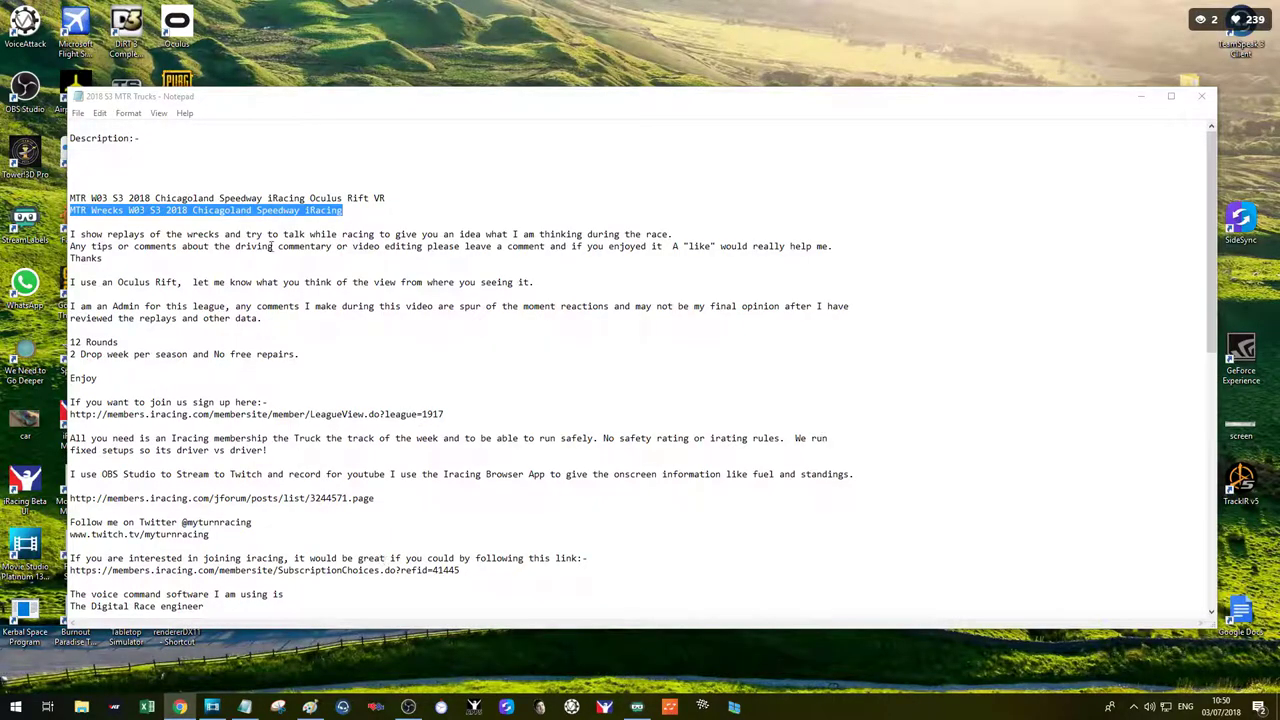
{"action": "left_click_drag", "start_coordinate": [391, 197], "coordinate": [70, 197]}
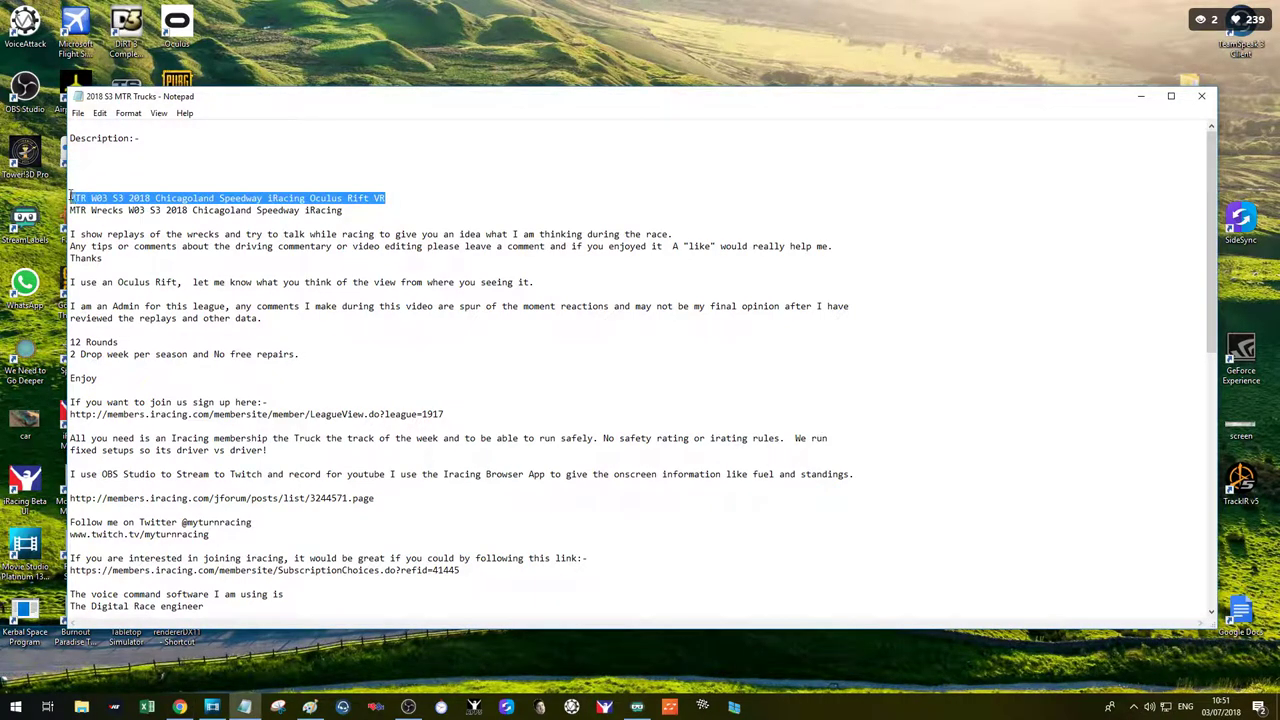
{"action": "right_click", "coordinate": [90, 197]}
{"action": "left_click", "coordinate": [115, 243]}
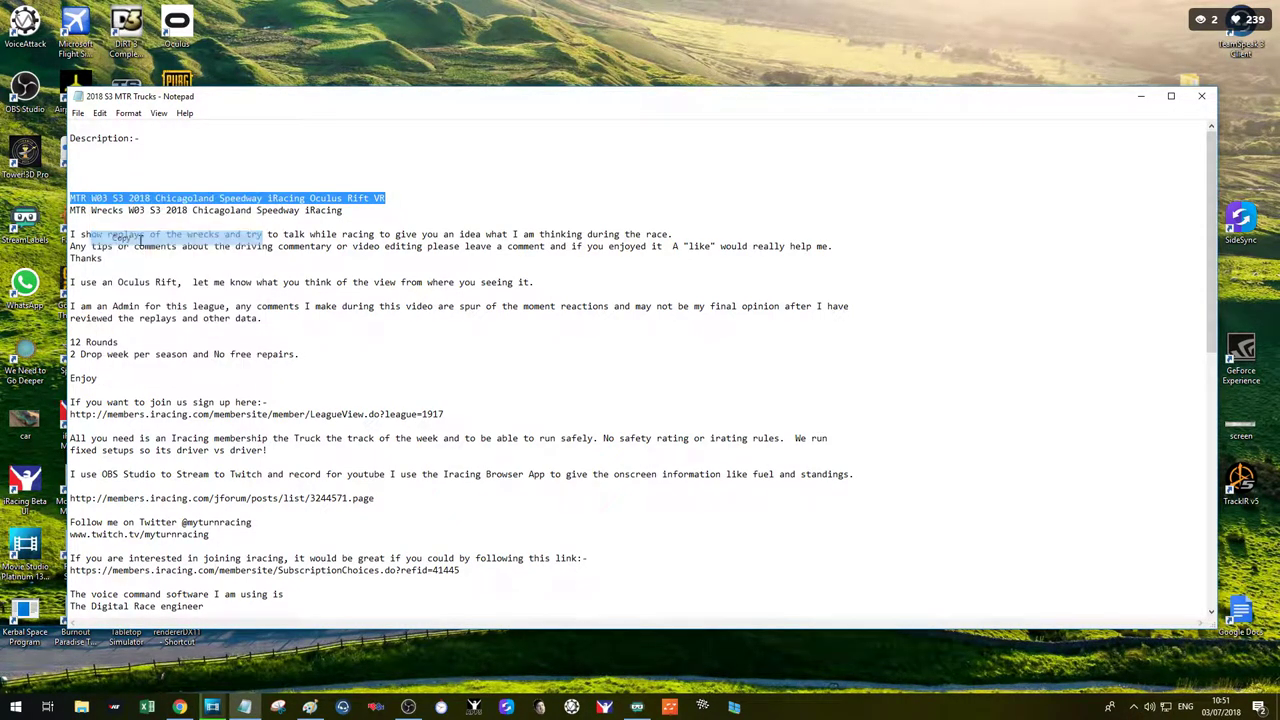
Step: Launch a second Movie Studio Platinum 13.0 window and maximize it
{"action": "right_click", "coordinate": [215, 709]}
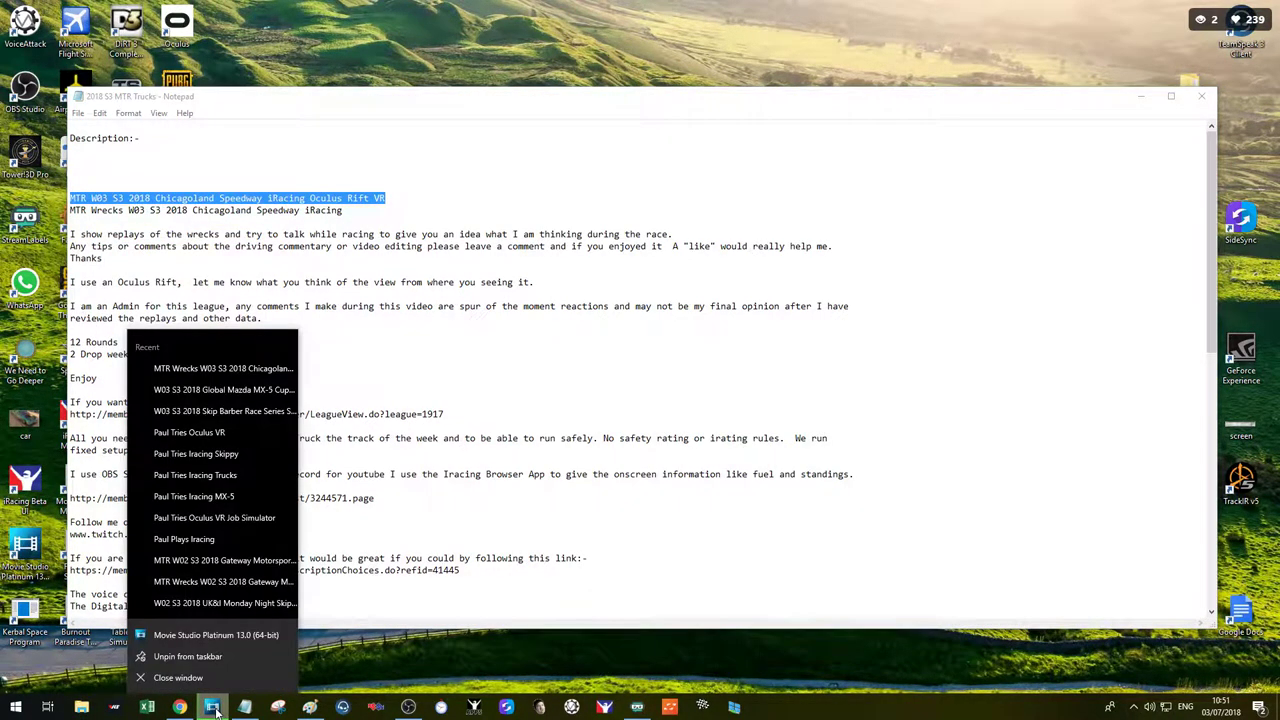
{"action": "left_click", "coordinate": [206, 635]}
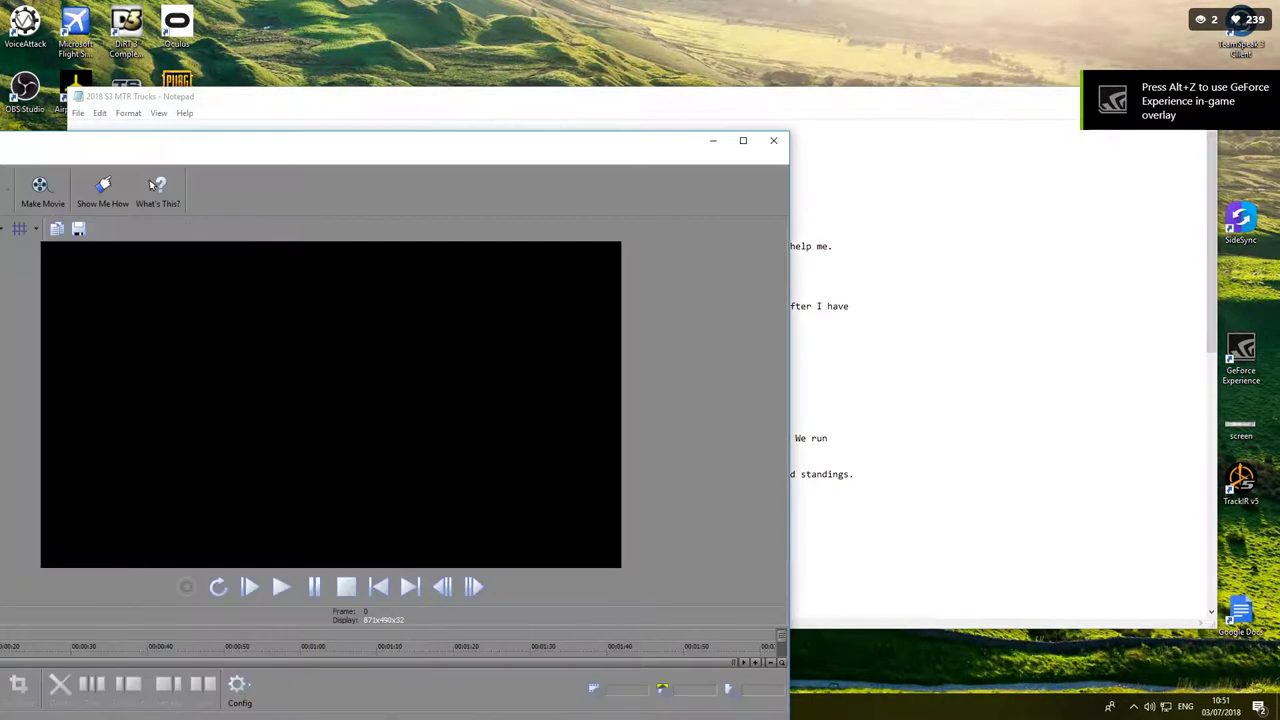
{"action": "left_click_drag", "start_coordinate": [60, 149], "coordinate": [399, 115]}
{"action": "double_click", "coordinate": [398, 114]}
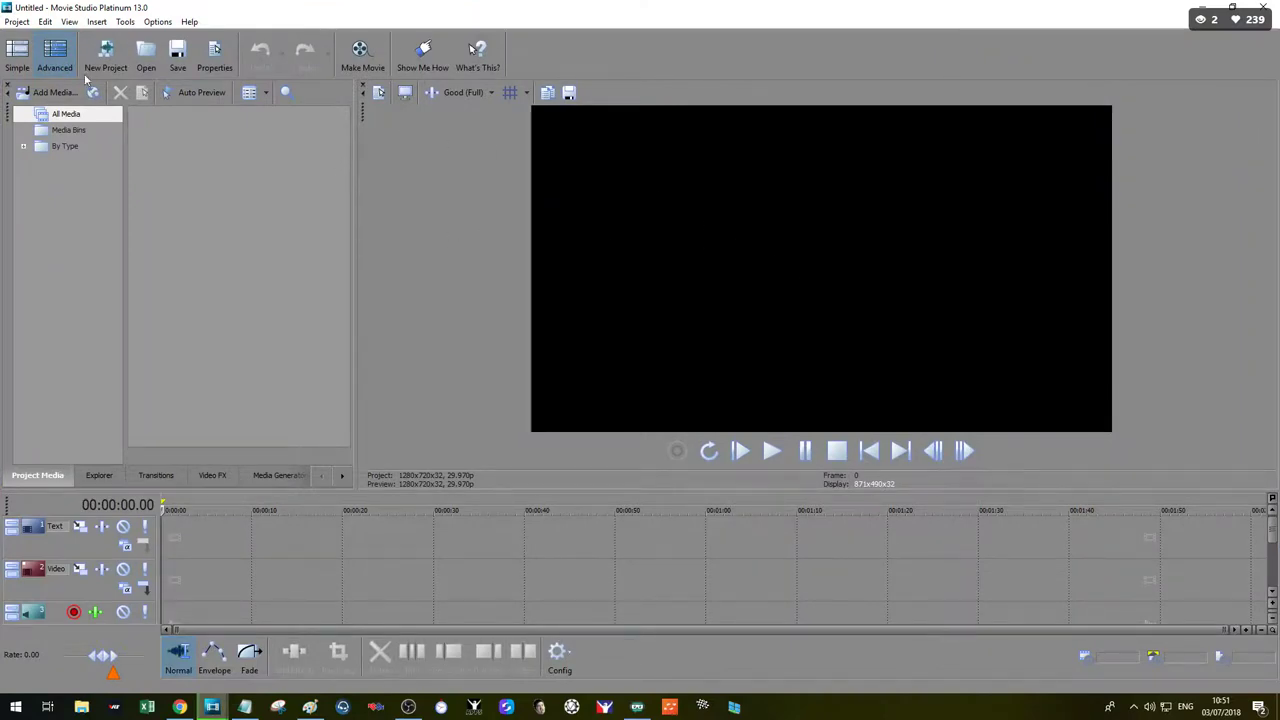
Step: Create a project named "MTR W03 S3 2018 Chicagoland Speedway iRacing Oculus Rift VR" in the MTR Trucks folder, keeping the Internet (HD) preset
{"action": "left_click", "coordinate": [17, 22]}
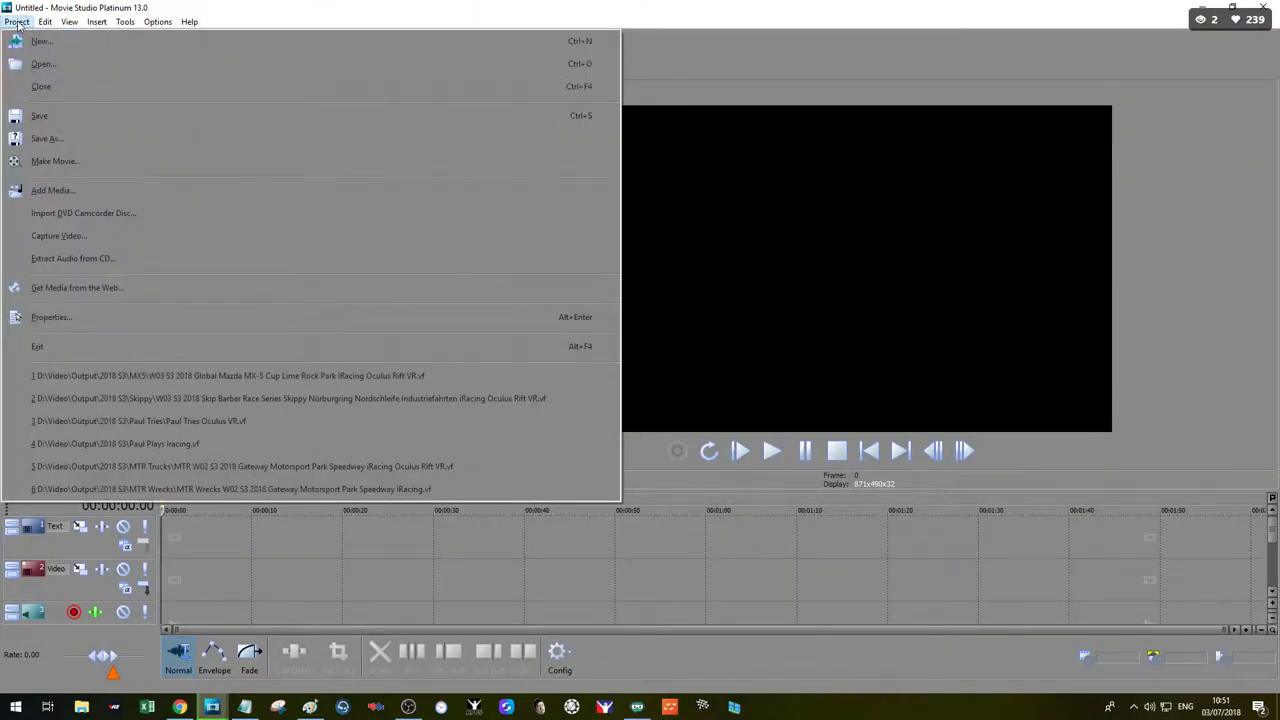
{"action": "left_click", "coordinate": [40, 41]}
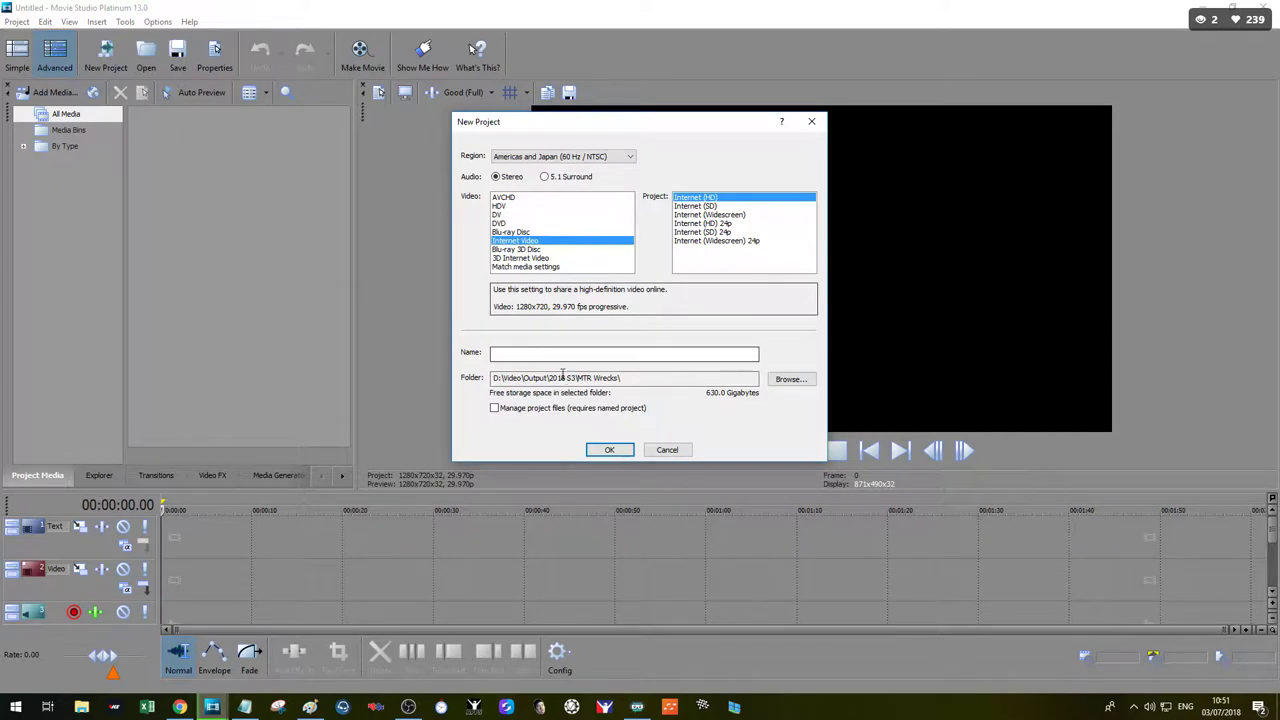
{"action": "right_click", "coordinate": [572, 354]}
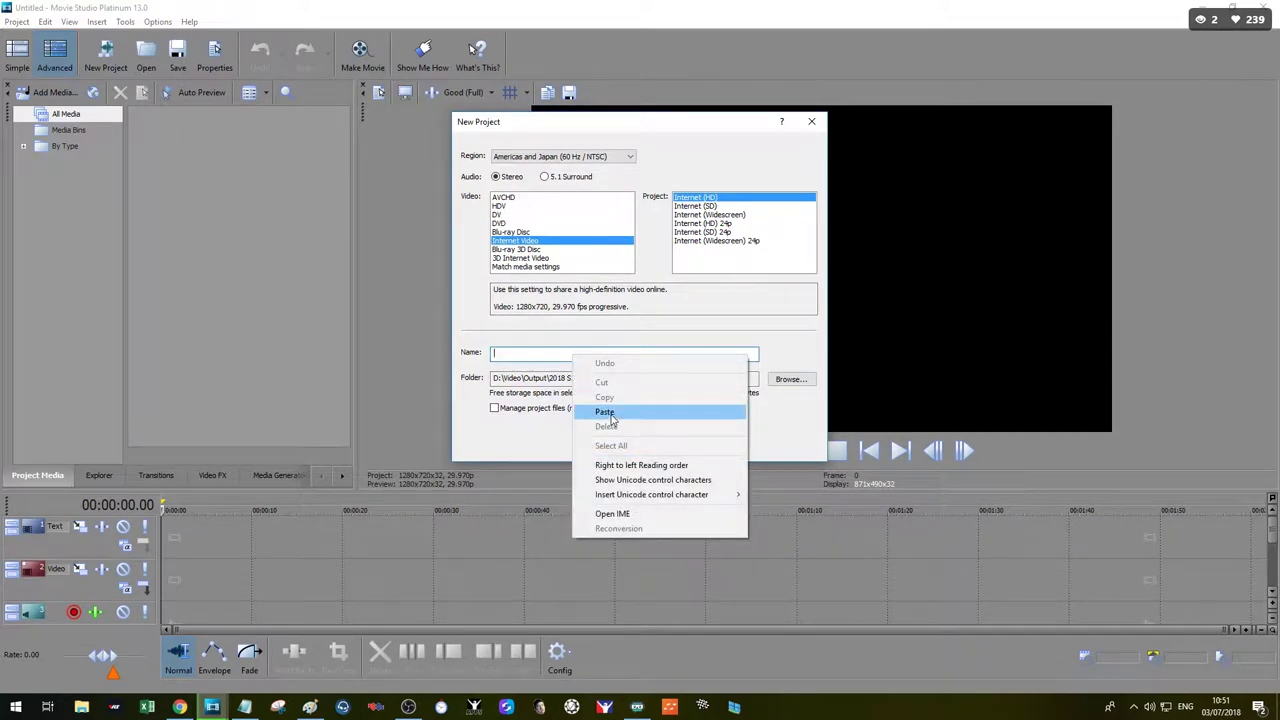
{"action": "left_click", "coordinate": [620, 412]}
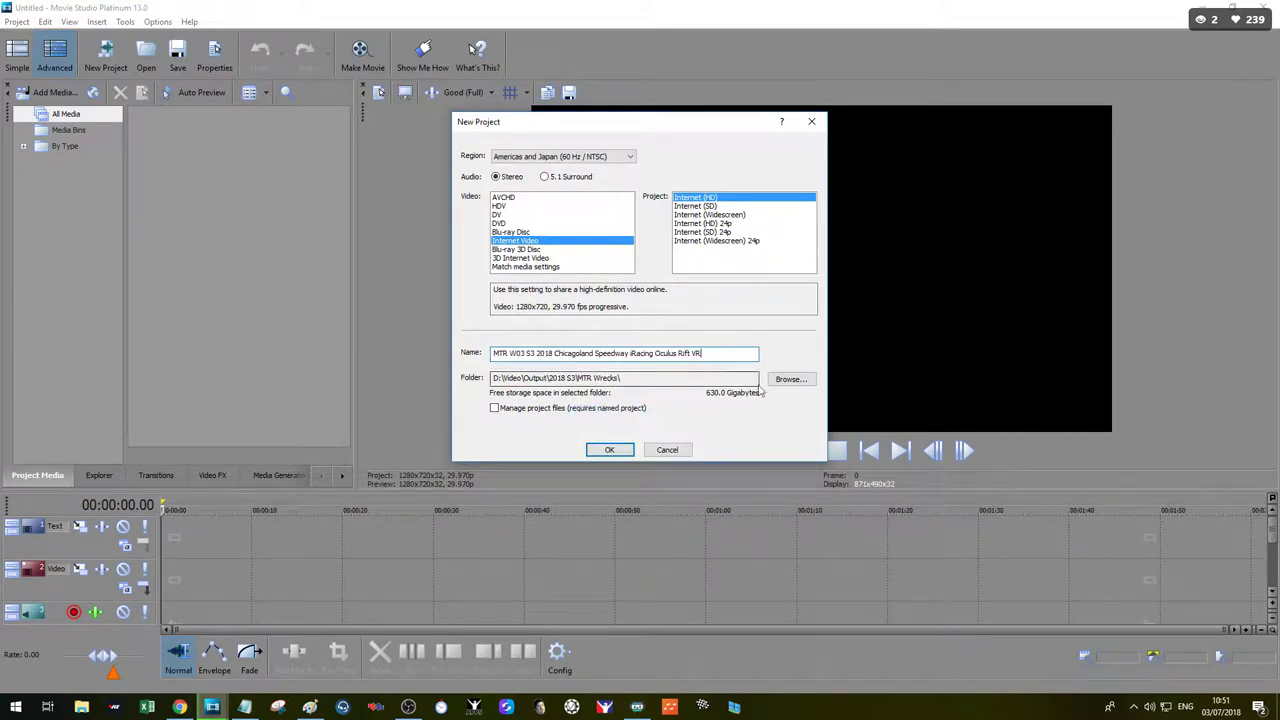
{"action": "left_click", "coordinate": [789, 379]}
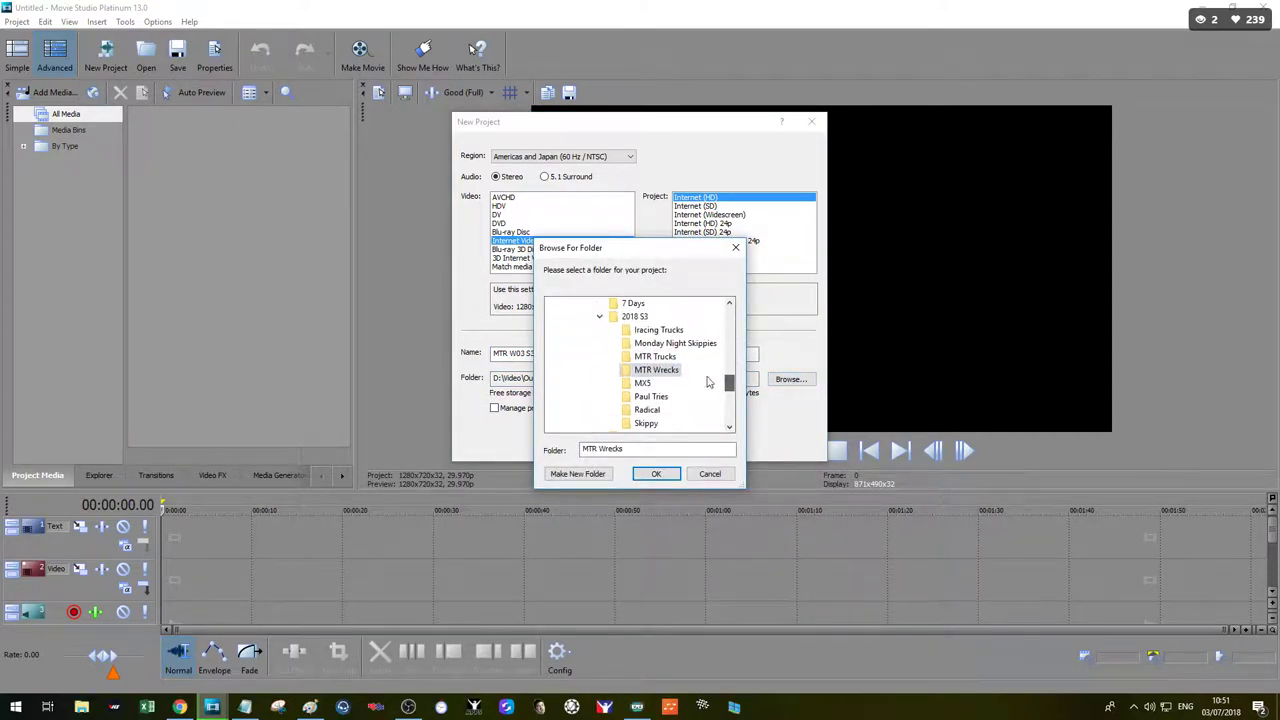
{"action": "left_click", "coordinate": [648, 359]}
{"action": "left_click", "coordinate": [656, 473]}
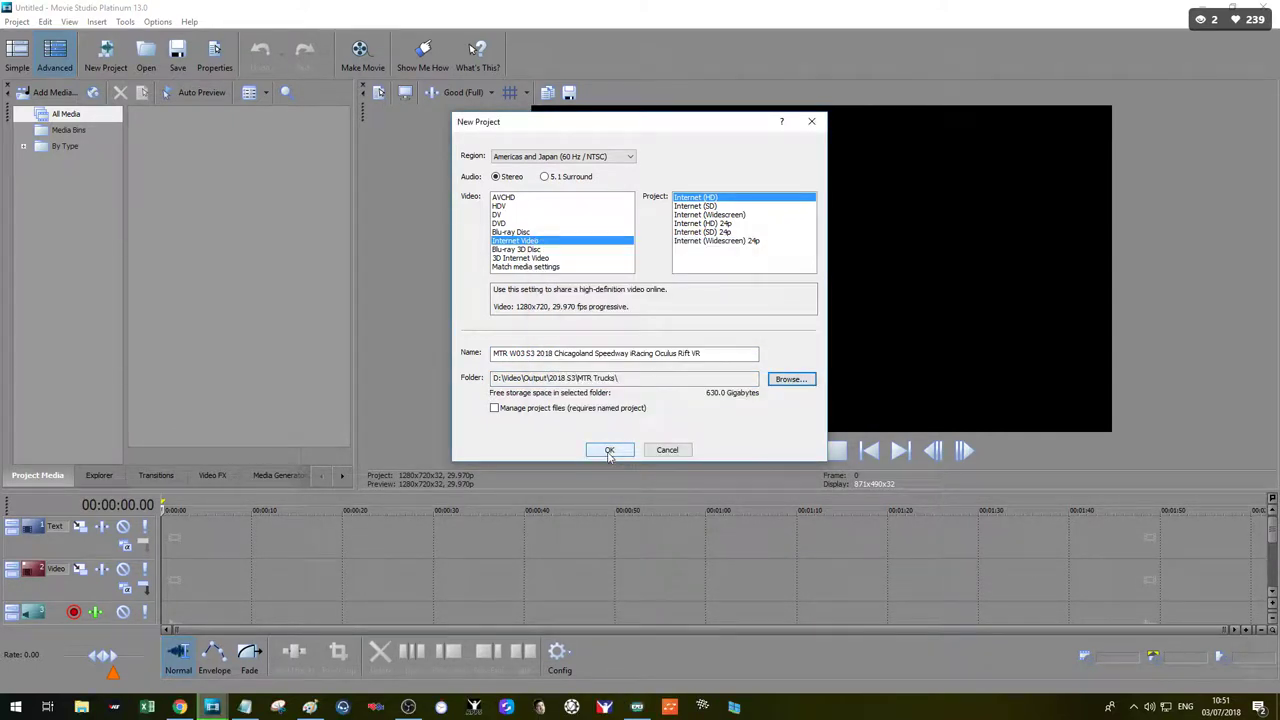
{"action": "left_click", "coordinate": [655, 449]}
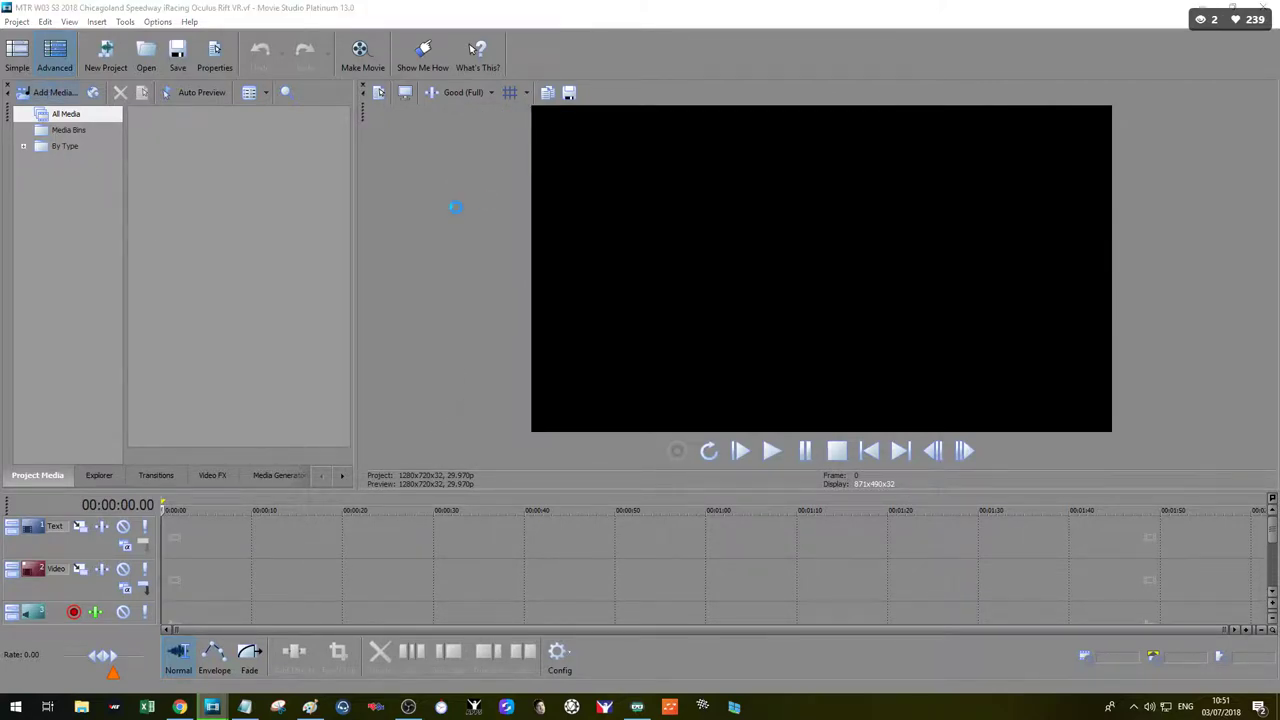
{"action": "key", "text": "ctrl+i"}
{"action": "left_click", "coordinate": [48, 287]}
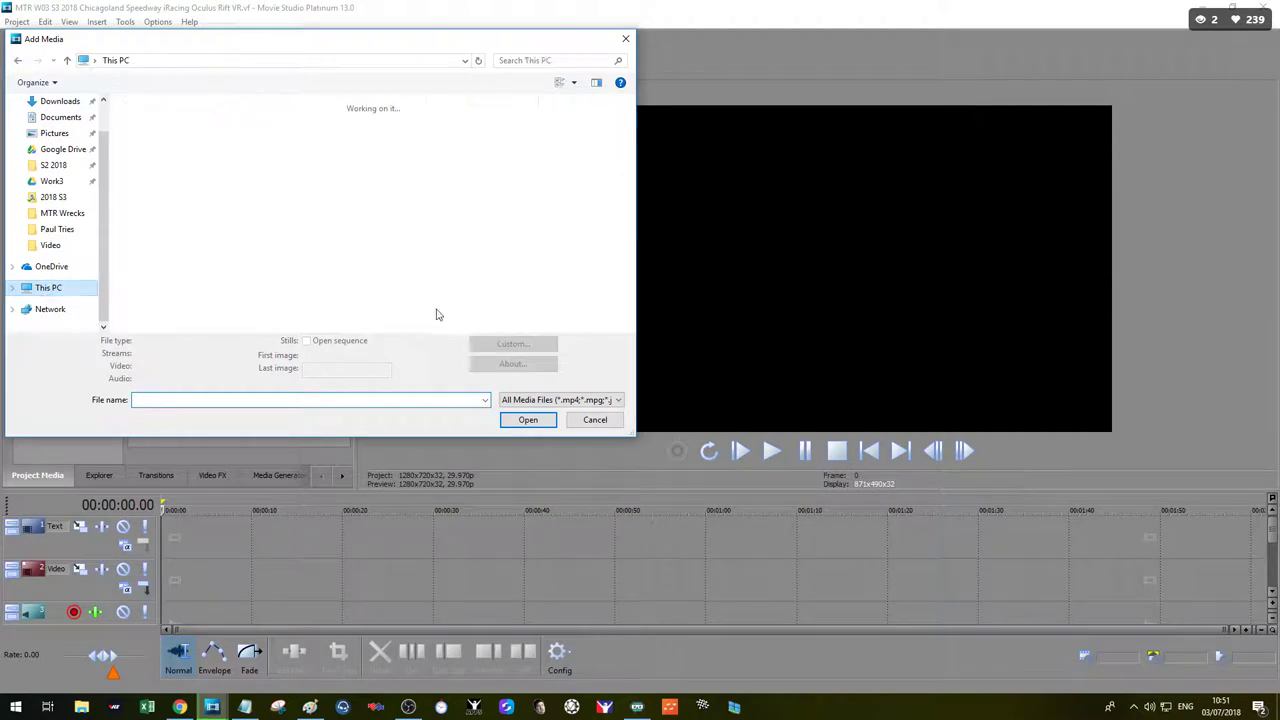
{"action": "double_click", "coordinate": [395, 321]}
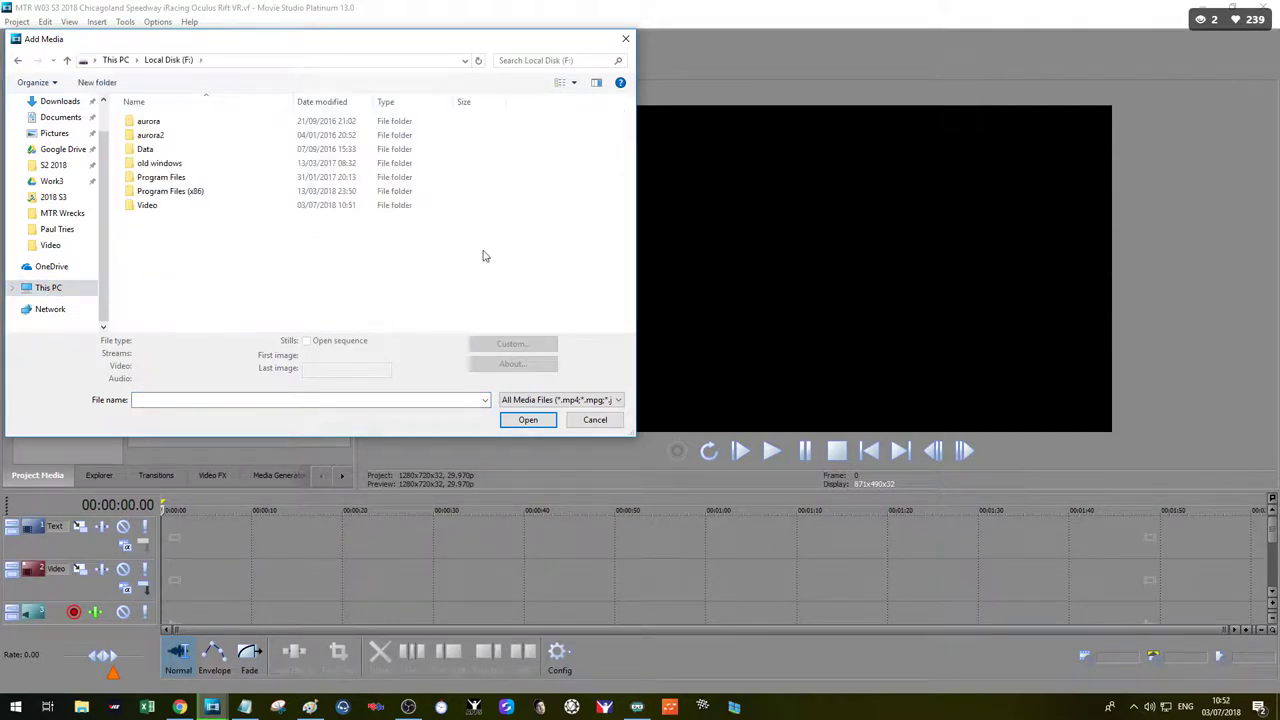
{"action": "left_click", "coordinate": [204, 207]}
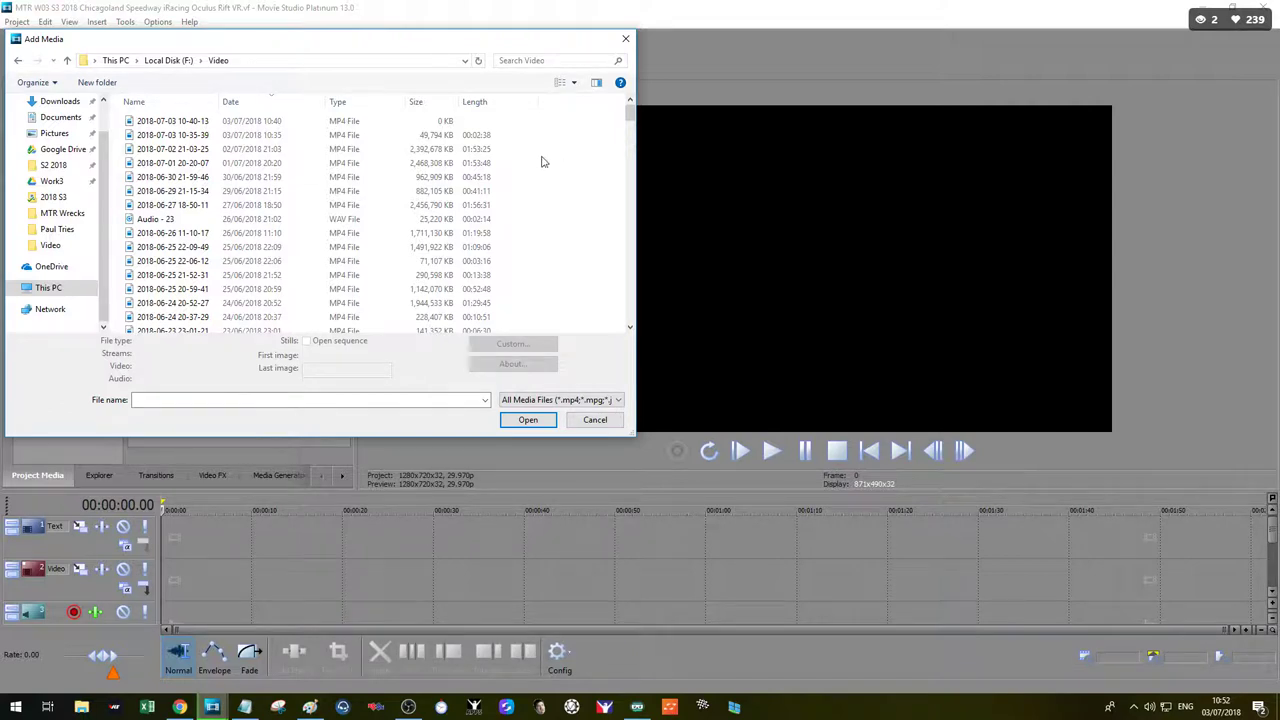
{"action": "left_click", "coordinate": [435, 167]}
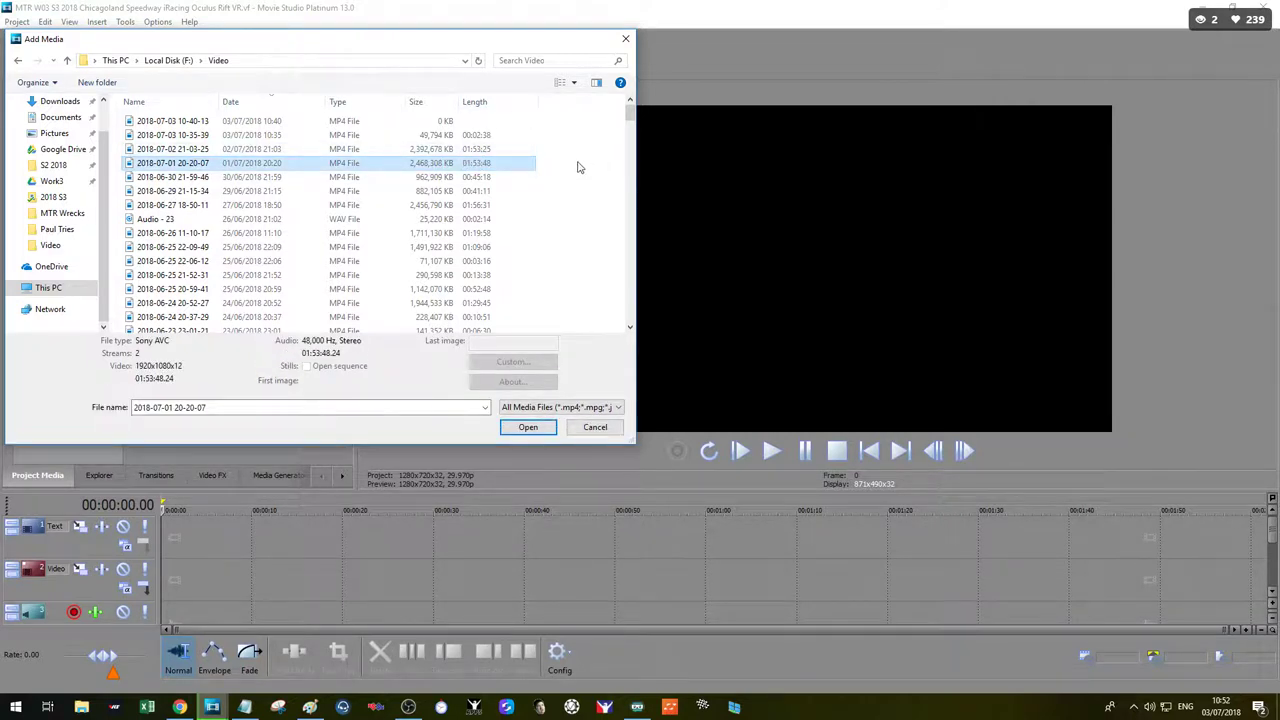
{"action": "left_click", "coordinate": [490, 150], "text": "ctrl"}
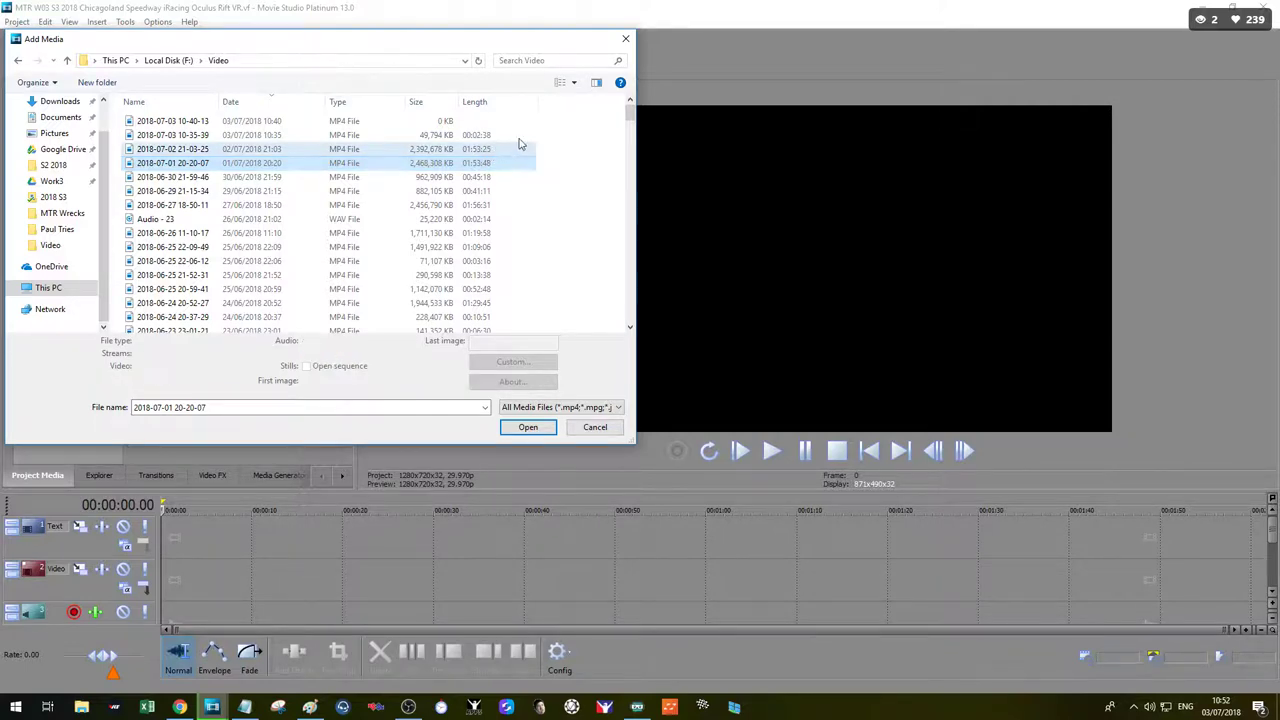
{"action": "left_click", "coordinate": [425, 150], "text": "ctrl"}
{"action": "left_click", "coordinate": [440, 135], "text": "ctrl"}
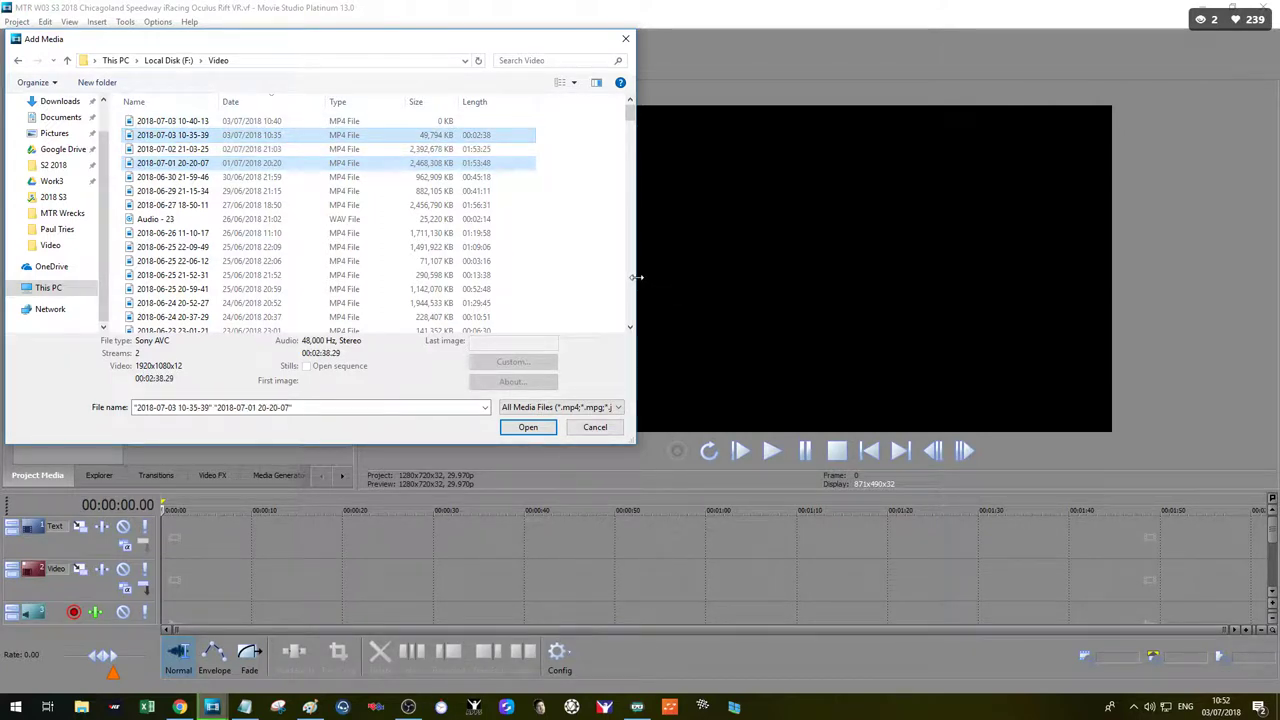
{"action": "left_click", "coordinate": [355, 136], "text": "ctrl"}
{"action": "left_click", "coordinate": [355, 149], "text": "ctrl"}
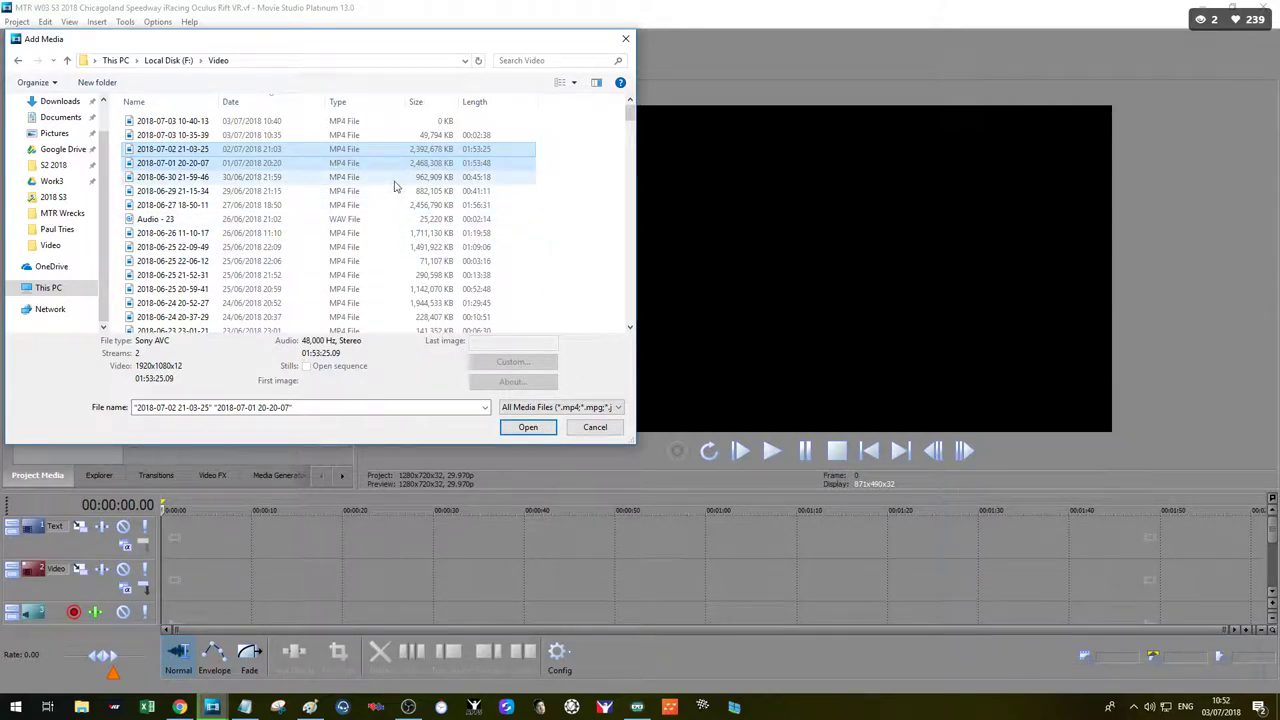
{"action": "left_click", "coordinate": [528, 428]}
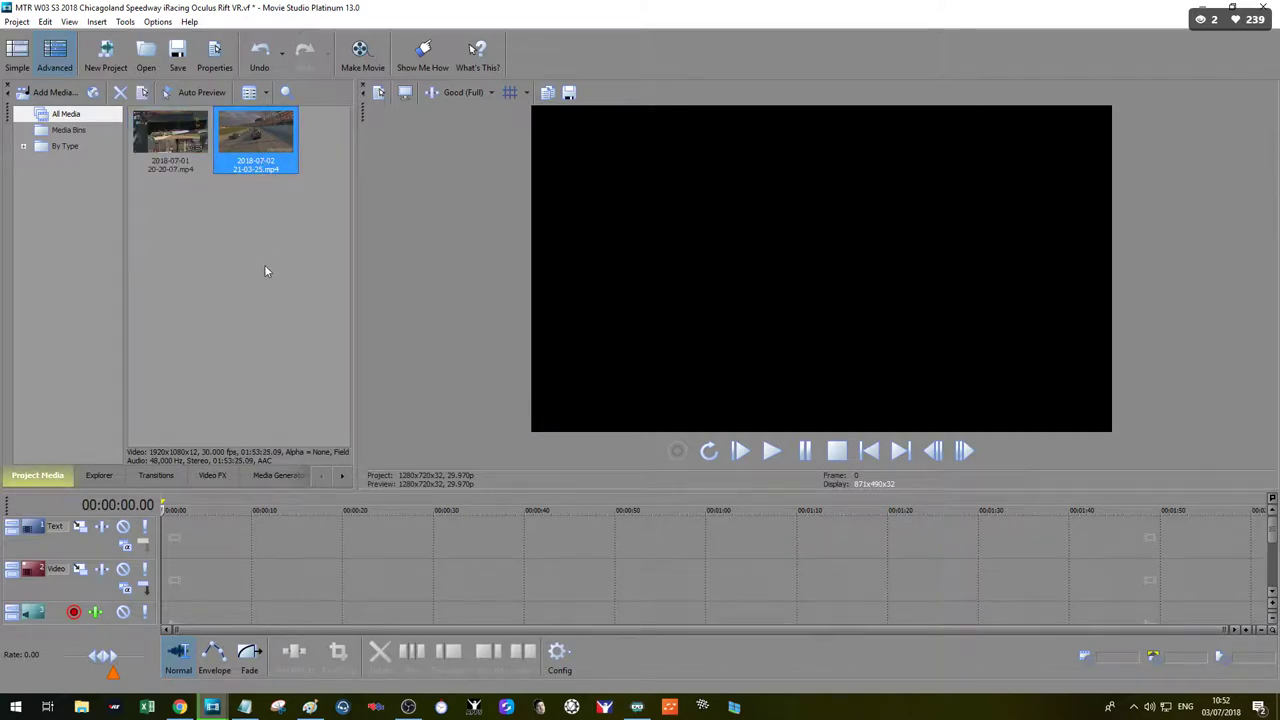
{"action": "left_click", "coordinate": [193, 172]}
{"action": "left_click_drag", "start_coordinate": [193, 172], "coordinate": [190, 570]}
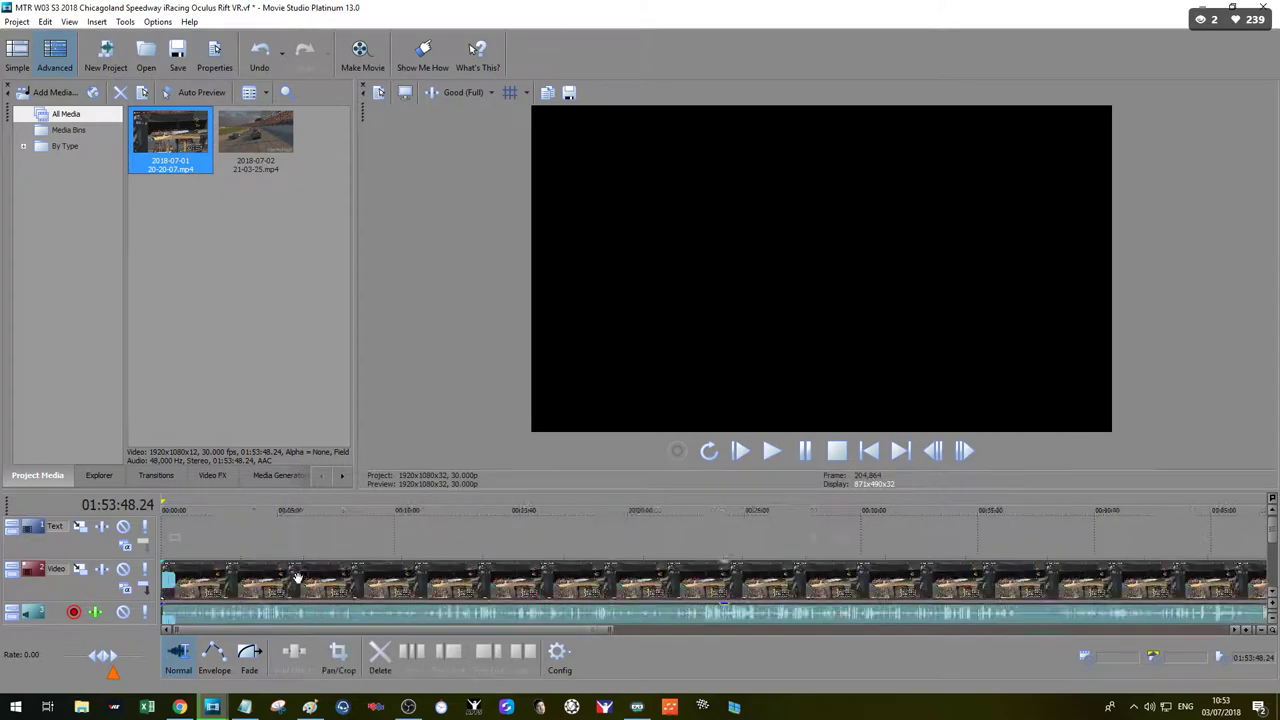
{"action": "left_click", "coordinate": [344, 583]}
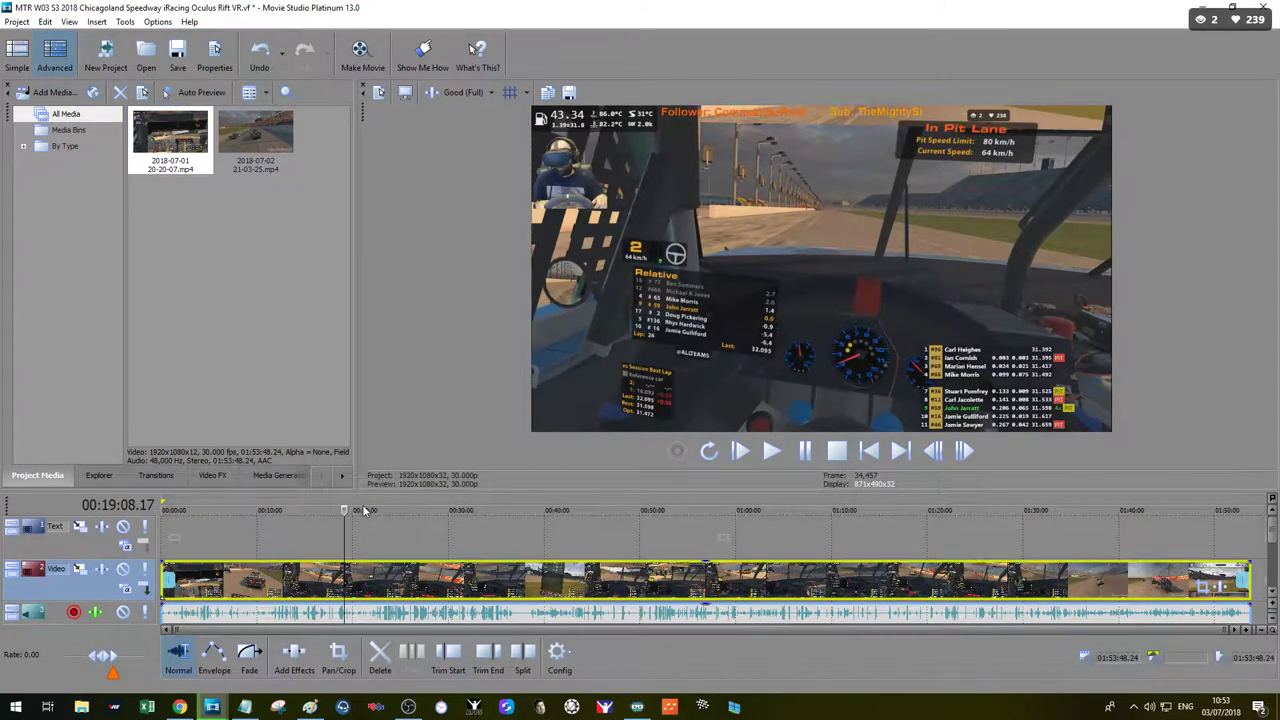
{"action": "left_click_drag", "start_coordinate": [344, 511], "coordinate": [221, 518]}
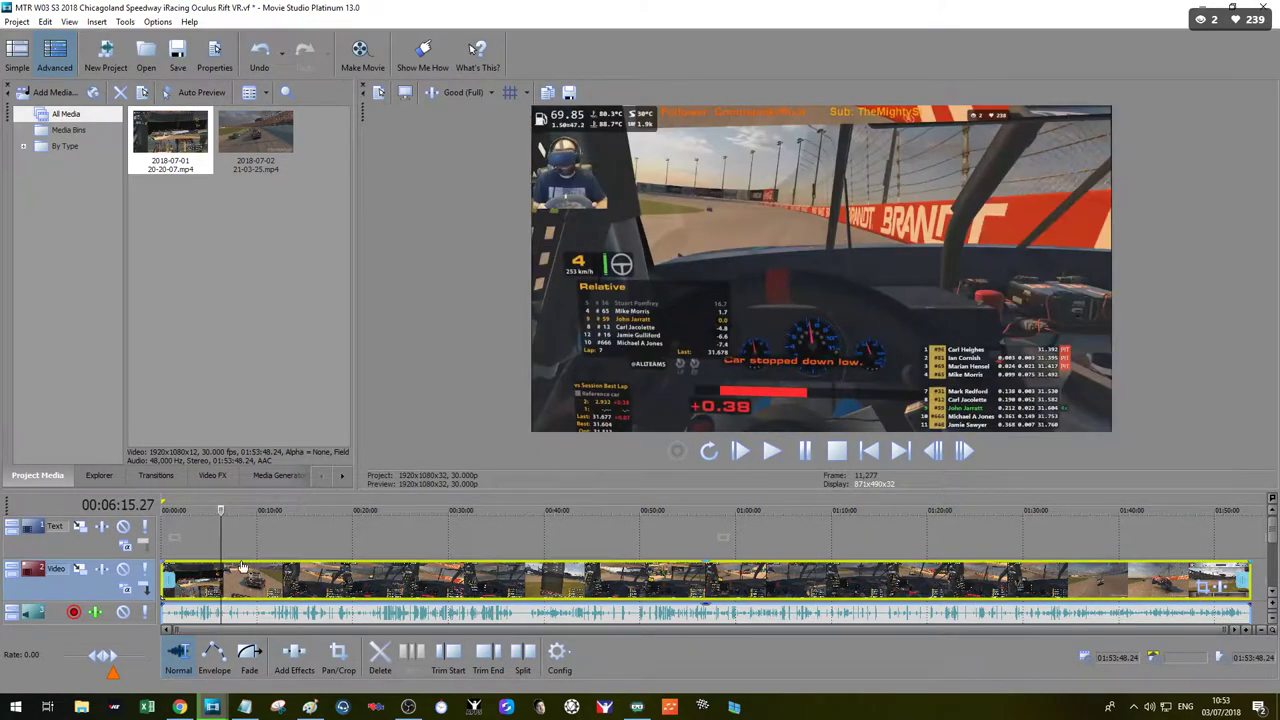
{"action": "left_click", "coordinate": [255, 133]}
{"action": "left_click", "coordinate": [283, 580]}
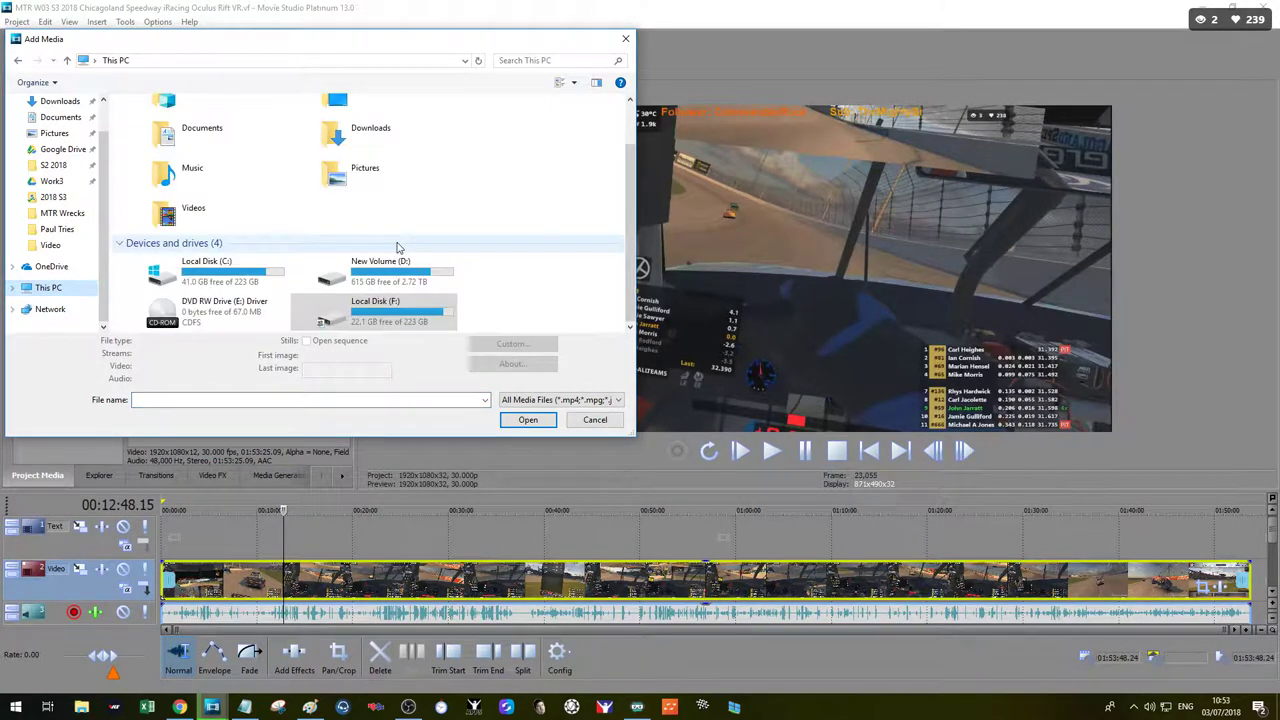
Step: Import Standing 02.JPG into the project media from the storage > Web > 2018 S3 folder on Google Drive
{"action": "double_click", "coordinate": [382, 271]}
{"action": "scroll", "coordinate": [300, 294], "scroll_direction": "down", "scroll_amount": 5}
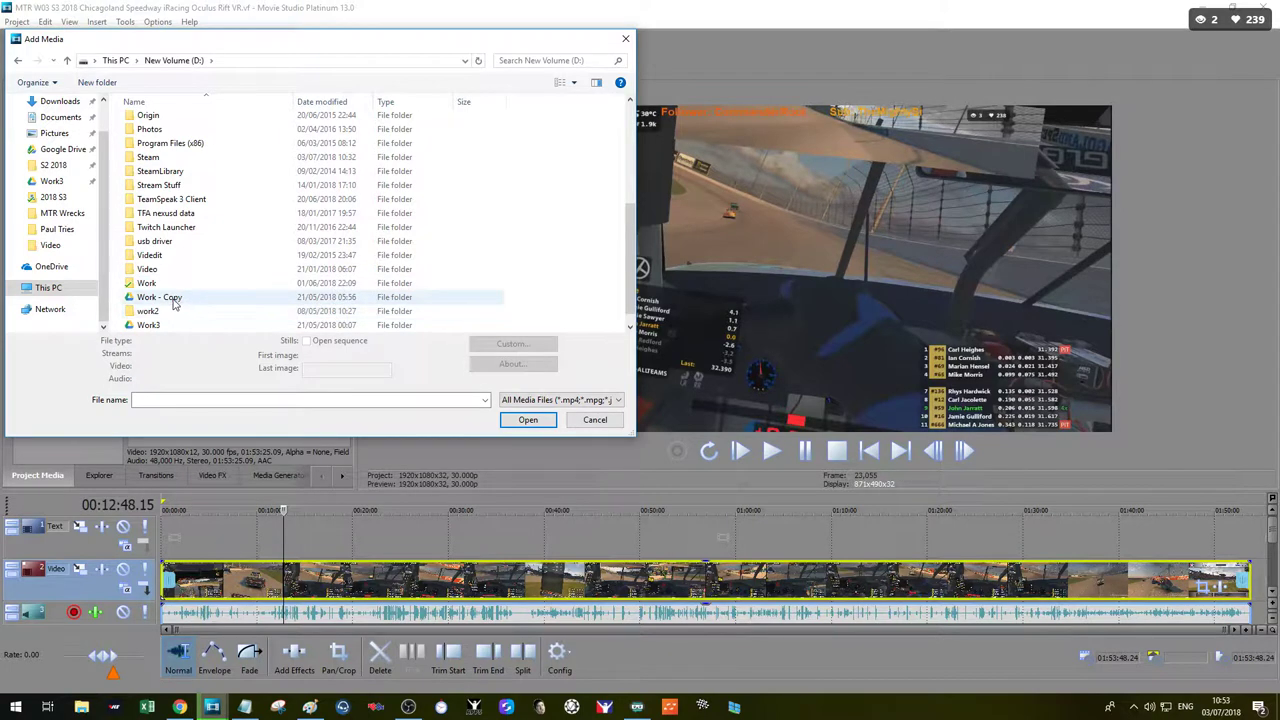
{"action": "left_click", "coordinate": [60, 150]}
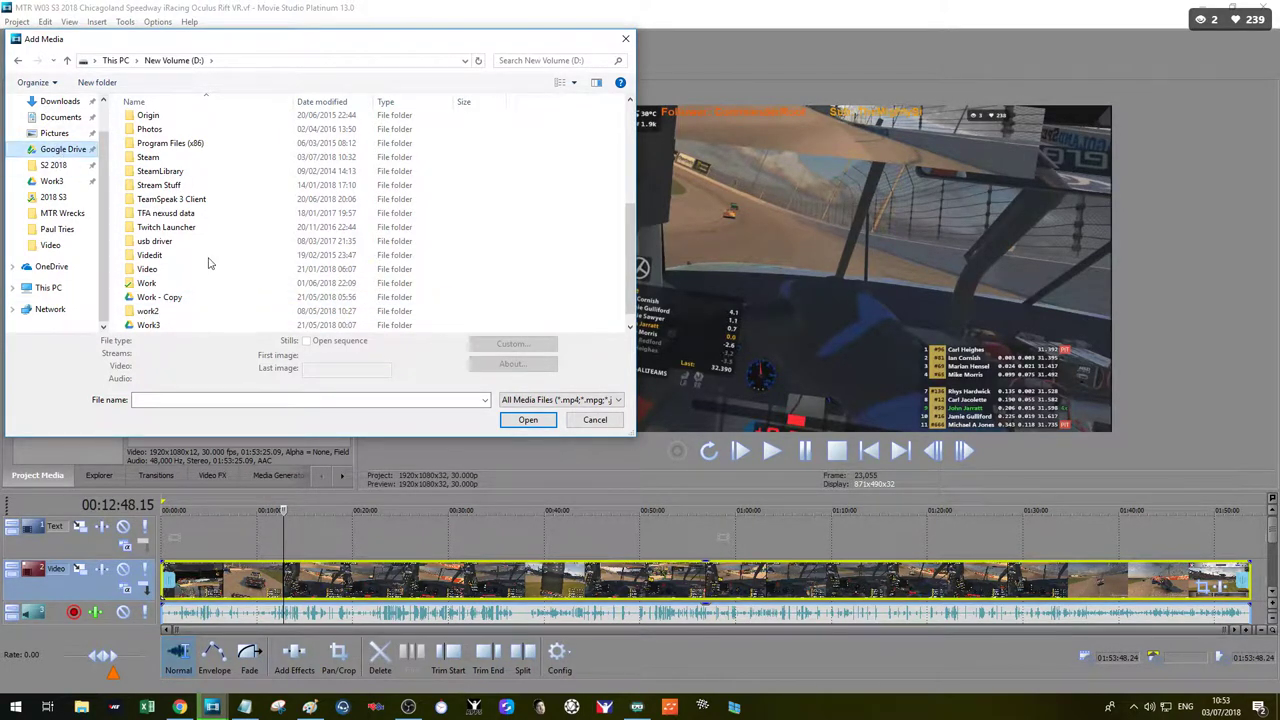
{"action": "scroll", "coordinate": [179, 290], "scroll_direction": "down", "scroll_amount": 4}
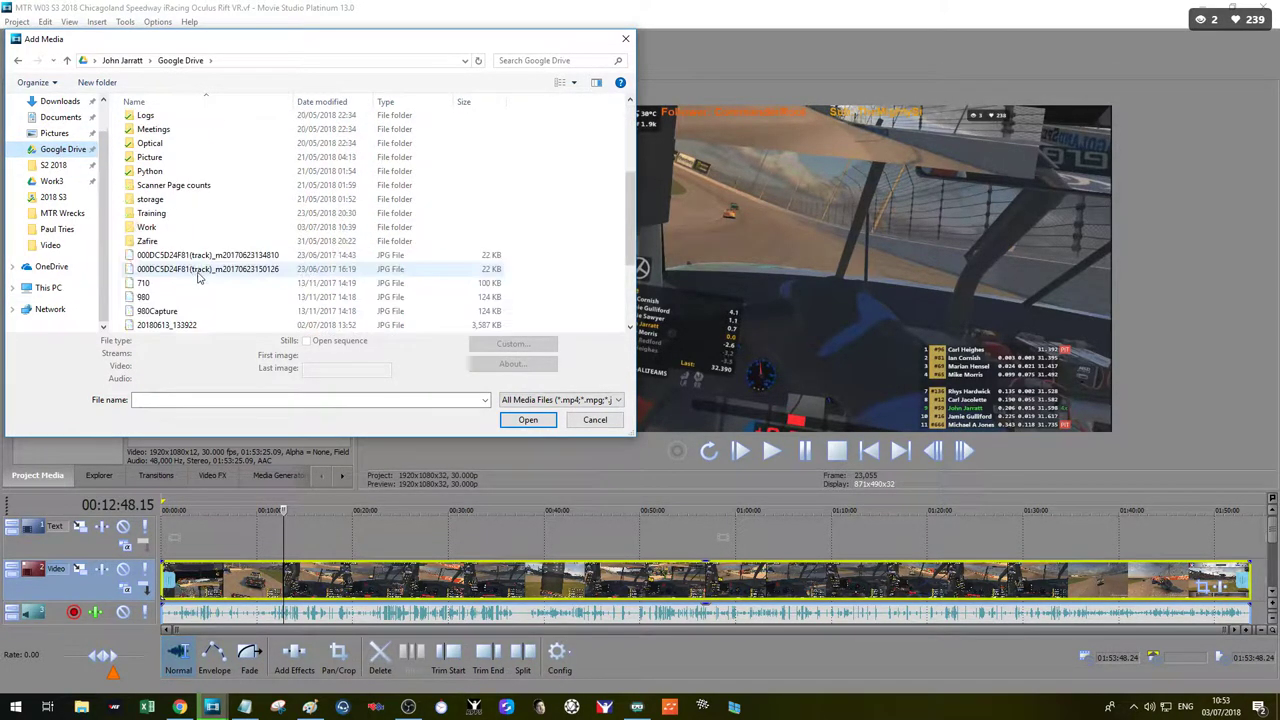
{"action": "double_click", "coordinate": [175, 203]}
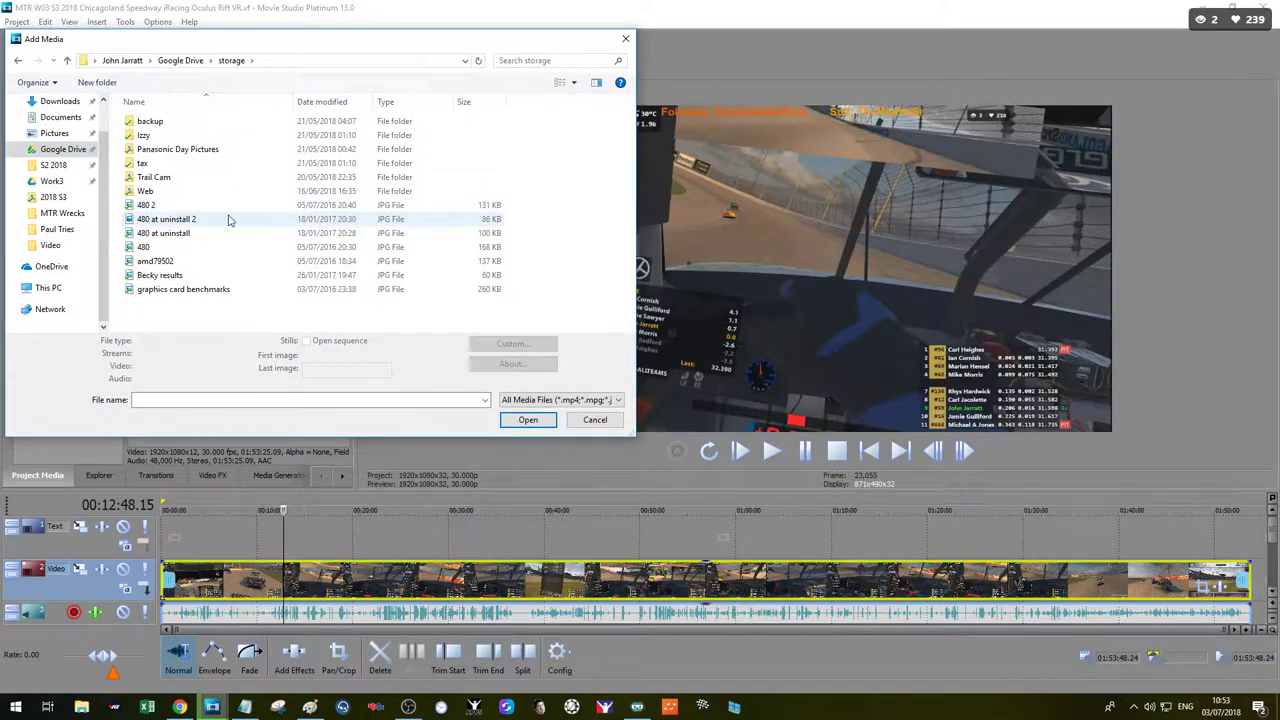
{"action": "double_click", "coordinate": [170, 193]}
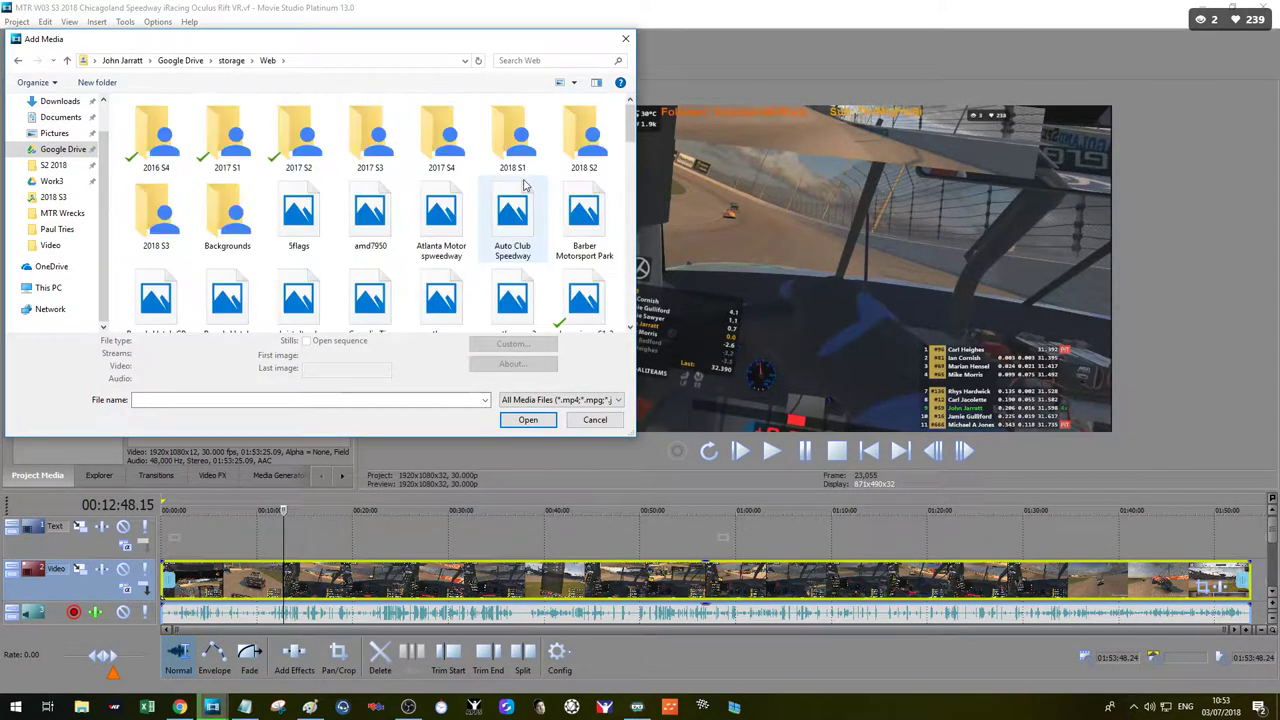
{"action": "double_click", "coordinate": [156, 218]}
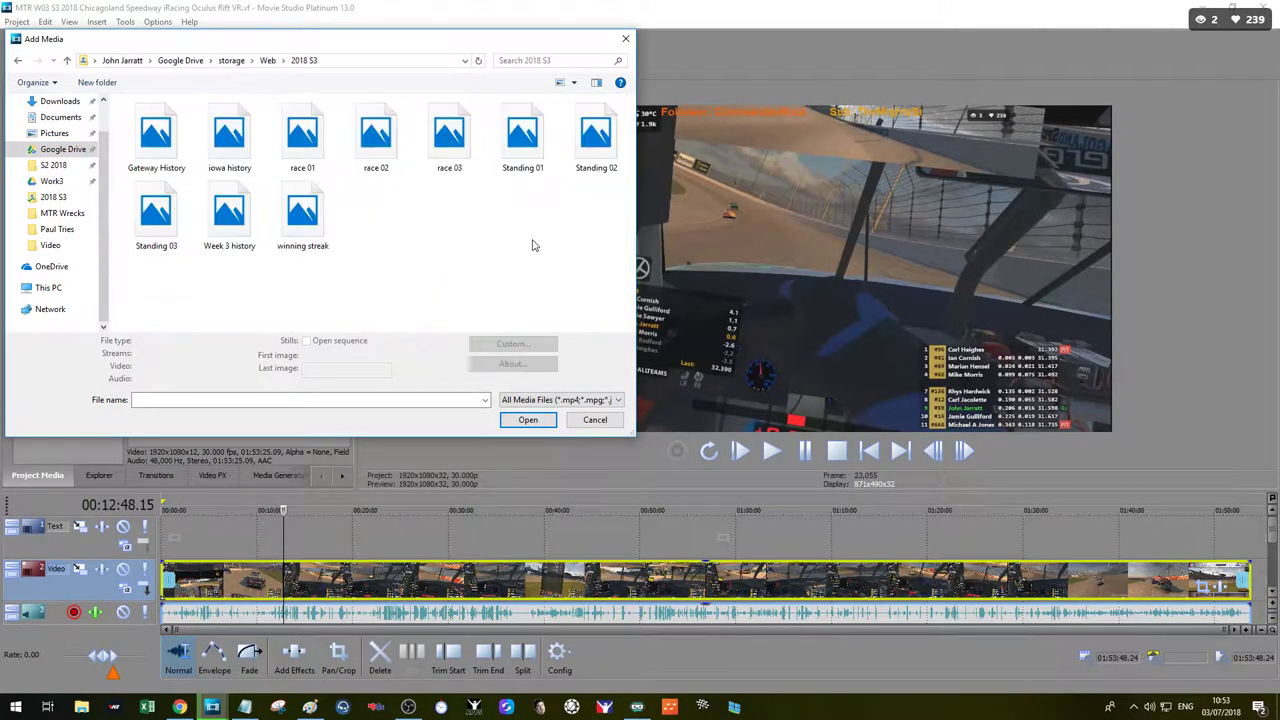
{"action": "left_click", "coordinate": [596, 145]}
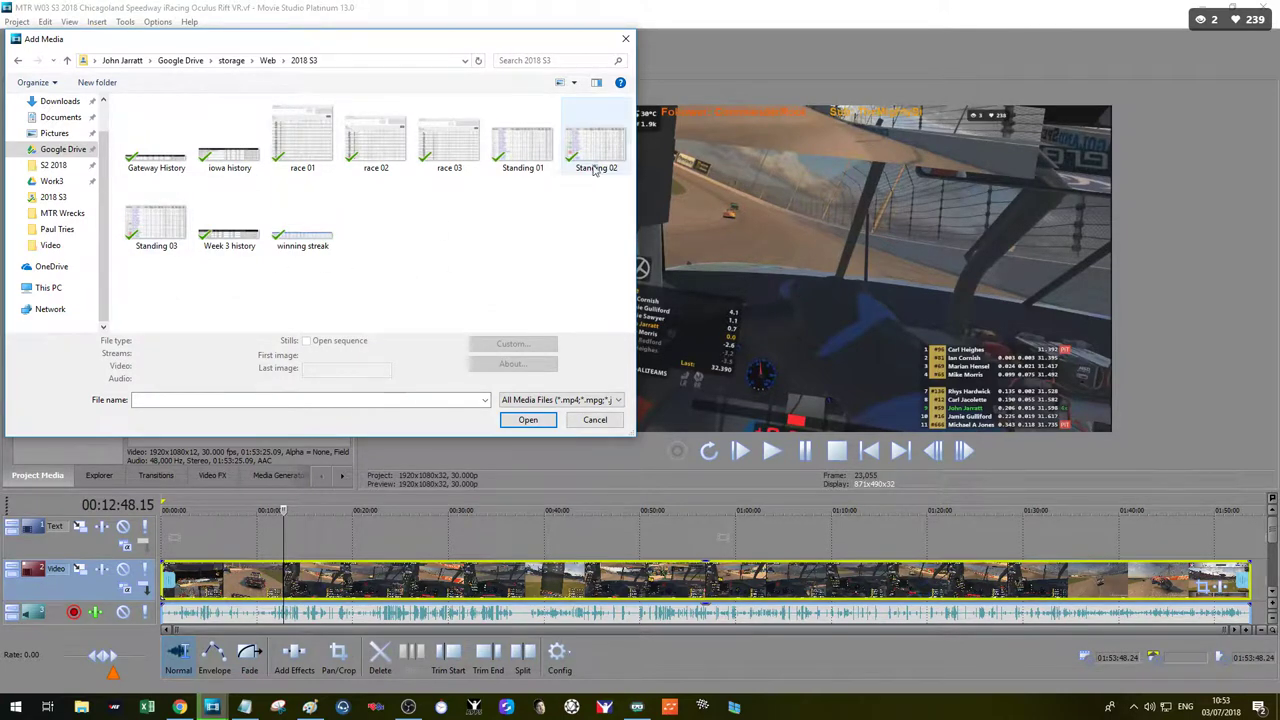
{"action": "left_click", "coordinate": [540, 424]}
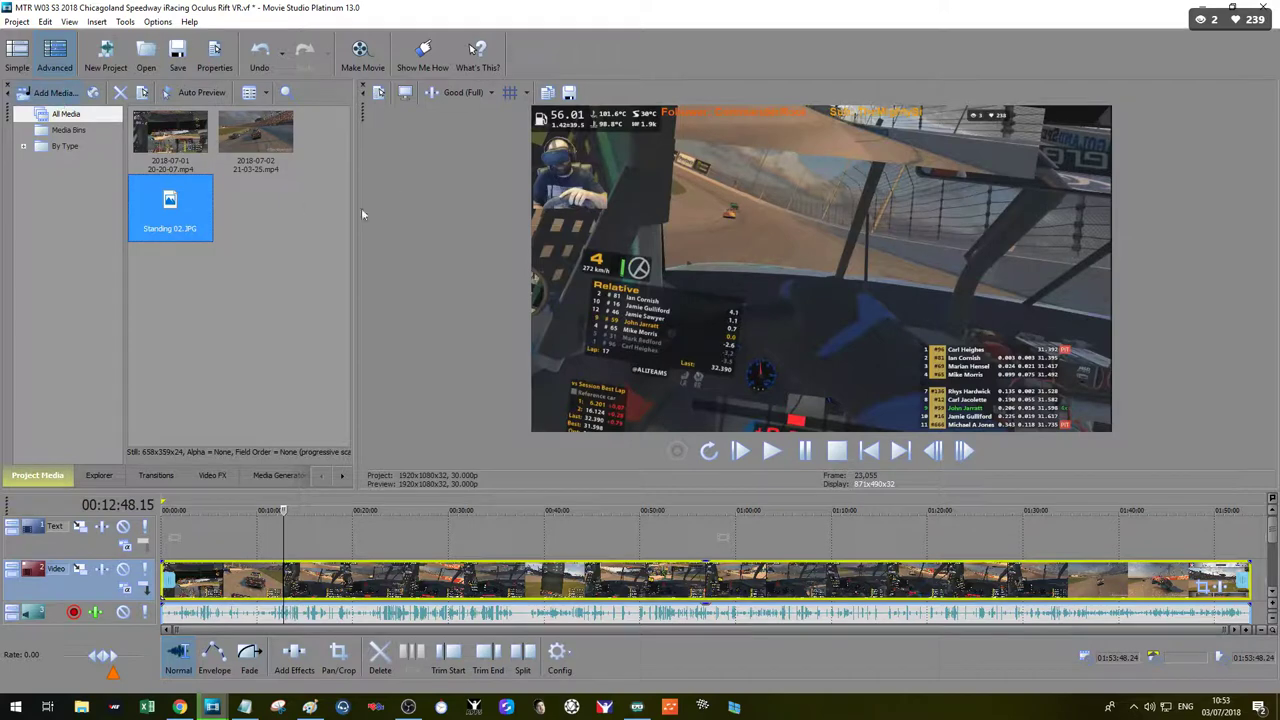
Step: Import the MyTurnRacingEnd2018 S3 image into the project media from Video > Output > Misc on drive D
{"action": "double_click", "coordinate": [288, 195]}
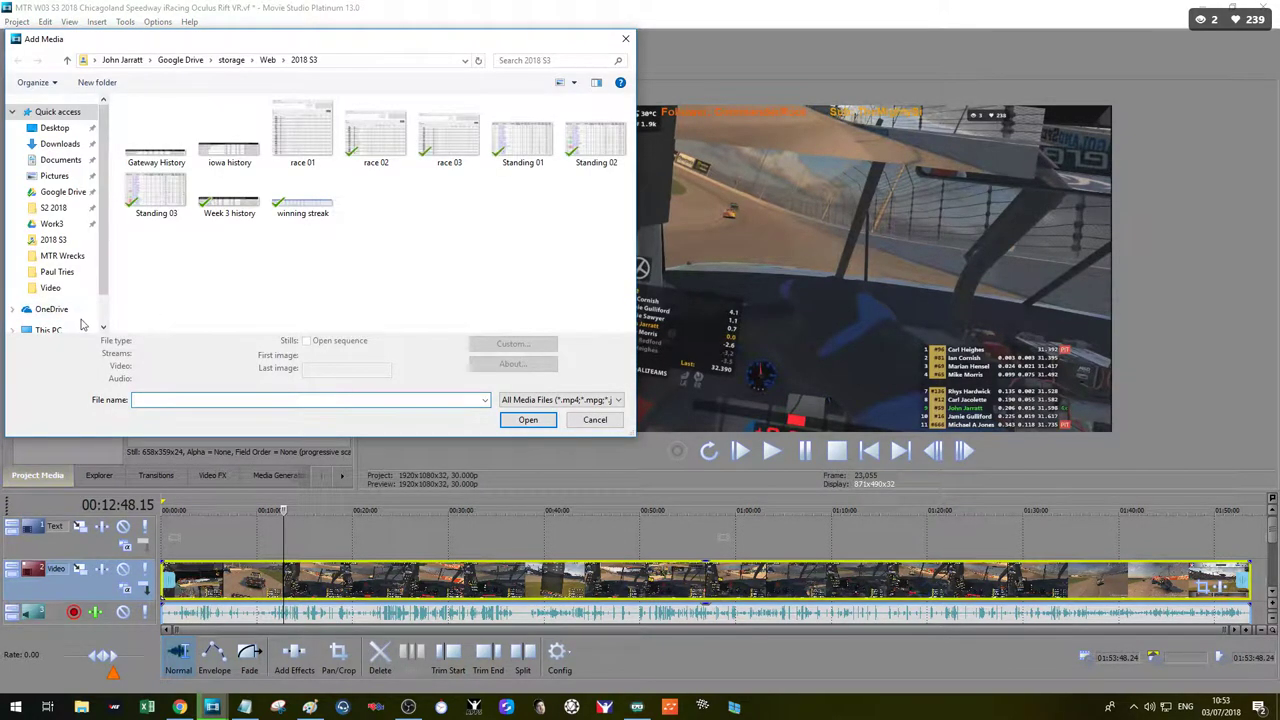
{"action": "left_click", "coordinate": [45, 330]}
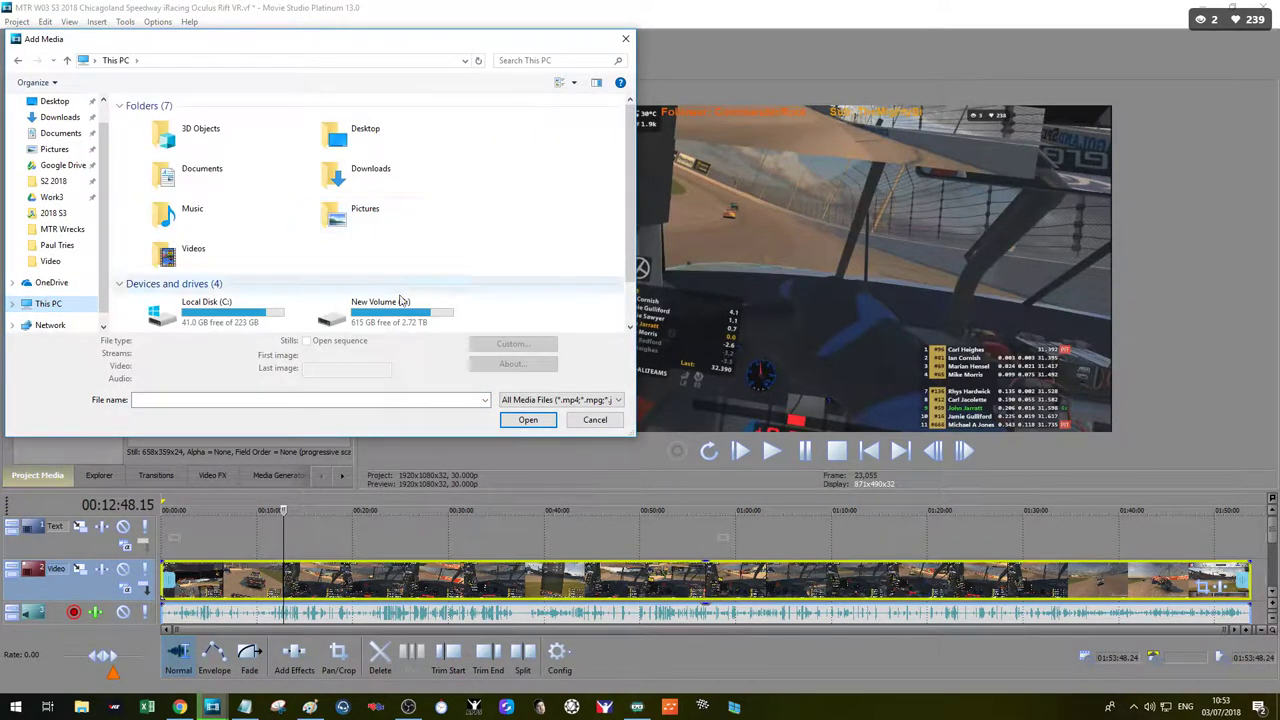
{"action": "double_click", "coordinate": [399, 302]}
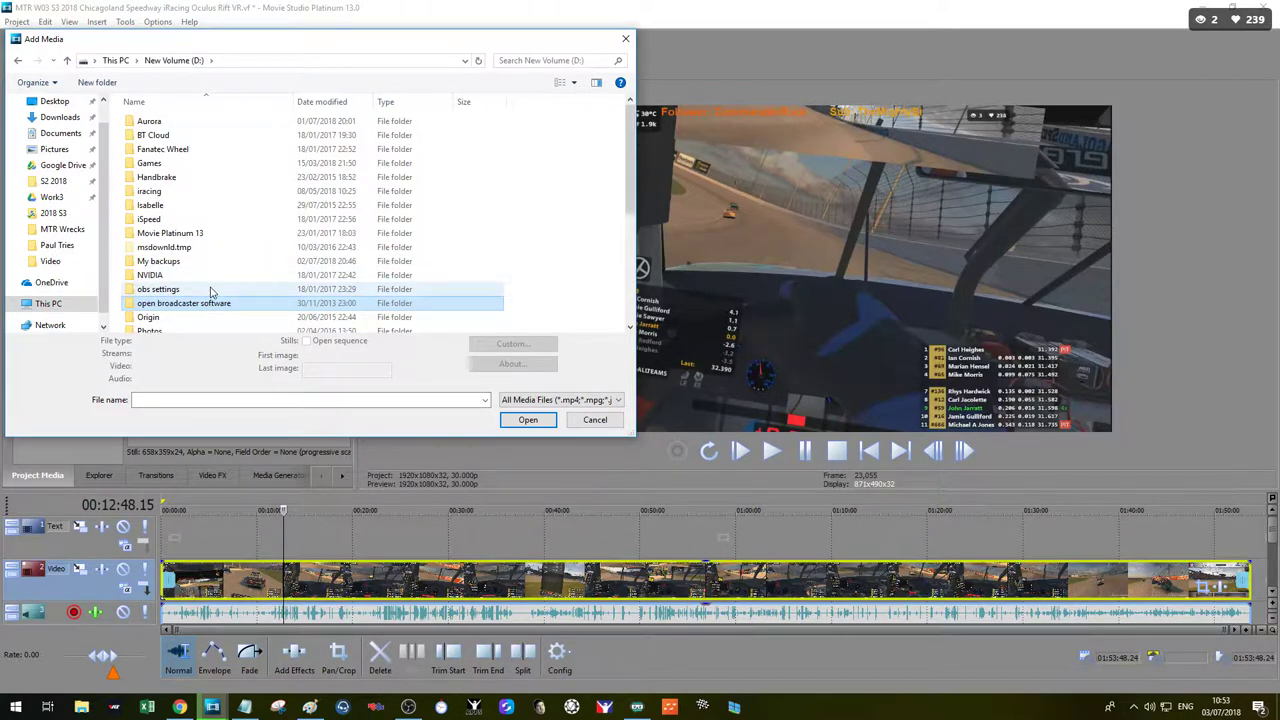
{"action": "scroll", "coordinate": [210, 291], "scroll_direction": "down", "scroll_amount": 5}
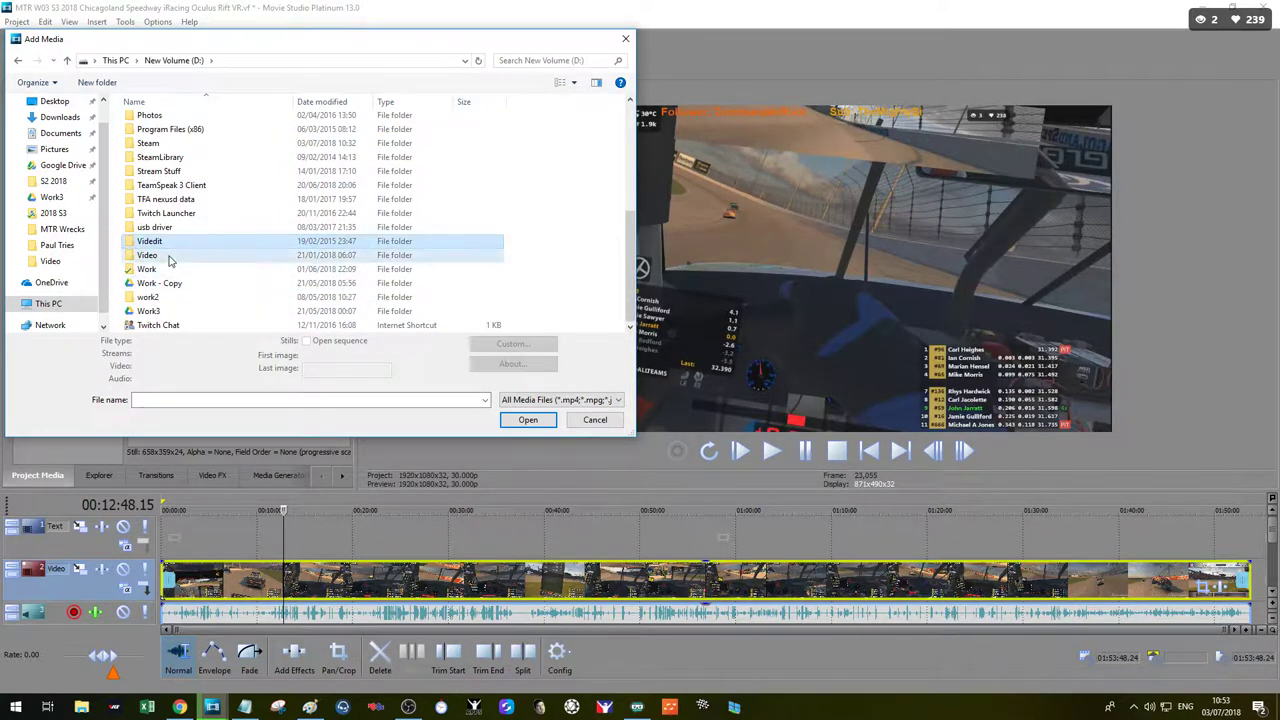
{"action": "double_click", "coordinate": [169, 256]}
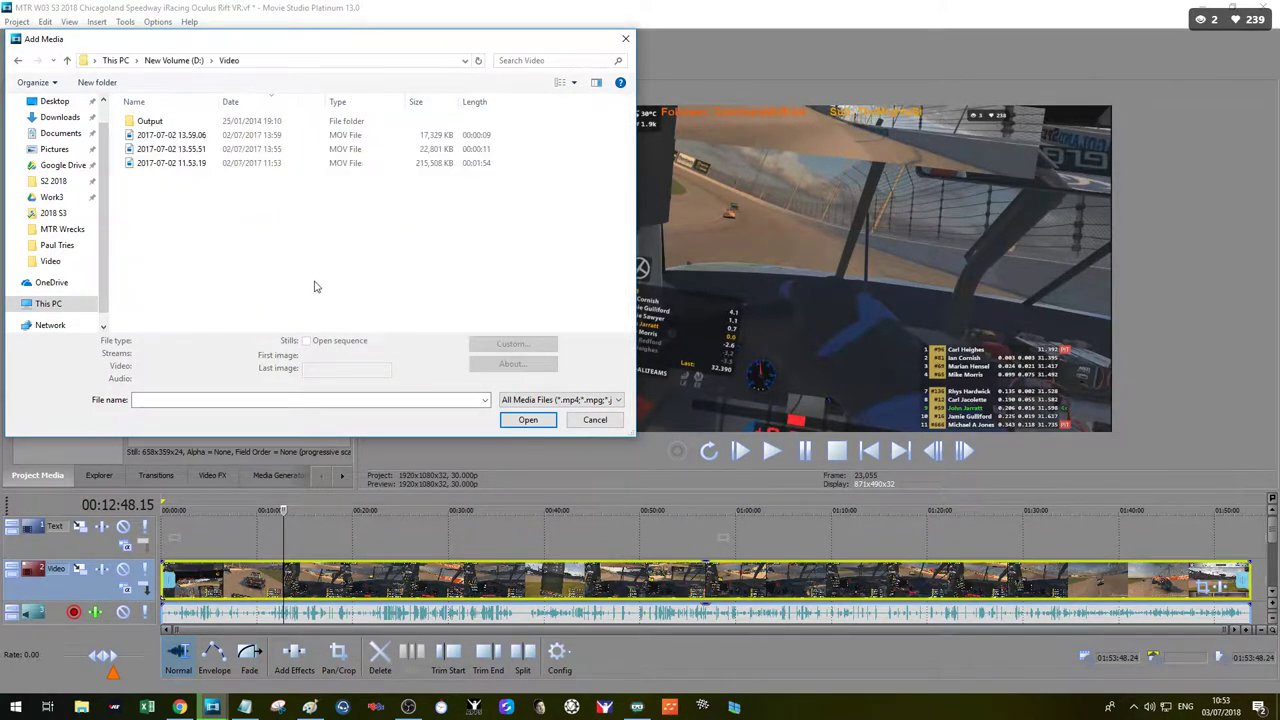
{"action": "double_click", "coordinate": [167, 121]}
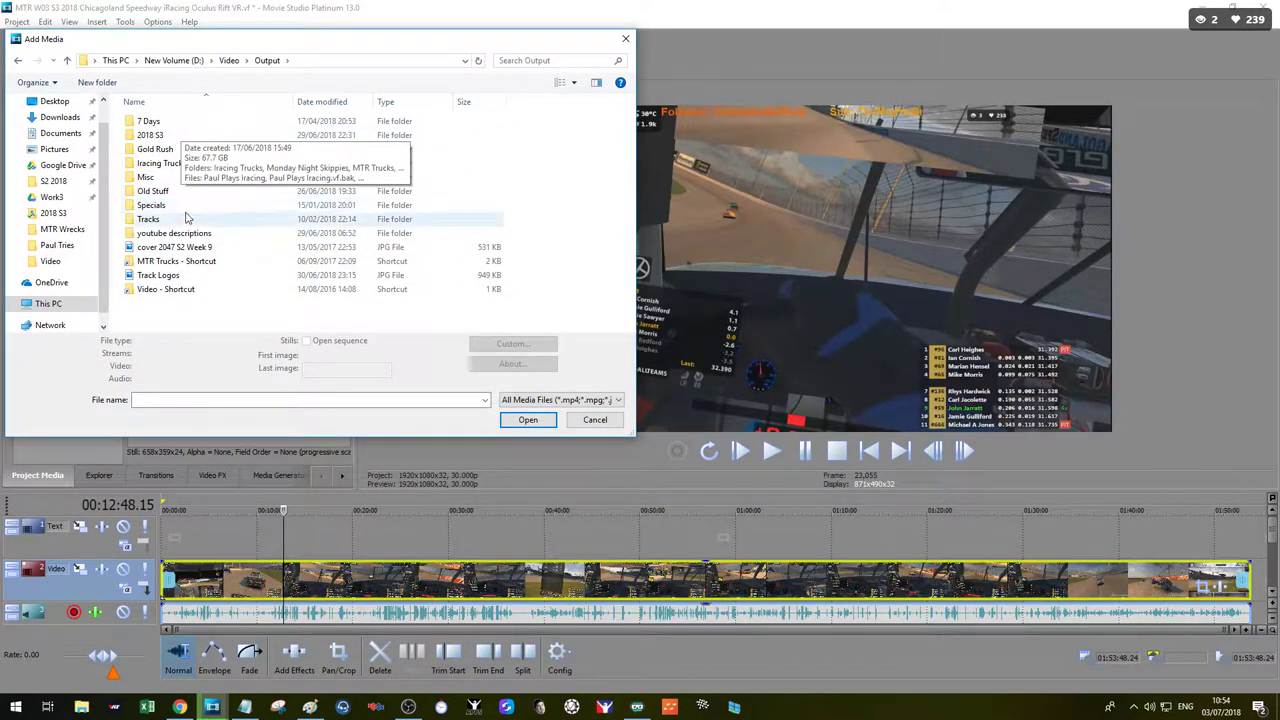
{"action": "double_click", "coordinate": [150, 177]}
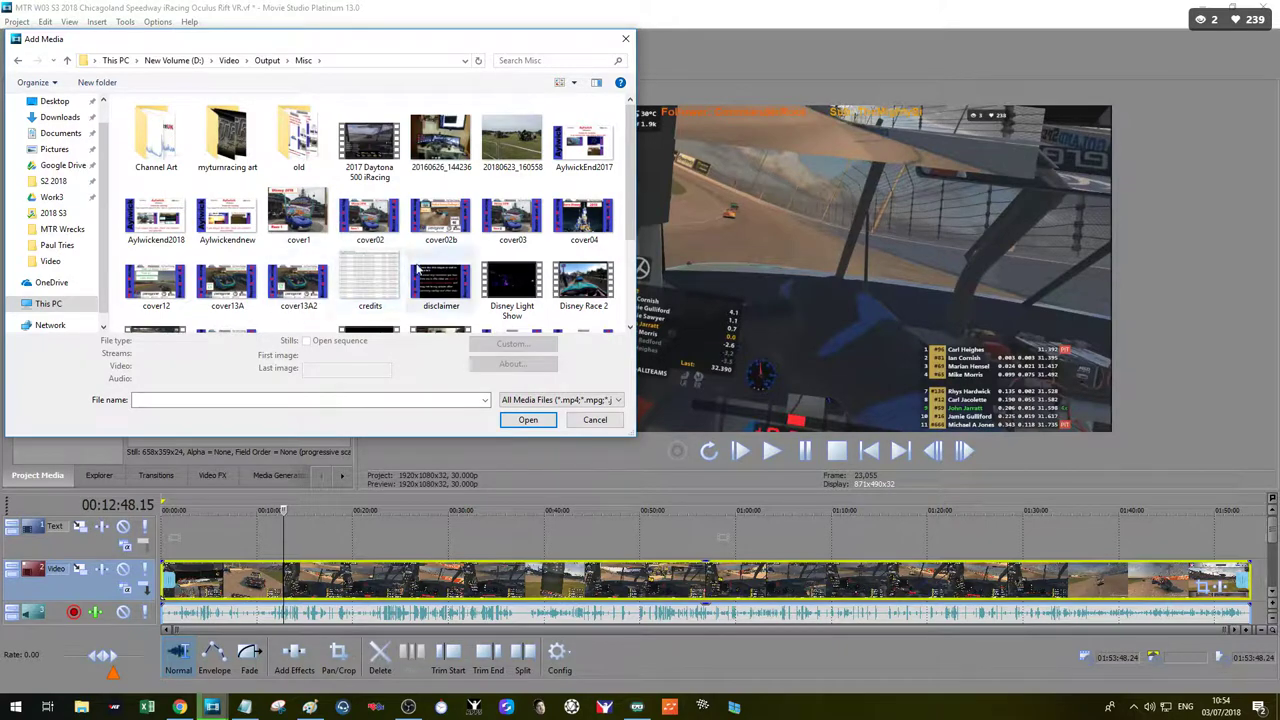
{"action": "scroll", "coordinate": [418, 268], "scroll_direction": "down", "scroll_amount": 5}
{"action": "double_click", "coordinate": [587, 212]}
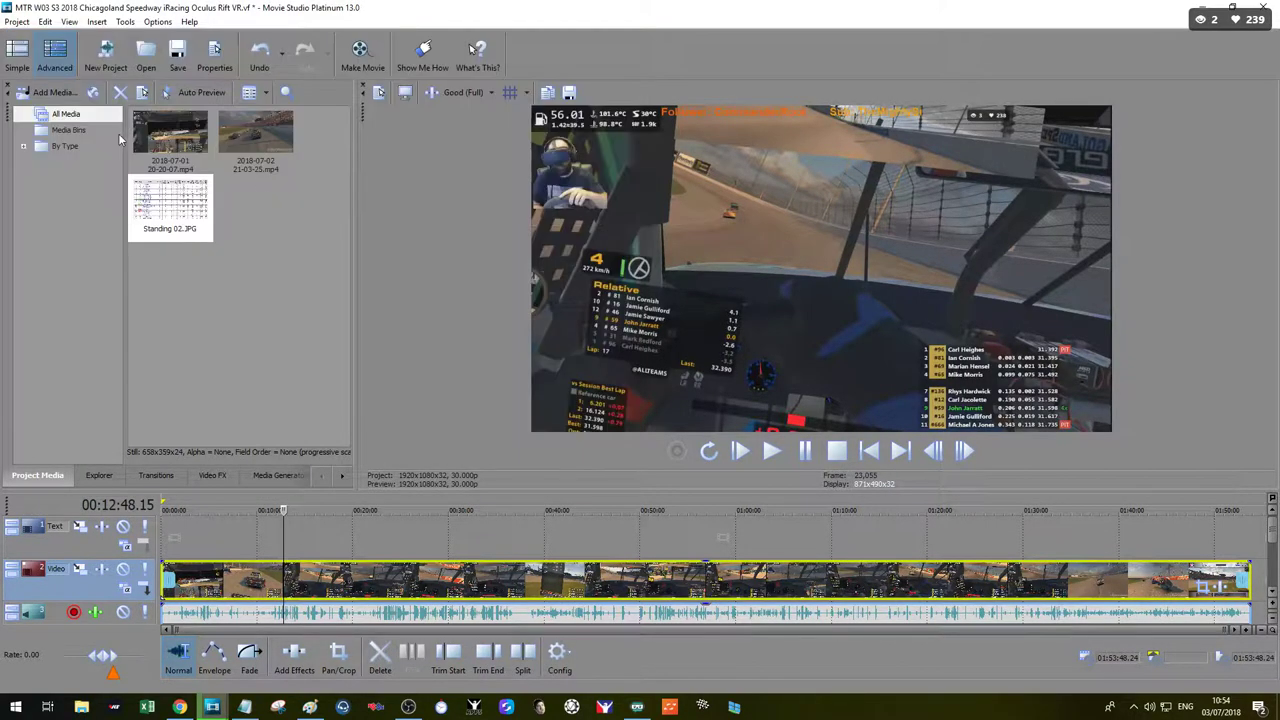
Step: Import the Chicagoland track map into the project media from the Tracks folder inside Output
{"action": "left_click", "coordinate": [43, 89]}
{"action": "double_click", "coordinate": [260, 268]}
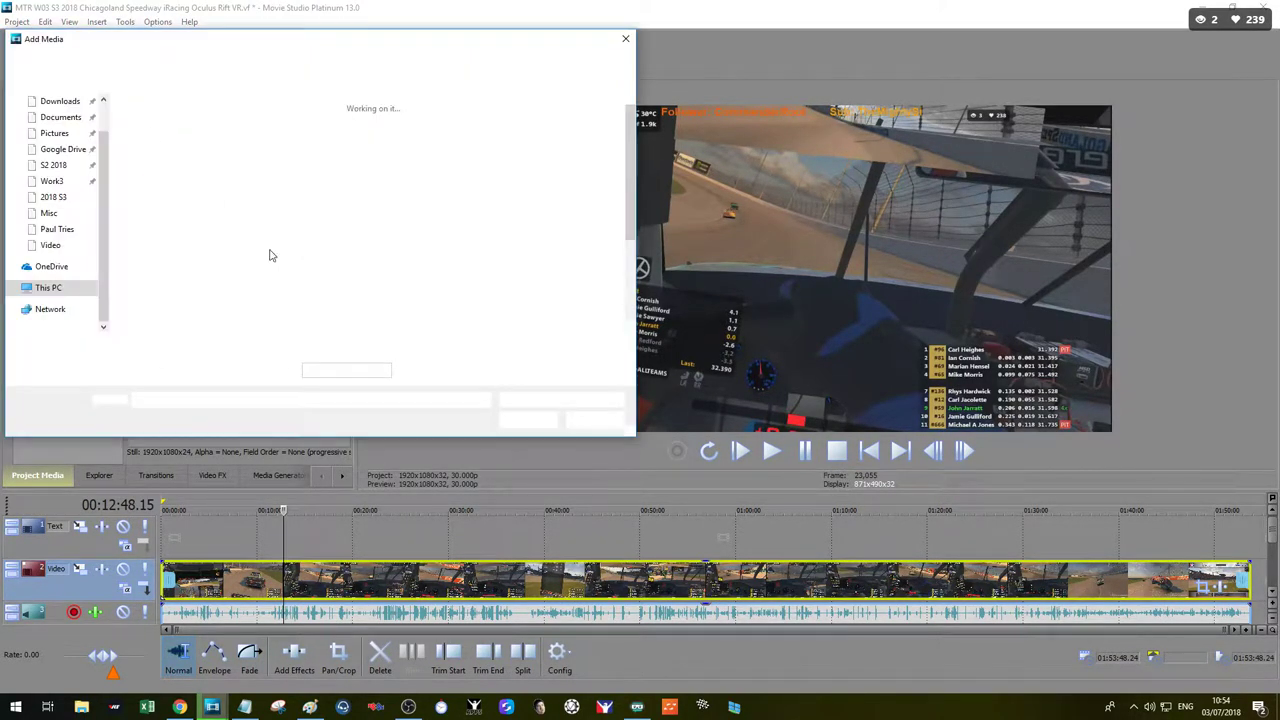
{"action": "scroll", "coordinate": [420, 265], "scroll_direction": "down", "scroll_amount": 5}
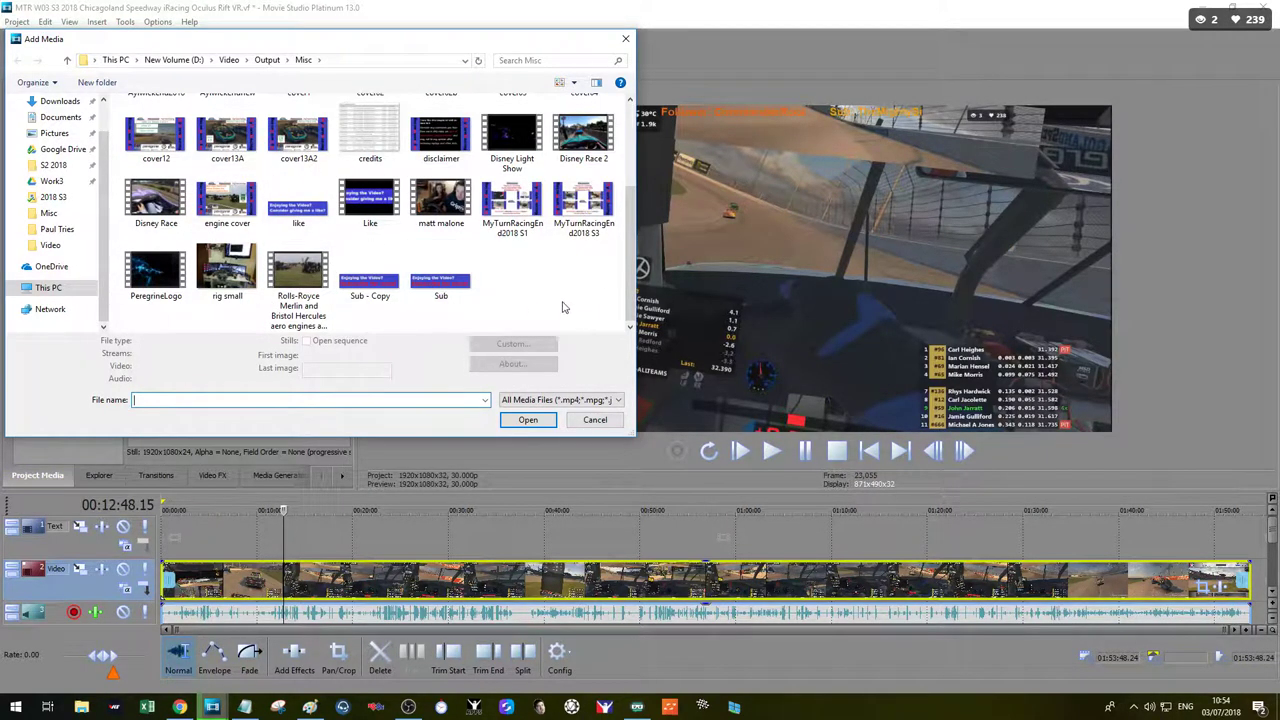
{"action": "scroll", "coordinate": [562, 307], "scroll_direction": "up", "scroll_amount": 5}
{"action": "left_click", "coordinate": [267, 60]}
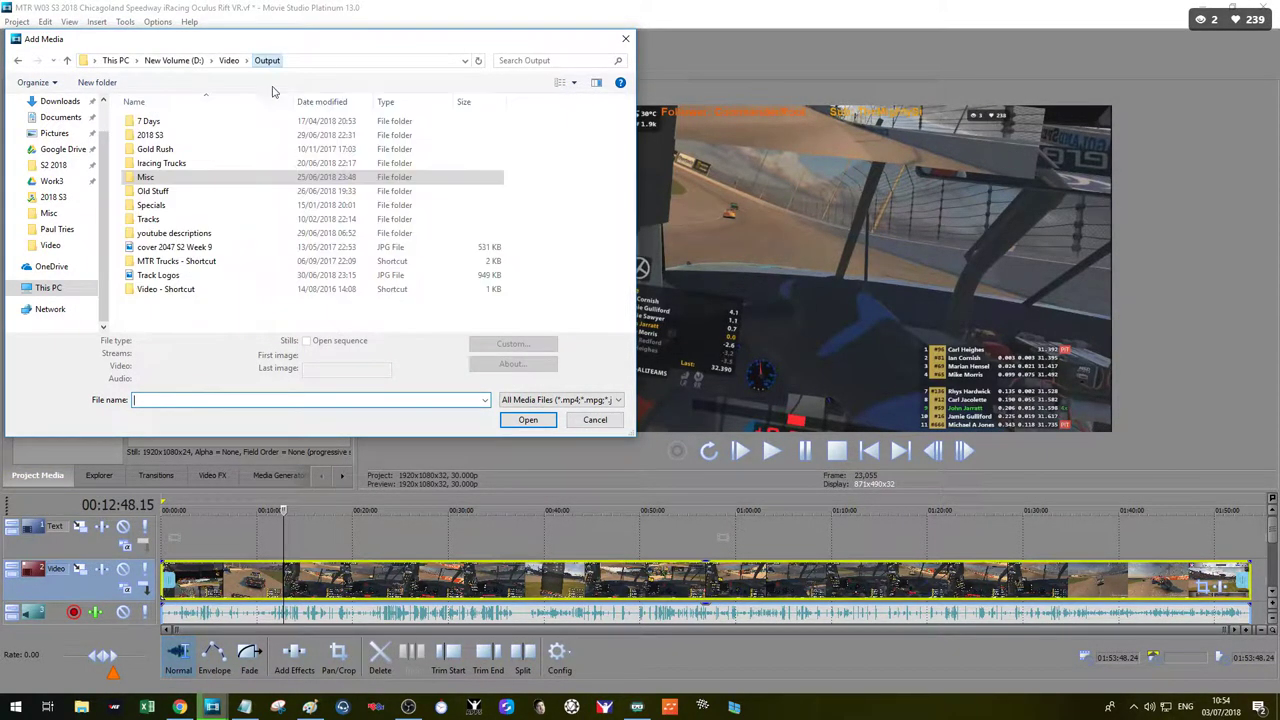
{"action": "double_click", "coordinate": [368, 219]}
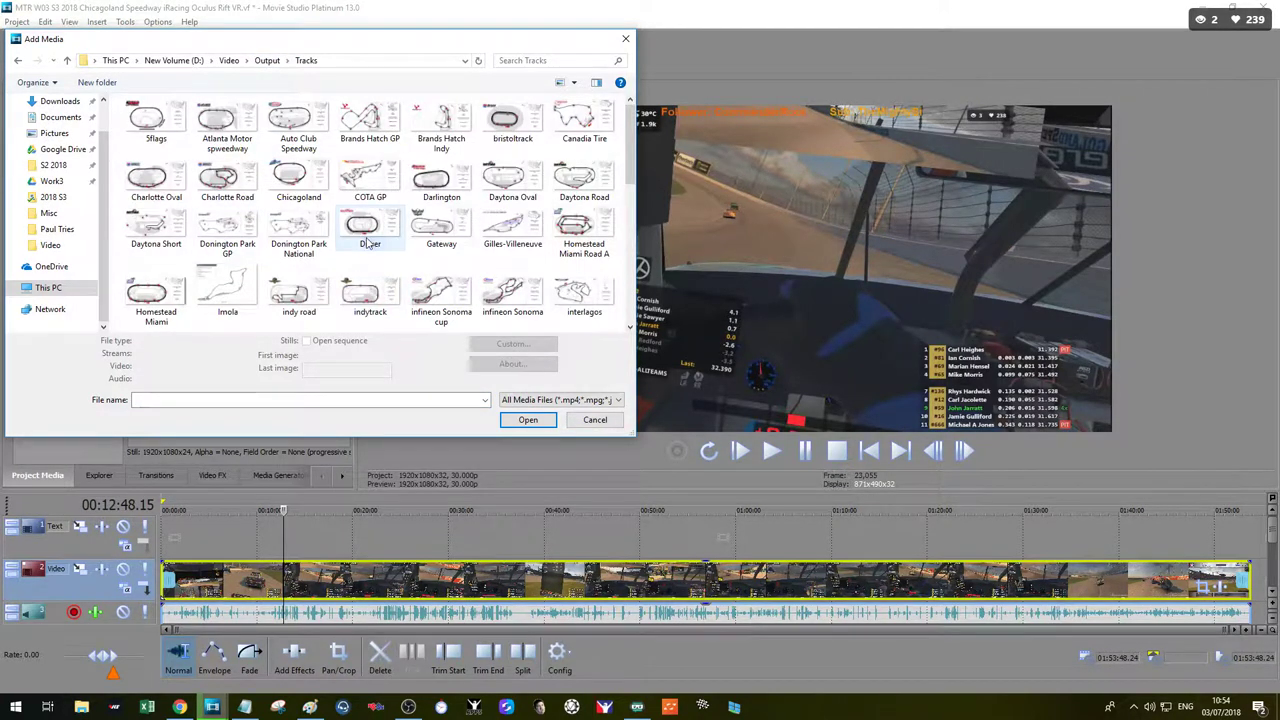
{"action": "left_click", "coordinate": [367, 242]}
{"action": "key", "text": "c"}
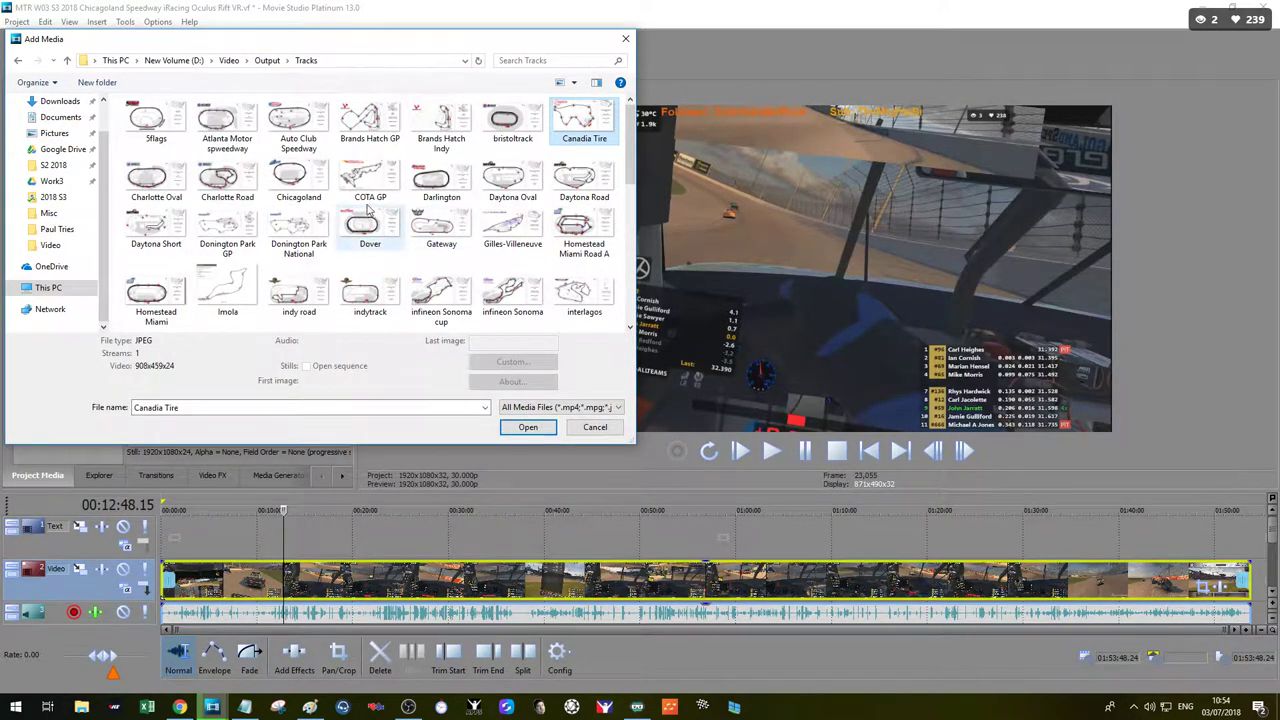
{"action": "double_click", "coordinate": [298, 180]}
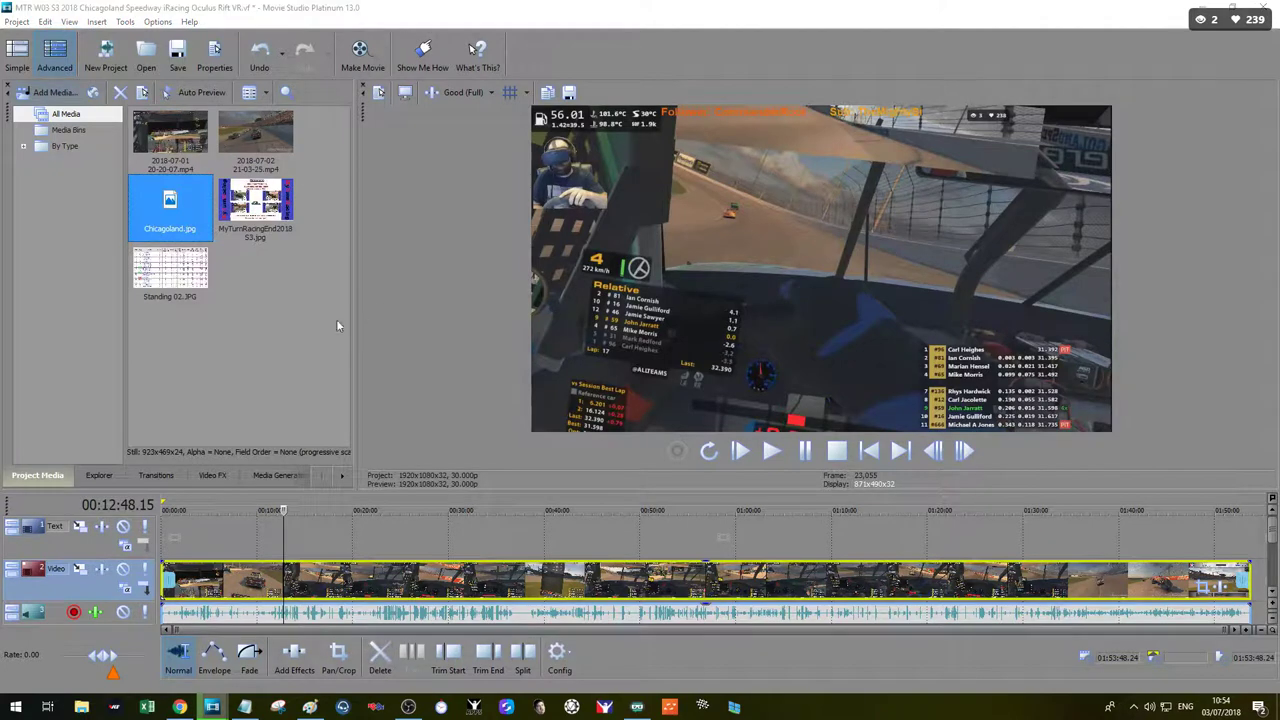
Step: Find coverA in the Output > 2018 S3 > MTR Trucks folder while adding media and open it for editing in Paint
{"action": "left_click", "coordinate": [54, 92]}
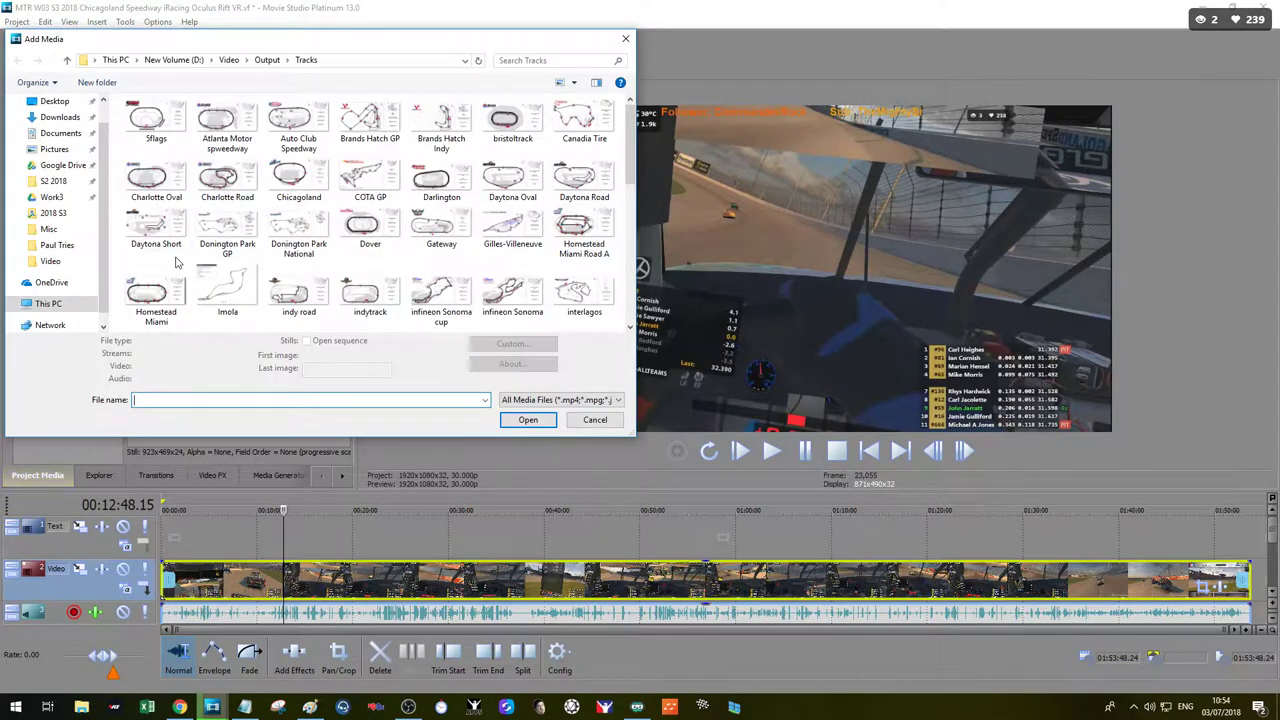
{"action": "left_click", "coordinate": [268, 60]}
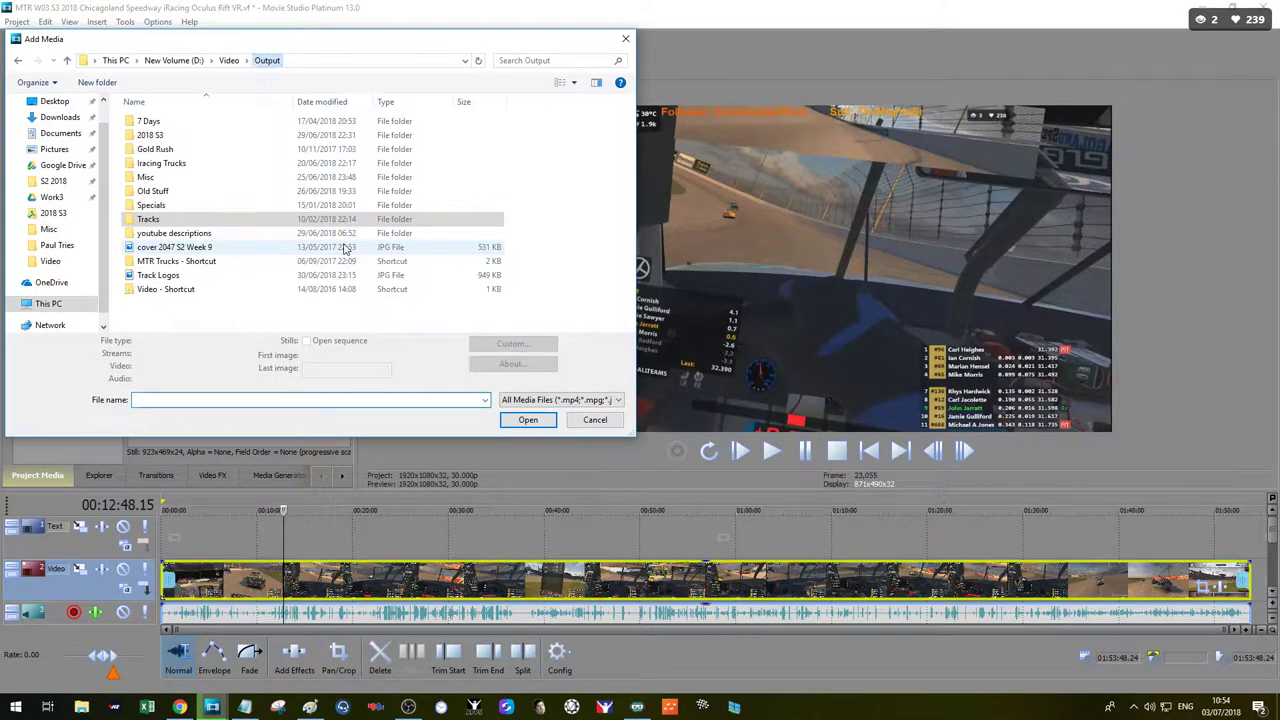
{"action": "double_click", "coordinate": [185, 137]}
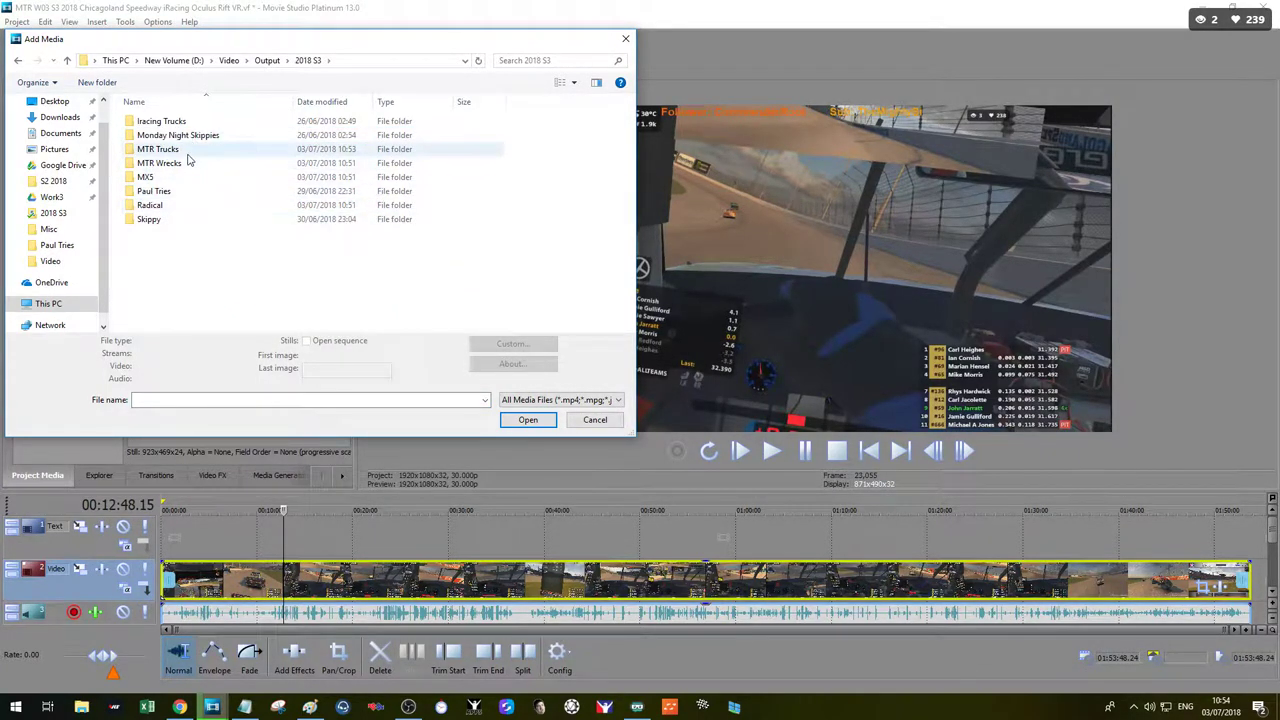
{"action": "double_click", "coordinate": [186, 152]}
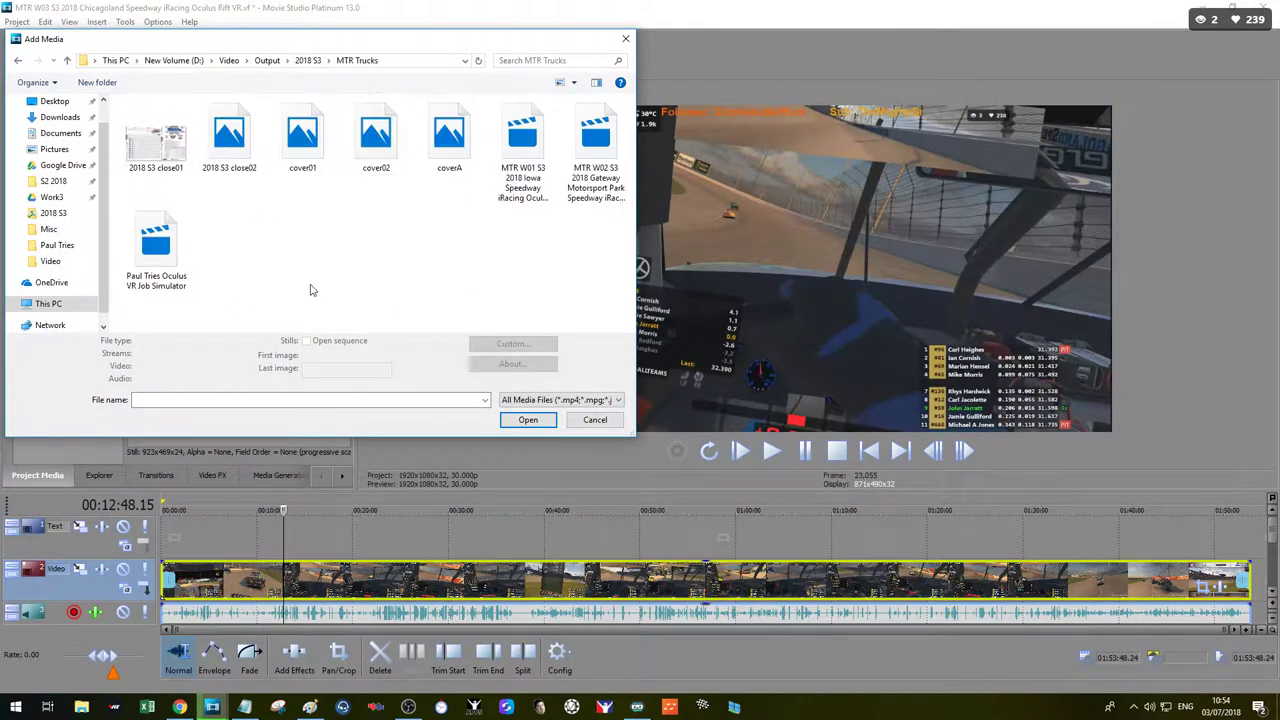
{"action": "left_click", "coordinate": [446, 150]}
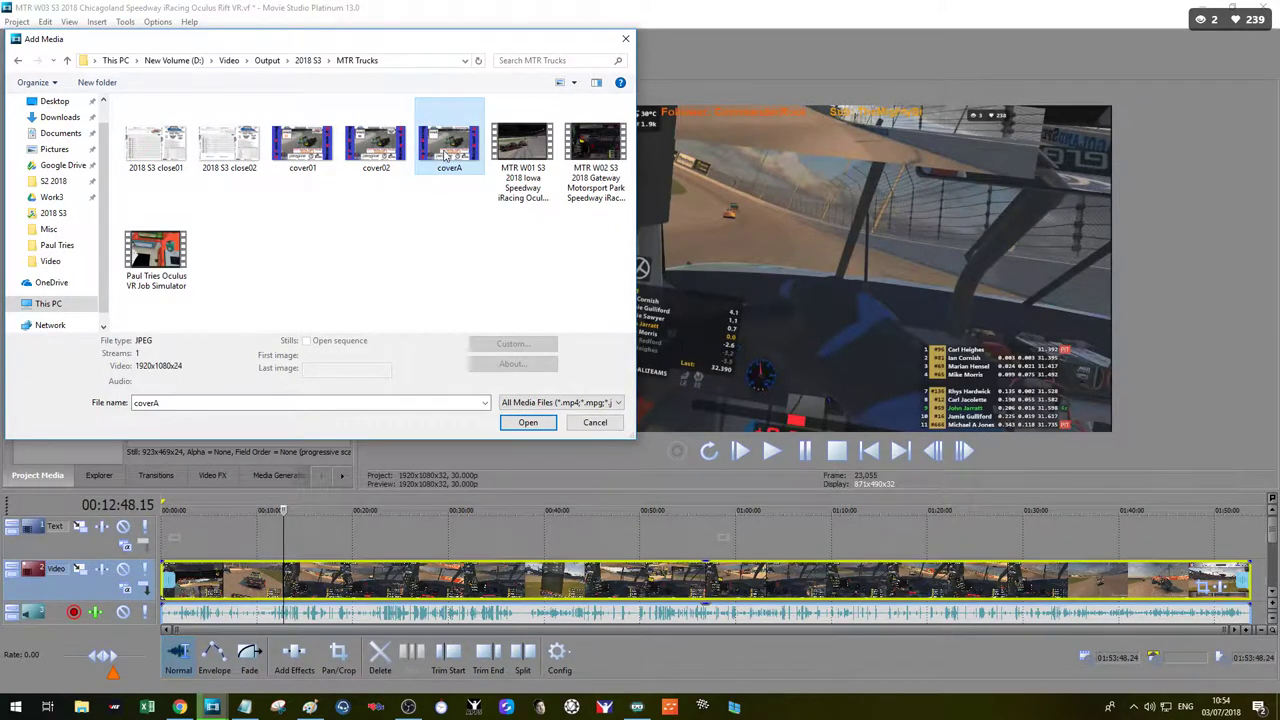
{"action": "right_click", "coordinate": [443, 151]}
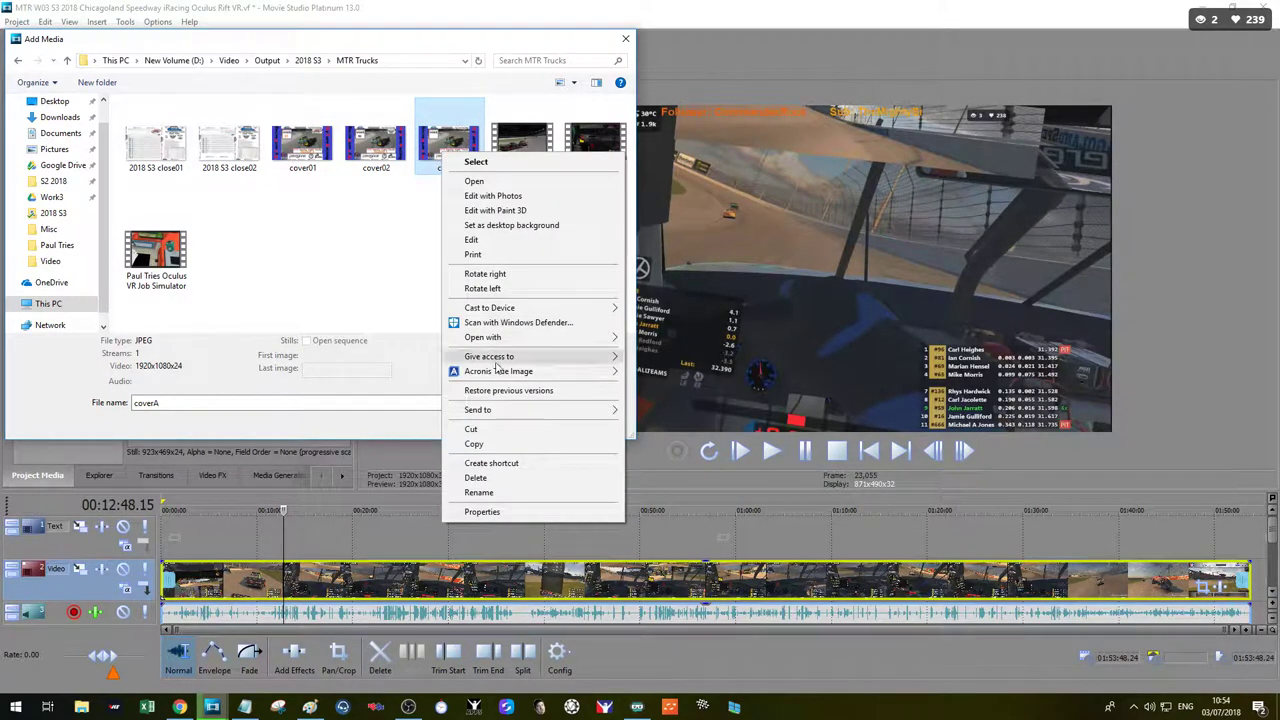
{"action": "left_click", "coordinate": [482, 242]}
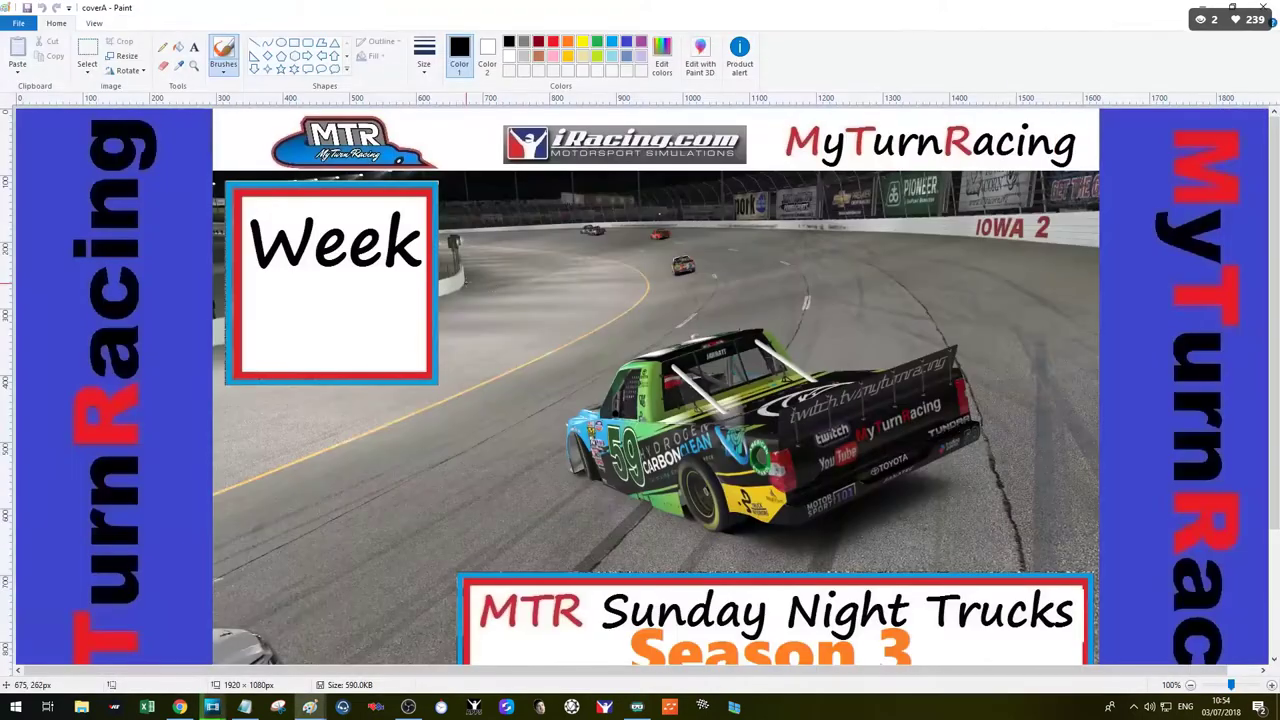
Step: Add the bold black text "03" below the word Week in the cover's white box
{"action": "left_click", "coordinate": [195, 49]}
{"action": "left_click", "coordinate": [285, 296]}
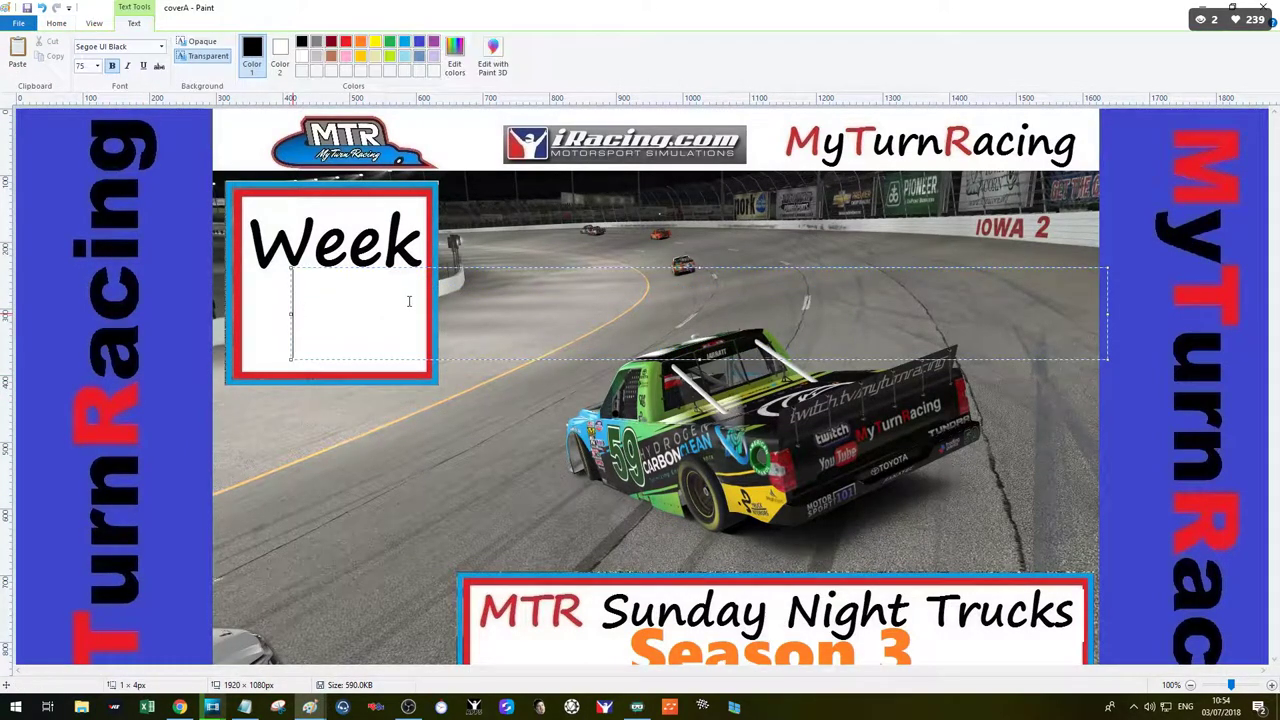
{"action": "type", "text": "03"}
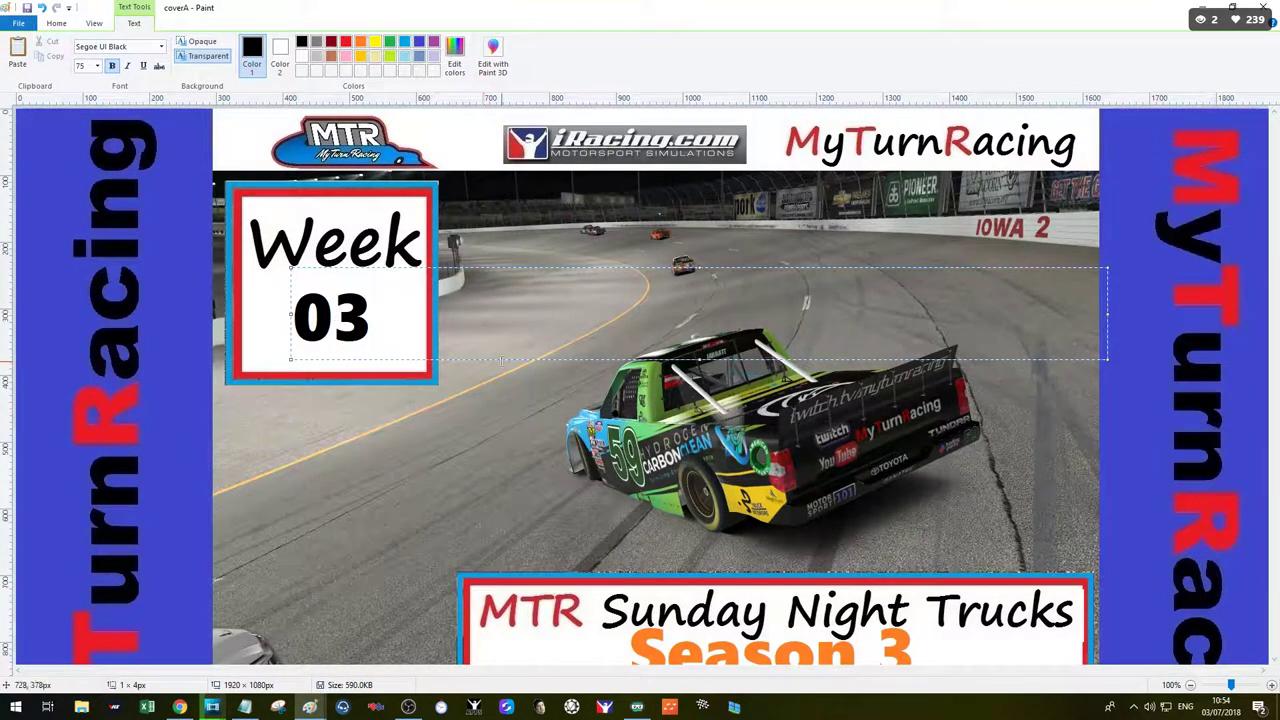
{"action": "left_click", "coordinate": [501, 361]}
{"action": "scroll", "coordinate": [862, 436], "scroll_direction": "down", "scroll_amount": 3}
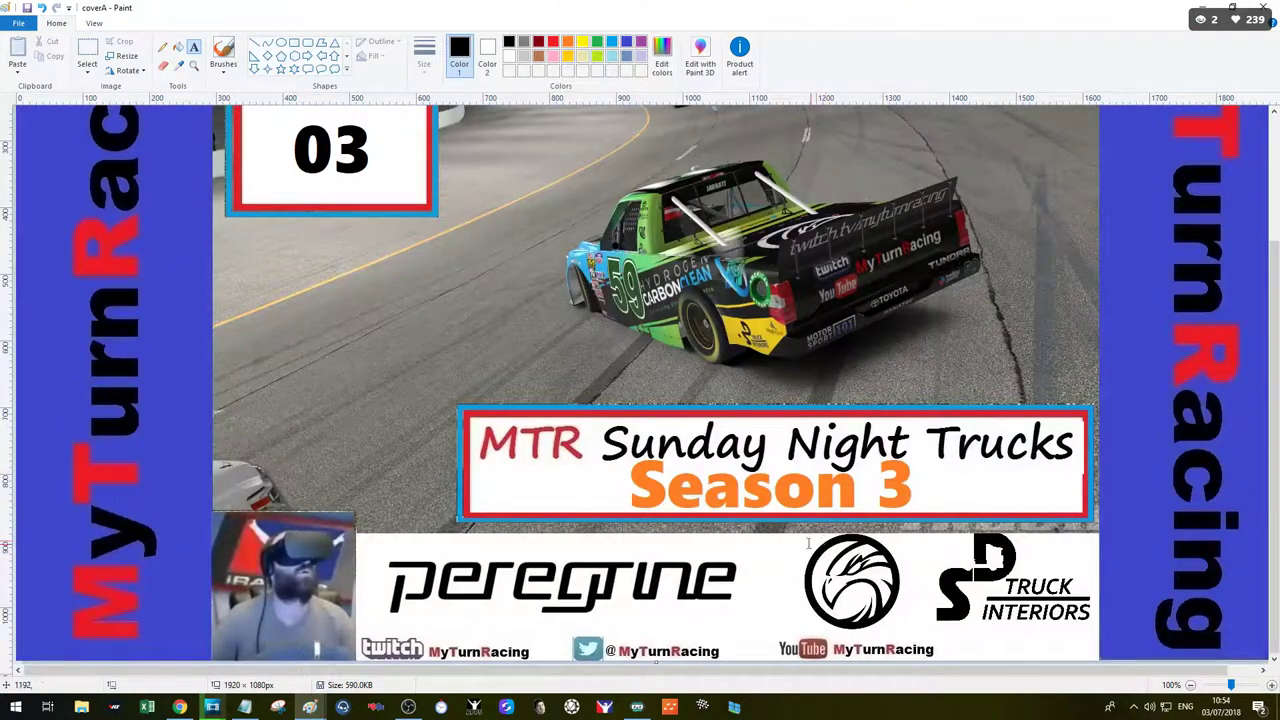
{"action": "scroll", "coordinate": [800, 538], "scroll_direction": "up", "scroll_amount": 3}
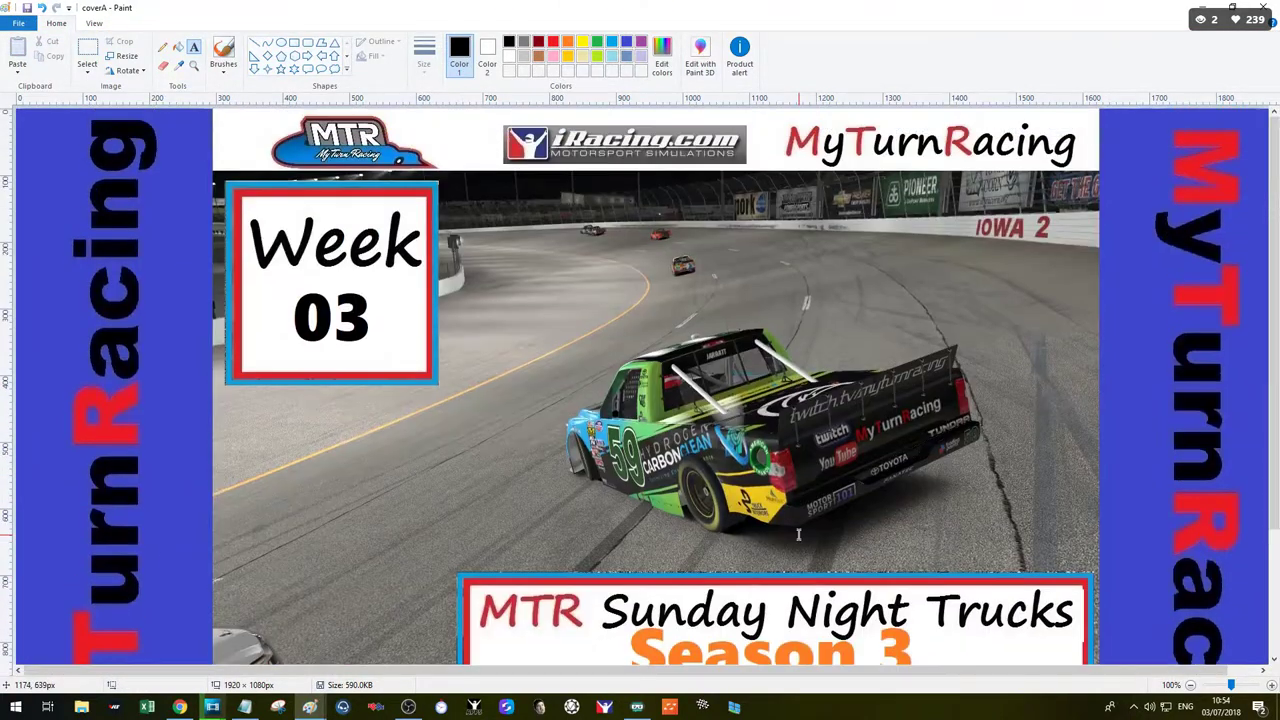
{"action": "right_click", "coordinate": [312, 707]}
{"action": "left_click", "coordinate": [260, 636]}
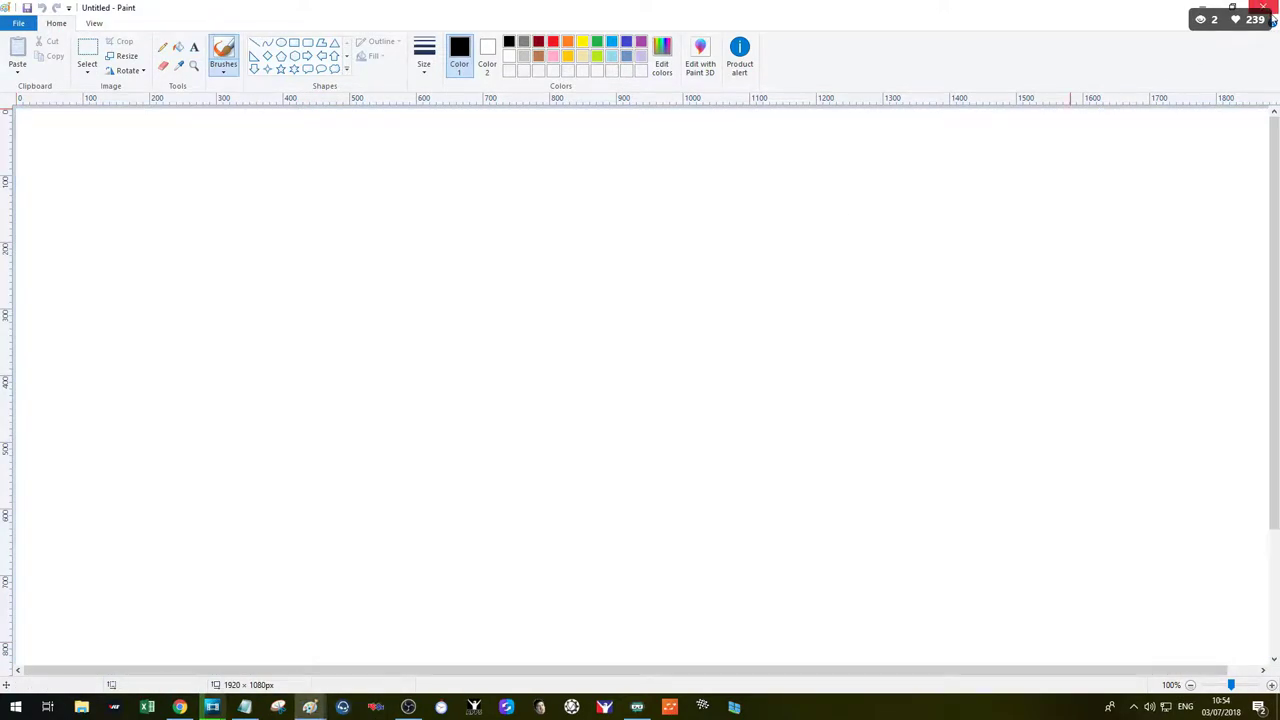
{"action": "left_click", "coordinate": [1273, 20]}
Step: Place the Chicagoland Speedway logo from the Track Logos image in the upper-right corner of the cover's race picture
{"action": "mouse_move", "coordinate": [310, 705]}
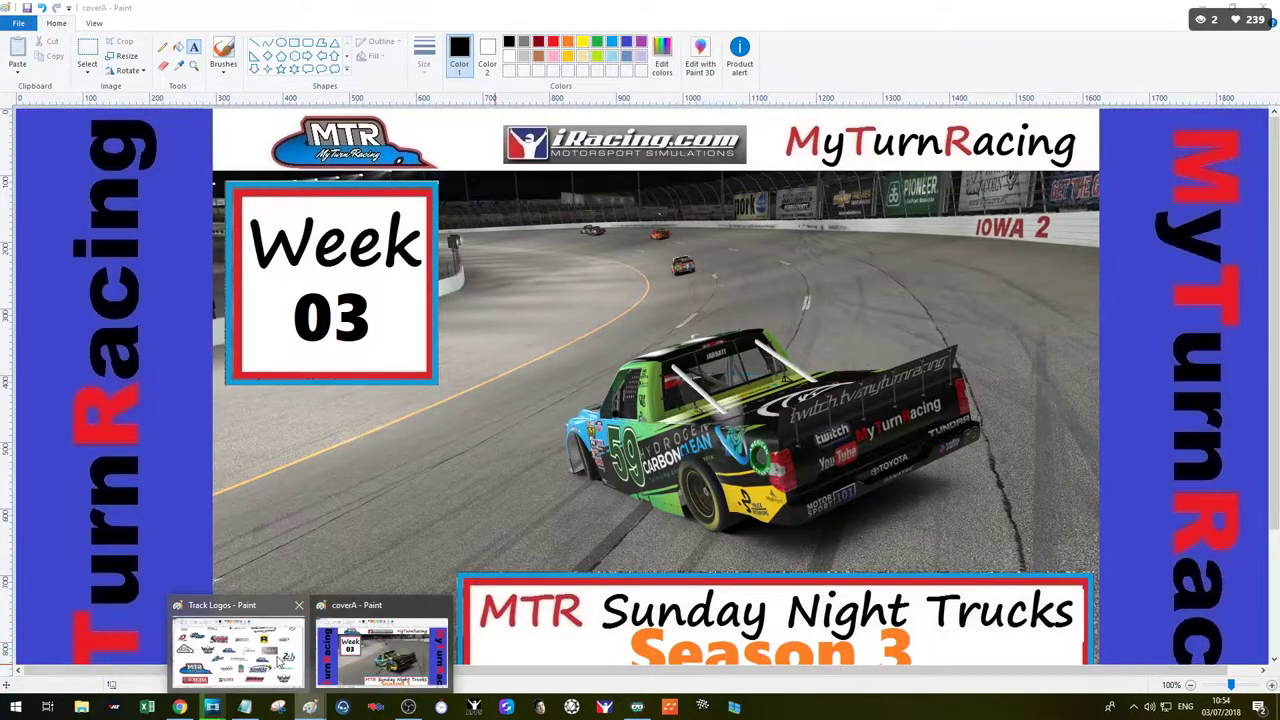
{"action": "left_click", "coordinate": [237, 650]}
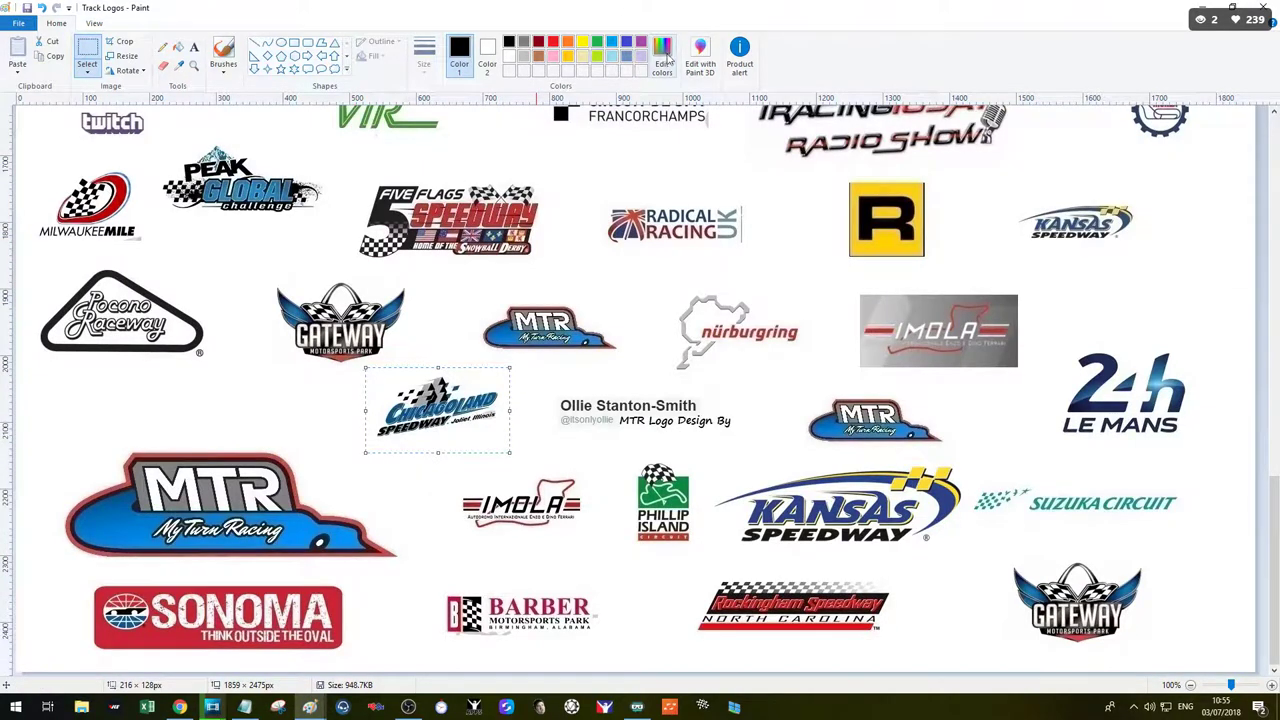
{"action": "left_click", "coordinate": [1268, 8]}
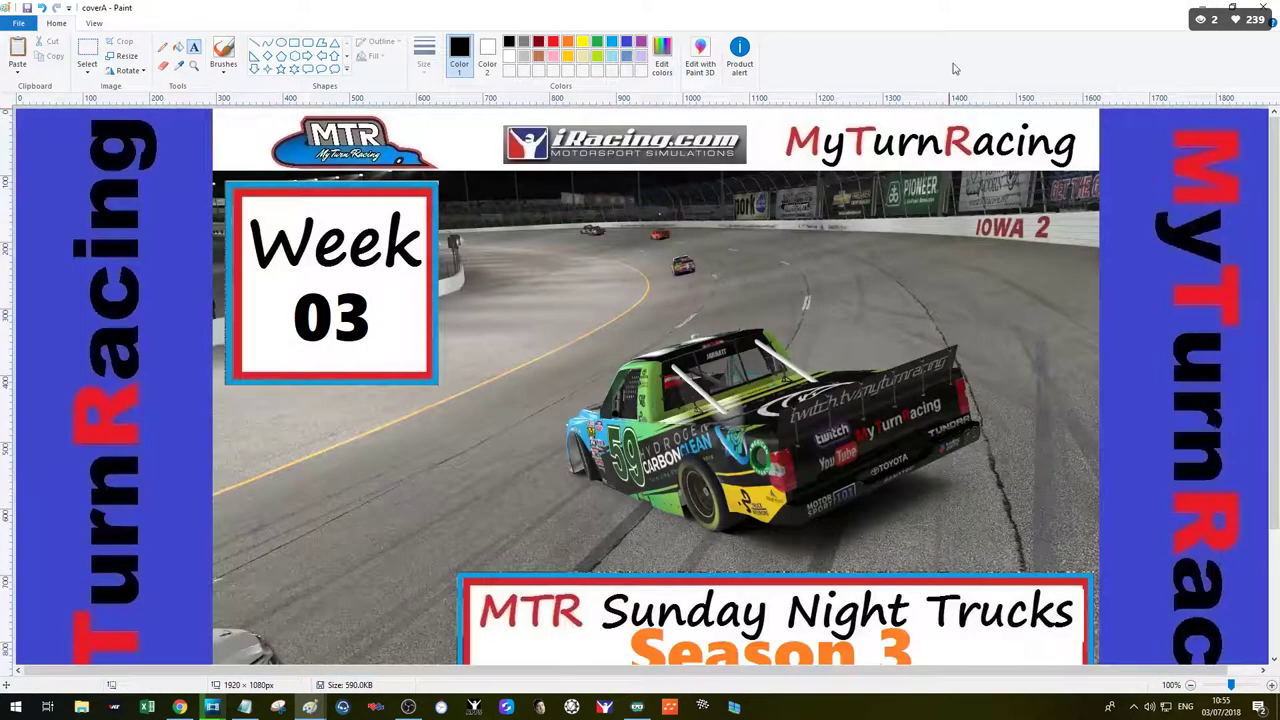
{"action": "key", "text": "ctrl+v"}
{"action": "left_click_drag", "start_coordinate": [128, 170], "coordinate": [1037, 244]}
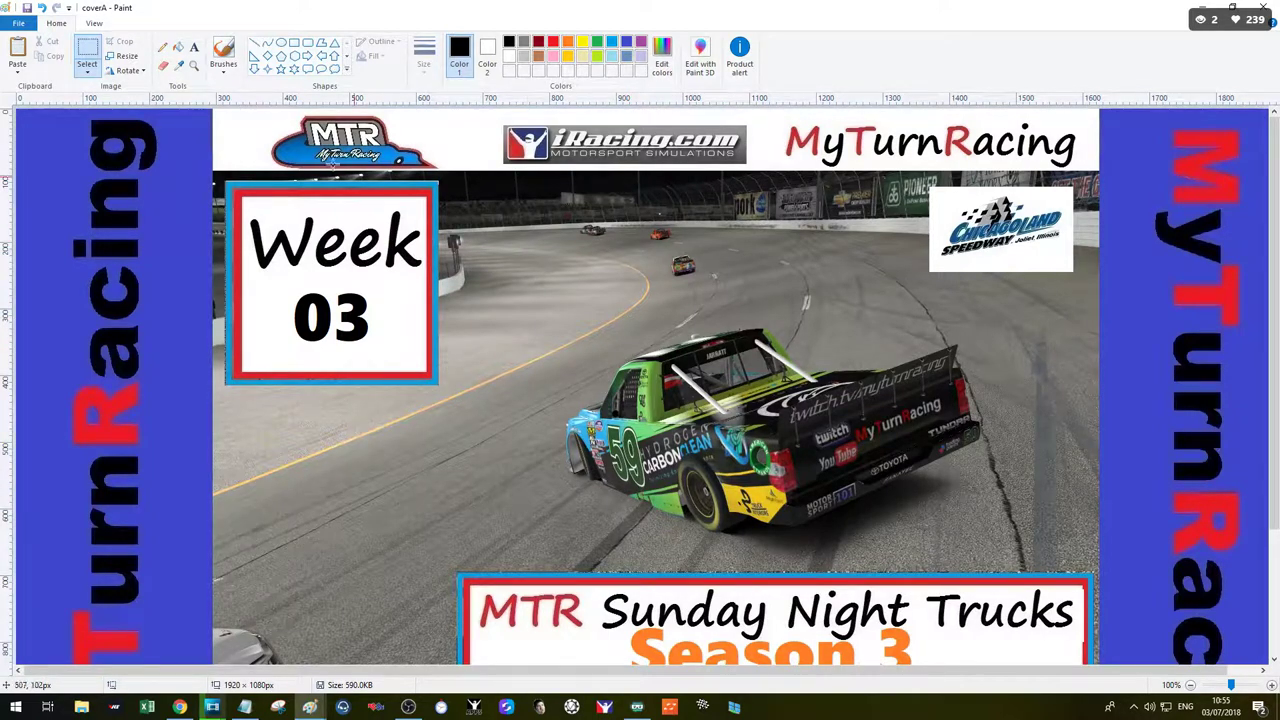
Step: Save the cover as a JPEG picture named cover03 in the 2018 S3 > MTR Trucks folder
{"action": "left_click", "coordinate": [19, 22]}
{"action": "mouse_move", "coordinate": [60, 137]}
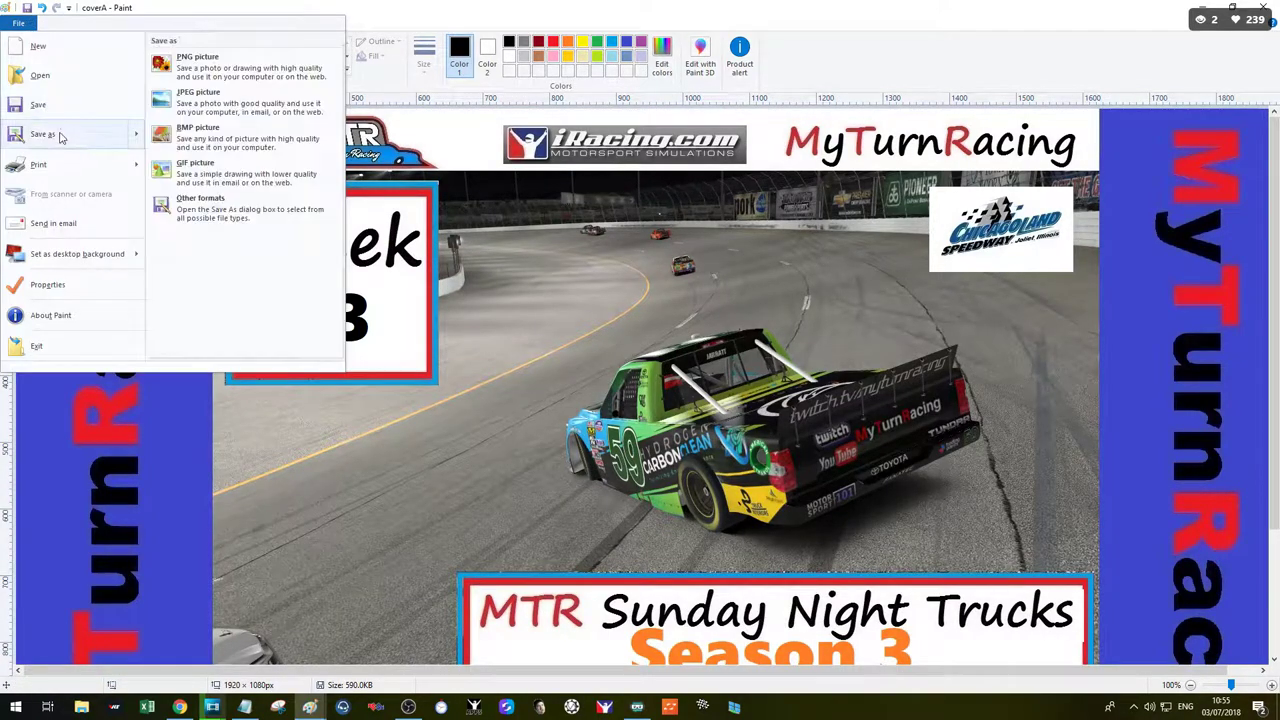
{"action": "left_click", "coordinate": [198, 97]}
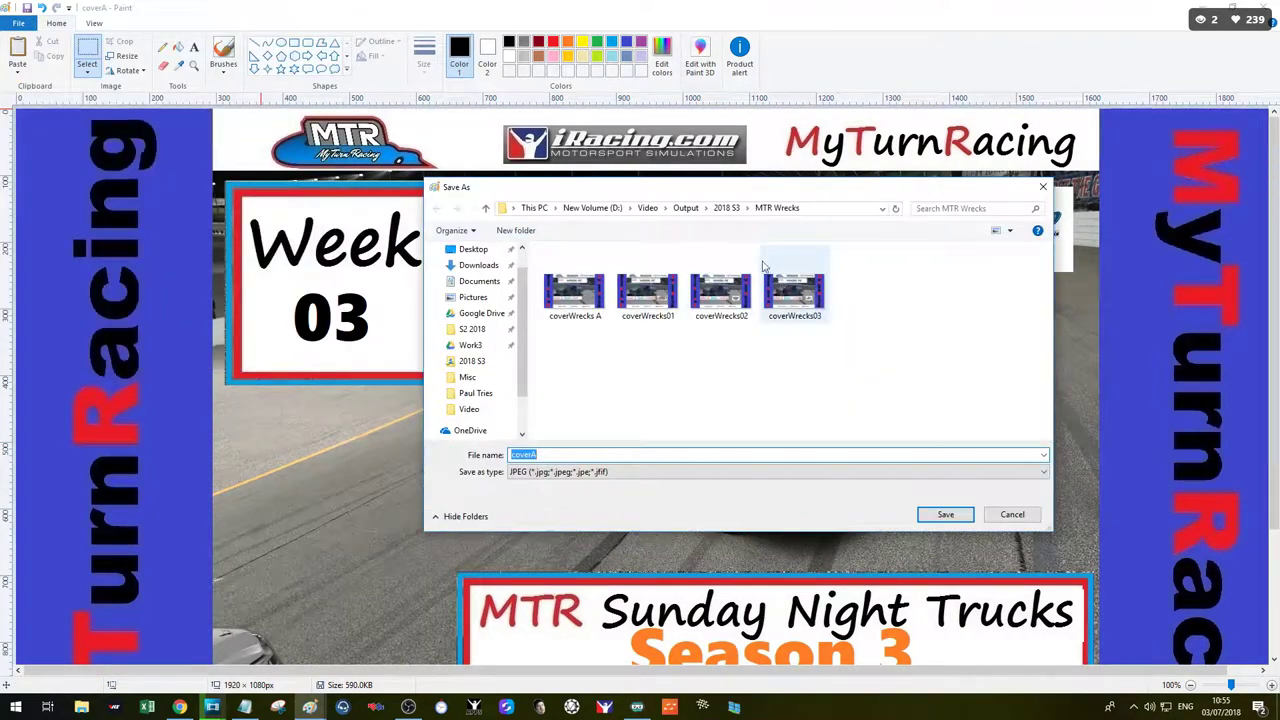
{"action": "left_click", "coordinate": [726, 208]}
{"action": "double_click", "coordinate": [651, 298]}
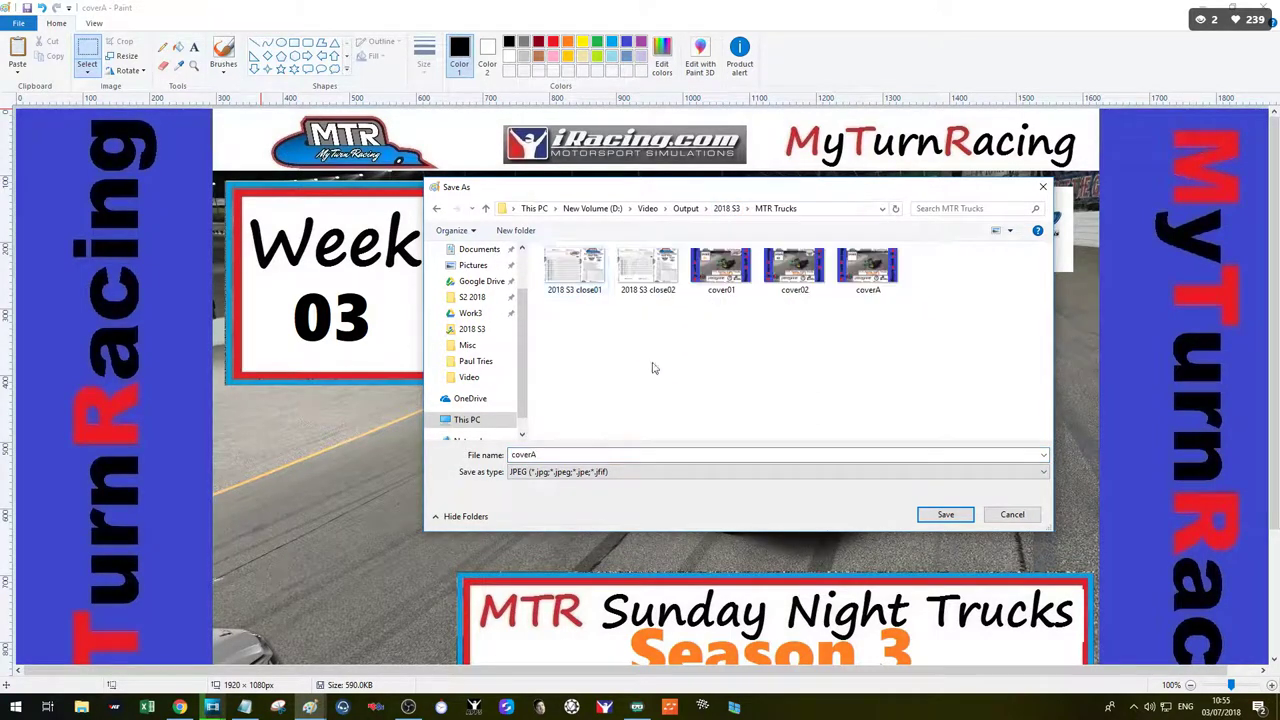
{"action": "left_click", "coordinate": [792, 282]}
{"action": "left_click", "coordinate": [608, 454]}
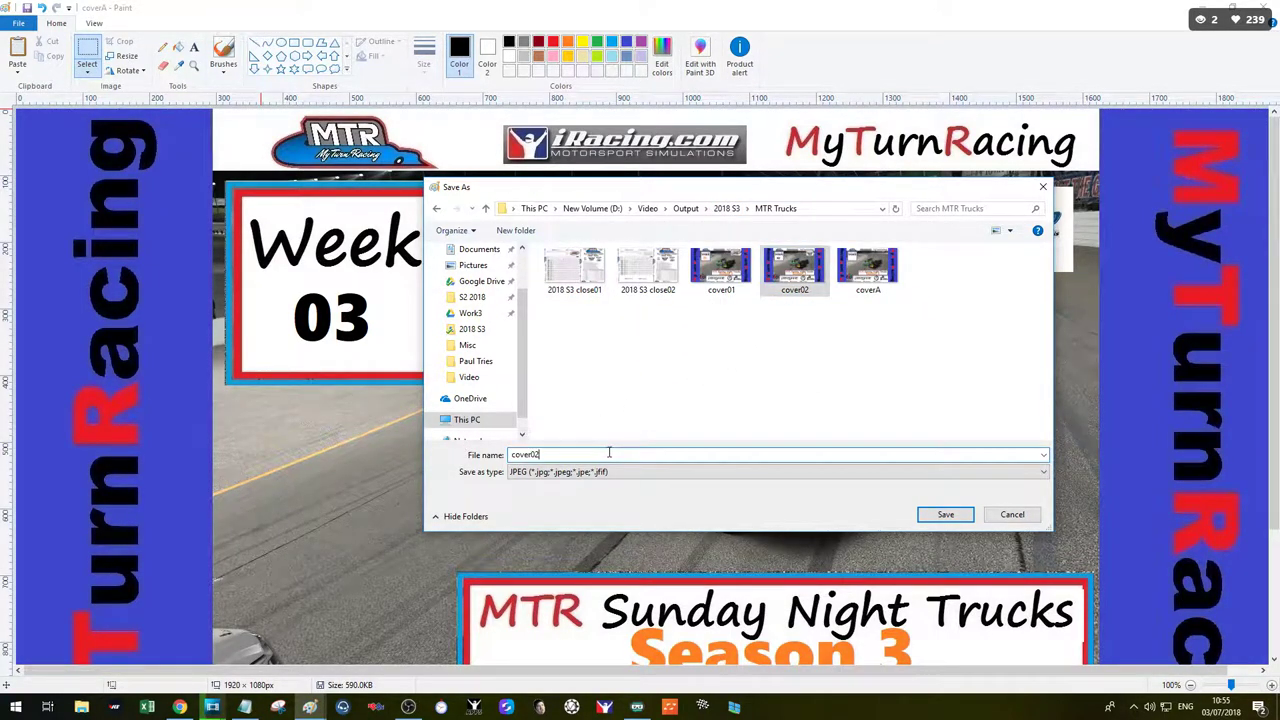
{"action": "key", "text": "BackSpace"}
{"action": "type", "text": "3"}
{"action": "key", "text": "Return"}
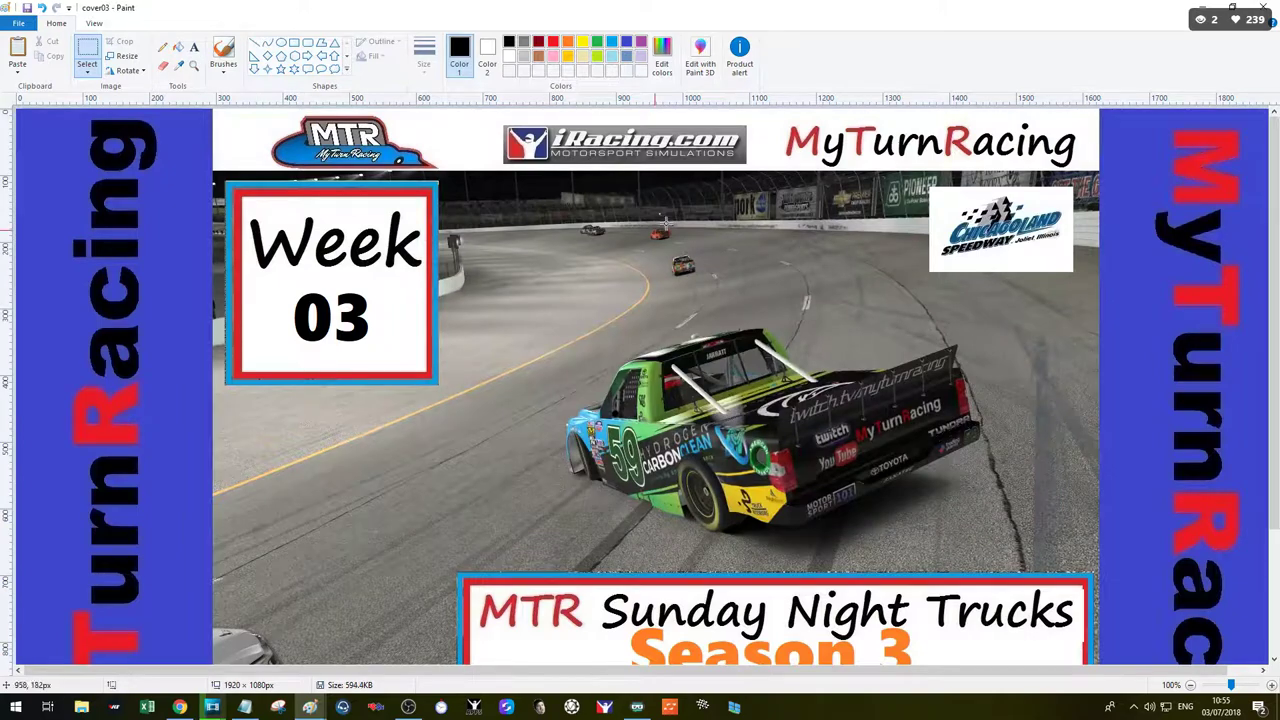
Step: Close the cover image and import cover03 into the Movie Studio project media
{"action": "left_click", "coordinate": [1262, 7]}
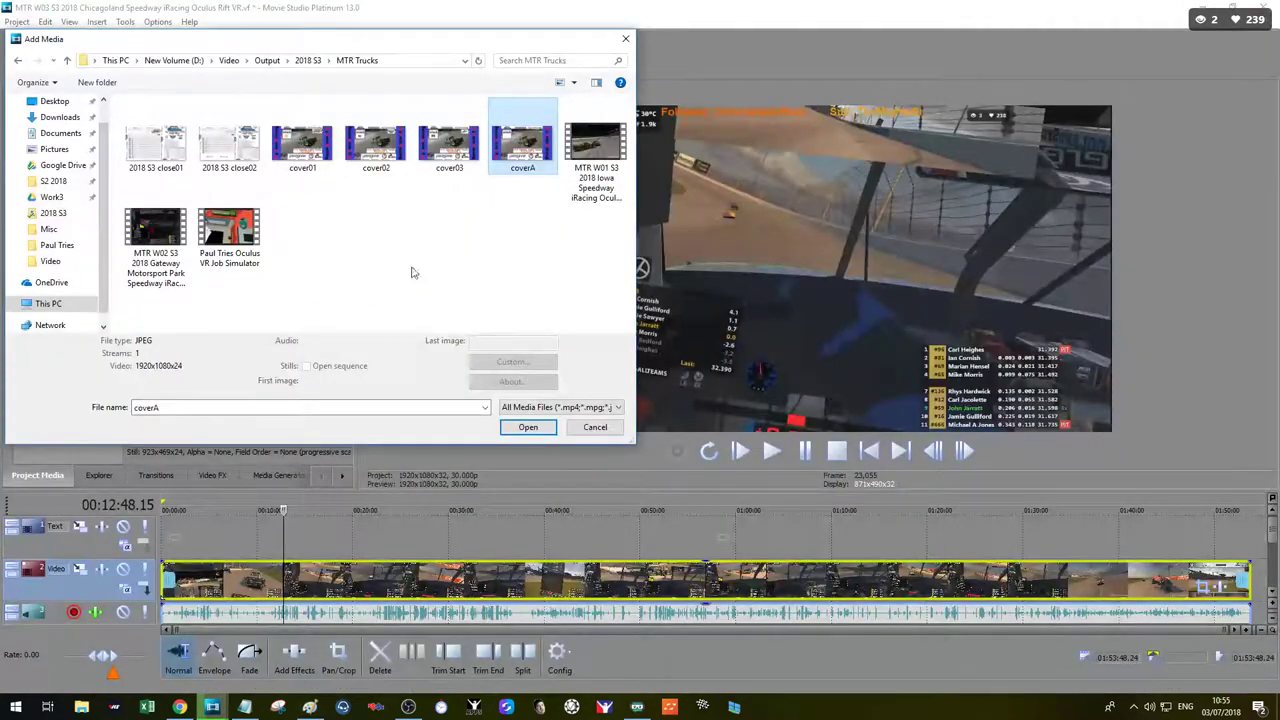
{"action": "double_click", "coordinate": [440, 150]}
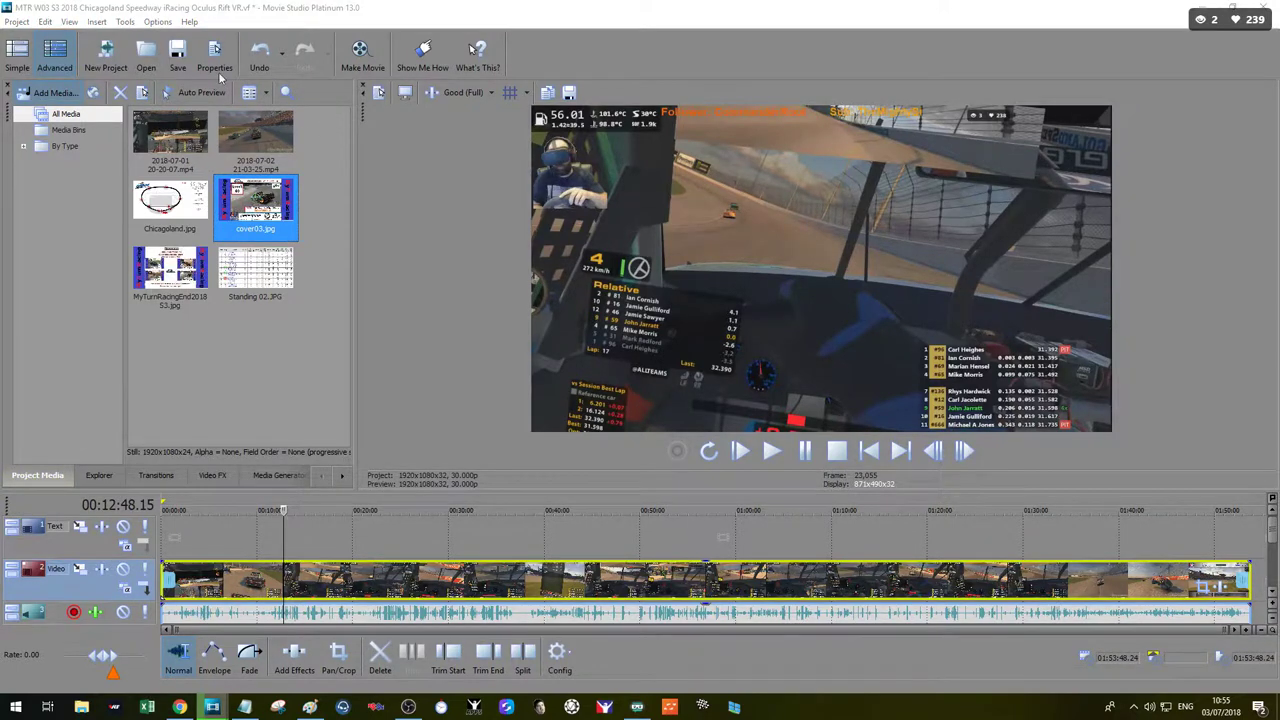
Step: Import the 6132284_2940115_HD video into the project media from Output > Old Stuff > MTR Trucks > S2 2018
{"action": "left_click", "coordinate": [55, 92]}
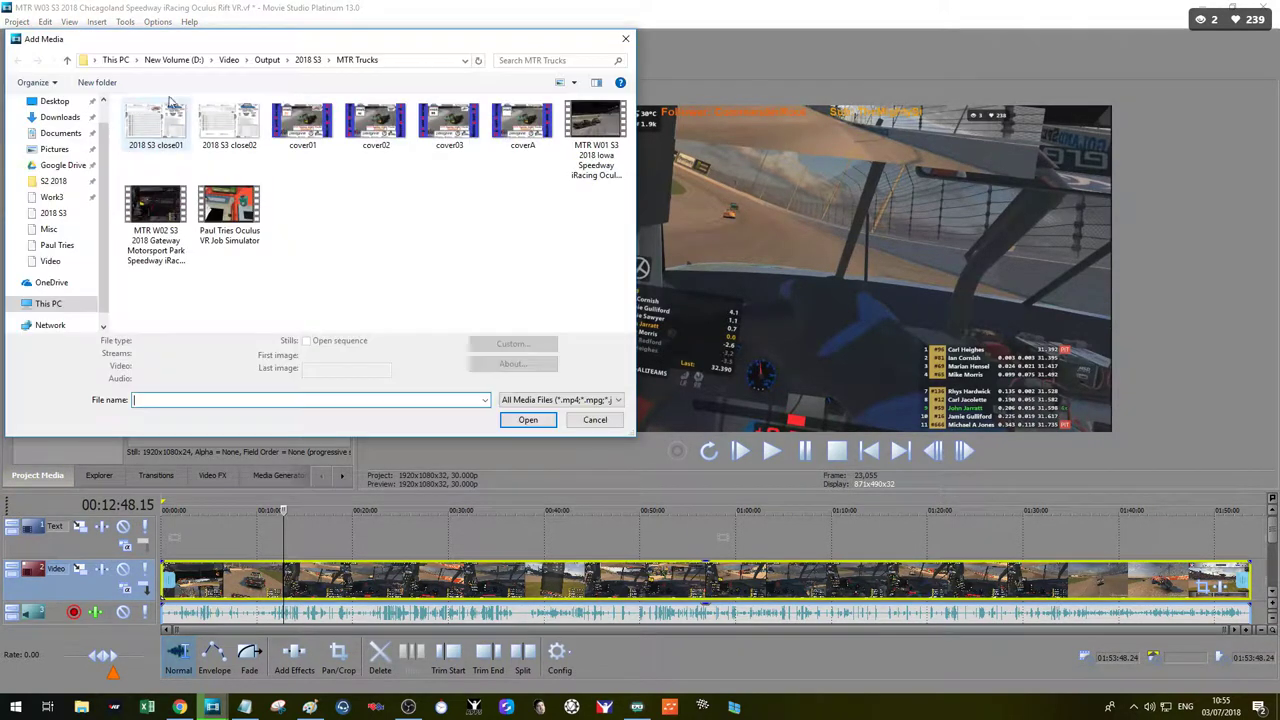
{"action": "left_click", "coordinate": [303, 62]}
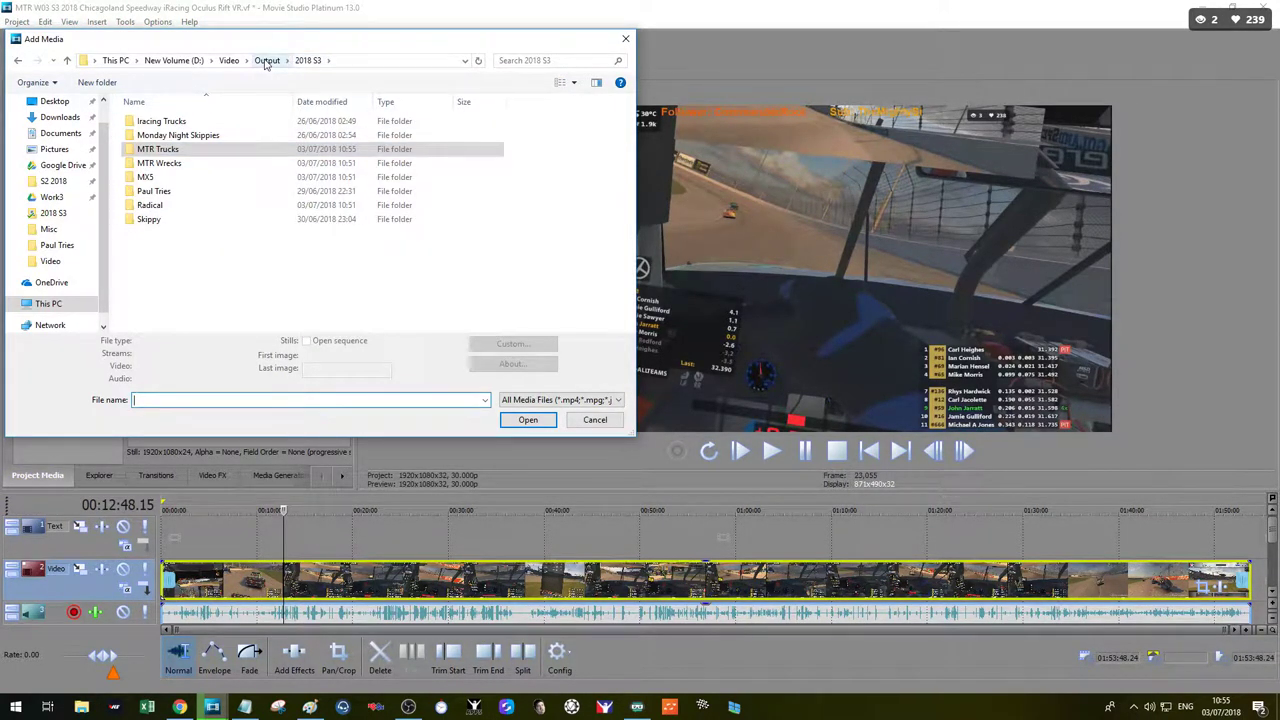
{"action": "left_click", "coordinate": [266, 61]}
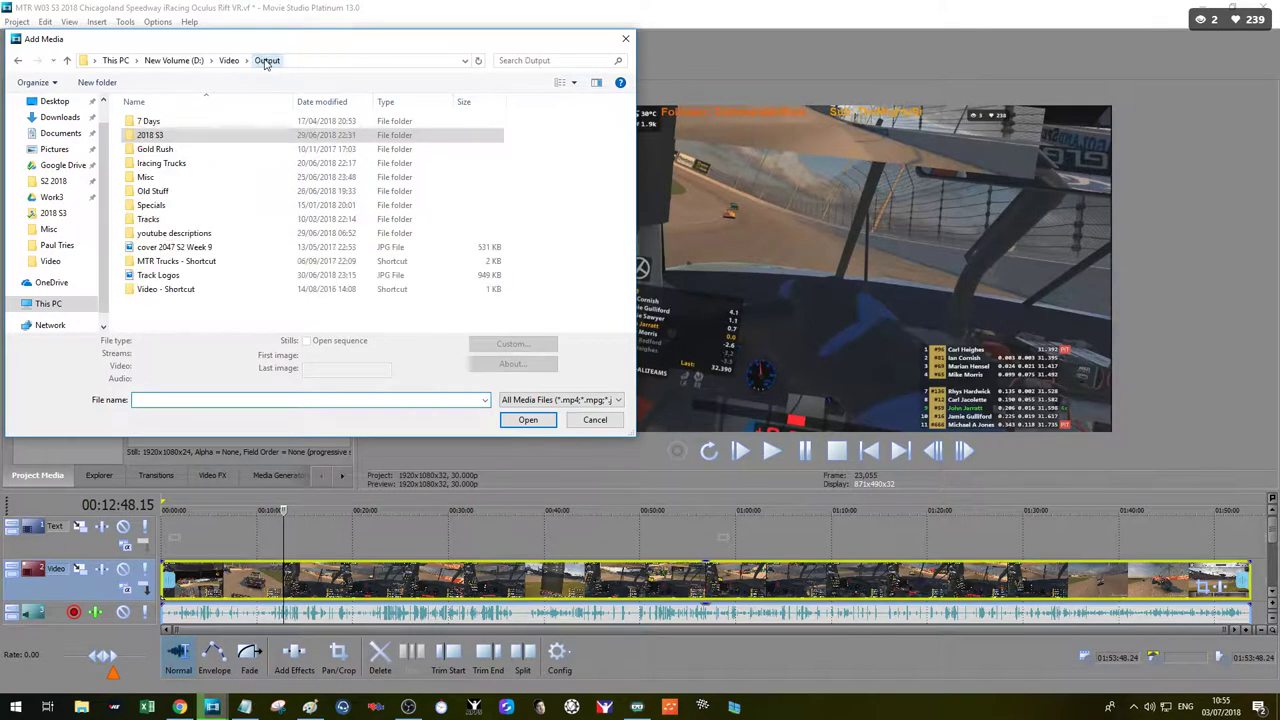
{"action": "double_click", "coordinate": [178, 191]}
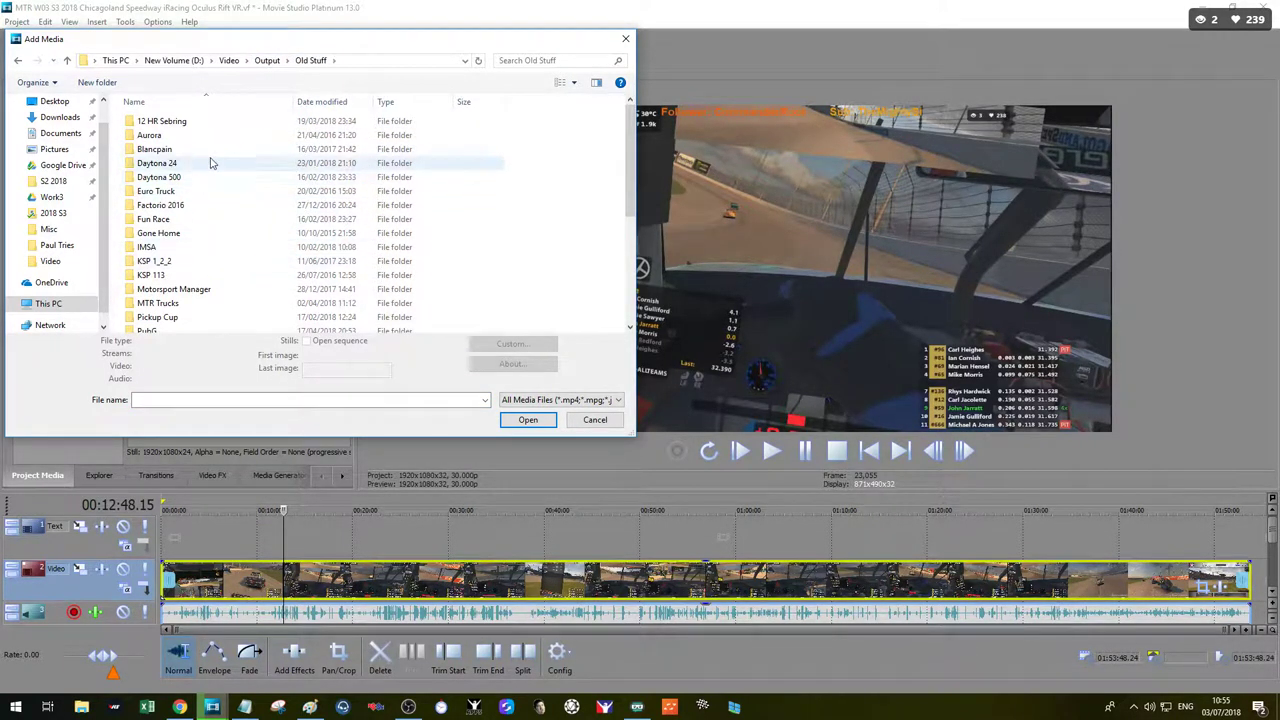
{"action": "scroll", "coordinate": [208, 276], "scroll_direction": "down", "scroll_amount": 1}
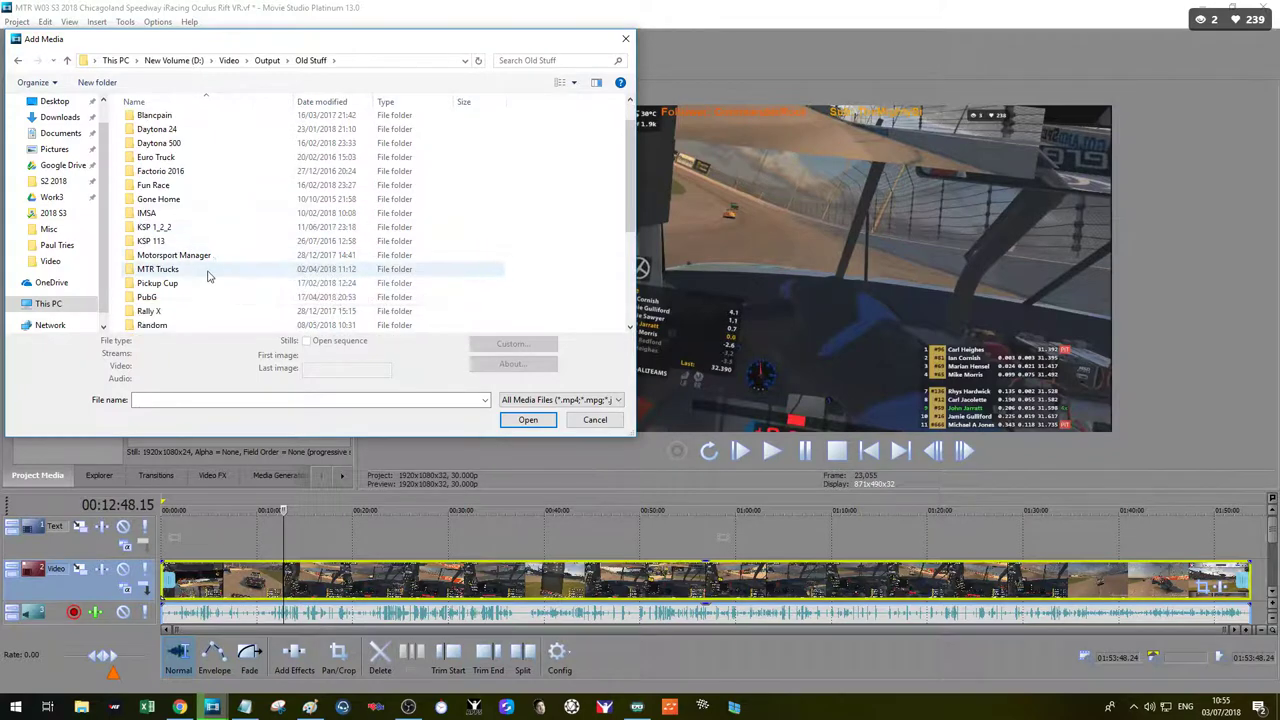
{"action": "double_click", "coordinate": [200, 270]}
{"action": "double_click", "coordinate": [172, 130]}
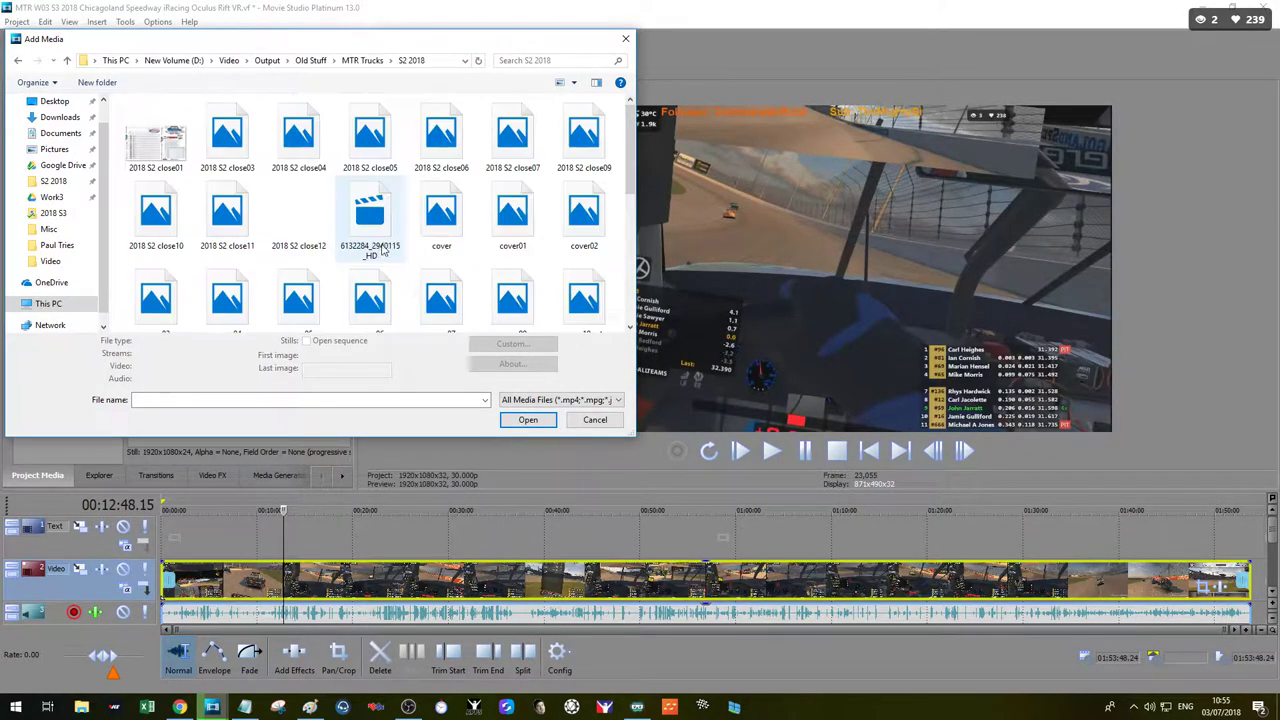
{"action": "scroll", "coordinate": [527, 280], "scroll_direction": "down", "scroll_amount": 2}
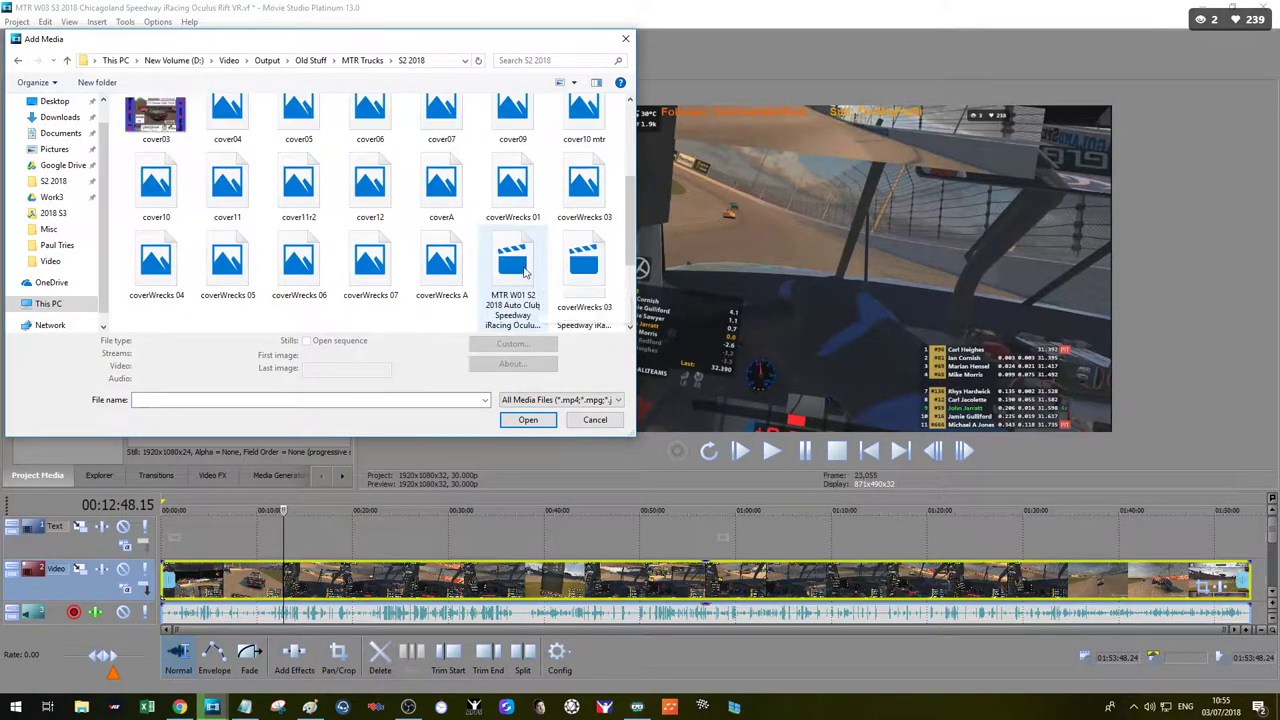
{"action": "scroll", "coordinate": [523, 268], "scroll_direction": "up", "scroll_amount": 2}
{"action": "double_click", "coordinate": [372, 218]}
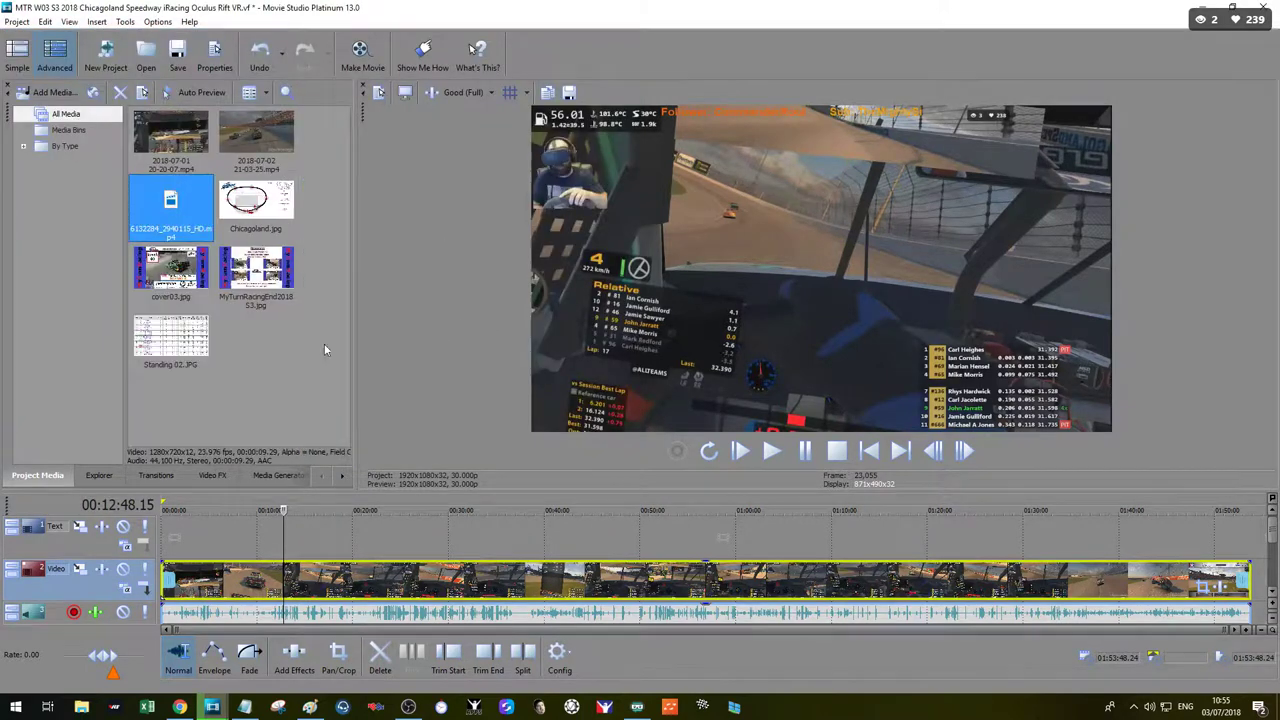
{"action": "left_click", "coordinate": [286, 376]}
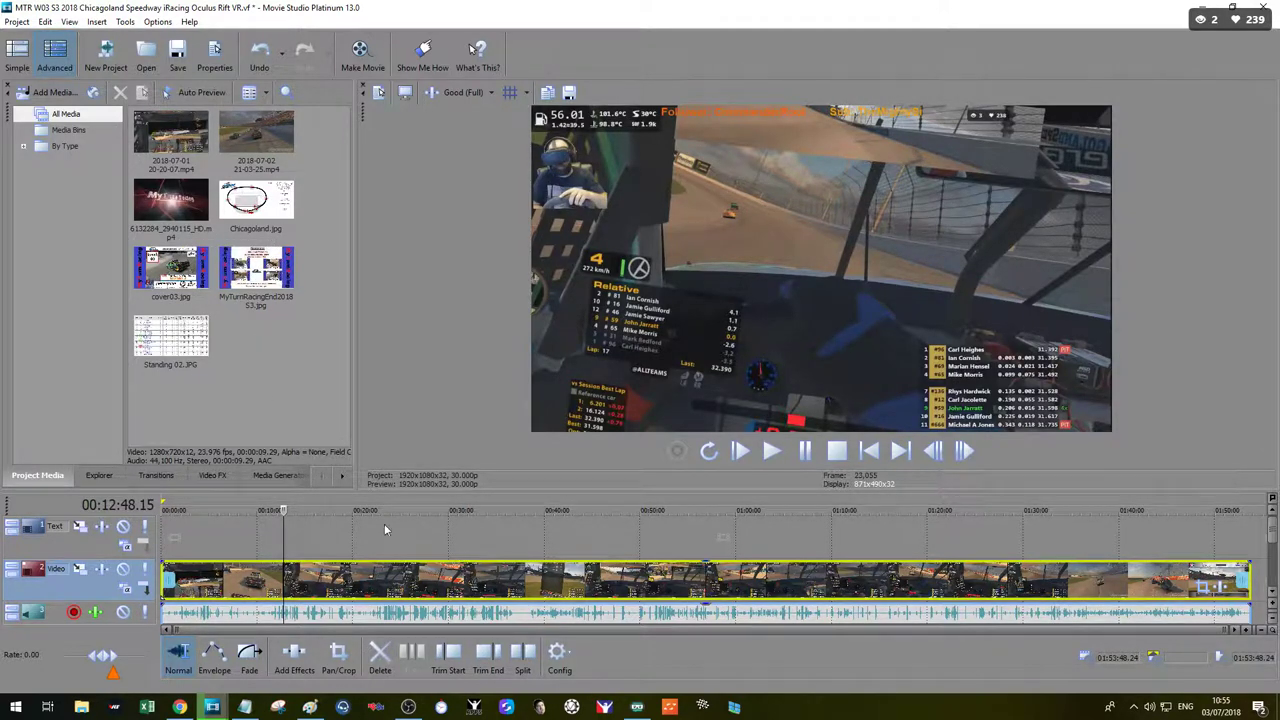
Step: Scrub and play through the recording on the timeline to locate the pace laps before the race start
{"action": "left_click", "coordinate": [300, 511]}
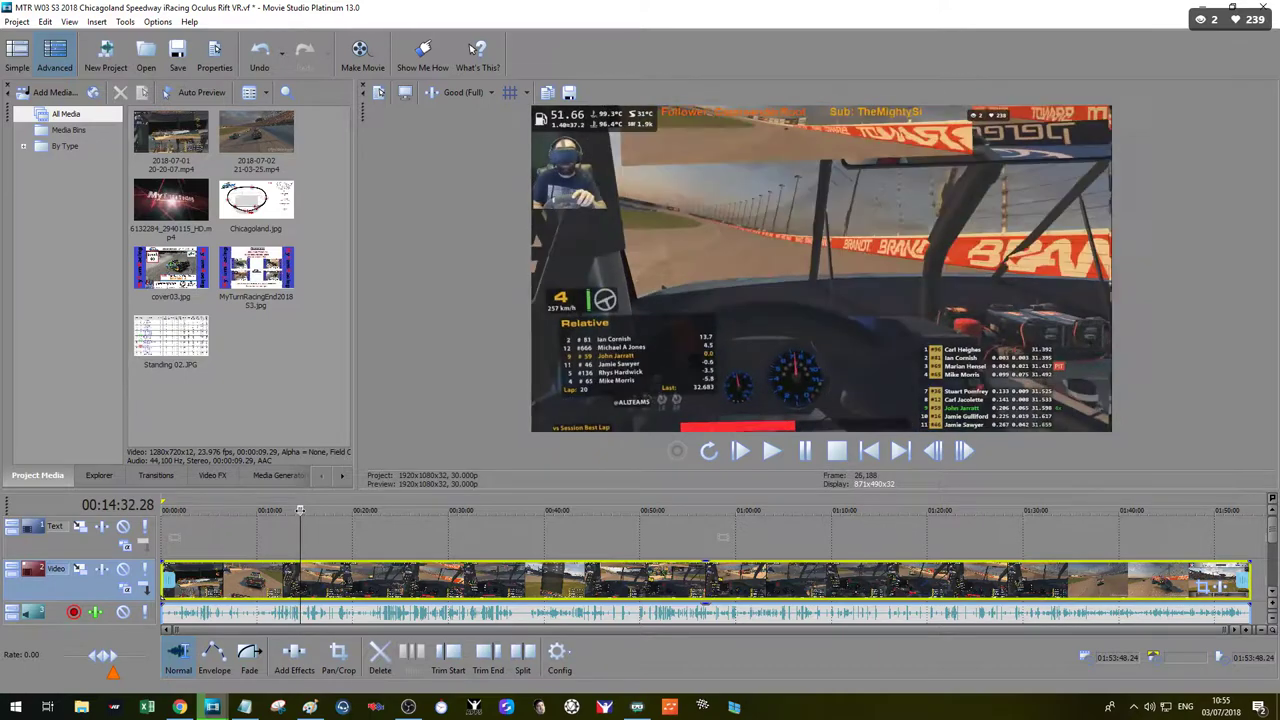
{"action": "left_click_drag", "start_coordinate": [300, 511], "coordinate": [423, 511]}
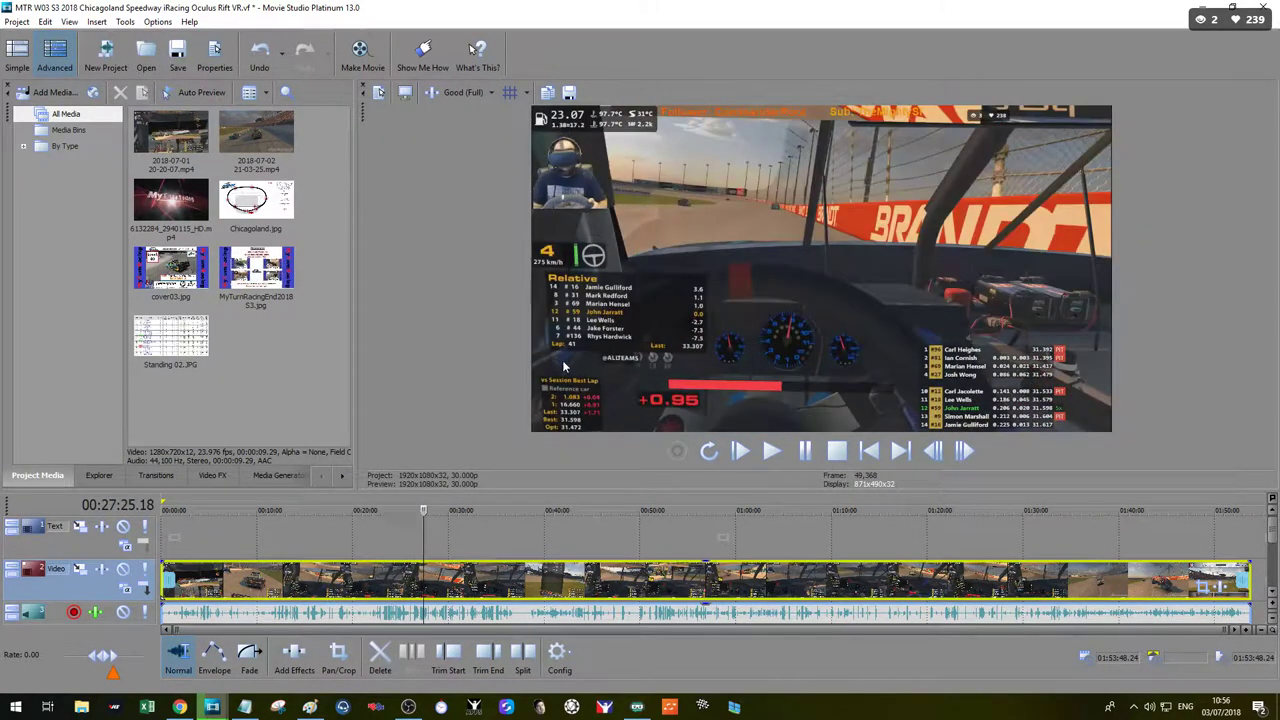
{"action": "left_click_drag", "start_coordinate": [426, 510], "coordinate": [530, 510]}
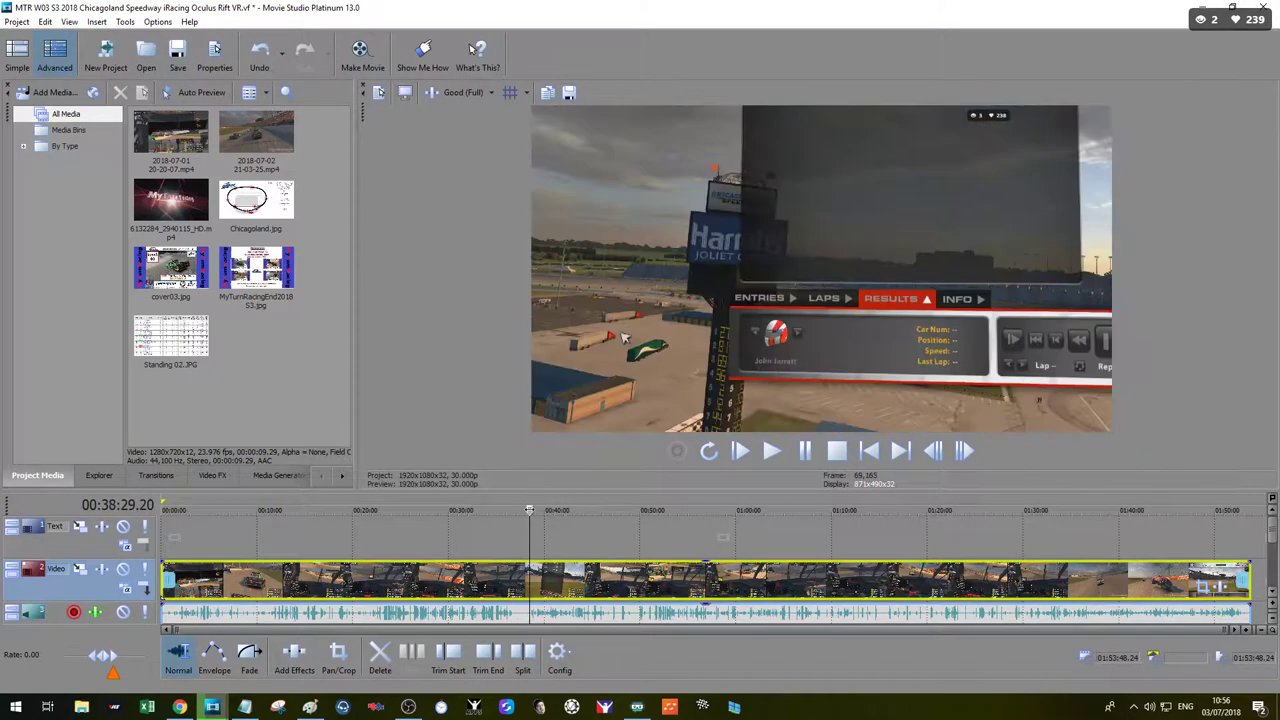
{"action": "scroll", "coordinate": [878, 590], "scroll_direction": "up", "scroll_amount": 5}
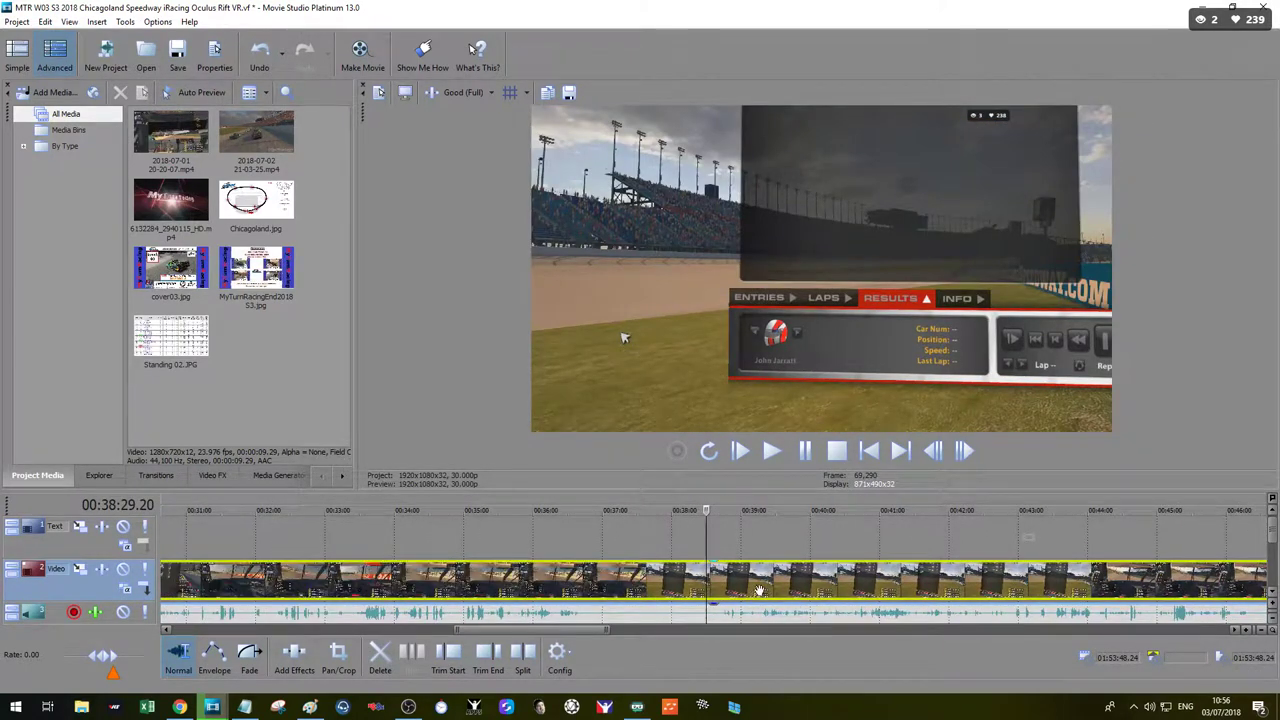
{"action": "left_click", "coordinate": [870, 590]}
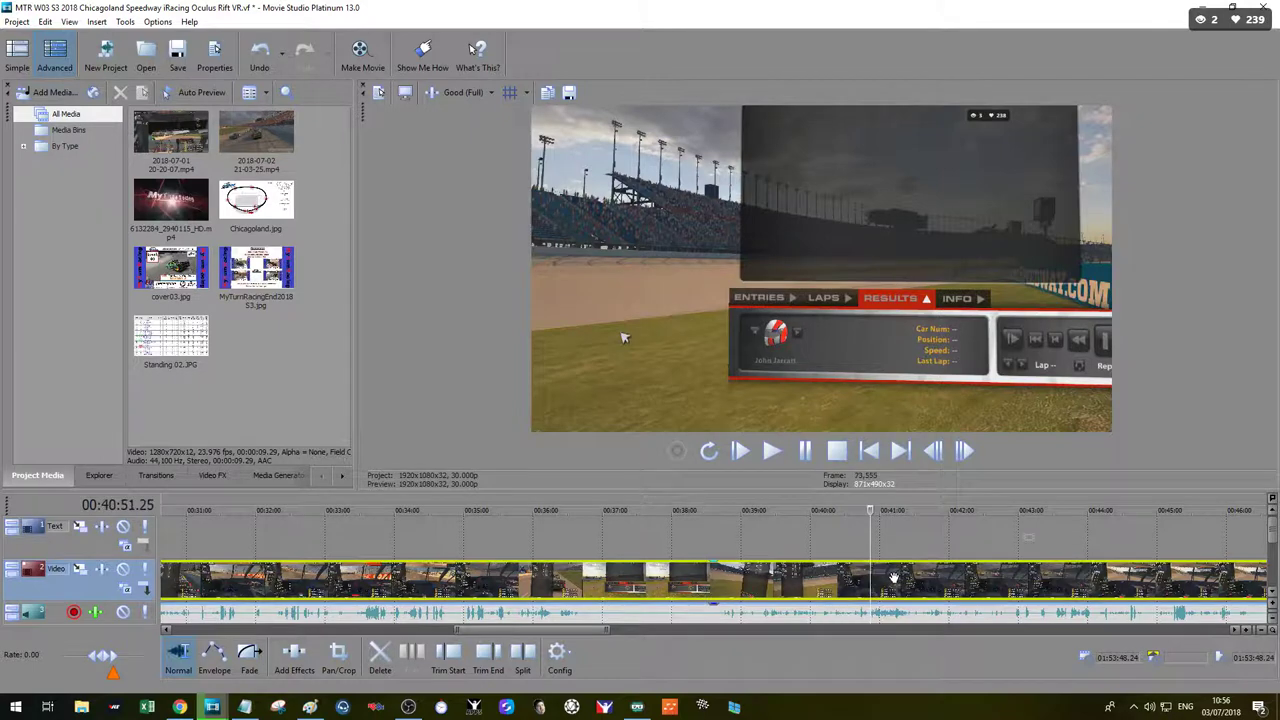
{"action": "key", "text": "space"}
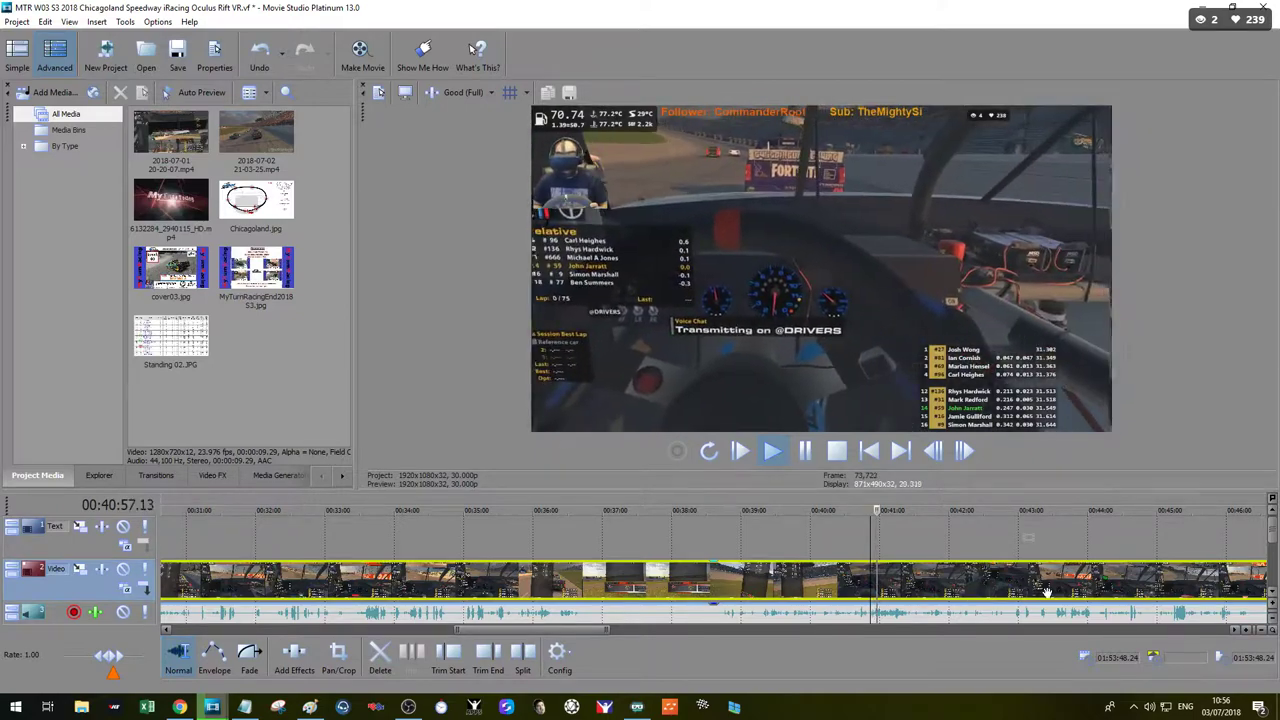
{"action": "left_click", "coordinate": [1055, 590]}
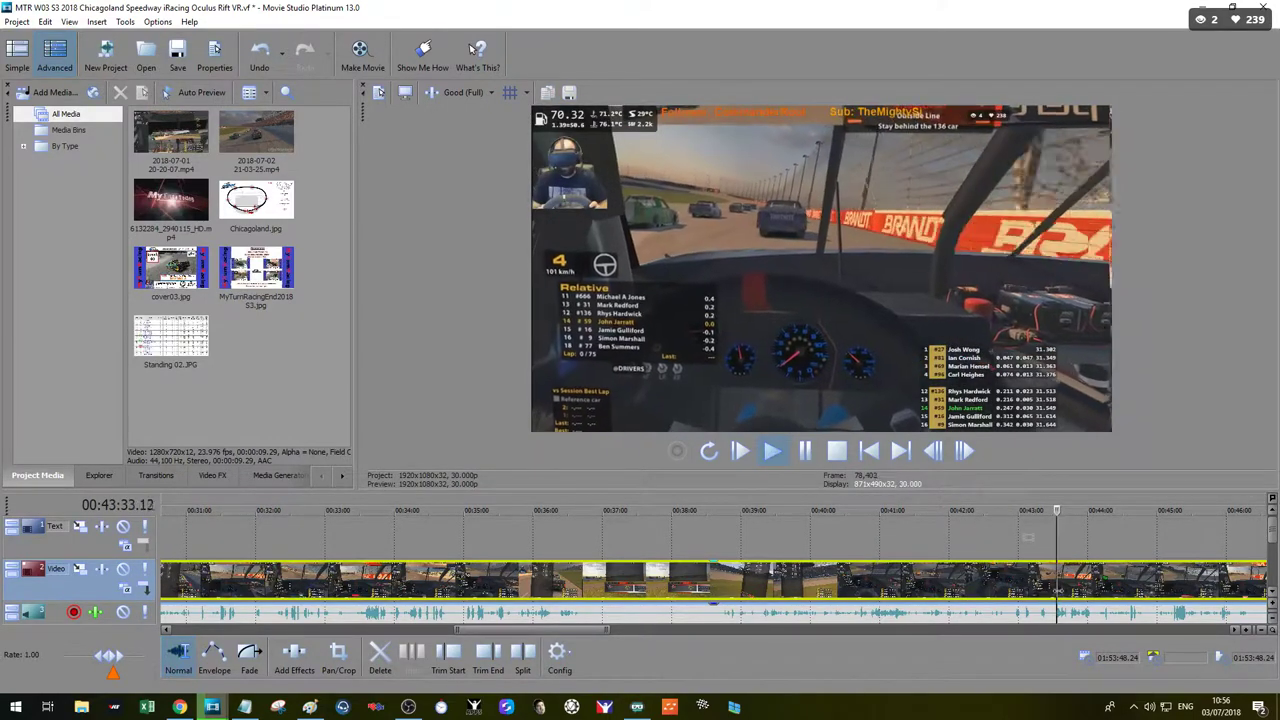
{"action": "left_click", "coordinate": [1172, 586]}
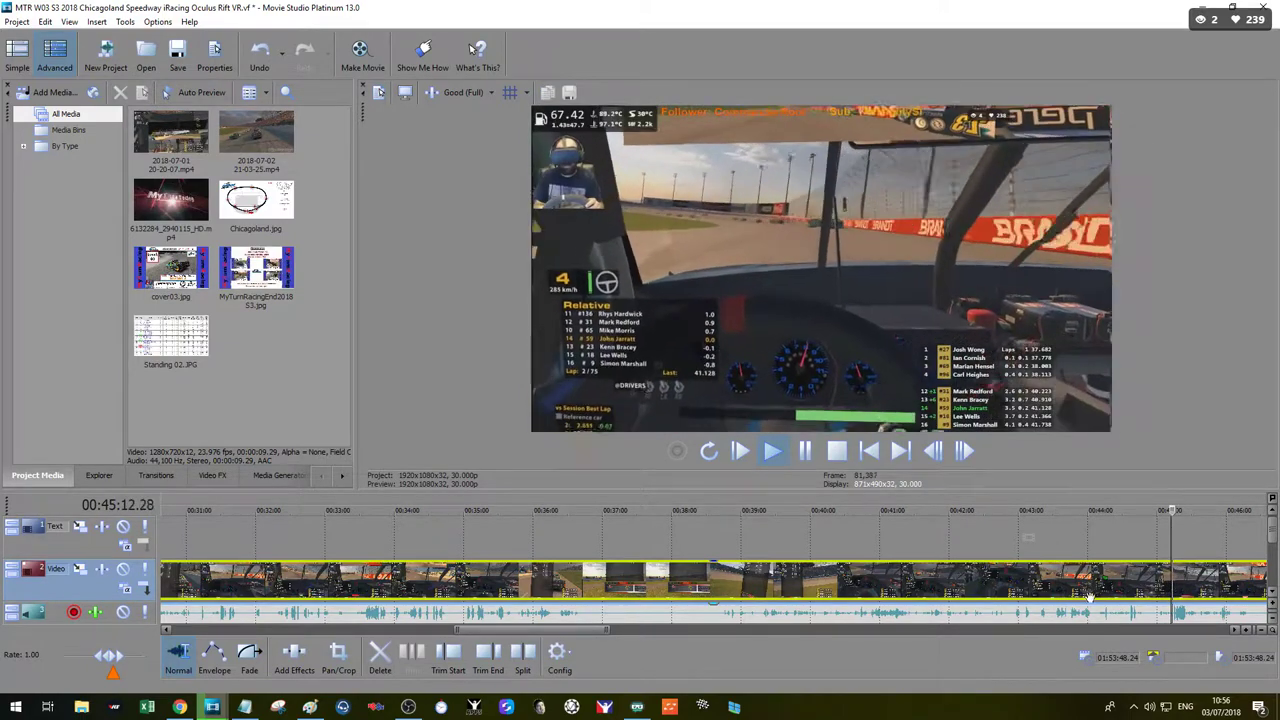
{"action": "left_click", "coordinate": [1080, 586]}
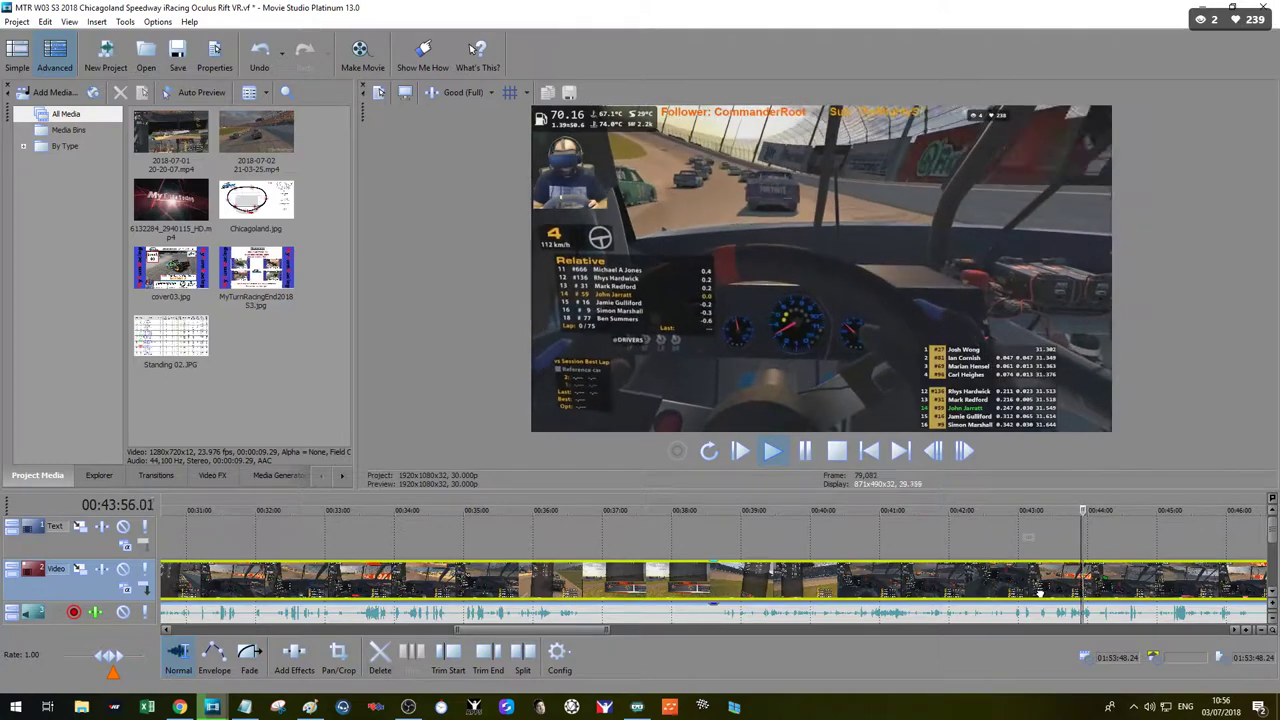
{"action": "left_click", "coordinate": [1040, 590]}
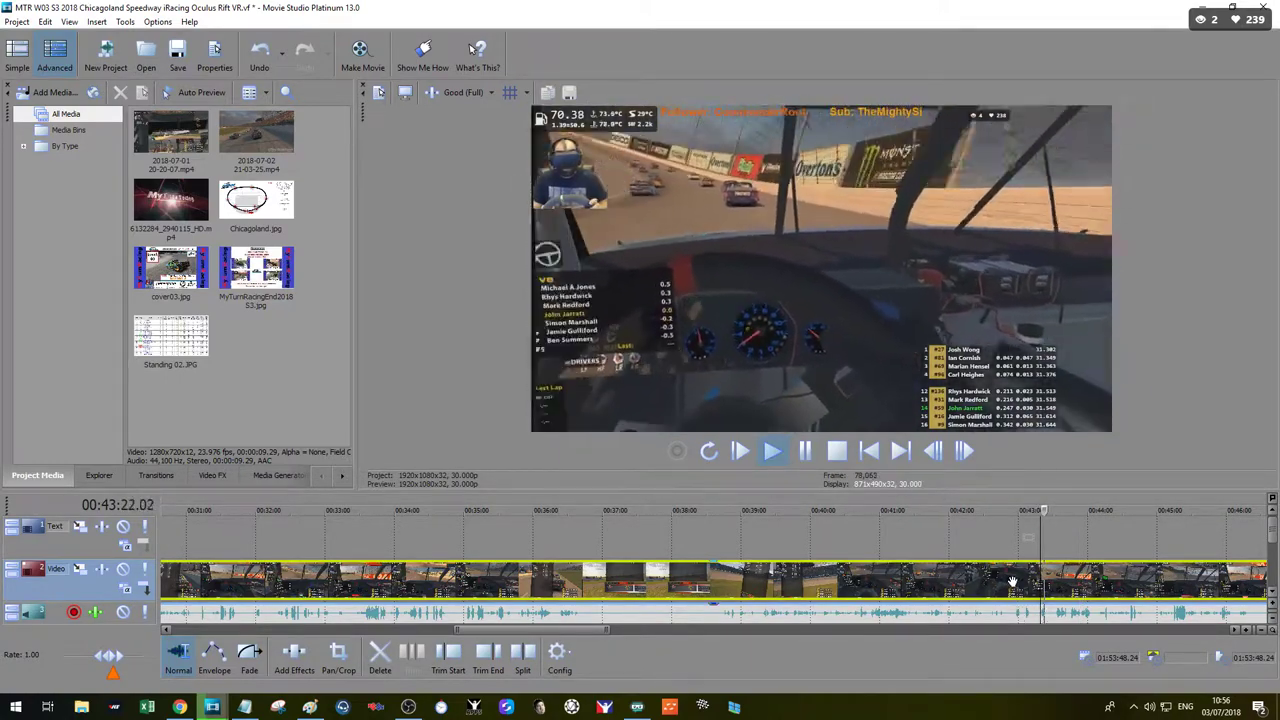
Step: Trim the start of the race recording at 00:43:45.17, during the pace laps
{"action": "left_click", "coordinate": [1057, 580]}
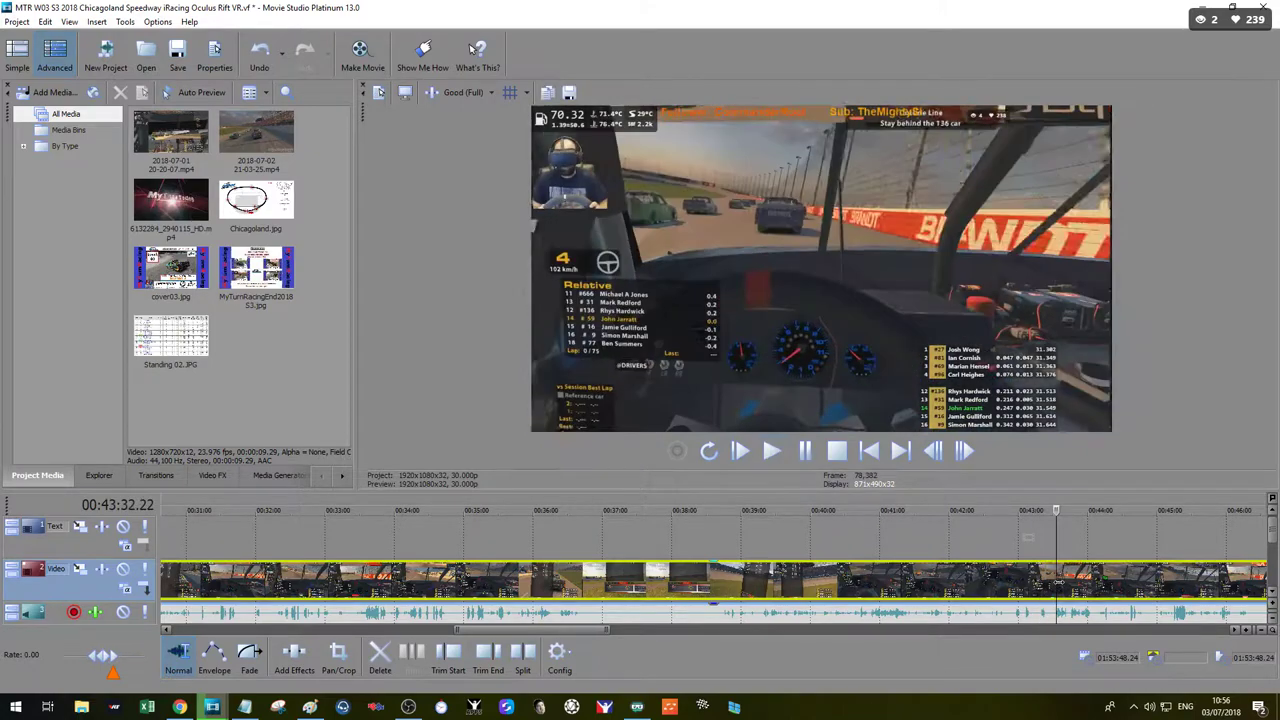
{"action": "scroll", "coordinate": [1027, 600], "scroll_direction": "up", "scroll_amount": 4}
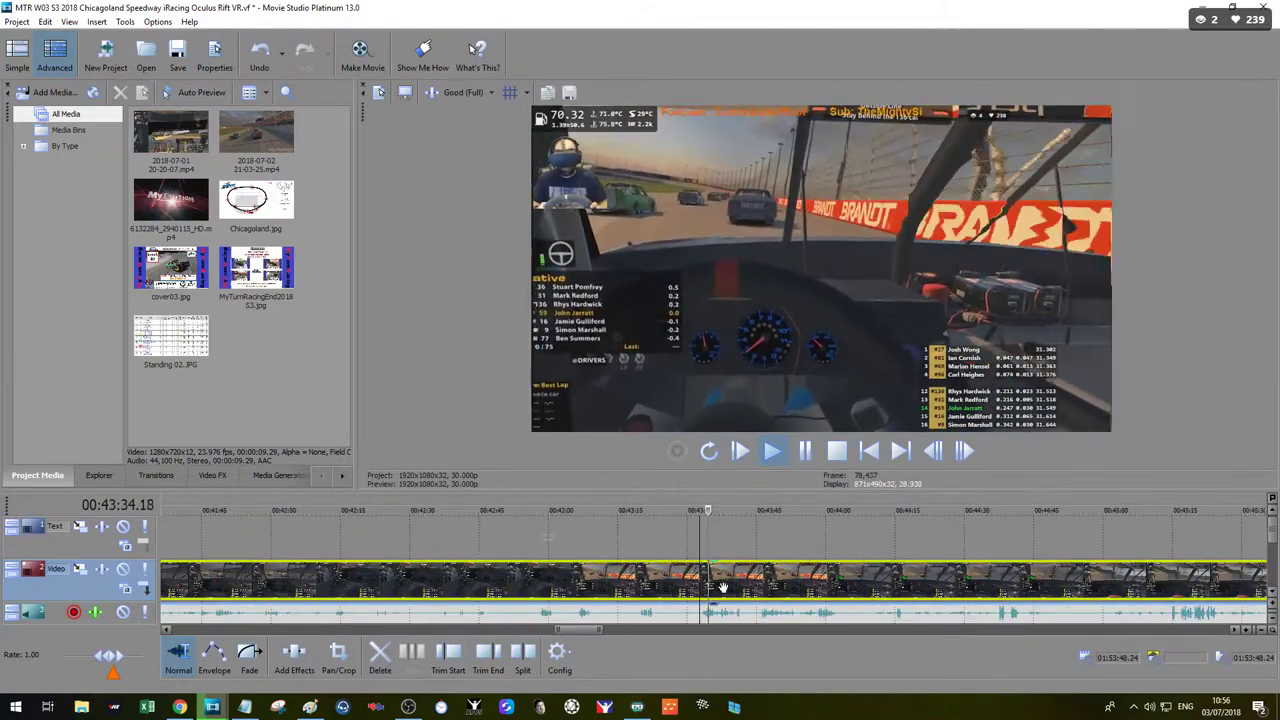
{"action": "left_click", "coordinate": [760, 590]}
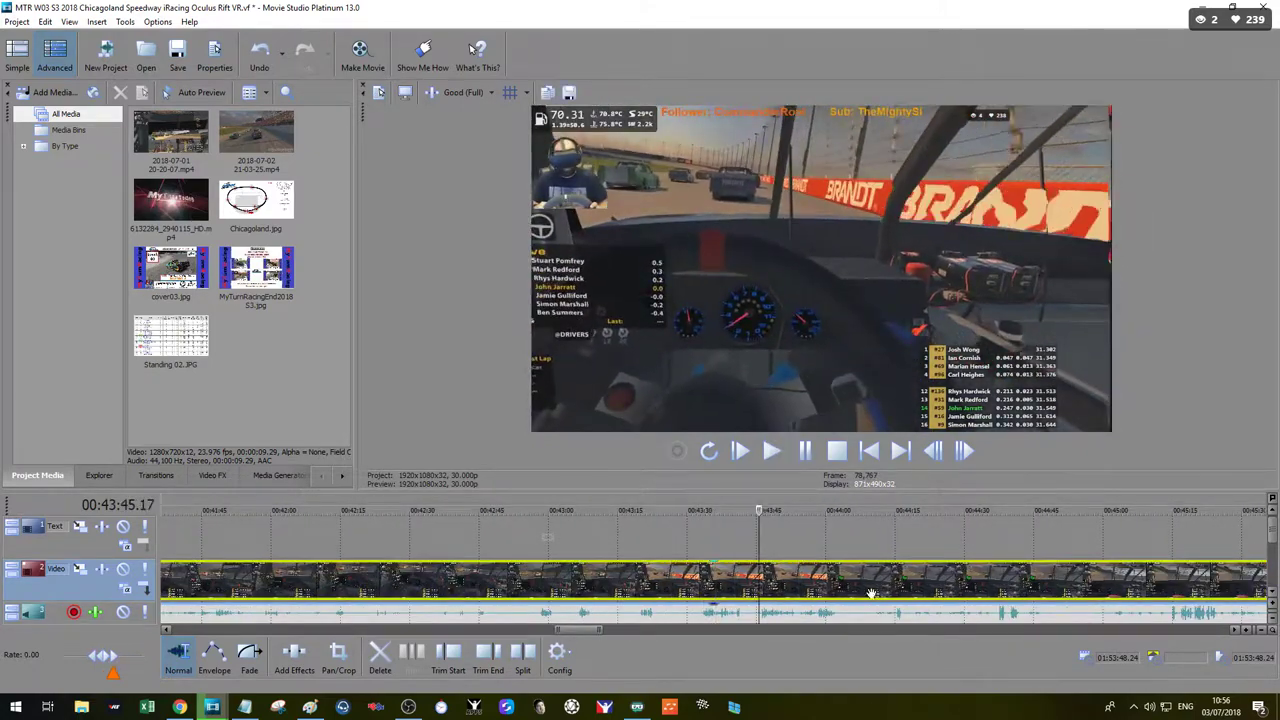
{"action": "key", "text": "space"}
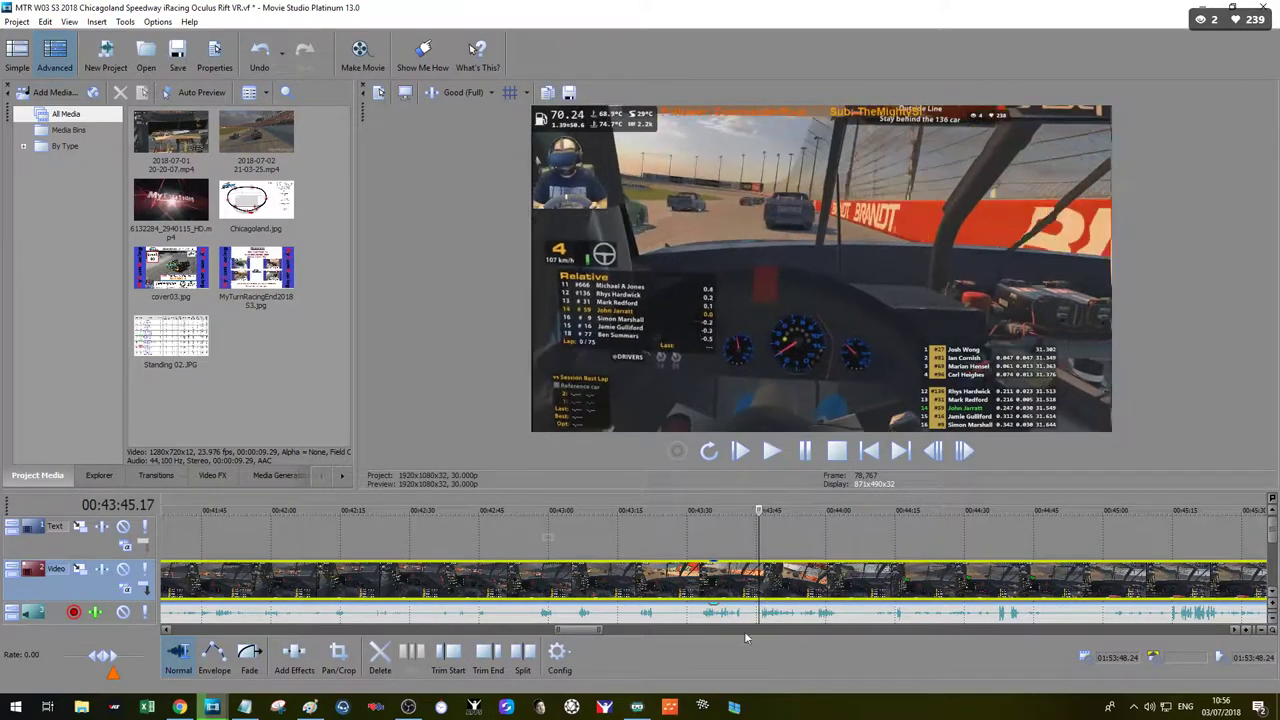
{"action": "left_click", "coordinate": [447, 655]}
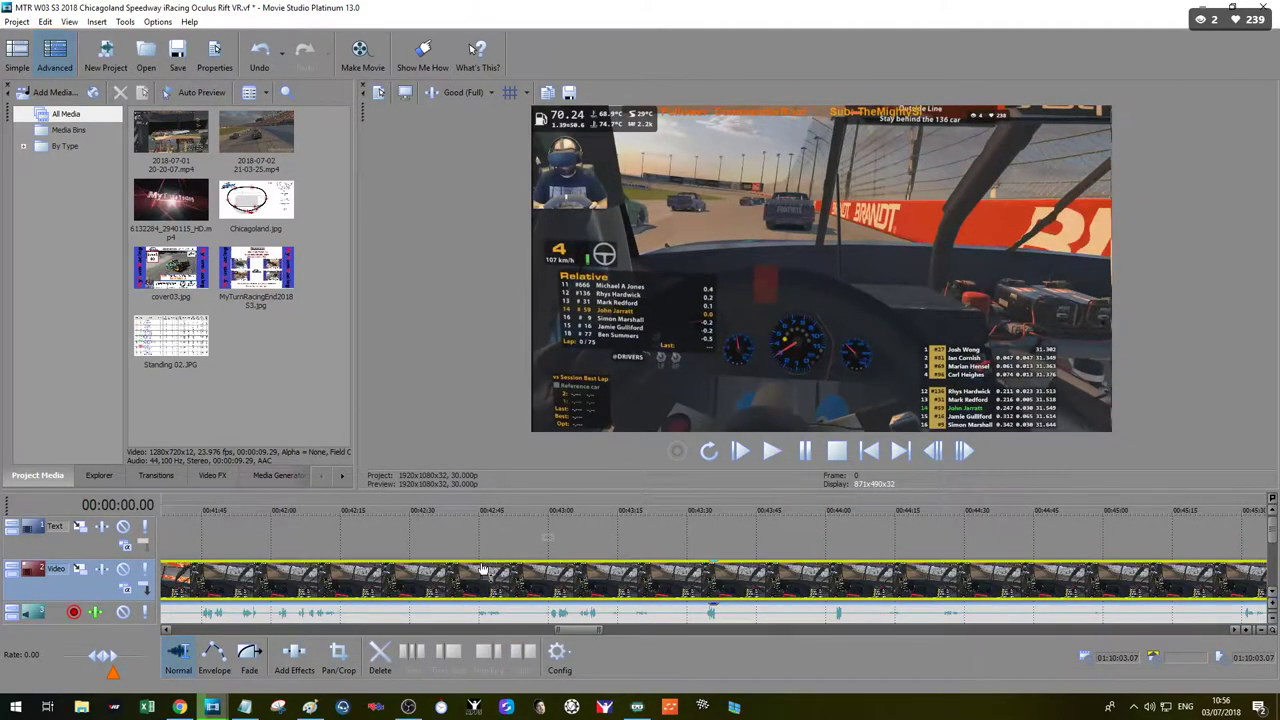
Step: Insert the 6132284_2940115_HD intro clip at the start of the Video track, ahead of the race recording
{"action": "scroll", "coordinate": [383, 568], "scroll_direction": "down", "scroll_amount": 2}
{"action": "scroll", "coordinate": [262, 562], "scroll_direction": "up", "scroll_amount": 2}
{"action": "scroll", "coordinate": [262, 562], "scroll_direction": "down", "scroll_amount": 2}
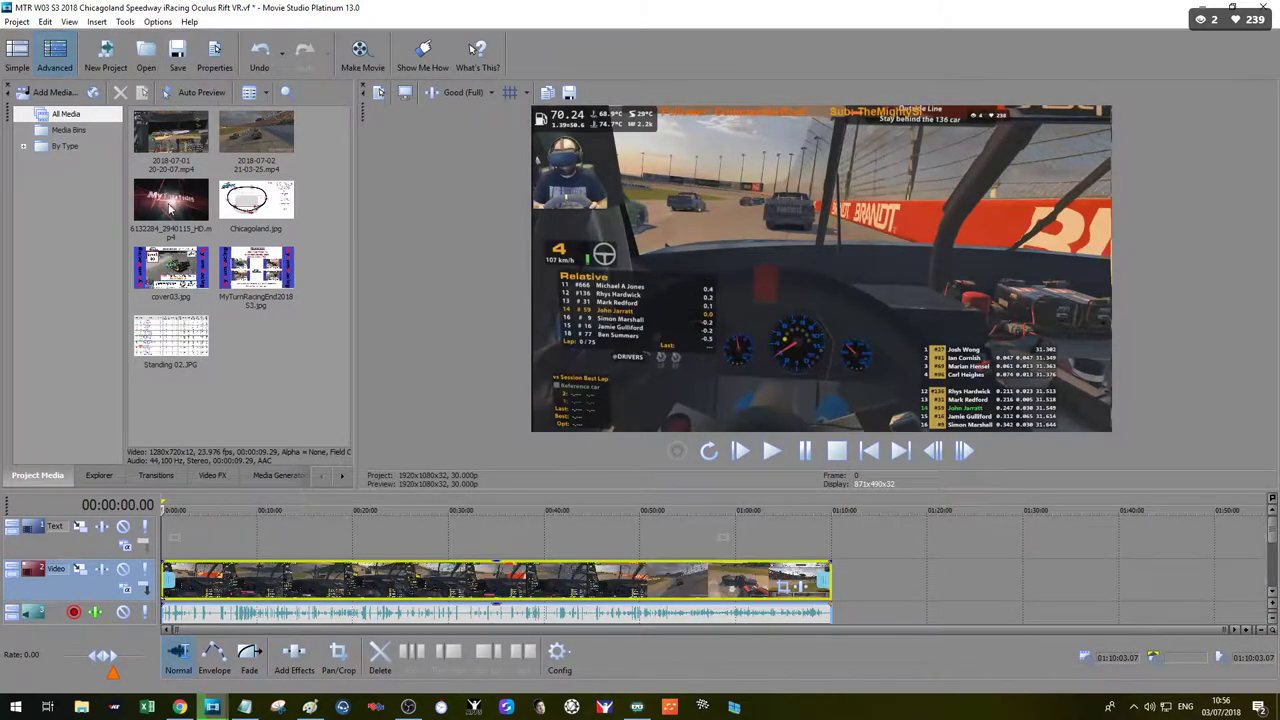
{"action": "left_click_drag", "start_coordinate": [170, 198], "coordinate": [208, 567]}
{"action": "left_click_drag", "start_coordinate": [108, 573], "coordinate": [170, 578]}
{"action": "scroll", "coordinate": [400, 570], "scroll_direction": "up", "scroll_amount": 3}
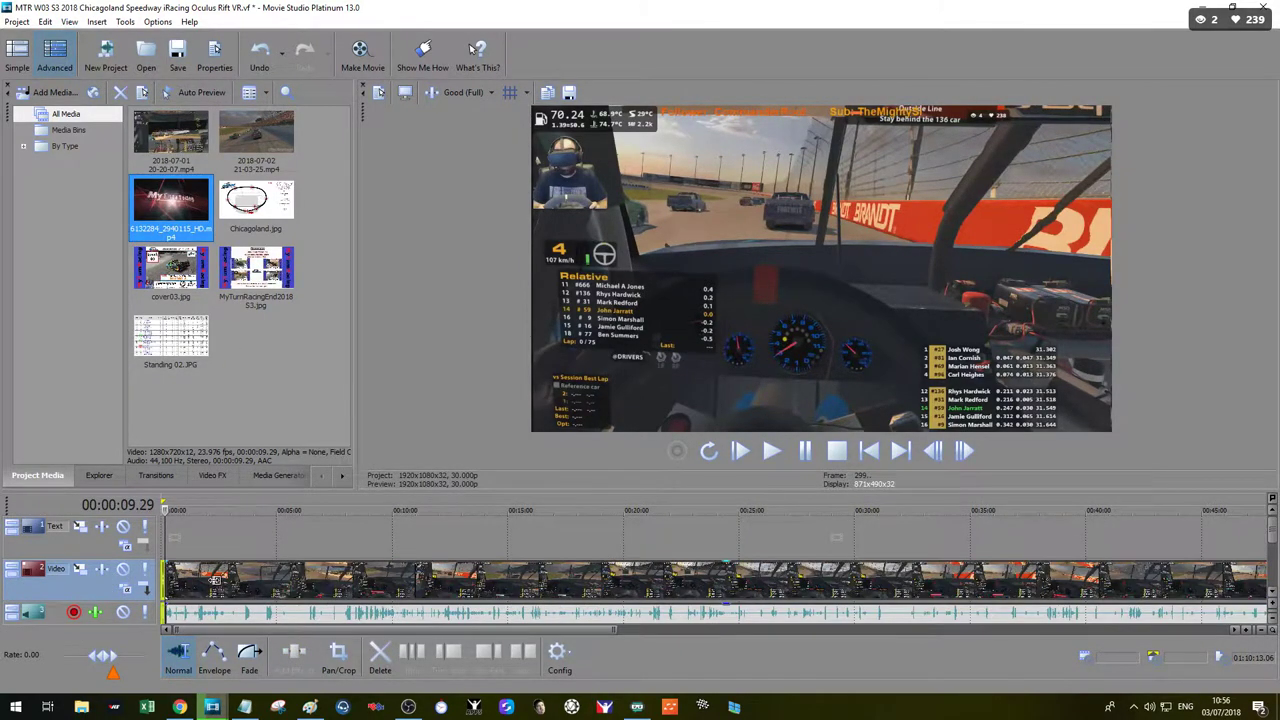
{"action": "left_click", "coordinate": [280, 371]}
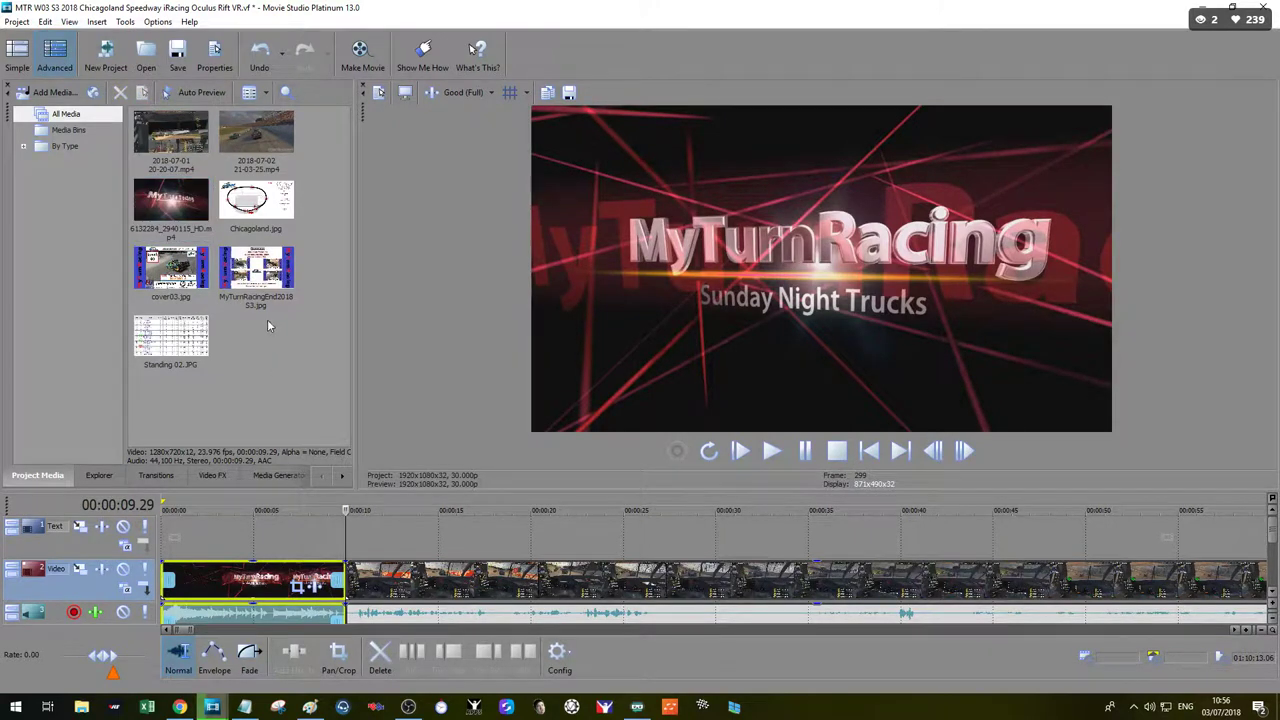
Step: Place cover03.jpg on the Text track at about 8 seconds, over the end of the intro, and give it a fade-in
{"action": "left_click_drag", "start_coordinate": [172, 272], "coordinate": [350, 444]}
{"action": "left_click_drag", "start_coordinate": [300, 545], "coordinate": [312, 545]}
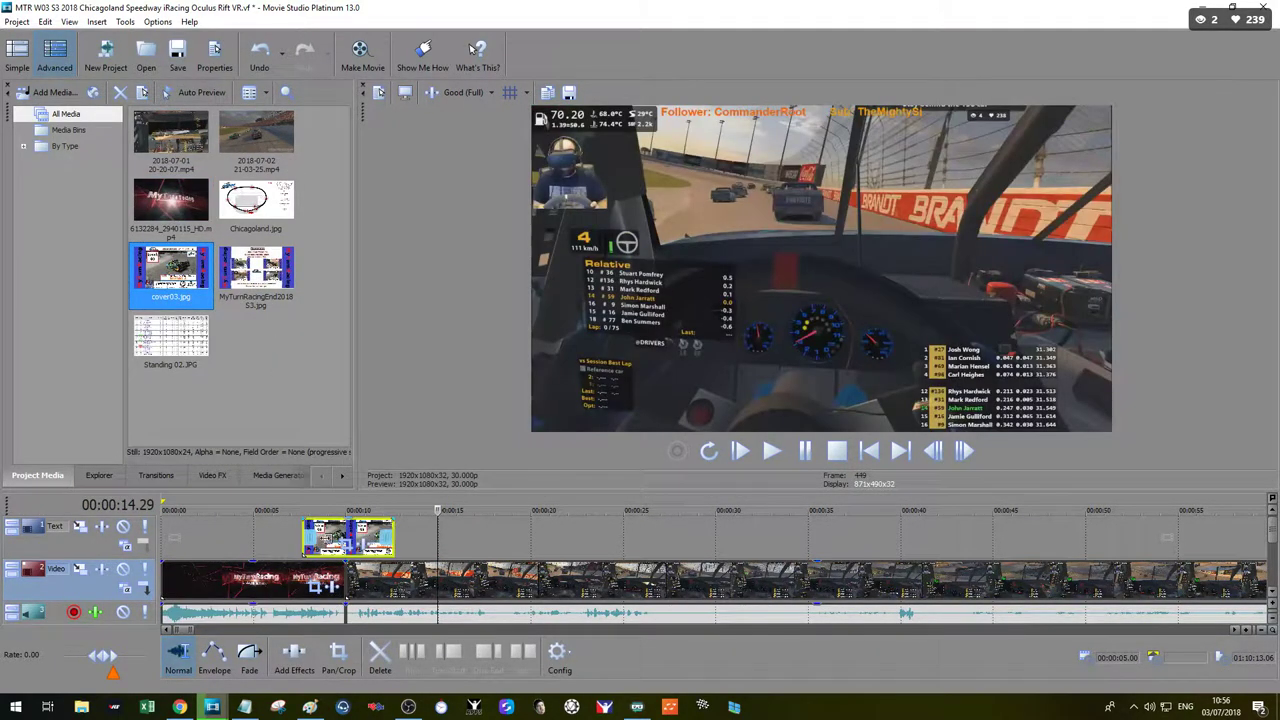
{"action": "left_click", "coordinate": [249, 655]}
{"action": "left_click", "coordinate": [306, 520]}
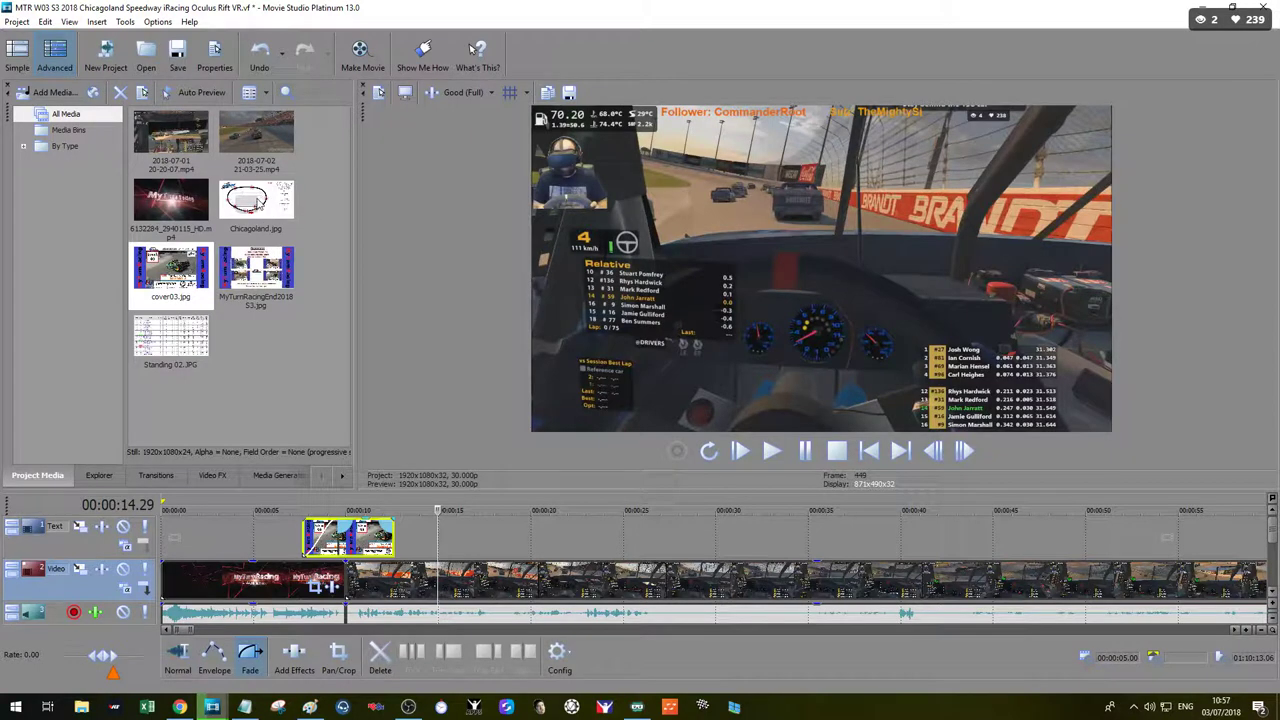
Step: Add Chicagoland.jpg and Standing 02.JPG after the cover on the Text track, each overlapping the previous image to crossfade
{"action": "left_click_drag", "start_coordinate": [258, 203], "coordinate": [430, 449]}
{"action": "mouse_move", "coordinate": [367, 548]}
{"action": "left_mouse_down"}
{"action": "mouse_move", "coordinate": [356, 545]}
{"action": "mouse_move", "coordinate": [370, 545]}
{"action": "left_mouse_up"}
{"action": "left_click_drag", "start_coordinate": [190, 350], "coordinate": [483, 539]}
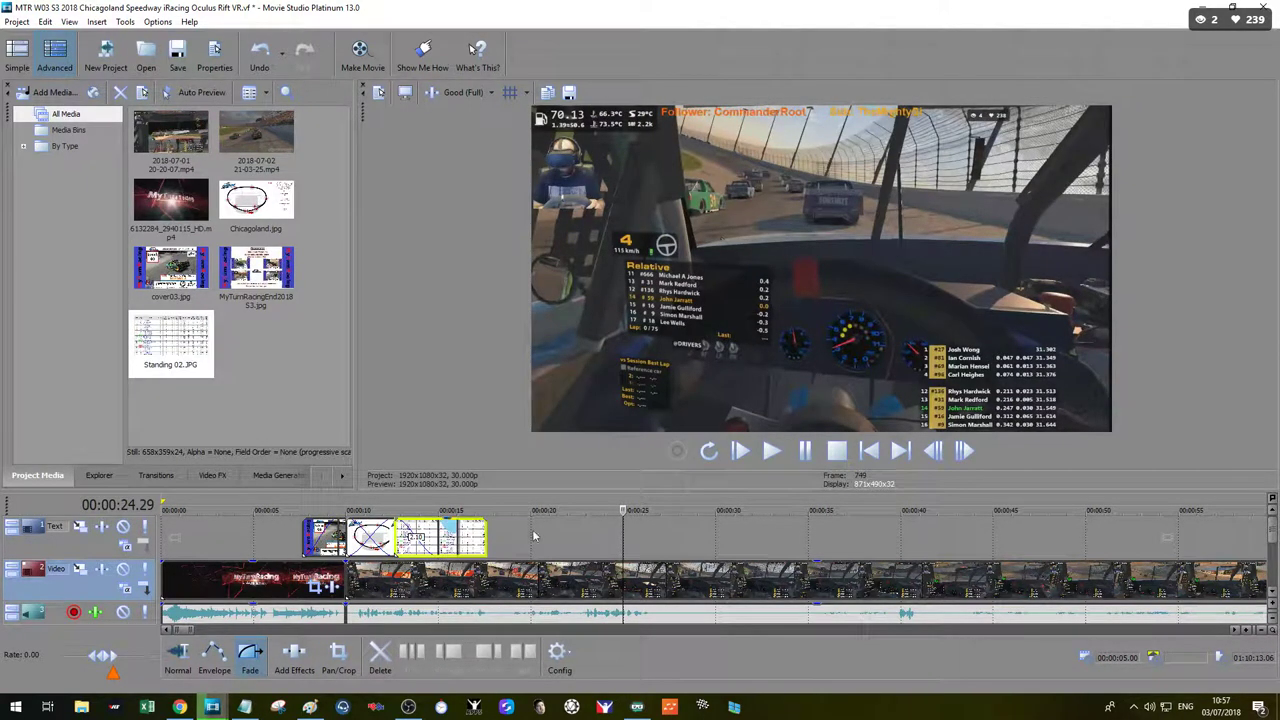
Step: Play the opening from about 6 seconds and extend the Standing 02 still to a length of 00:00:07.23
{"action": "left_click", "coordinate": [298, 540]}
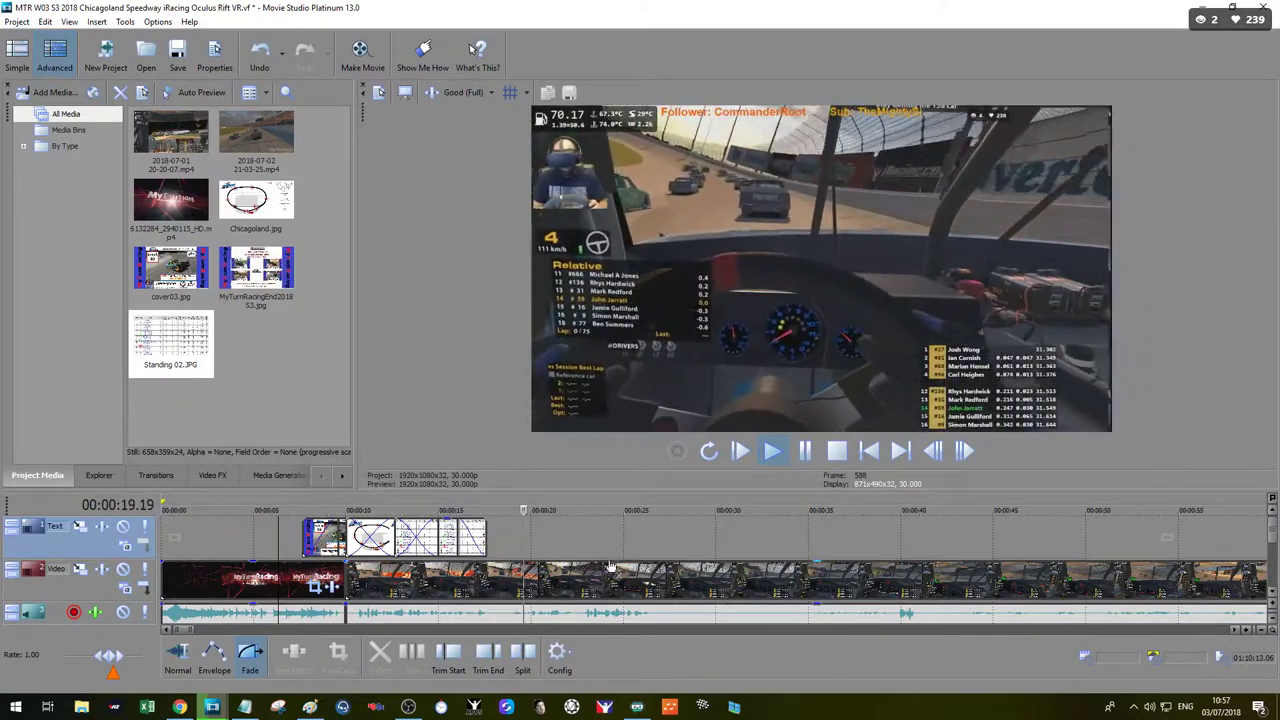
{"action": "left_click", "coordinate": [455, 540]}
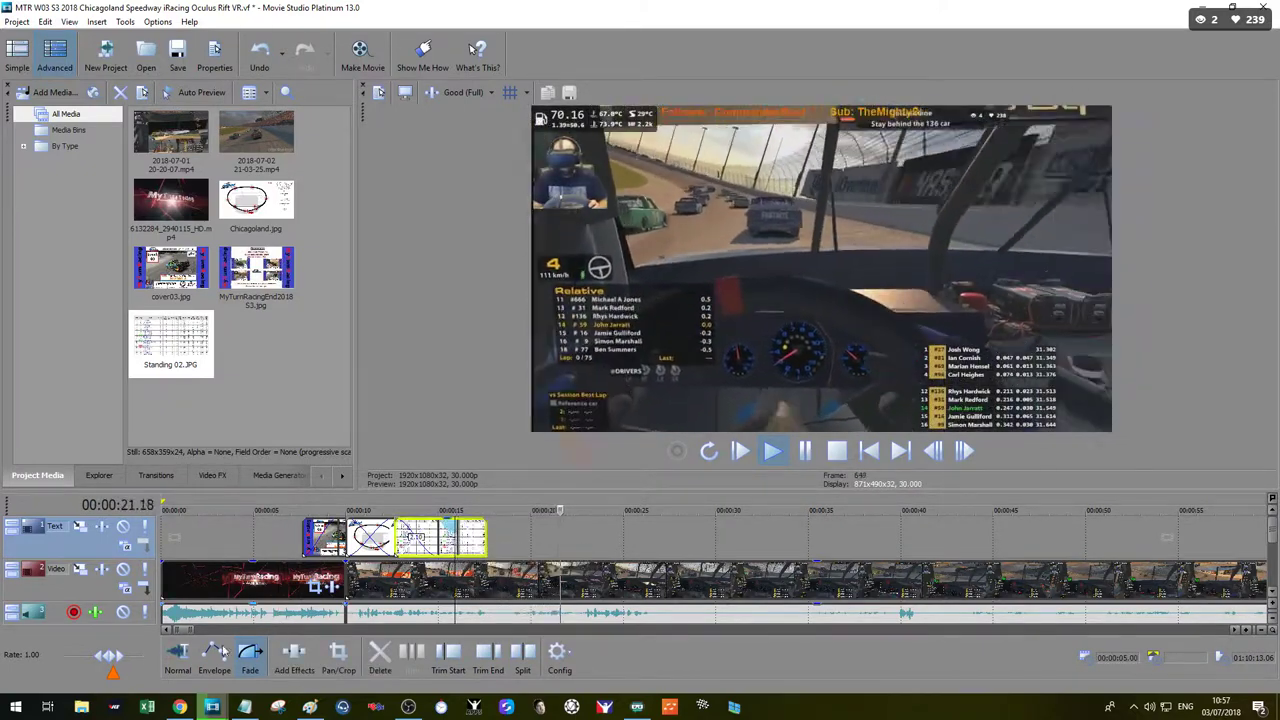
{"action": "left_click", "coordinate": [178, 655]}
{"action": "mouse_move", "coordinate": [487, 540]}
{"action": "left_mouse_down"}
{"action": "mouse_move", "coordinate": [537, 540]}
{"action": "mouse_move", "coordinate": [478, 528]}
{"action": "left_mouse_up"}
{"action": "left_click", "coordinate": [250, 652]}
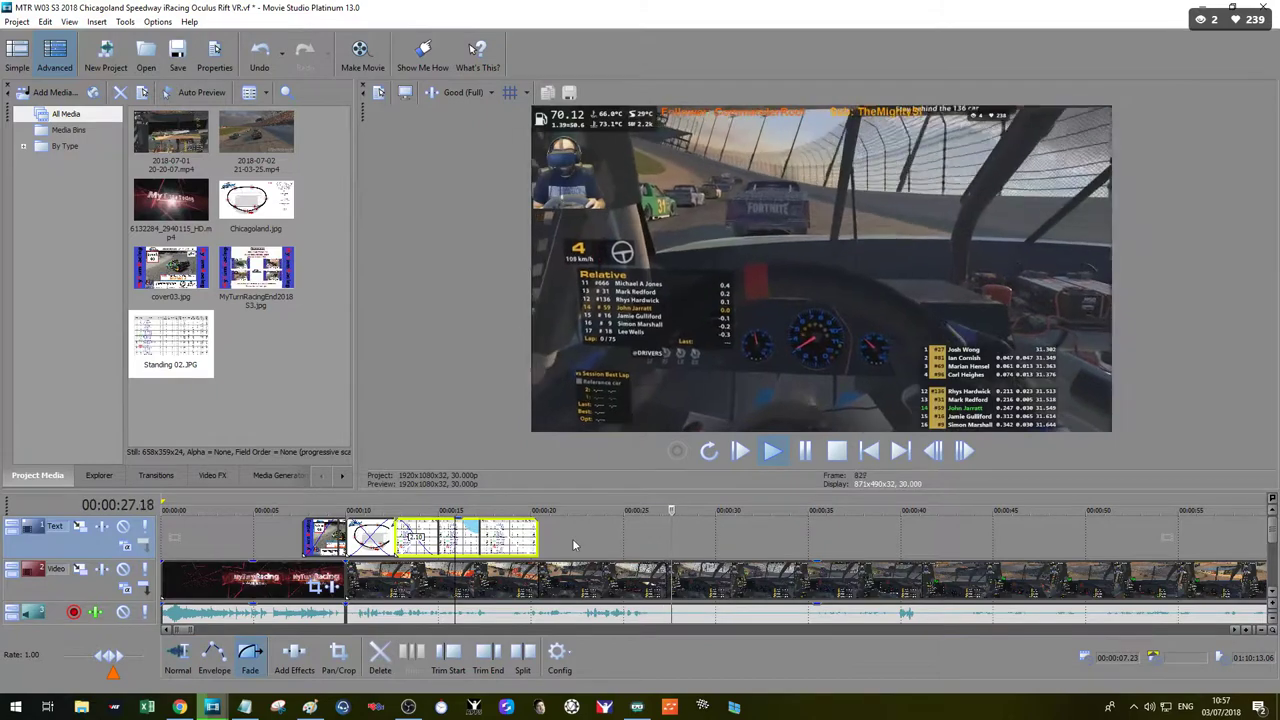
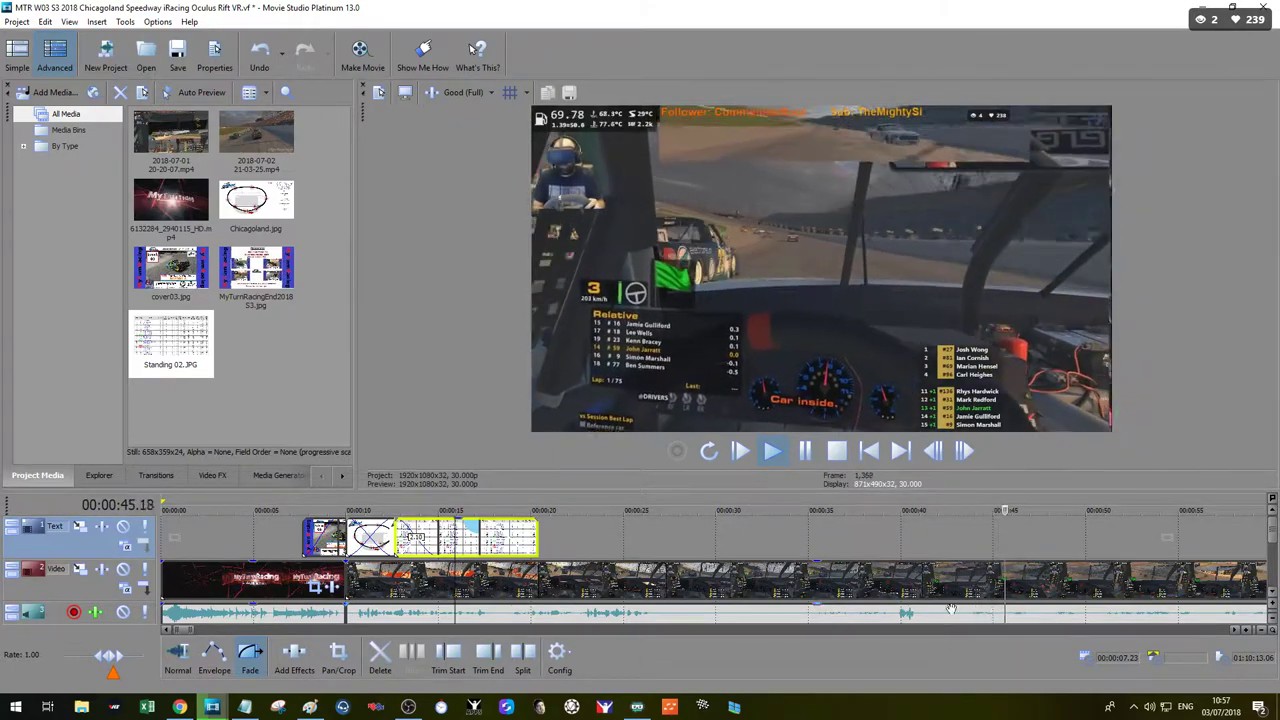
{"action": "scroll", "coordinate": [901, 566], "scroll_direction": "down", "scroll_amount": 2}
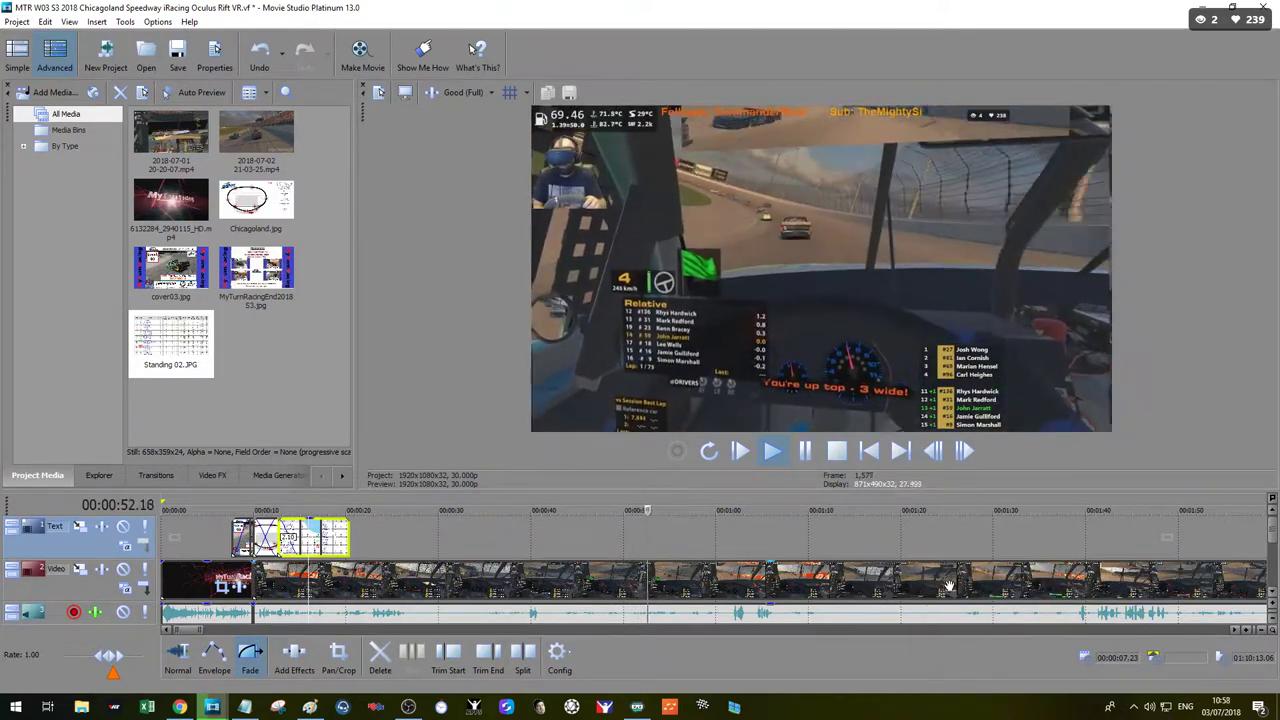
{"action": "left_click", "coordinate": [804, 450]}
{"action": "left_click", "coordinate": [468, 532]}
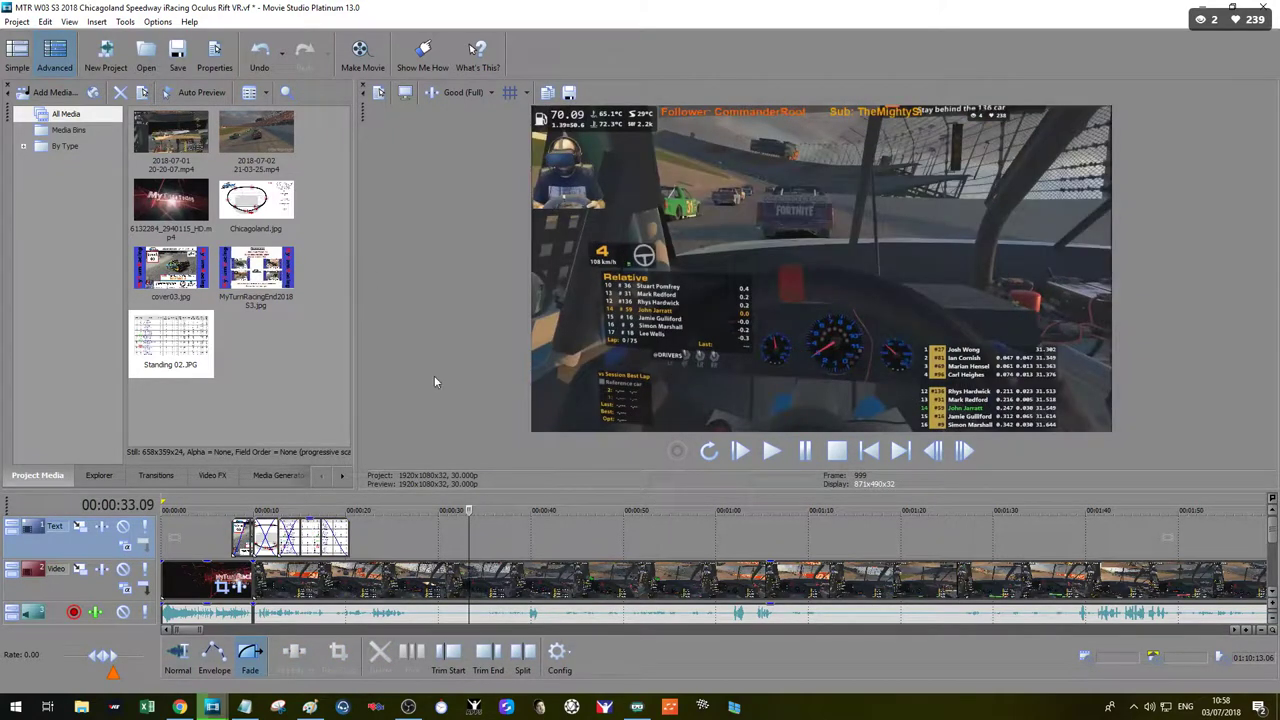
{"action": "left_click", "coordinate": [244, 139]}
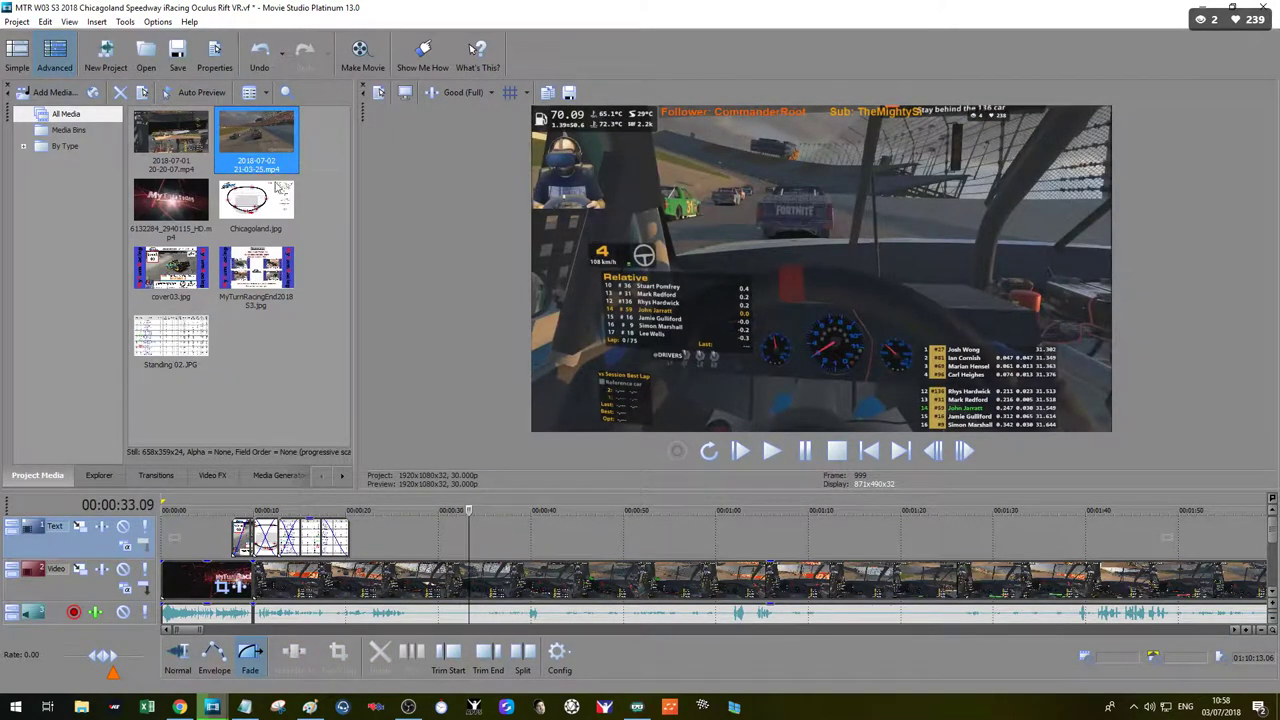
{"action": "left_click_drag", "start_coordinate": [249, 133], "coordinate": [476, 548]}
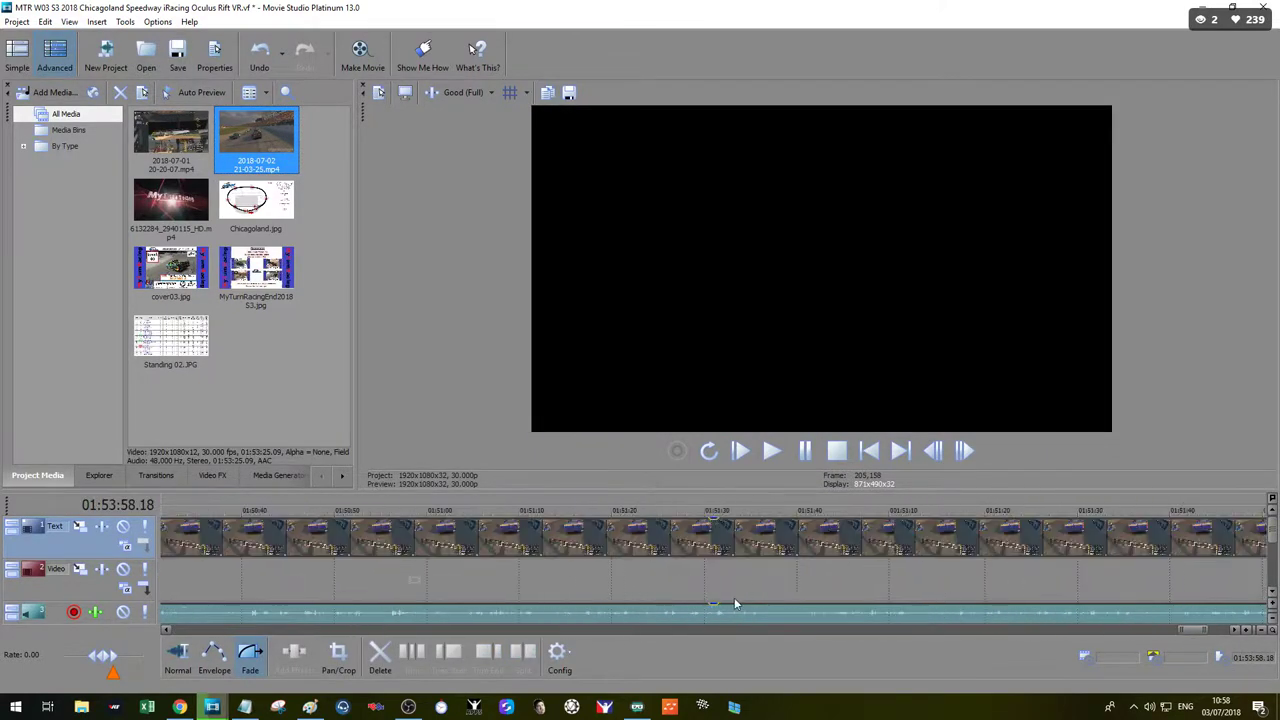
{"action": "scroll", "coordinate": [871, 588], "scroll_direction": "down", "scroll_amount": 8}
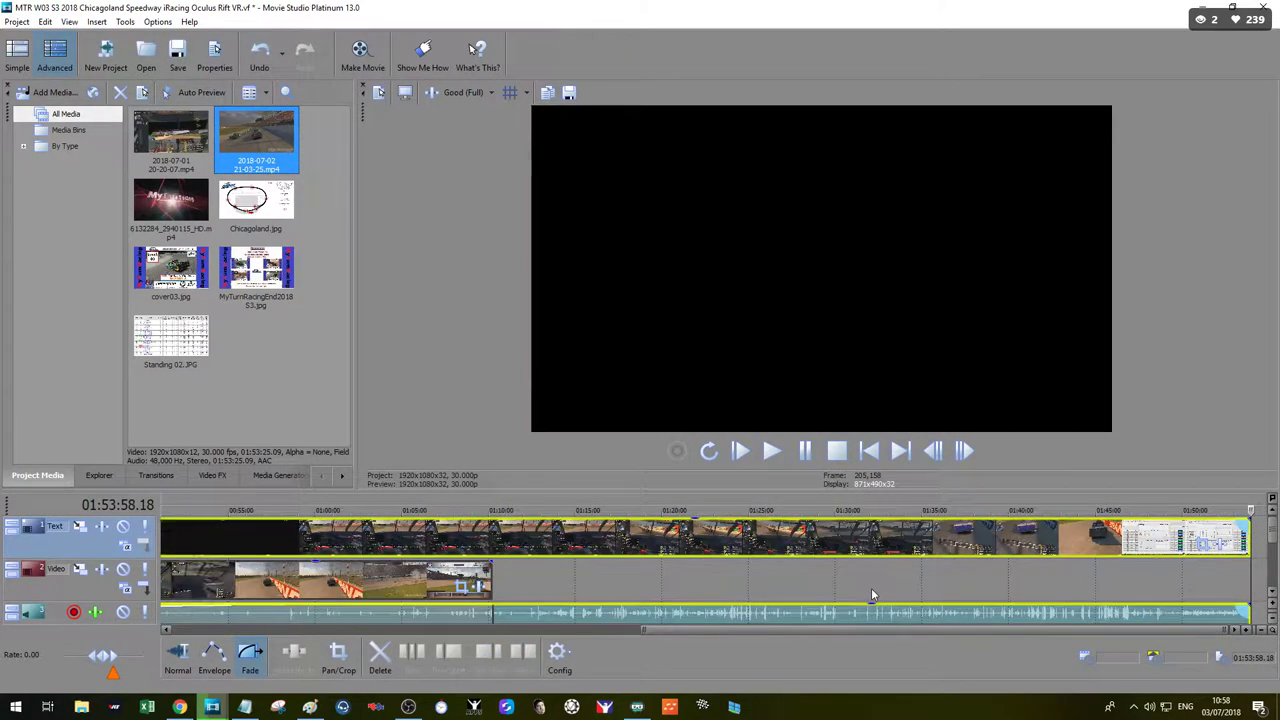
{"action": "scroll", "coordinate": [871, 585], "scroll_direction": "down", "scroll_amount": 3}
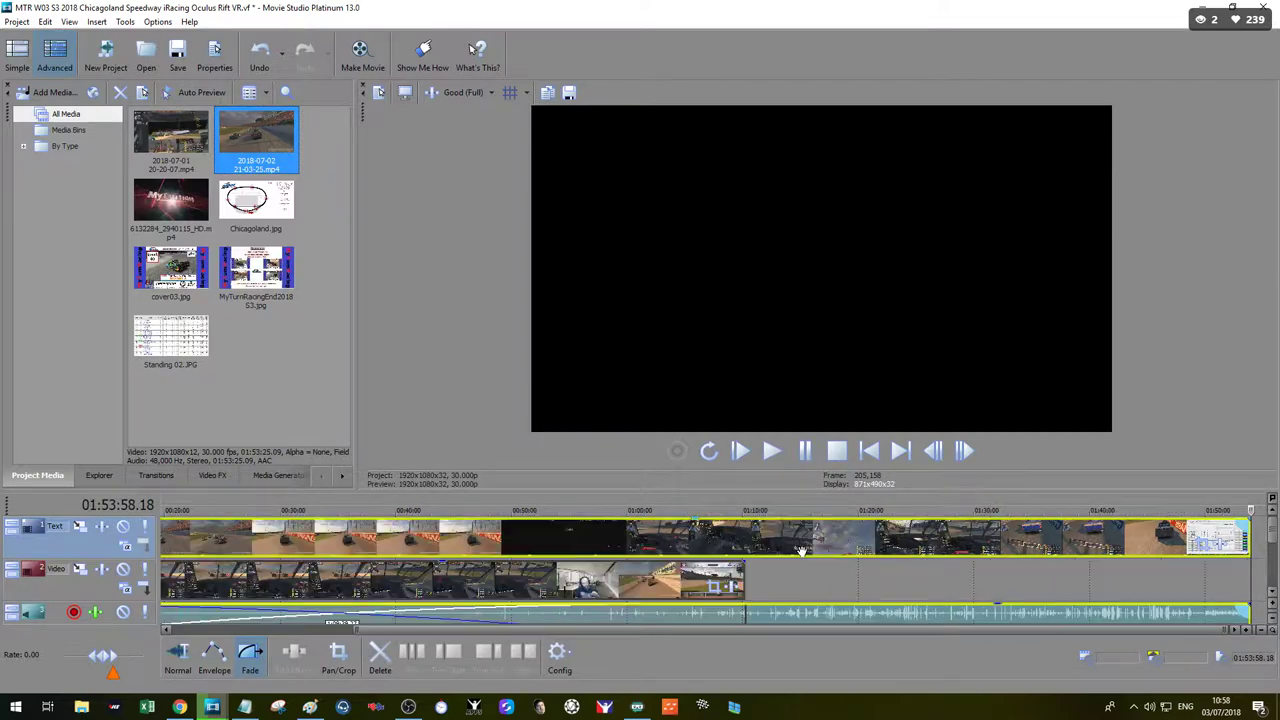
{"action": "left_click", "coordinate": [801, 535]}
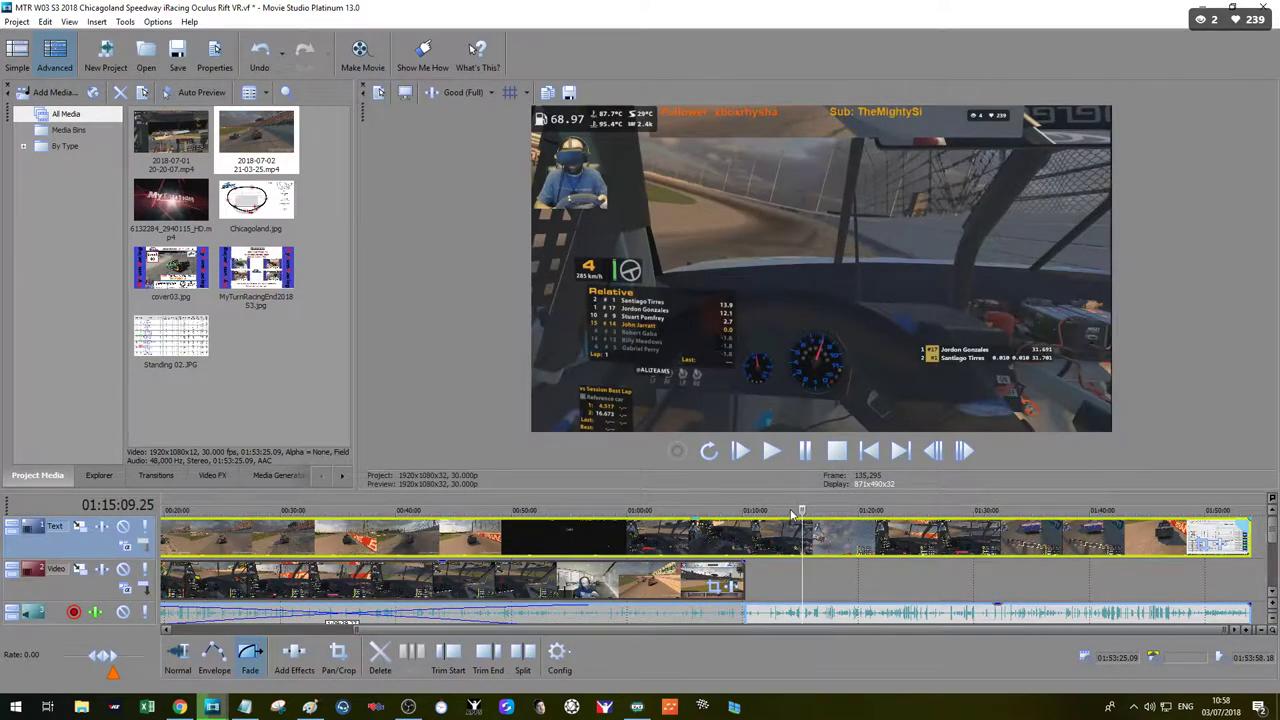
{"action": "left_click_drag", "start_coordinate": [816, 508], "coordinate": [899, 510]}
{"action": "left_click", "coordinate": [851, 537]}
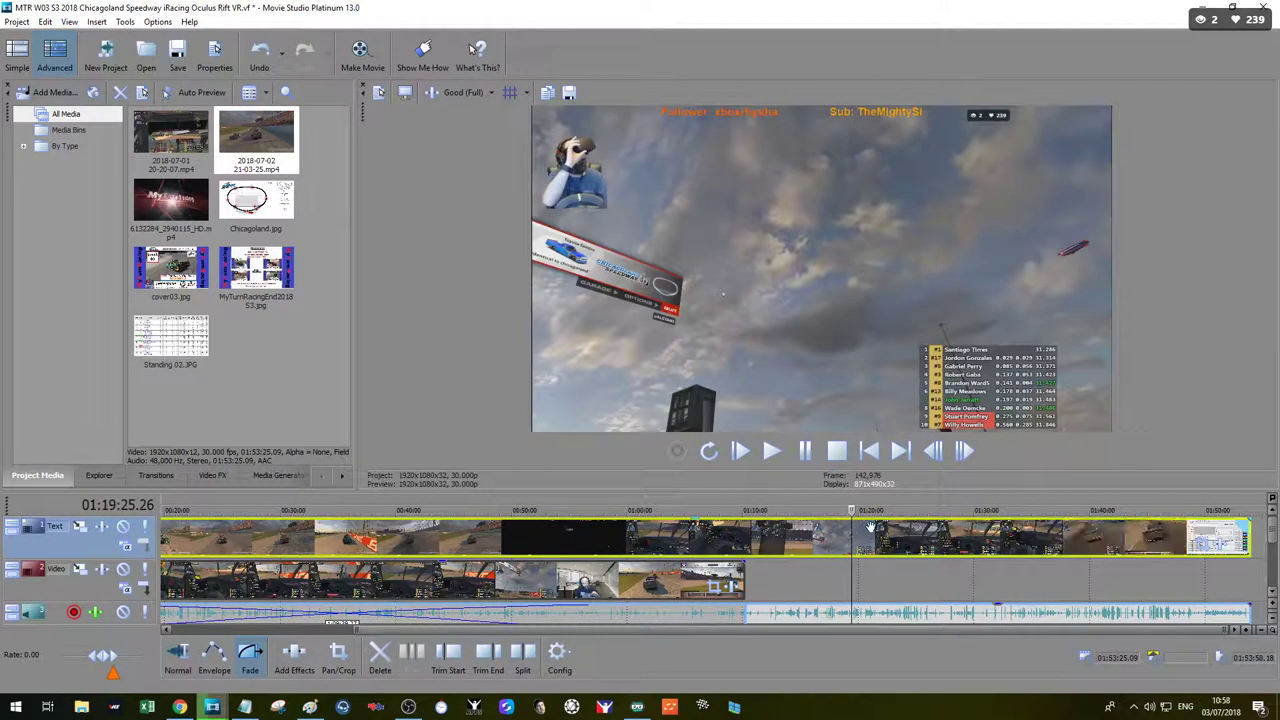
{"action": "key", "text": "Delete"}
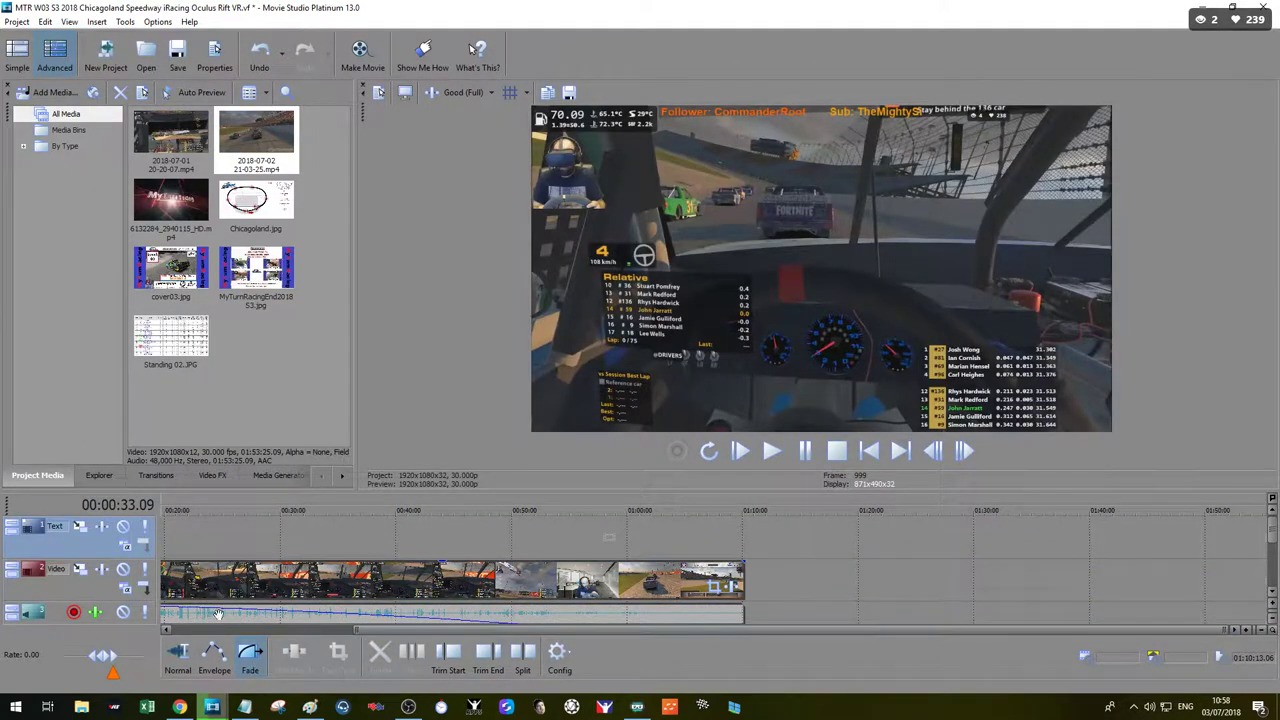
{"action": "scroll", "coordinate": [218, 614], "scroll_direction": "down", "scroll_amount": 1}
{"action": "left_click_drag", "start_coordinate": [173, 614], "coordinate": [899, 618]}
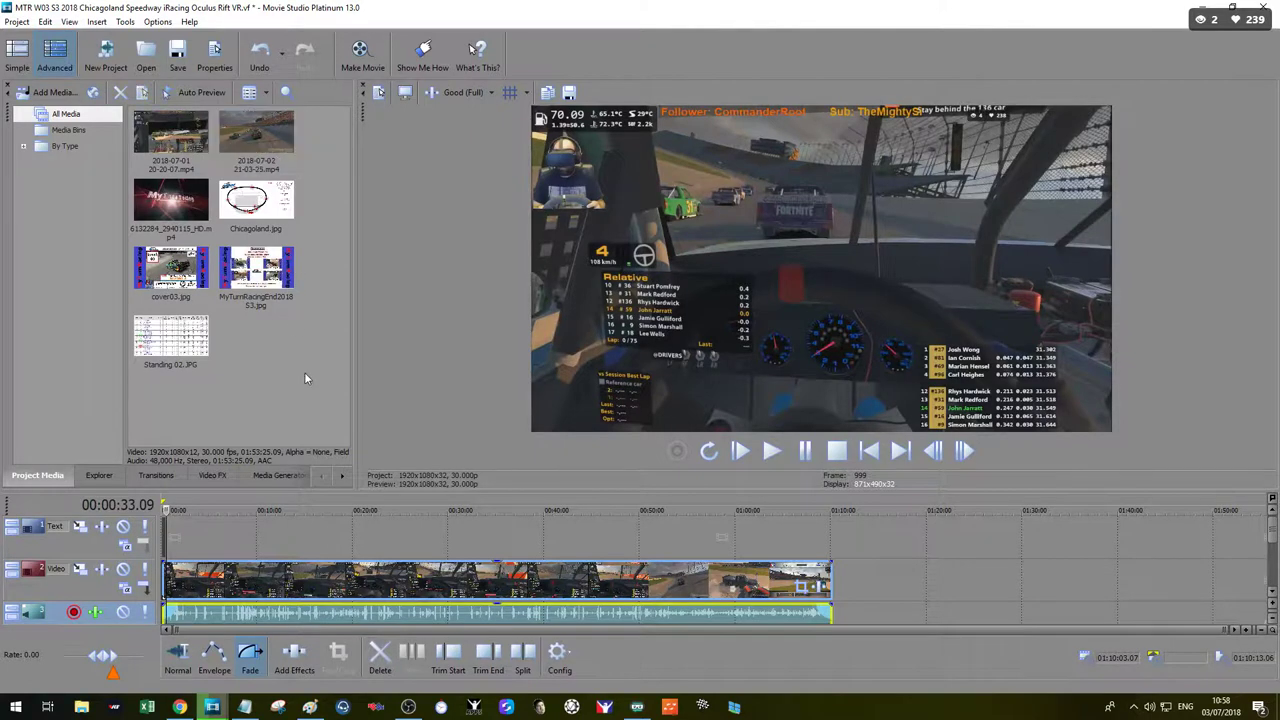
{"action": "left_click", "coordinate": [57, 92]}
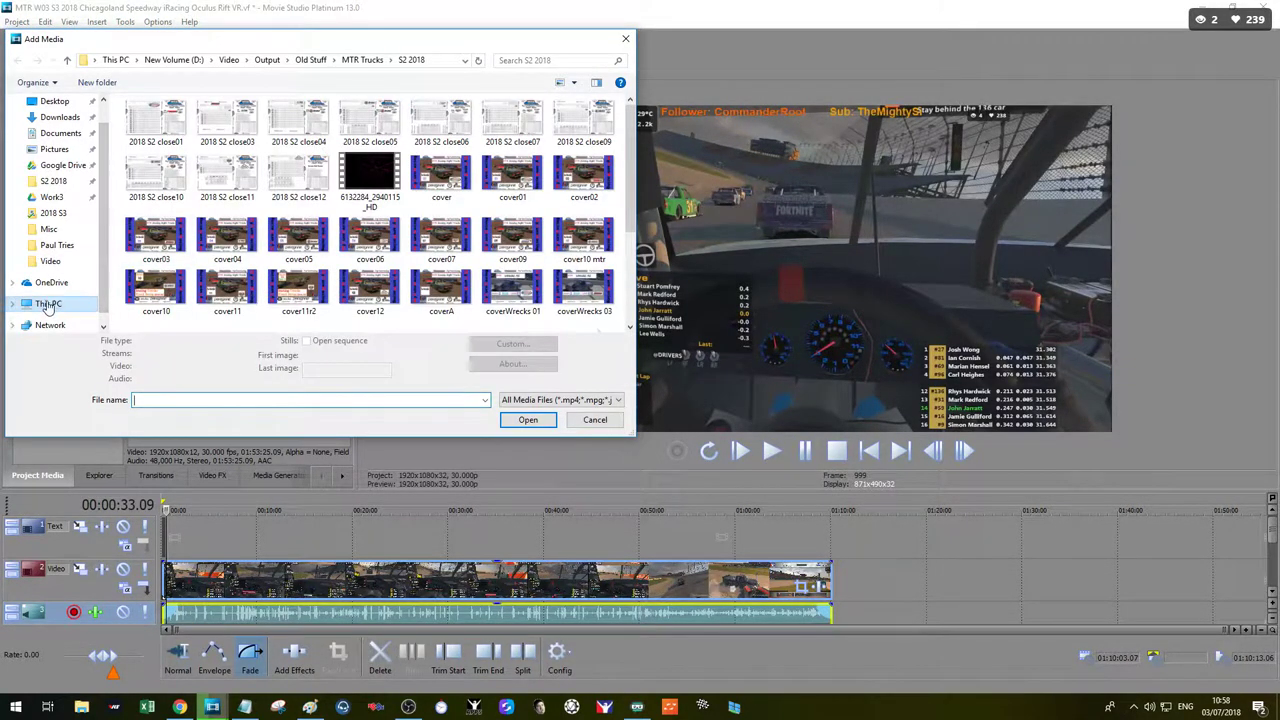
{"action": "left_click", "coordinate": [47, 305]}
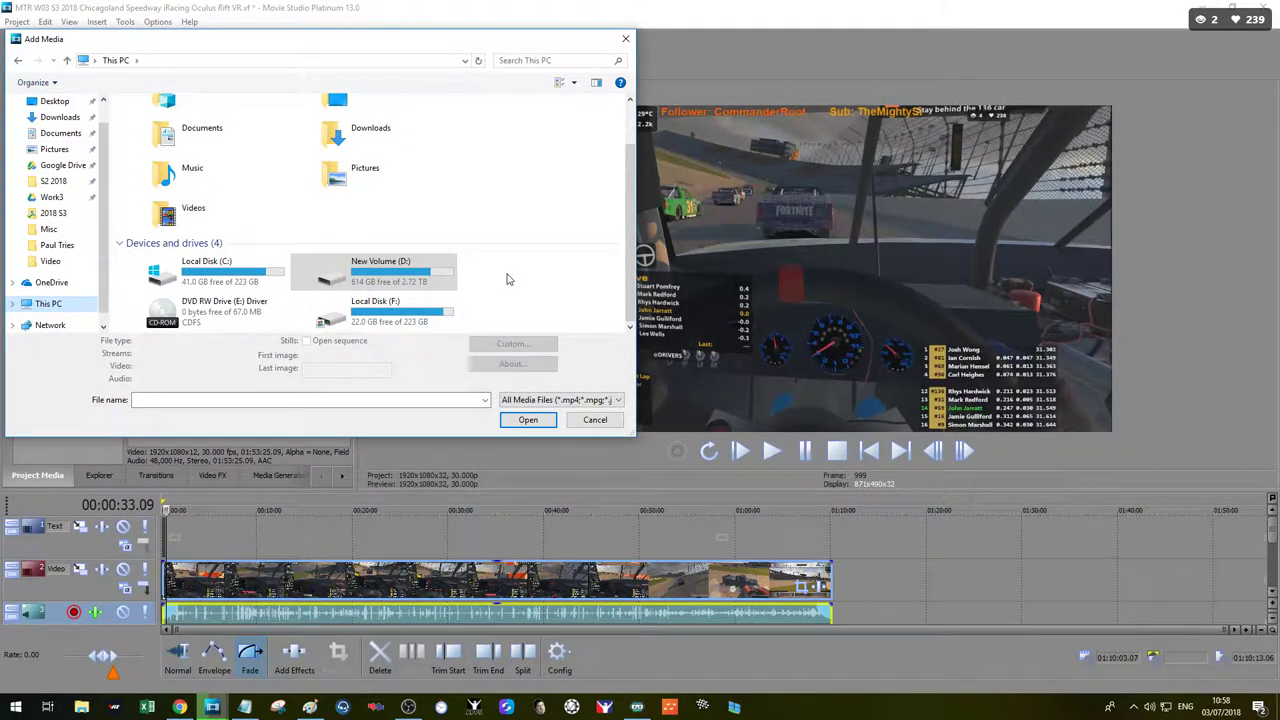
{"action": "double_click", "coordinate": [372, 312]}
{"action": "double_click", "coordinate": [196, 211]}
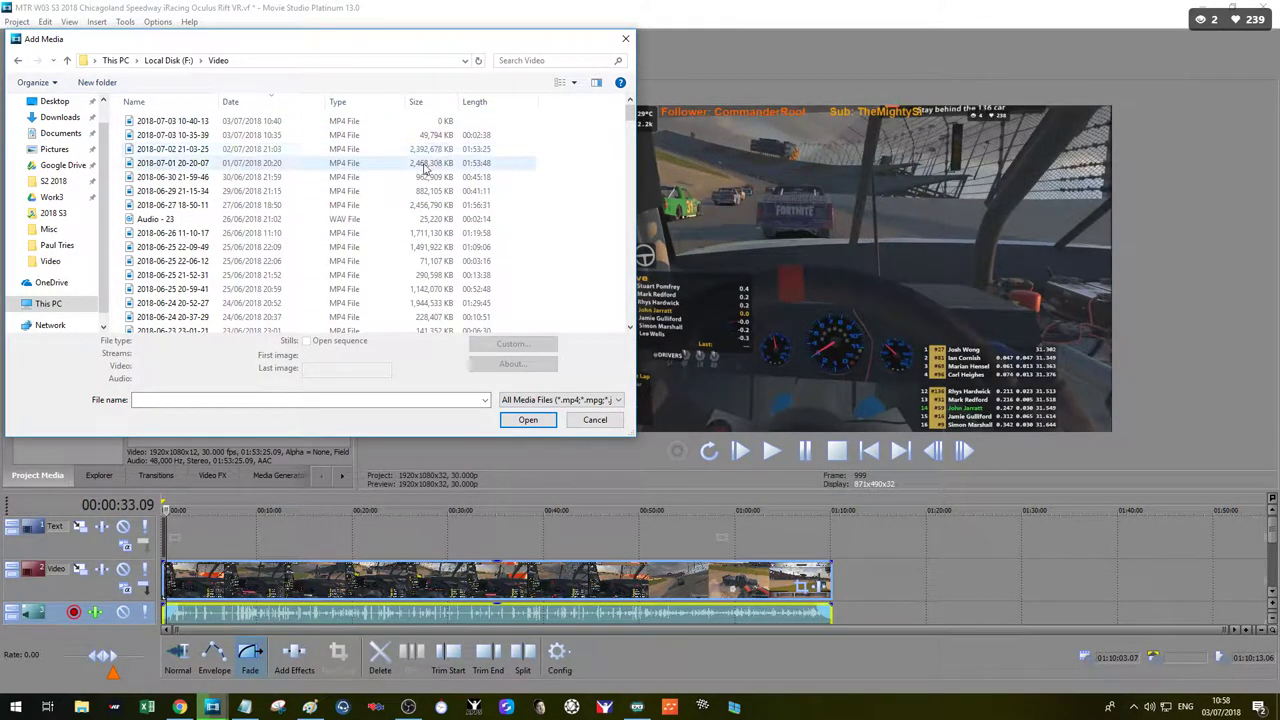
{"action": "left_click", "coordinate": [440, 150]}
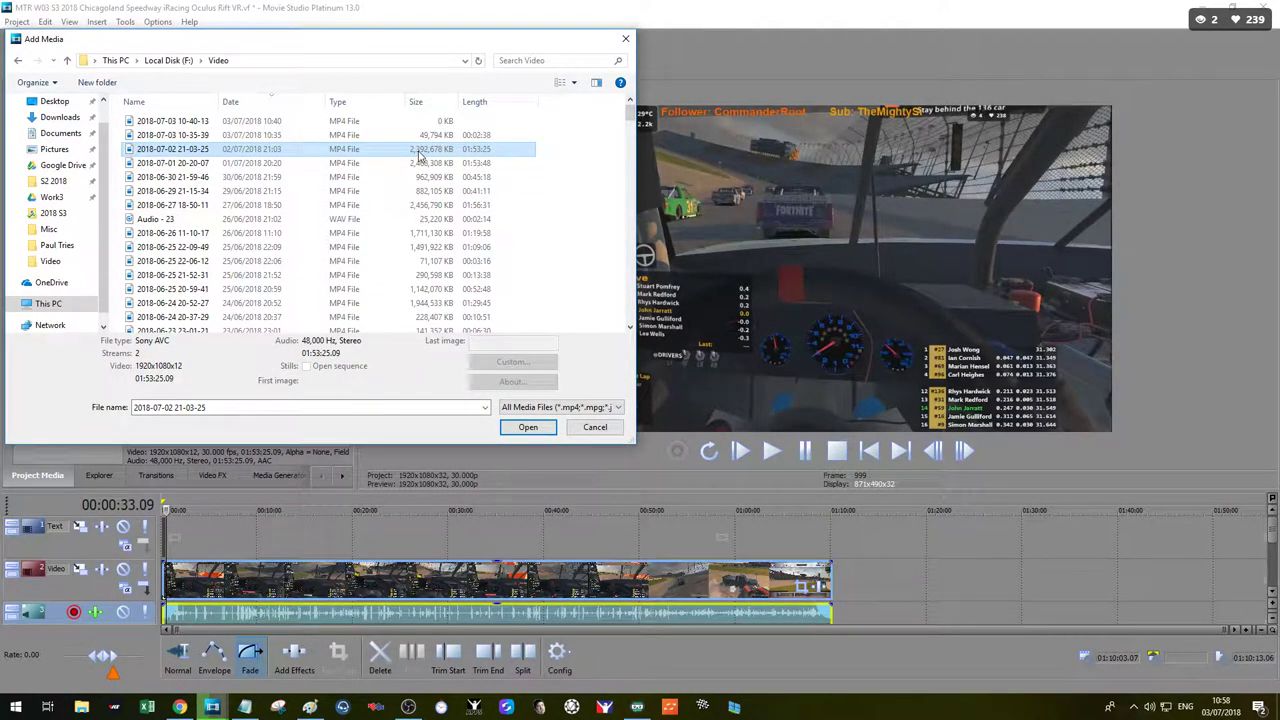
{"action": "double_click", "coordinate": [418, 150]}
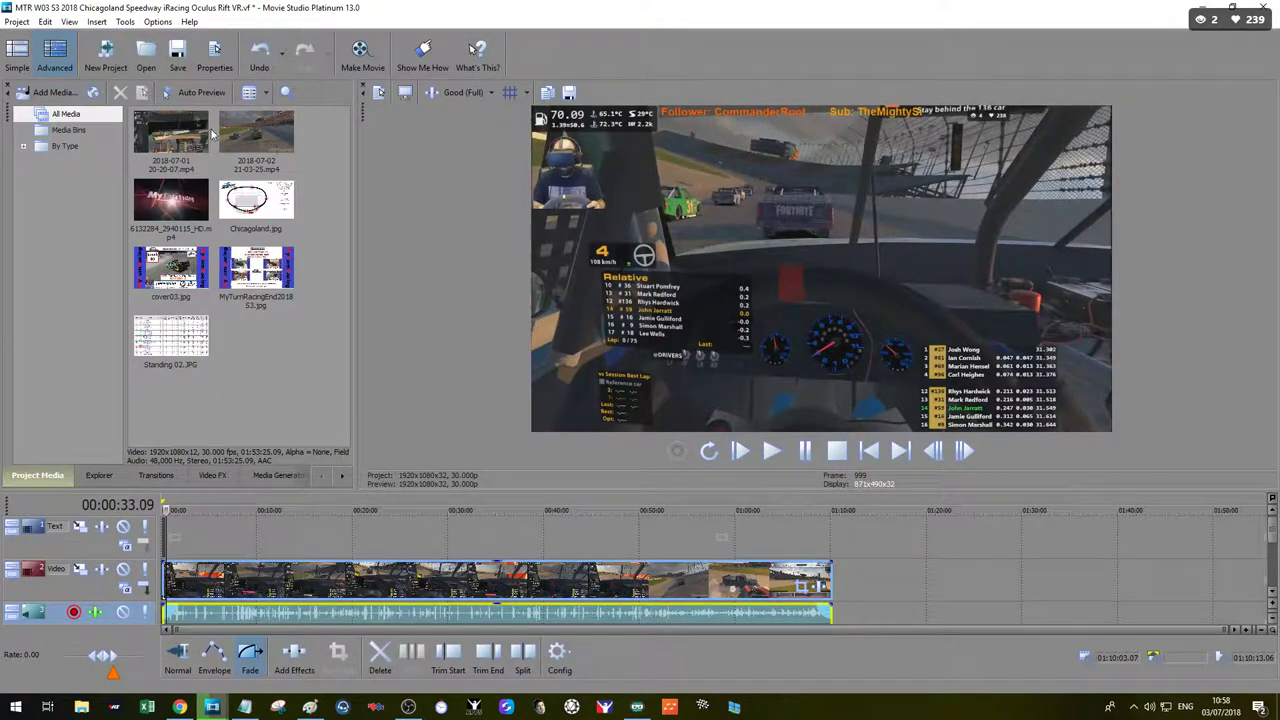
{"action": "left_click", "coordinate": [261, 142]}
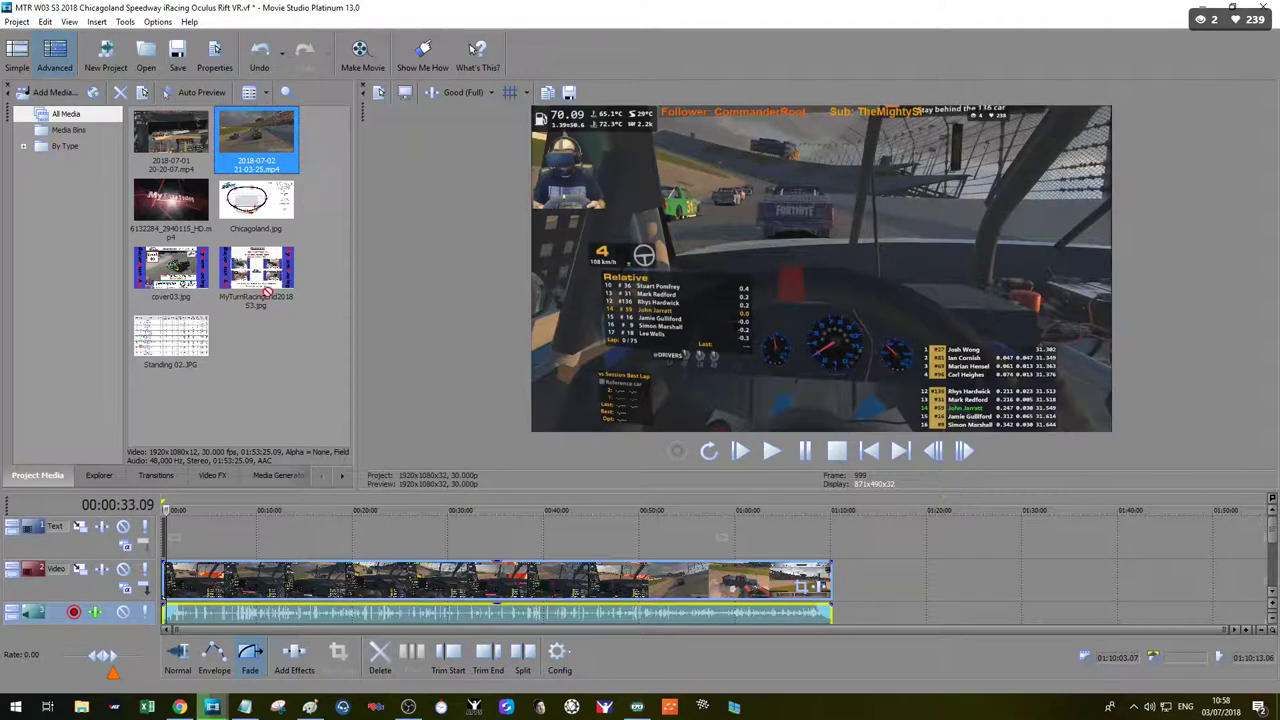
{"action": "left_click_drag", "start_coordinate": [199, 541], "coordinate": [855, 510]}
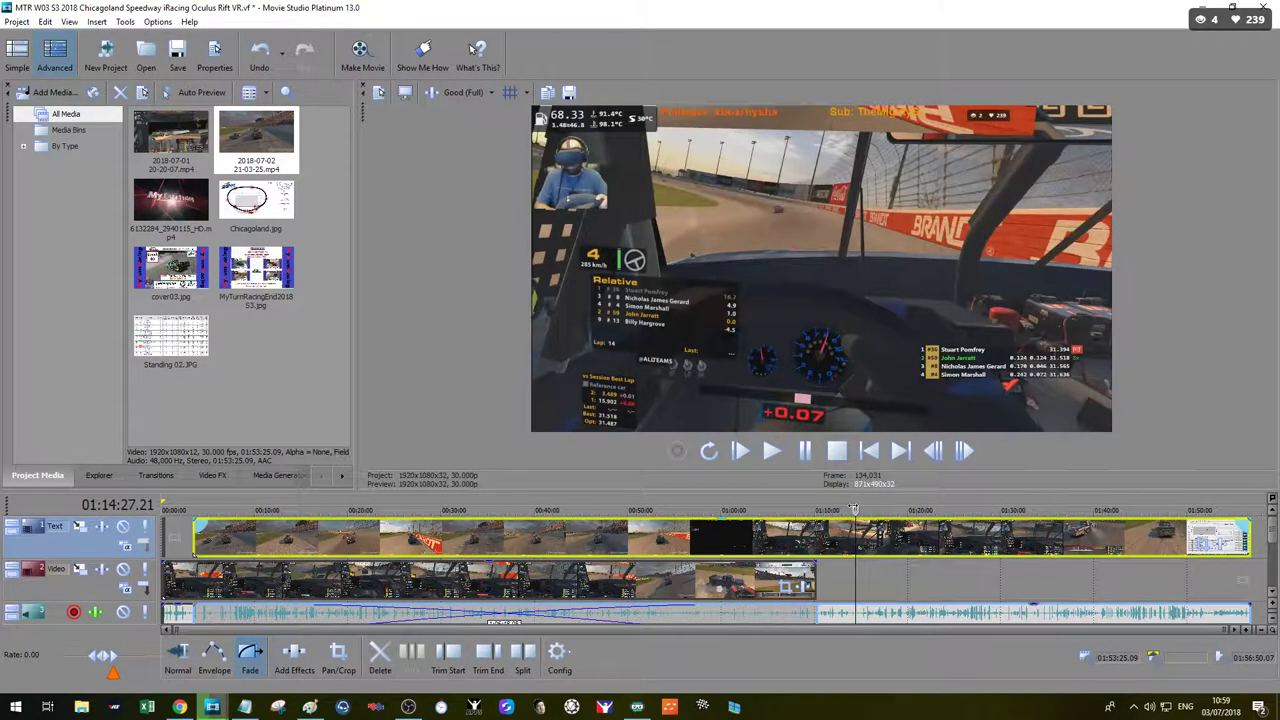
{"action": "left_click_drag", "start_coordinate": [843, 510], "coordinate": [713, 510]}
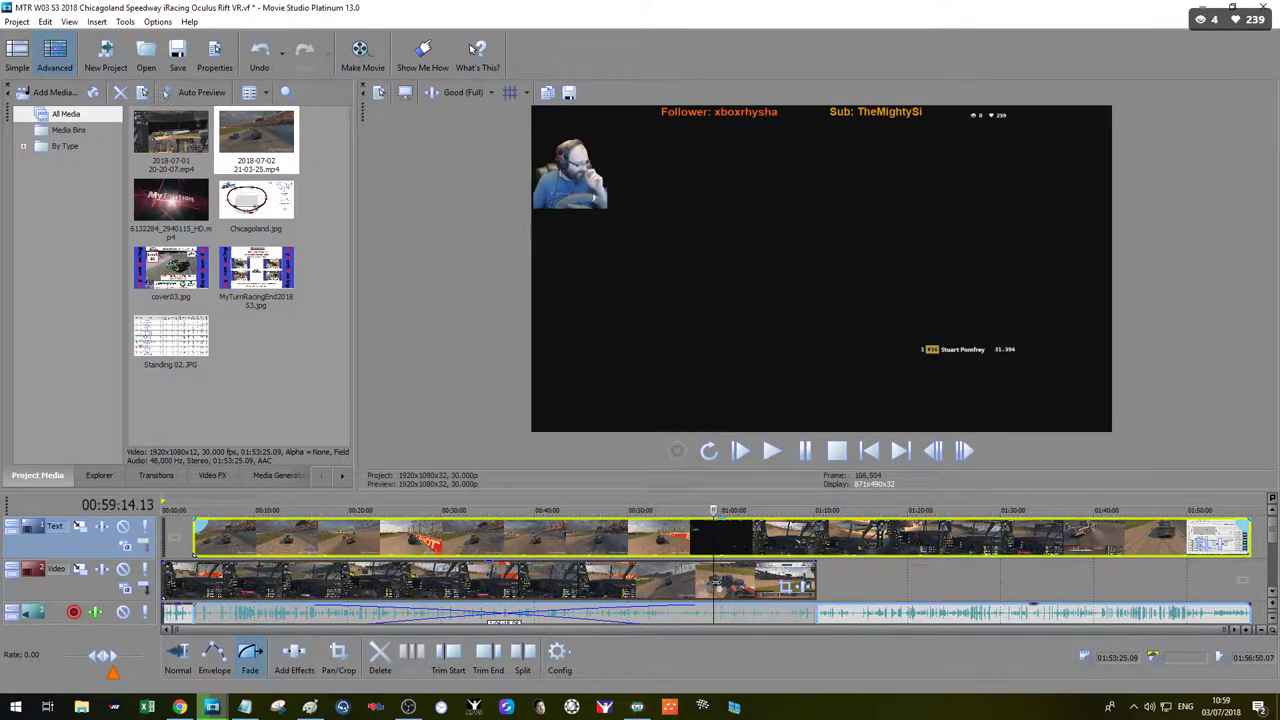
{"action": "left_click_drag", "start_coordinate": [747, 578], "coordinate": [636, 572]}
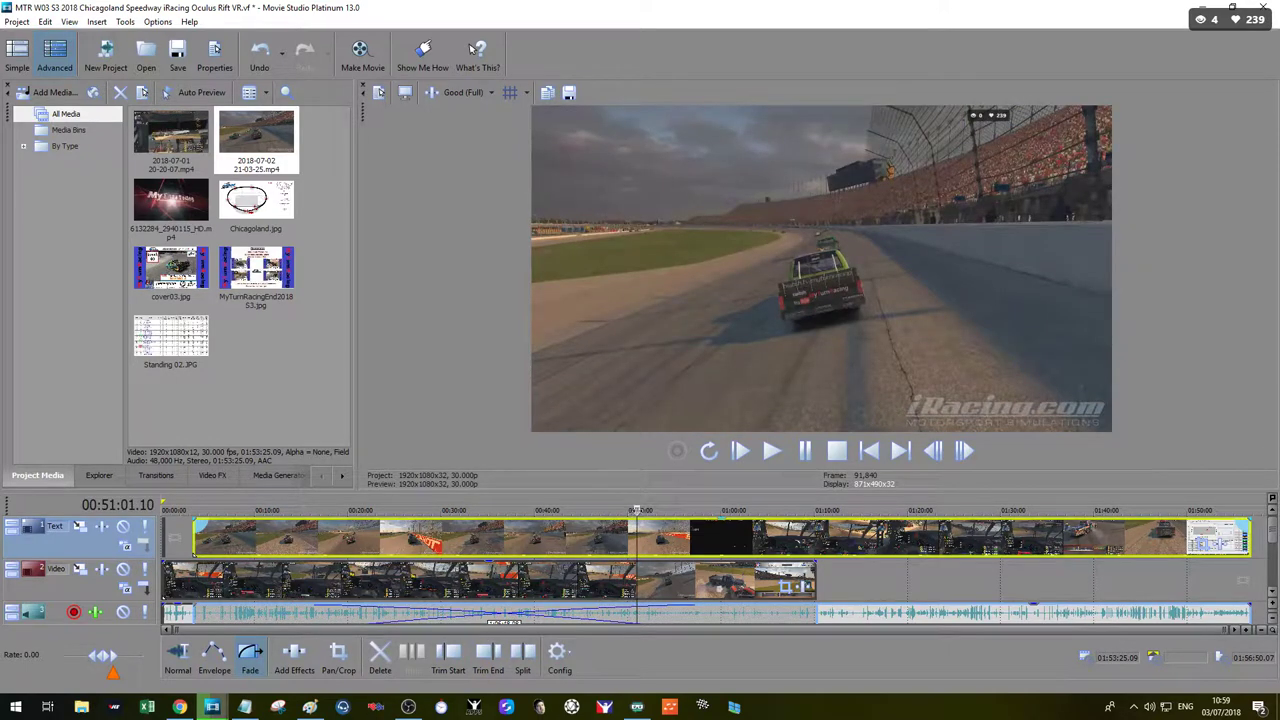
{"action": "mouse_move", "coordinate": [645, 510]}
{"action": "left_mouse_down"}
{"action": "mouse_move", "coordinate": [691, 510]}
{"action": "mouse_move", "coordinate": [670, 510]}
{"action": "left_mouse_up"}
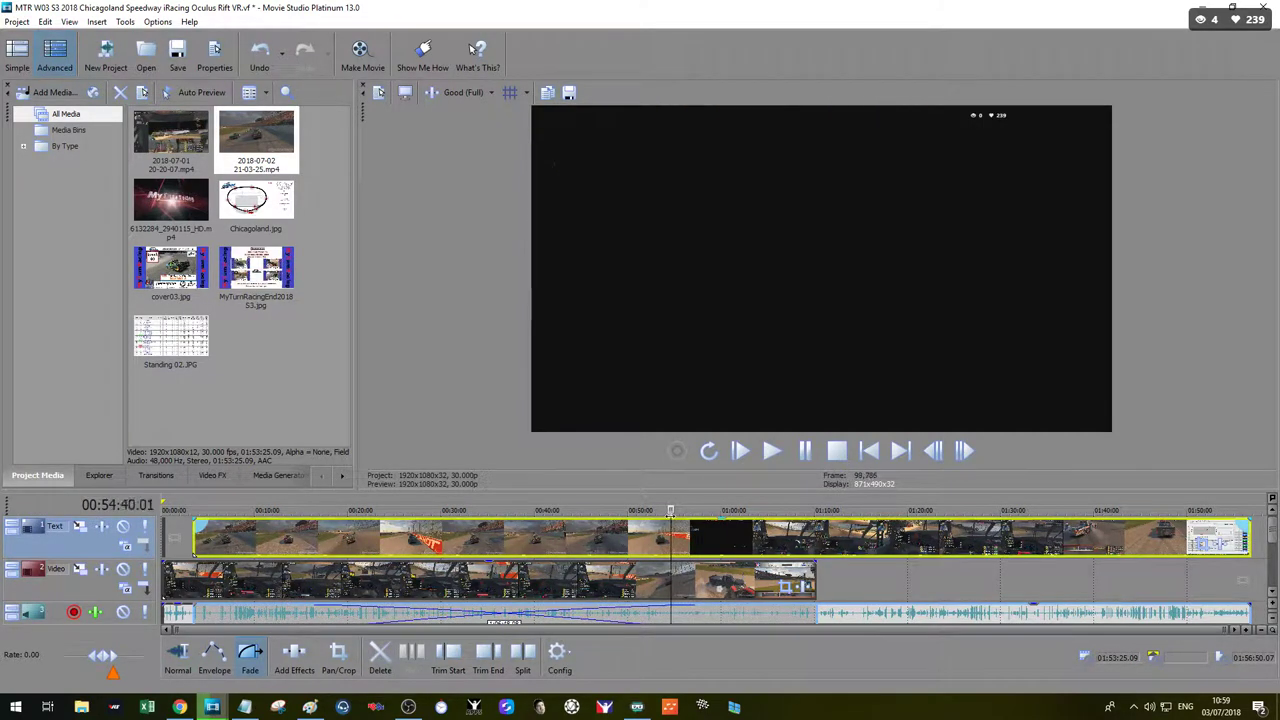
{"action": "left_click", "coordinate": [497, 669]}
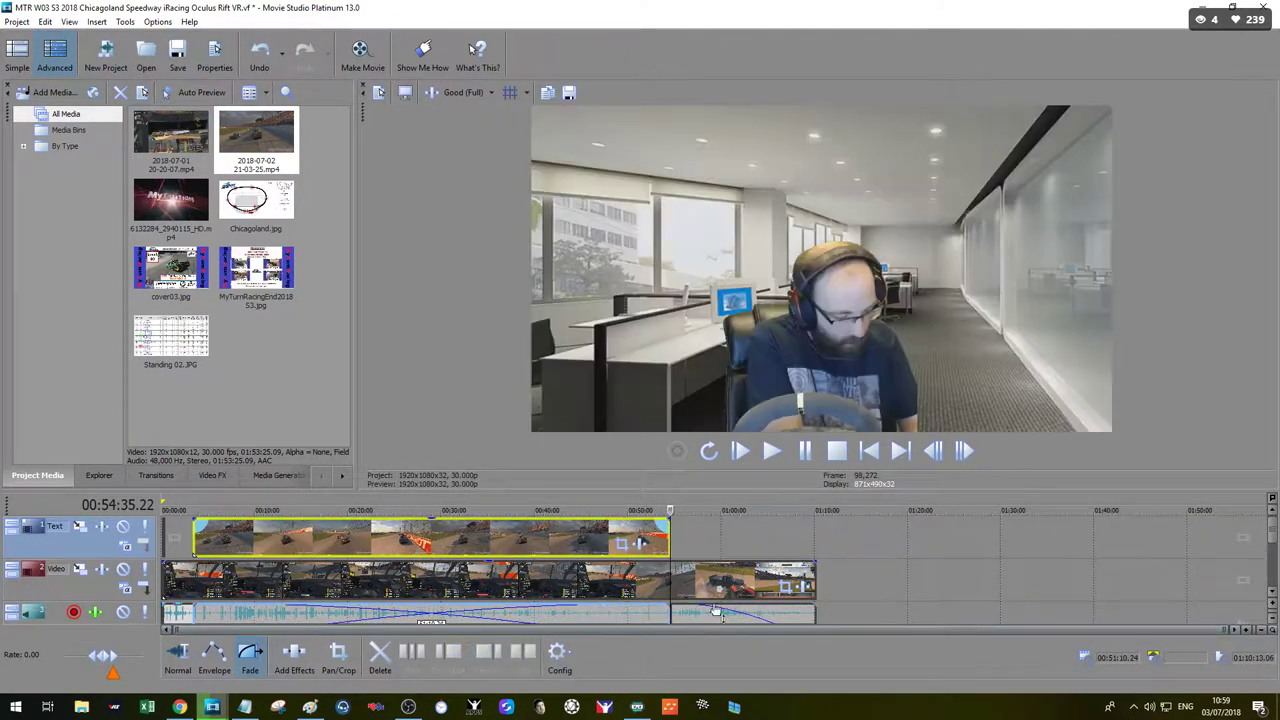
Step: Move the trimmed replay clip along the Text track to start at about 00:46:13 and preview it past the race recording's end
{"action": "left_click", "coordinate": [717, 618]}
{"action": "left_click", "coordinate": [717, 618]}
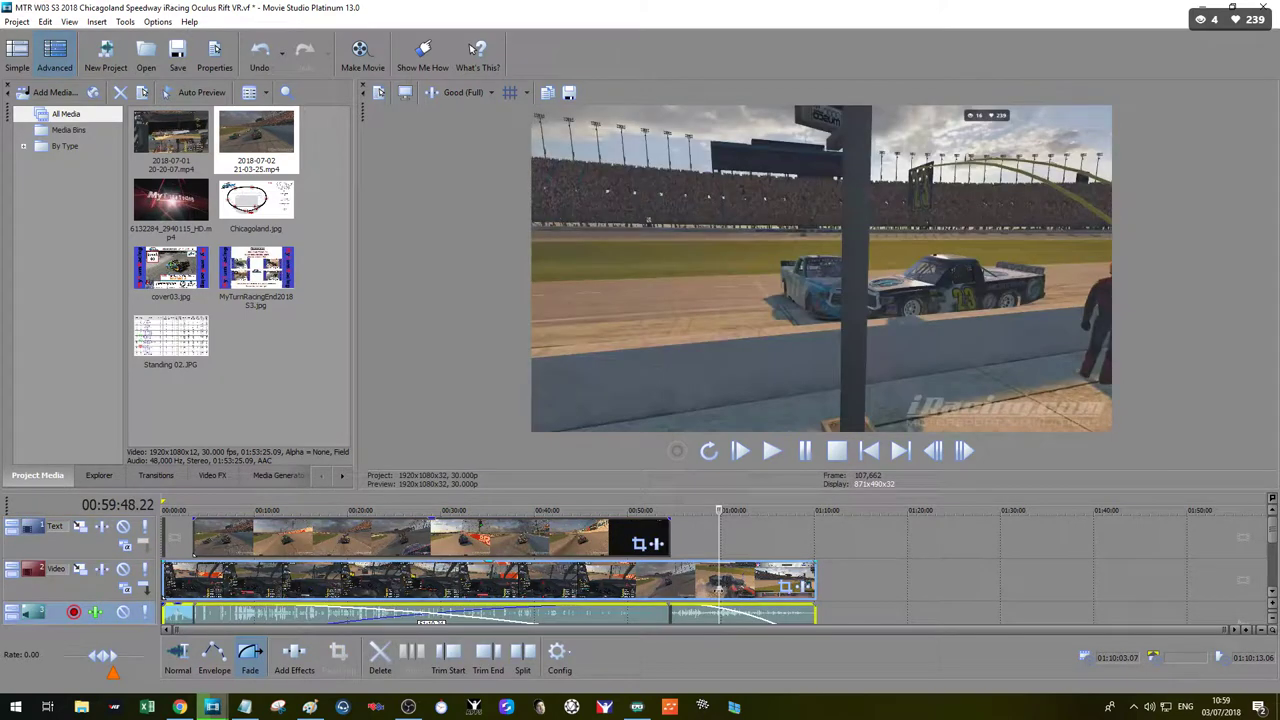
{"action": "left_click", "coordinate": [506, 543]}
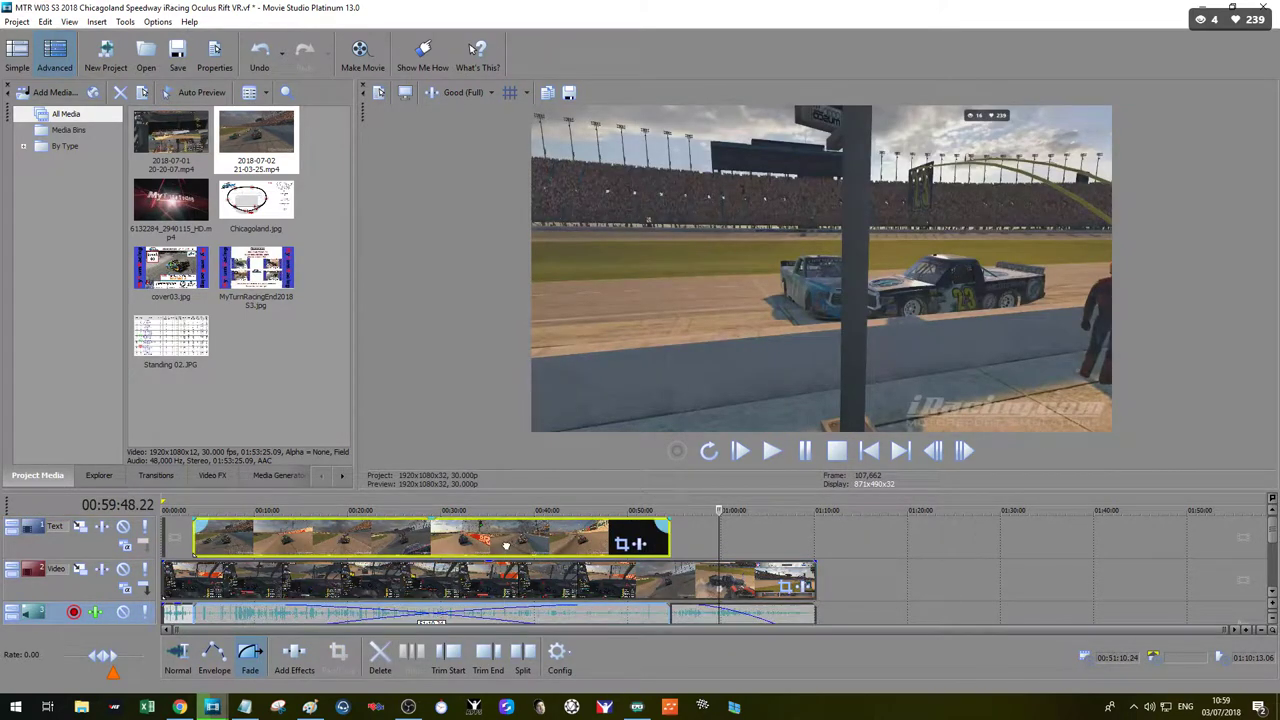
{"action": "left_click_drag", "start_coordinate": [469, 538], "coordinate": [847, 540]}
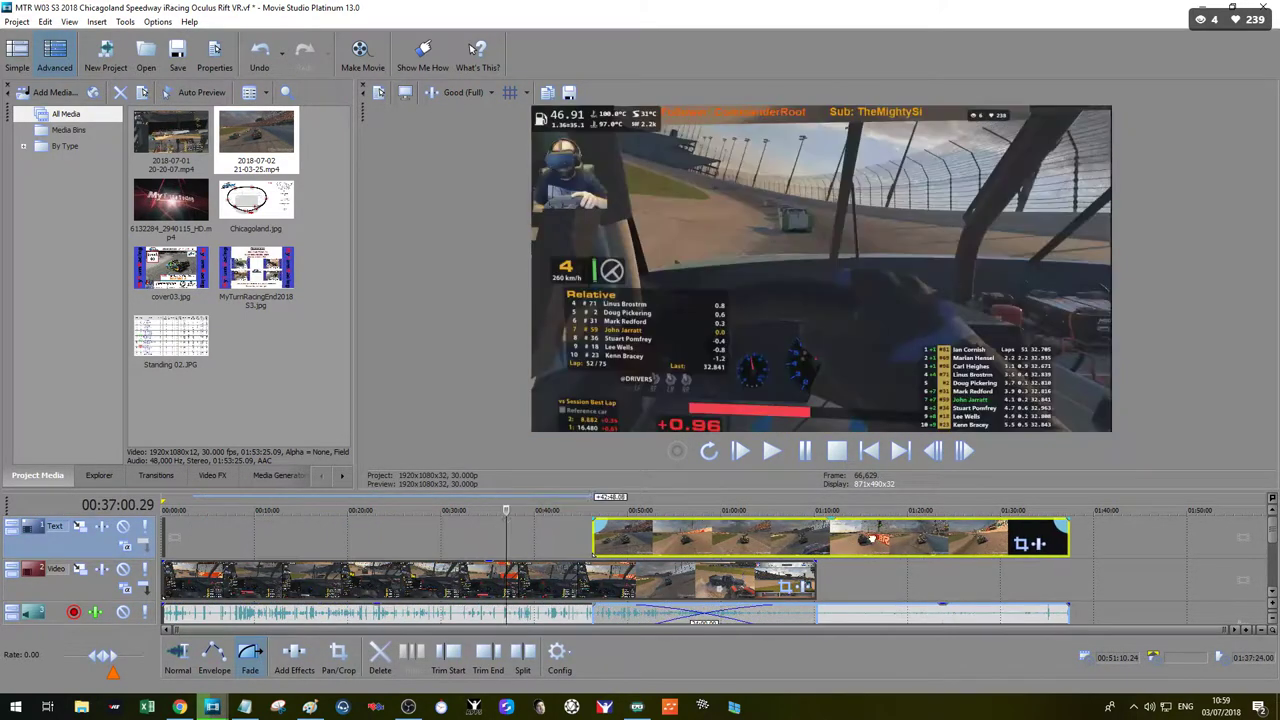
{"action": "left_click", "coordinate": [875, 540]}
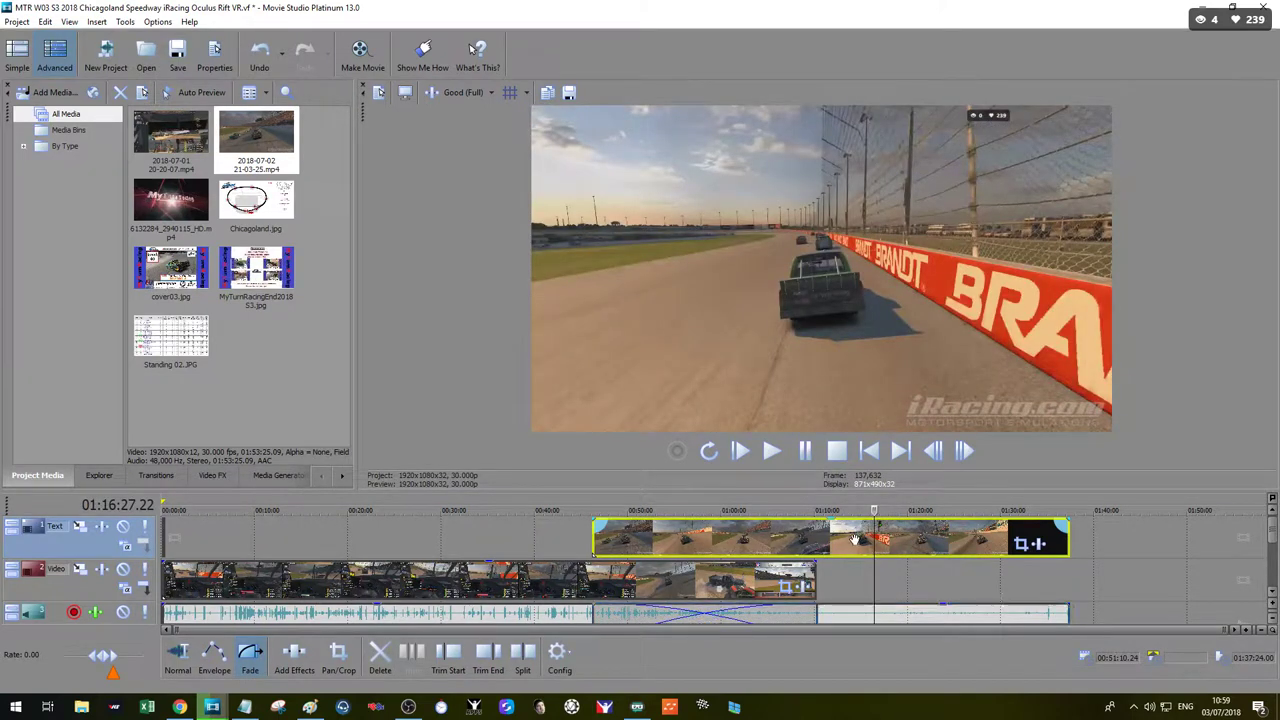
Step: Delete the replay clip's audio and move its video along the Text track to start at 00:06:46.13
{"action": "left_click", "coordinate": [906, 616]}
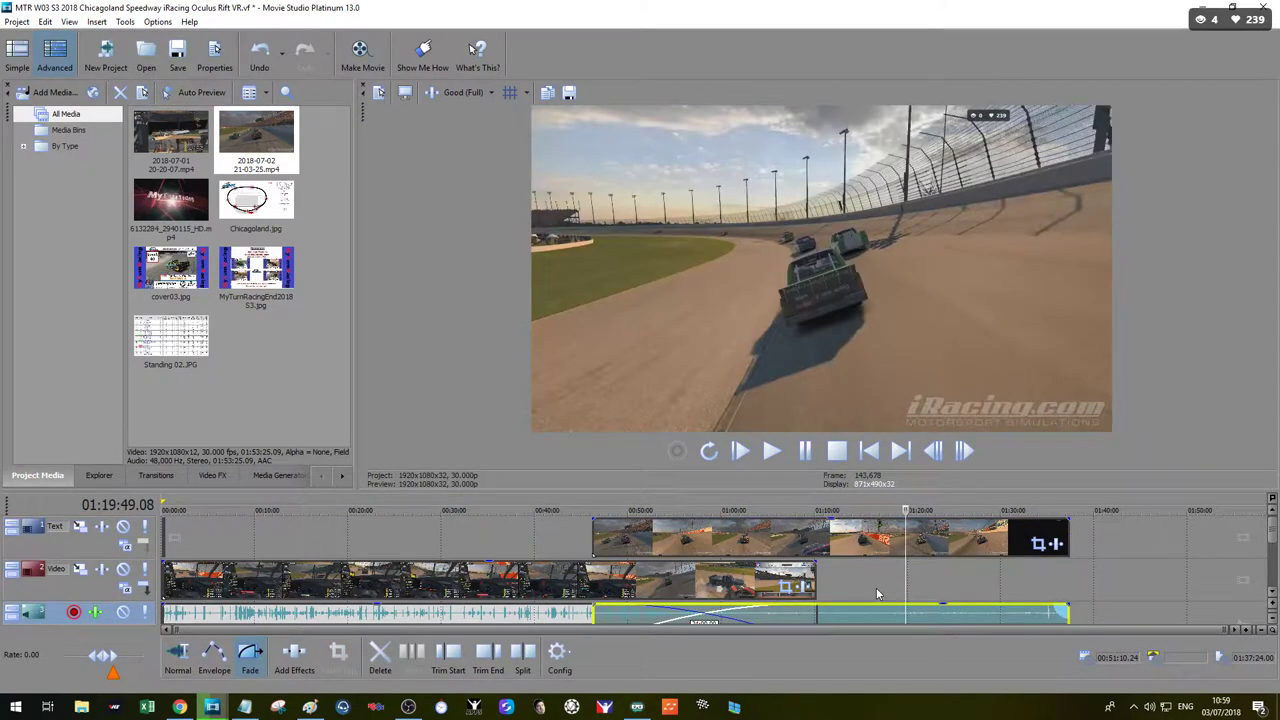
{"action": "key", "text": "Delete"}
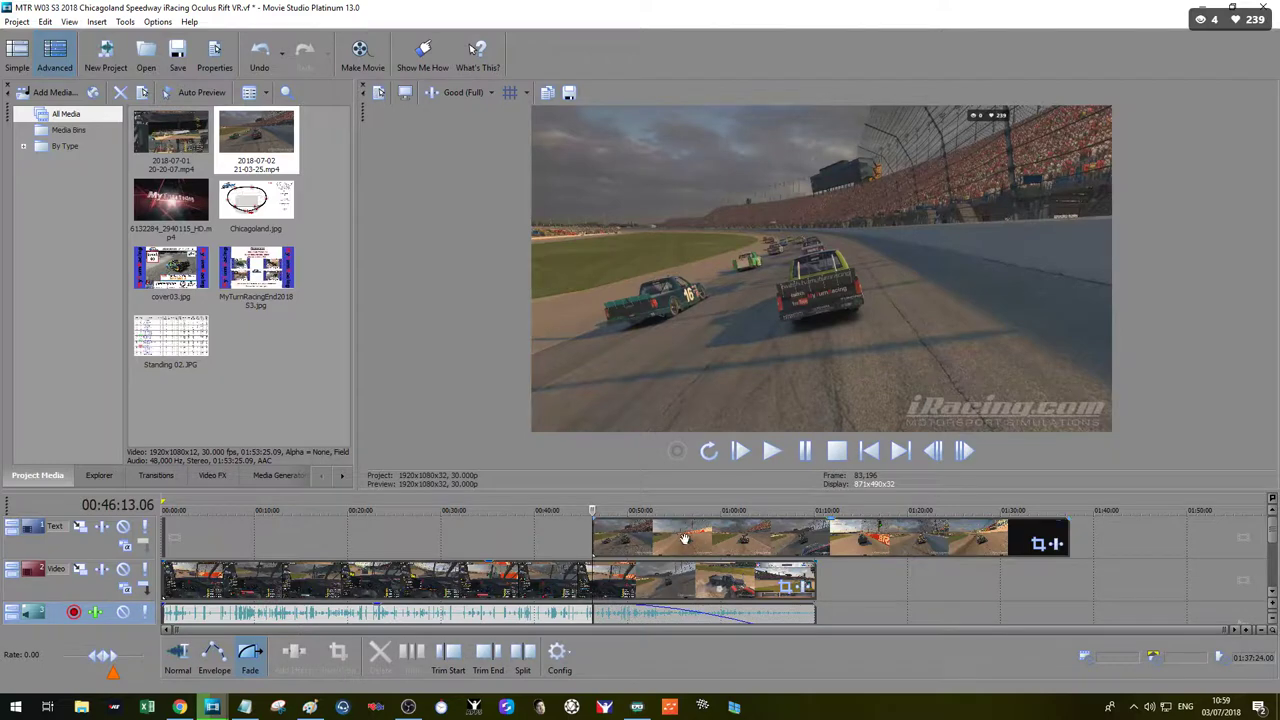
{"action": "left_click_drag", "start_coordinate": [684, 540], "coordinate": [342, 538]}
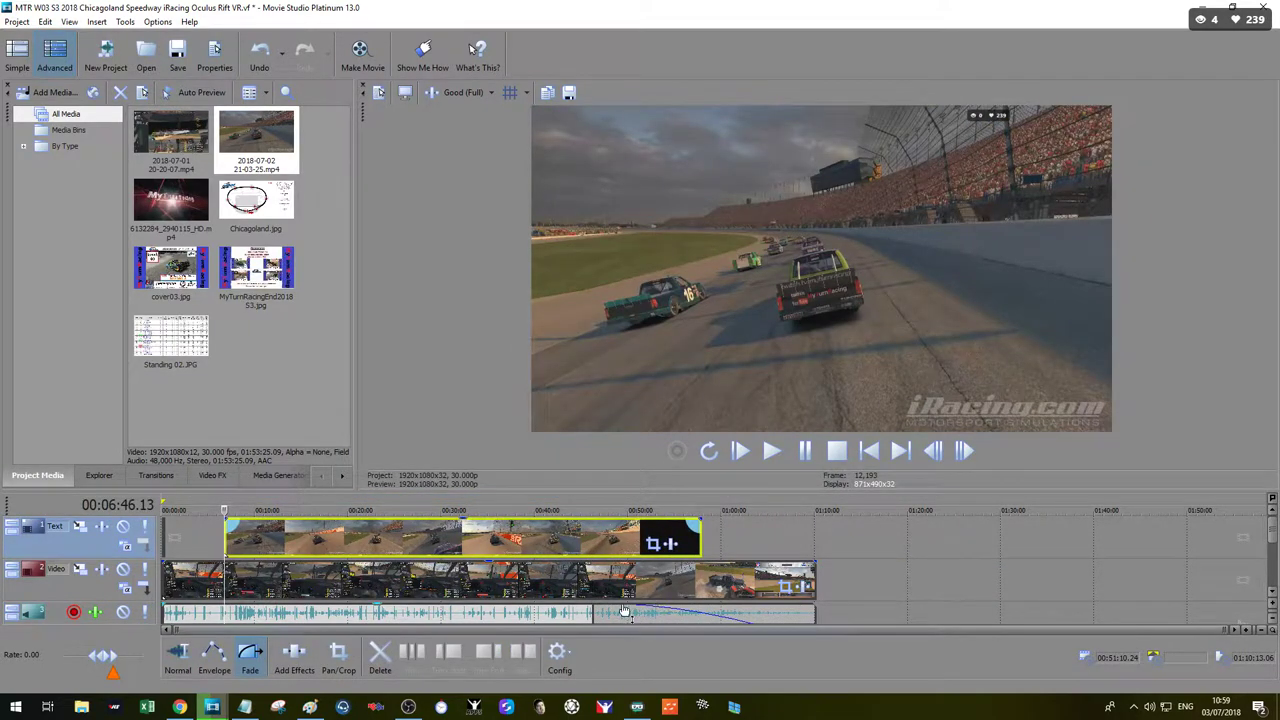
{"action": "left_click", "coordinate": [587, 616]}
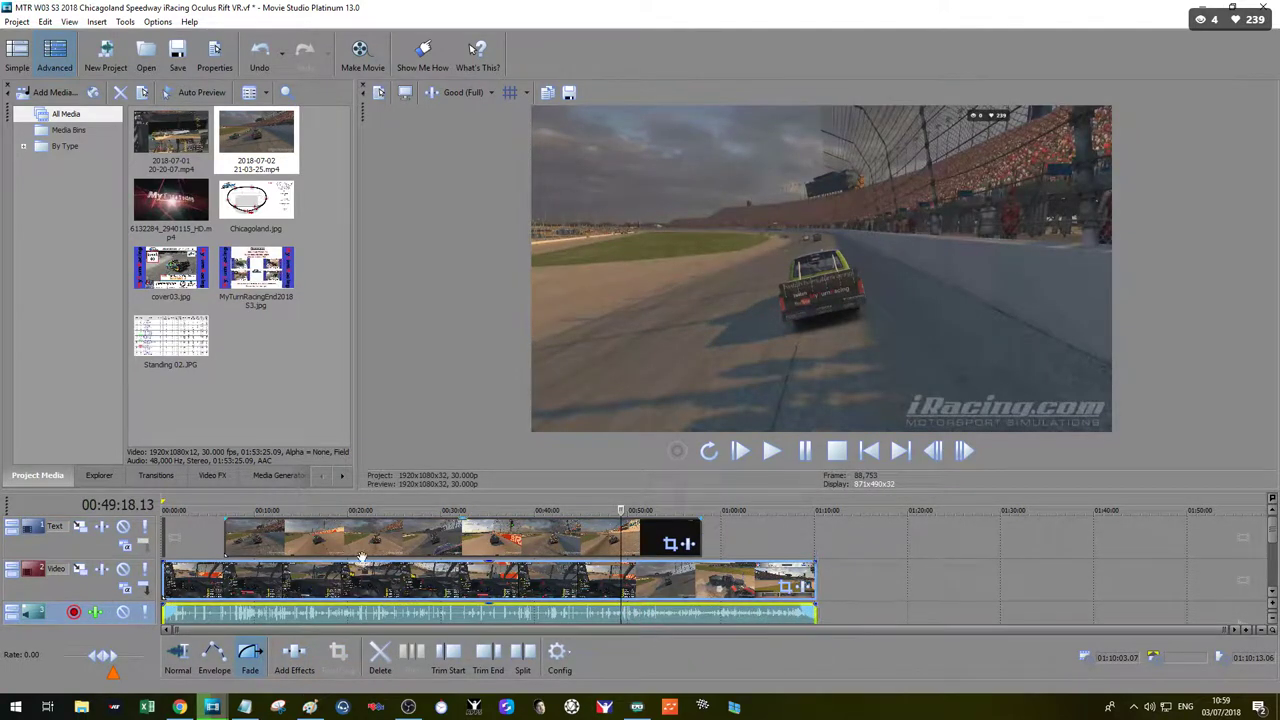
{"action": "left_click", "coordinate": [300, 535]}
{"action": "left_click", "coordinate": [209, 542]}
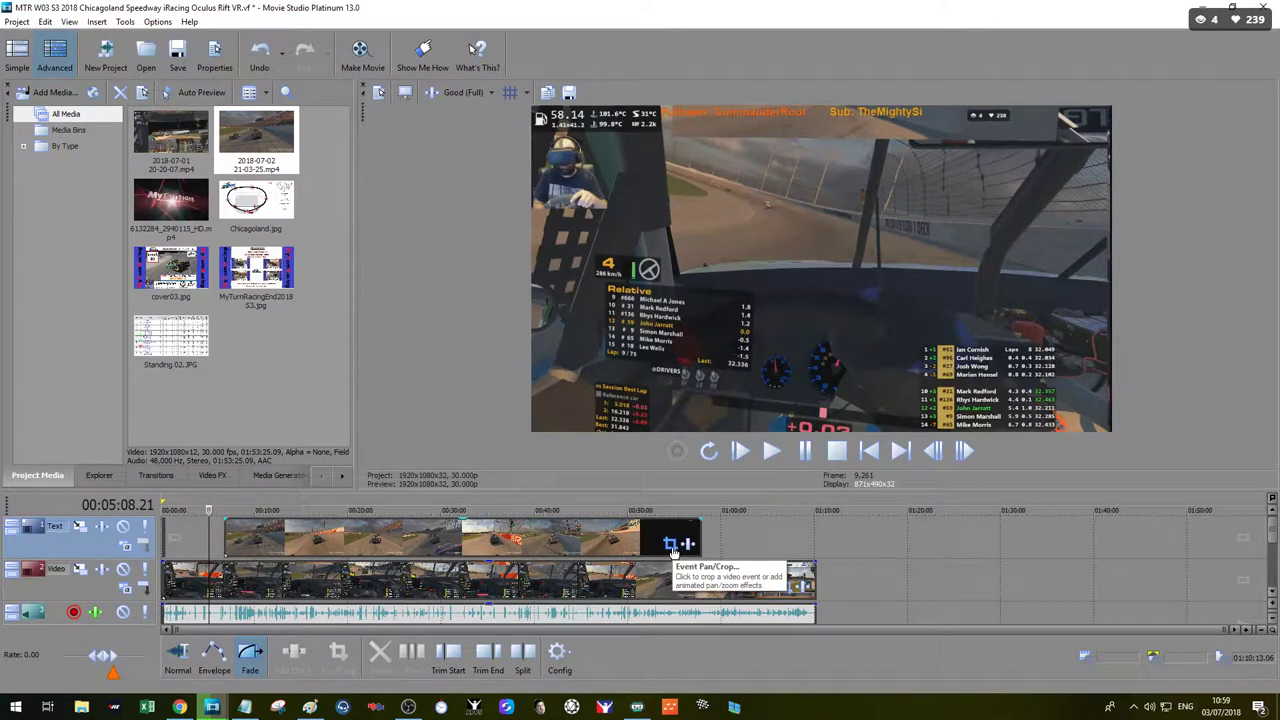
Step: Open Event Pan/Crop for the replay clip, view the frame at 00:16:39.00, and fit the dialog beside the video preview
{"action": "left_click", "coordinate": [671, 546]}
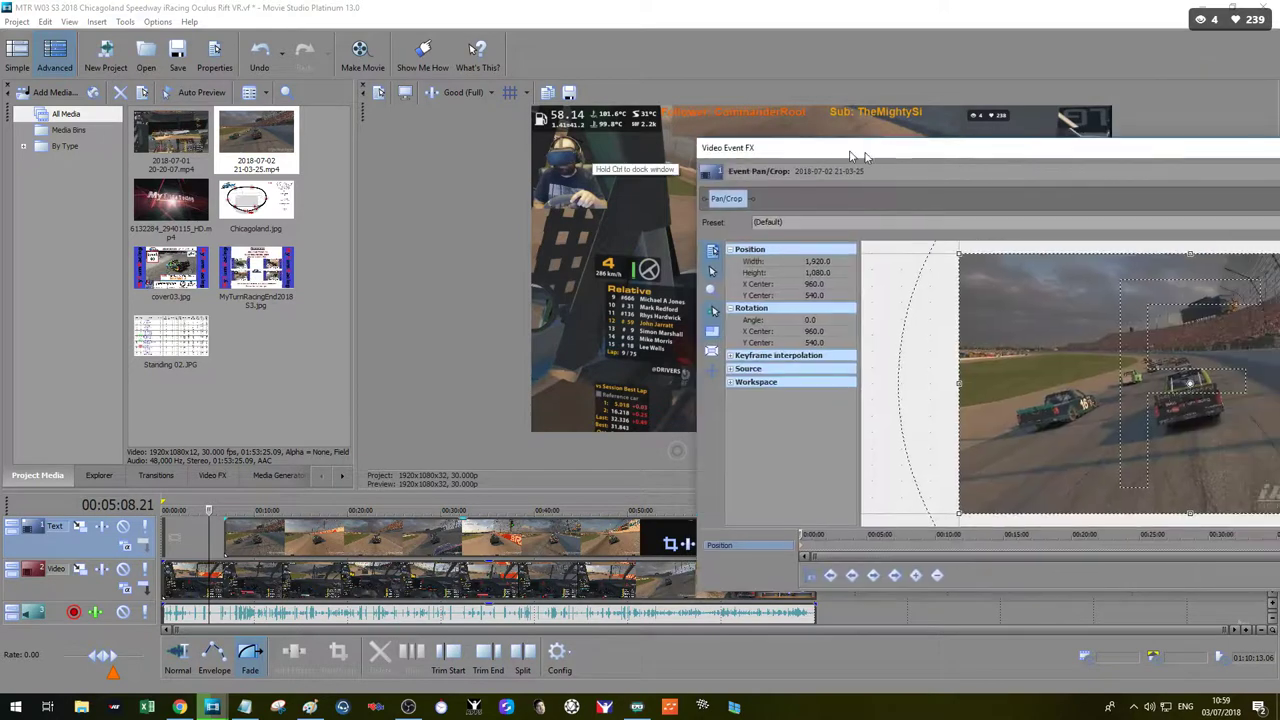
{"action": "left_click_drag", "start_coordinate": [849, 91], "coordinate": [612, 63]}
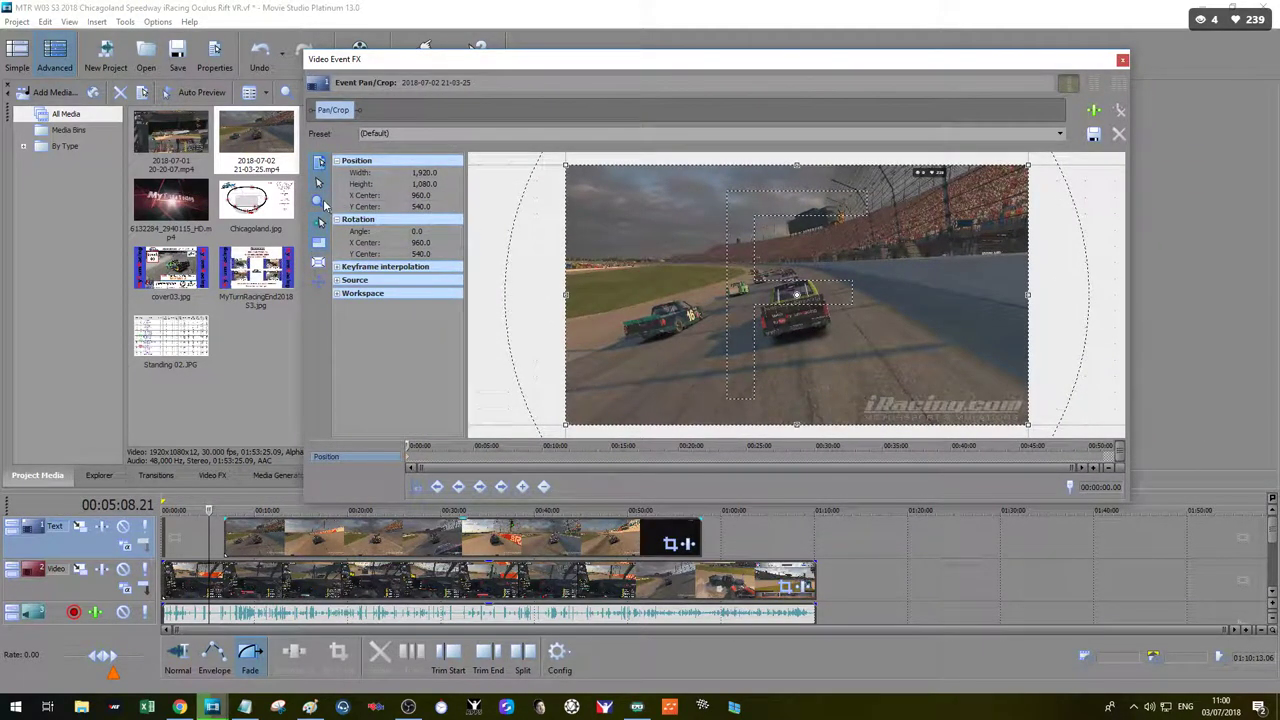
{"action": "scroll", "coordinate": [747, 186], "scroll_direction": "down", "scroll_amount": 5}
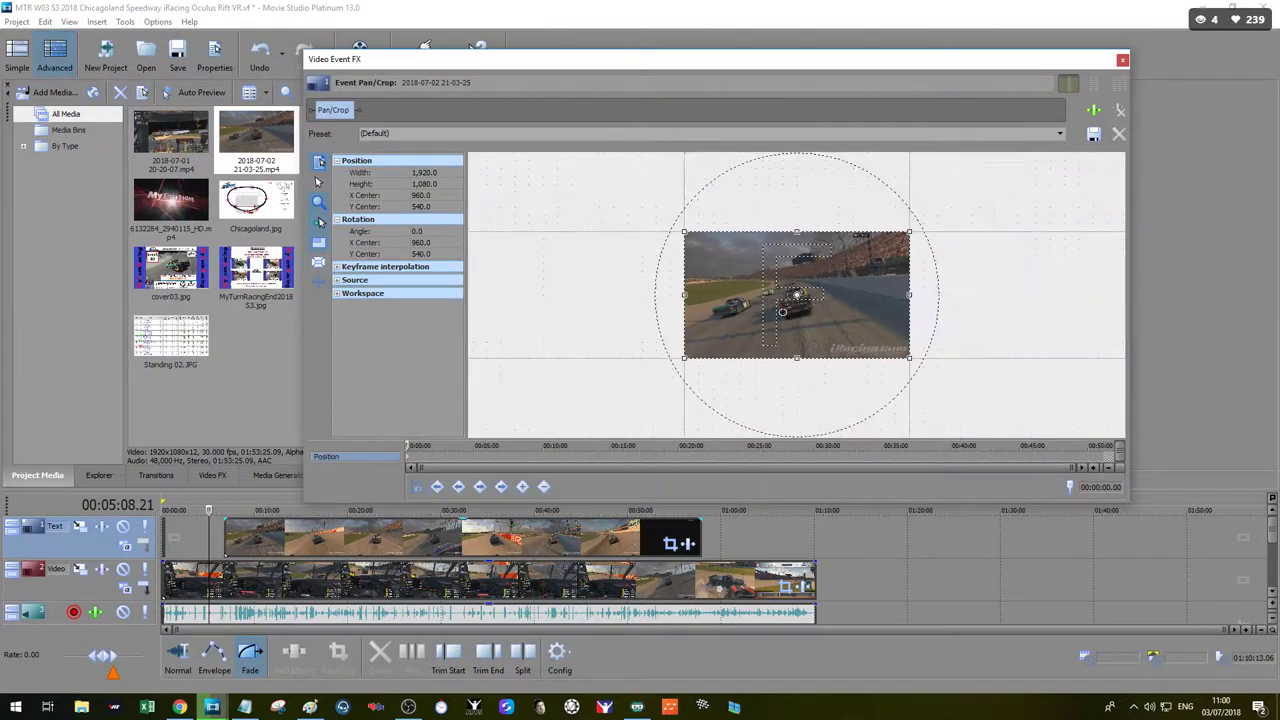
{"action": "left_click_drag", "start_coordinate": [747, 69], "coordinate": [863, 100]}
{"action": "left_click", "coordinate": [316, 545]}
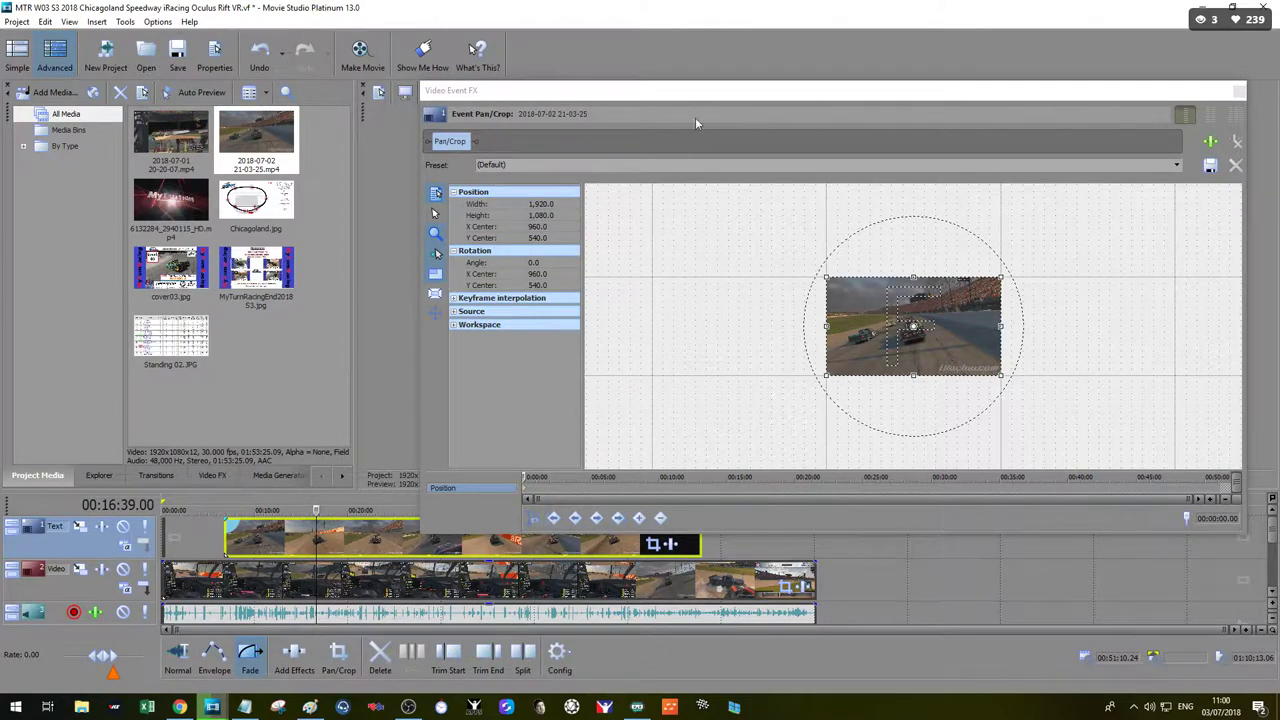
{"action": "left_click_drag", "start_coordinate": [702, 96], "coordinate": [578, 230]}
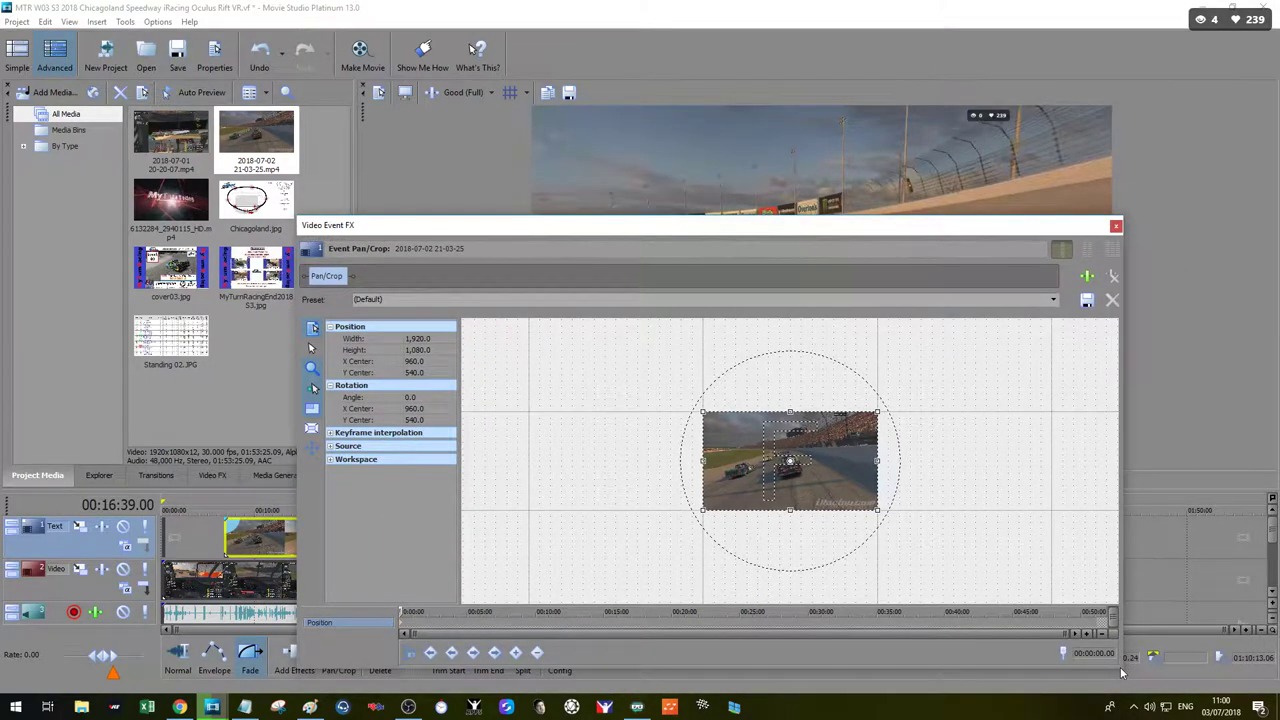
{"action": "left_click_drag", "start_coordinate": [1127, 672], "coordinate": [672, 497]}
{"action": "left_click_drag", "start_coordinate": [580, 238], "coordinate": [348, 84]}
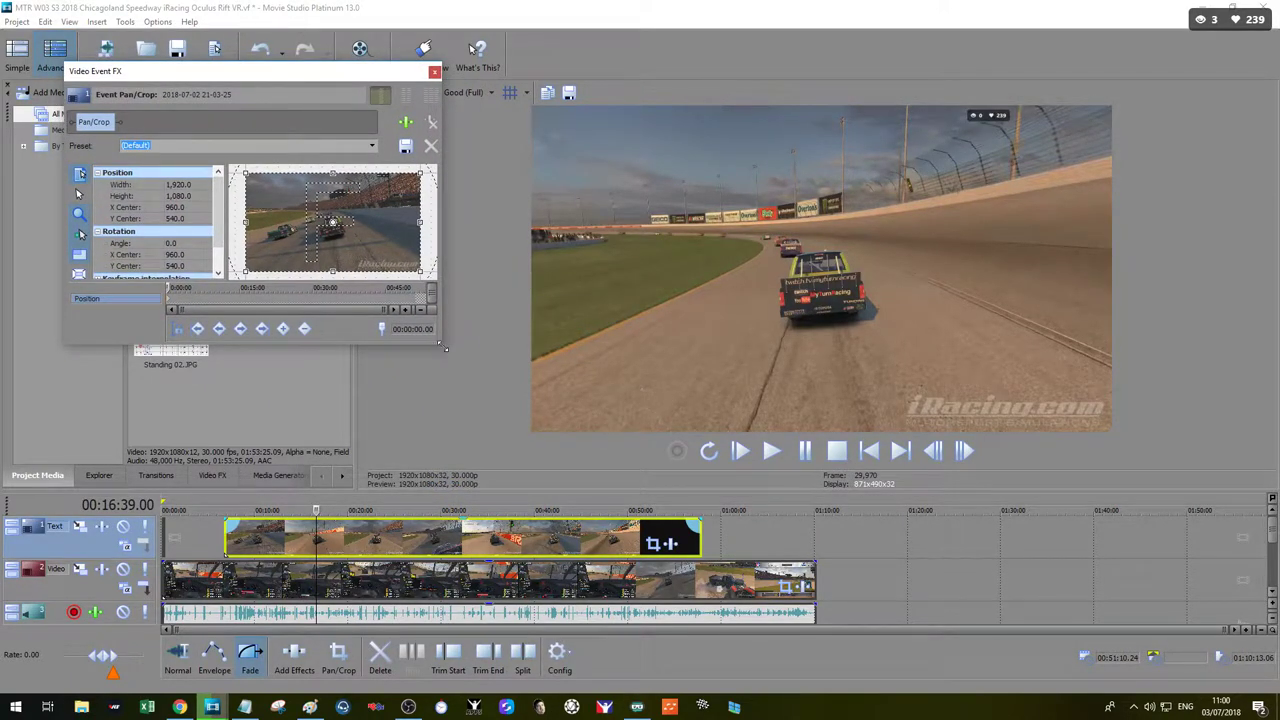
{"action": "left_click_drag", "start_coordinate": [440, 345], "coordinate": [517, 462]}
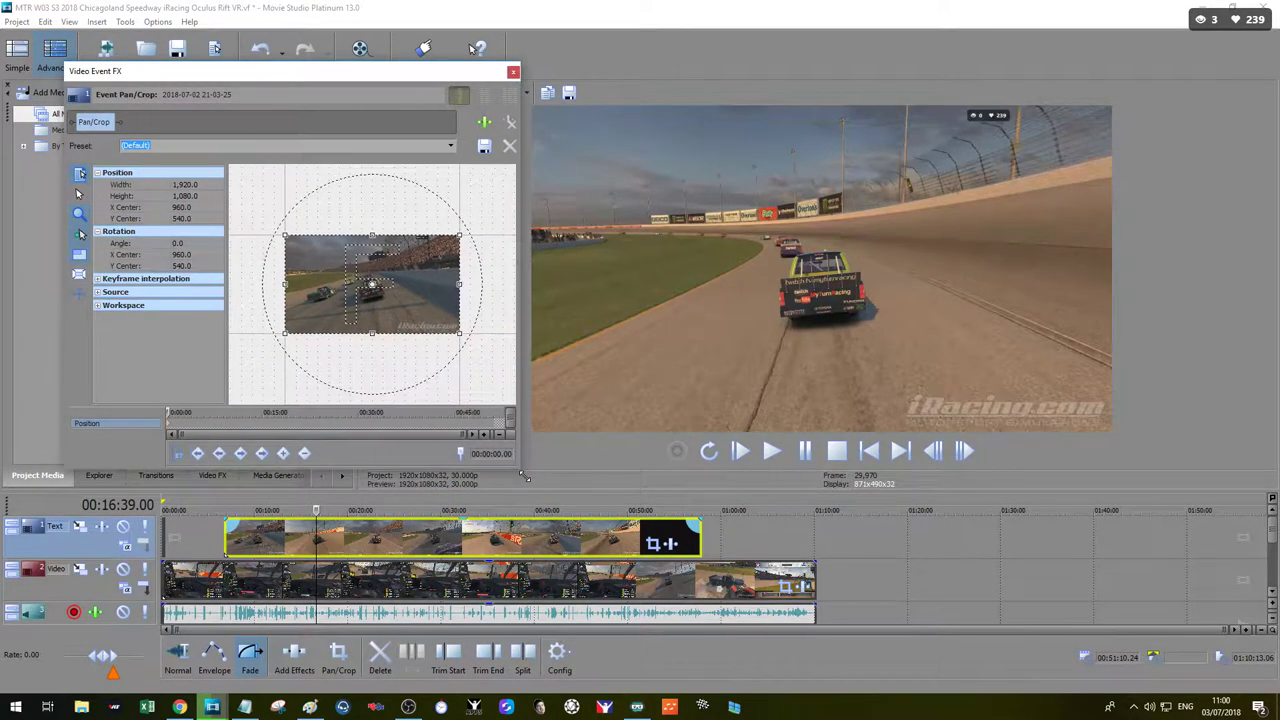
{"action": "left_click_drag", "start_coordinate": [290, 76], "coordinate": [236, 26]}
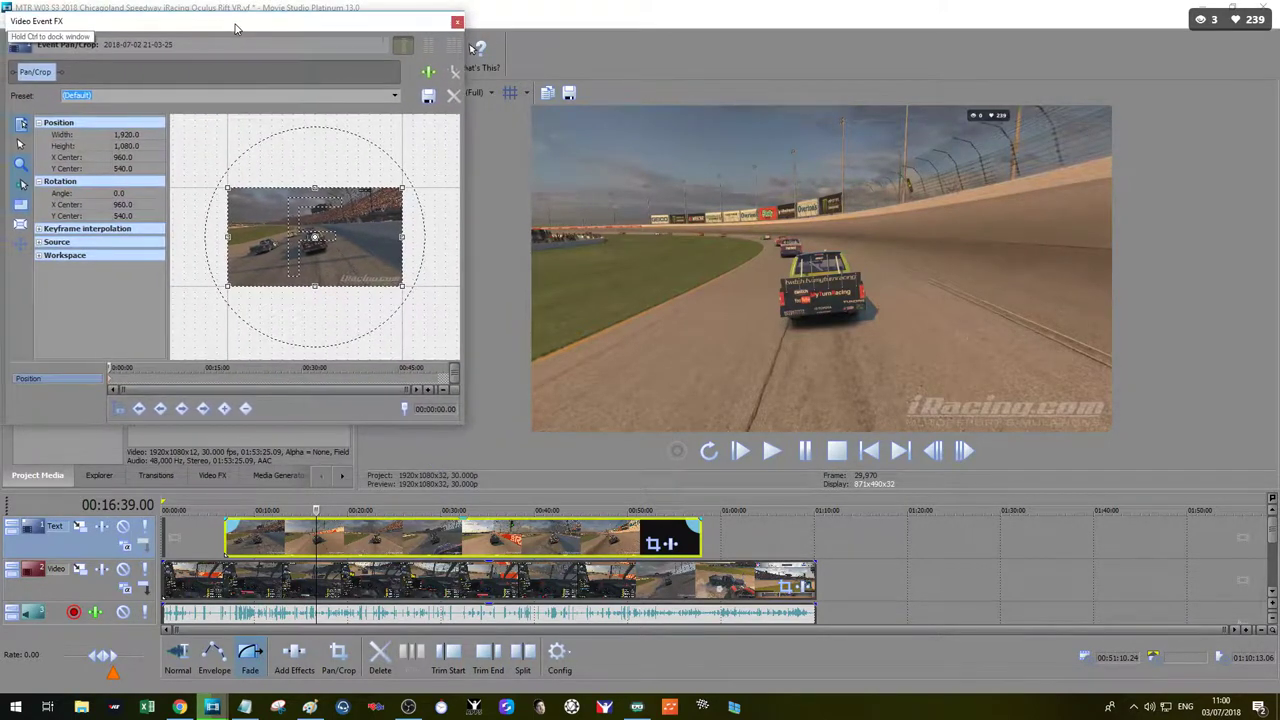
{"action": "left_click_drag", "start_coordinate": [464, 427], "coordinate": [521, 476]}
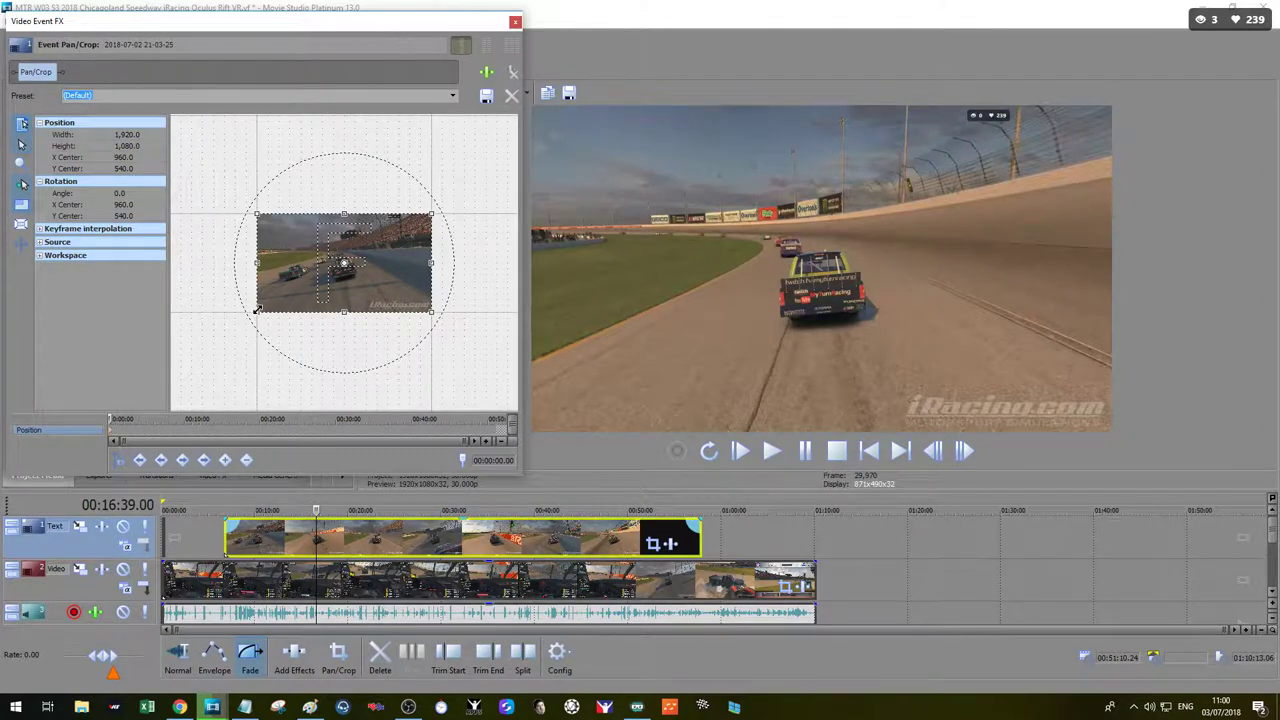
Step: Try shrinking the replay picture freehand into a lower-middle inset, with a pan/crop width of about 5,880 and height of about 3,307
{"action": "left_click_drag", "start_coordinate": [241, 321], "coordinate": [98, 403]}
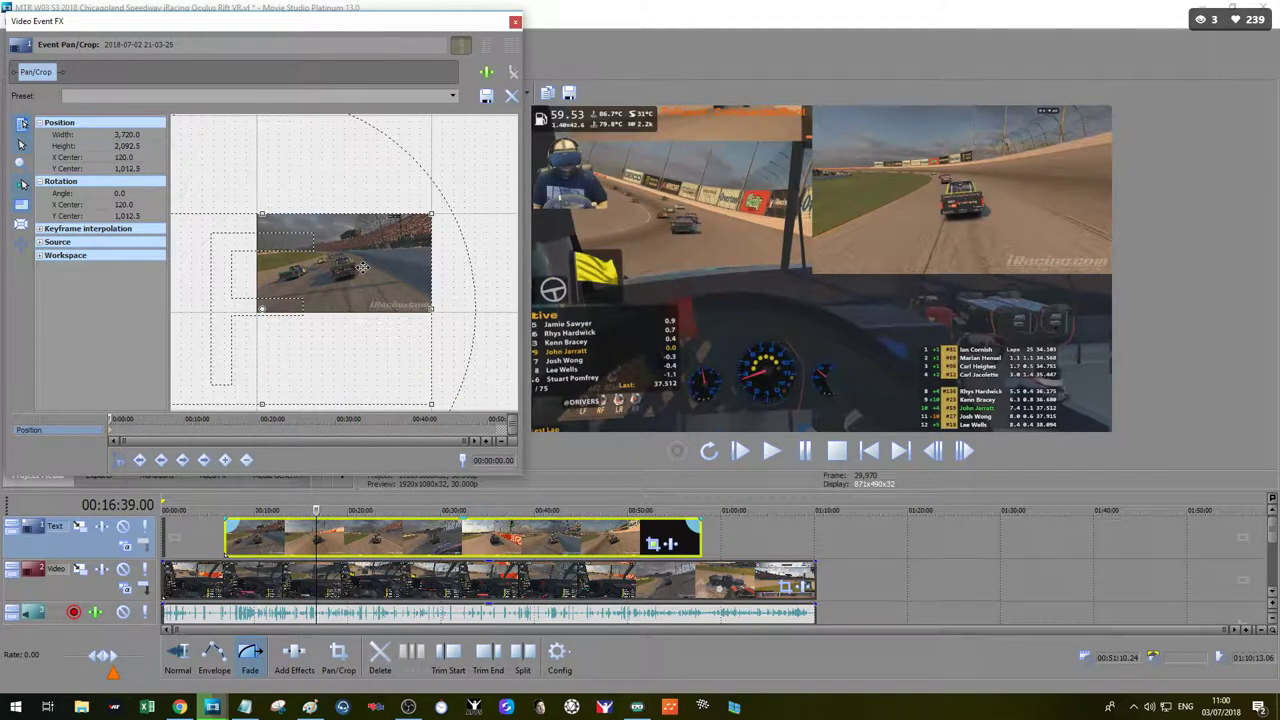
{"action": "left_click_drag", "start_coordinate": [362, 267], "coordinate": [416, 228]}
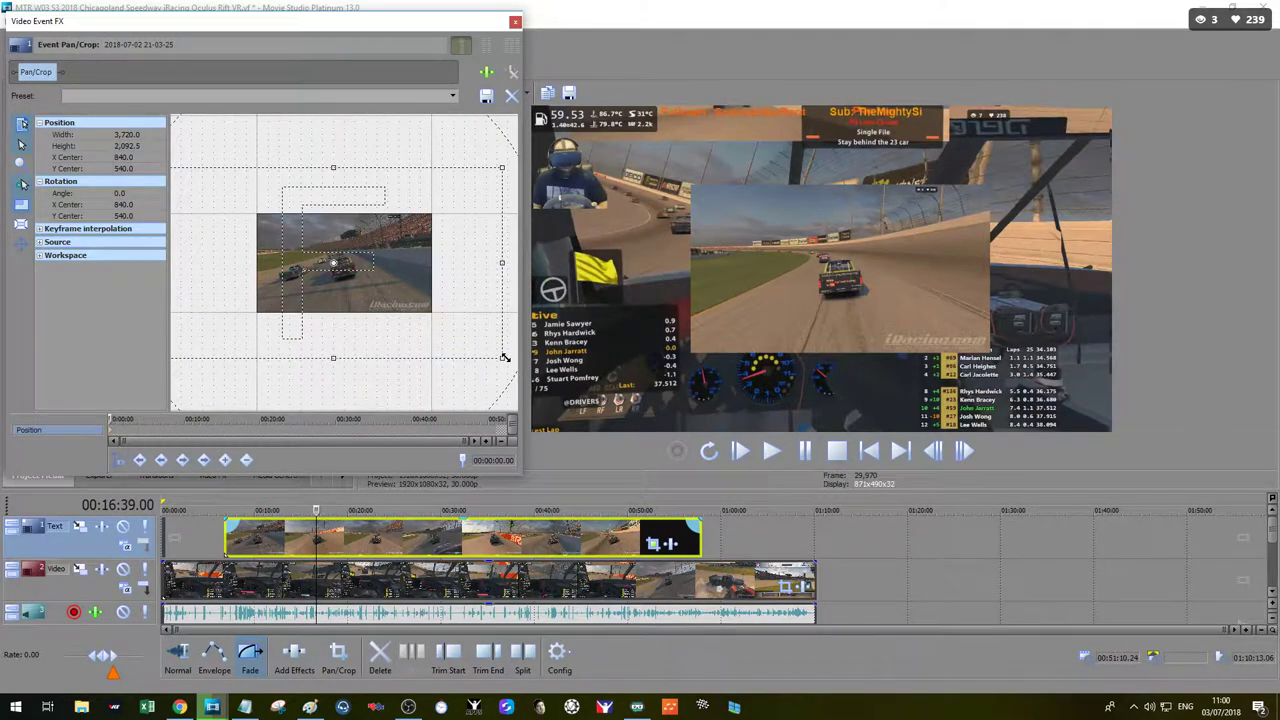
{"action": "left_click_drag", "start_coordinate": [470, 324], "coordinate": [697, 521]}
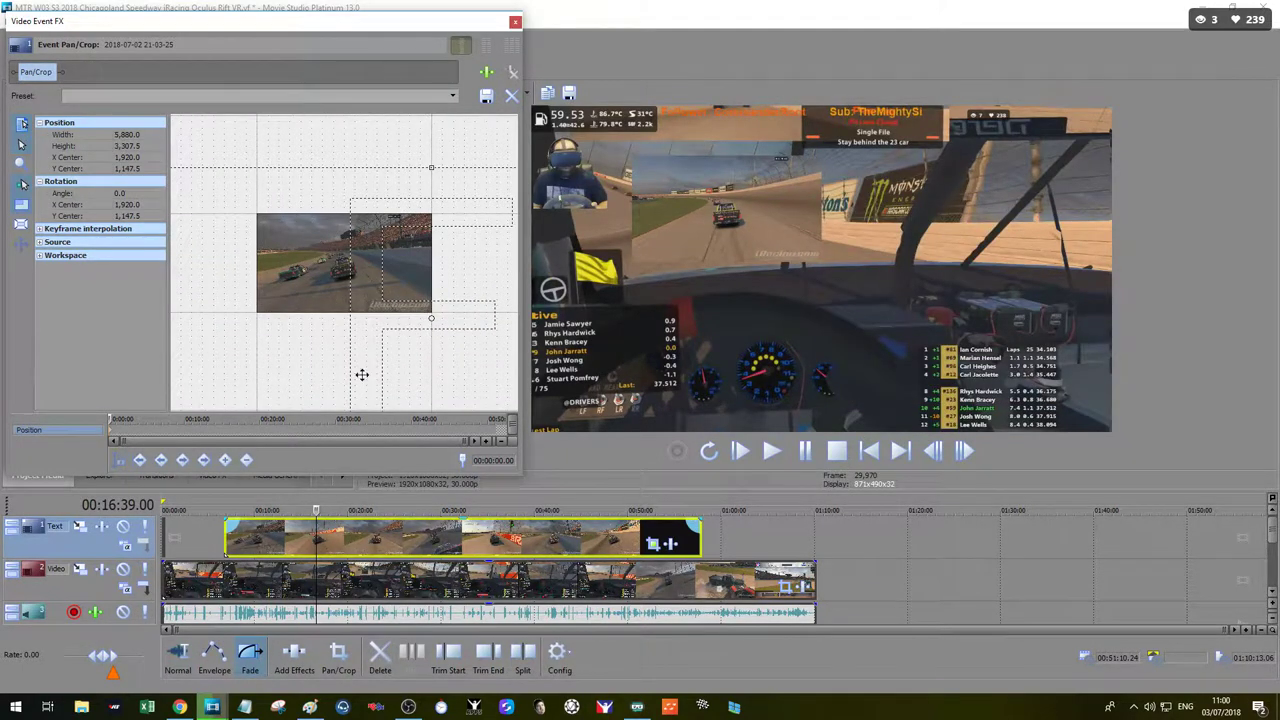
{"action": "left_click_drag", "start_coordinate": [353, 222], "coordinate": [279, 111]}
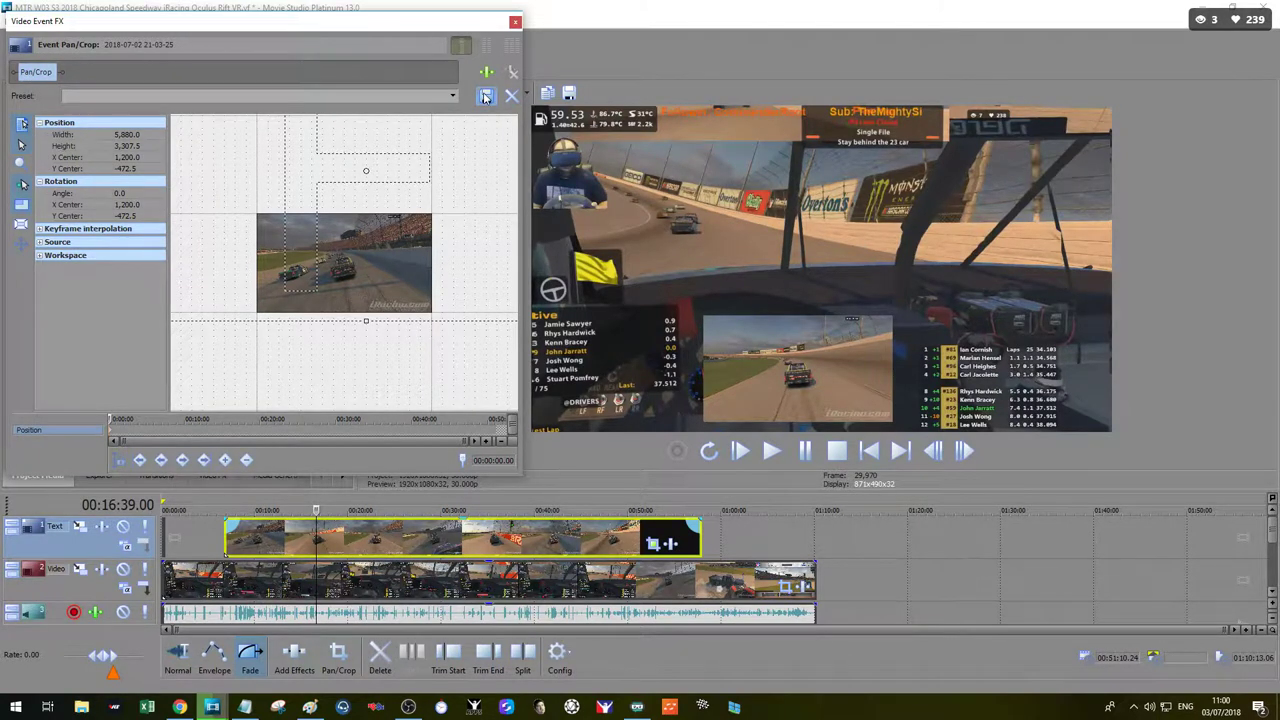
Step: Apply the Truck pan/crop preset to the replay clip and close the pan/crop settings
{"action": "left_click", "coordinate": [453, 98]}
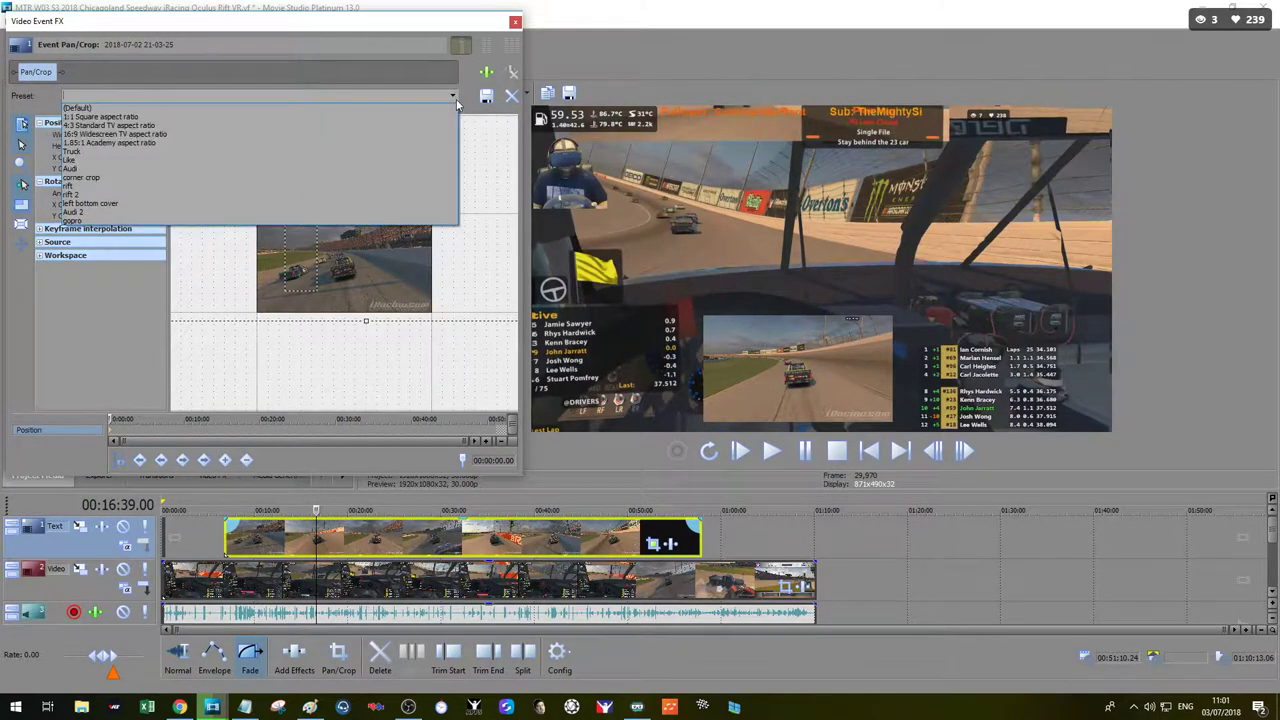
{"action": "left_click", "coordinate": [268, 151]}
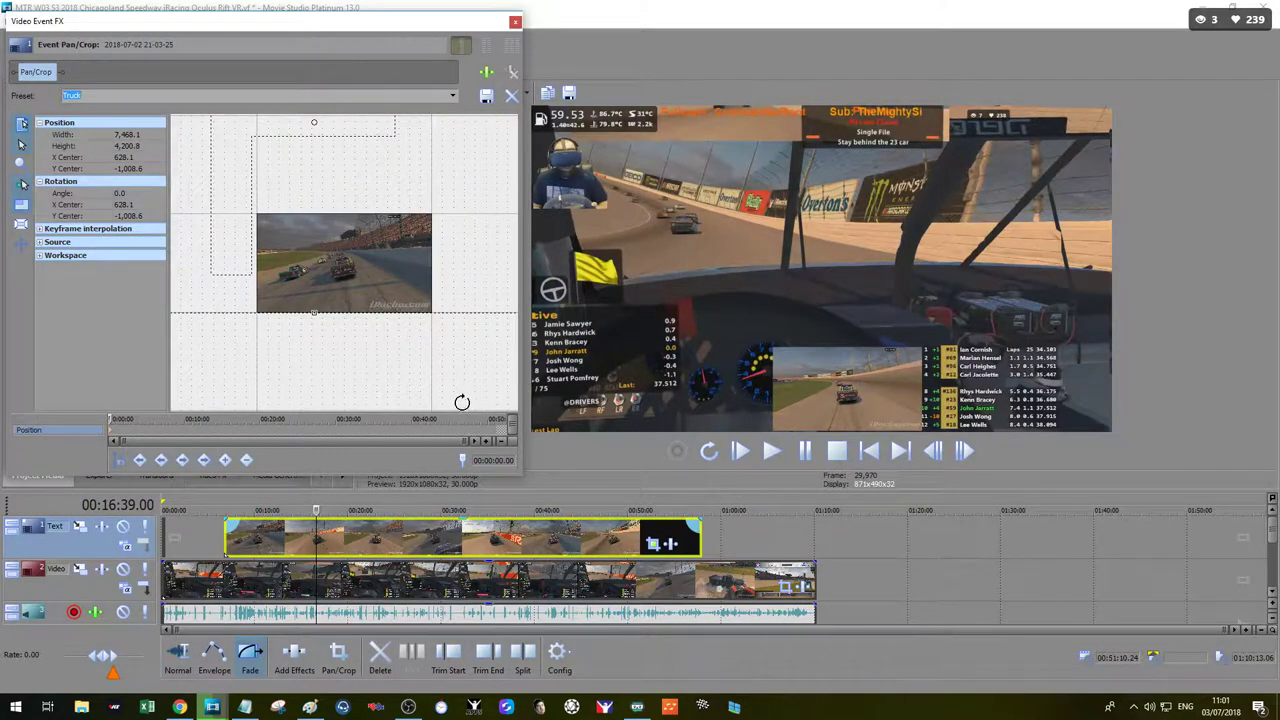
{"action": "left_click", "coordinate": [515, 22]}
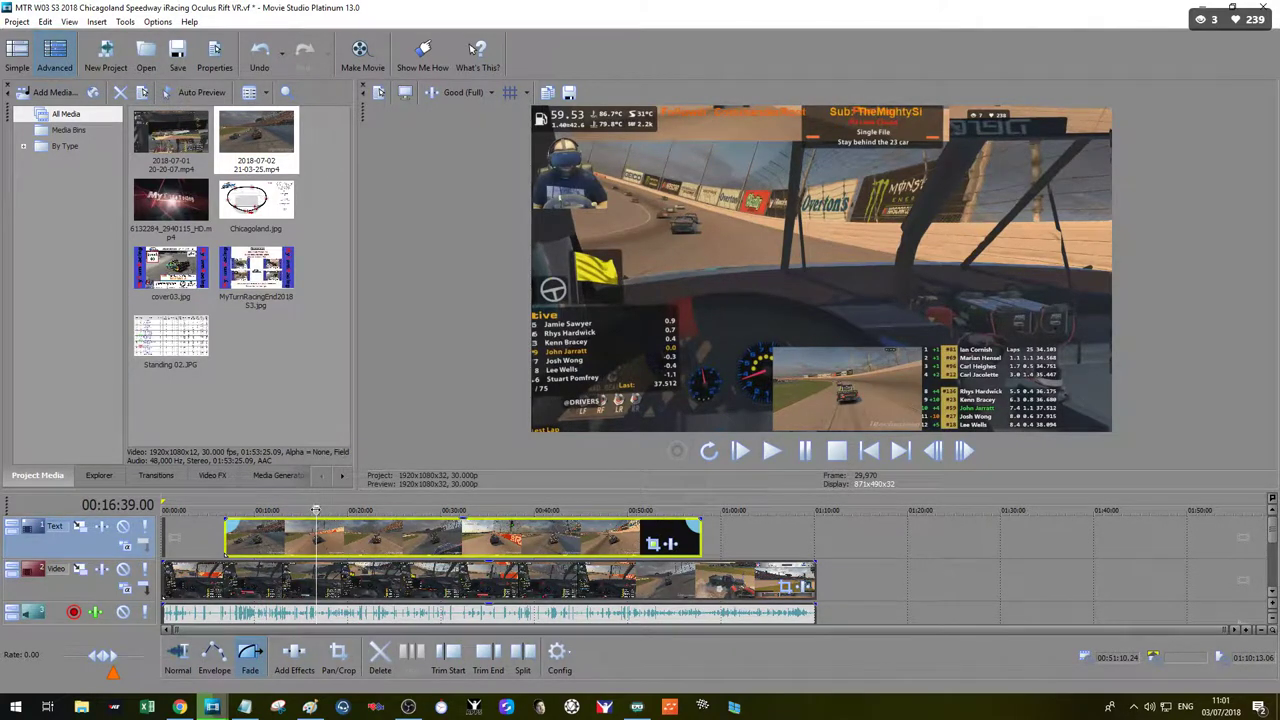
Step: View the replay inset over the race recording at the replay clip's start, 00:06:46.13
{"action": "left_click_drag", "start_coordinate": [441, 511], "coordinate": [224, 542]}
{"action": "scroll", "coordinate": [683, 538], "scroll_direction": "up", "scroll_amount": 6}
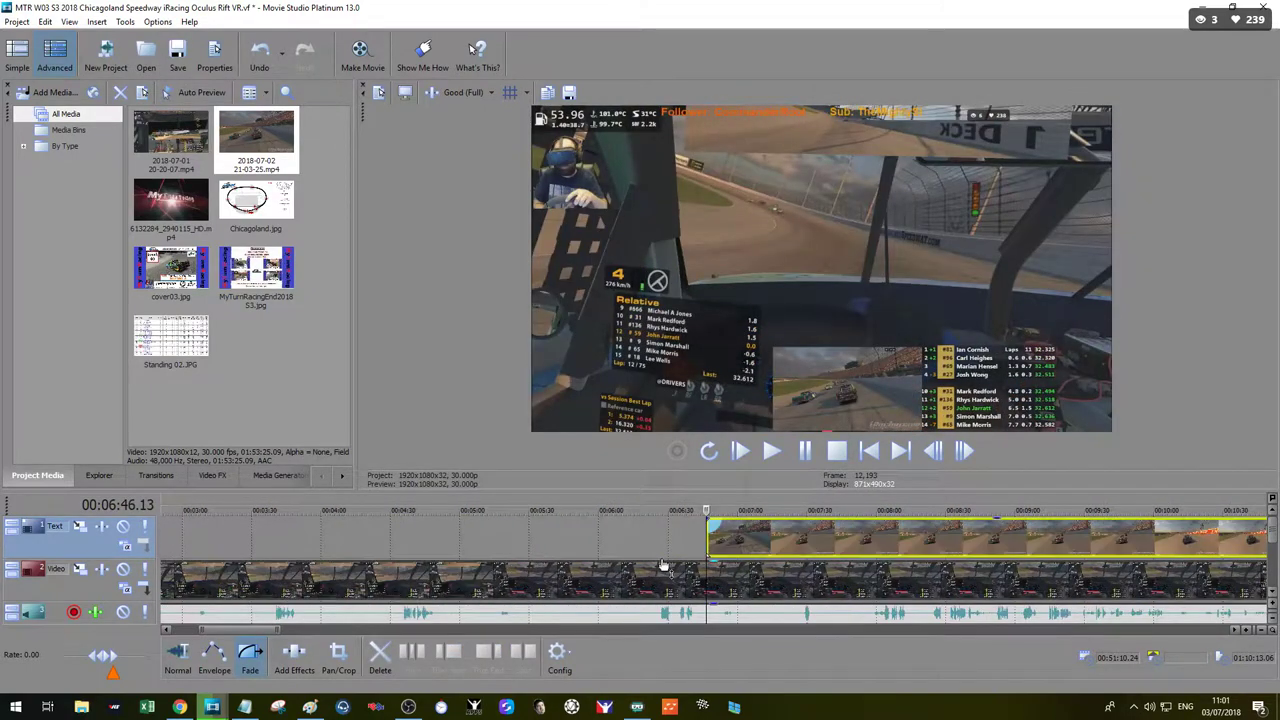
{"action": "scroll", "coordinate": [617, 531], "scroll_direction": "down", "scroll_amount": 4}
{"action": "scroll", "coordinate": [276, 535], "scroll_direction": "up", "scroll_amount": 2}
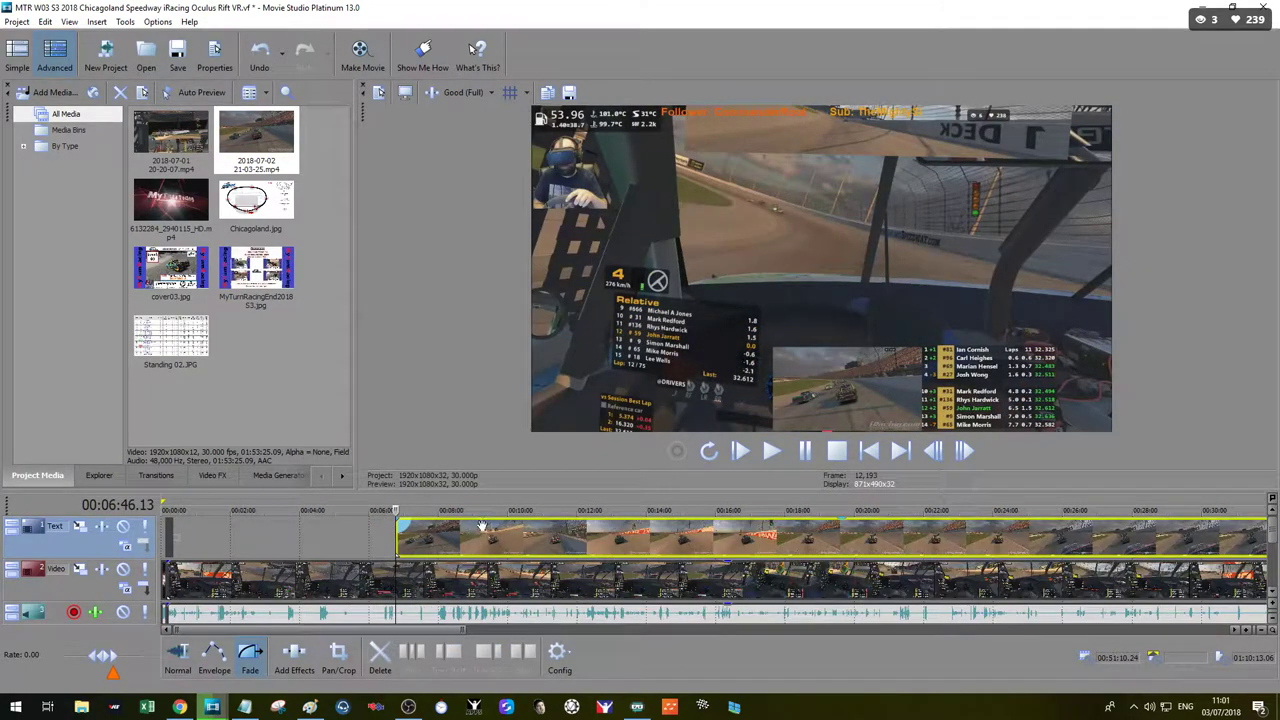
Step: Scrub and frame-step the race recording around 00:00:45.00 to find a green-flag start moment for syncing the replay
{"action": "left_click_drag", "start_coordinate": [397, 512], "coordinate": [186, 537]}
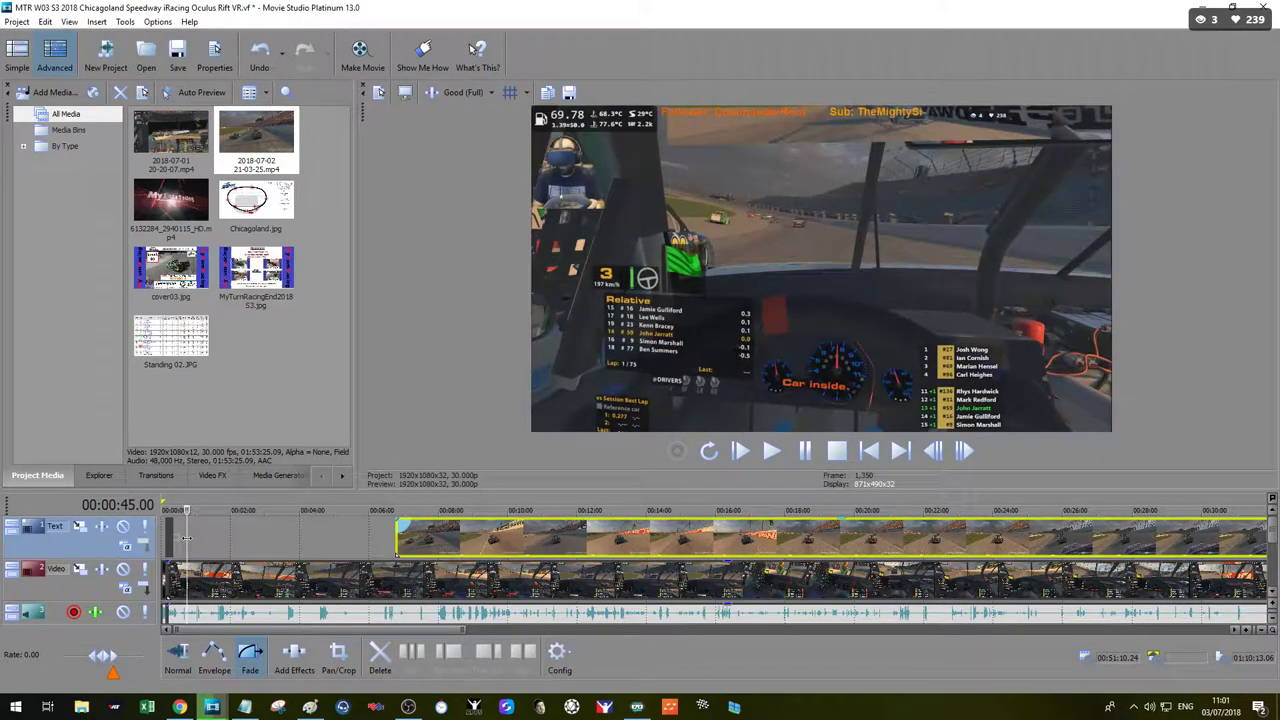
{"action": "scroll", "coordinate": [240, 569], "scroll_direction": "down", "scroll_amount": 5}
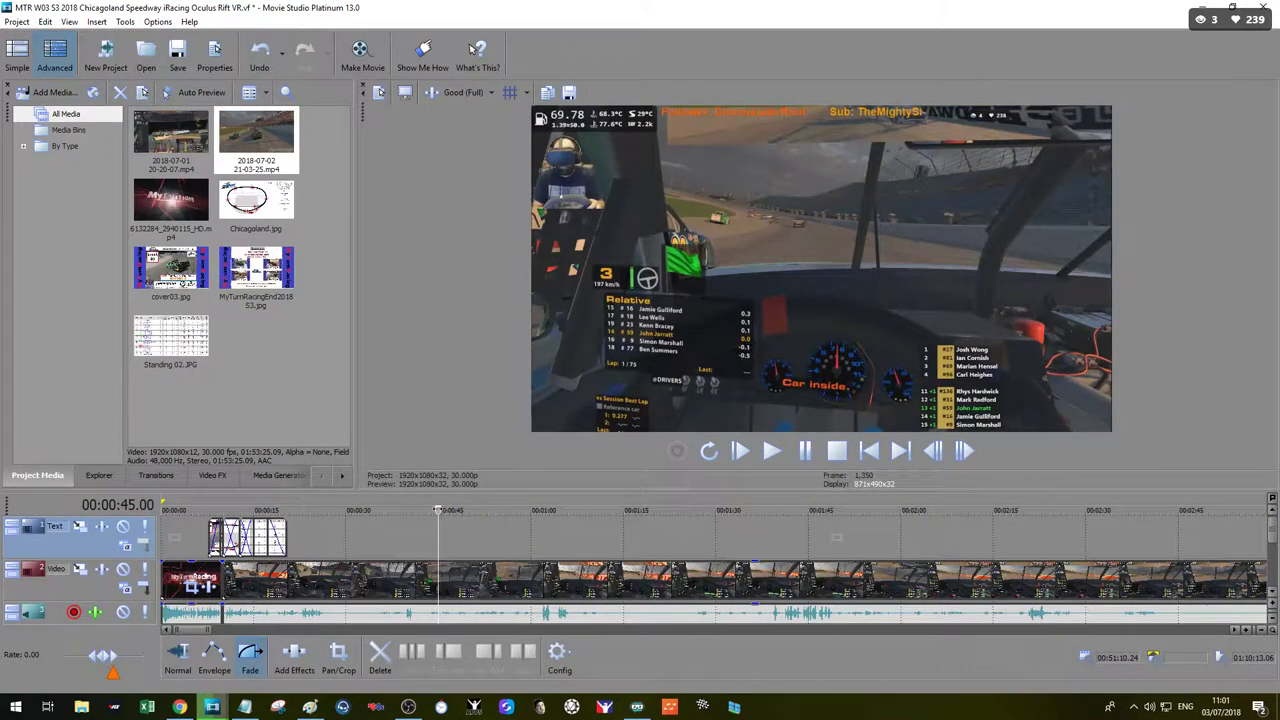
{"action": "key", "text": "Left"}
{"action": "key", "text": "Left"}
{"action": "key", "text": "Left"}
{"action": "key", "text": "Left"}
{"action": "key", "text": "Left"}
{"action": "key", "text": "Right"}
{"action": "key", "text": "Right"}
{"action": "key", "text": "Right"}
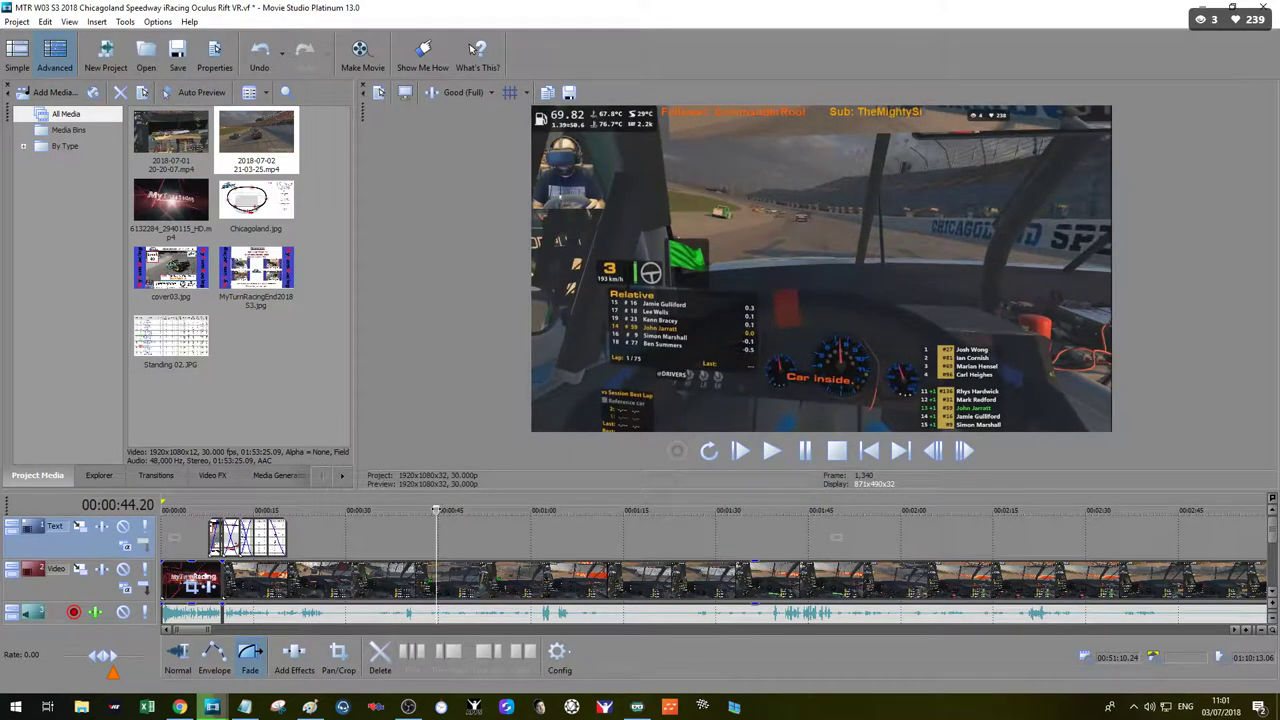
{"action": "key", "text": "alt+Left"}
{"action": "key", "text": "alt+Left"}
{"action": "key", "text": "alt+Left"}
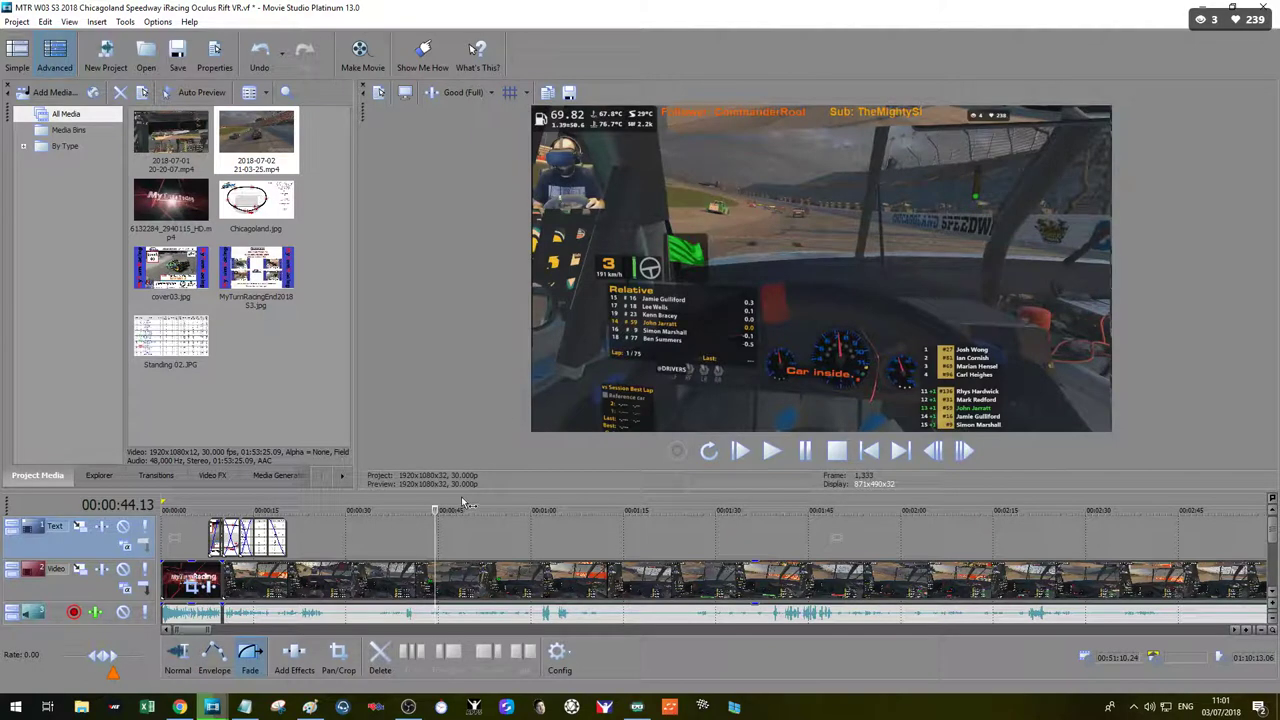
{"action": "left_click_drag", "start_coordinate": [438, 509], "coordinate": [435, 510]}
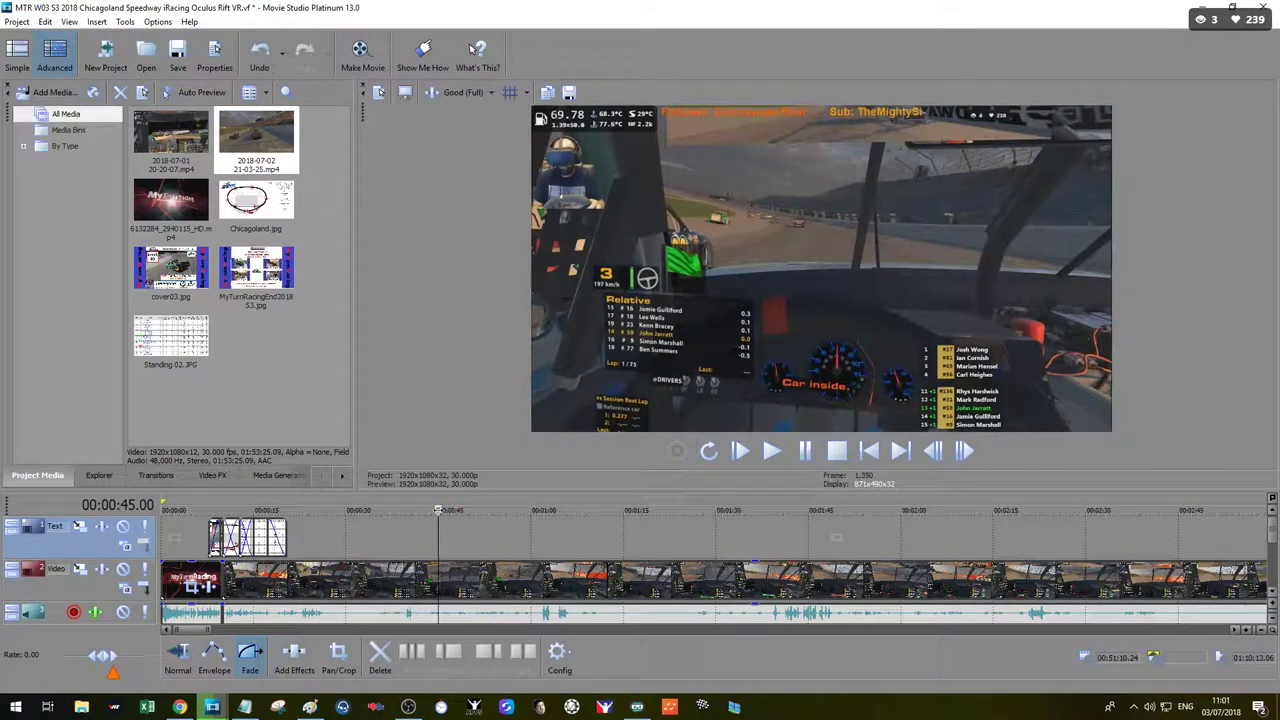
Step: Move the replay clip to start at about 00:00:39 on the Text track, fine-tuning it against the race start
{"action": "scroll", "coordinate": [651, 526], "scroll_direction": "down", "scroll_amount": 5}
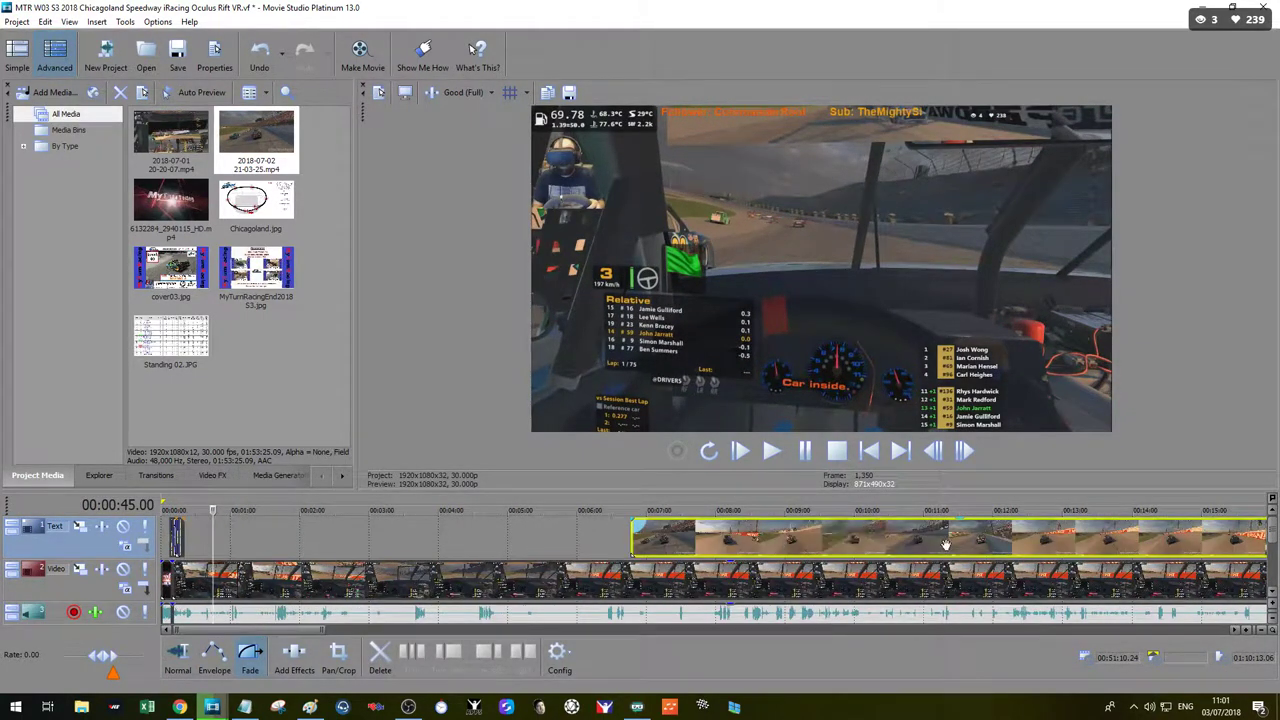
{"action": "left_click_drag", "start_coordinate": [1010, 532], "coordinate": [587, 543]}
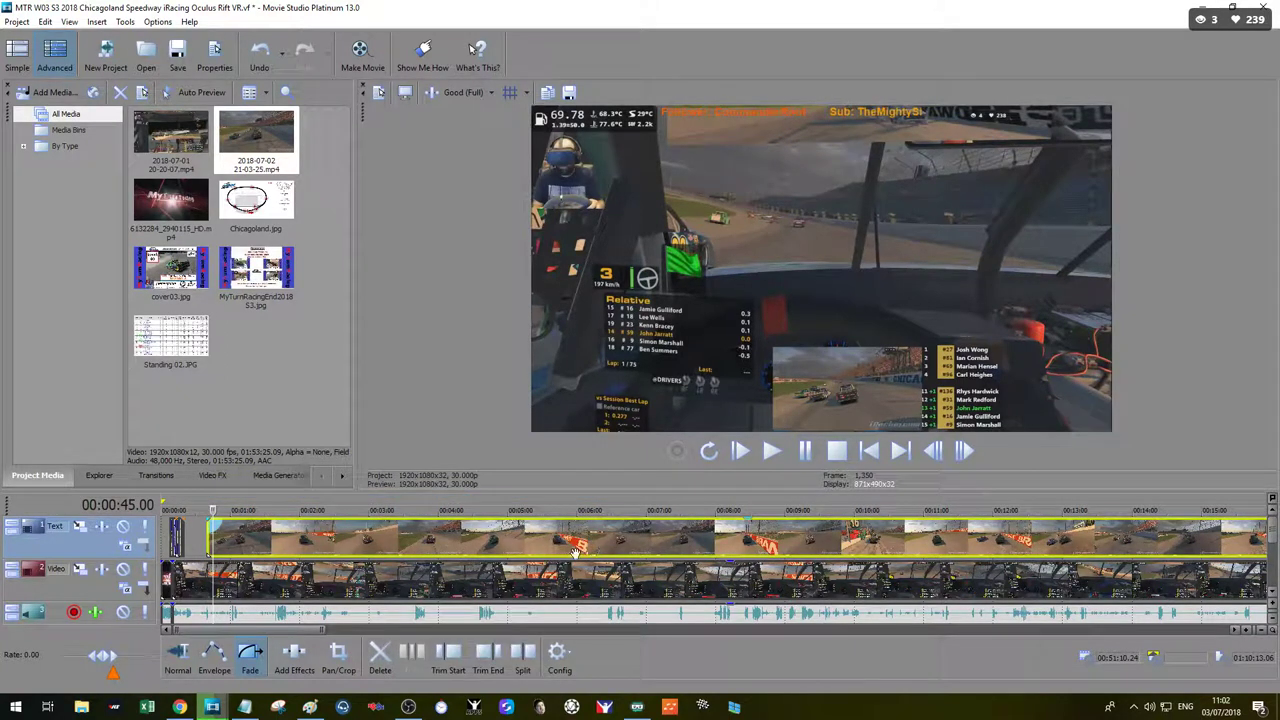
{"action": "scroll", "coordinate": [340, 576], "scroll_direction": "down", "scroll_amount": 5}
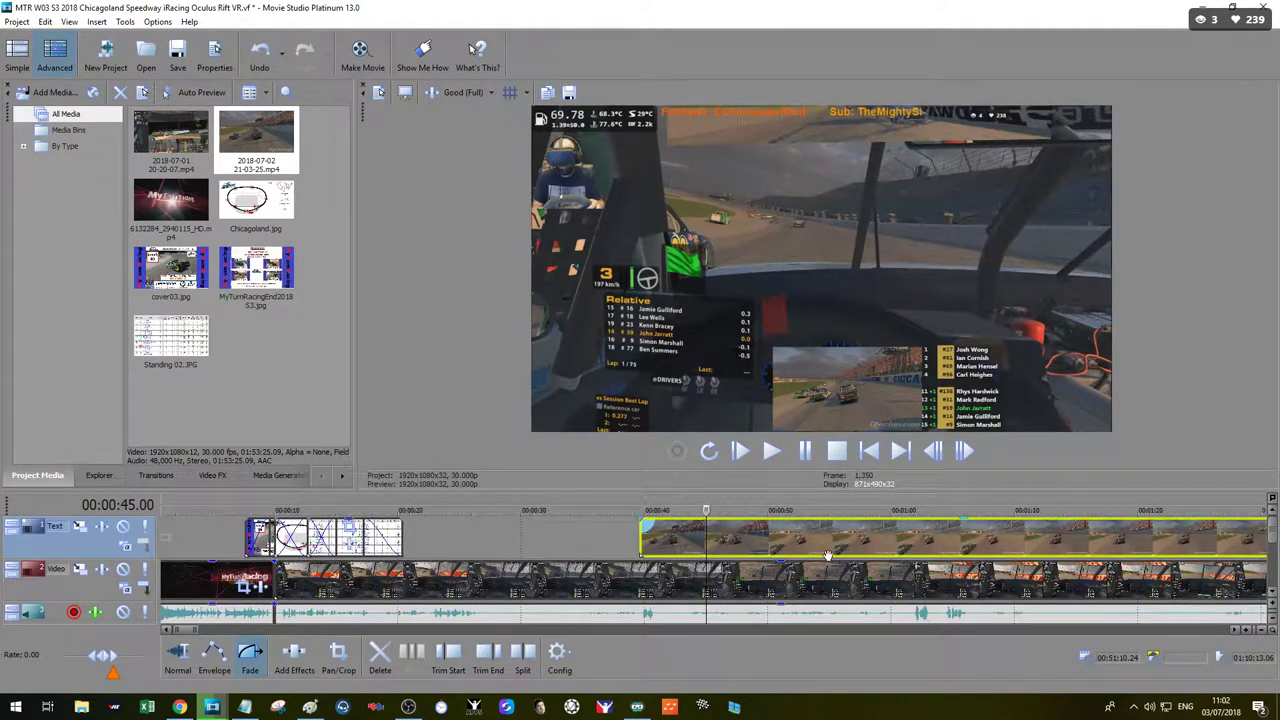
{"action": "mouse_move", "coordinate": [706, 510]}
{"action": "left_mouse_down"}
{"action": "mouse_move", "coordinate": [691, 510]}
{"action": "mouse_move", "coordinate": [703, 511]}
{"action": "left_mouse_up"}
{"action": "left_click_drag", "start_coordinate": [770, 538], "coordinate": [765, 538]}
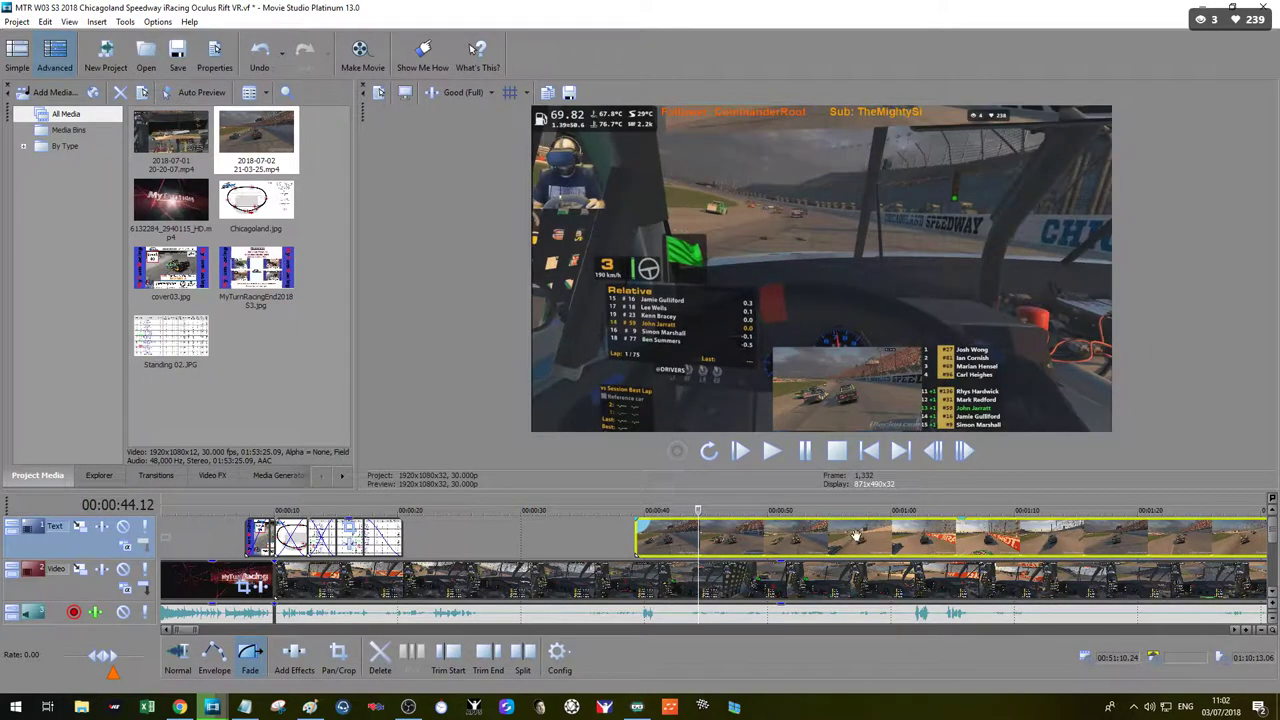
Step: Play the timeline from about 00:00:37 past 00:01:20 to check the replay inset's sync with the race recording
{"action": "left_click", "coordinate": [611, 546]}
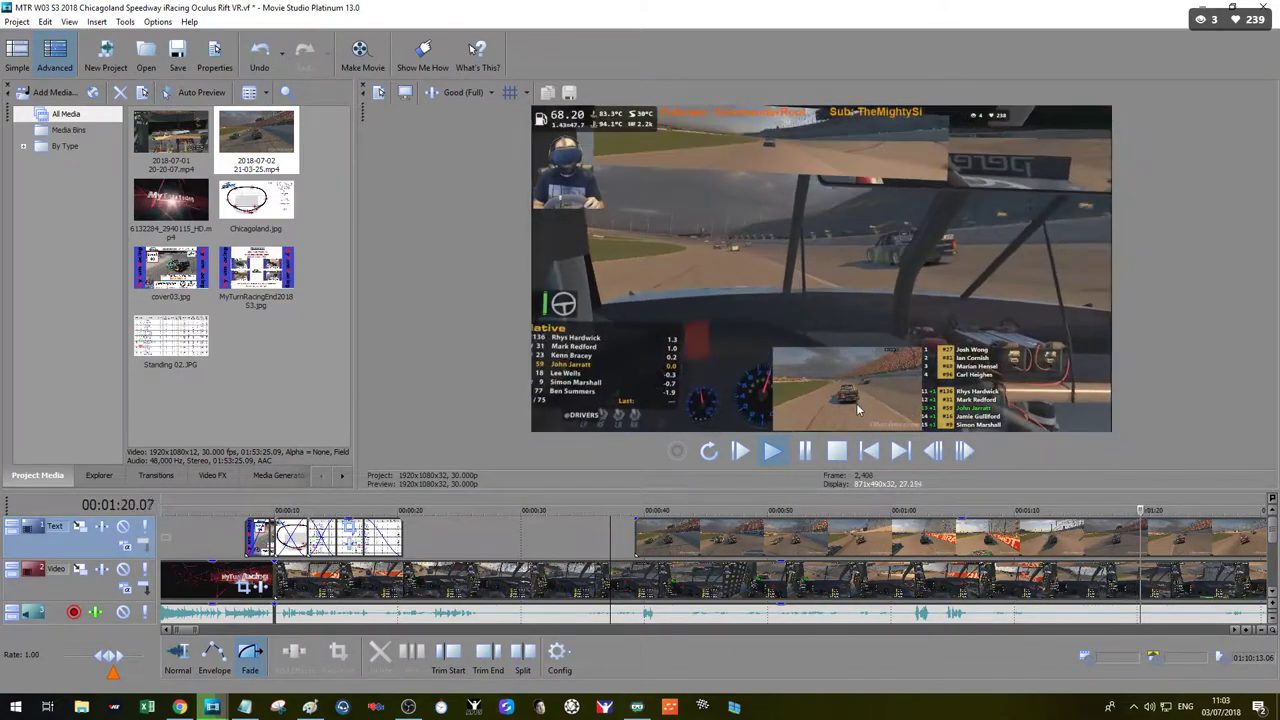
{"action": "left_click", "coordinate": [805, 450]}
{"action": "scroll", "coordinate": [1000, 553], "scroll_direction": "down", "scroll_amount": 5}
{"action": "scroll", "coordinate": [1000, 553], "scroll_direction": "down", "scroll_amount": 3}
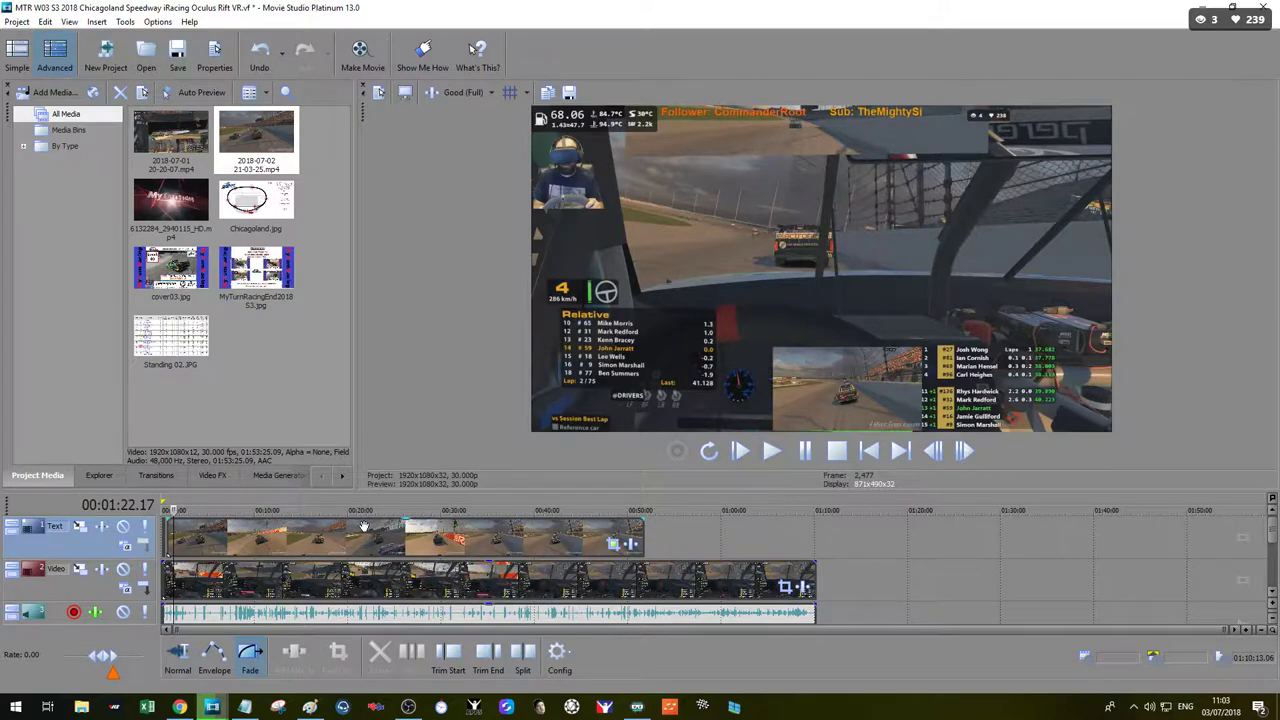
Step: Select all events on the timeline
{"action": "key", "text": "ctrl+a"}
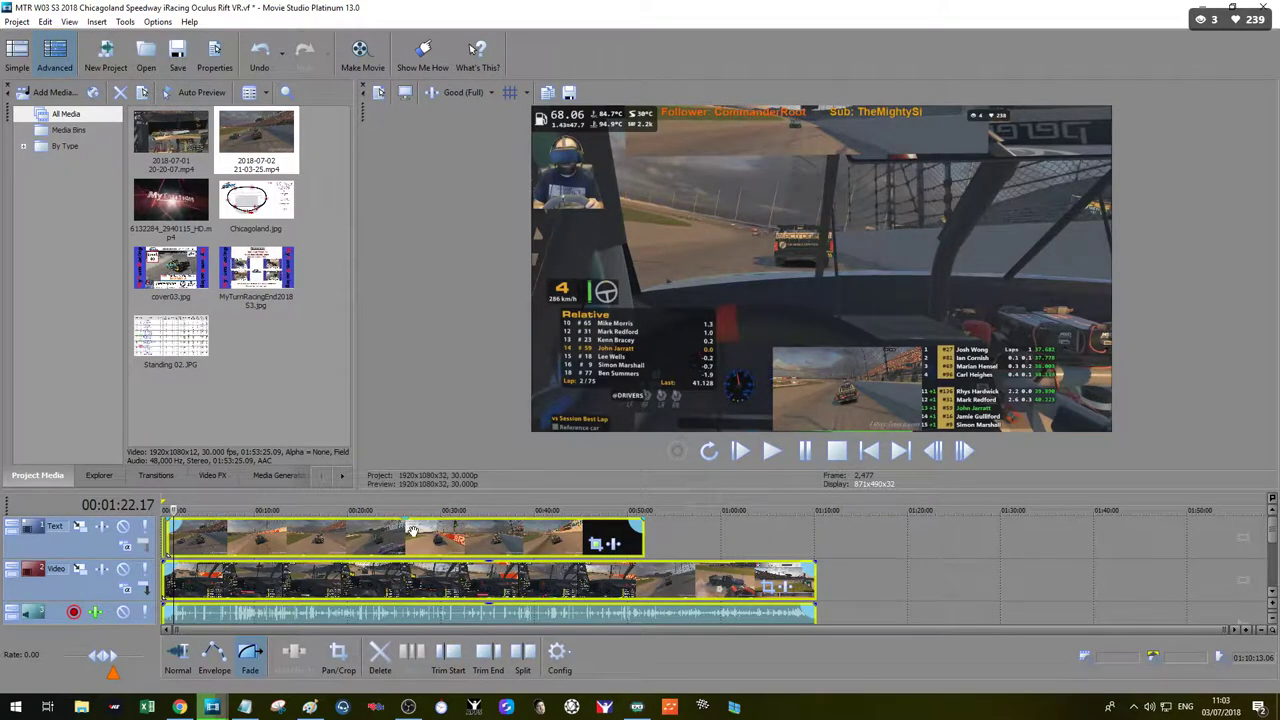
Step: Trim everything after the end of the upper track's overlay clip, at 00:51:50.02, off the timeline
{"action": "left_click", "coordinate": [759, 543]}
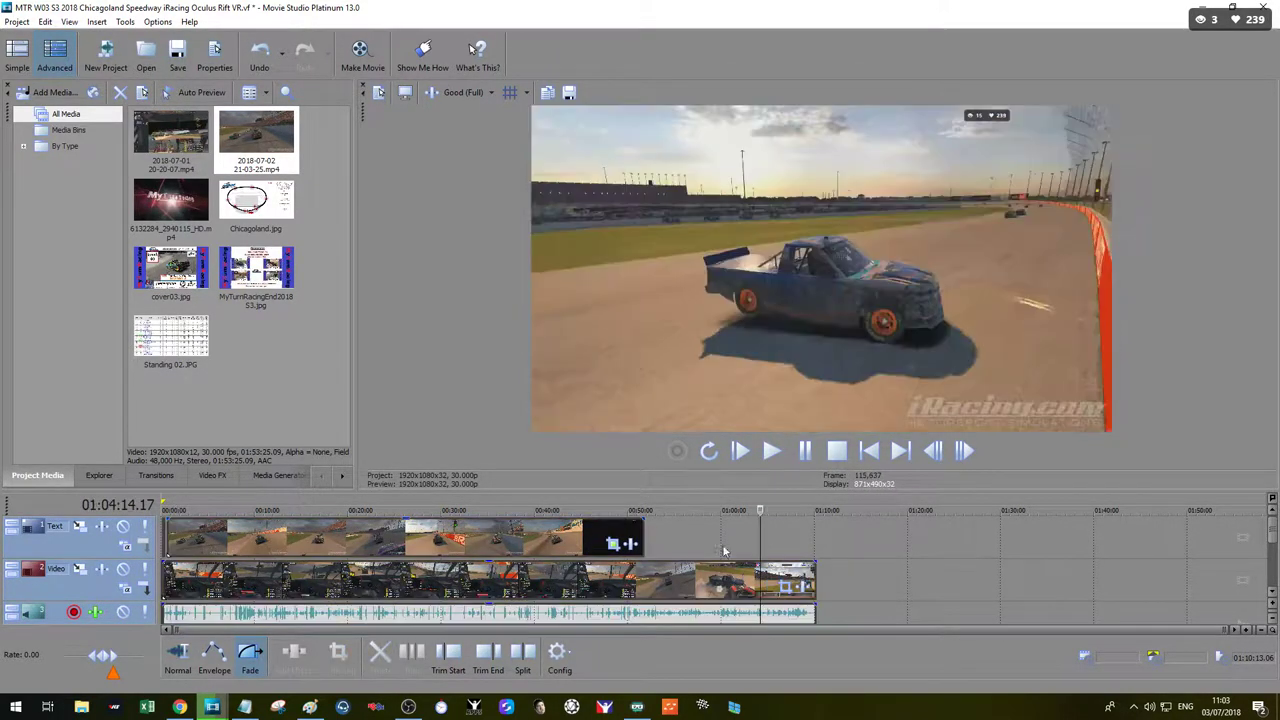
{"action": "left_click_drag", "start_coordinate": [463, 545], "coordinate": [428, 546]}
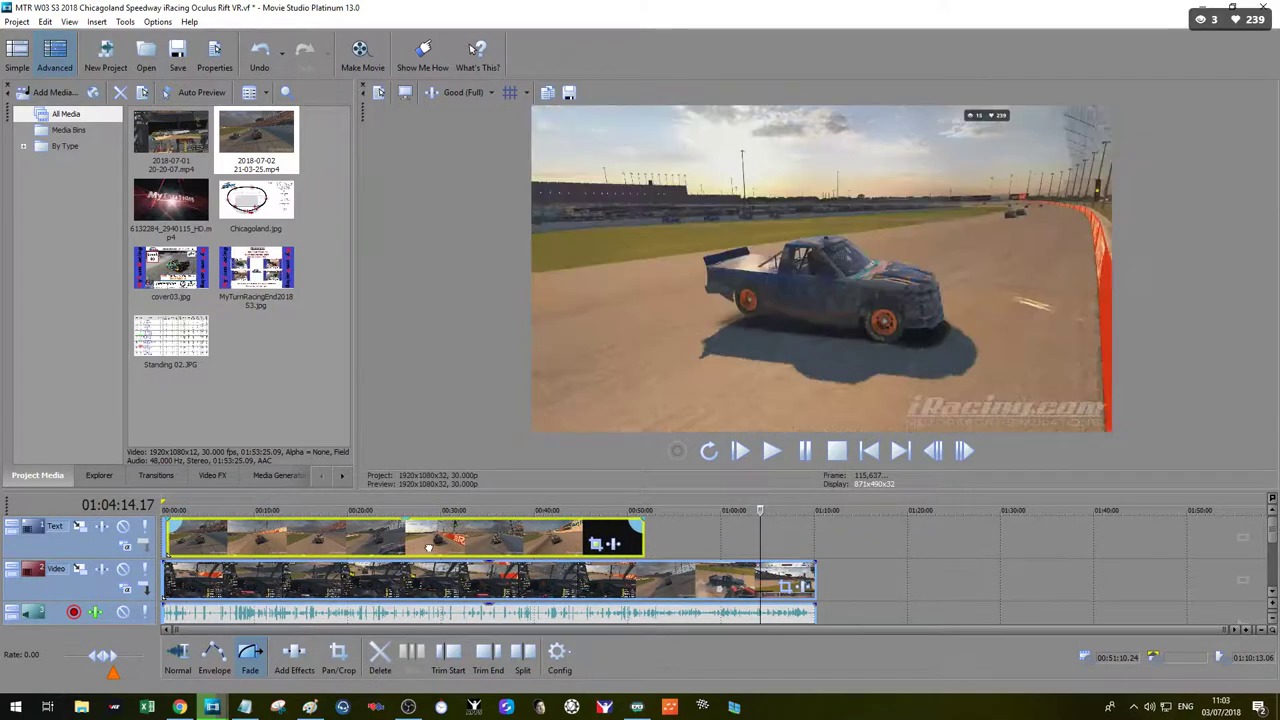
{"action": "left_click", "coordinate": [677, 543]}
{"action": "left_click_drag", "start_coordinate": [677, 511], "coordinate": [644, 520]}
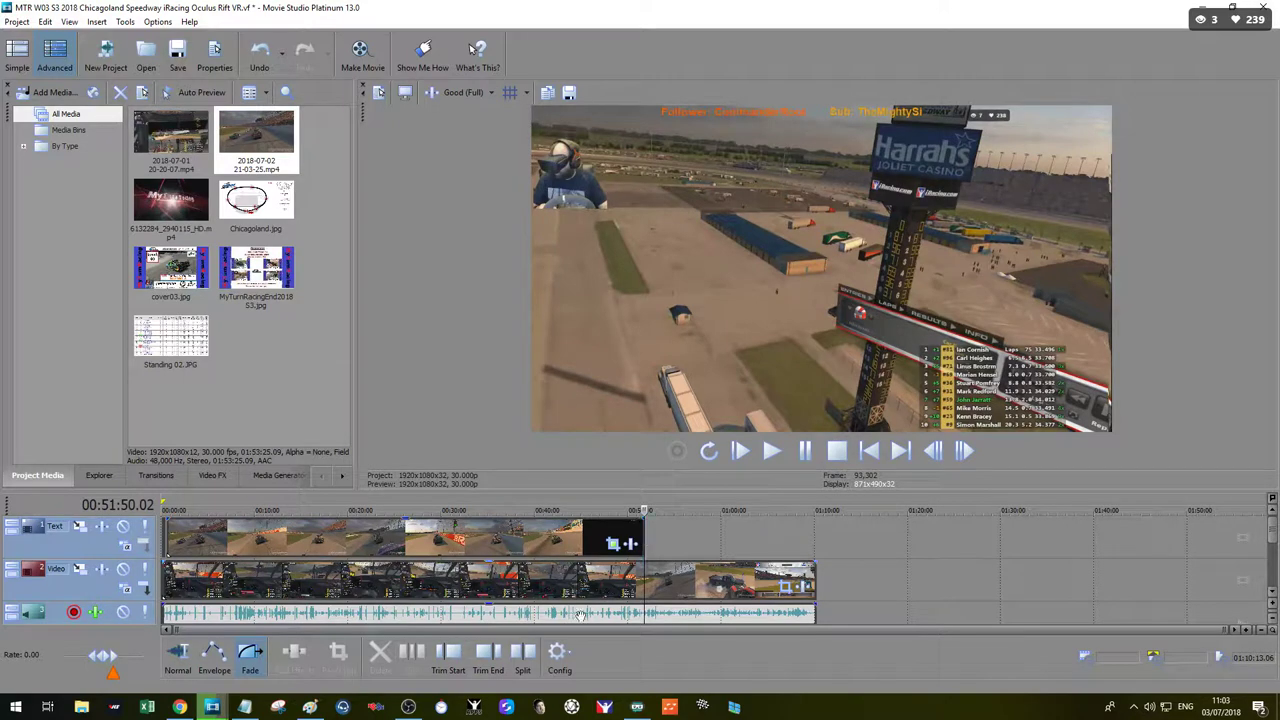
{"action": "left_click", "coordinate": [489, 667]}
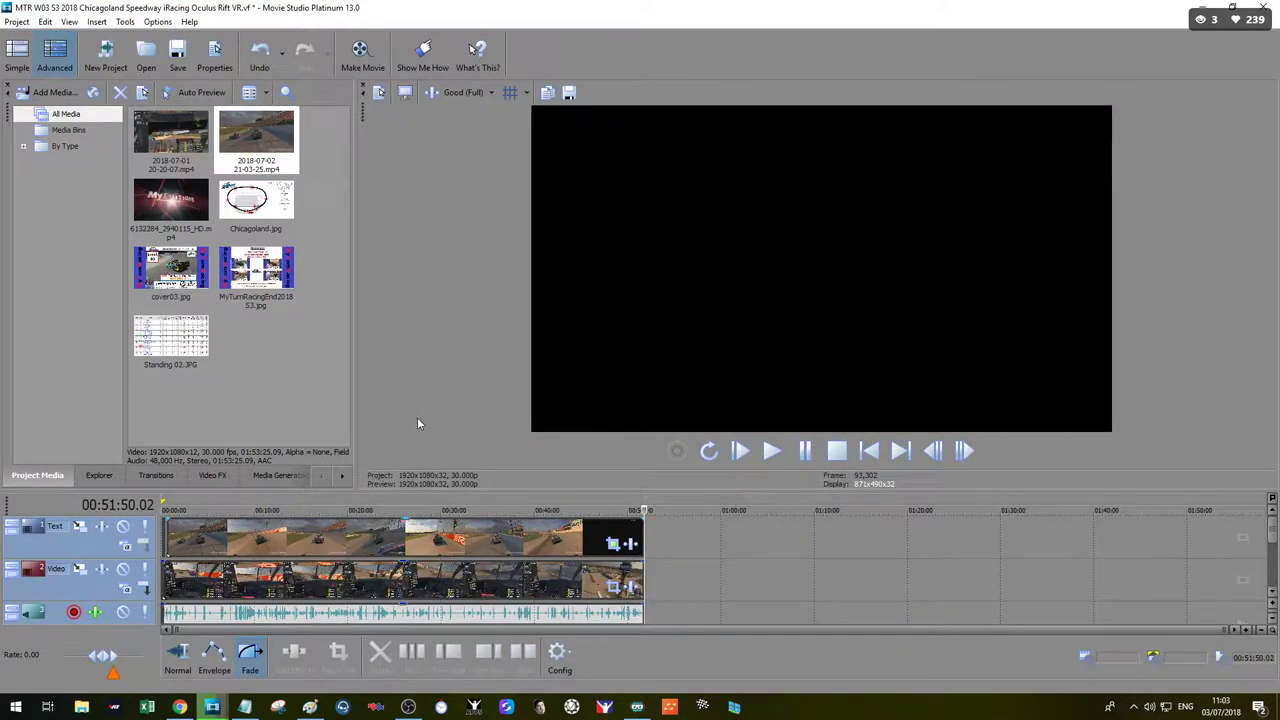
Step: Play the project briefly from its start and inspect the intro clips on the timeline
{"action": "left_click", "coordinate": [320, 541]}
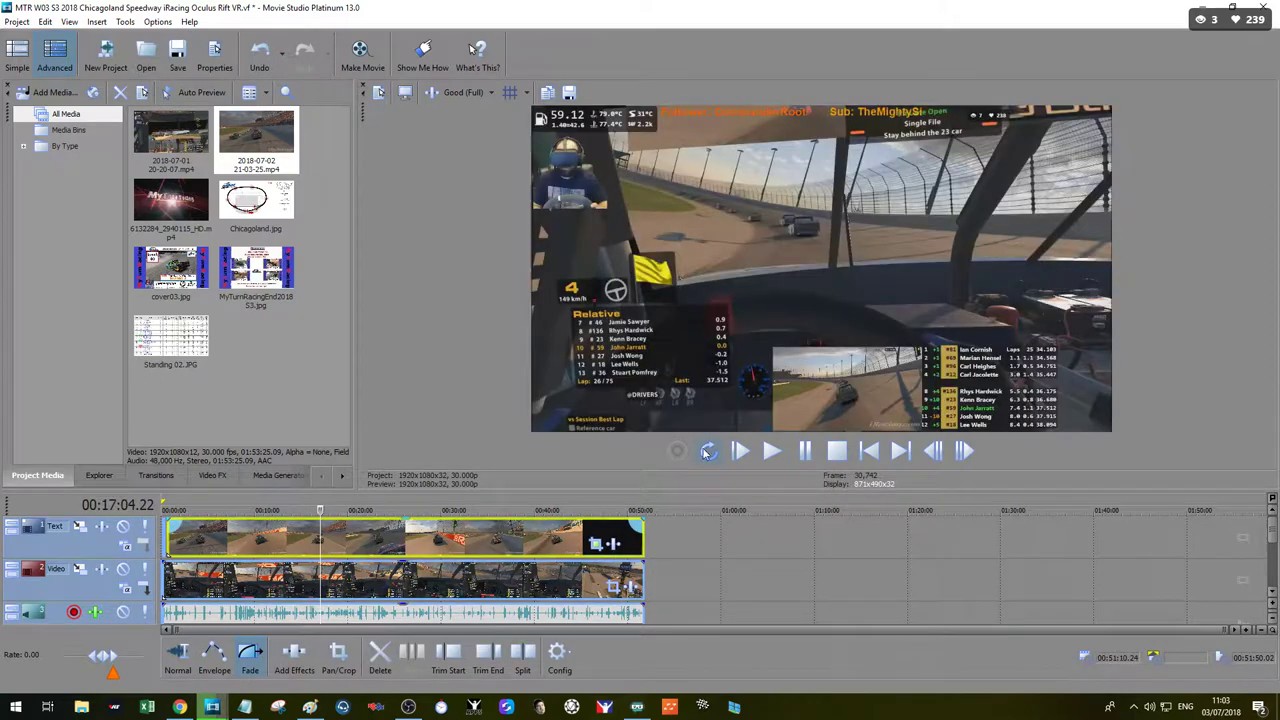
{"action": "left_click", "coordinate": [738, 453]}
{"action": "left_click", "coordinate": [804, 452]}
{"action": "scroll", "coordinate": [285, 542], "scroll_direction": "up", "scroll_amount": 5}
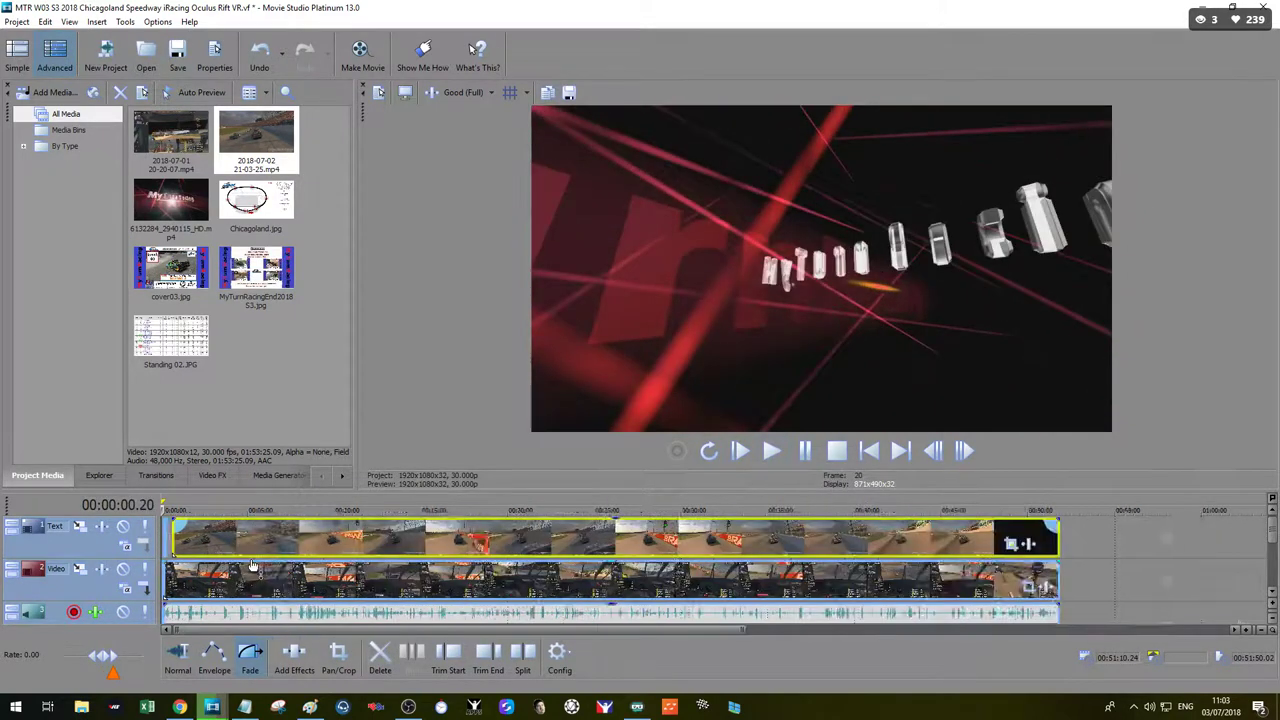
{"action": "scroll", "coordinate": [293, 568], "scroll_direction": "up", "scroll_amount": 3}
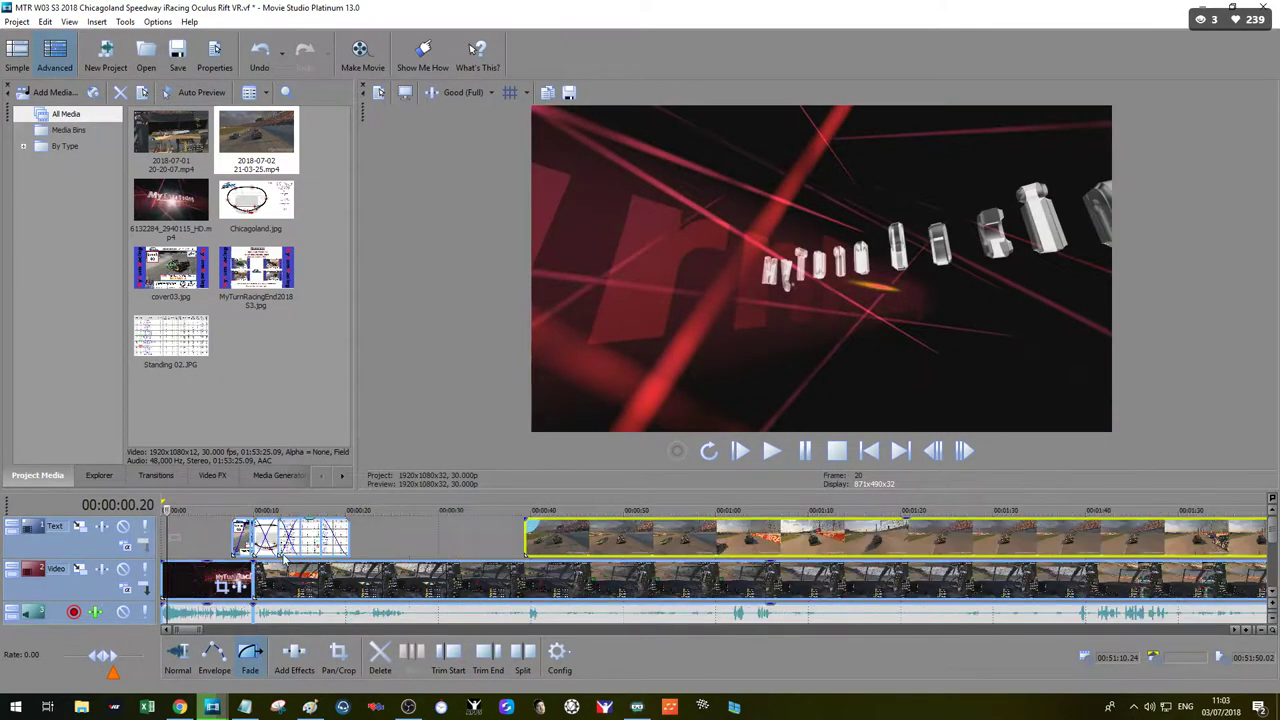
{"action": "left_click", "coordinate": [191, 571]}
{"action": "left_click", "coordinate": [224, 587]}
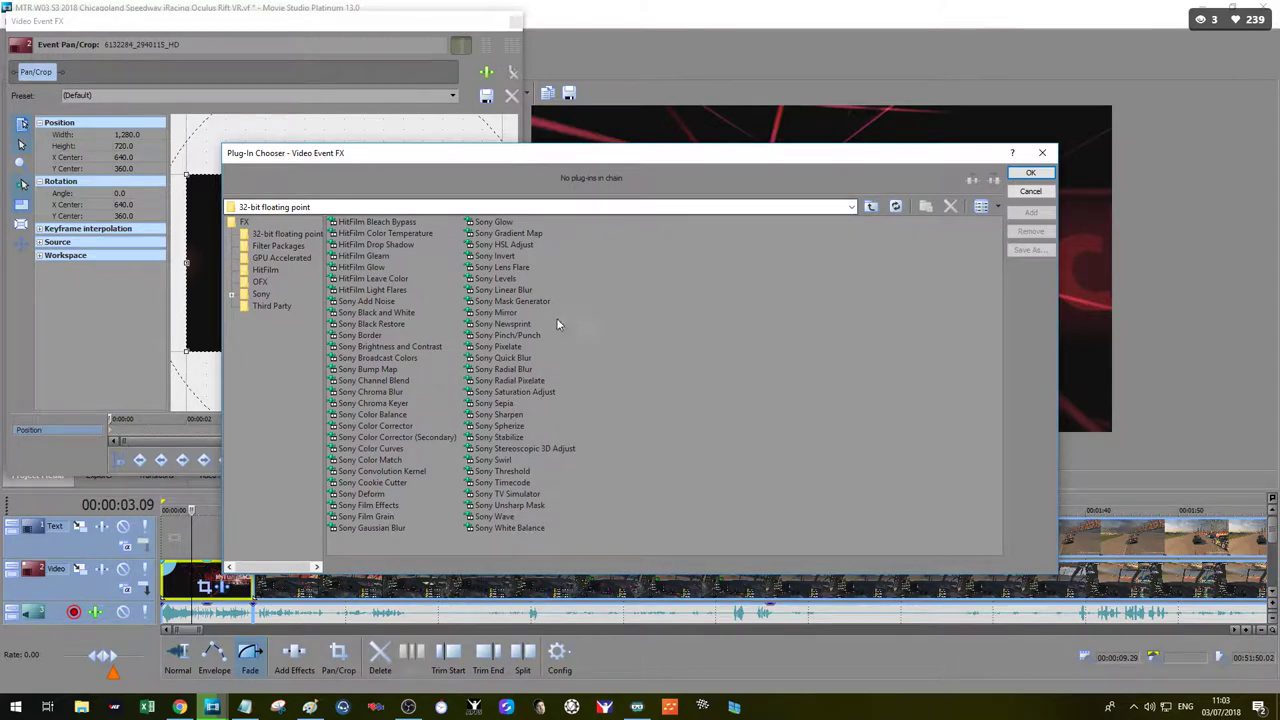
{"action": "left_click", "coordinate": [522, 324]}
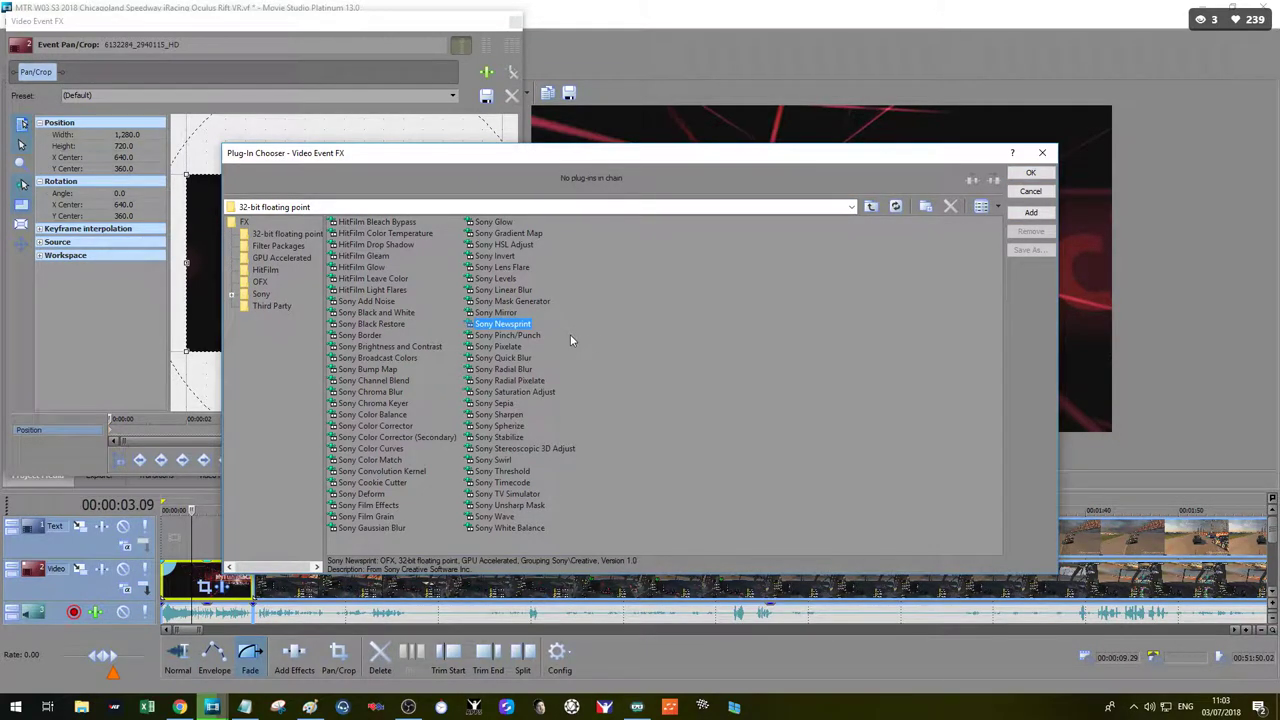
{"action": "left_click", "coordinate": [664, 364]}
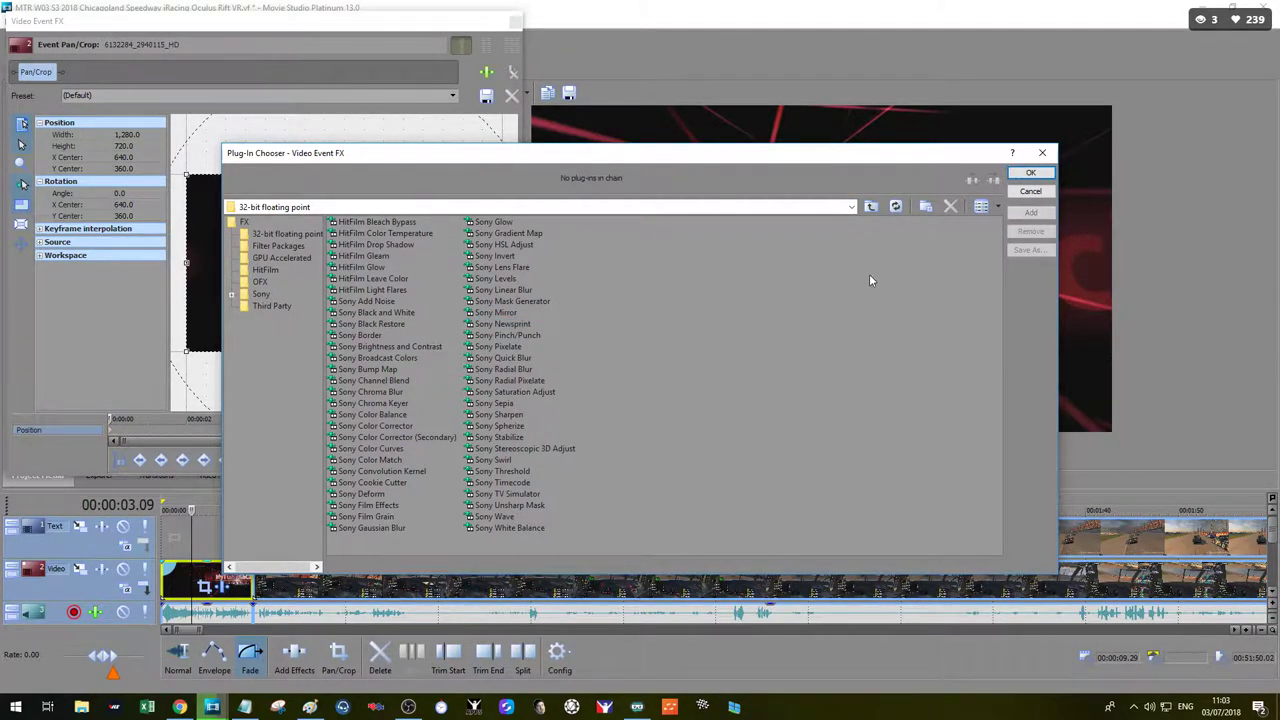
{"action": "left_click", "coordinate": [852, 207]}
{"action": "left_click", "coordinate": [830, 226]}
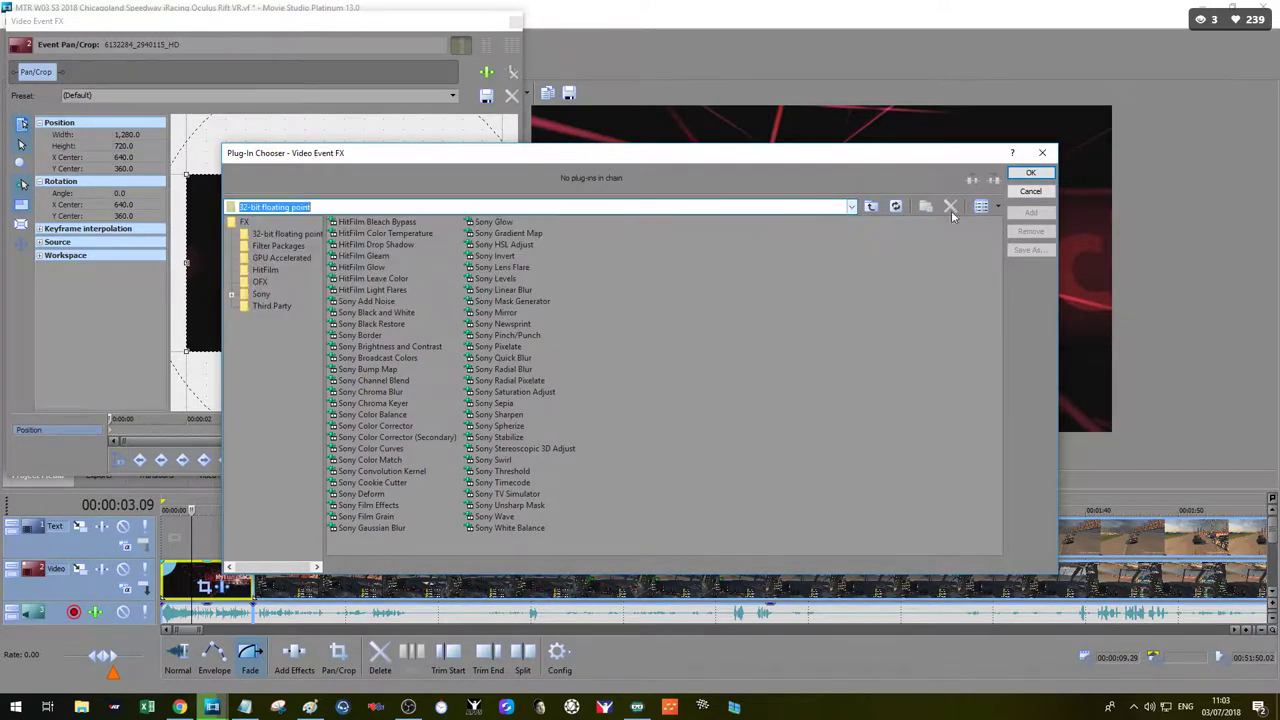
{"action": "left_click", "coordinate": [1044, 154]}
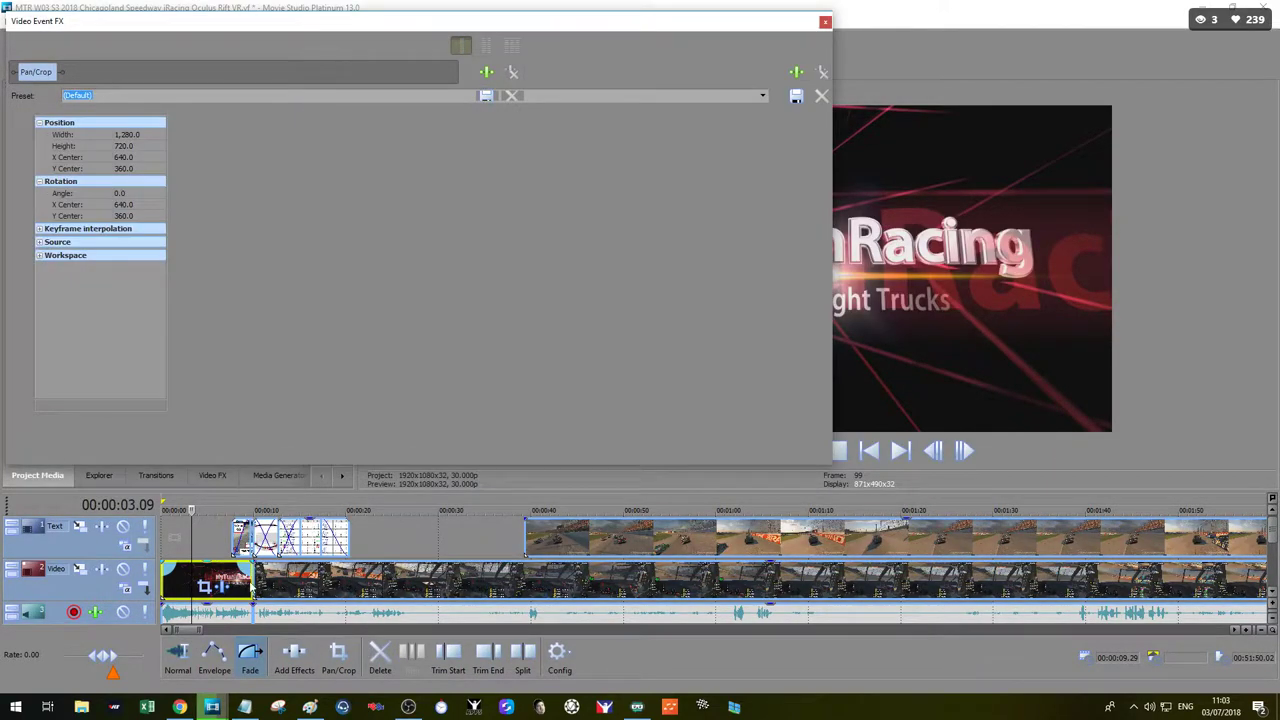
Step: Add the Volume audio effect to the intro clip's audio
{"action": "left_click", "coordinate": [218, 608]}
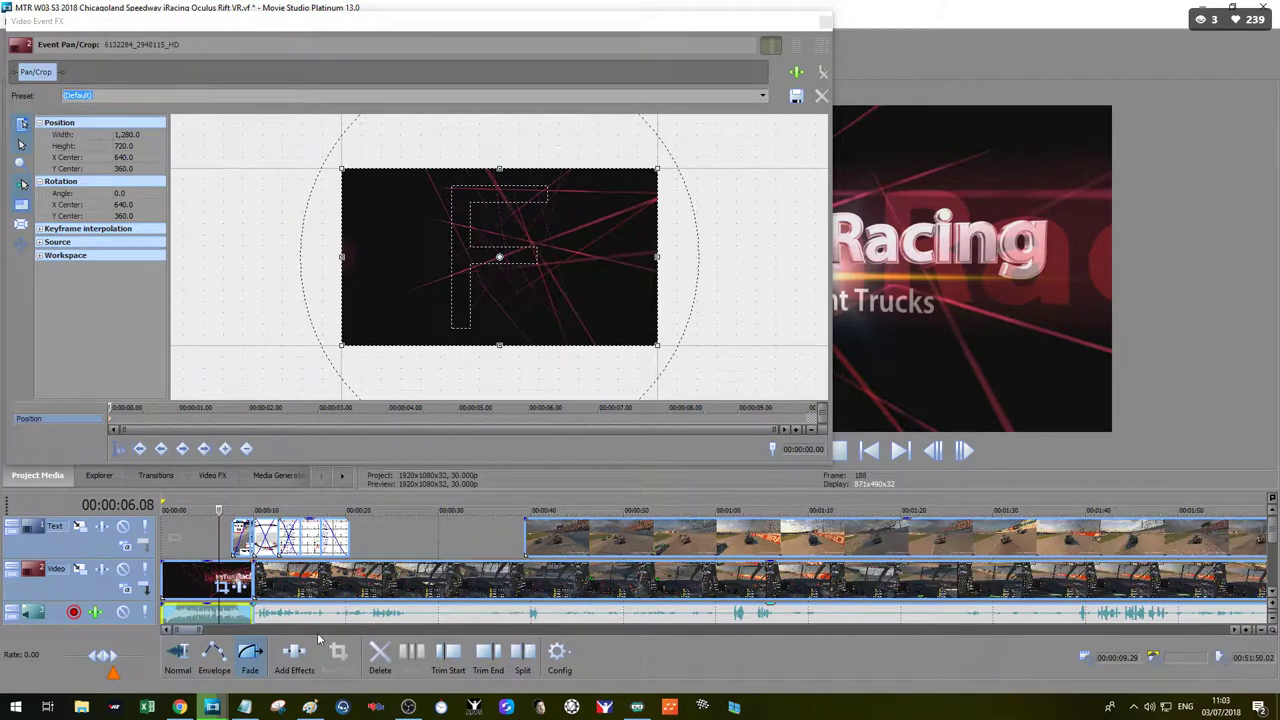
{"action": "left_click_drag", "start_coordinate": [1273, 545], "coordinate": [1273, 556]}
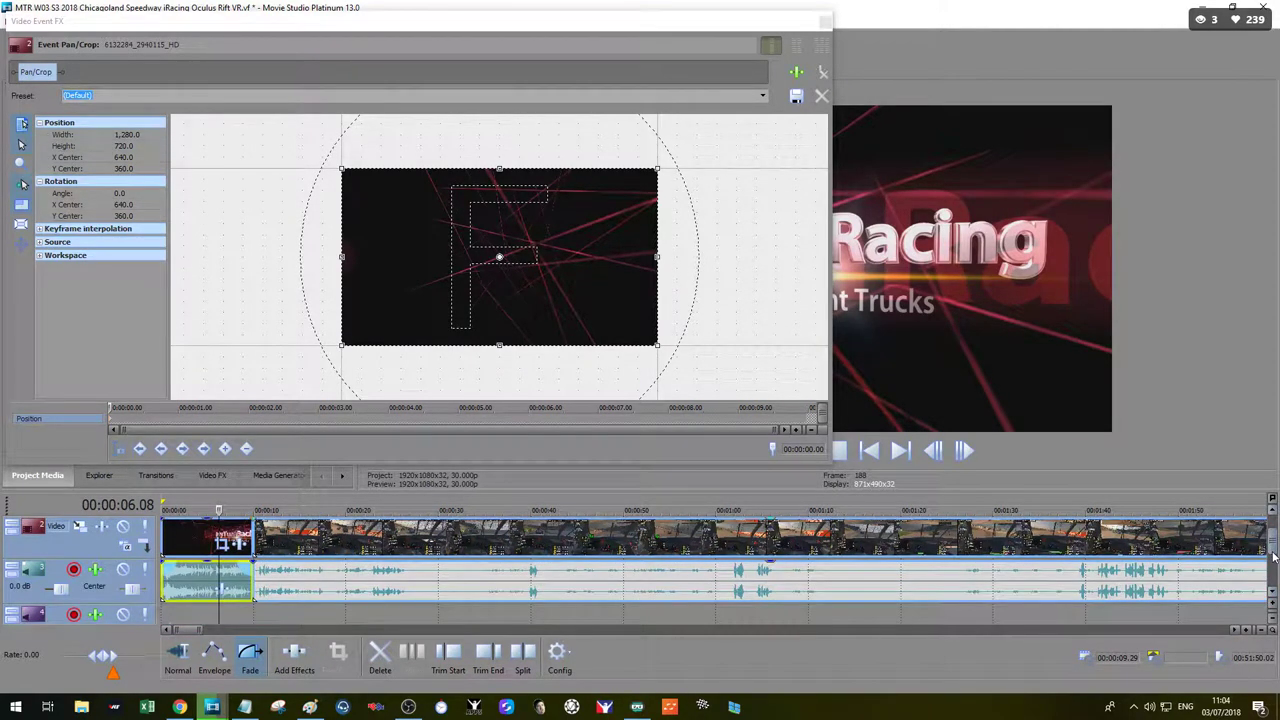
{"action": "left_click", "coordinate": [220, 591]}
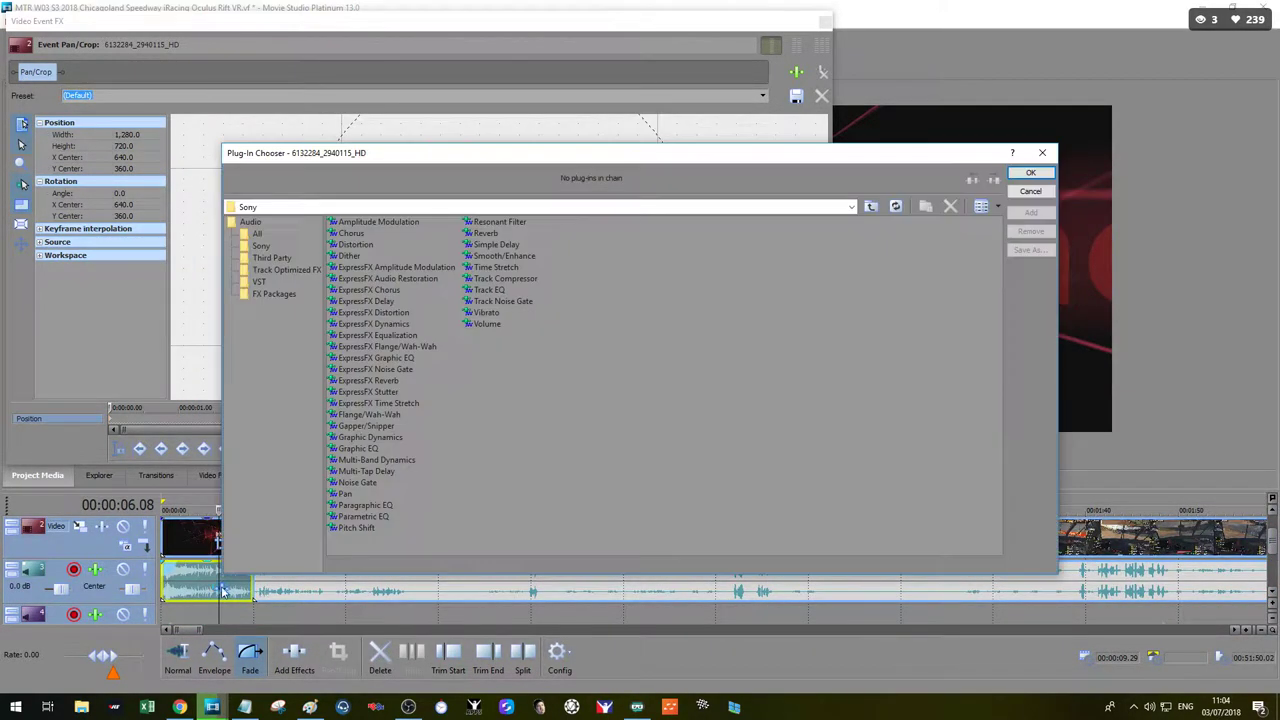
{"action": "double_click", "coordinate": [482, 324]}
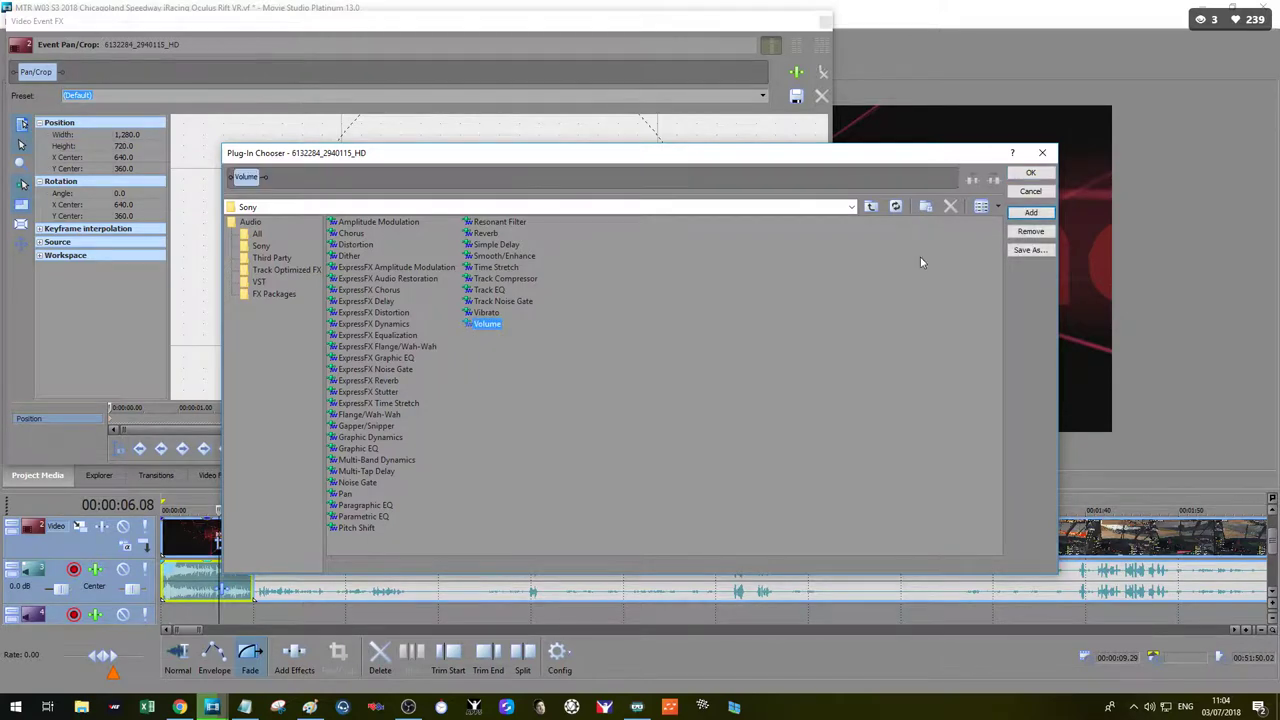
{"action": "left_click", "coordinate": [1022, 174]}
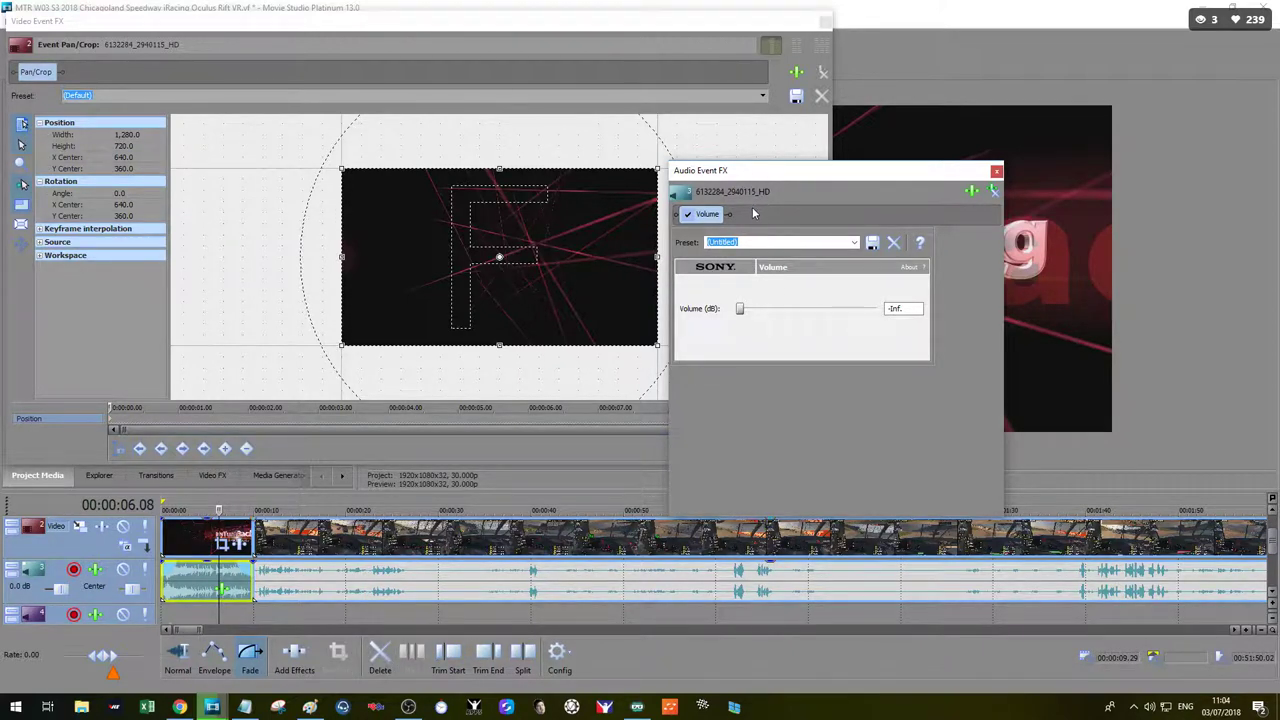
Step: Set the intro audio's Volume effect to about -2.092 dB while playing the intro, and close the effect windows
{"action": "left_click", "coordinate": [324, 500]}
{"action": "key", "text": "space"}
{"action": "left_click", "coordinate": [182, 537]}
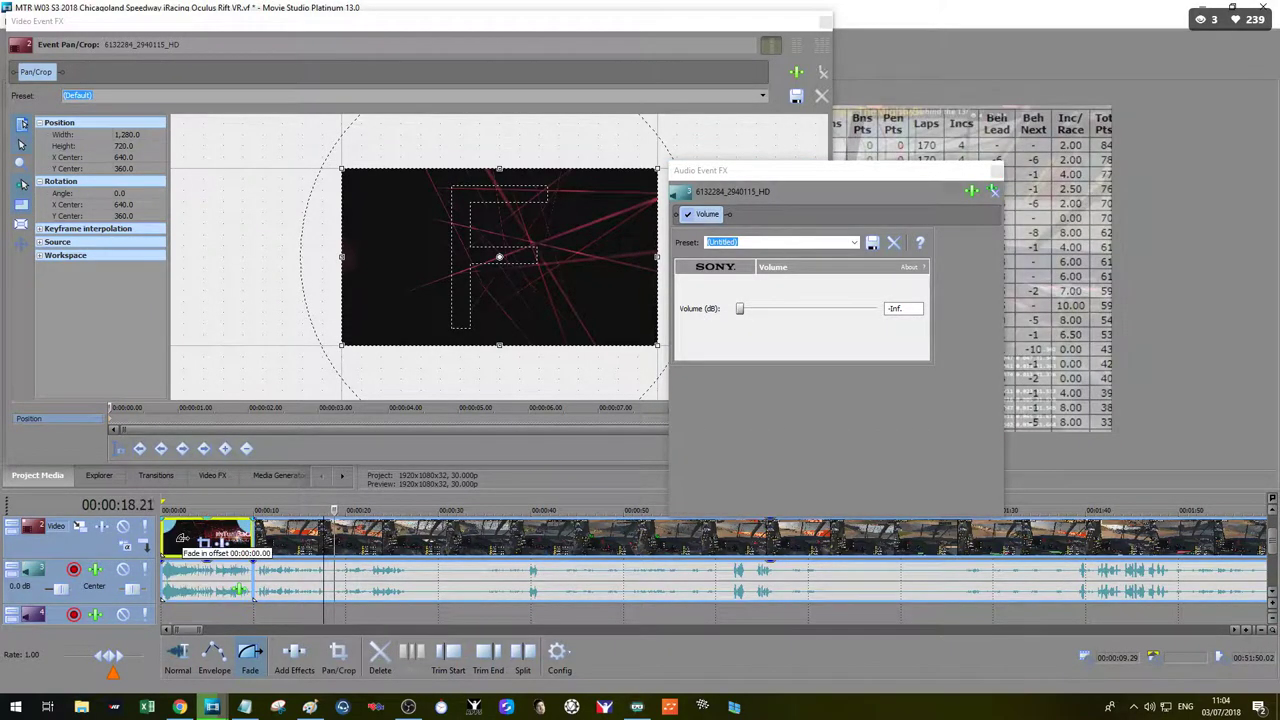
{"action": "left_click", "coordinate": [180, 538]}
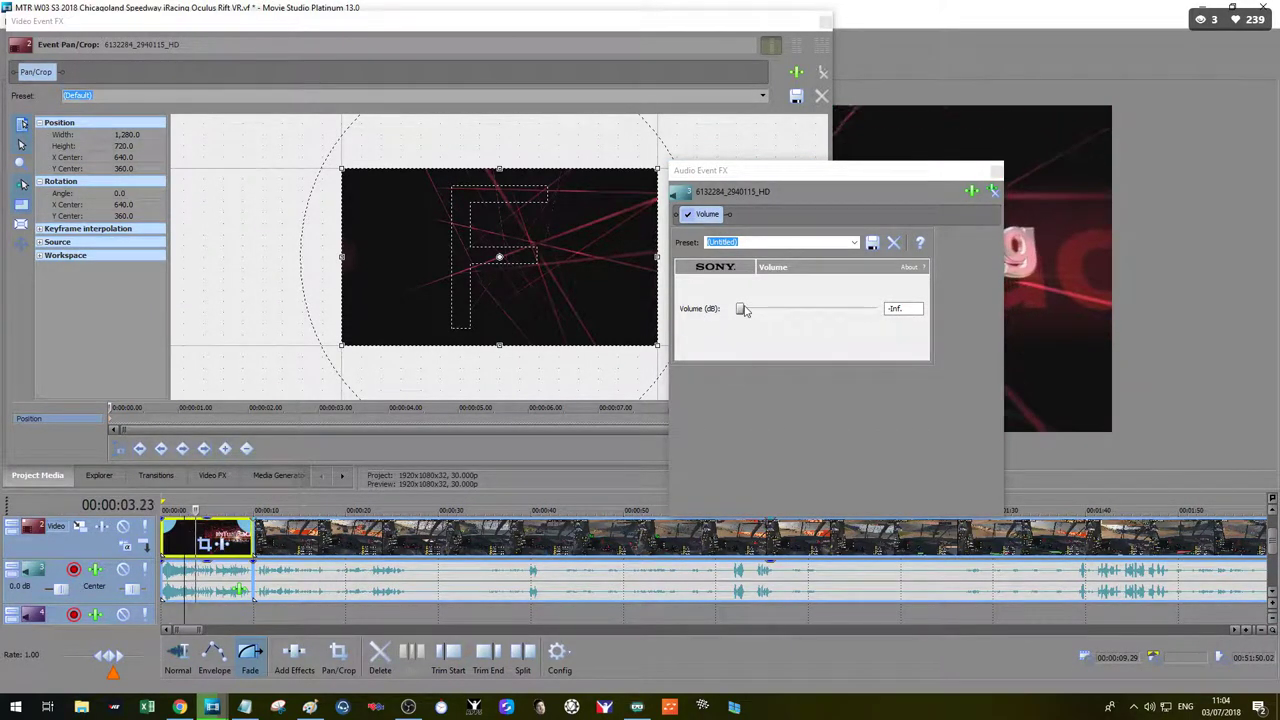
{"action": "left_click_drag", "start_coordinate": [744, 311], "coordinate": [796, 311]}
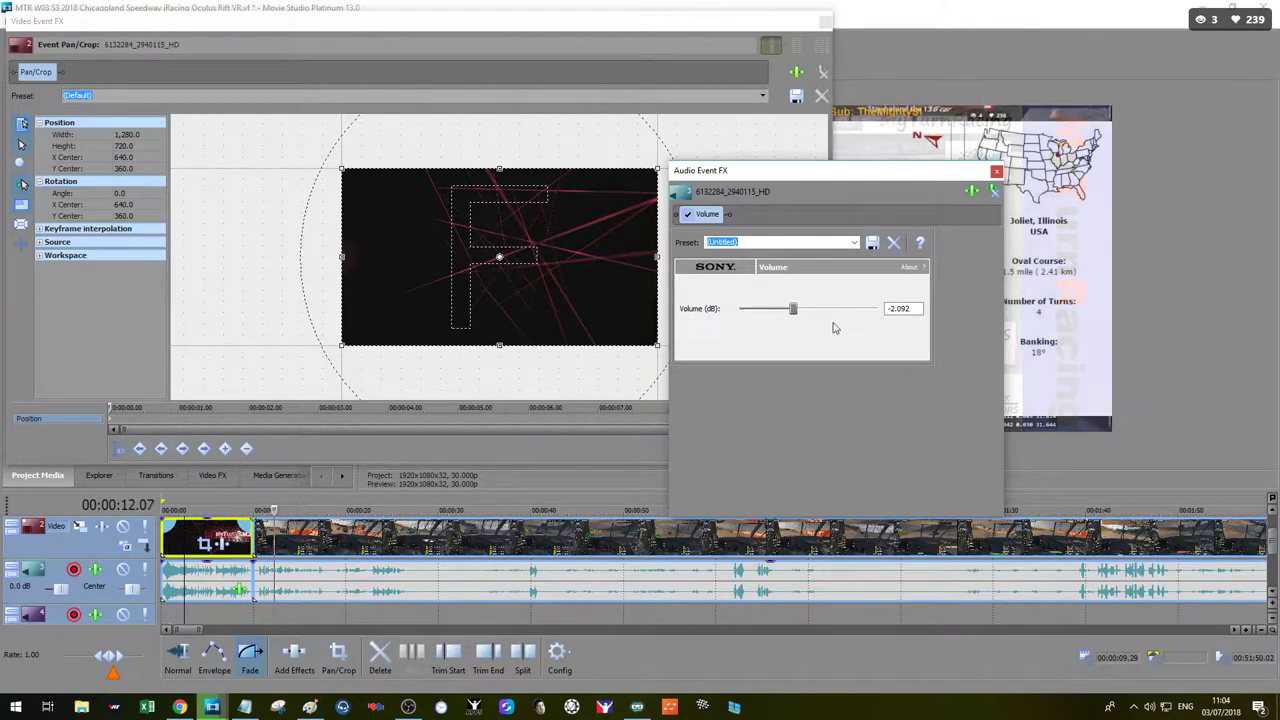
{"action": "left_click", "coordinate": [996, 171]}
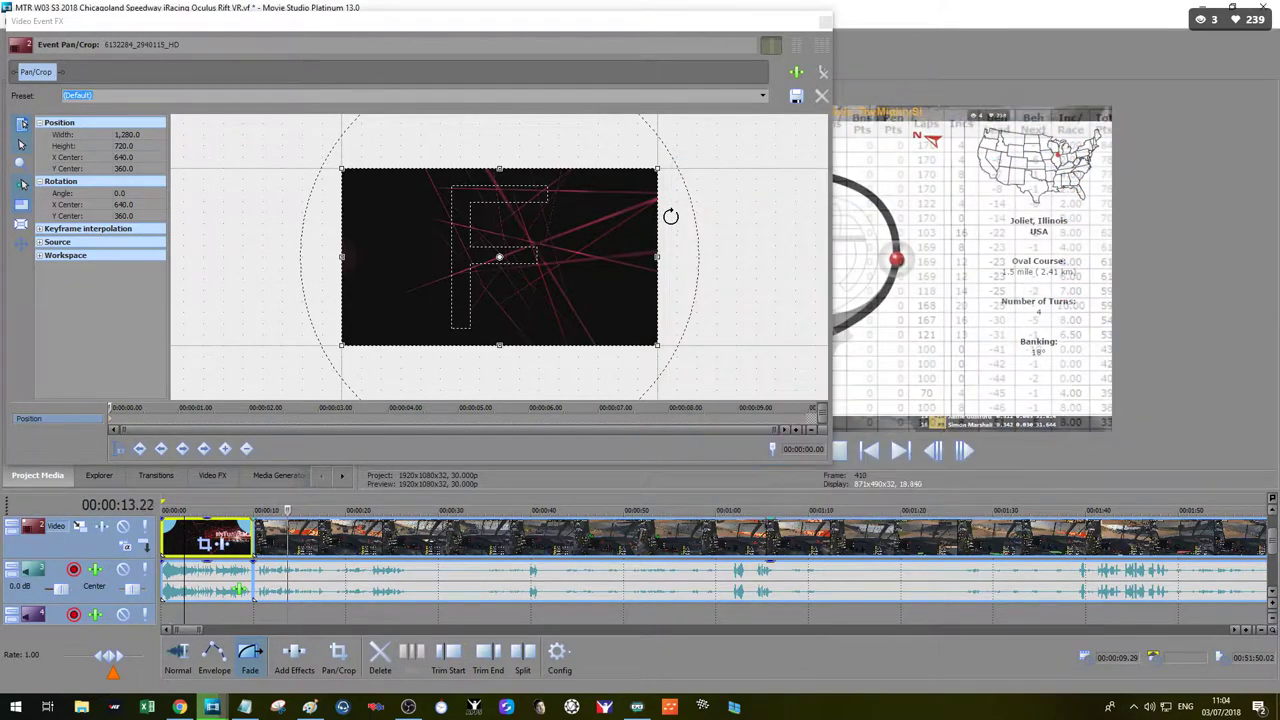
{"action": "left_click", "coordinate": [827, 21]}
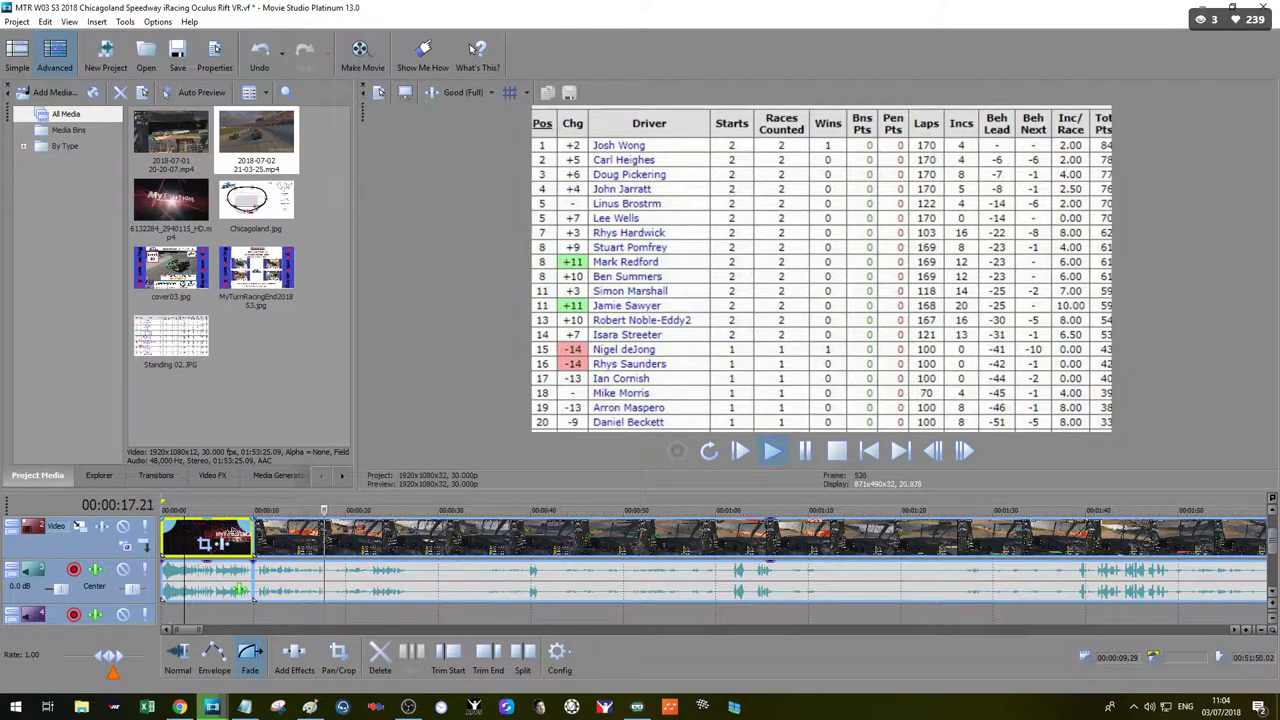
Step: Stop playback and undo the recent edits back through the intro volume effect and the end trim
{"action": "left_click_drag", "start_coordinate": [1271, 543], "coordinate": [1271, 523]}
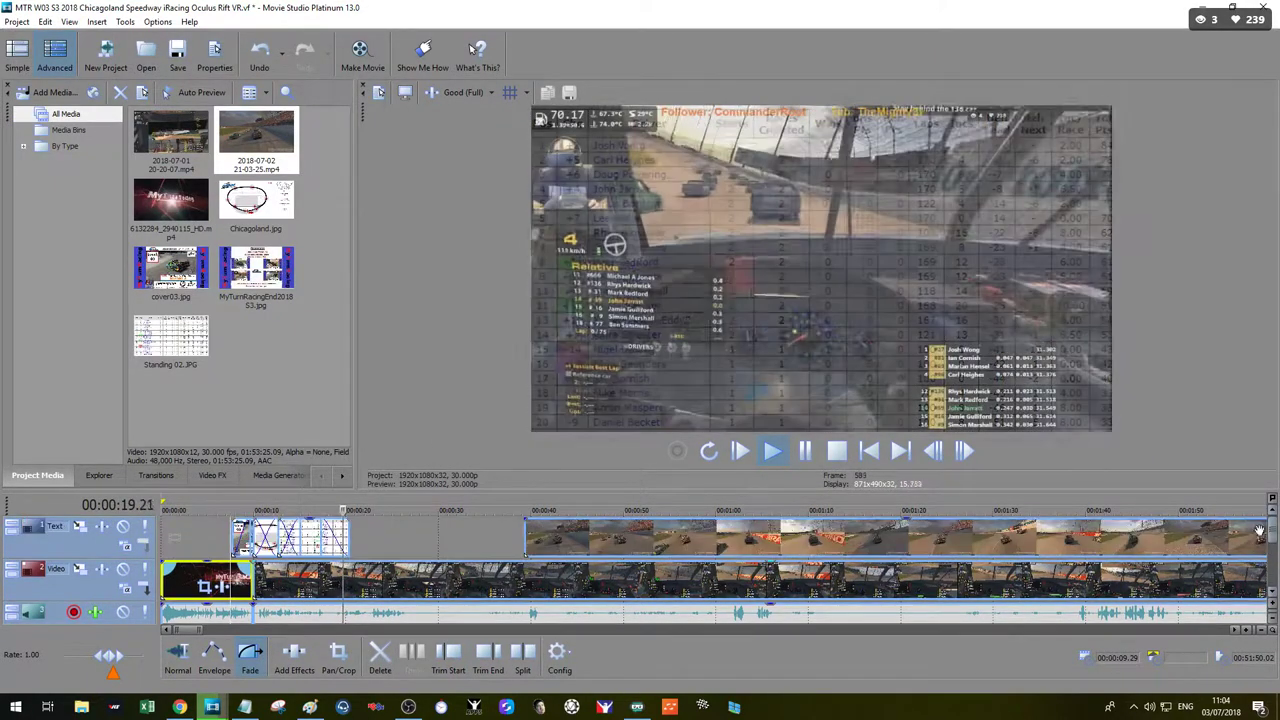
{"action": "key", "text": "space"}
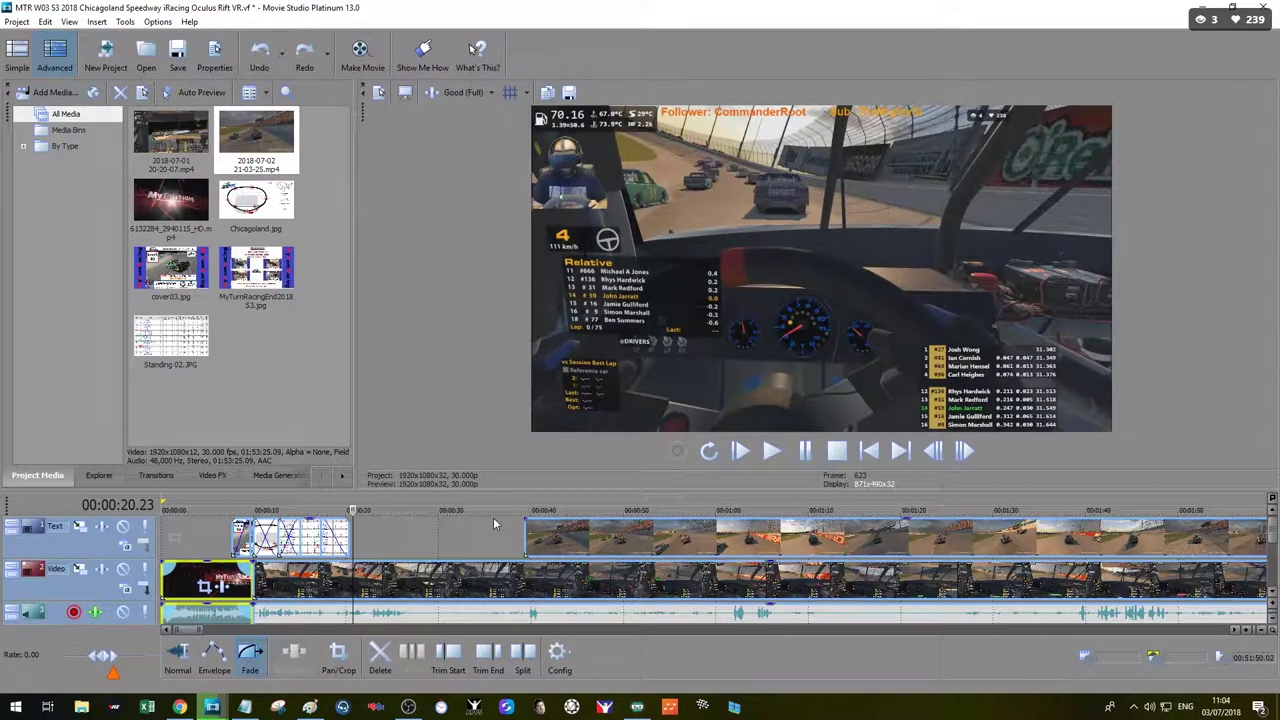
{"action": "key", "text": "ctrl+z"}
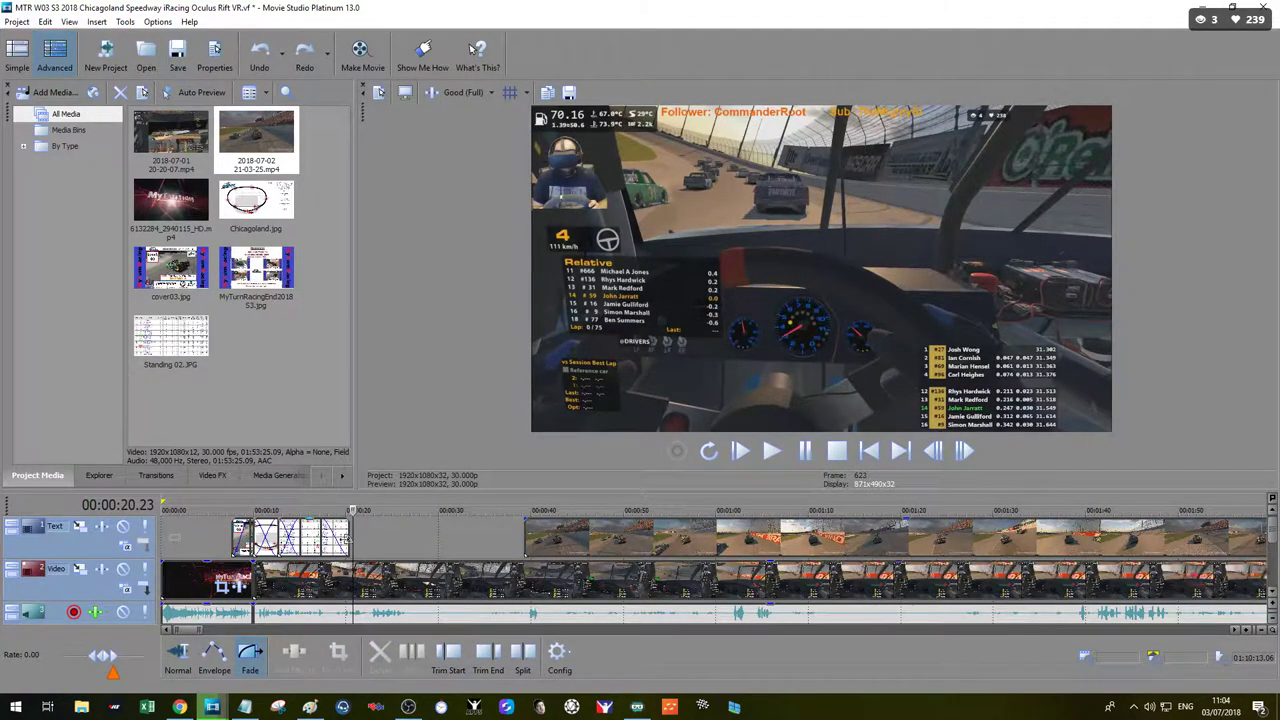
{"action": "key", "text": "ctrl+a"}
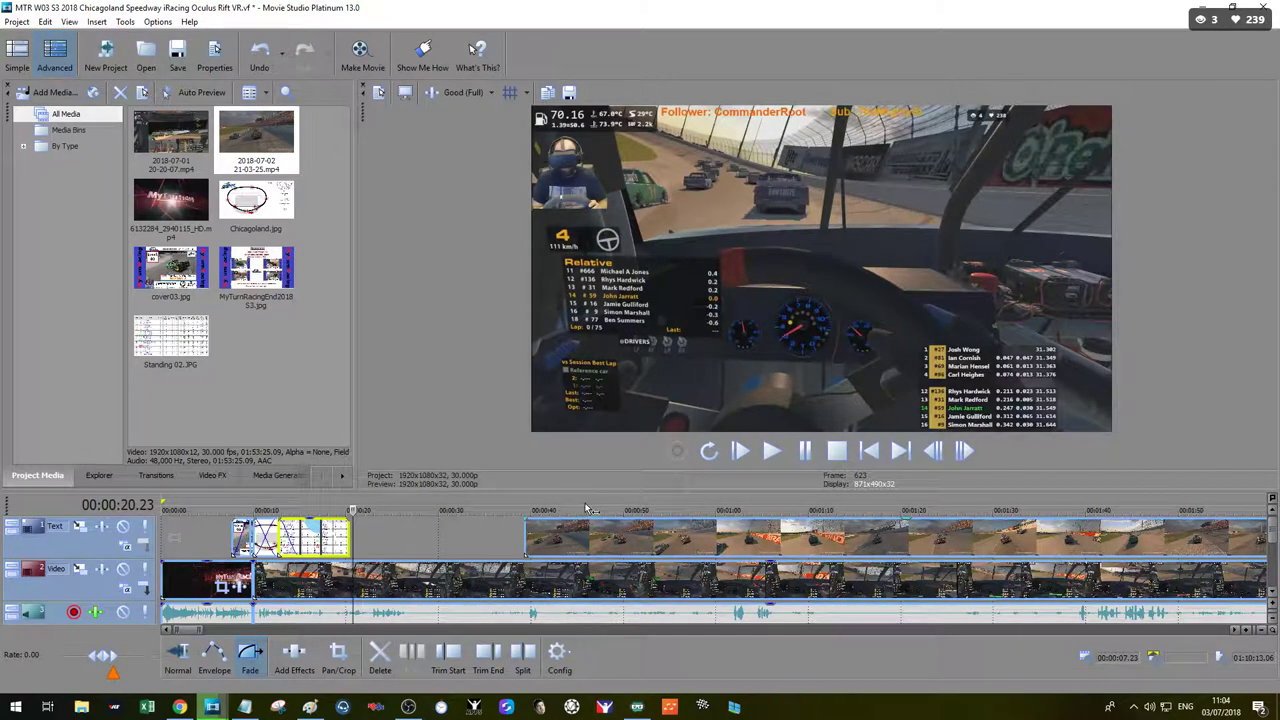
{"action": "key", "text": "ctrl+z"}
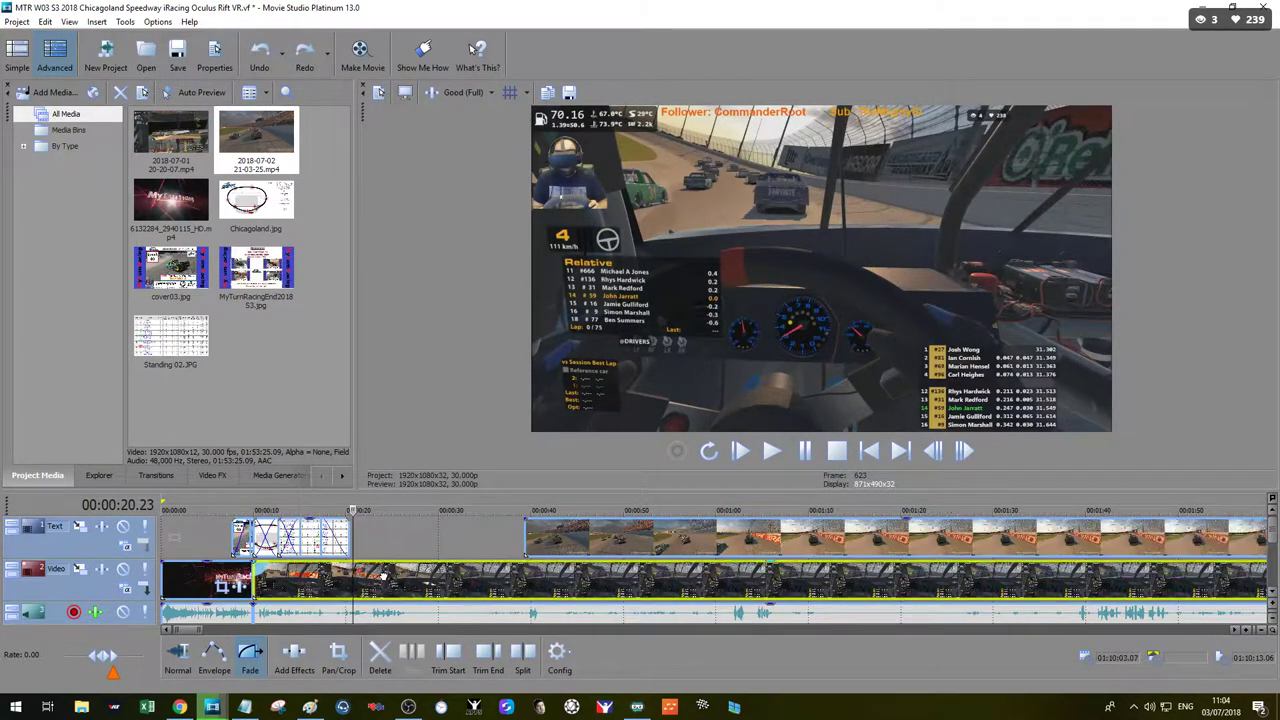
{"action": "left_click", "coordinate": [383, 577]}
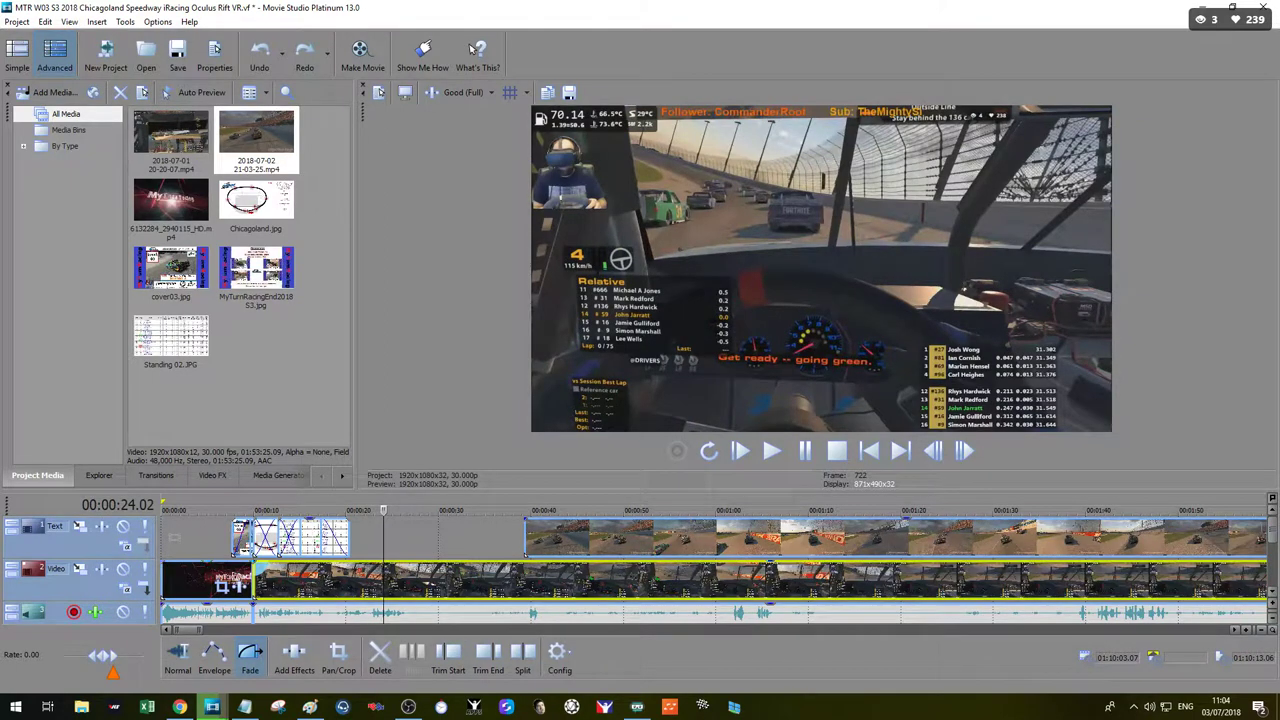
{"action": "left_click", "coordinate": [312, 530]}
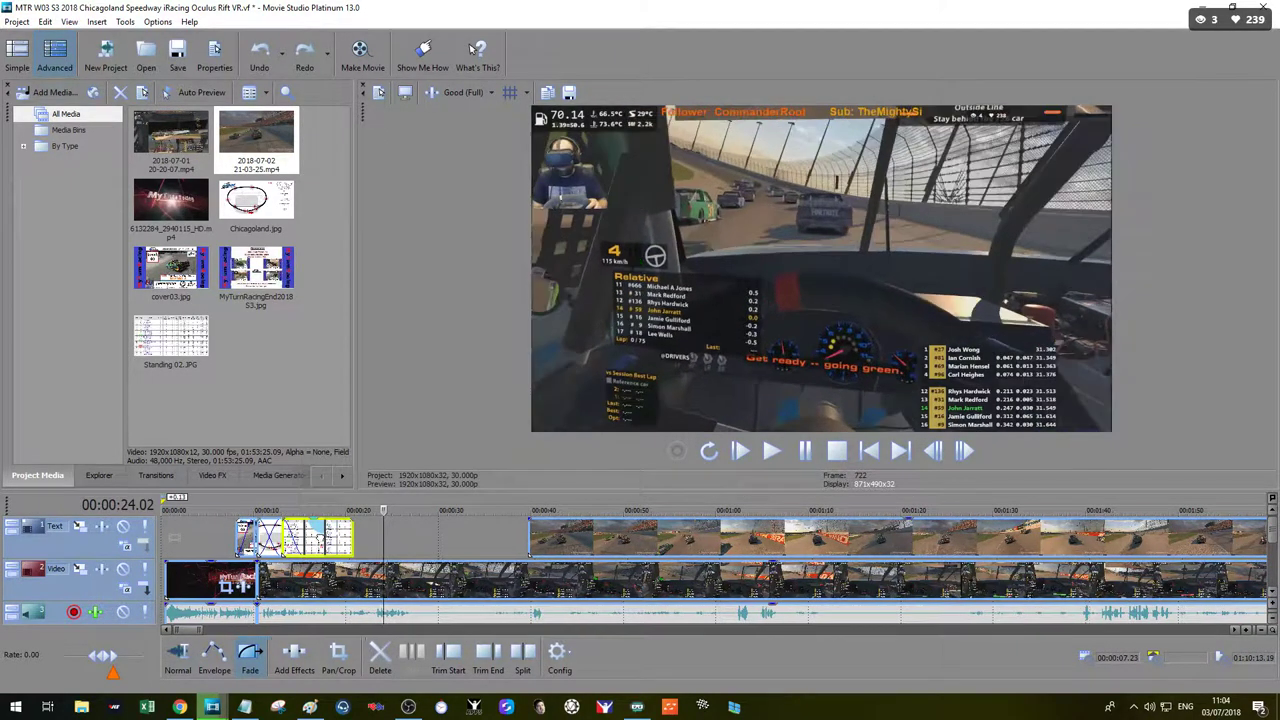
Step: Trim the end of the selected main race video to 00:51:50.02, where the overlay clip ends
{"action": "left_click", "coordinate": [288, 584]}
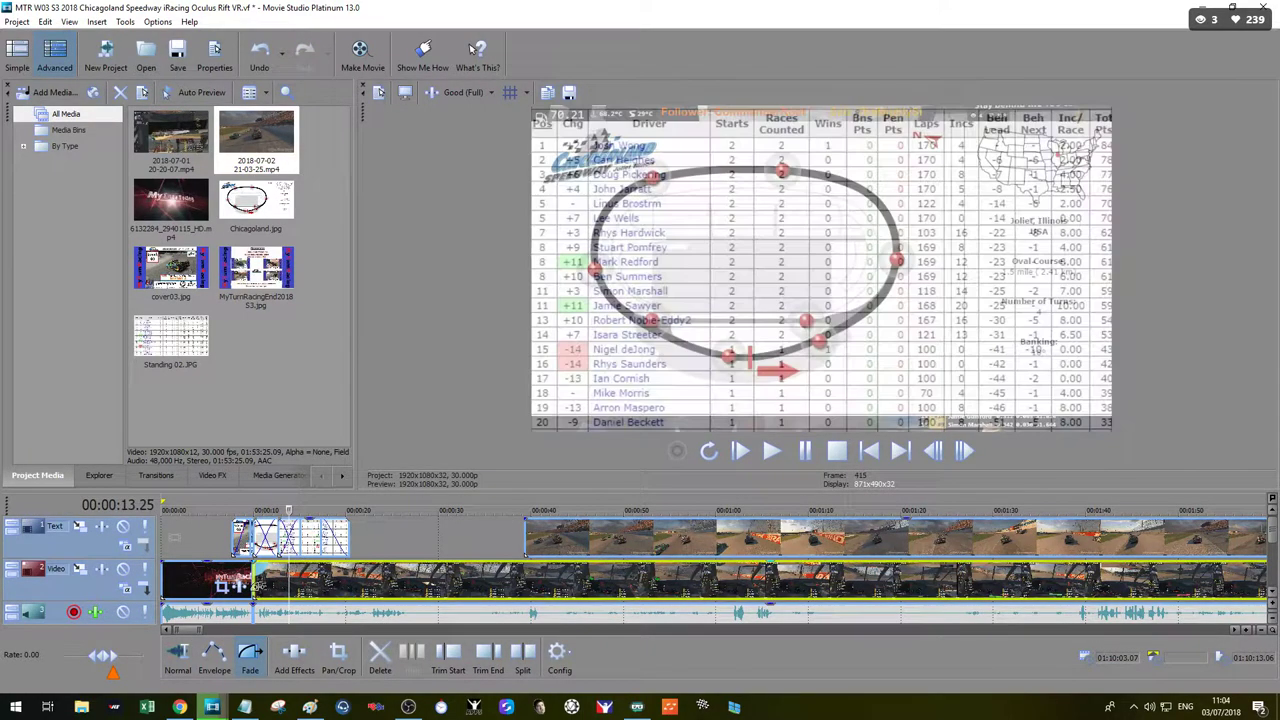
{"action": "scroll", "coordinate": [888, 585], "scroll_direction": "down", "scroll_amount": 5}
{"action": "scroll", "coordinate": [888, 585], "scroll_direction": "down", "scroll_amount": 4}
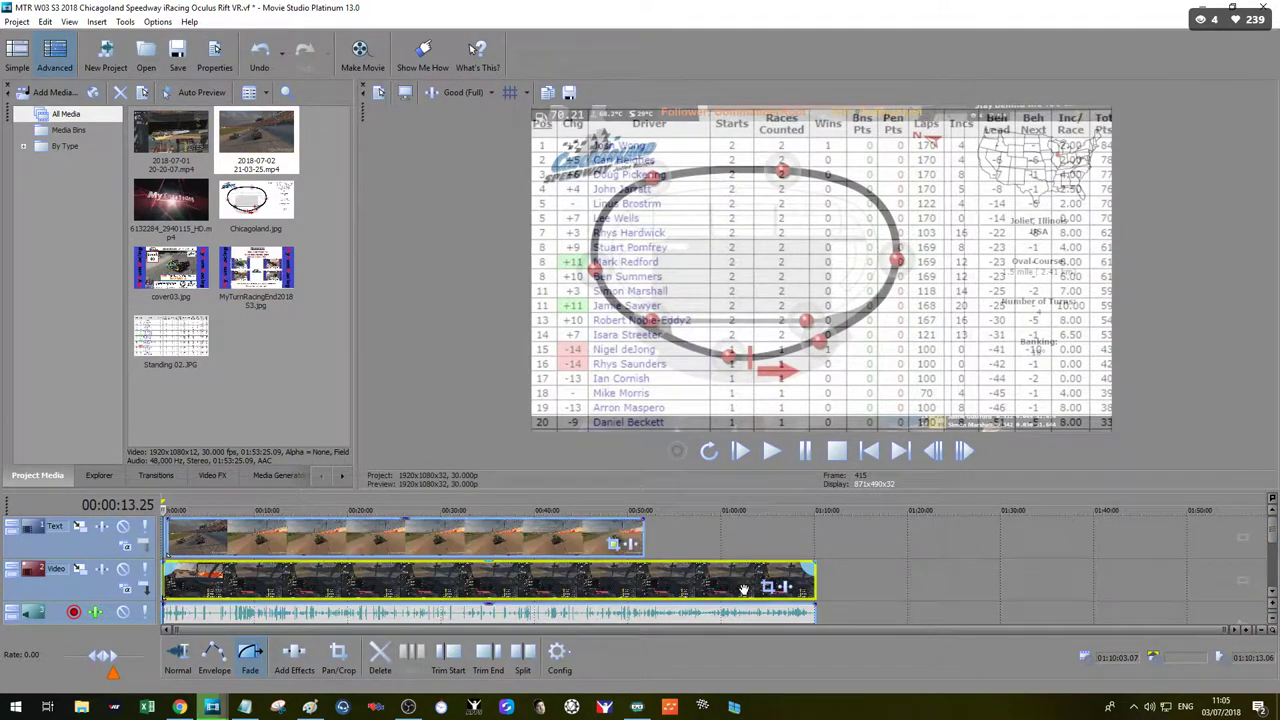
{"action": "left_click", "coordinate": [692, 516]}
{"action": "left_click_drag", "start_coordinate": [687, 518], "coordinate": [645, 517]}
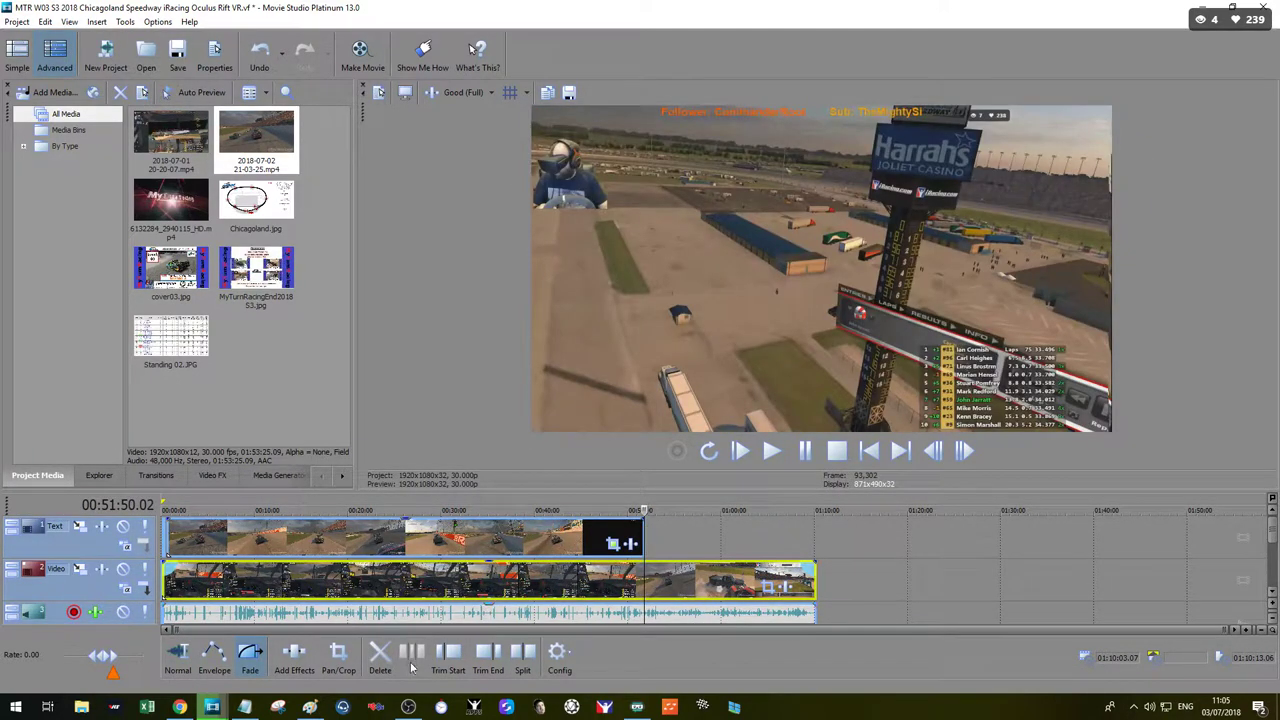
{"action": "left_click", "coordinate": [488, 655]}
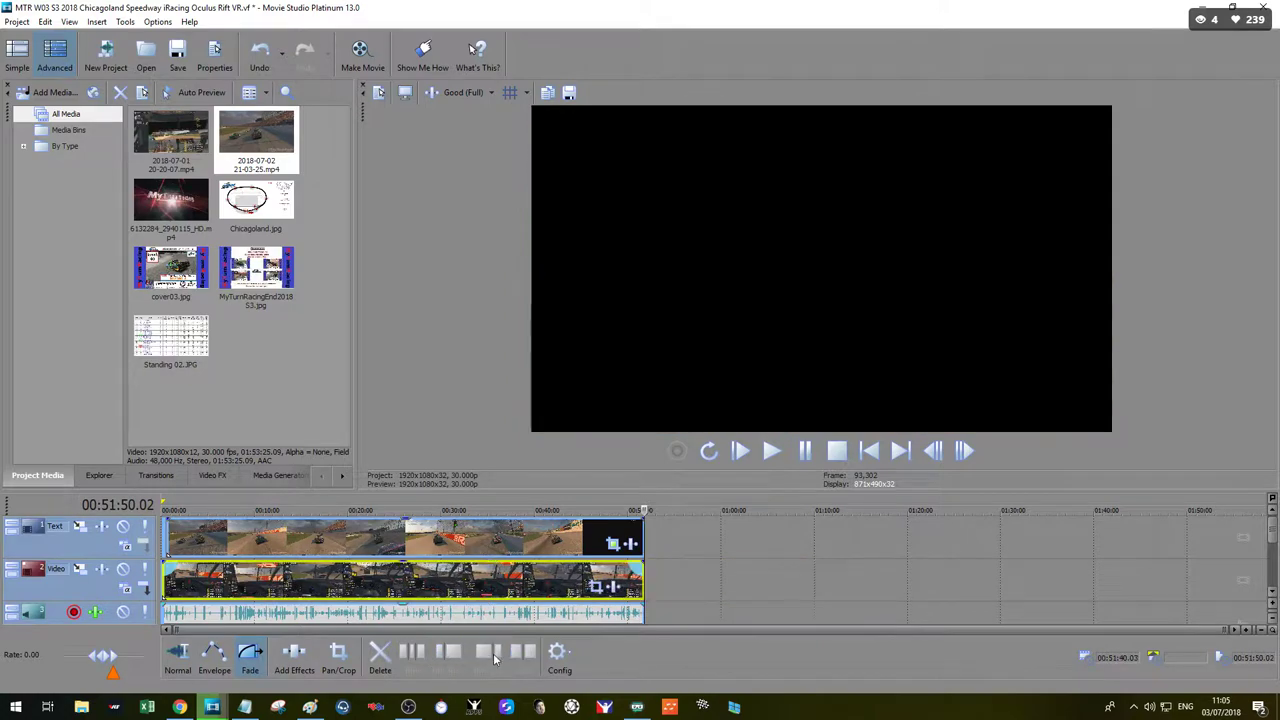
Step: Play the trimmed project briefly from the start and examine how the opening clips line up
{"action": "left_click", "coordinate": [740, 451]}
{"action": "left_click", "coordinate": [804, 451]}
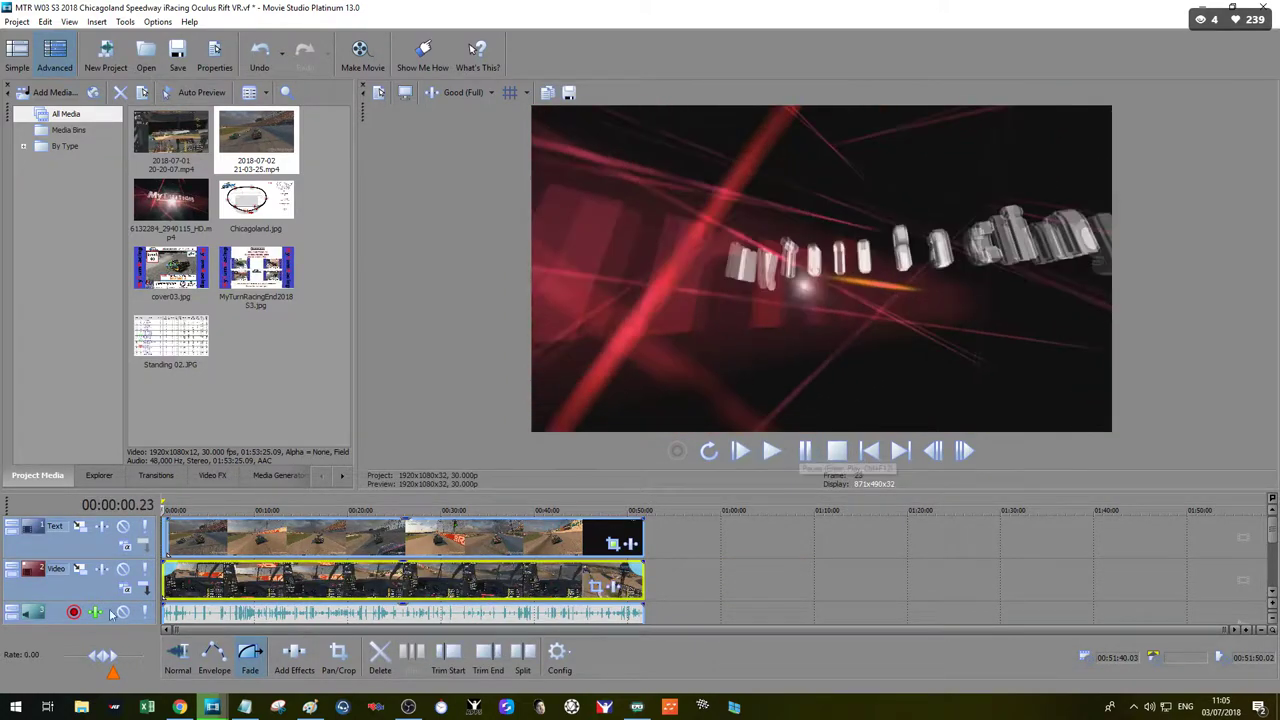
{"action": "scroll", "coordinate": [275, 585], "scroll_direction": "up", "scroll_amount": 3}
{"action": "scroll", "coordinate": [275, 585], "scroll_direction": "up", "scroll_amount": 5}
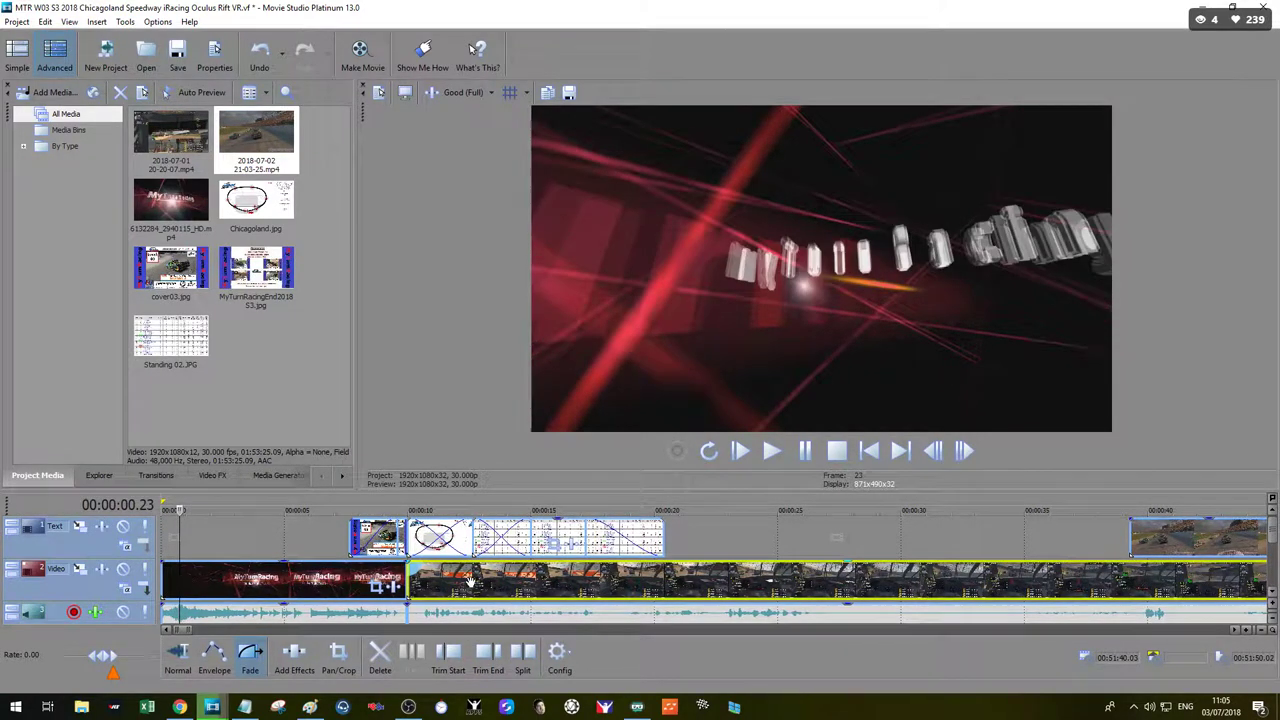
Step: Try to split the intro clip just before its end, at 00:00:09.28 and again at 00:00:09.26
{"action": "left_click", "coordinate": [372, 585]}
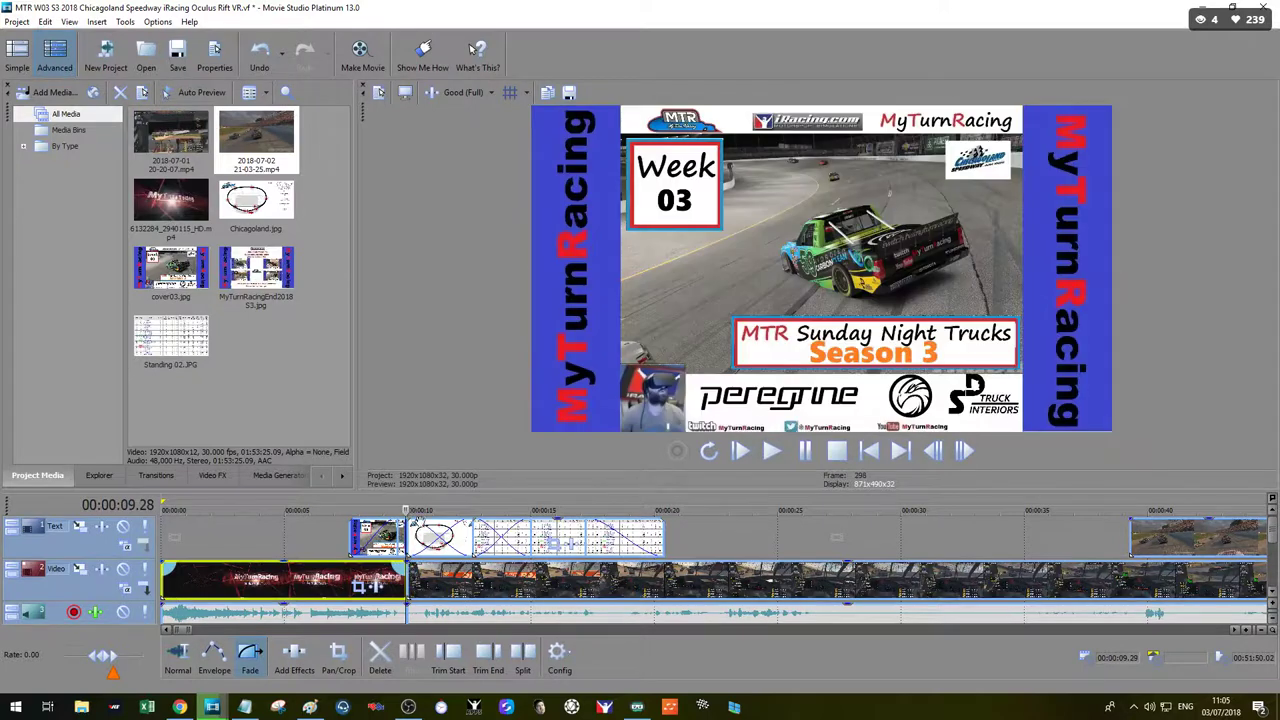
{"action": "left_click", "coordinate": [526, 659]}
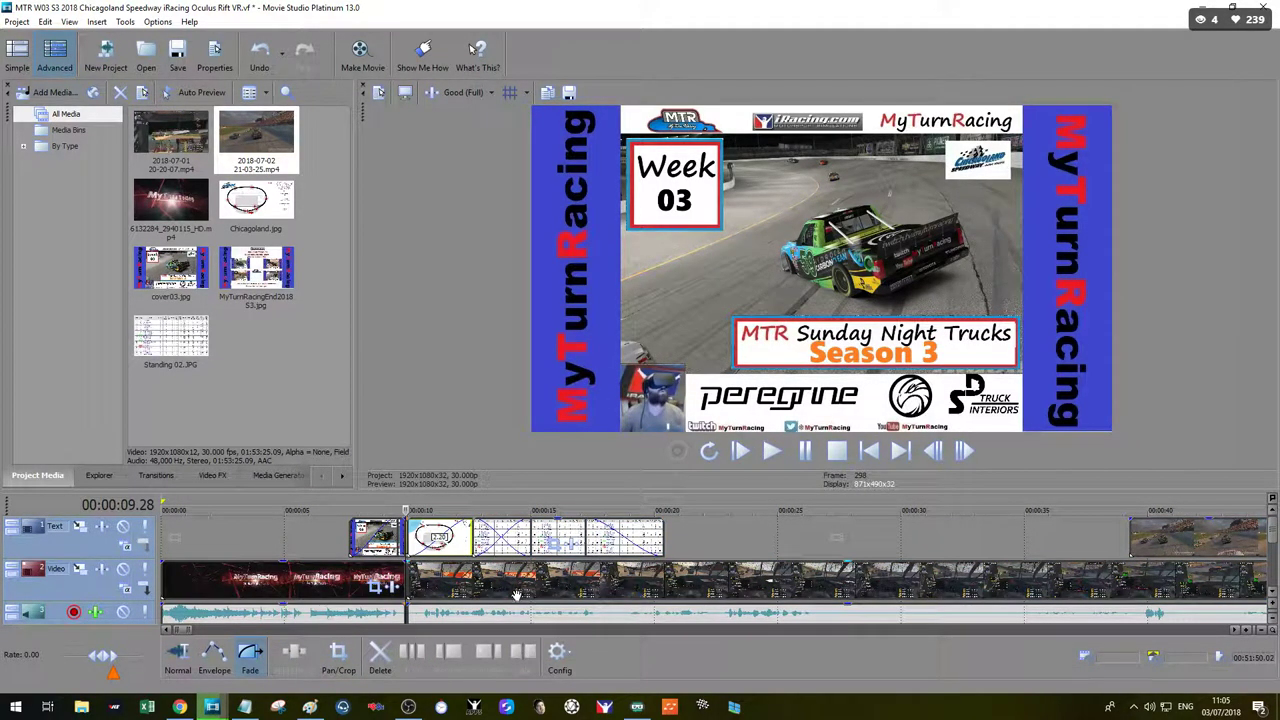
{"action": "left_click", "coordinate": [404, 588]}
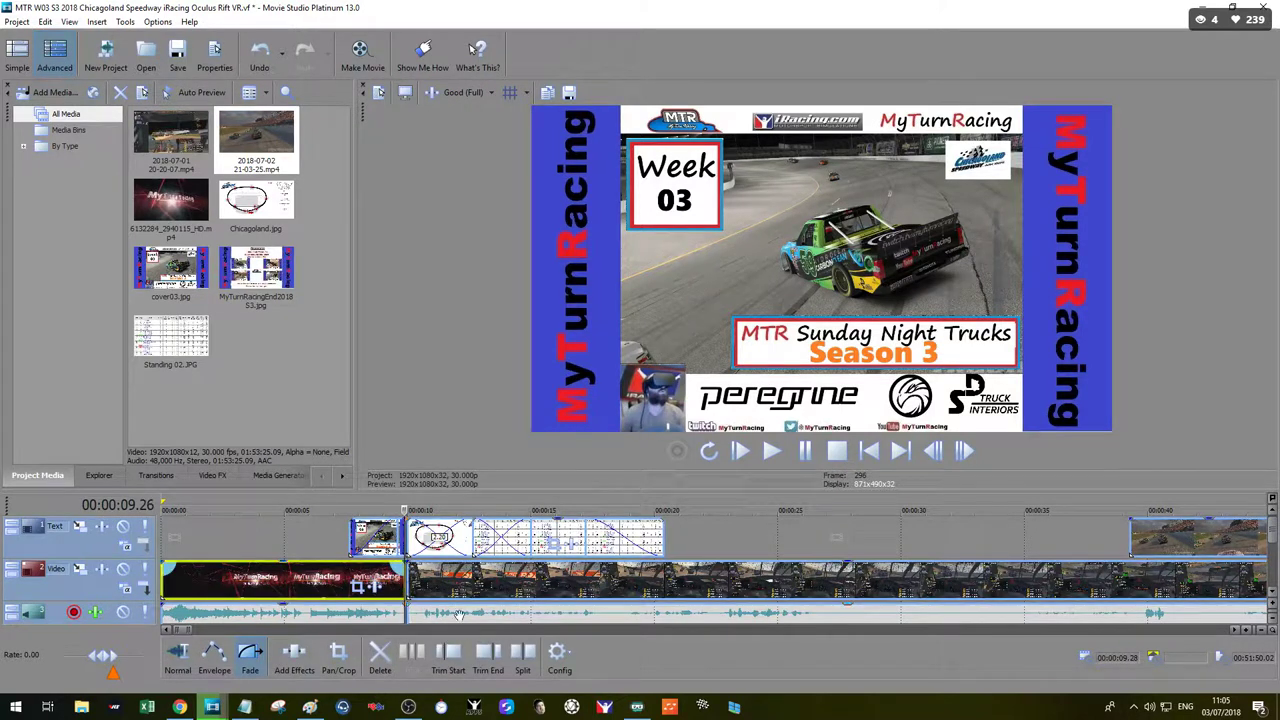
{"action": "left_click", "coordinate": [524, 659]}
{"action": "left_click", "coordinate": [551, 587]}
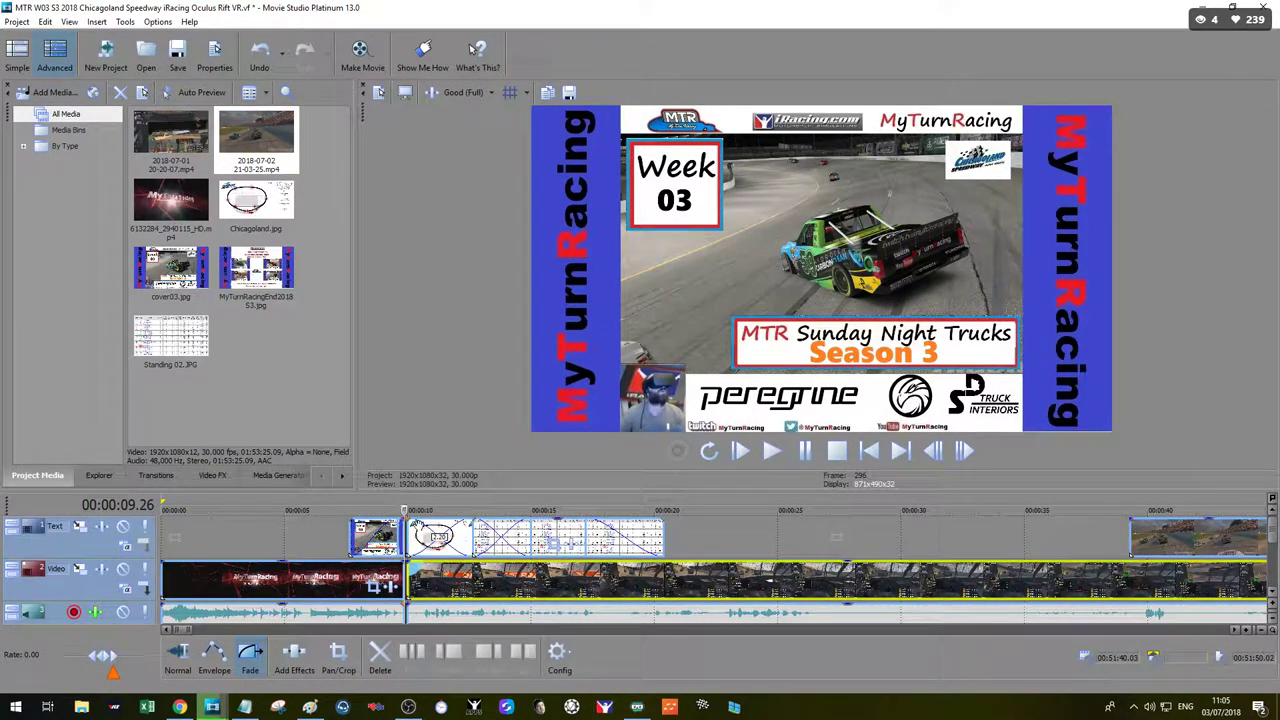
Step: Undo the trial cuts at the end of the intro clip
{"action": "key", "text": "ctrl+z"}
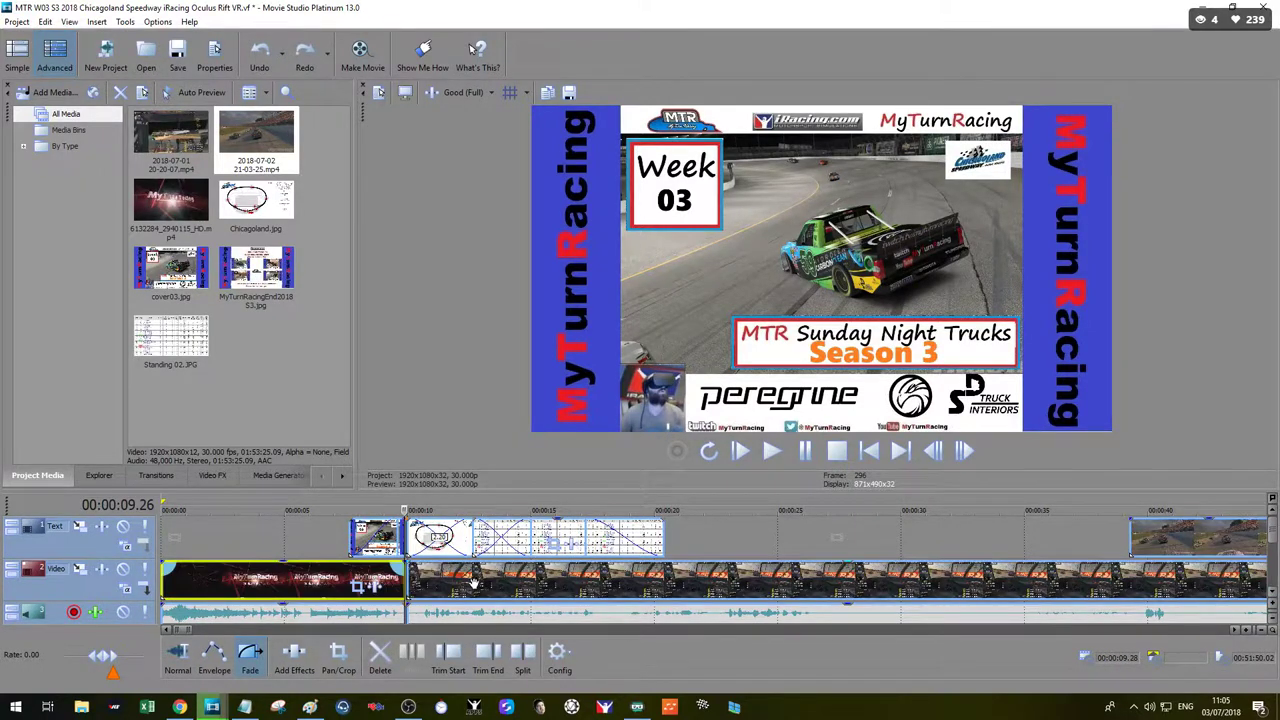
{"action": "left_click", "coordinate": [460, 583]}
{"action": "key", "text": "ctrl+z"}
{"action": "key", "text": "ctrl+shift+z"}
{"action": "key", "text": "ctrl+shift+z"}
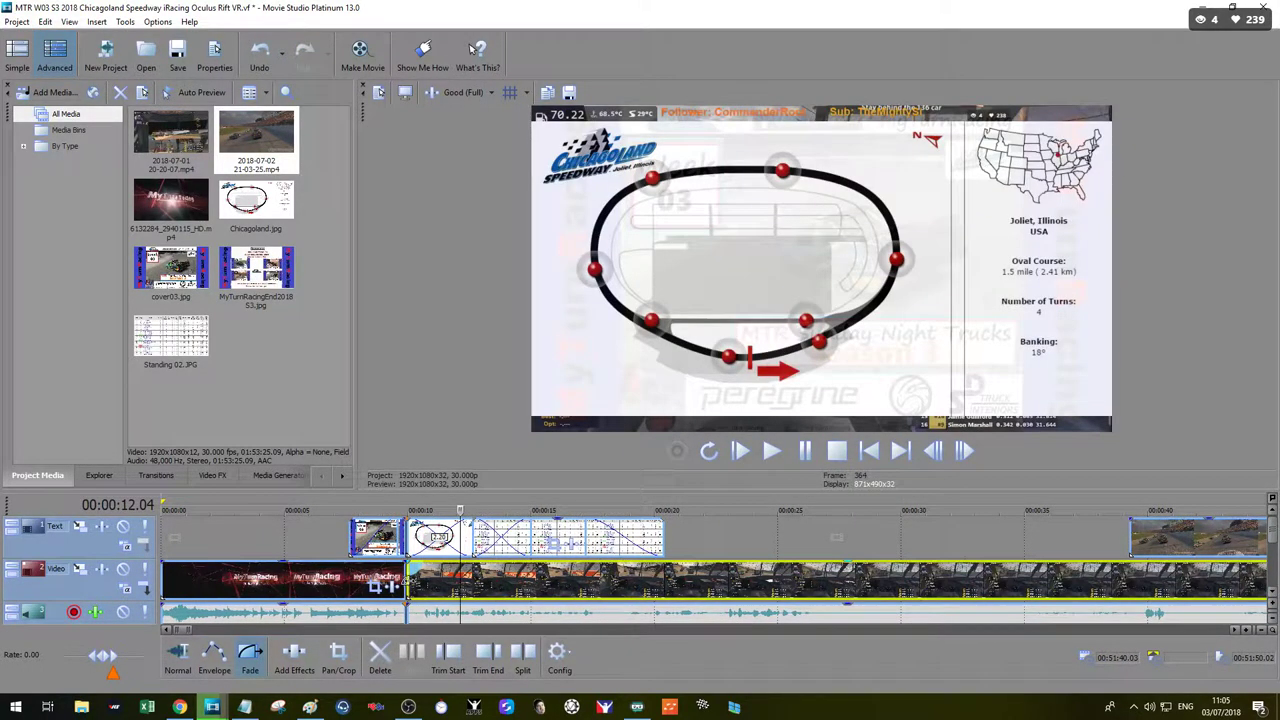
{"action": "key", "text": "ctrl+z"}
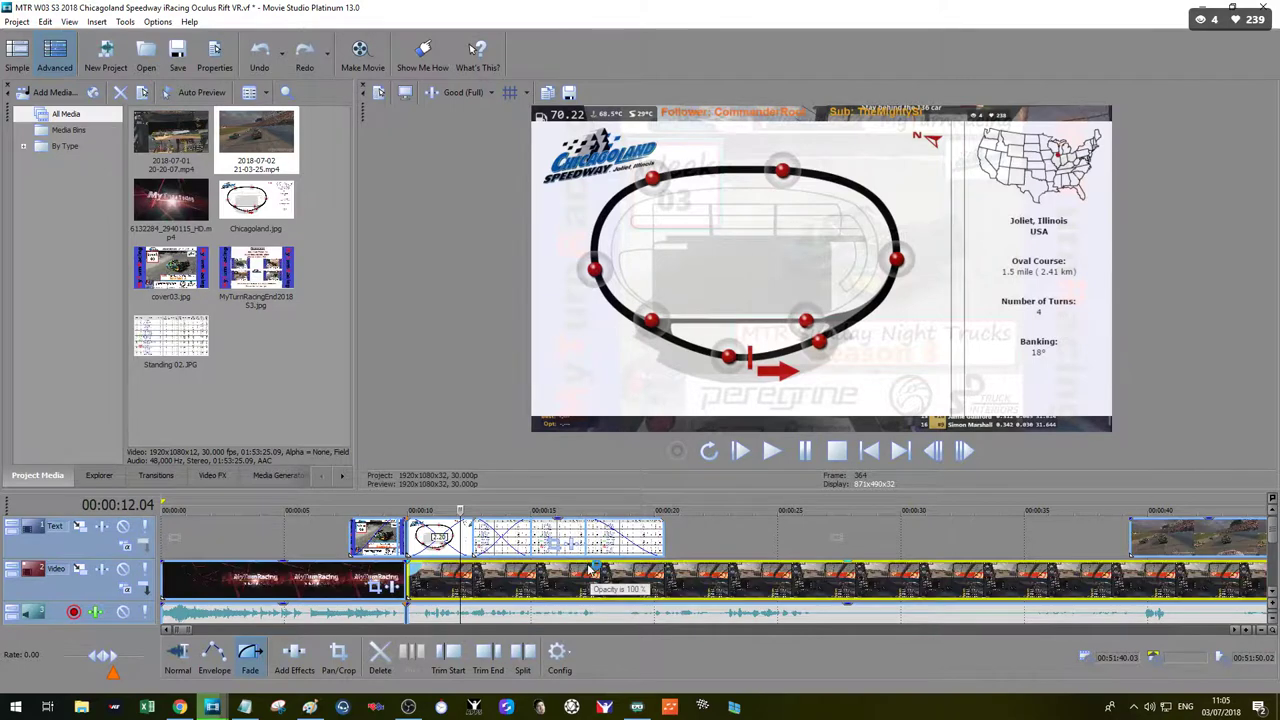
{"action": "key", "text": "ctrl+z"}
Step: Try to shift the main race video along the timeline, and undo the moves
{"action": "left_click", "coordinate": [485, 574]}
{"action": "key", "text": "ctrl+z"}
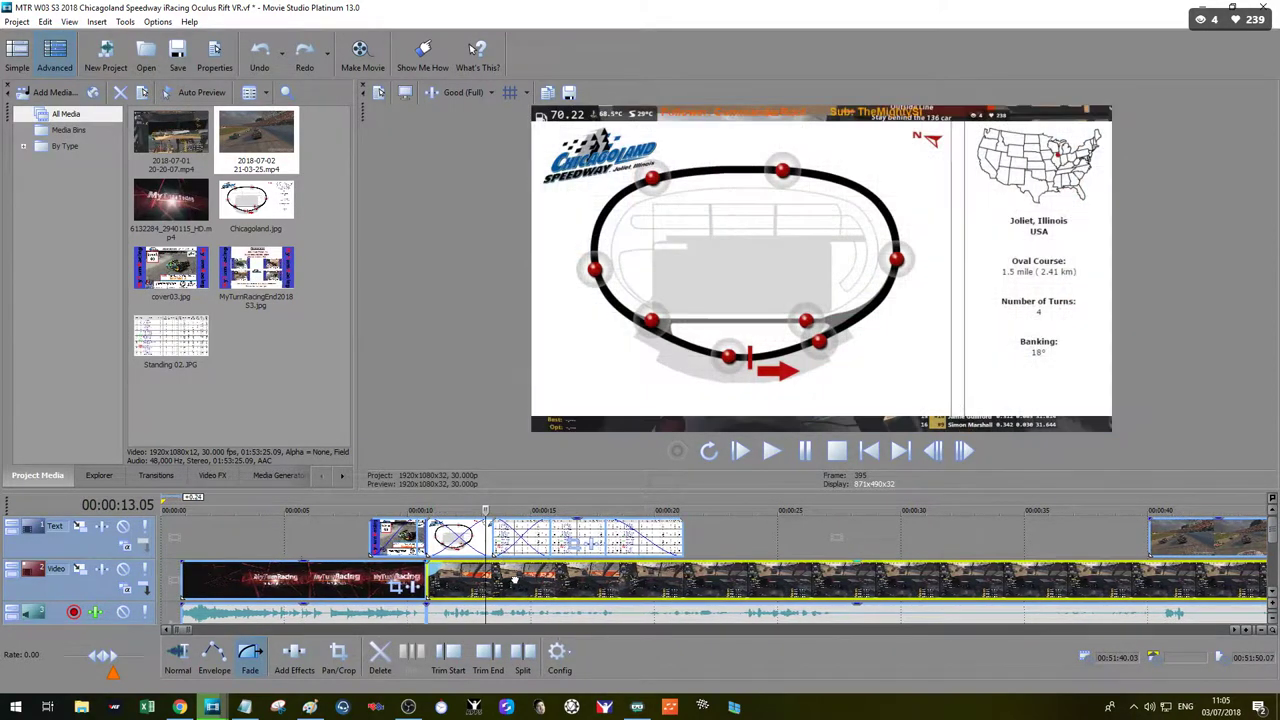
{"action": "key", "text": "ctrl+shift+z"}
{"action": "key", "text": "ctrl+y"}
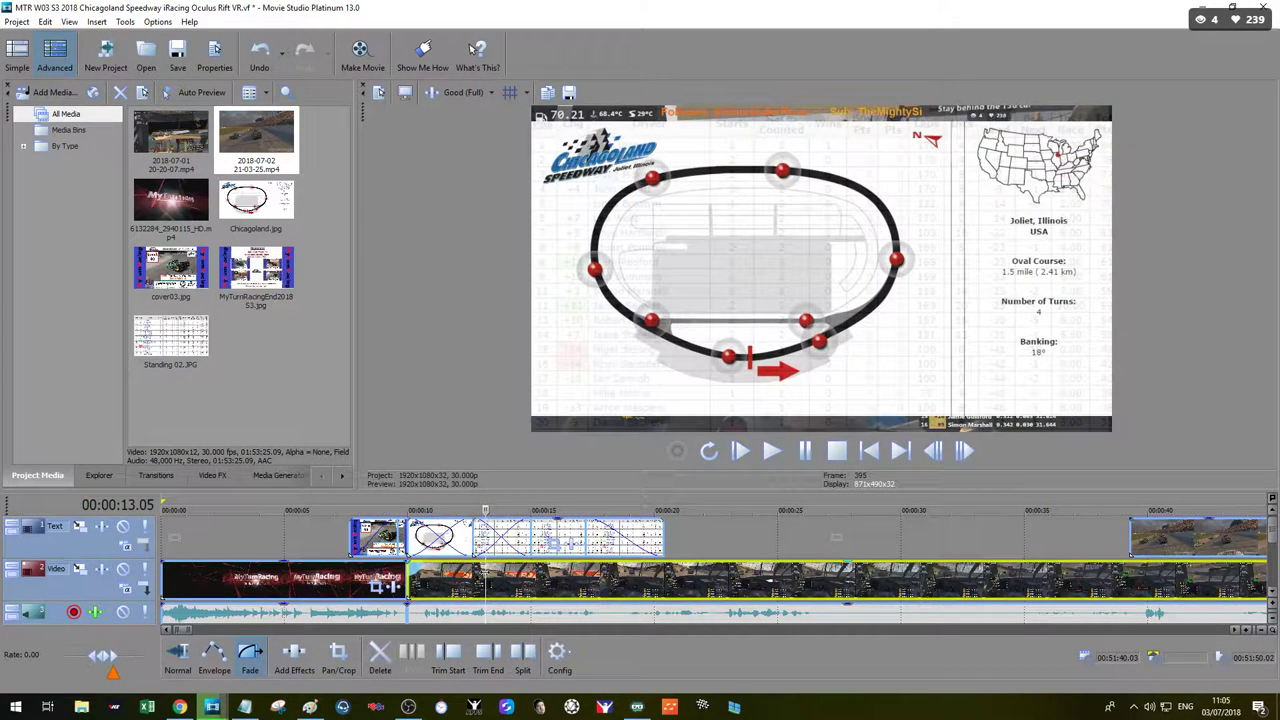
{"action": "key", "text": "ctrl+z"}
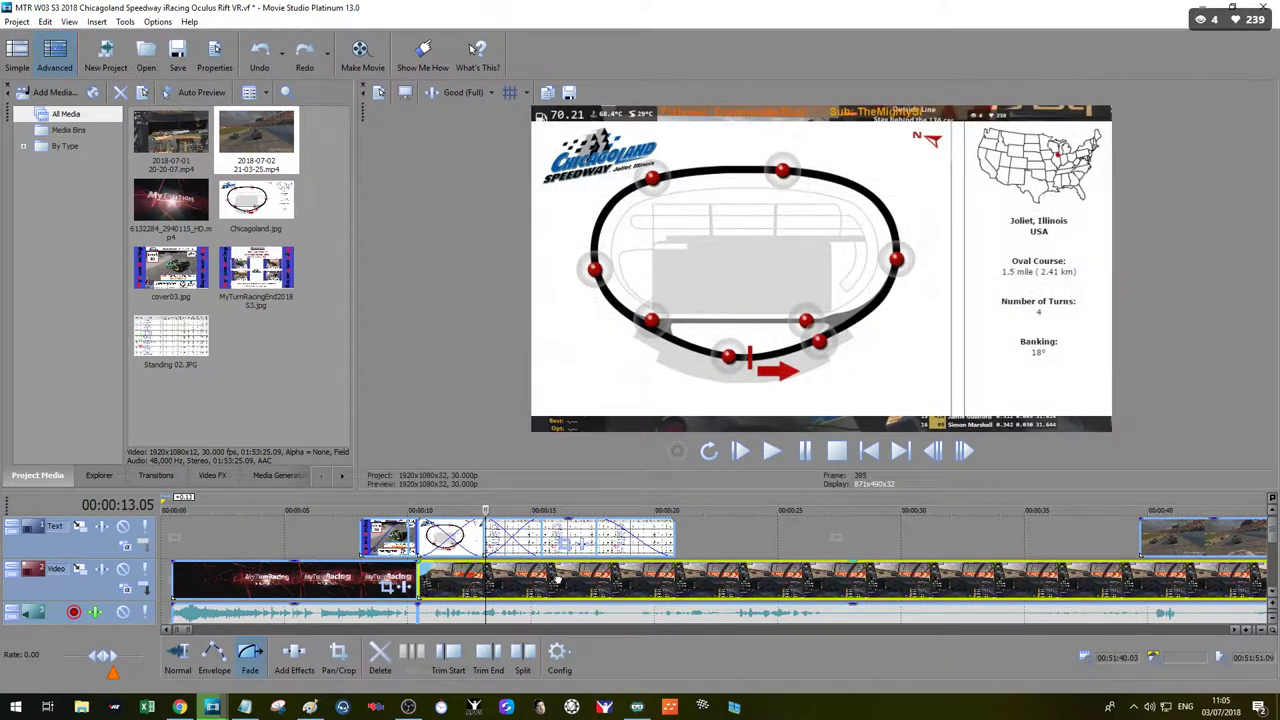
Step: Move the main race video and its audio earlier so both overlap the intro's end with a crossfade of about 00:00:01.23
{"action": "left_click", "coordinate": [438, 611]}
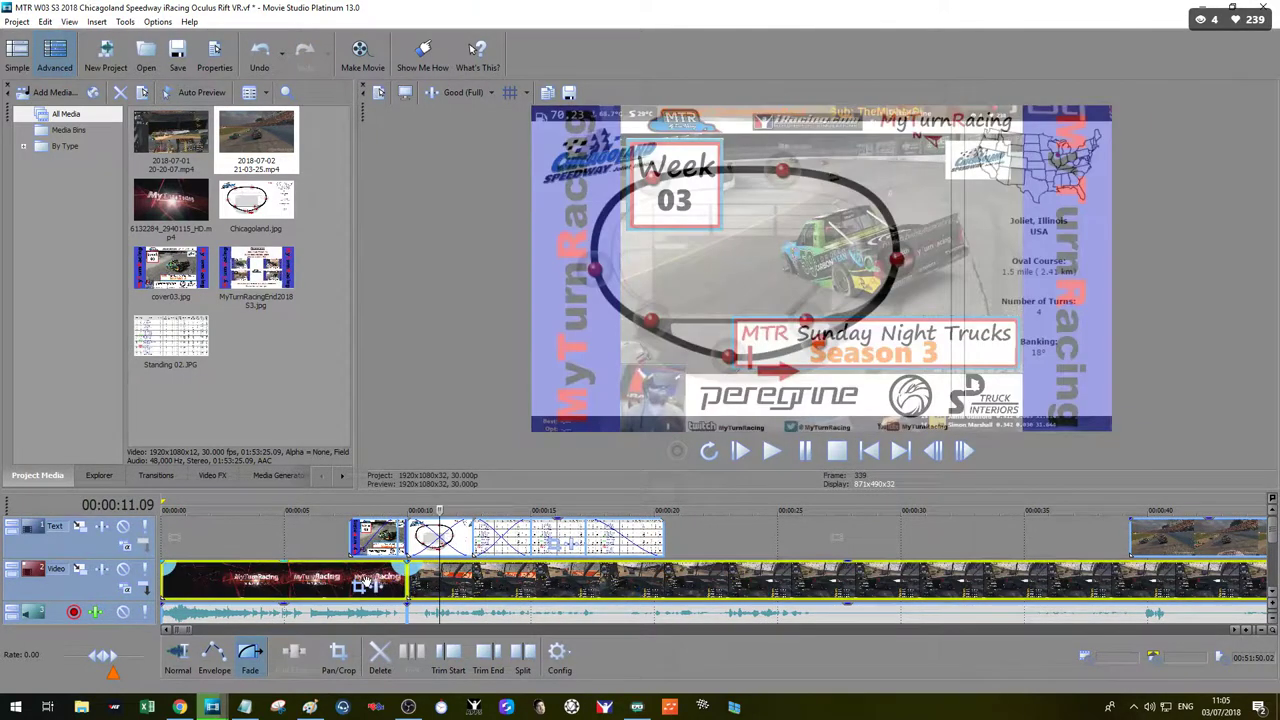
{"action": "left_click", "coordinate": [437, 607], "text": "ctrl"}
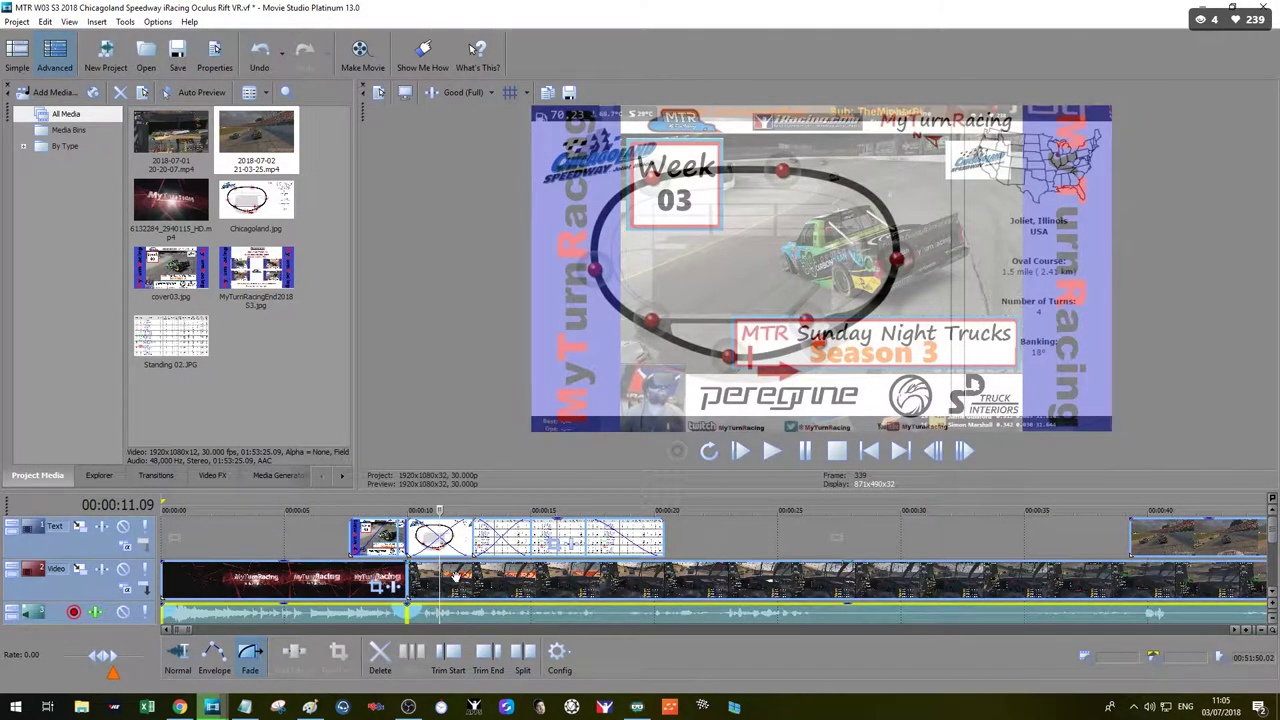
{"action": "left_click", "coordinate": [443, 582]}
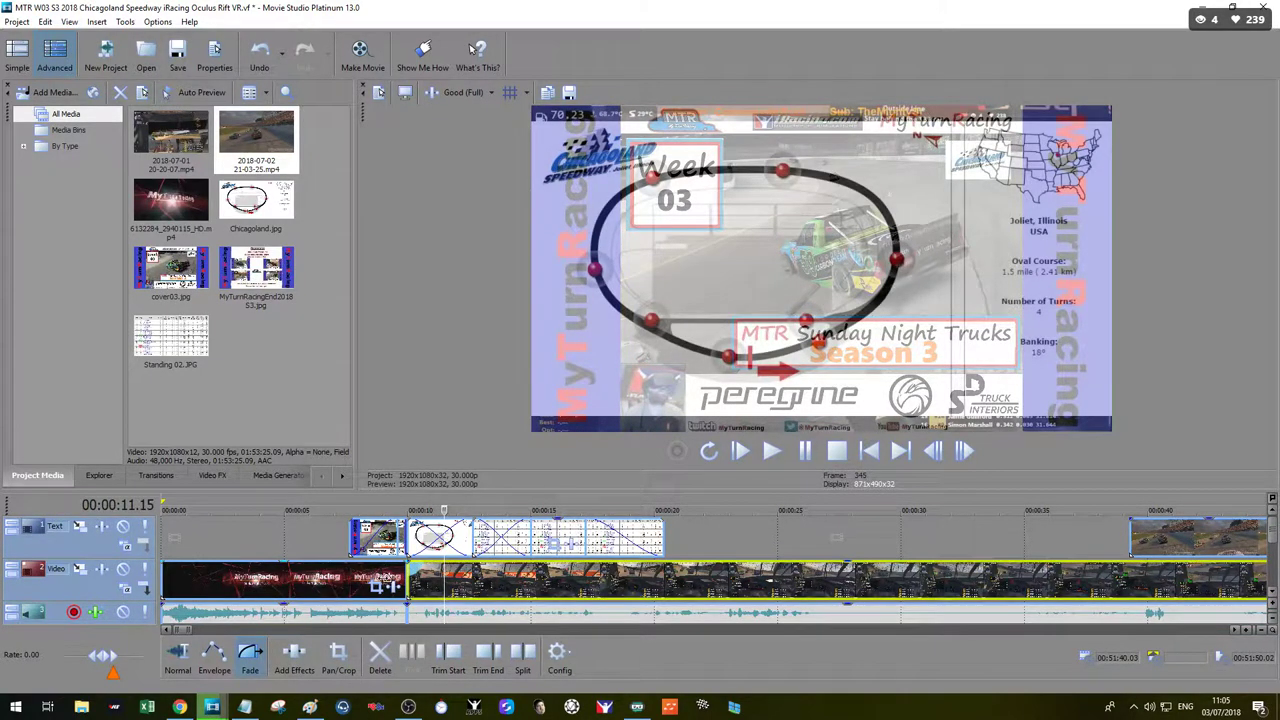
{"action": "left_click", "coordinate": [356, 577], "text": "ctrl"}
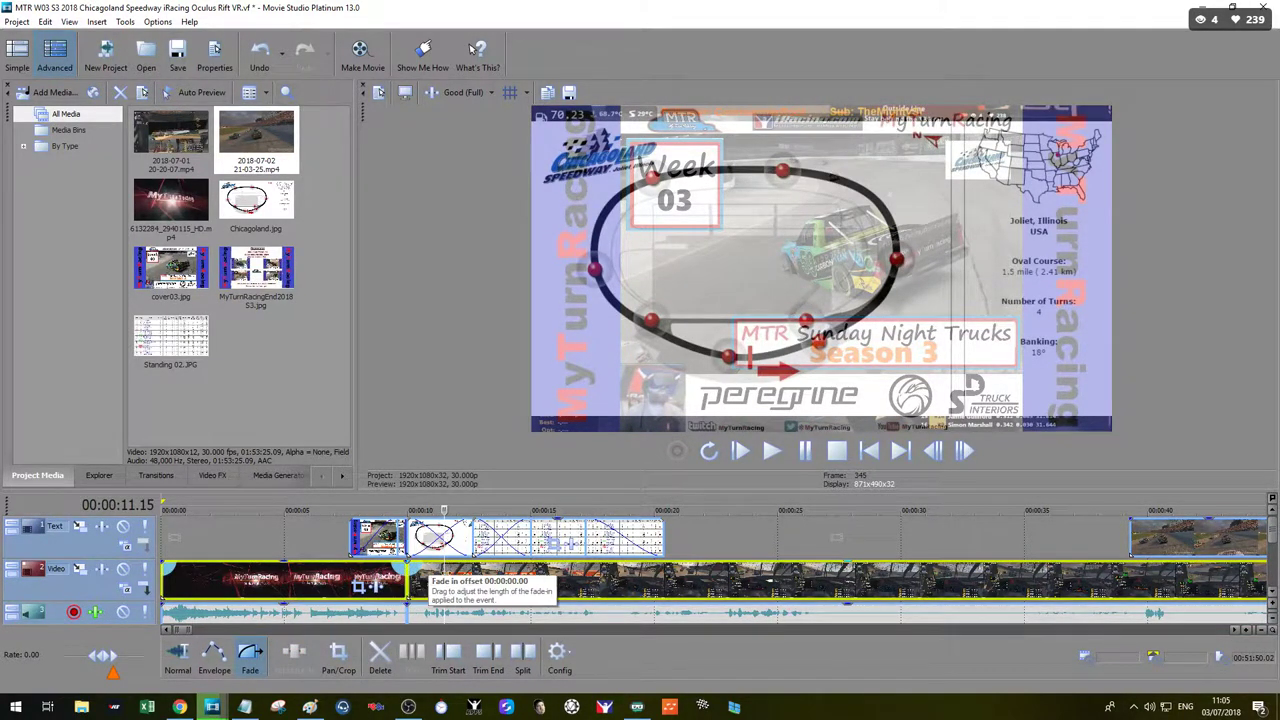
{"action": "left_click", "coordinate": [512, 582]}
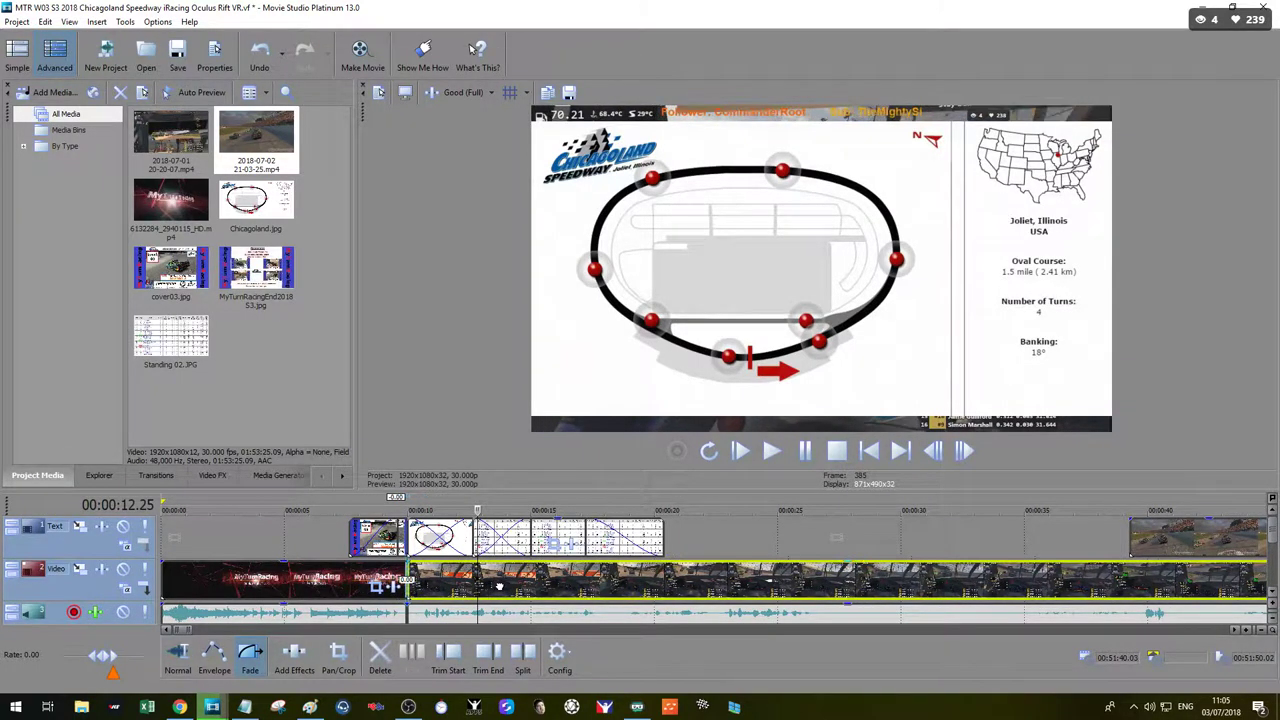
{"action": "left_click_drag", "start_coordinate": [499, 586], "coordinate": [459, 587]}
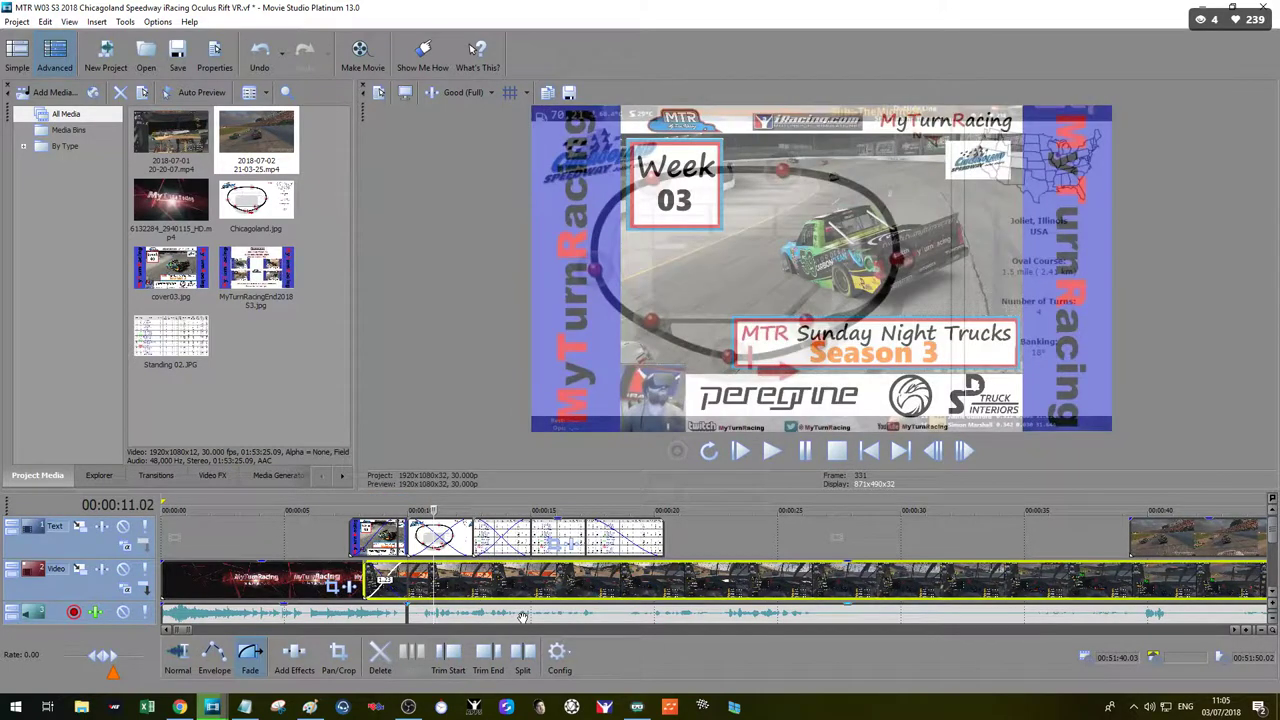
{"action": "left_click", "coordinate": [512, 617]}
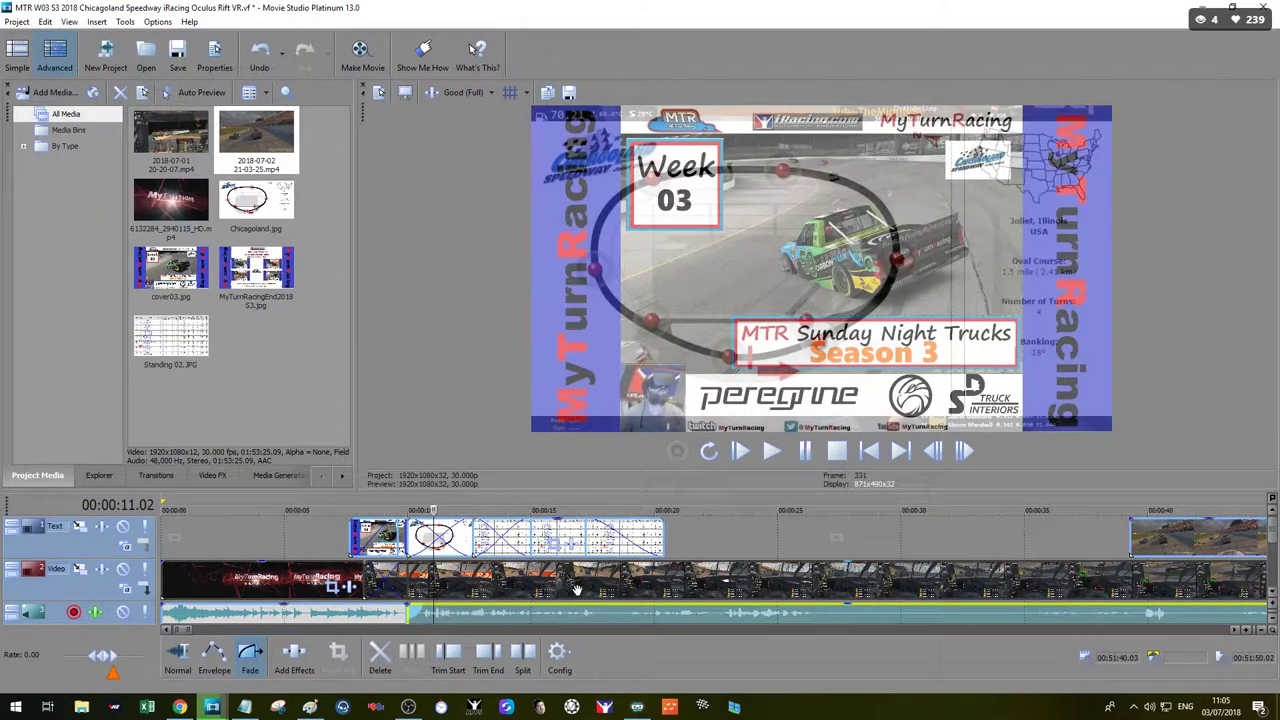
{"action": "left_click_drag", "start_coordinate": [536, 616], "coordinate": [494, 617]}
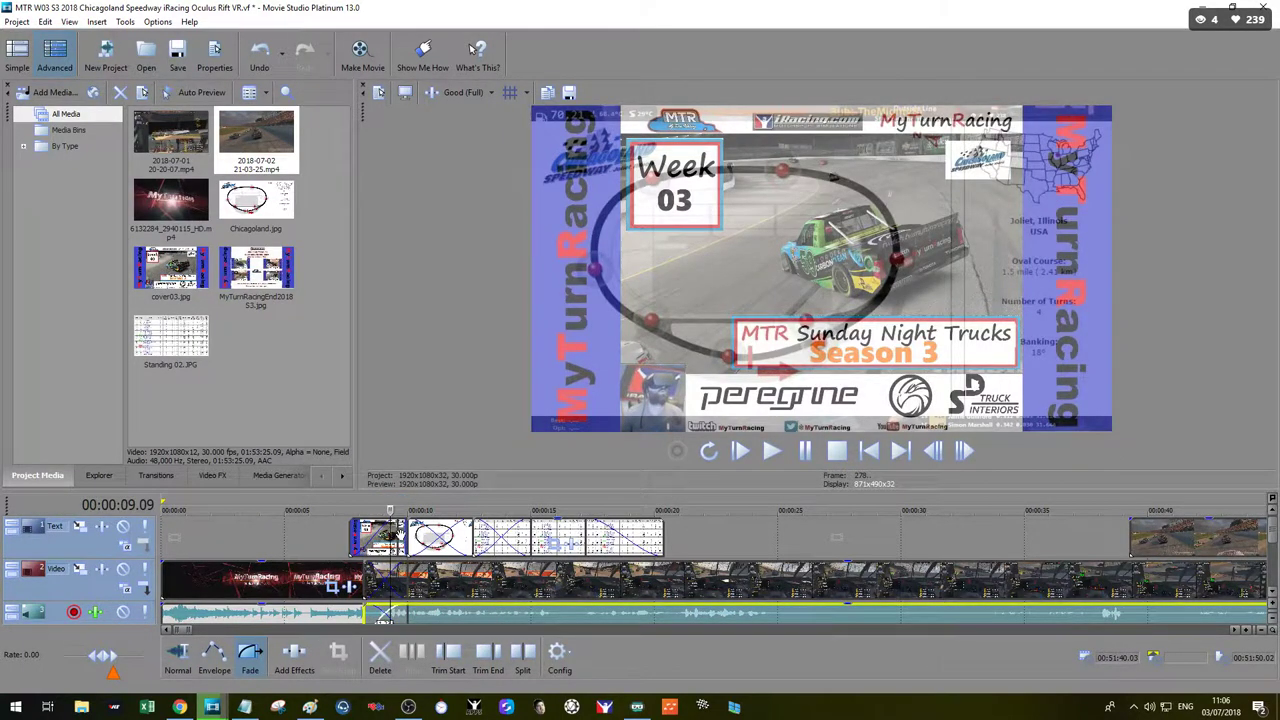
Step: Move the cover, track map and standings images earlier so the track map starts with the race video, and realign the race audio
{"action": "left_click", "coordinate": [394, 532]}
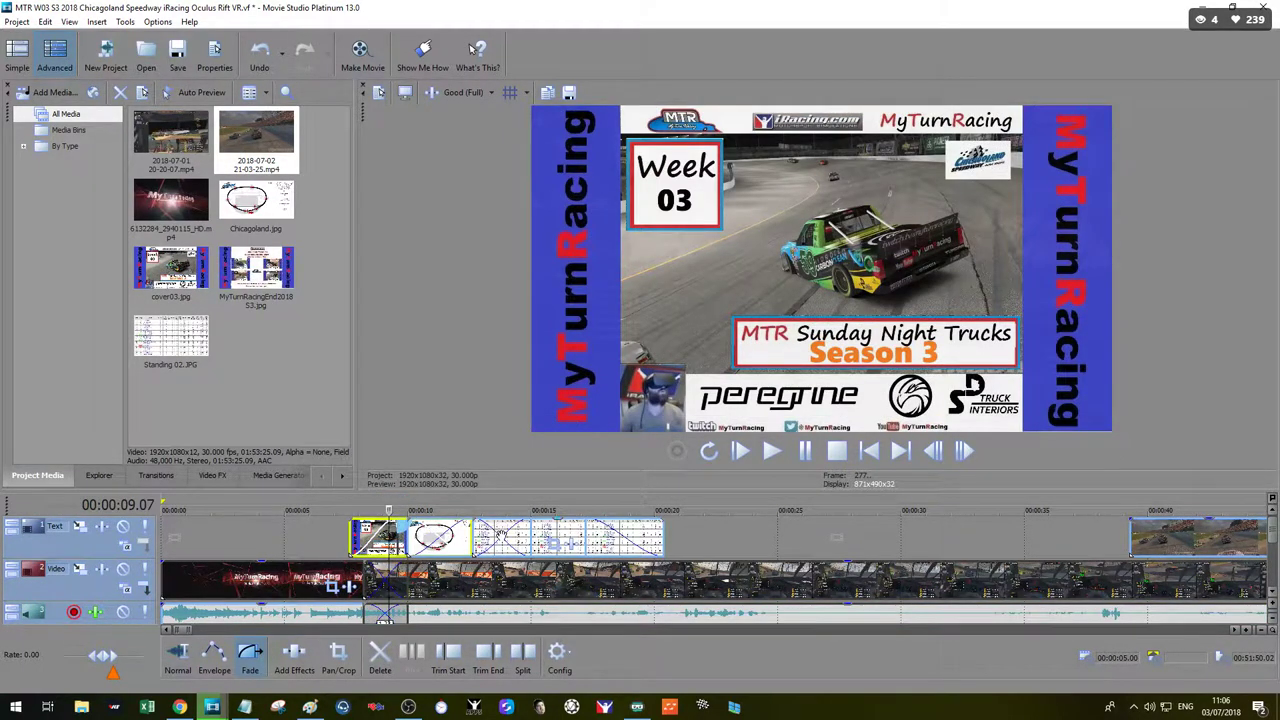
{"action": "left_click", "coordinate": [501, 533], "text": "ctrl"}
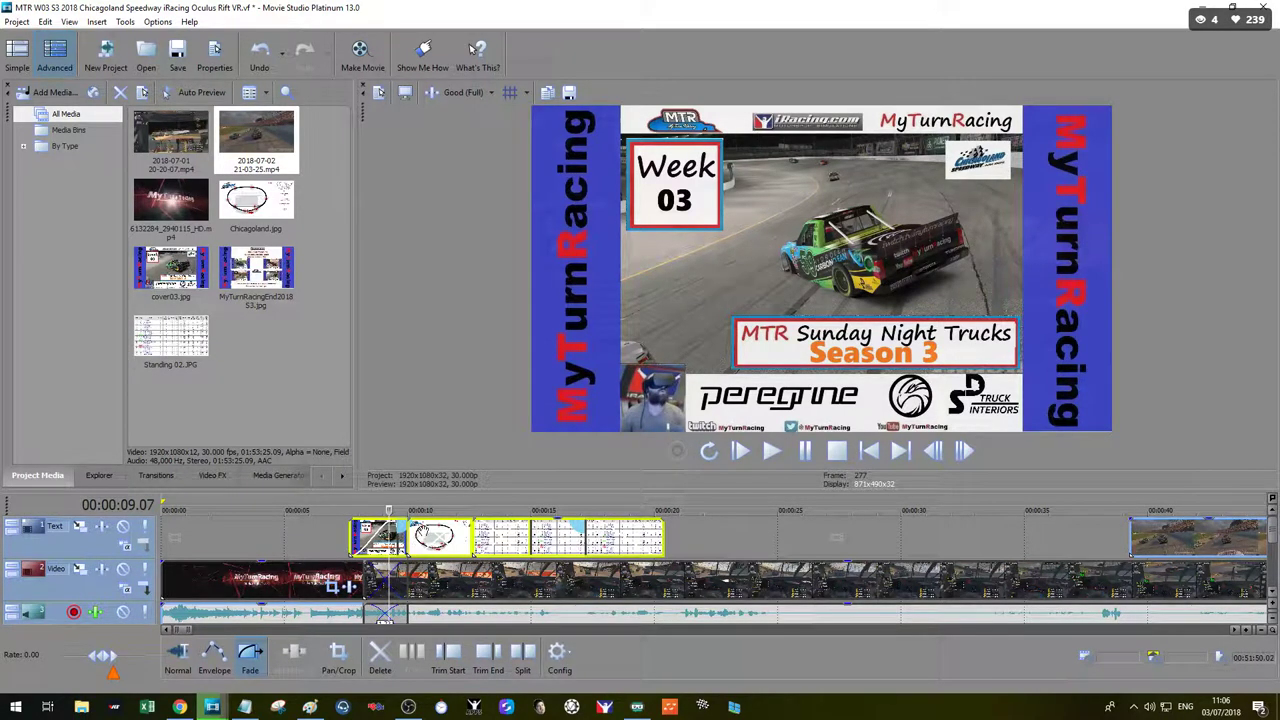
{"action": "left_click_drag", "start_coordinate": [436, 540], "coordinate": [394, 540]}
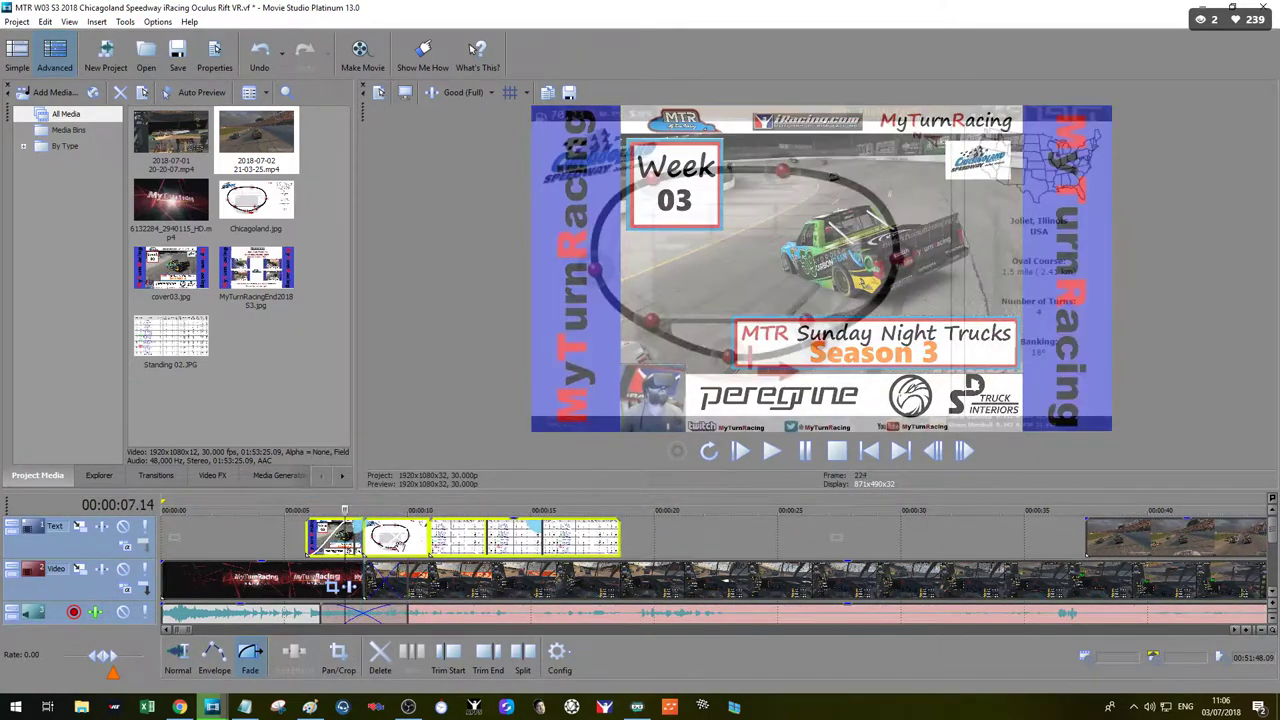
{"action": "left_click", "coordinate": [457, 600]}
{"action": "left_click_drag", "start_coordinate": [488, 615], "coordinate": [535, 618]}
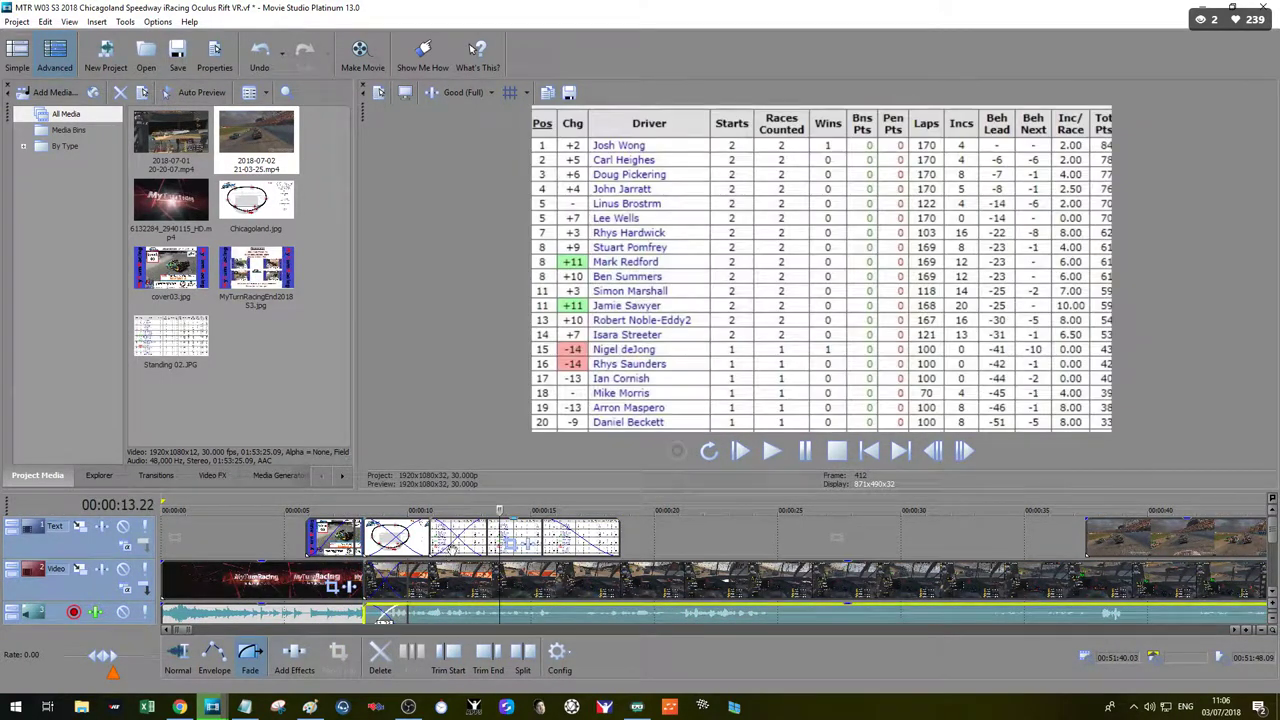
Step: Add a Volume effect of about -6.108 dB to the intro's audio and play the transition into the race video
{"action": "left_click", "coordinate": [275, 585]}
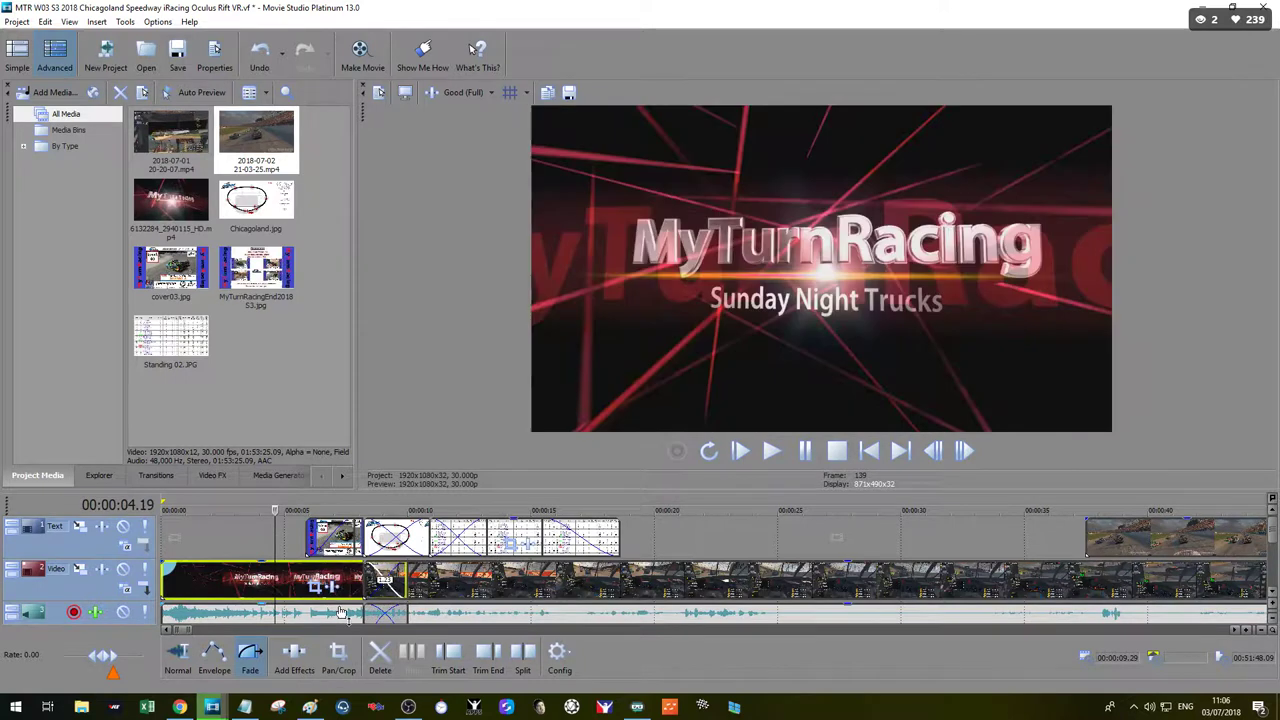
{"action": "left_click", "coordinate": [336, 612]}
{"action": "left_click_drag", "start_coordinate": [1272, 530], "coordinate": [1272, 541]}
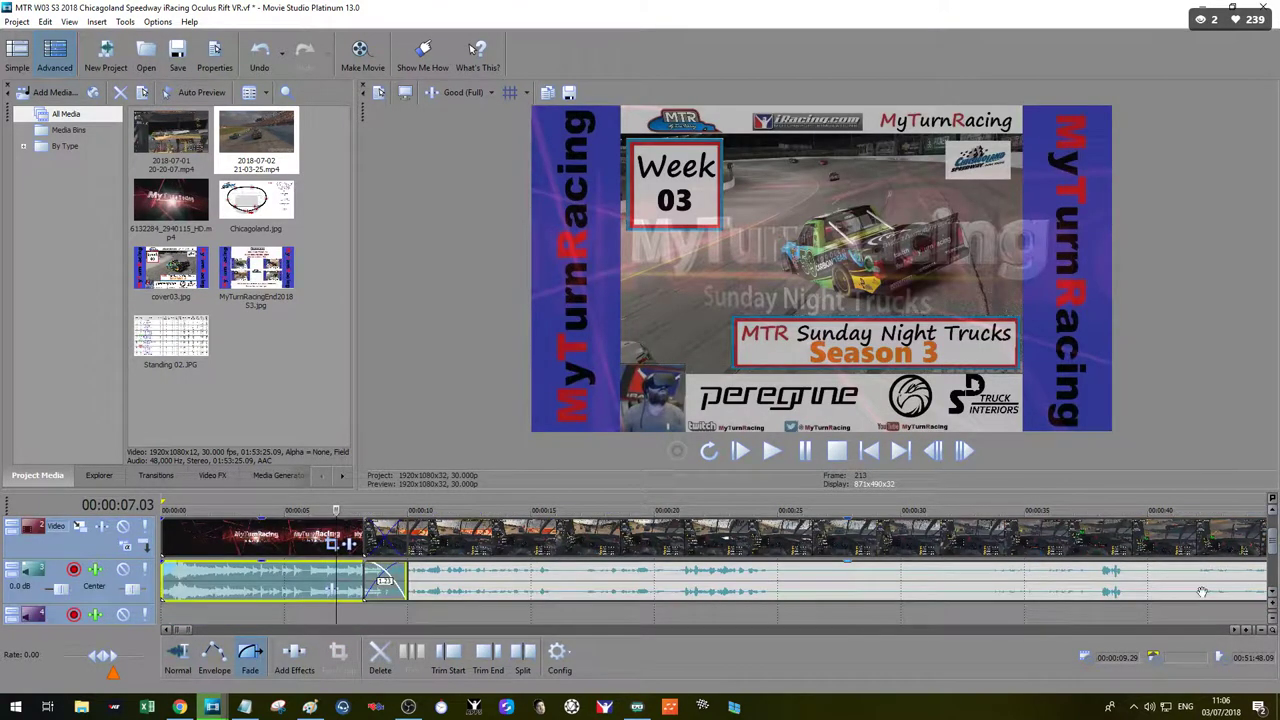
{"action": "left_click", "coordinate": [334, 592]}
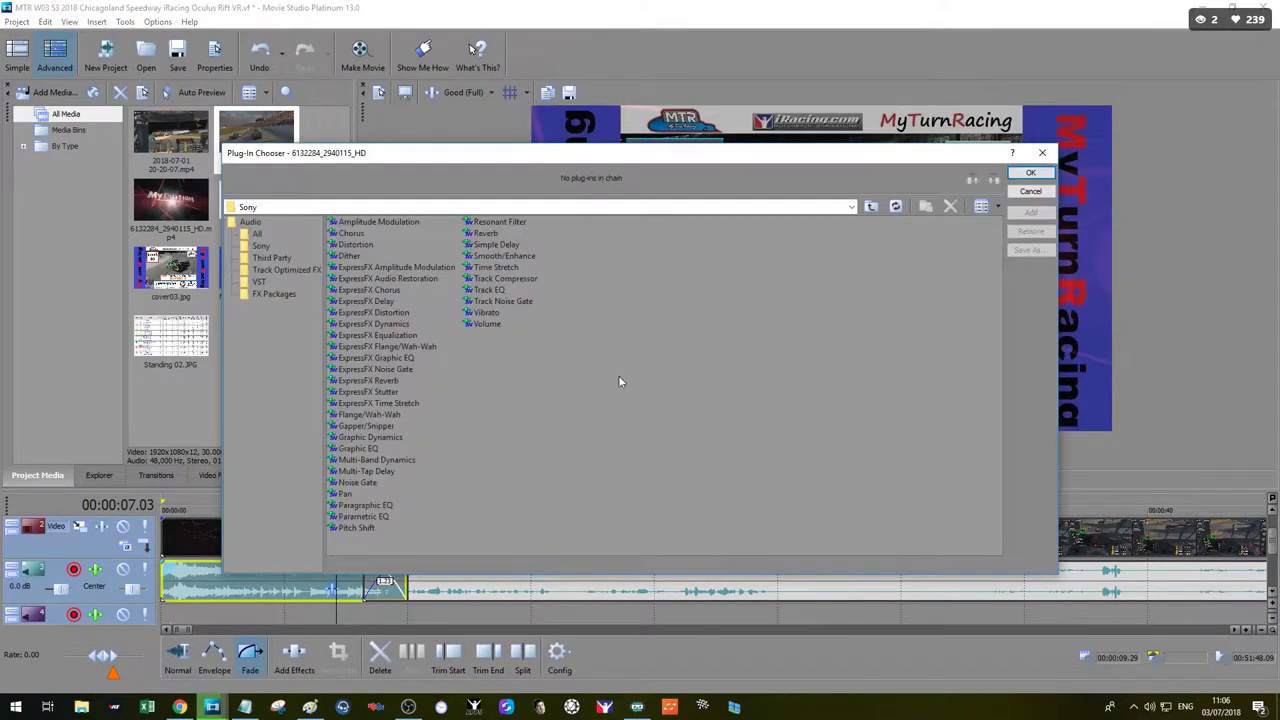
{"action": "double_click", "coordinate": [490, 324]}
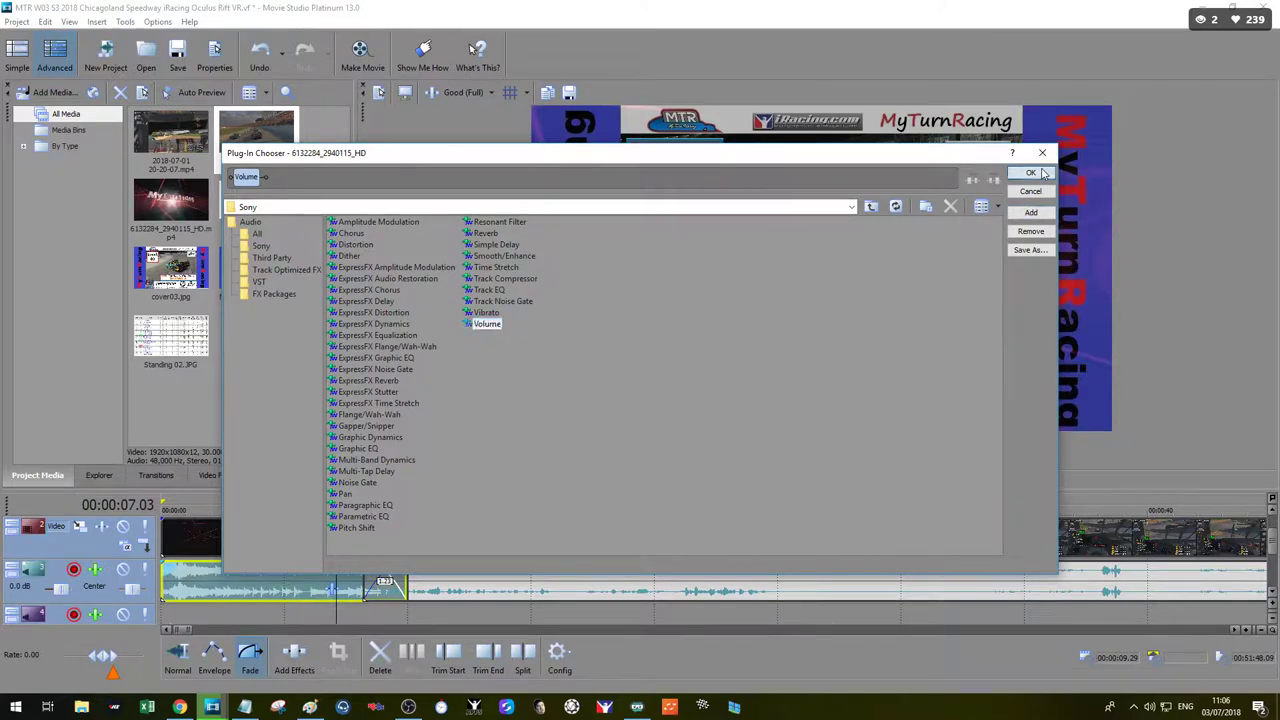
{"action": "left_click", "coordinate": [1030, 172]}
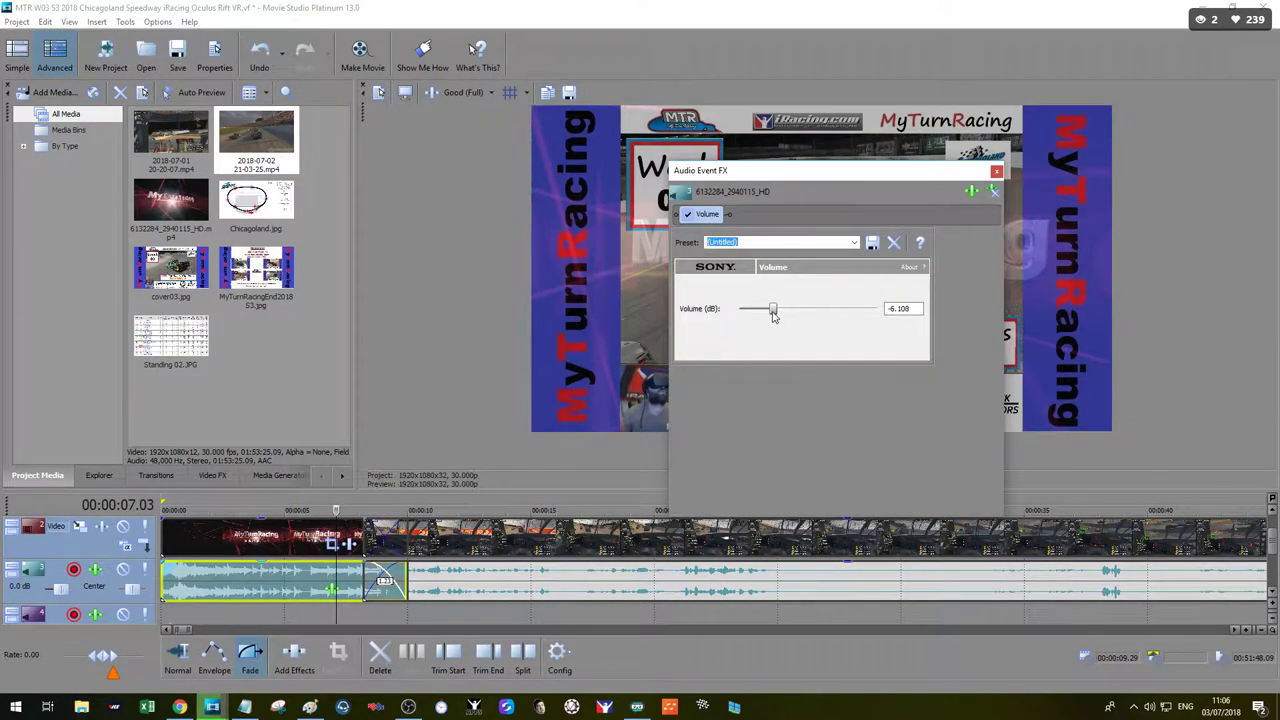
{"action": "left_click", "coordinate": [996, 171]}
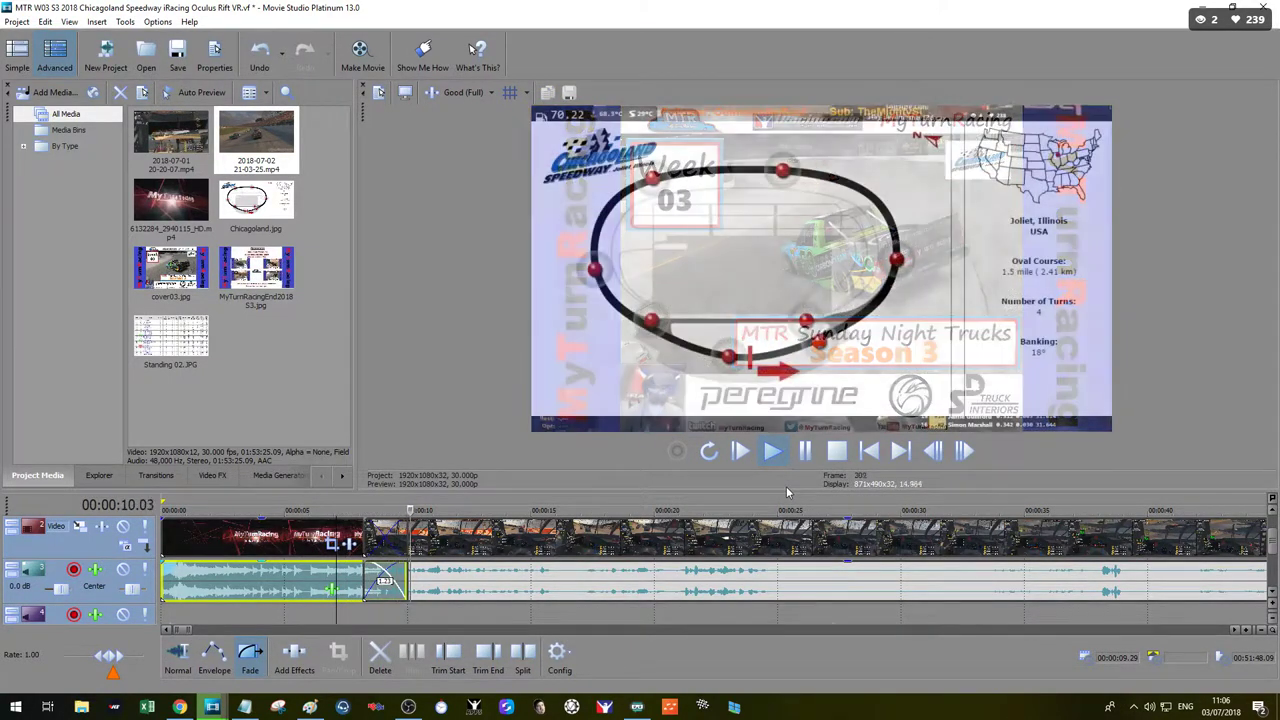
{"action": "key", "text": "Return"}
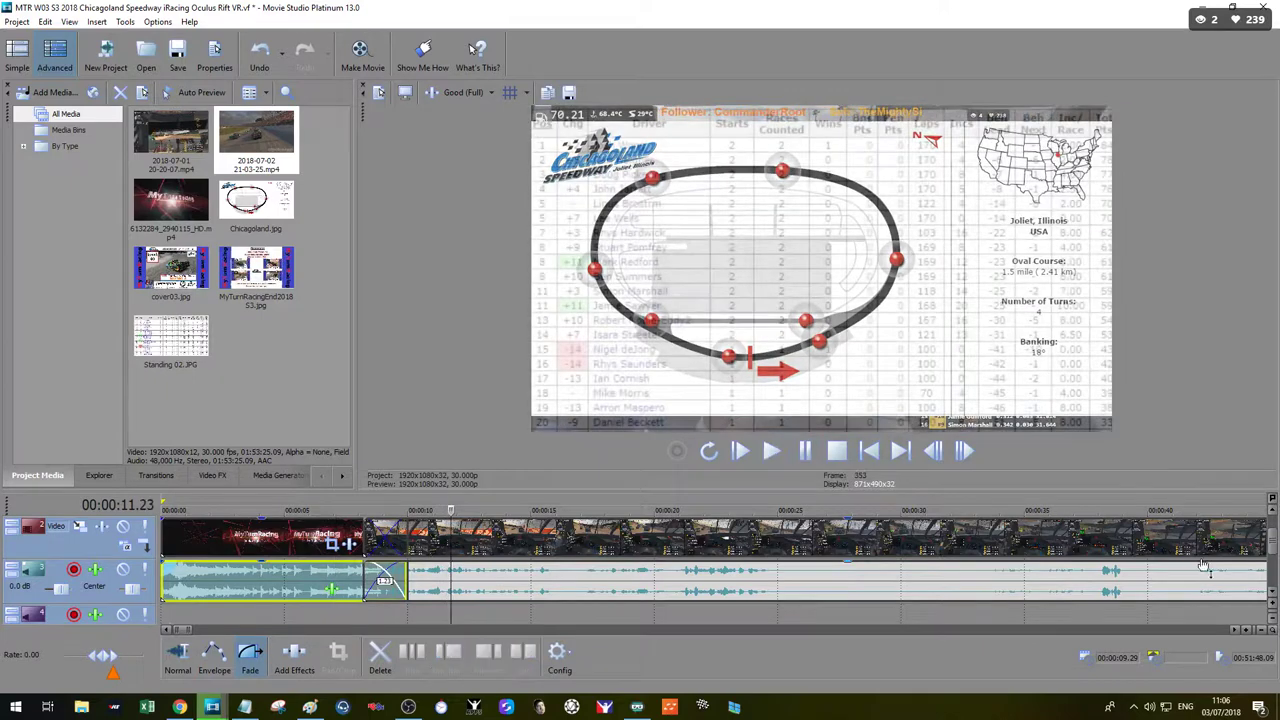
Step: Scrub around the start of the overlay race clip and examine how it lines up with the main race video
{"action": "left_click", "coordinate": [1273, 509]}
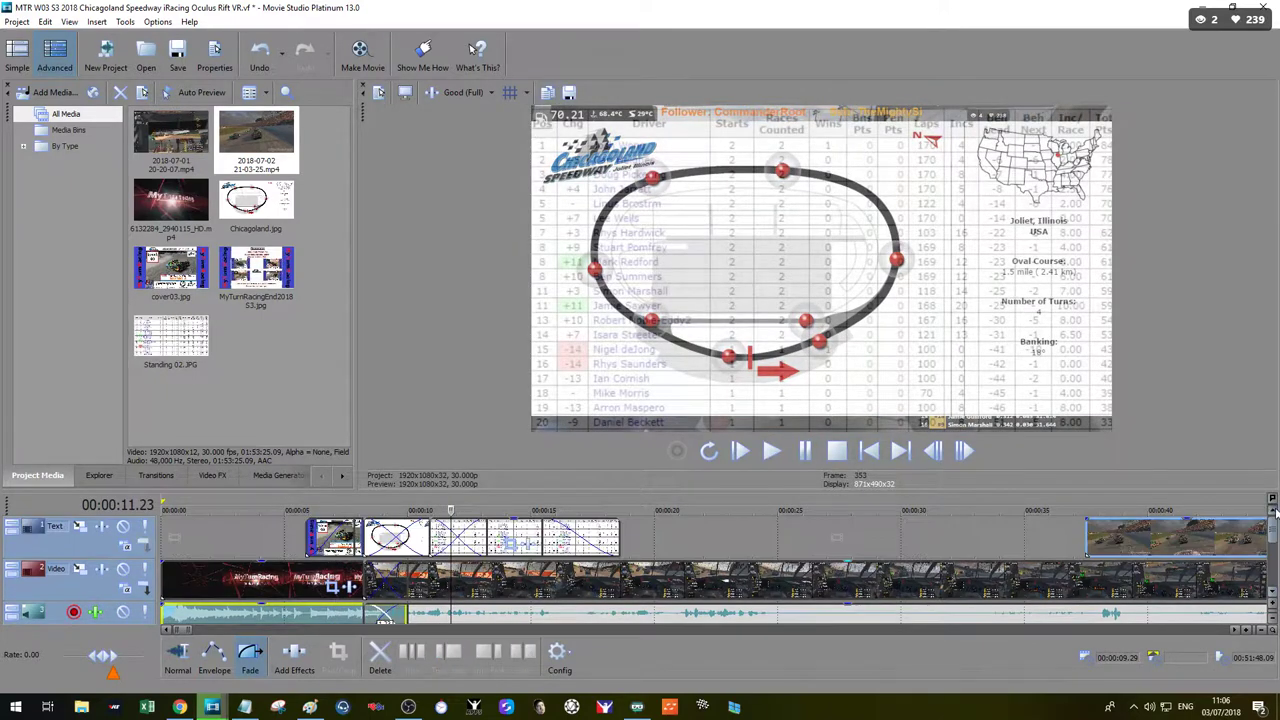
{"action": "left_click", "coordinate": [1001, 558]}
{"action": "left_click", "coordinate": [1104, 547]}
{"action": "left_click", "coordinate": [1046, 579]}
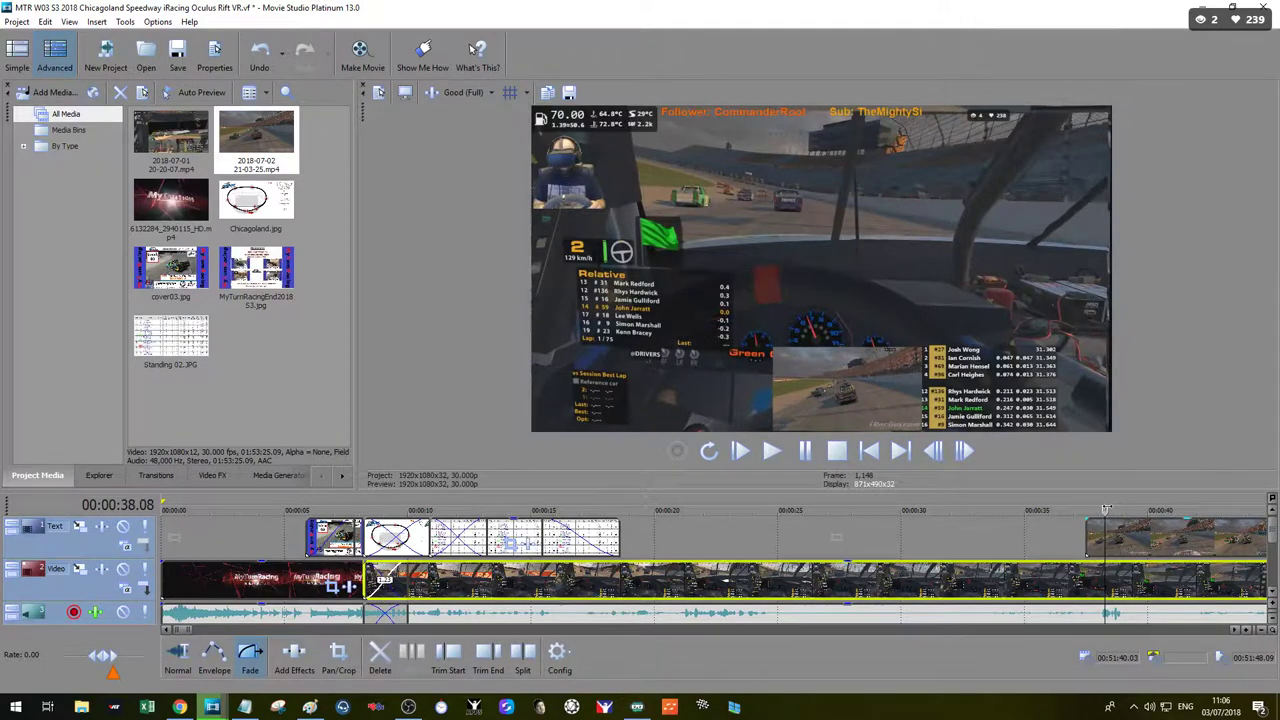
{"action": "left_click_drag", "start_coordinate": [1106, 509], "coordinate": [1075, 509]}
{"action": "scroll", "coordinate": [1160, 595], "scroll_direction": "down", "scroll_amount": 1}
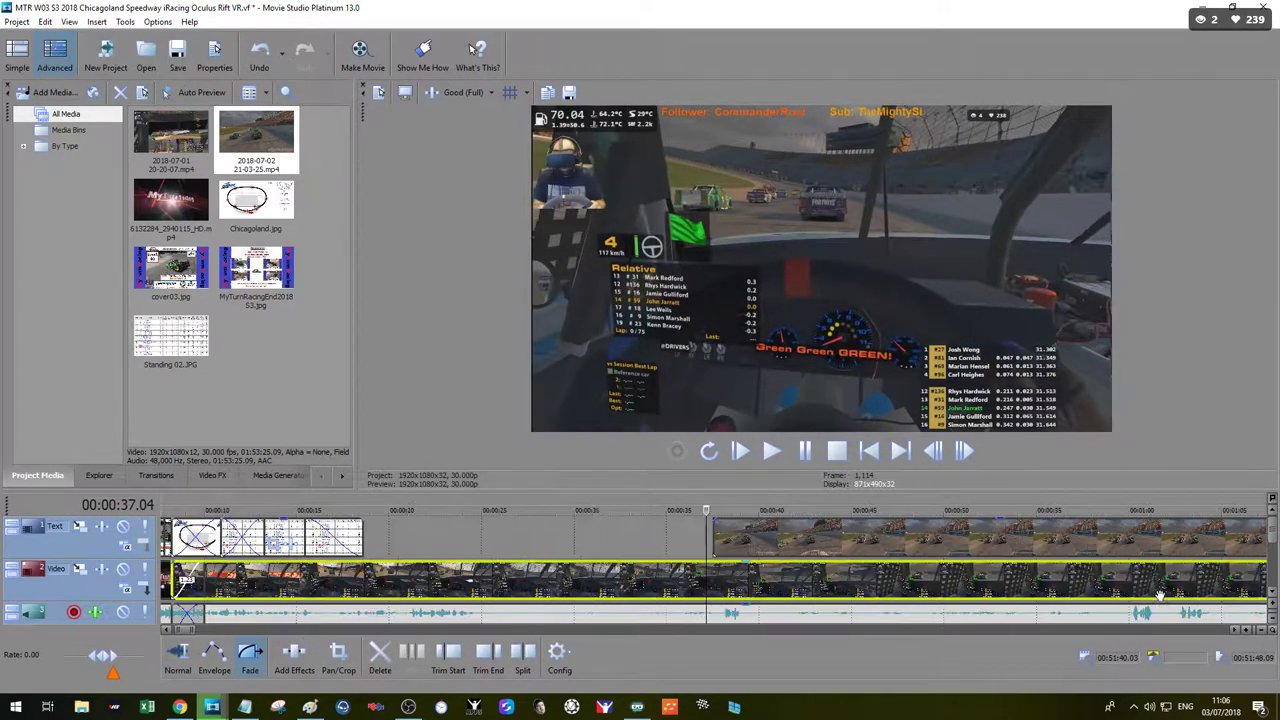
{"action": "scroll", "coordinate": [1160, 595], "scroll_direction": "up", "scroll_amount": 2}
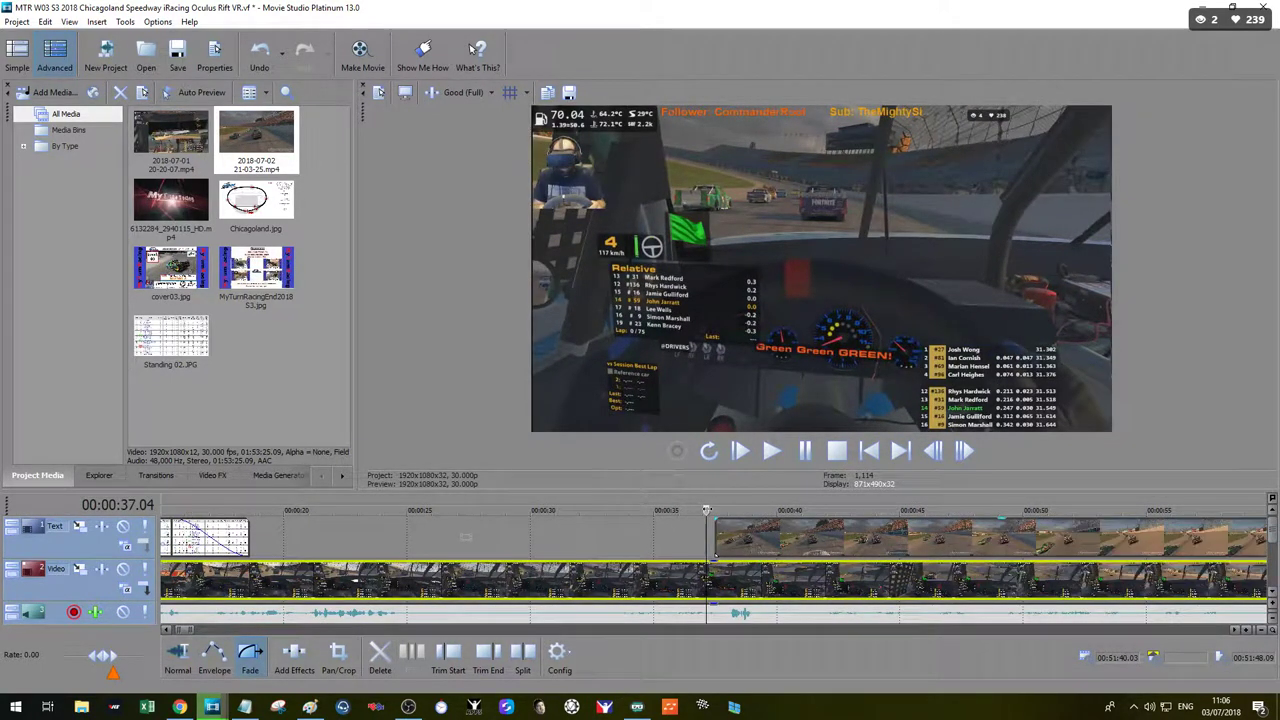
{"action": "left_click_drag", "start_coordinate": [707, 510], "coordinate": [847, 536]}
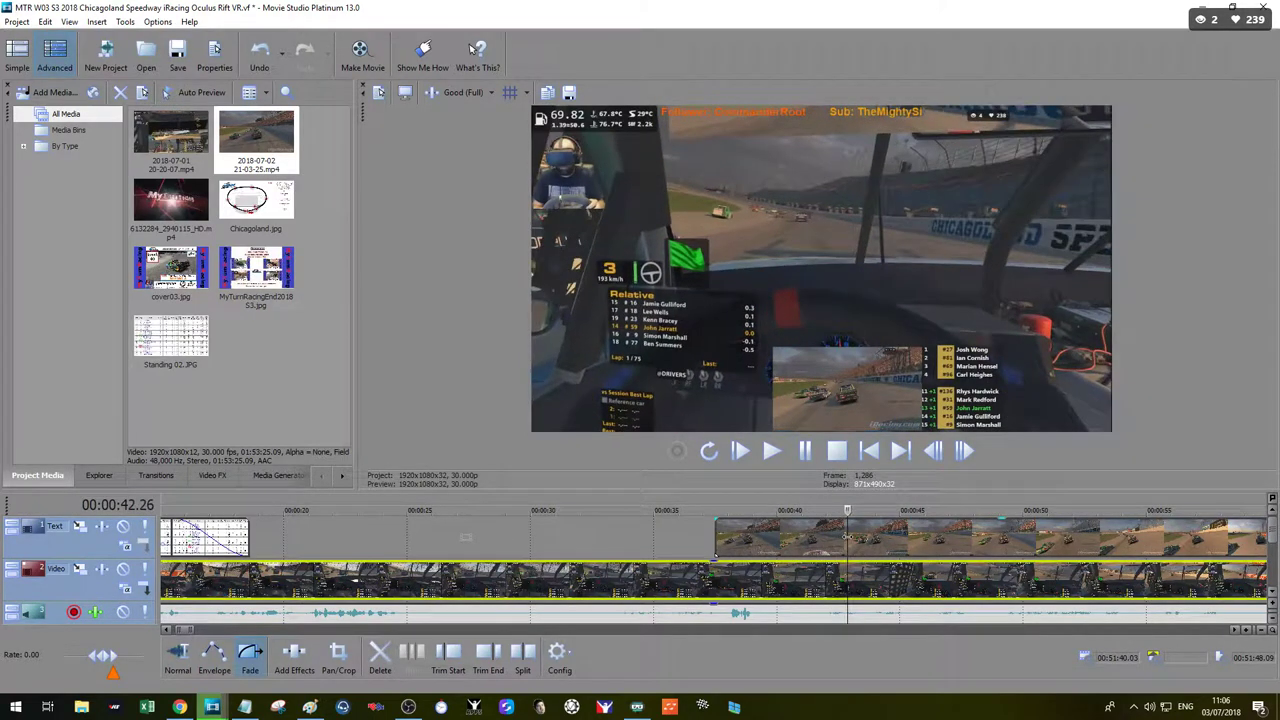
{"action": "left_click", "coordinate": [918, 540]}
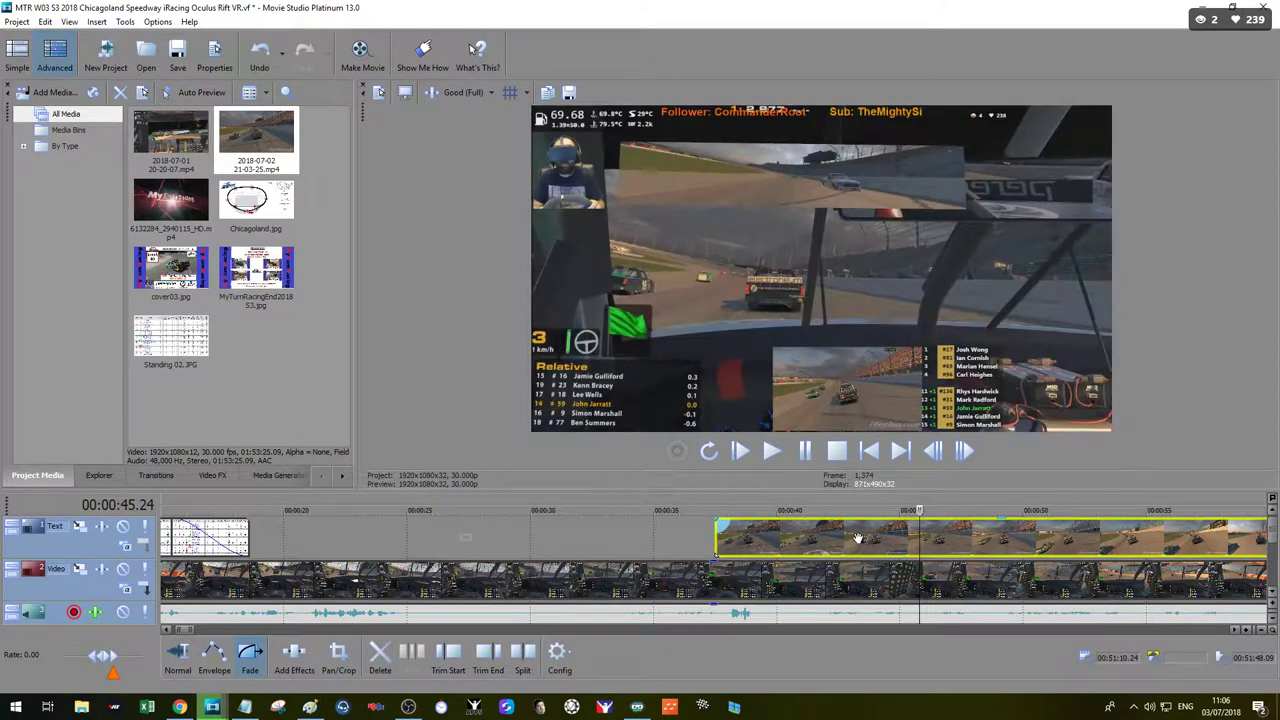
Step: Try the overlay race clip at later timeline positions to compare its timing with the main race video
{"action": "left_click_drag", "start_coordinate": [828, 538], "coordinate": [895, 545]}
{"action": "left_click_drag", "start_coordinate": [897, 546], "coordinate": [895, 546]}
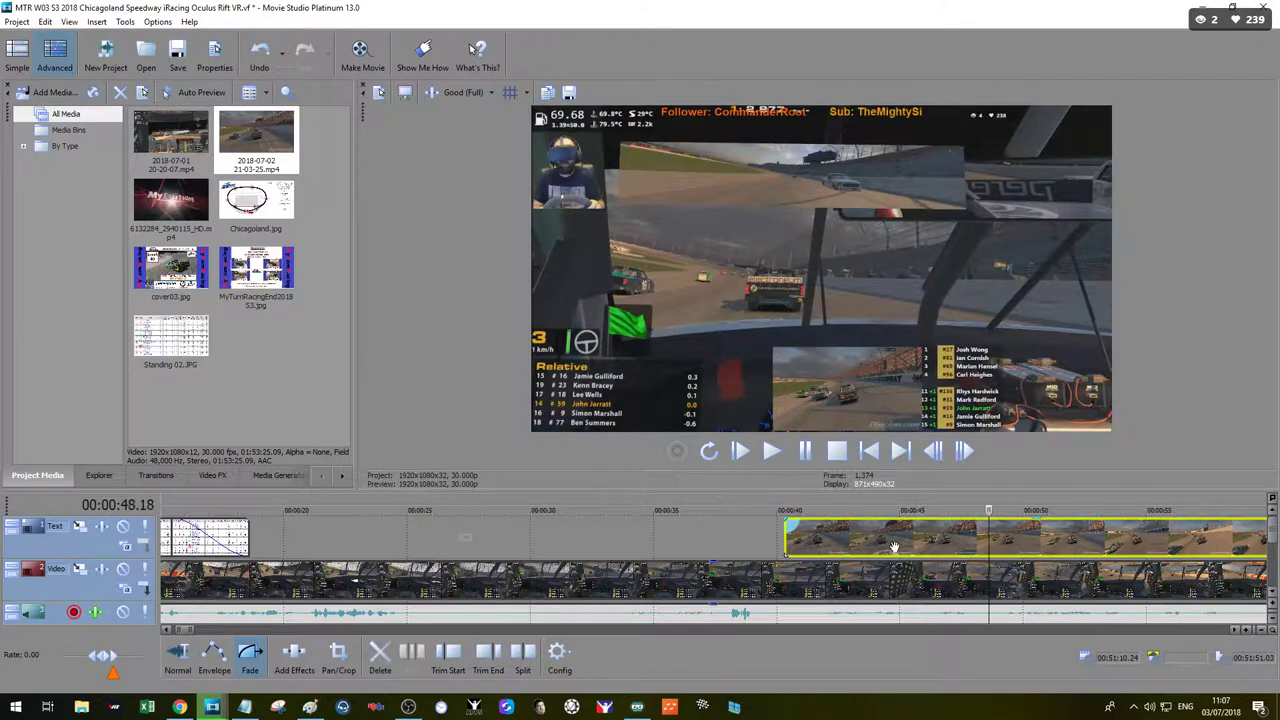
{"action": "left_click", "coordinate": [829, 531]}
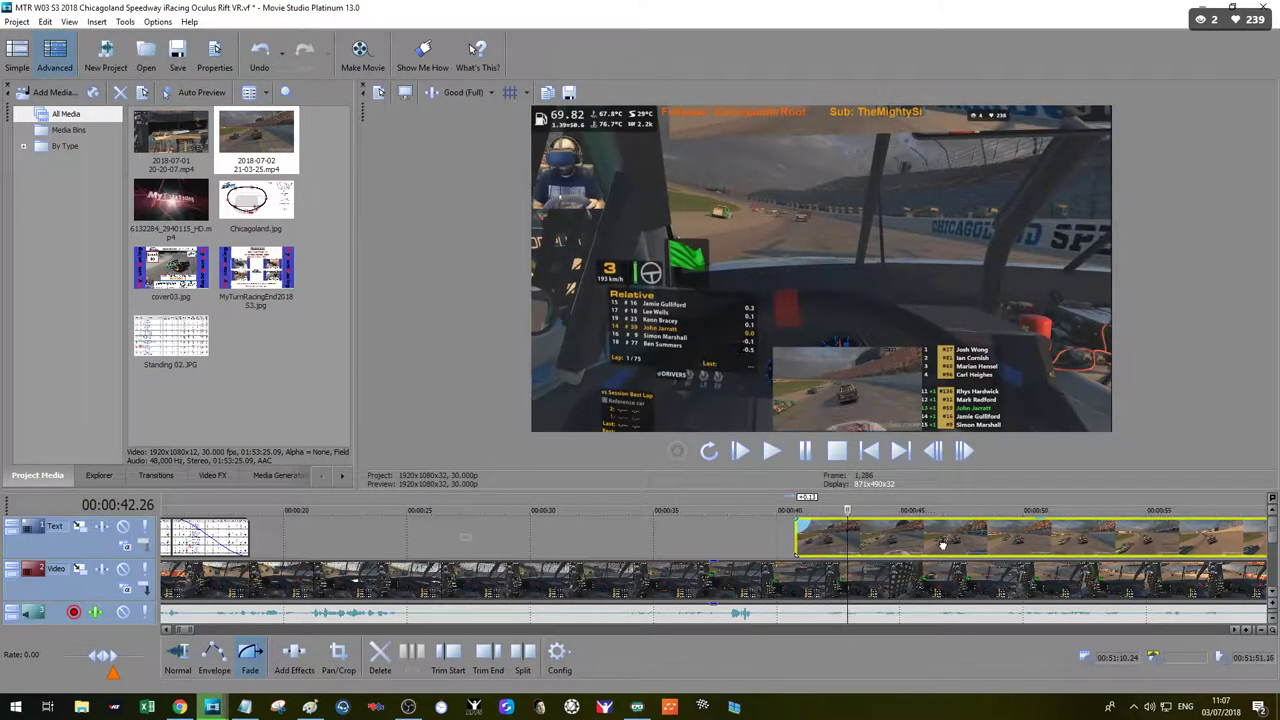
{"action": "left_click_drag", "start_coordinate": [961, 543], "coordinate": [861, 558]}
{"action": "left_click", "coordinate": [778, 528]}
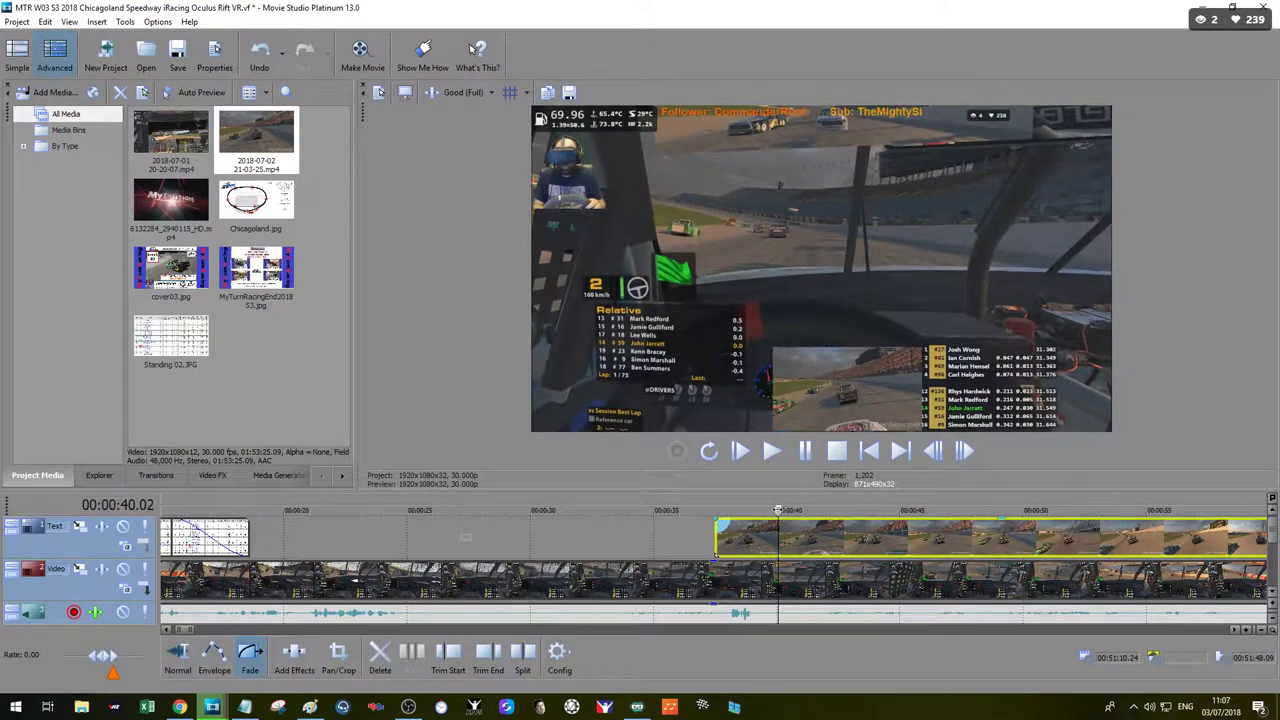
Step: Scrub between the overlay clip's start and about 00:00:42.25 and examine its timing against the main race video
{"action": "left_click_drag", "start_coordinate": [778, 510], "coordinate": [721, 510]}
{"action": "scroll", "coordinate": [718, 531], "scroll_direction": "up", "scroll_amount": 3}
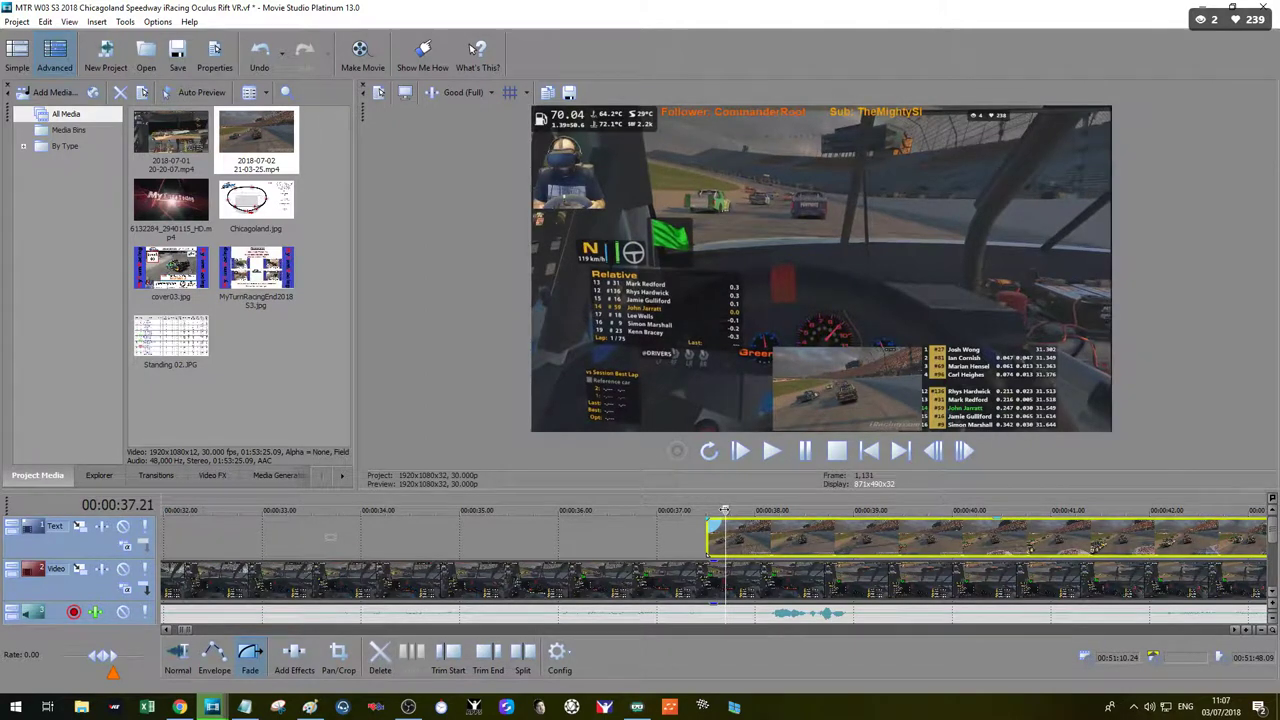
{"action": "left_click_drag", "start_coordinate": [726, 510], "coordinate": [840, 527]}
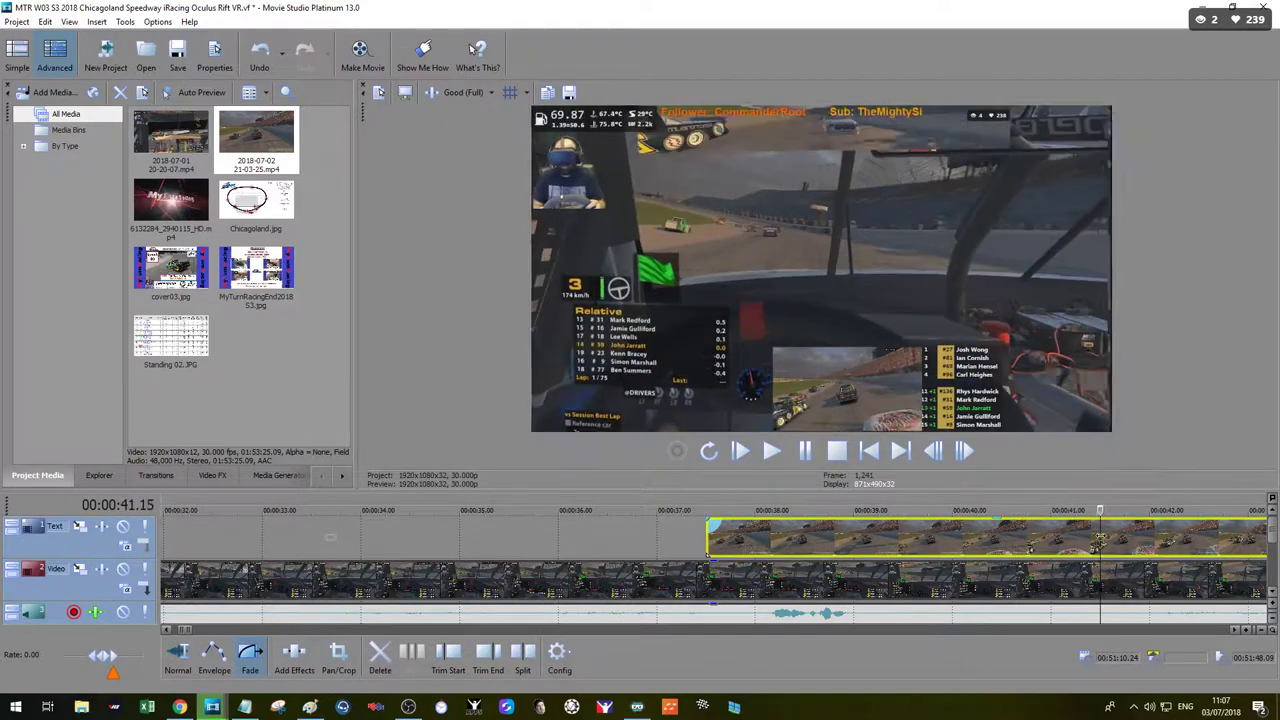
{"action": "key", "text": "Return"}
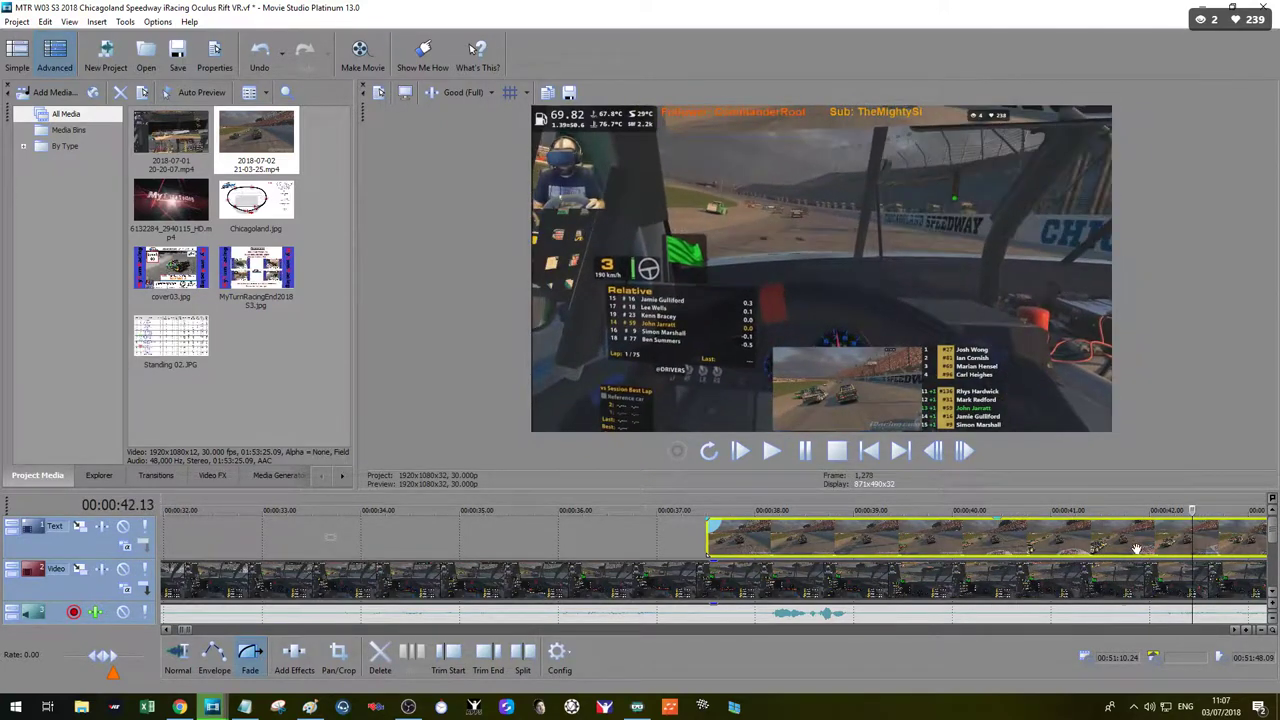
{"action": "scroll", "coordinate": [1134, 549], "scroll_direction": "down", "scroll_amount": 1}
{"action": "scroll", "coordinate": [1134, 549], "scroll_direction": "up", "scroll_amount": 1}
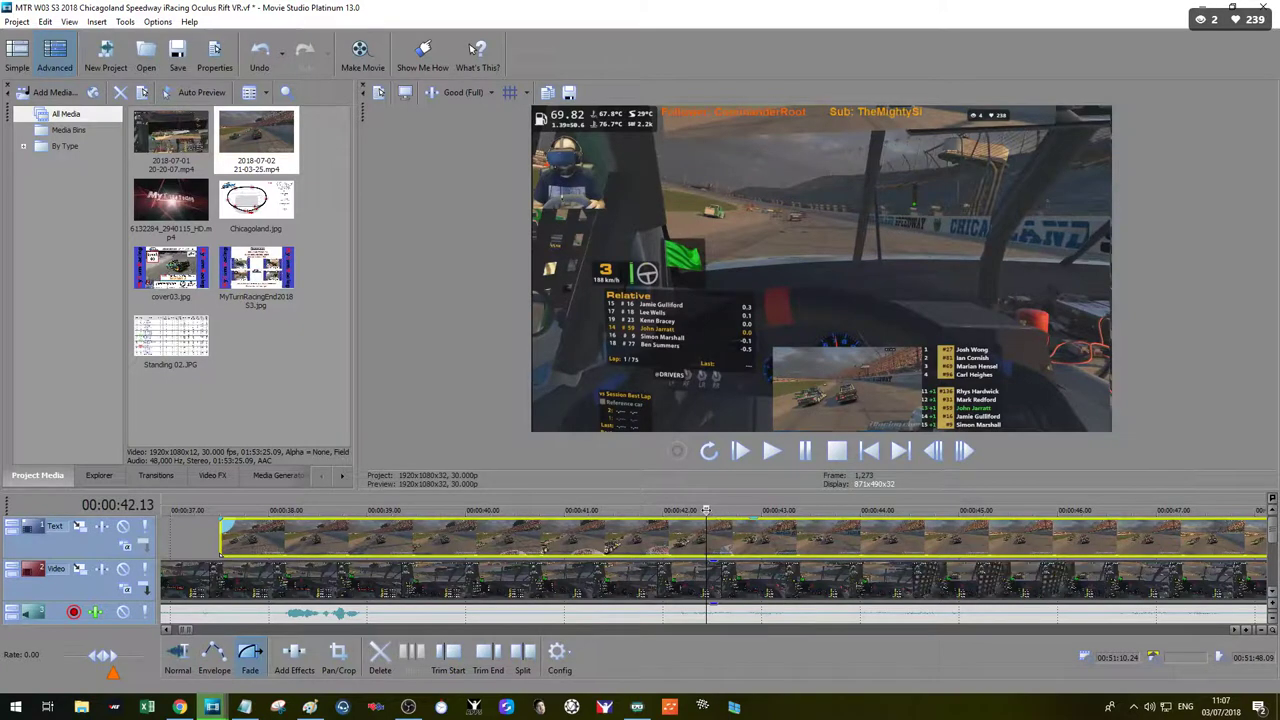
{"action": "left_click_drag", "start_coordinate": [706, 510], "coordinate": [736, 510]}
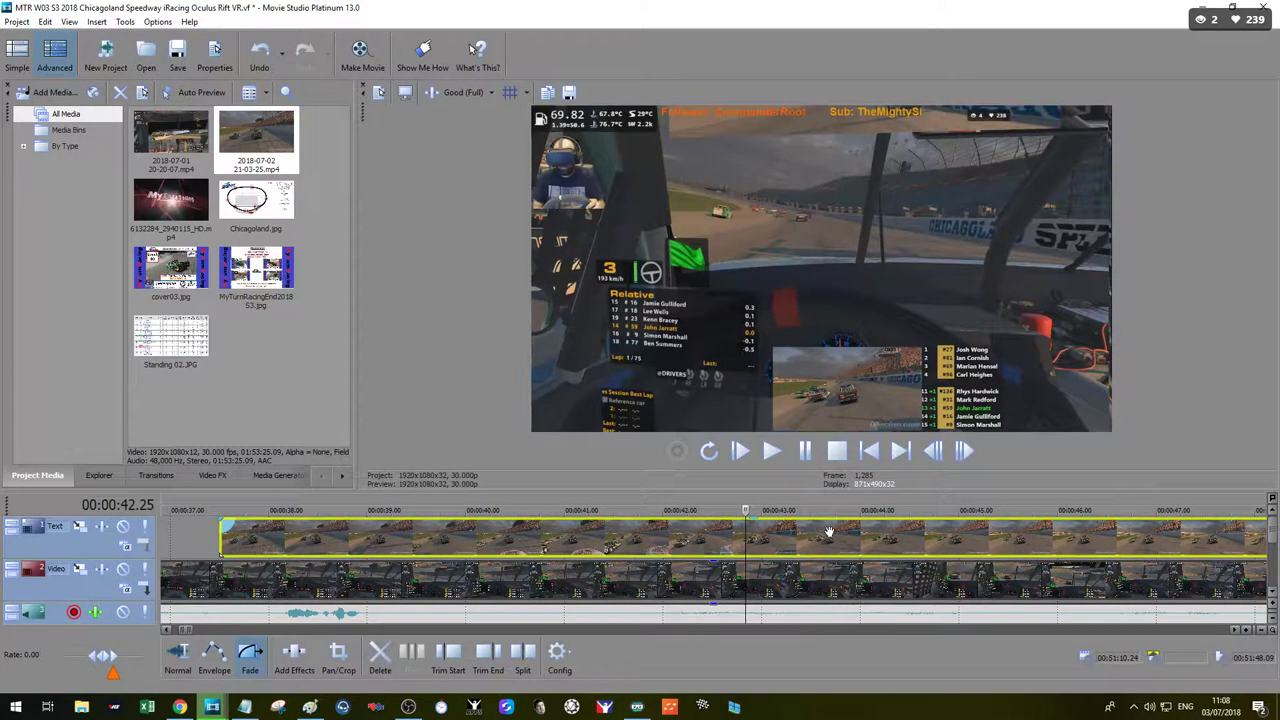
Step: Nudge the overlay race clip about 4 frames earlier and play the opening of the race with it
{"action": "left_click_drag", "start_coordinate": [822, 535], "coordinate": [815, 533]}
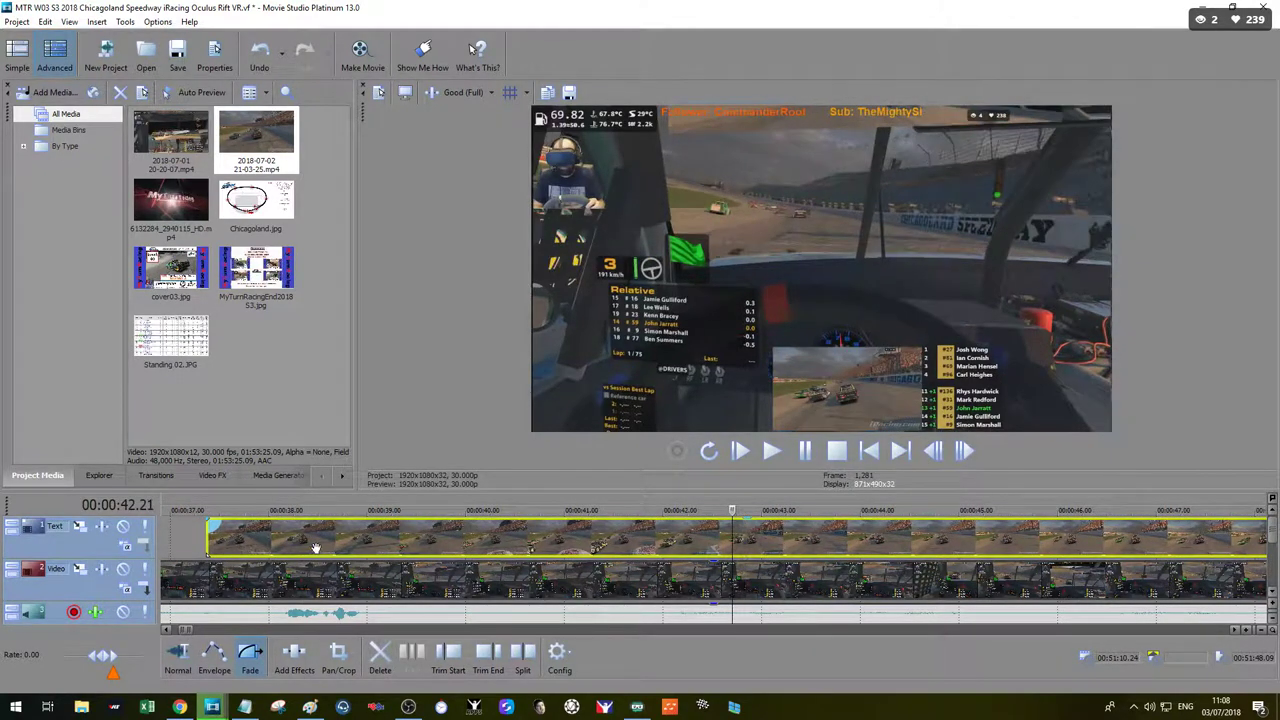
{"action": "left_click", "coordinate": [274, 544]}
{"action": "key", "text": "space"}
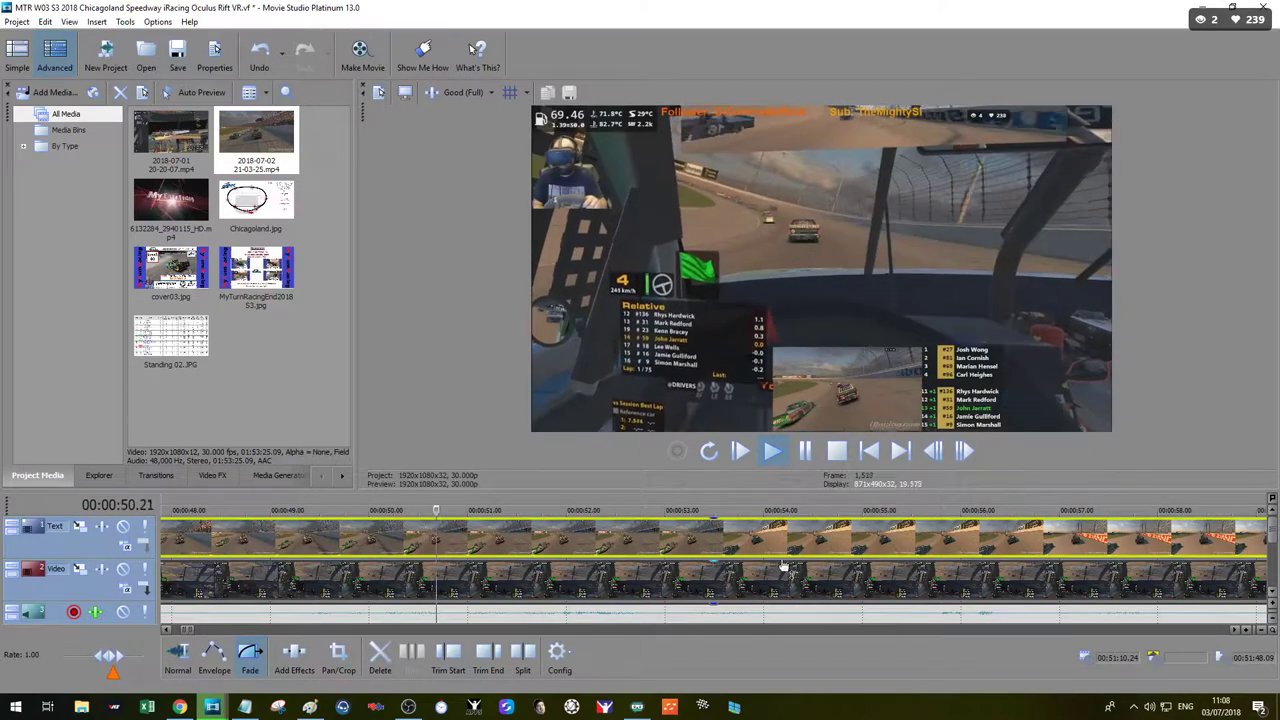
{"action": "left_click", "coordinate": [805, 451]}
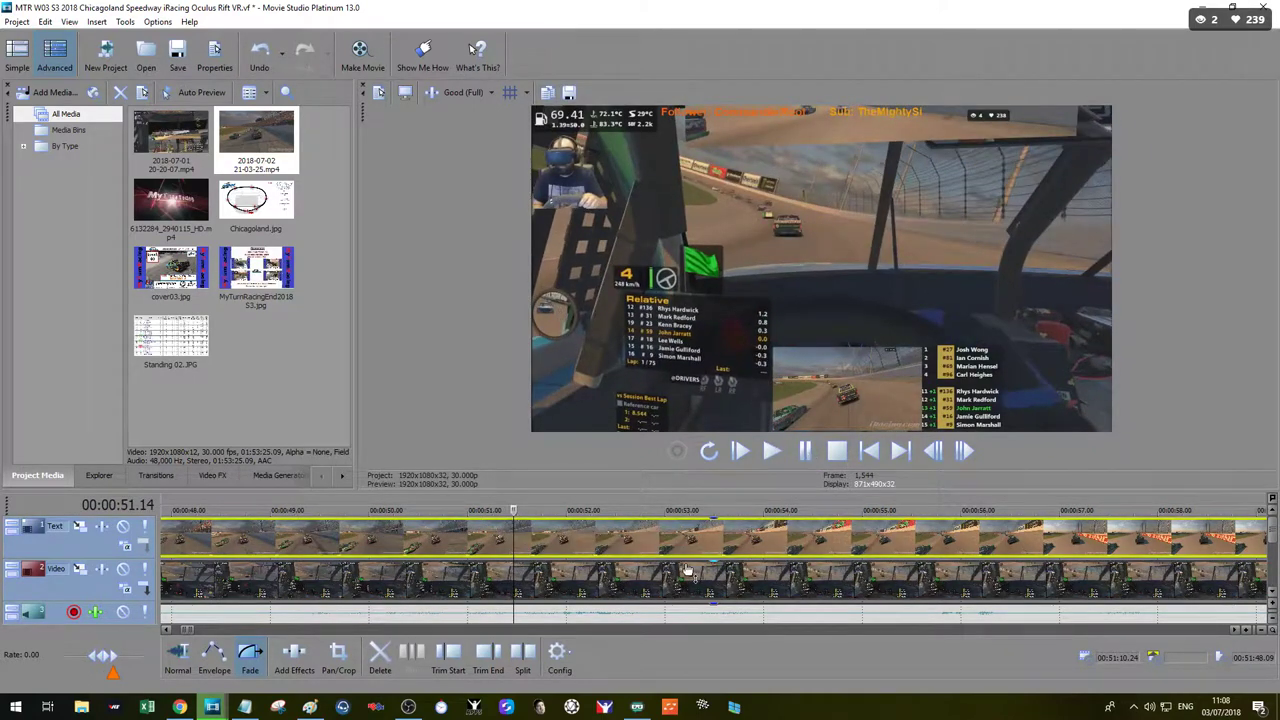
Step: Play the project from its start through the intro, track map and standings images, and save the project
{"action": "left_click", "coordinate": [686, 569]}
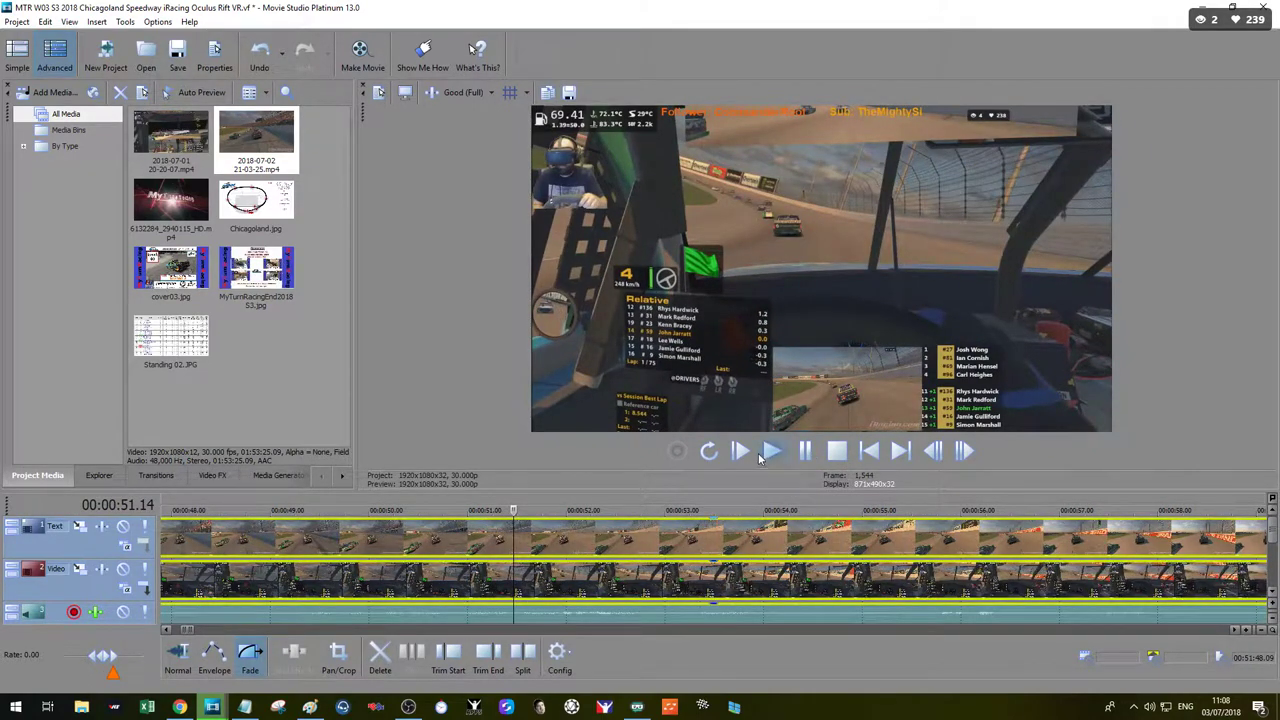
{"action": "key", "text": "Home"}
{"action": "key", "text": "space"}
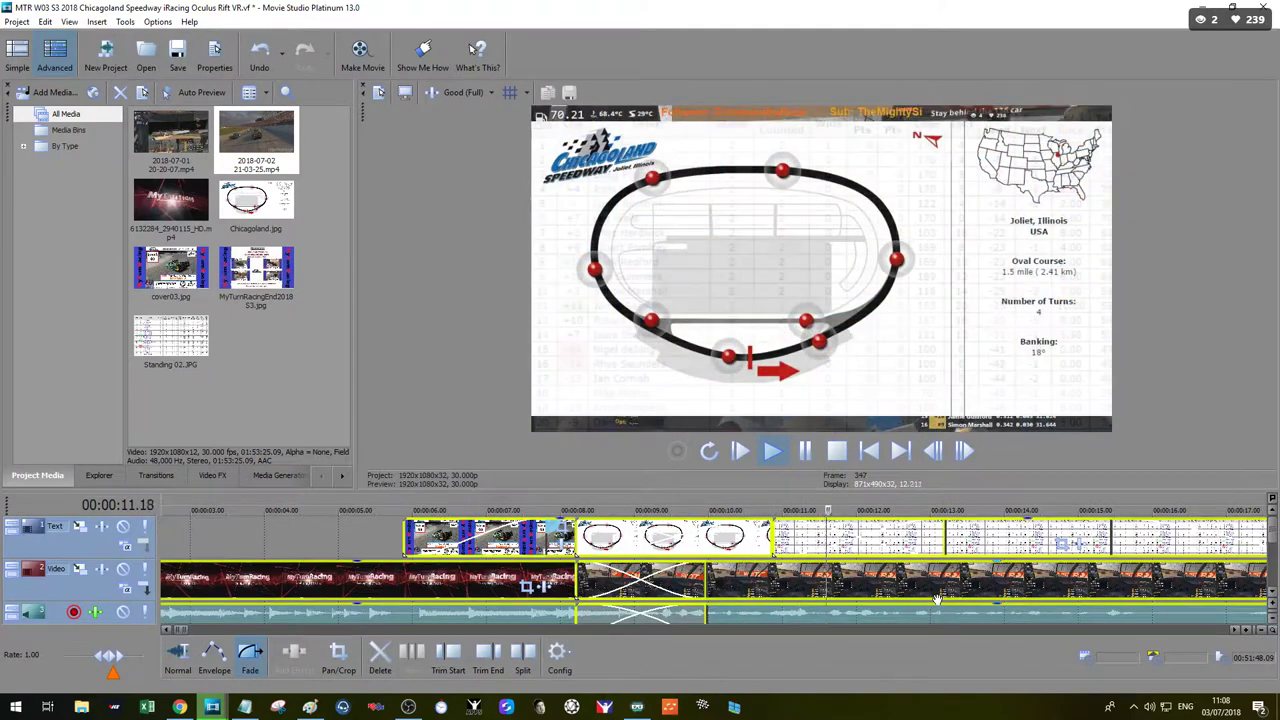
{"action": "scroll", "coordinate": [930, 605], "scroll_direction": "down", "scroll_amount": 3}
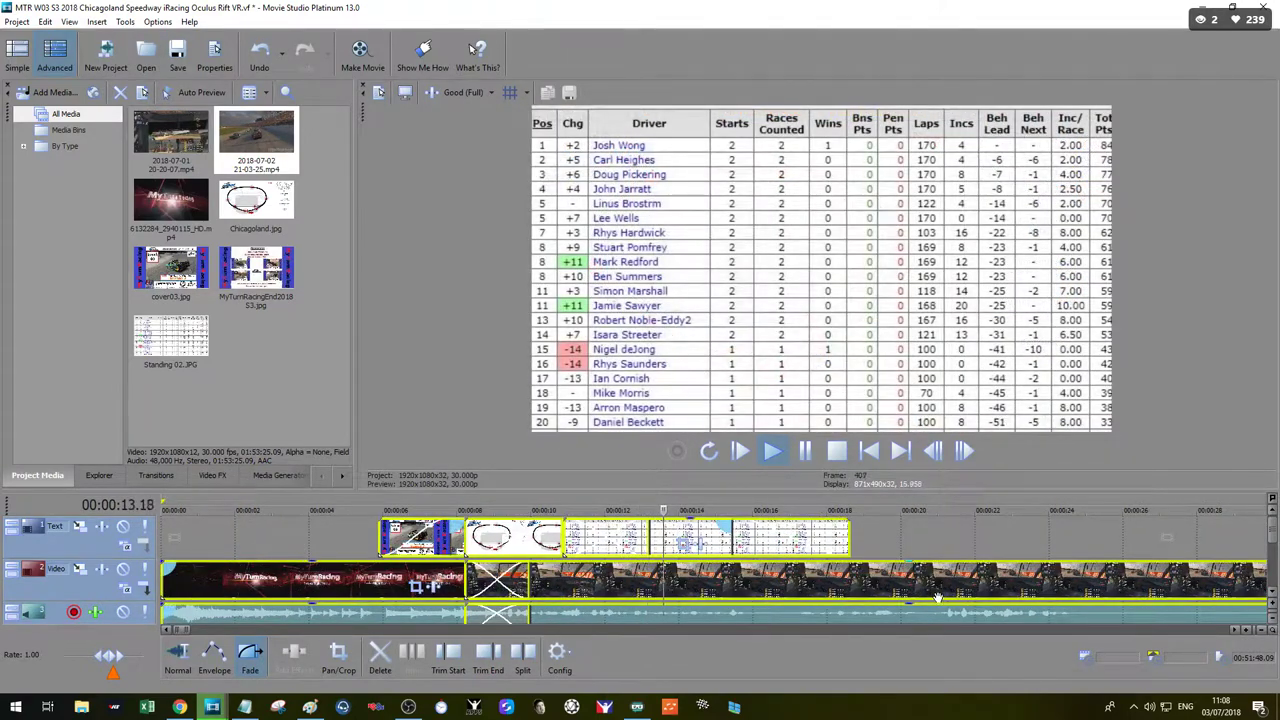
{"action": "scroll", "coordinate": [938, 597], "scroll_direction": "down", "scroll_amount": 2}
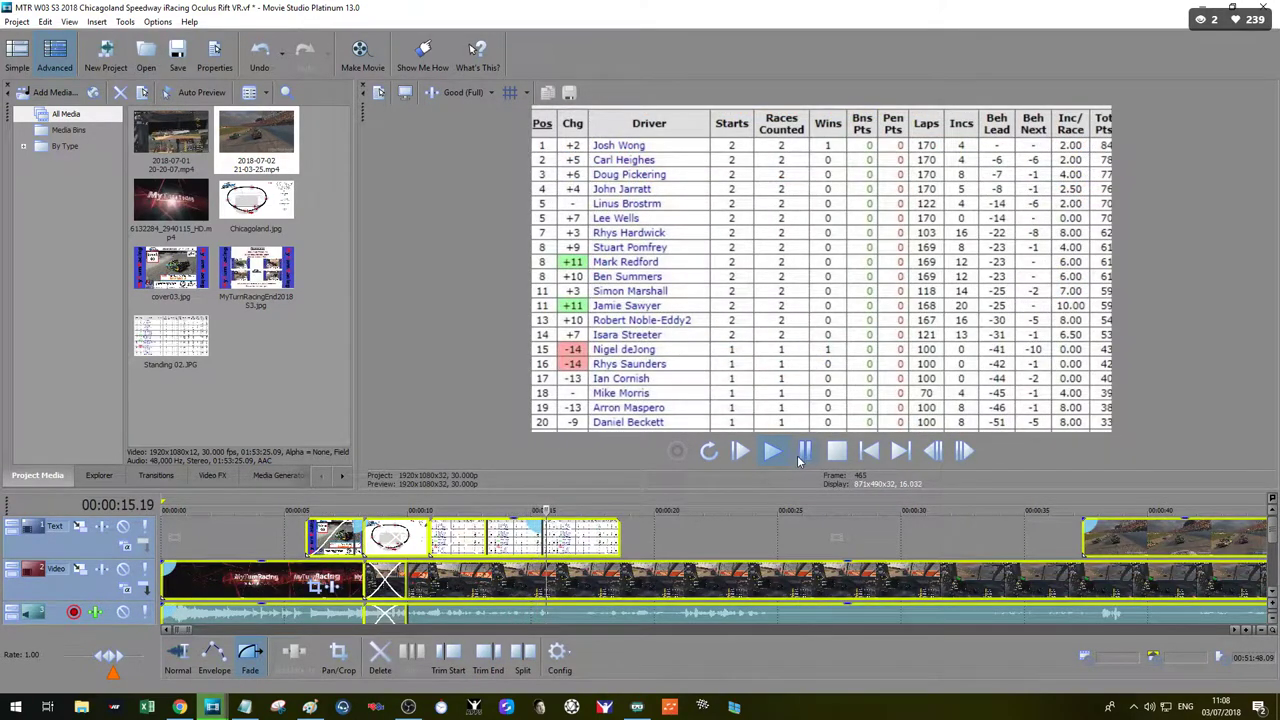
{"action": "left_click", "coordinate": [805, 452]}
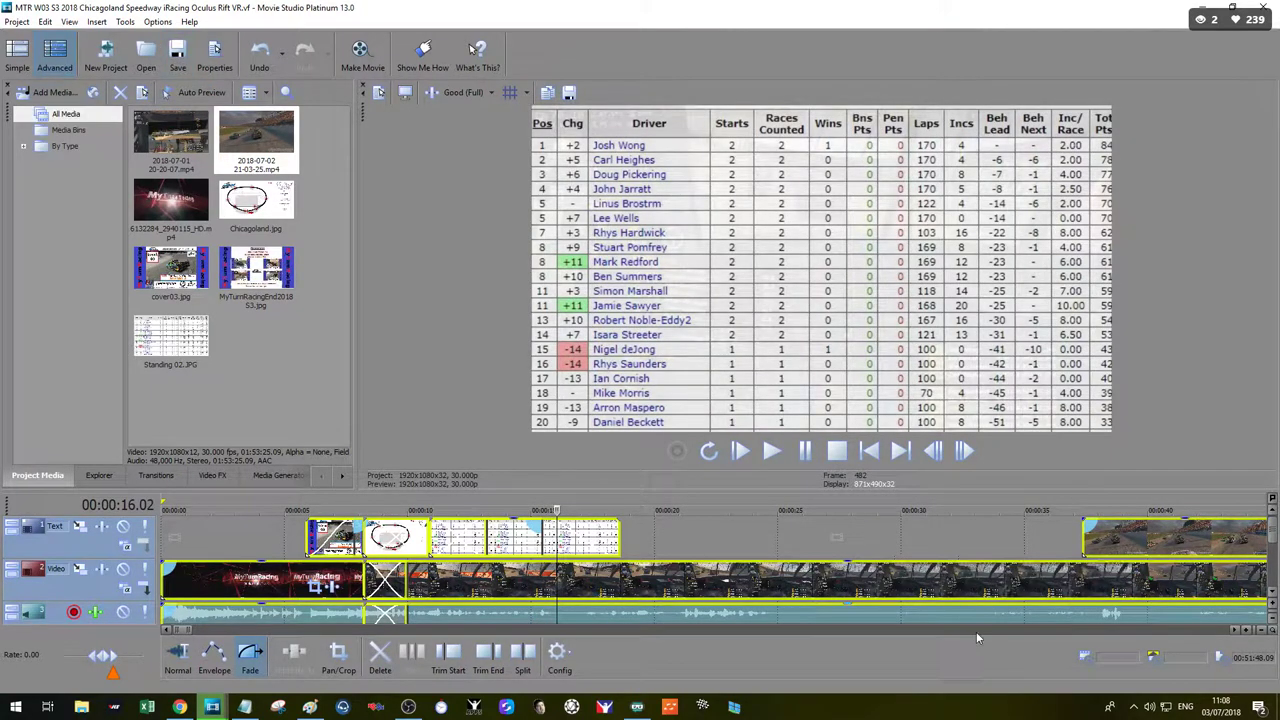
Step: Scrub through the race to about 00:08:40 and examine how the overlay follows the main footage around the yellow flag
{"action": "scroll", "coordinate": [906, 580], "scroll_direction": "down", "scroll_amount": 3}
{"action": "scroll", "coordinate": [868, 582], "scroll_direction": "down", "scroll_amount": 4}
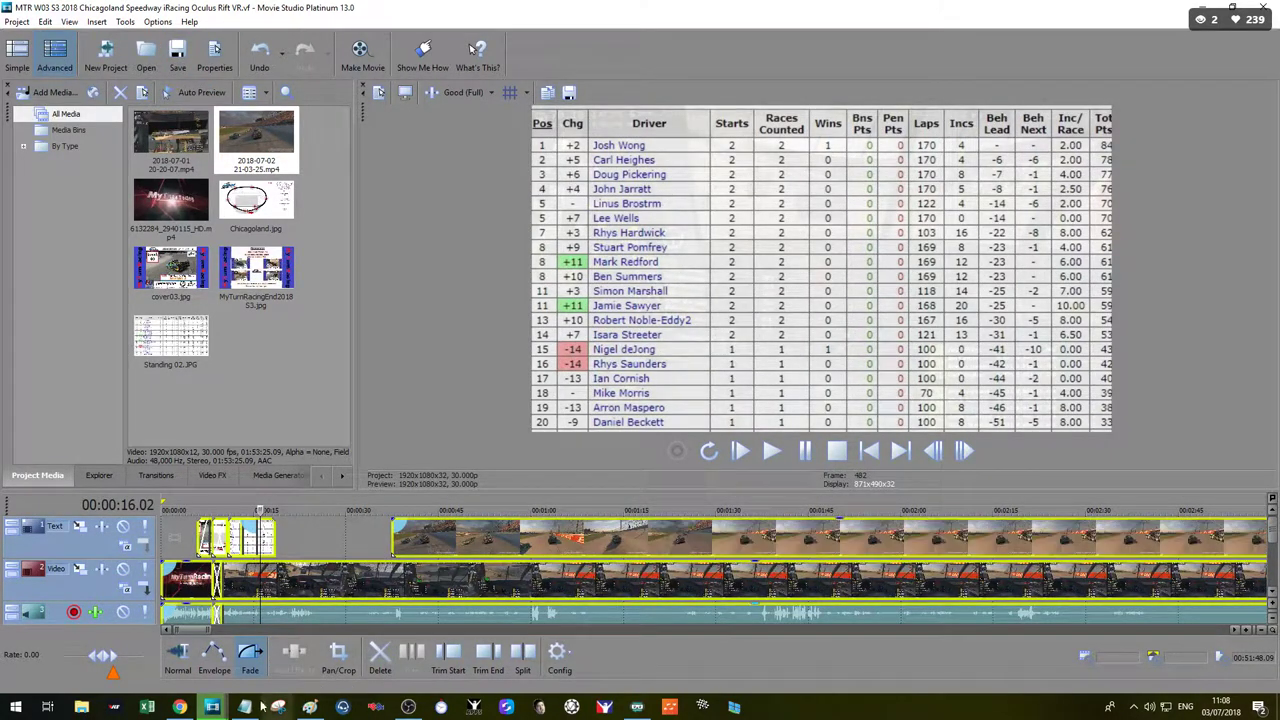
{"action": "left_click", "coordinate": [322, 528]}
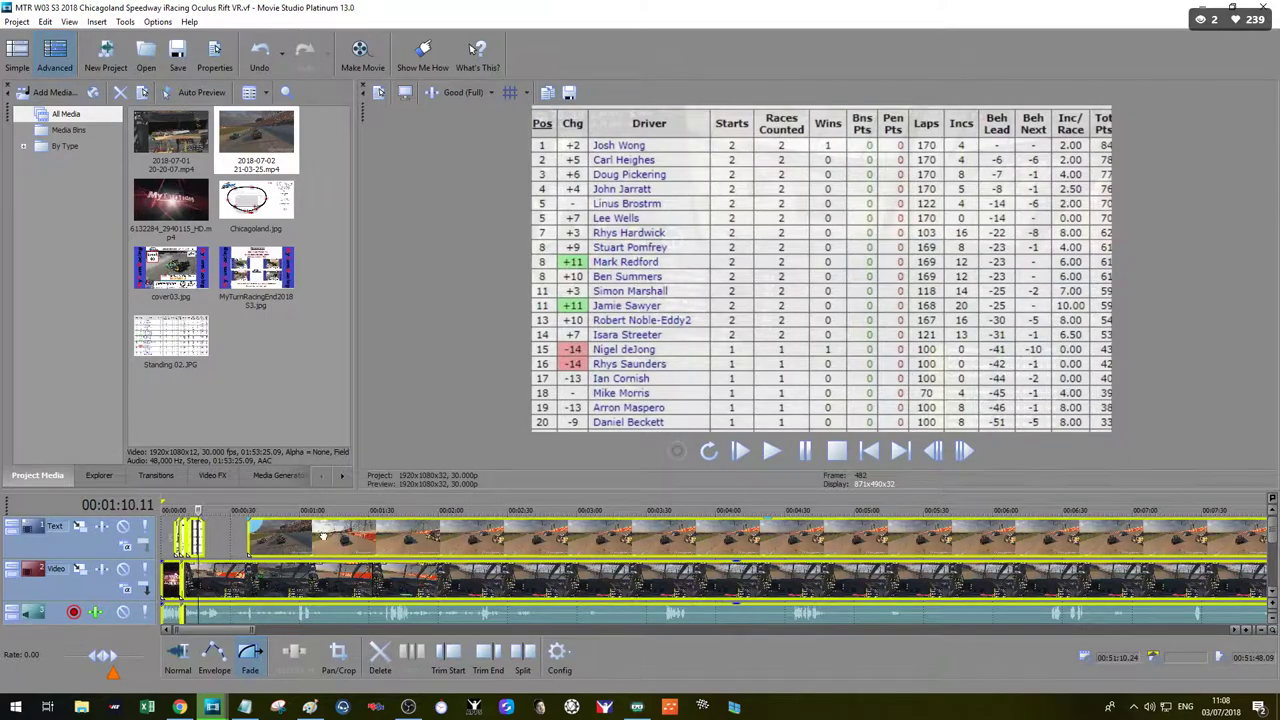
{"action": "left_click_drag", "start_coordinate": [322, 510], "coordinate": [293, 510]}
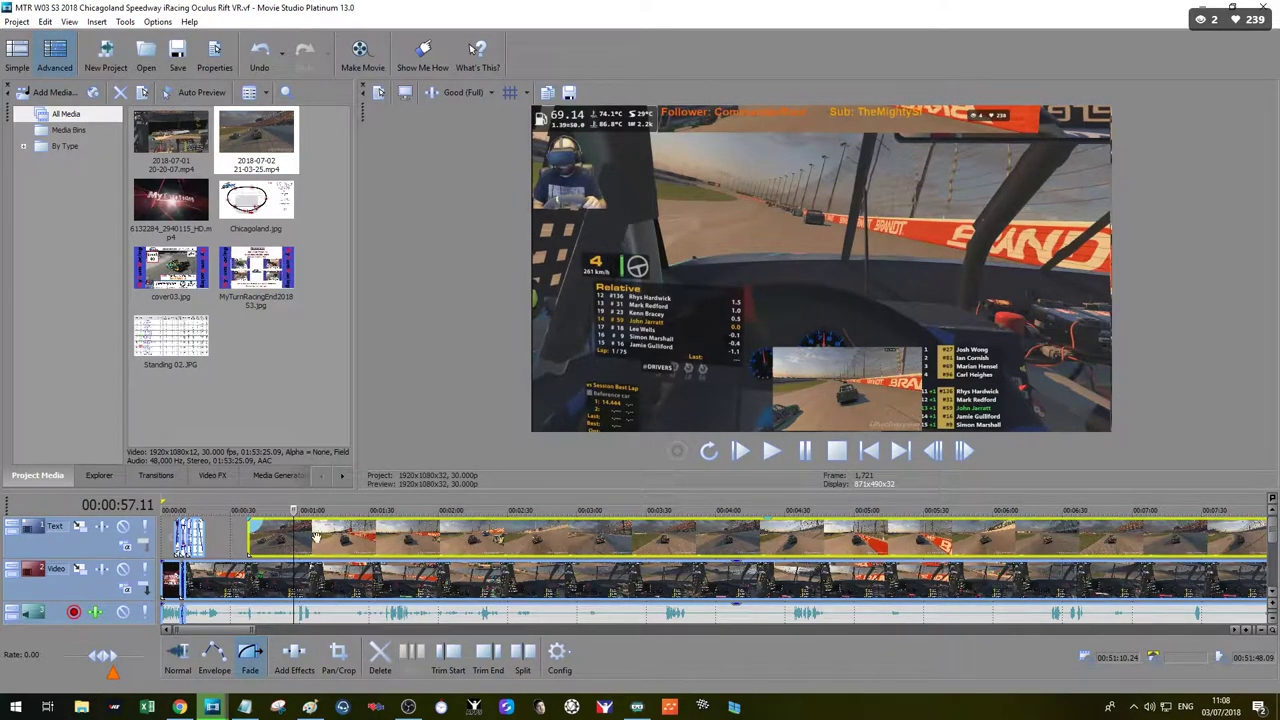
{"action": "left_click_drag", "start_coordinate": [292, 510], "coordinate": [767, 511]}
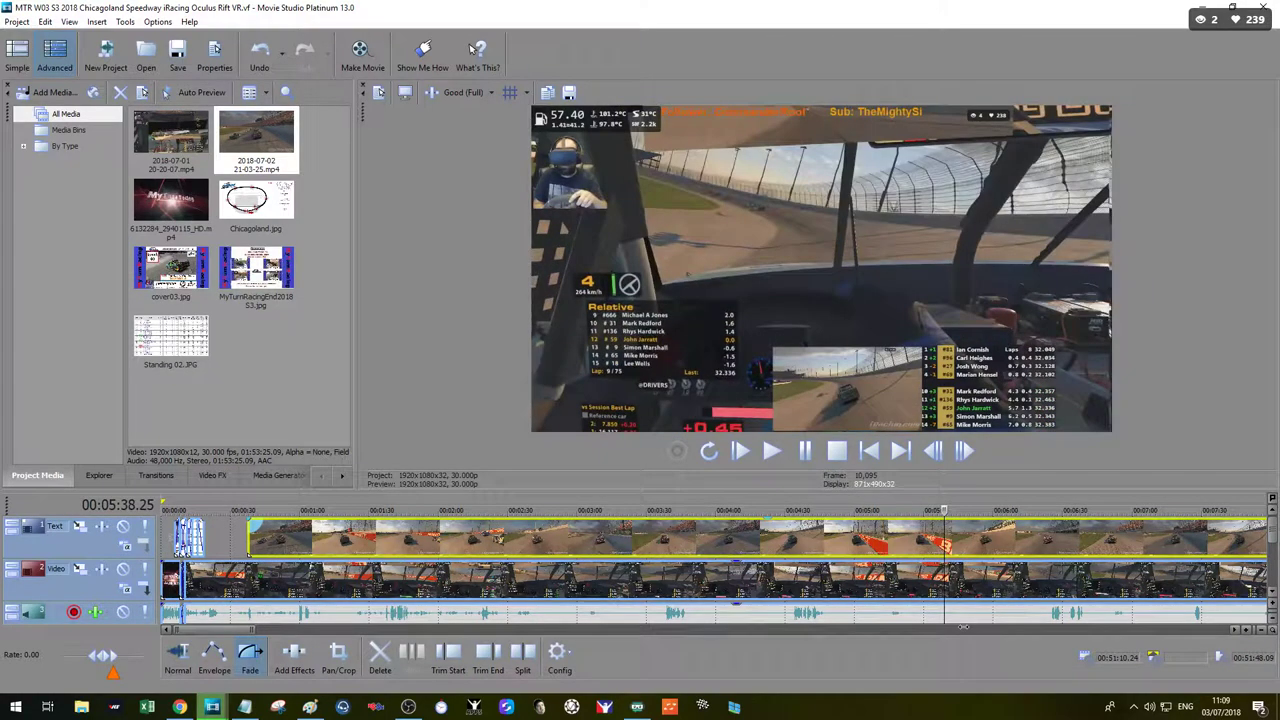
{"action": "left_click_drag", "start_coordinate": [997, 607], "coordinate": [1172, 575]}
{"action": "scroll", "coordinate": [1172, 575], "scroll_direction": "down", "scroll_amount": 2}
{"action": "left_click_drag", "start_coordinate": [664, 510], "coordinate": [778, 512]}
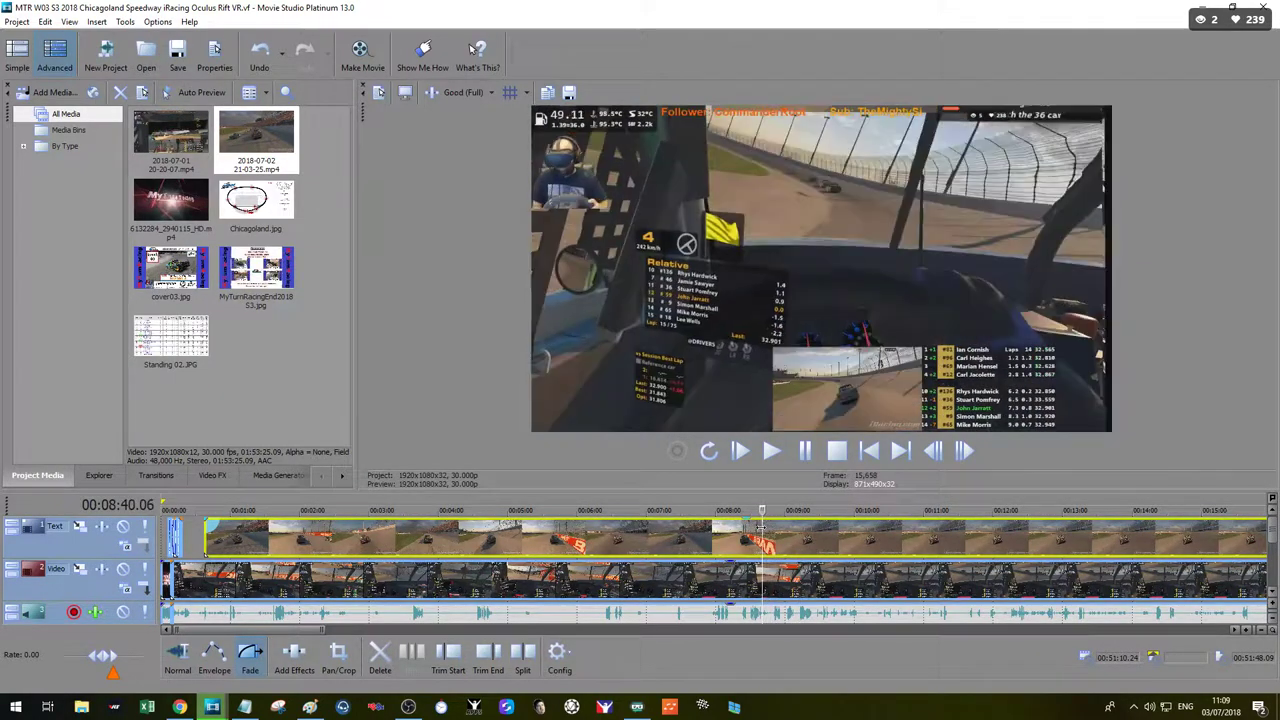
Step: Split the overlay clip, main race video and race audio at 00:08:38.09
{"action": "scroll", "coordinate": [836, 577], "scroll_direction": "up", "scroll_amount": 4}
{"action": "key", "text": "space"}
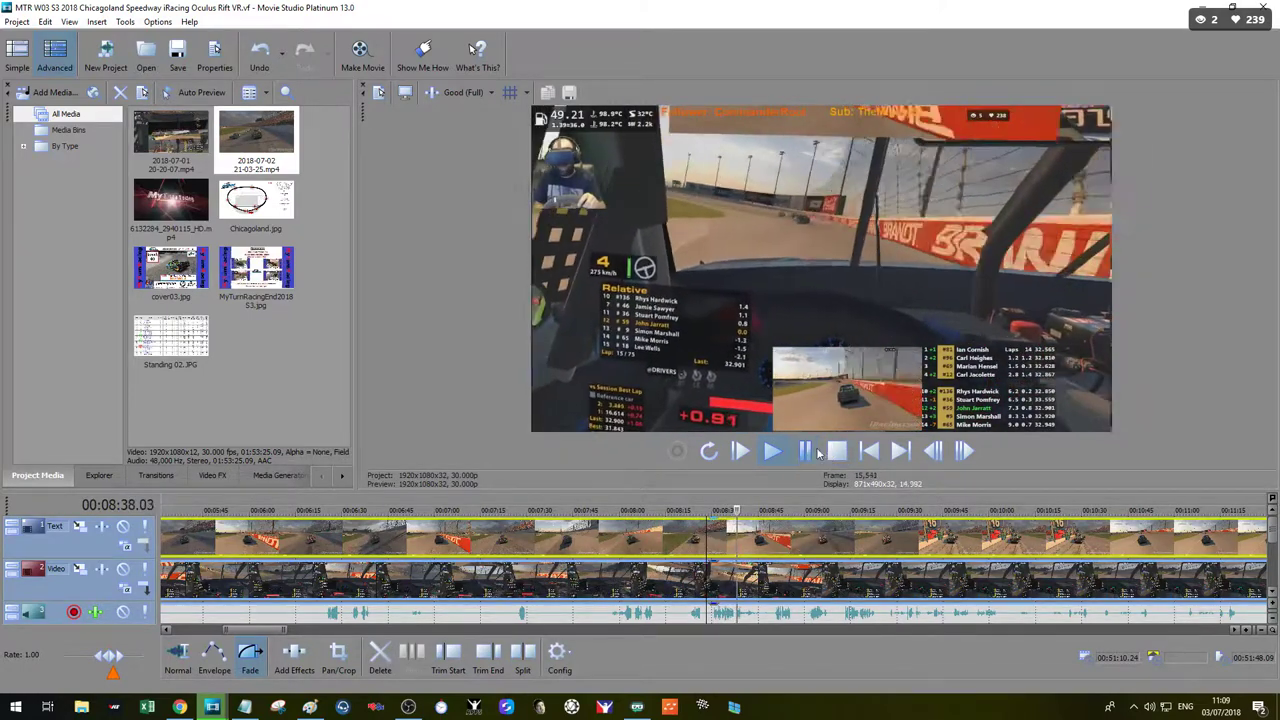
{"action": "scroll", "coordinate": [726, 543], "scroll_direction": "up", "scroll_amount": 3}
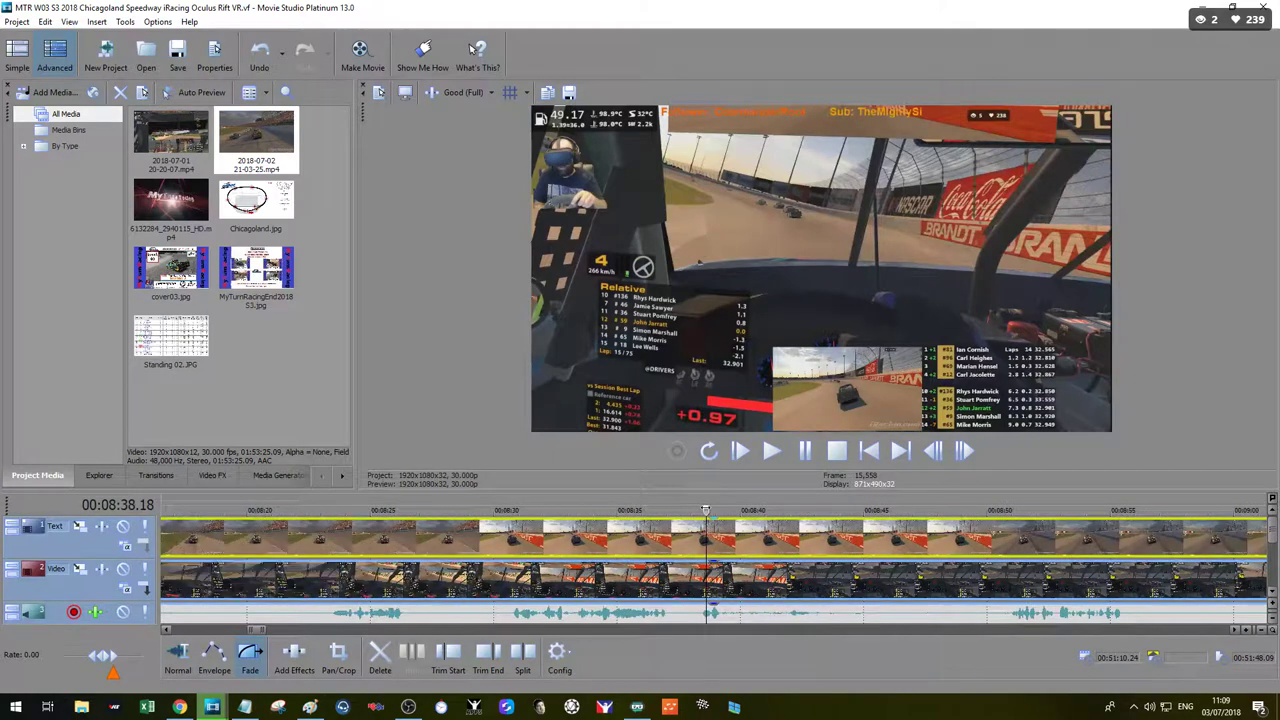
{"action": "left_click", "coordinate": [698, 545]}
{"action": "left_click", "coordinate": [525, 663]}
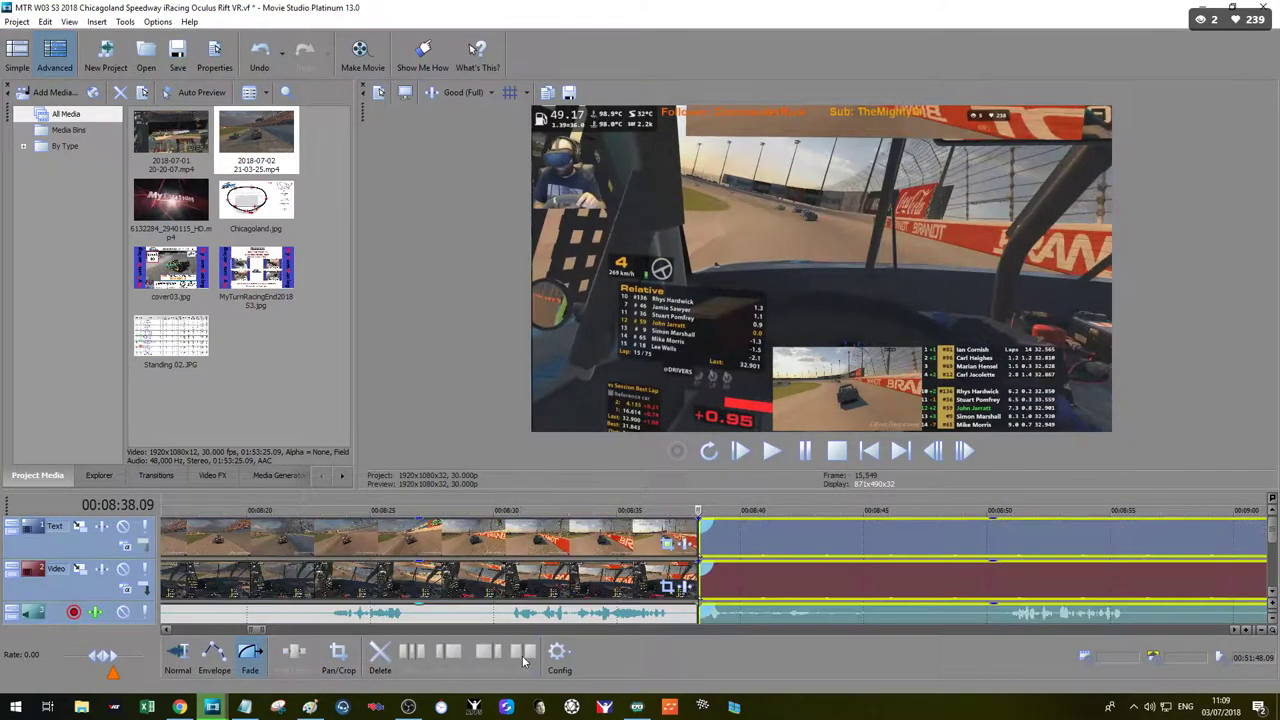
Step: Move the overlay, video and audio after the split about 19 frames later, and glance at the MTR Wrecks project's rendering window
{"action": "left_click", "coordinate": [778, 580]}
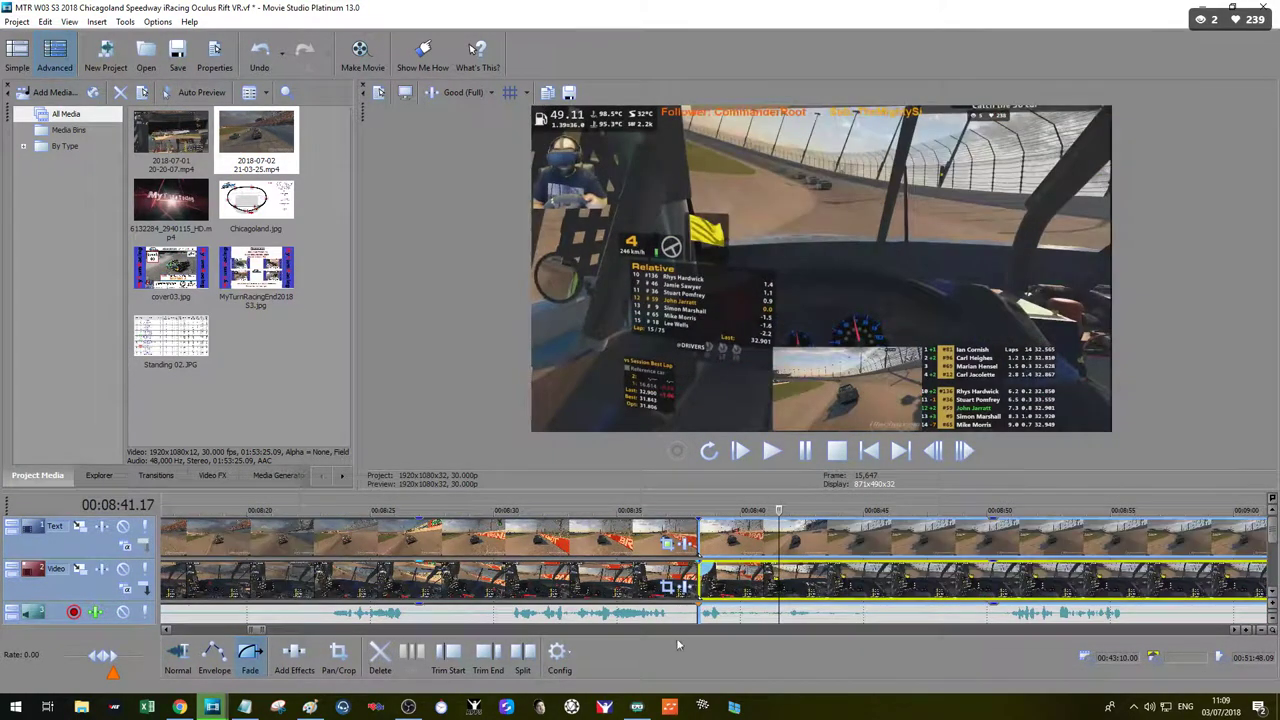
{"action": "left_click_drag", "start_coordinate": [765, 587], "coordinate": [781, 587]}
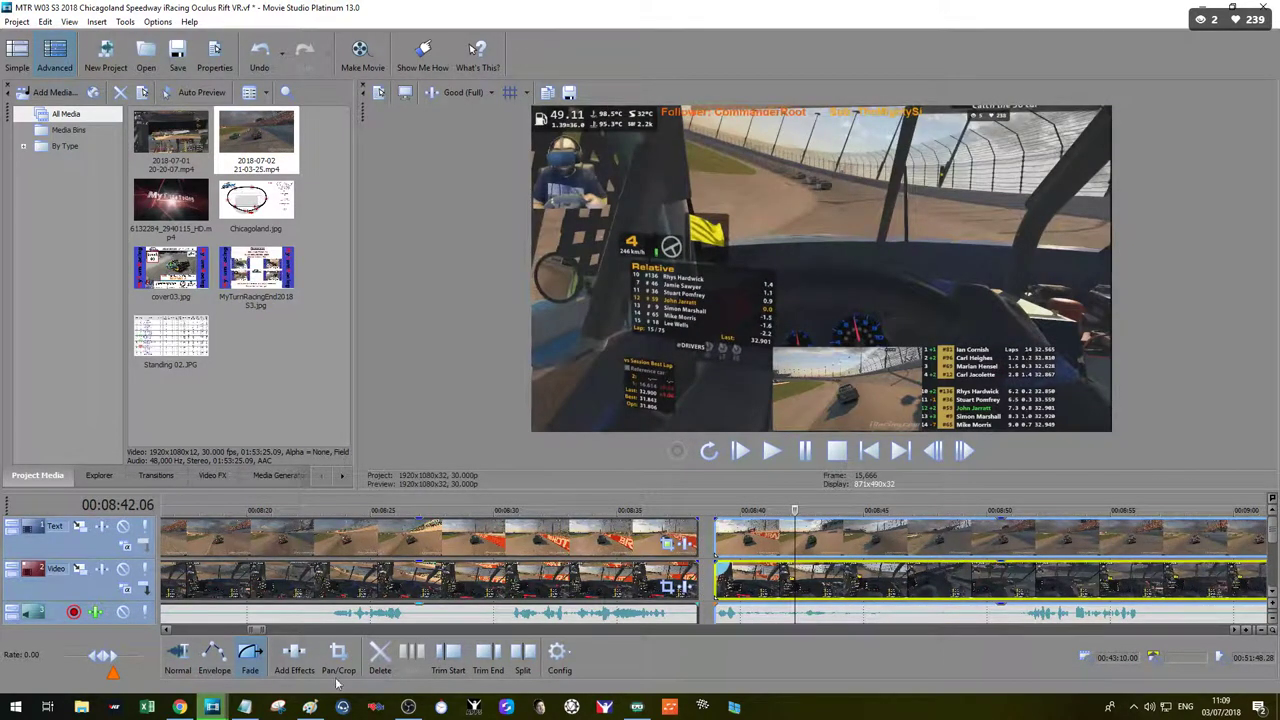
{"action": "mouse_move", "coordinate": [212, 707]}
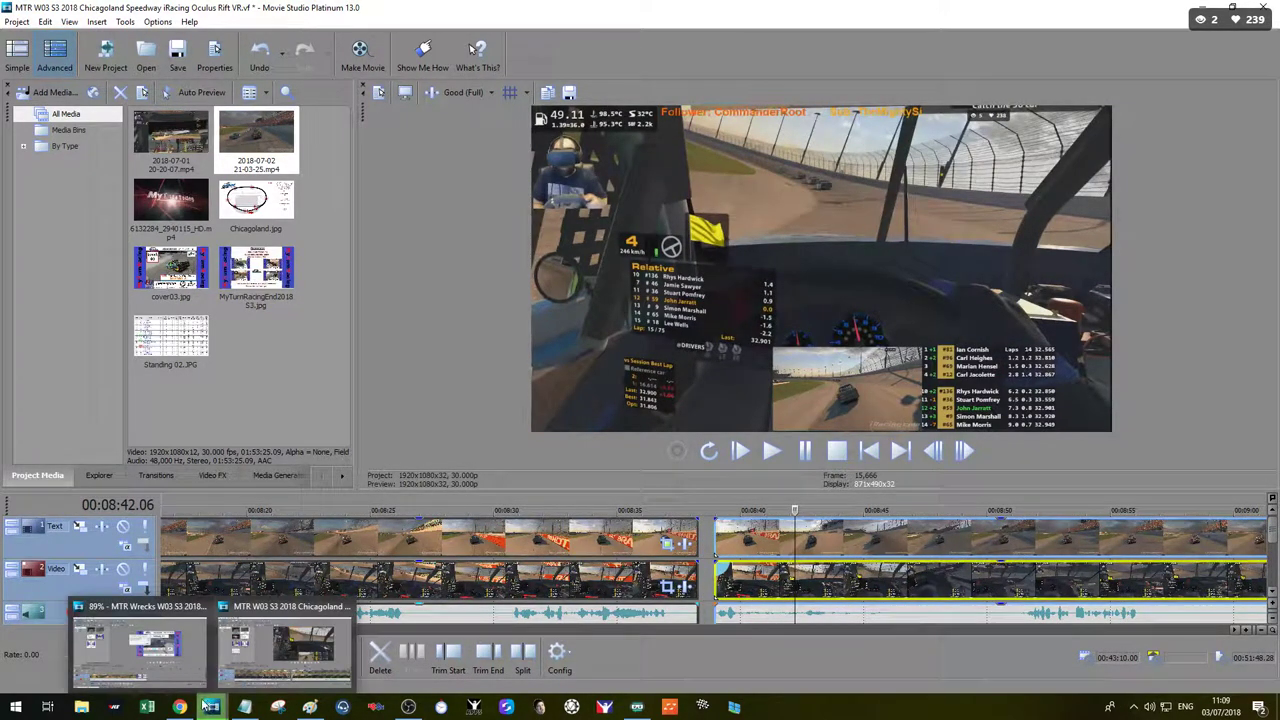
{"action": "left_click", "coordinate": [165, 658]}
{"action": "left_click", "coordinate": [228, 668]}
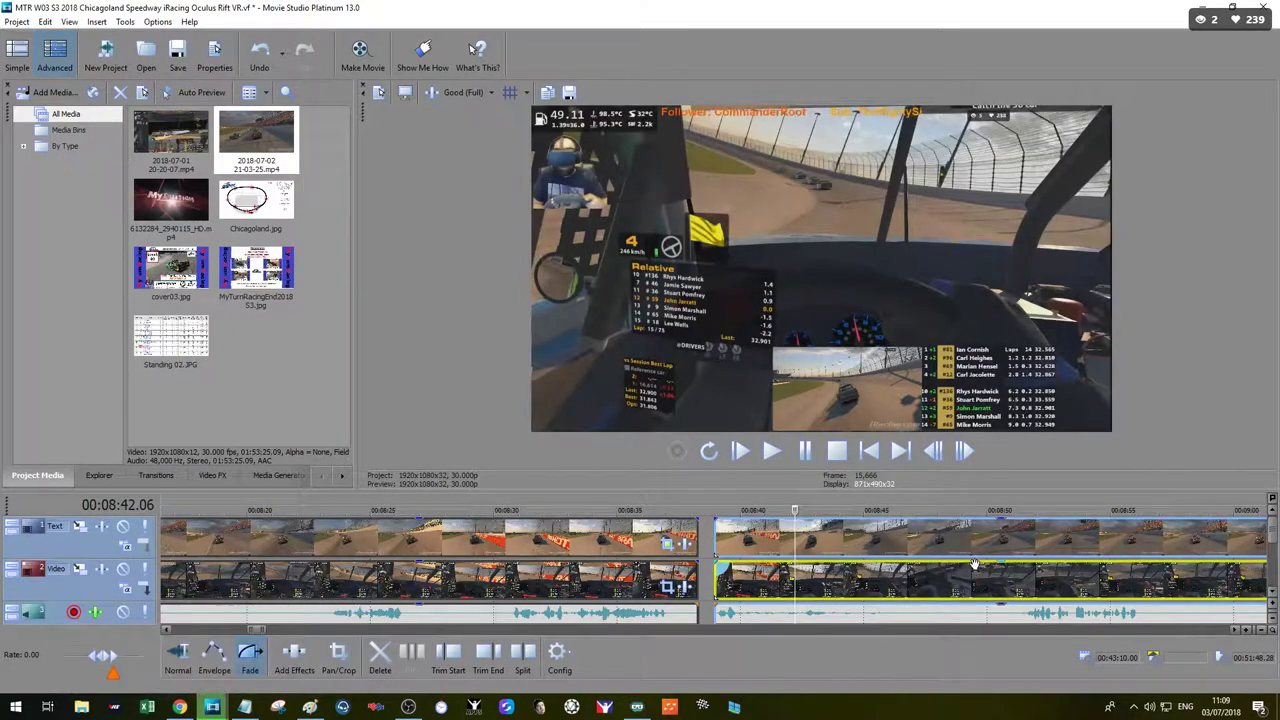
Step: Widen the gap at the split by moving the following race video, overlay and audio to start at about 00:08:42.25
{"action": "scroll", "coordinate": [1060, 572], "scroll_direction": "down", "scroll_amount": 10}
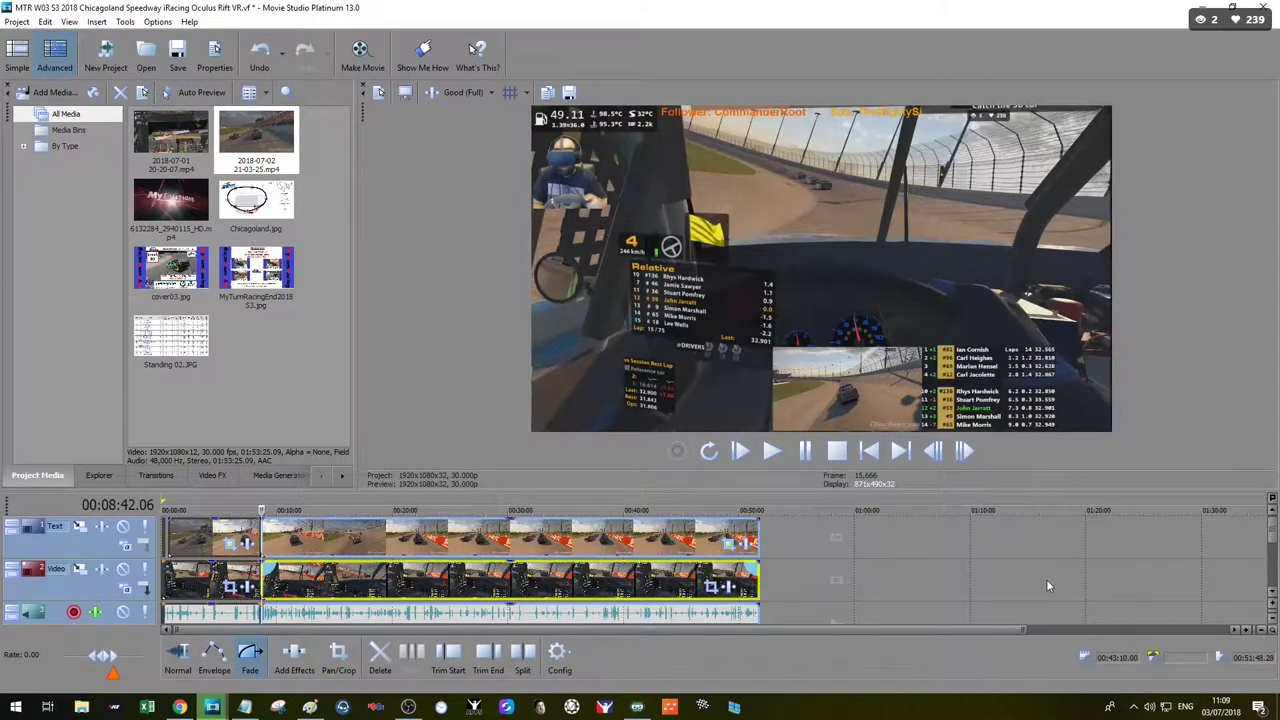
{"action": "scroll", "coordinate": [1043, 578], "scroll_direction": "up", "scroll_amount": 4}
{"action": "scroll", "coordinate": [929, 586], "scroll_direction": "up", "scroll_amount": 3}
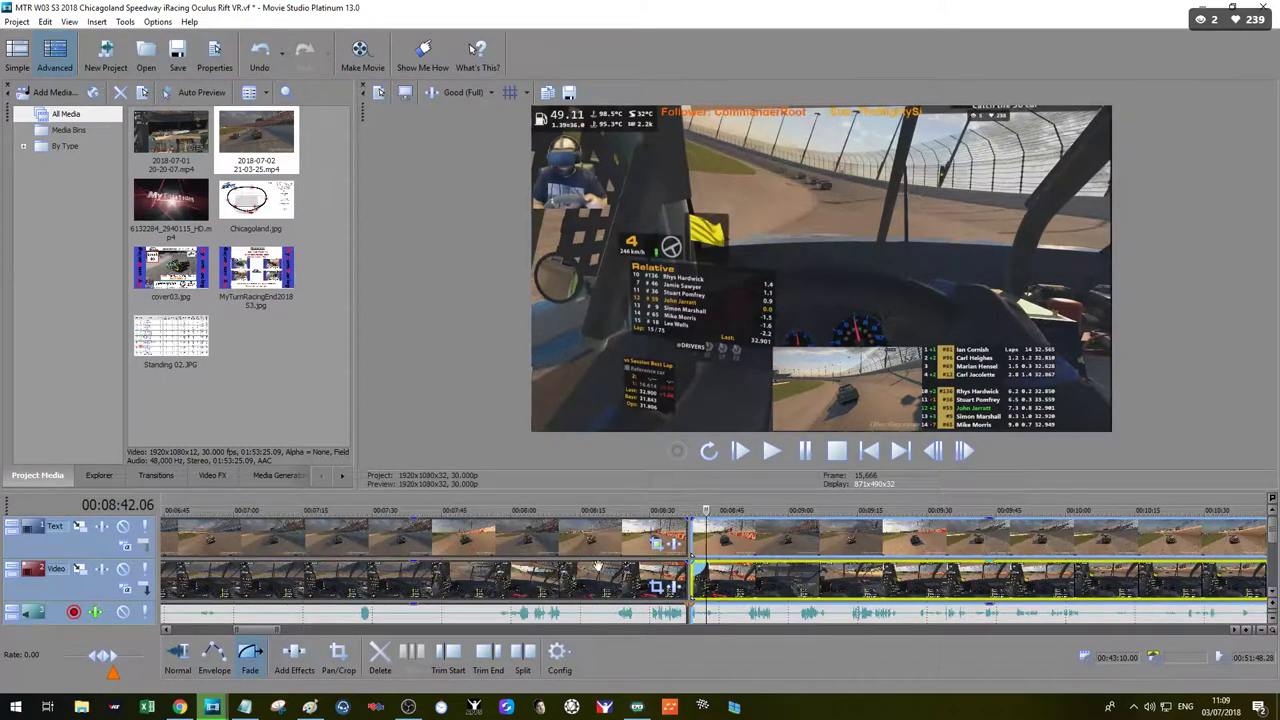
{"action": "mouse_move", "coordinate": [211, 710]}
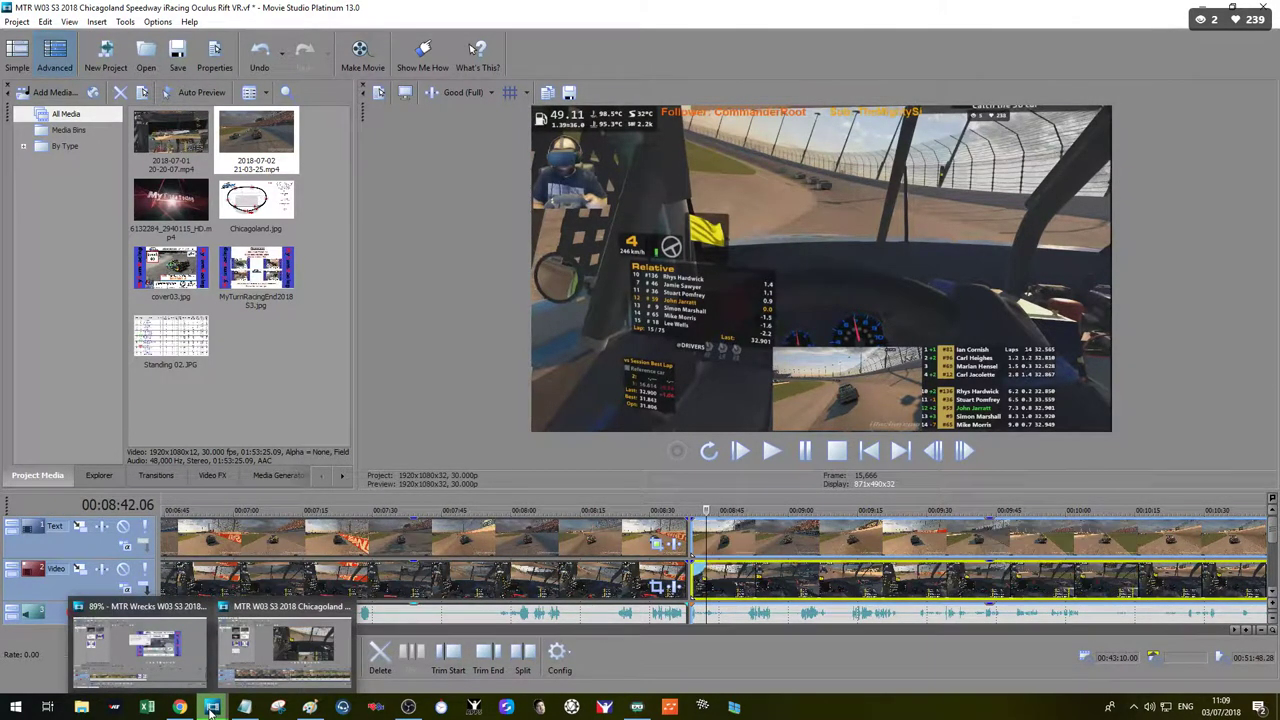
{"action": "left_click", "coordinate": [786, 550]}
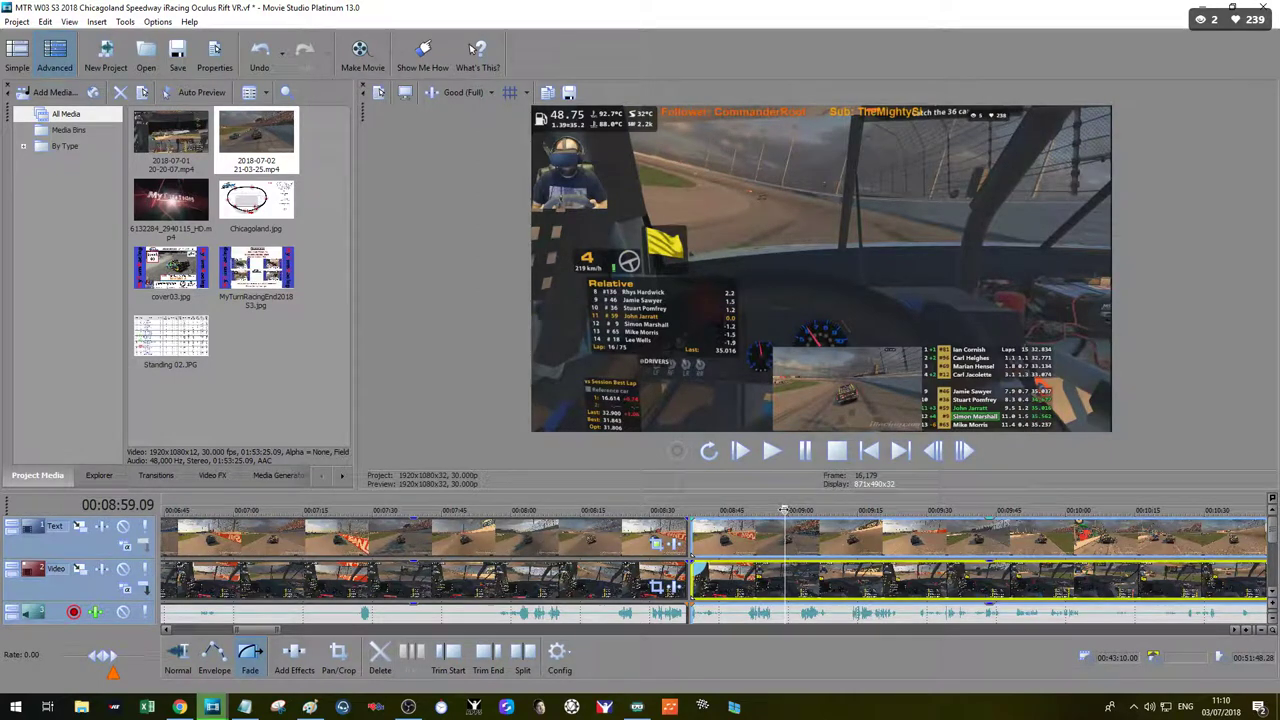
{"action": "left_click", "coordinate": [765, 510]}
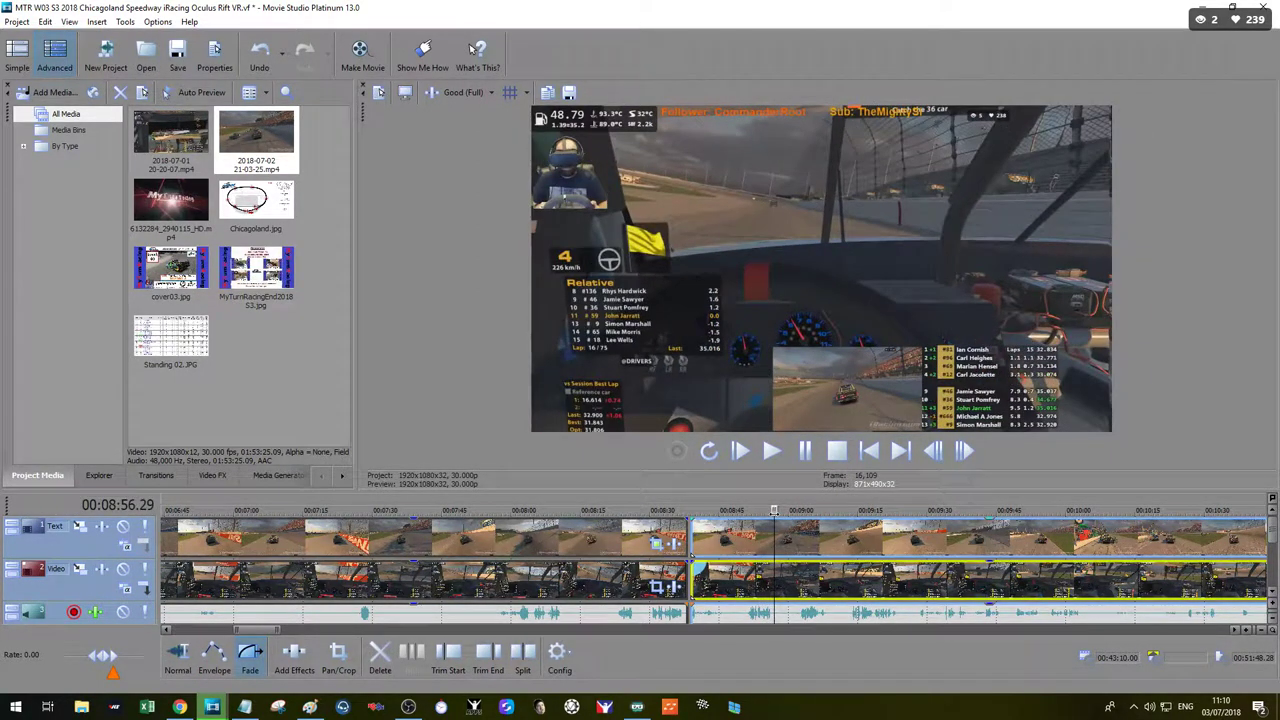
{"action": "mouse_move", "coordinate": [207, 708]}
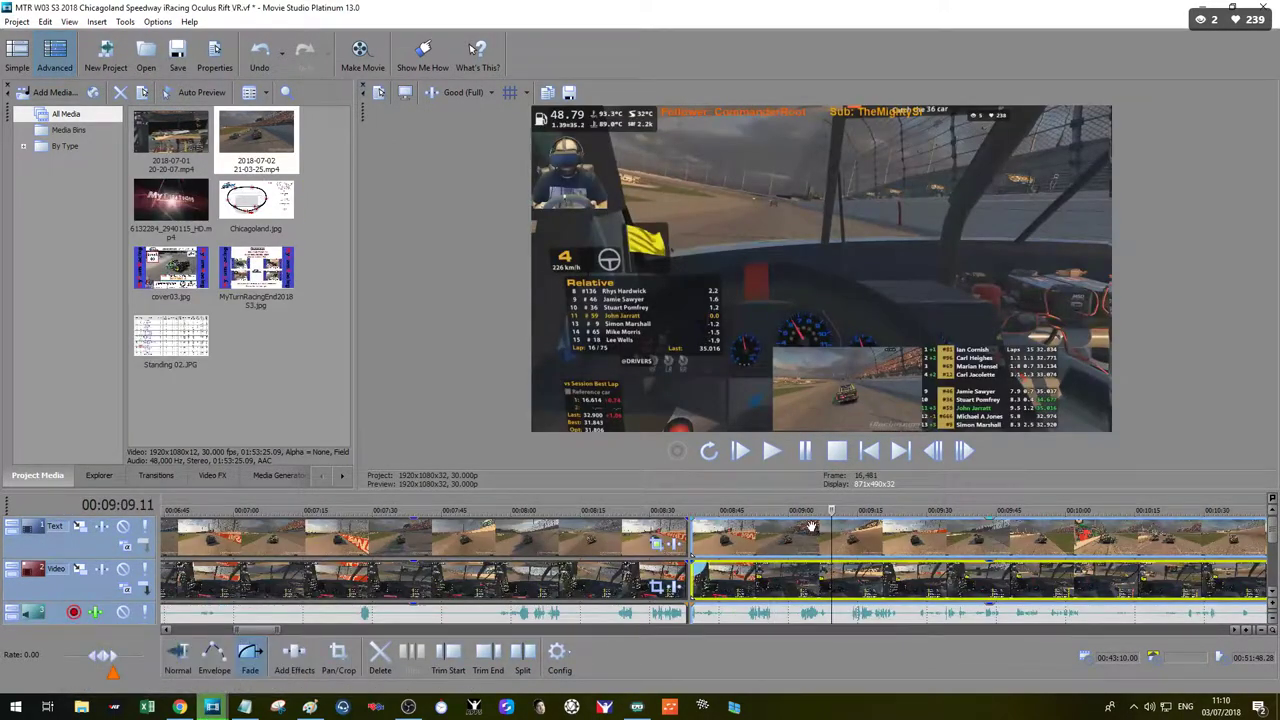
{"action": "left_click_drag", "start_coordinate": [755, 580], "coordinate": [775, 580]}
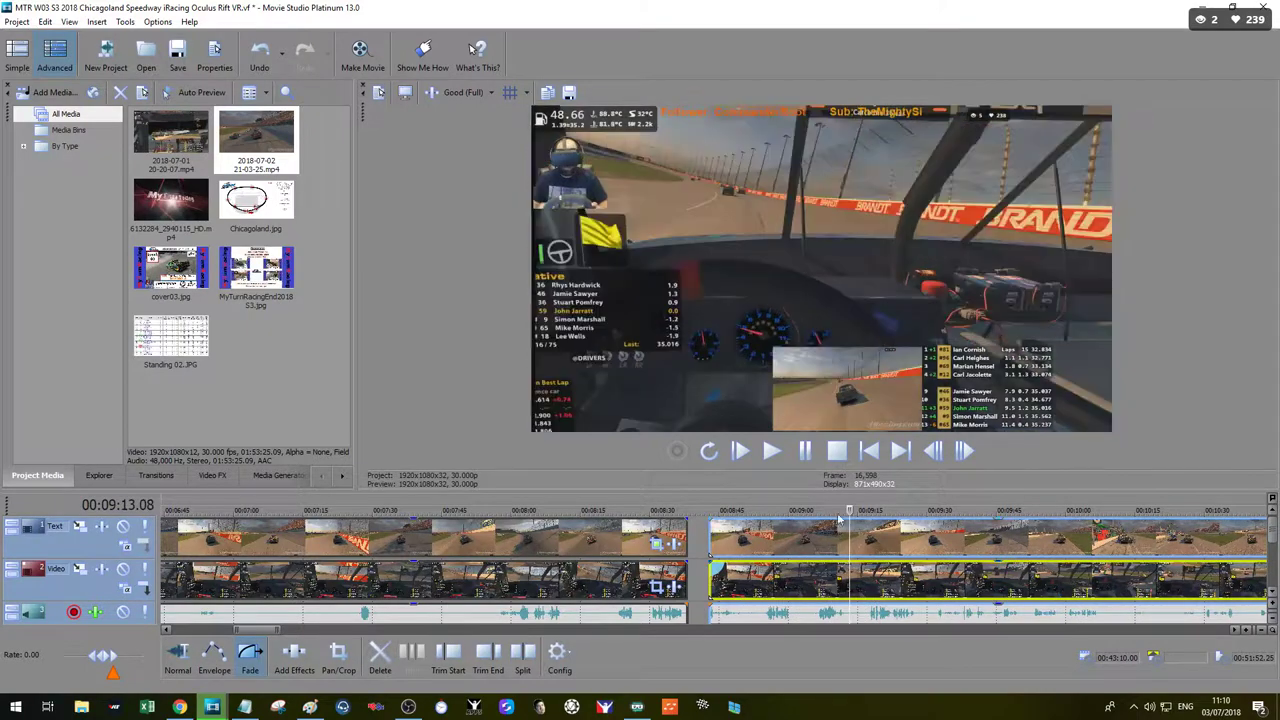
Step: Trim the start of the overlay, race video and audio after the first split, removing the yellow-flag footage before about 00:12:19
{"action": "key", "text": "space"}
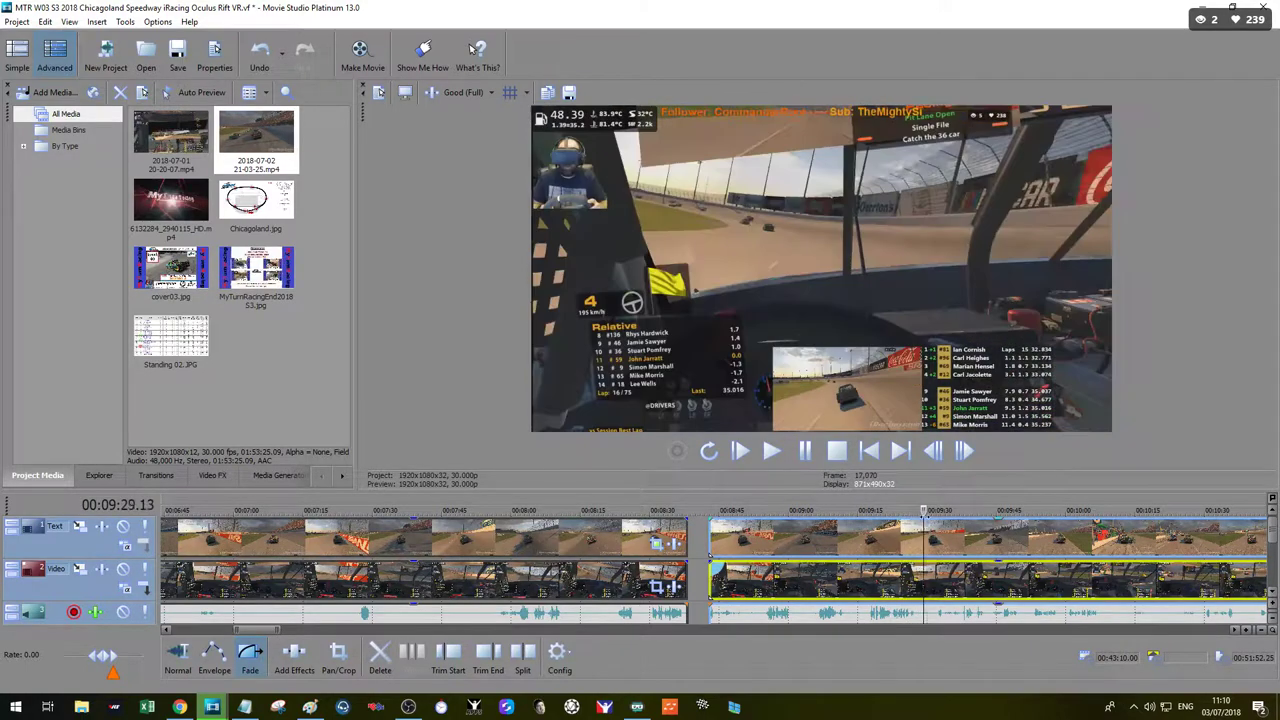
{"action": "left_click_drag", "start_coordinate": [1023, 519], "coordinate": [1061, 521]}
{"action": "scroll", "coordinate": [729, 534], "scroll_direction": "down", "scroll_amount": 2}
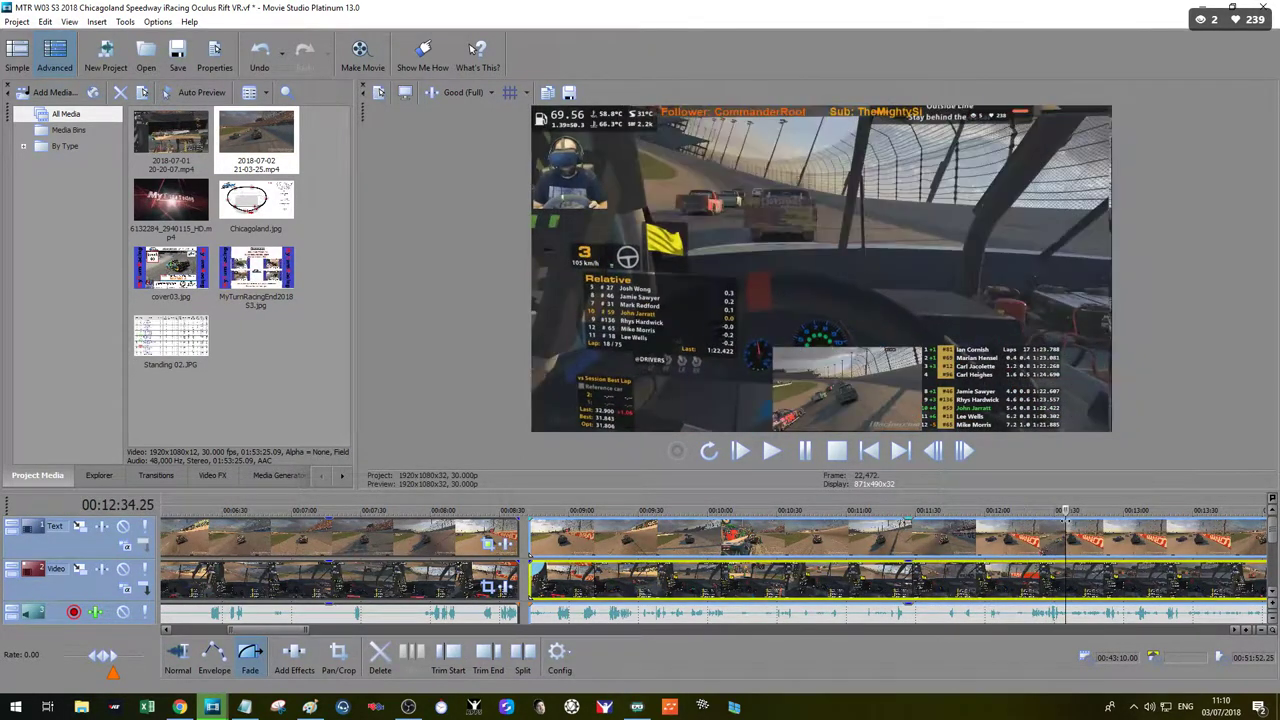
{"action": "scroll", "coordinate": [1036, 553], "scroll_direction": "down", "scroll_amount": 2}
{"action": "scroll", "coordinate": [1036, 553], "scroll_direction": "down", "scroll_amount": 1}
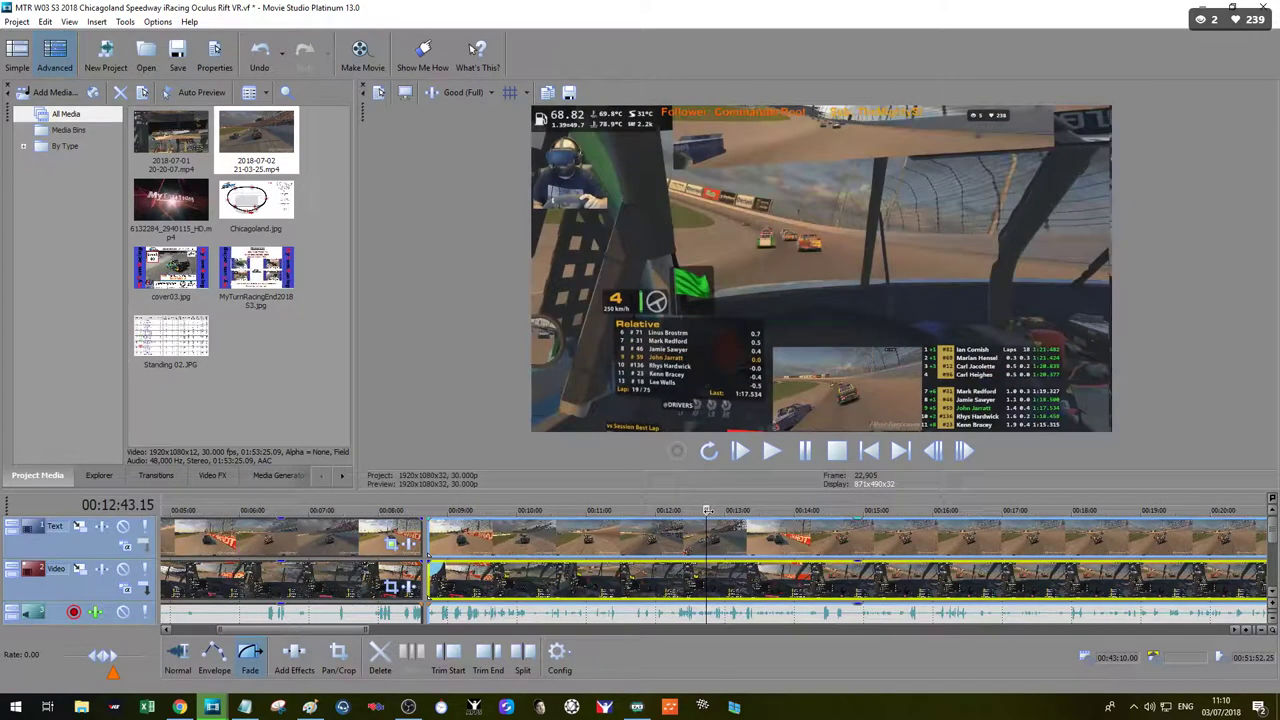
{"action": "left_click", "coordinate": [677, 527]}
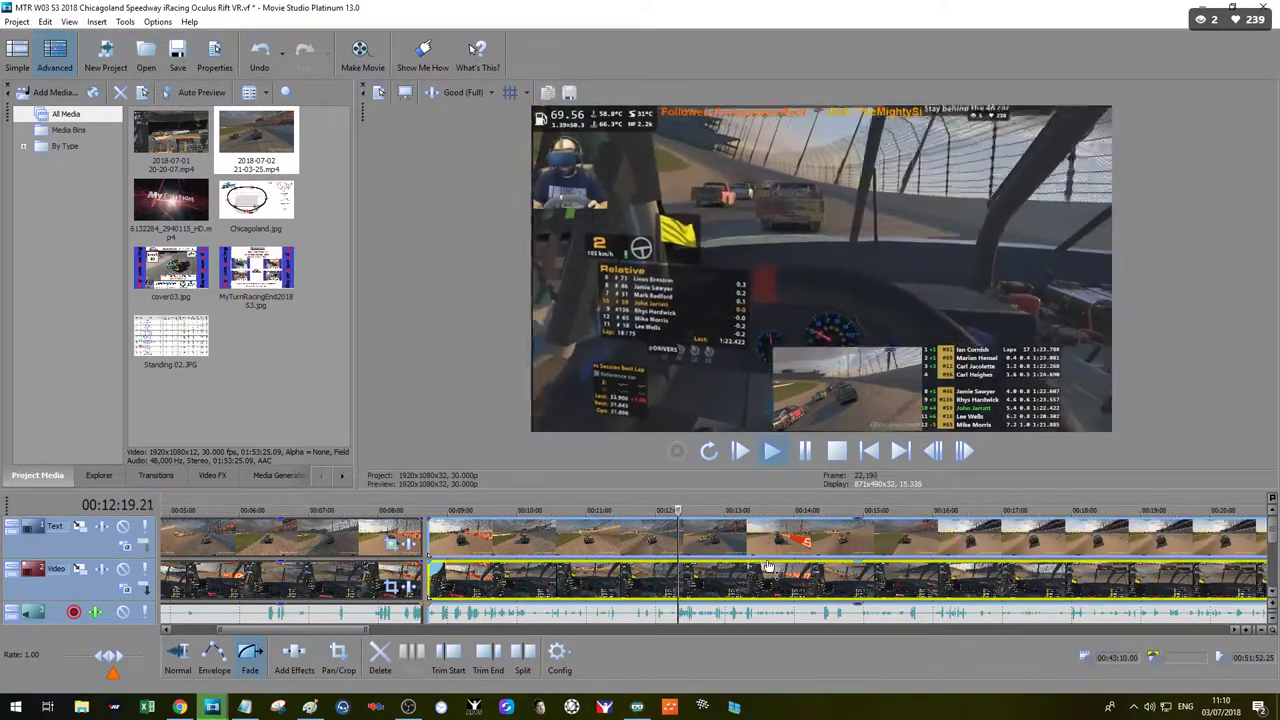
{"action": "scroll", "coordinate": [643, 593], "scroll_direction": "up", "scroll_amount": 5}
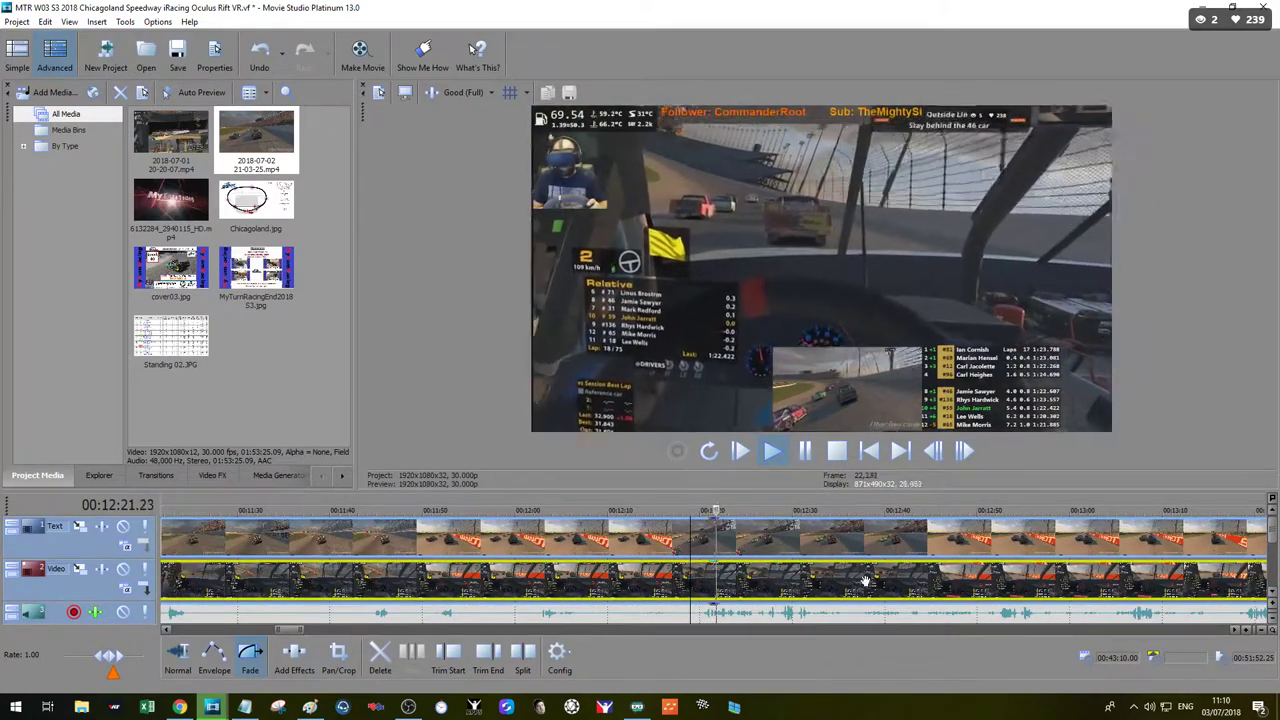
{"action": "key", "text": "space"}
{"action": "left_click", "coordinate": [456, 655]}
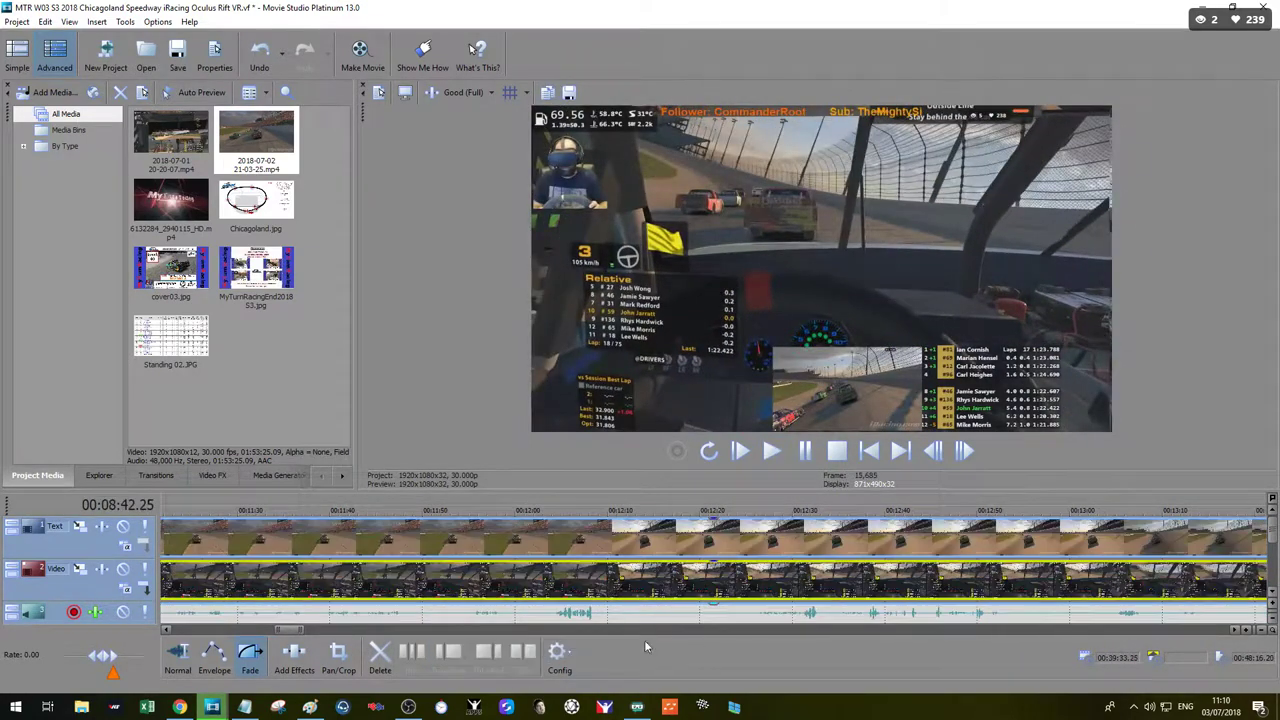
Step: Split the overlay, race video and audio at 00:12:33.26 under the second yellow flag and move the following part to start at 00:12:36.20
{"action": "scroll", "coordinate": [447, 593], "scroll_direction": "down", "scroll_amount": 3}
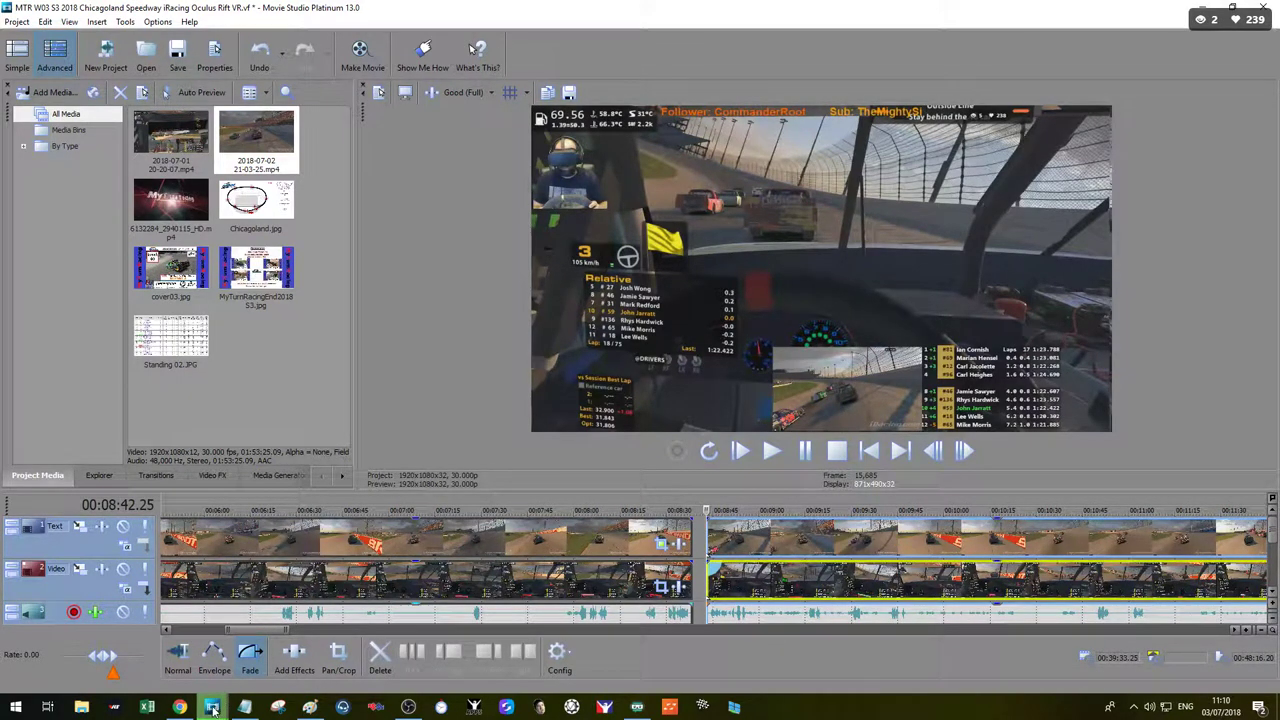
{"action": "mouse_move", "coordinate": [212, 708]}
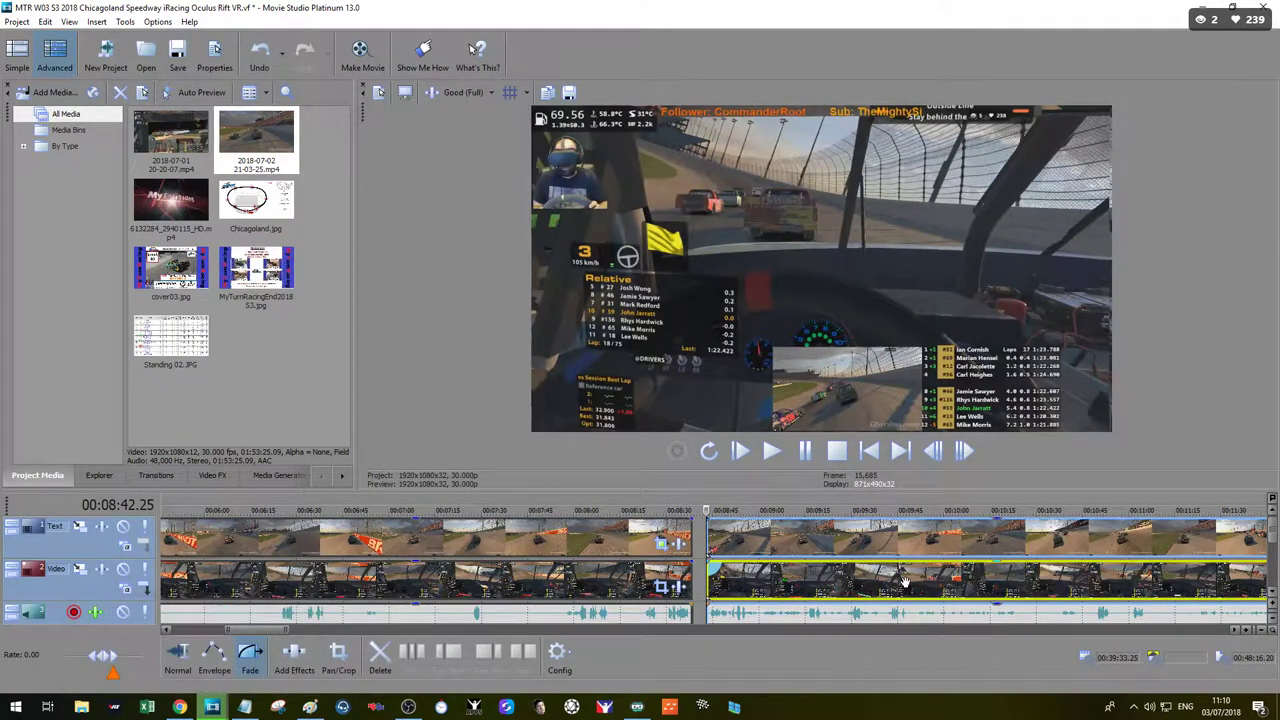
{"action": "left_click_drag", "start_coordinate": [907, 510], "coordinate": [800, 526]}
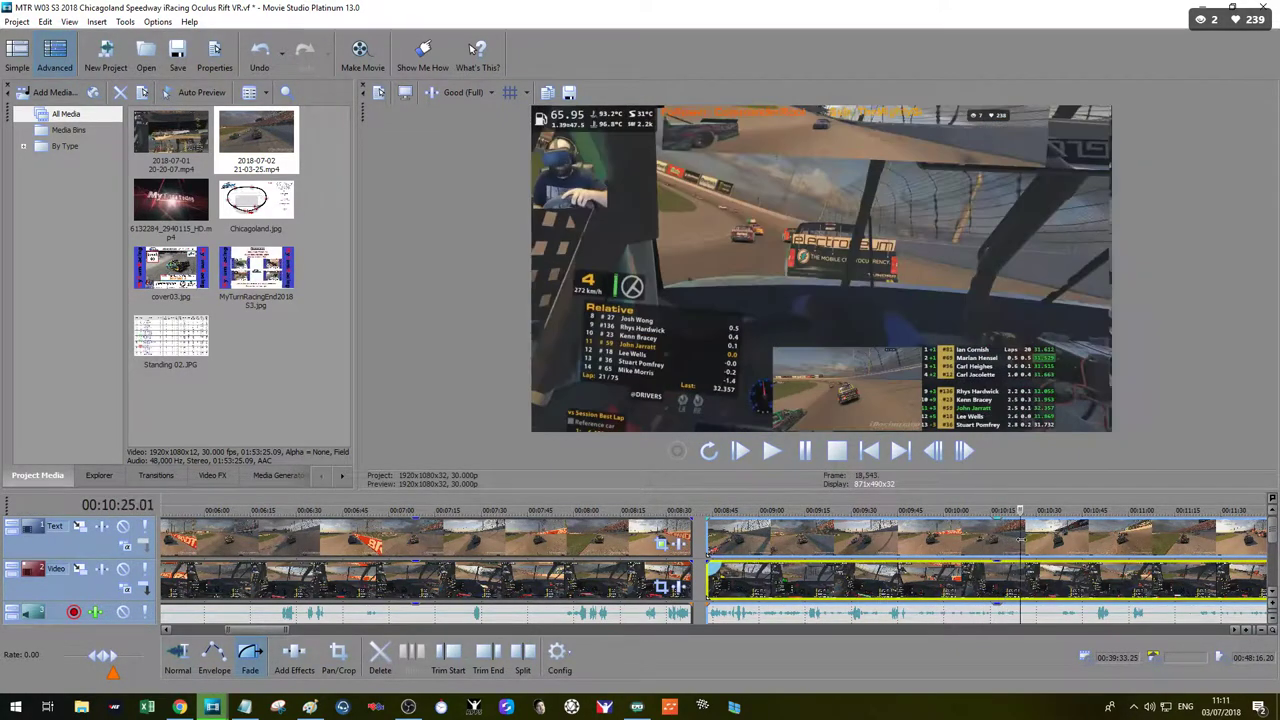
{"action": "scroll", "coordinate": [1112, 549], "scroll_direction": "down", "scroll_amount": 3}
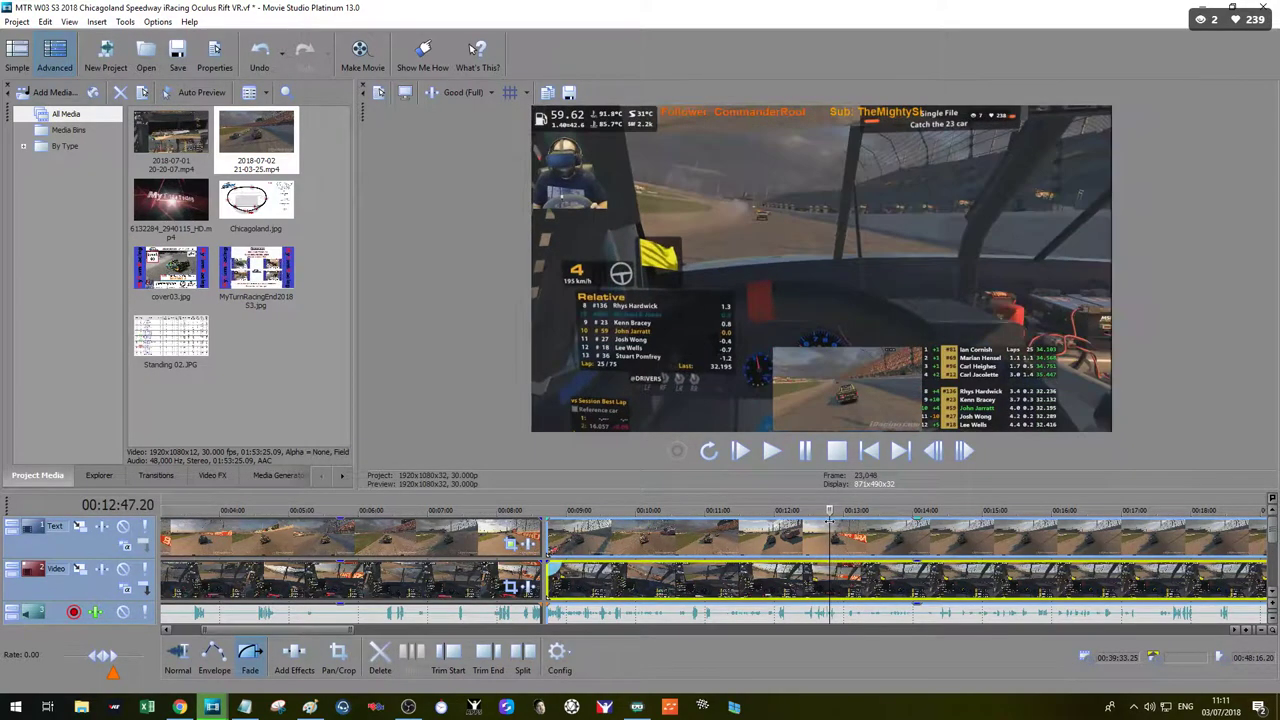
{"action": "left_click_drag", "start_coordinate": [829, 519], "coordinate": [802, 519]}
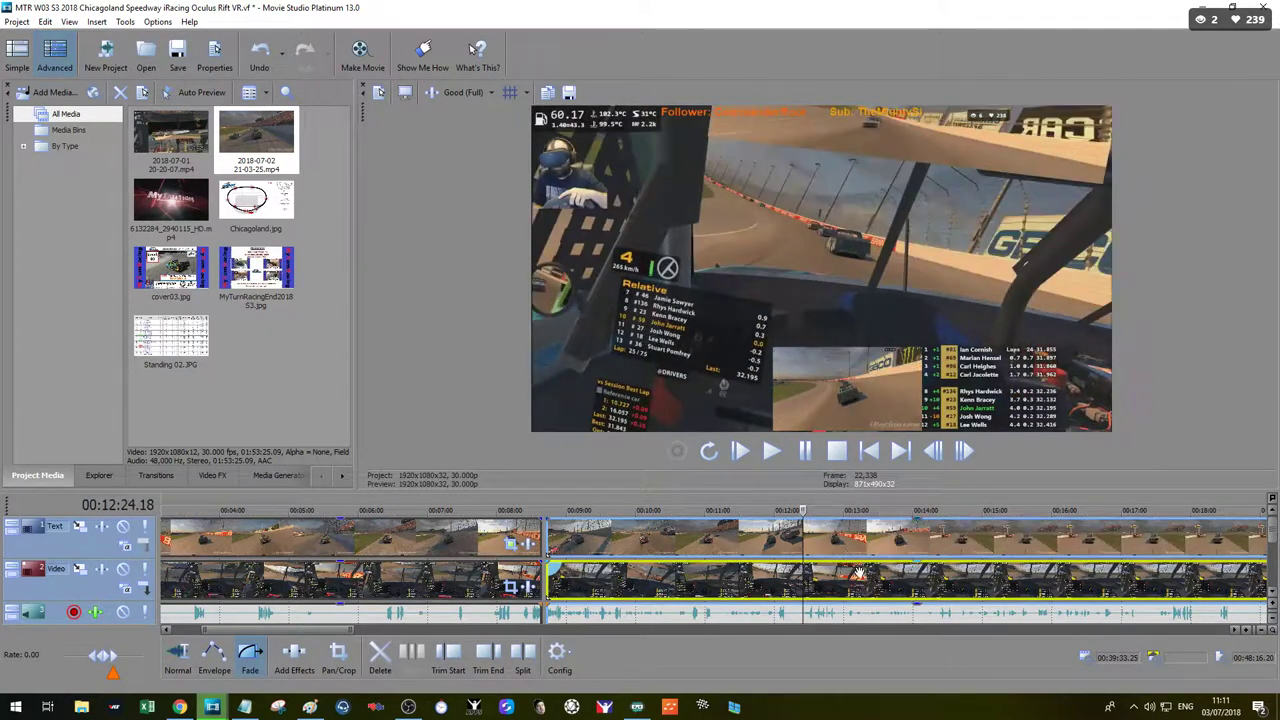
{"action": "scroll", "coordinate": [843, 568], "scroll_direction": "up", "scroll_amount": 4}
{"action": "key", "text": "space"}
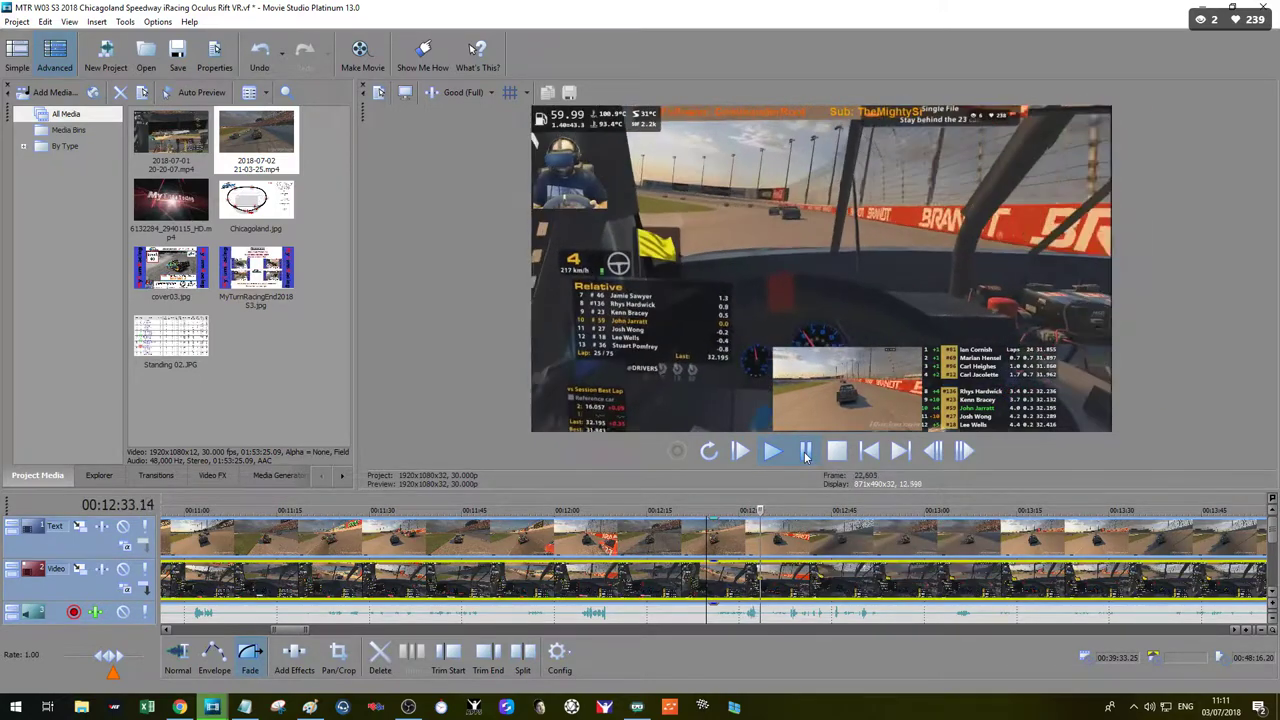
{"action": "left_click", "coordinate": [523, 652]}
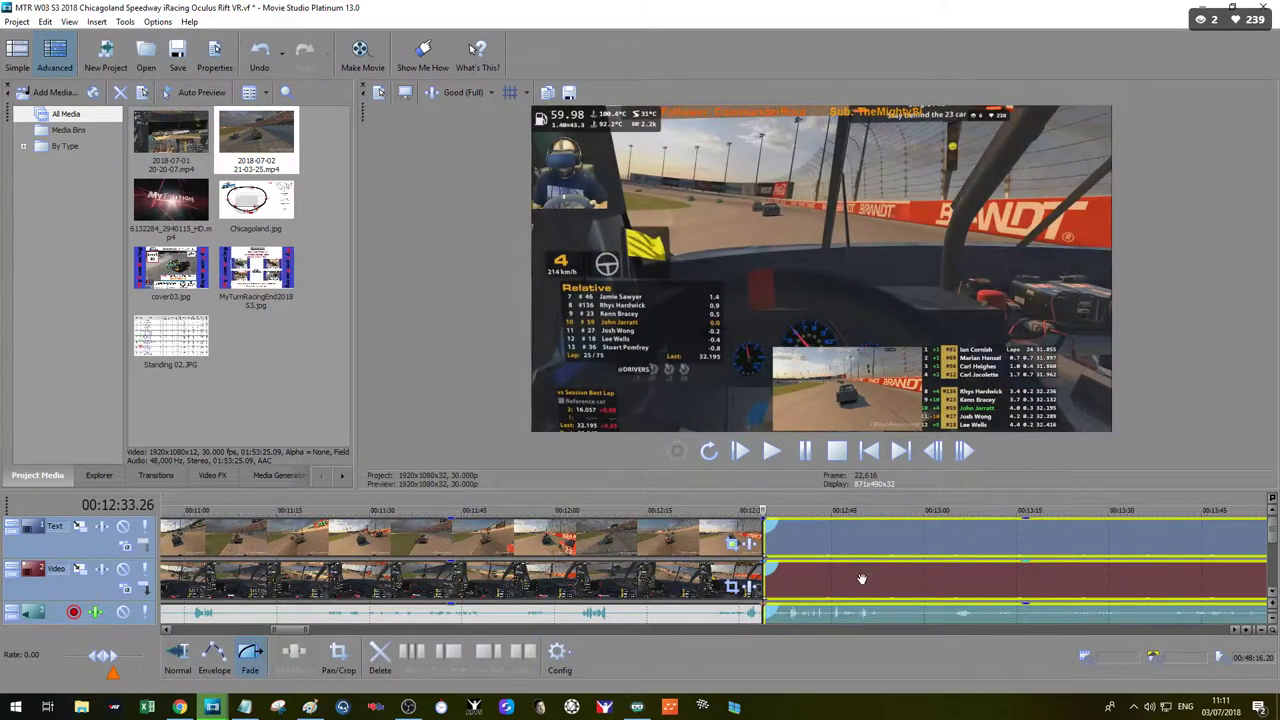
{"action": "left_click_drag", "start_coordinate": [873, 579], "coordinate": [906, 580]}
Step: Trim the start of the overlay, race video and audio after the second split to 00:17:47.12, removing the slow laps before the restart
{"action": "scroll", "coordinate": [950, 574], "scroll_direction": "down", "scroll_amount": 1}
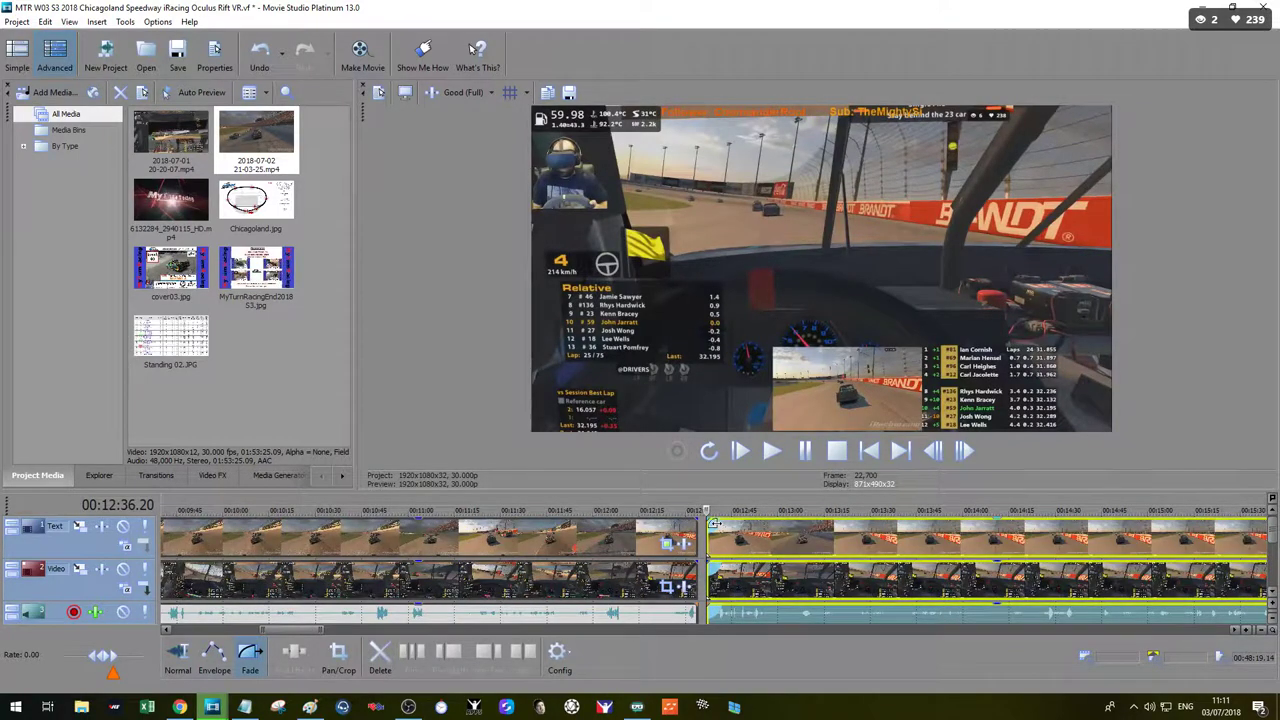
{"action": "left_click_drag", "start_coordinate": [707, 511], "coordinate": [871, 513]}
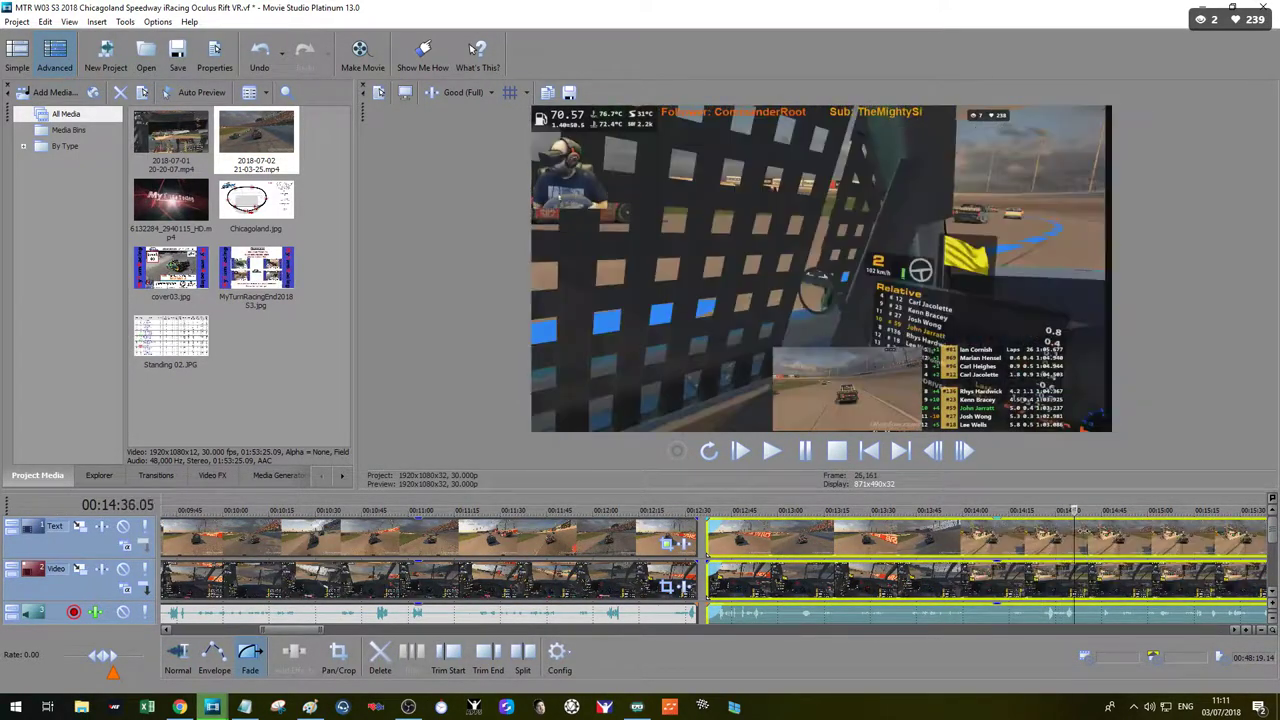
{"action": "left_click_drag", "start_coordinate": [1083, 530], "coordinate": [1093, 531]}
{"action": "scroll", "coordinate": [1093, 532], "scroll_direction": "down", "scroll_amount": 2}
{"action": "left_click_drag", "start_coordinate": [707, 511], "coordinate": [732, 509]}
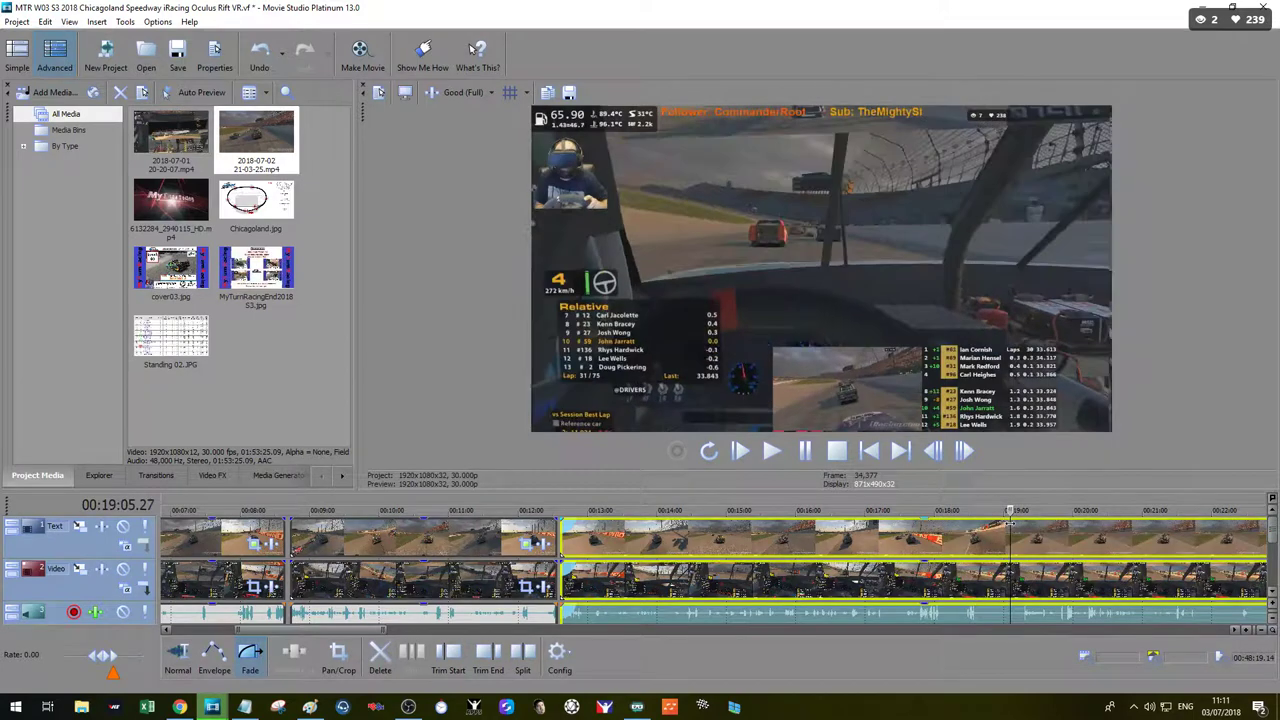
{"action": "left_click_drag", "start_coordinate": [1010, 523], "coordinate": [906, 533]}
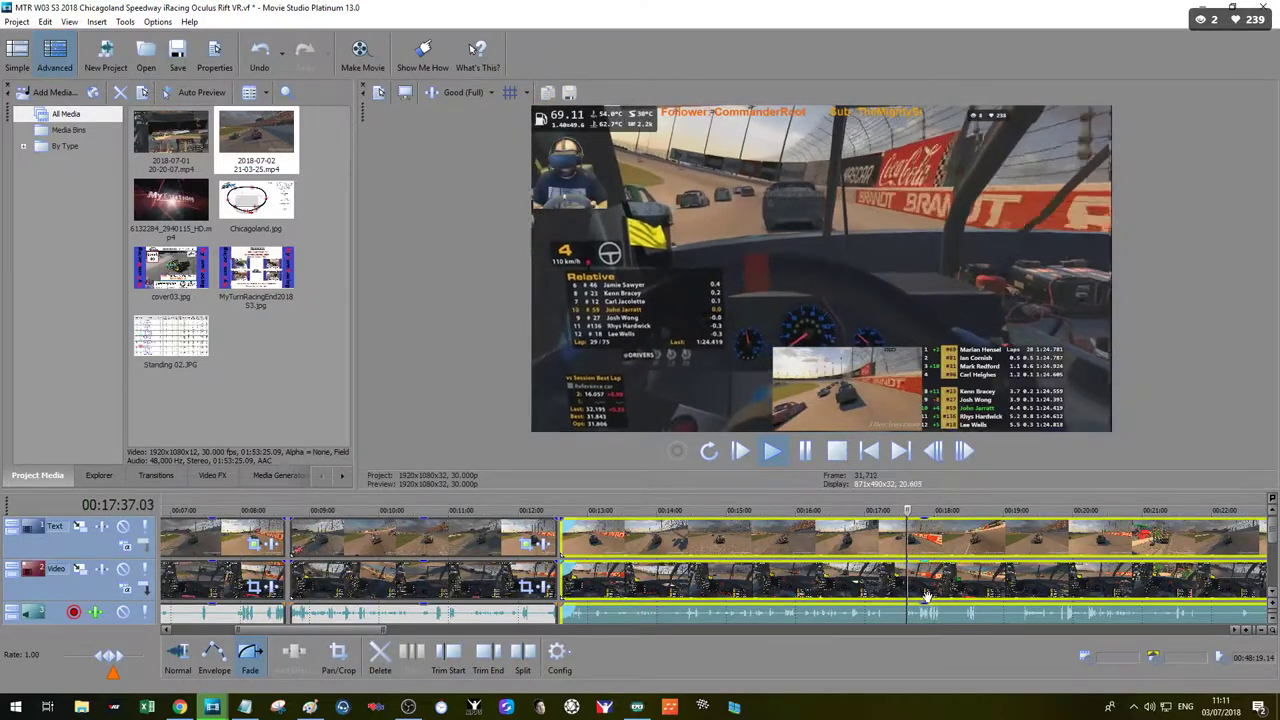
{"action": "scroll", "coordinate": [725, 577], "scroll_direction": "up", "scroll_amount": 4}
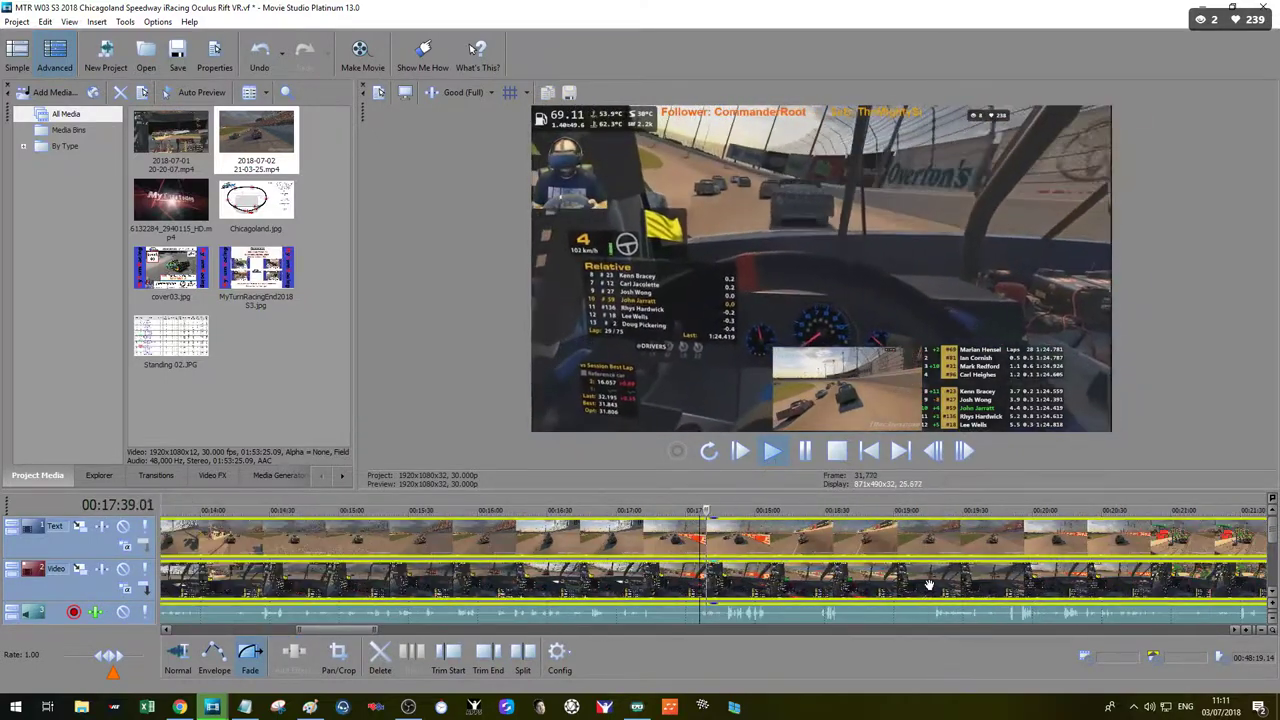
{"action": "left_click", "coordinate": [725, 577]}
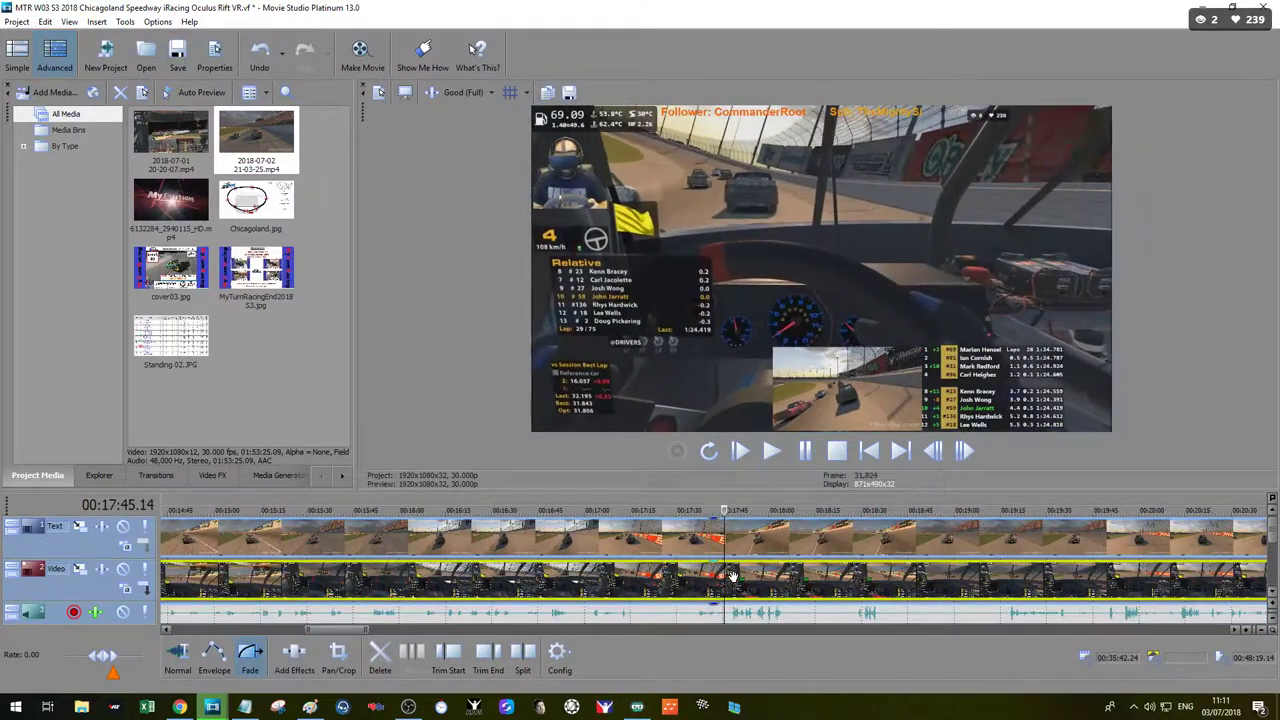
{"action": "scroll", "coordinate": [760, 580], "scroll_direction": "up", "scroll_amount": 2}
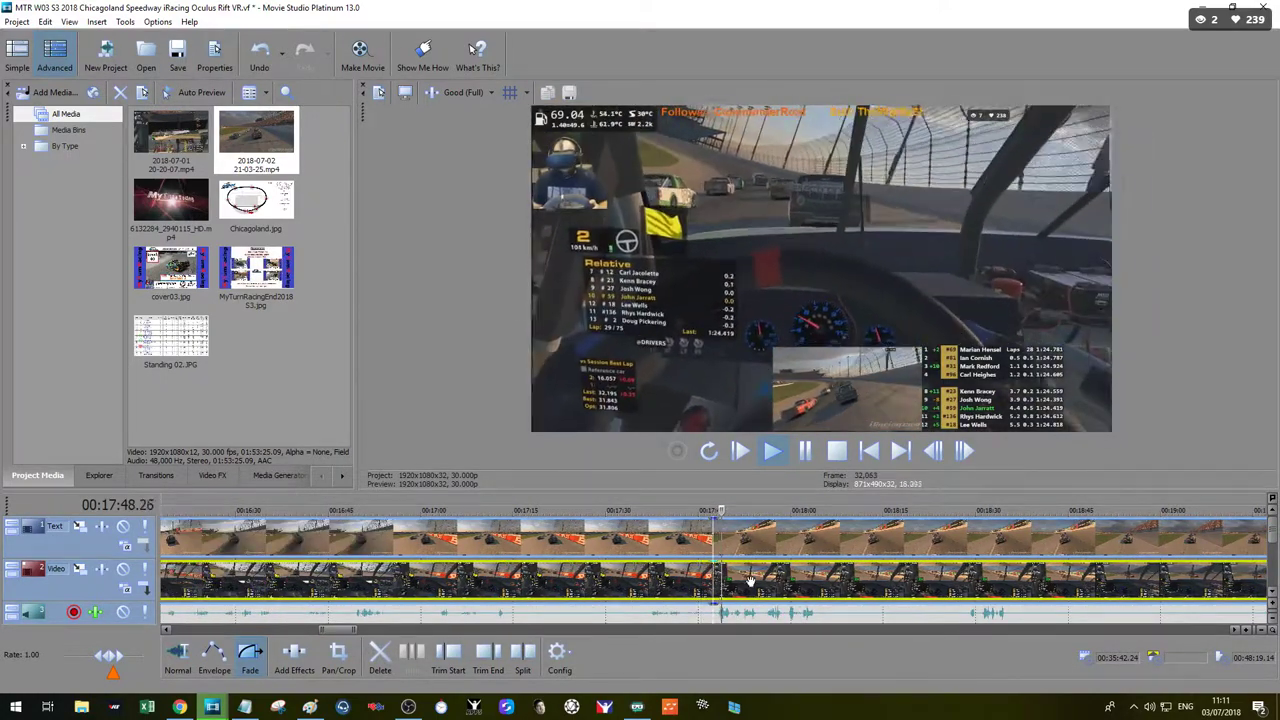
{"action": "key", "text": "space"}
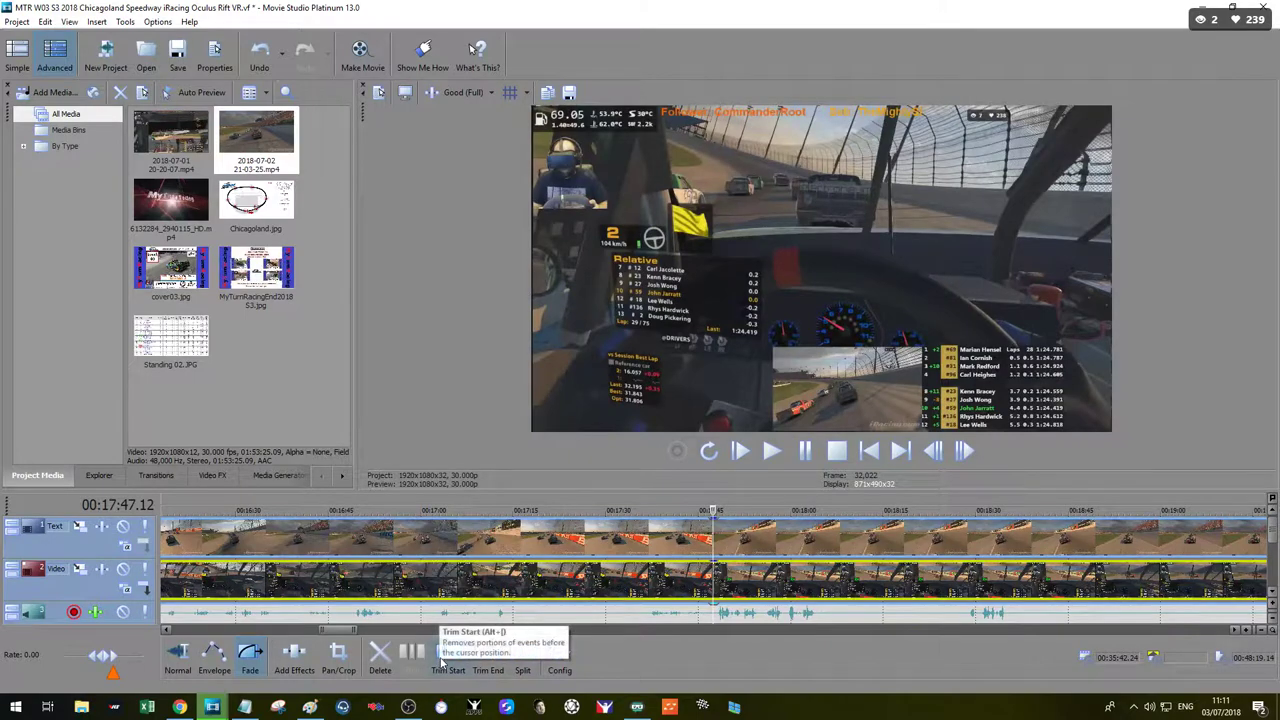
{"action": "left_click", "coordinate": [447, 660]}
Step: Scrub through and play the race footage after the second gap to locate where the next yellow flag comes out
{"action": "scroll", "coordinate": [843, 589], "scroll_direction": "down", "scroll_amount": 4}
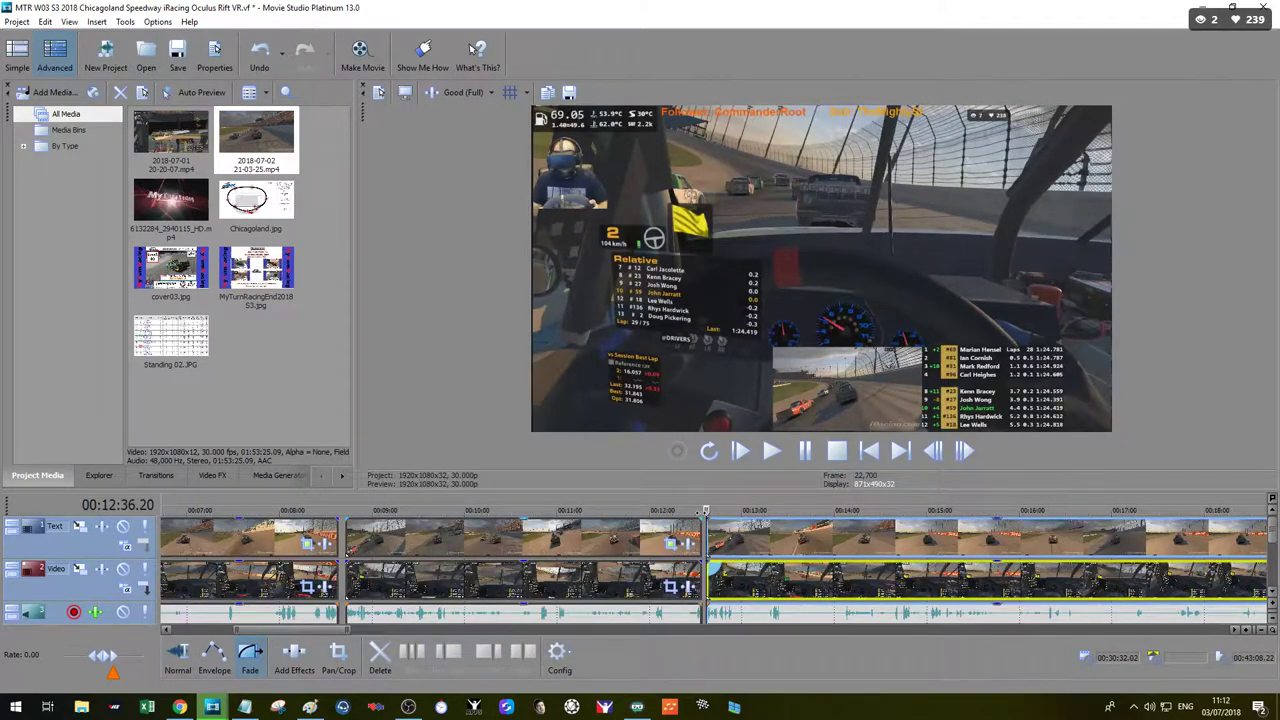
{"action": "left_click", "coordinate": [1062, 535]}
{"action": "left_click", "coordinate": [1099, 566]}
{"action": "scroll", "coordinate": [1063, 568], "scroll_direction": "down", "scroll_amount": 4}
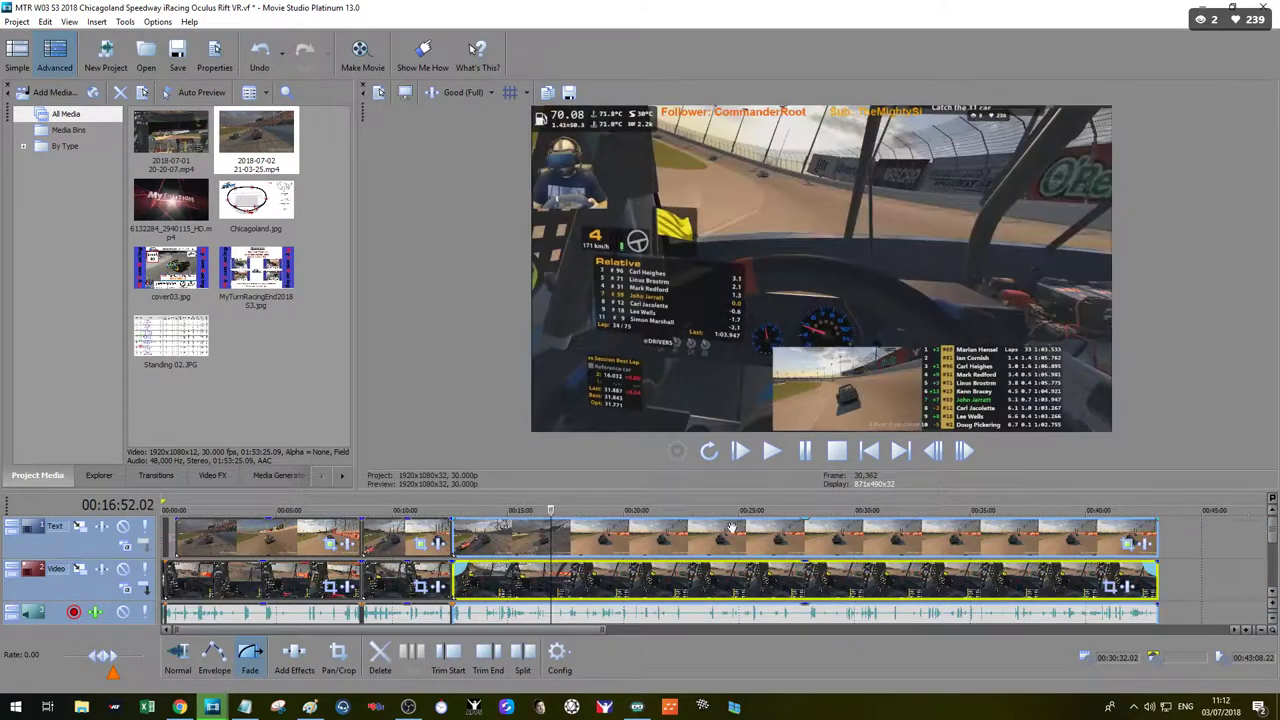
{"action": "left_click_drag", "start_coordinate": [618, 511], "coordinate": [510, 543]}
{"action": "scroll", "coordinate": [690, 600], "scroll_direction": "up", "scroll_amount": 5}
{"action": "key", "text": "space"}
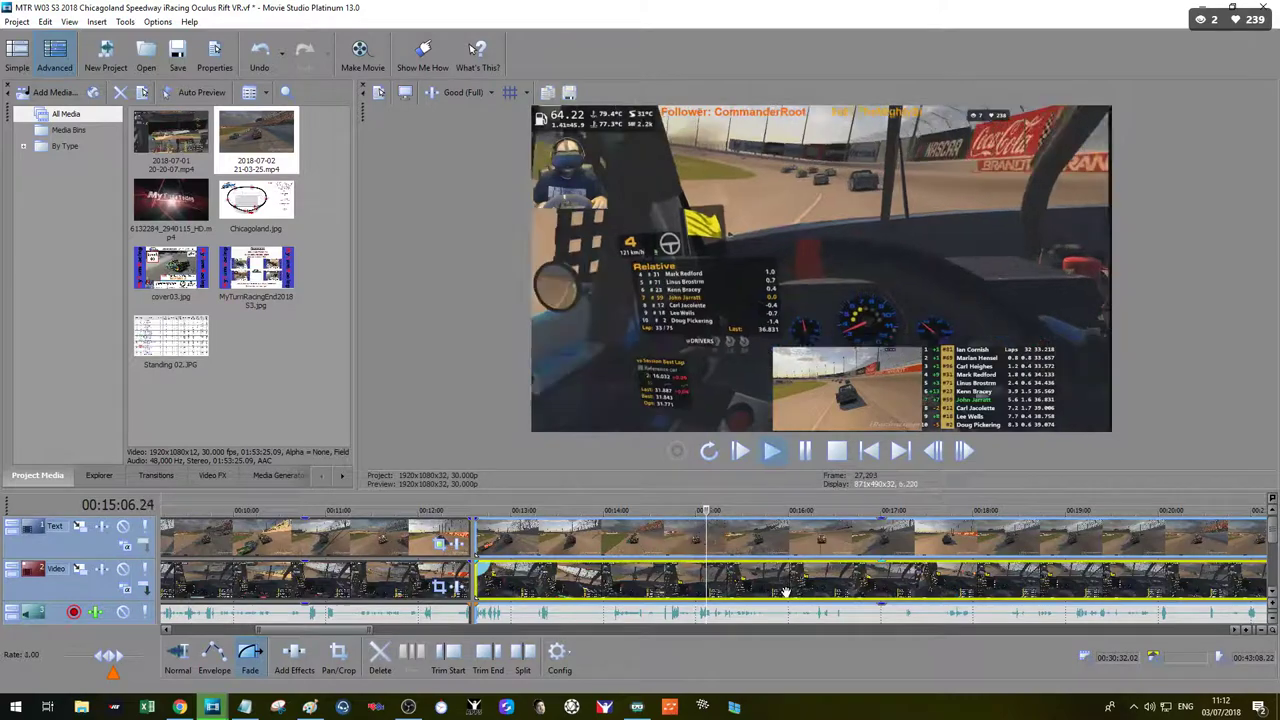
{"action": "key", "text": "space"}
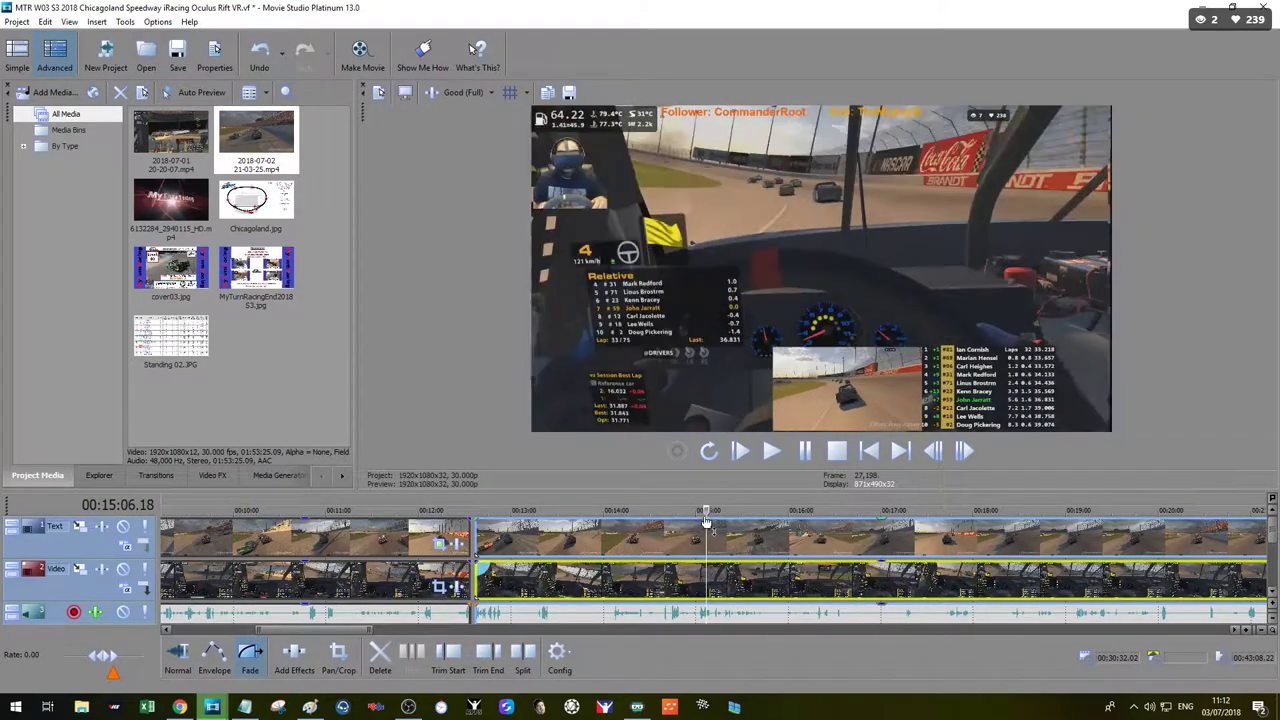
{"action": "left_click_drag", "start_coordinate": [706, 521], "coordinate": [538, 545]}
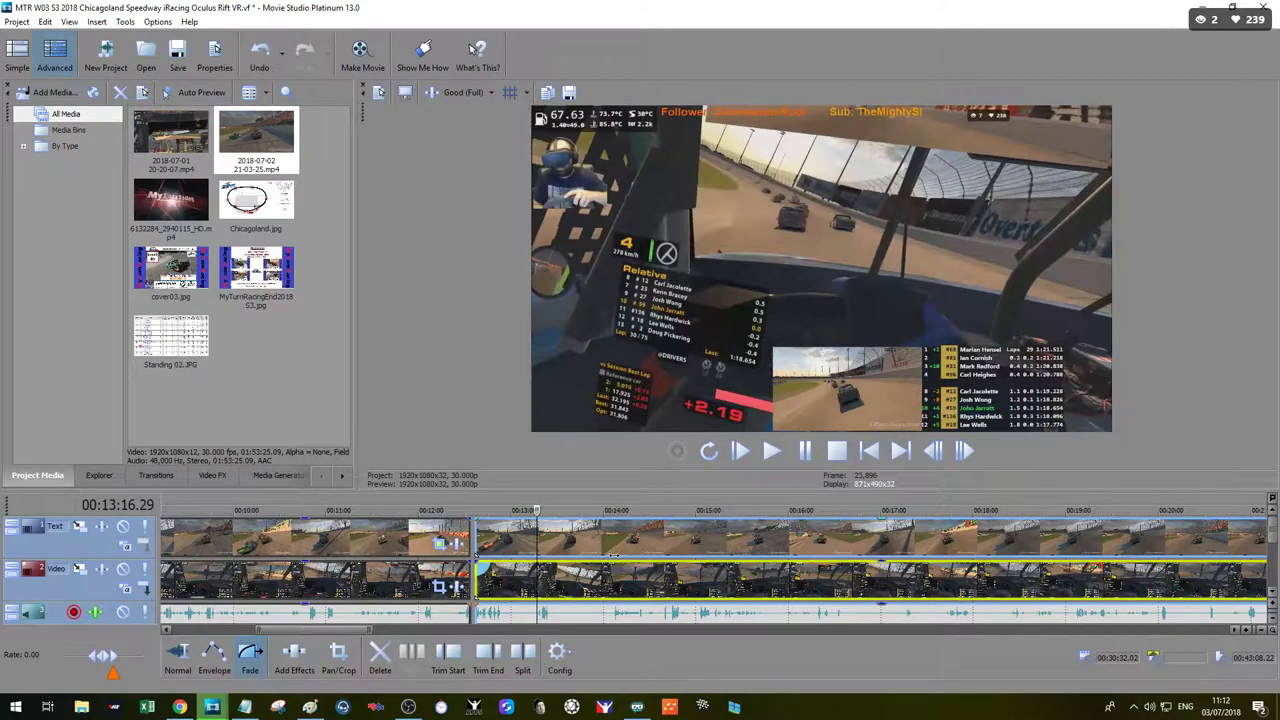
{"action": "key", "text": "space"}
{"action": "key", "text": "space"}
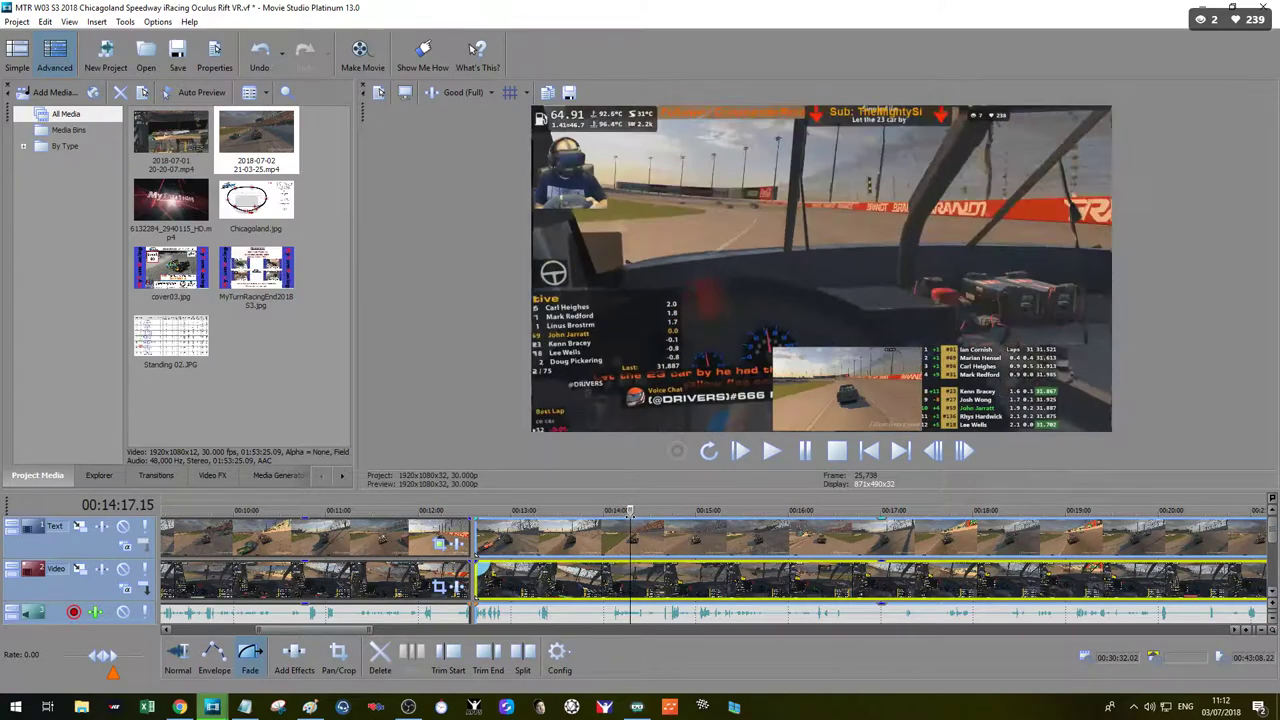
Step: Split the overlay, race video and audio at 00:14:25.27 under the third yellow flag and move the following part to start at 00:14:28.28
{"action": "scroll", "coordinate": [630, 521], "scroll_direction": "up", "scroll_amount": 5}
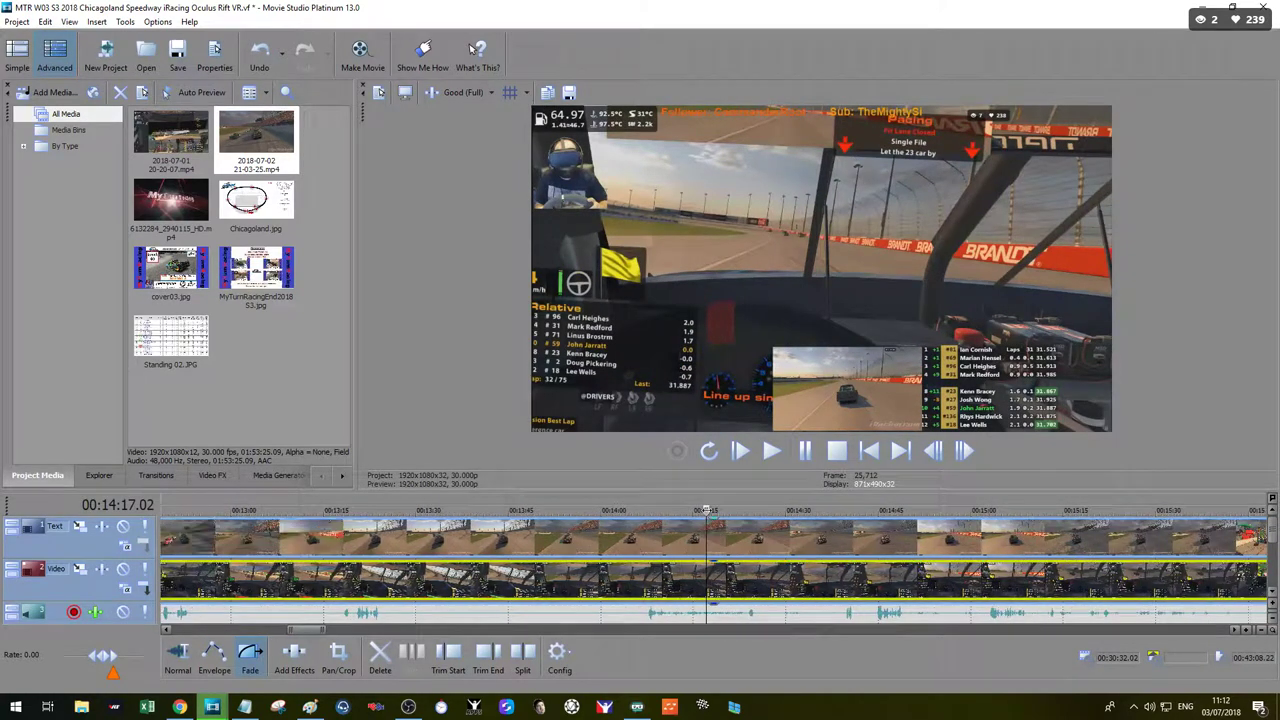
{"action": "left_click_drag", "start_coordinate": [683, 510], "coordinate": [646, 511]}
{"action": "key", "text": "space"}
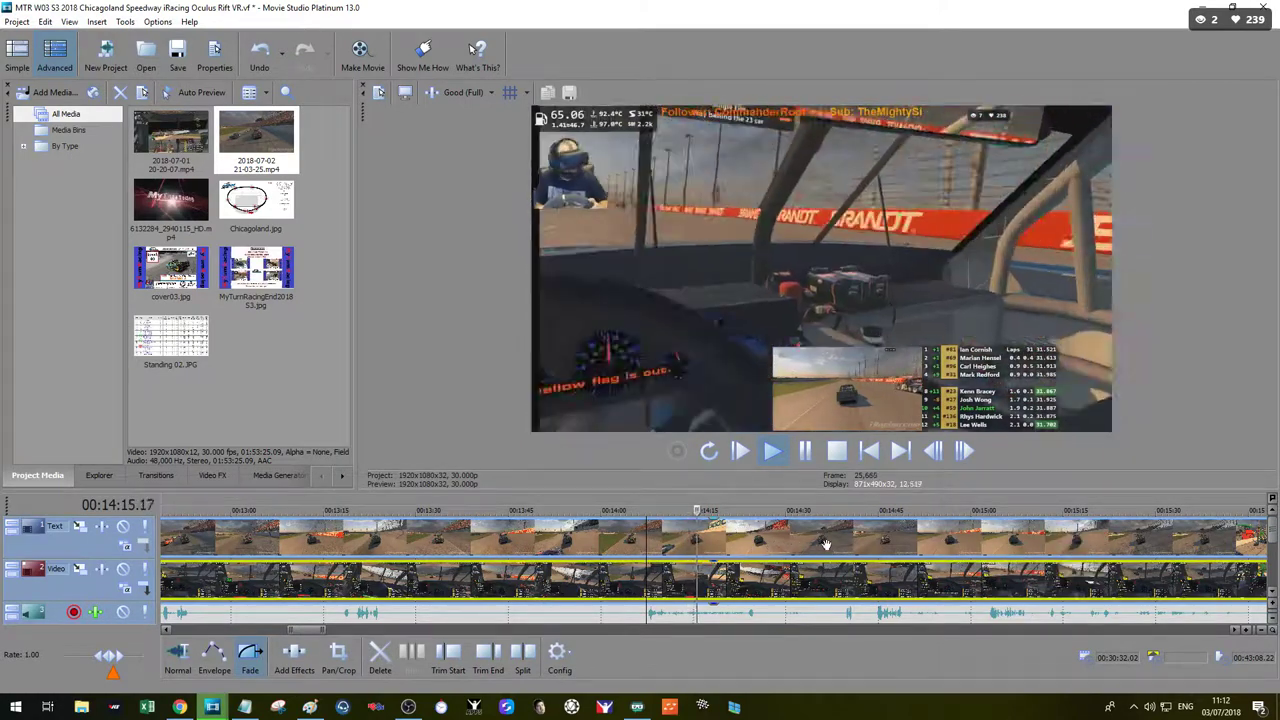
{"action": "scroll", "coordinate": [790, 567], "scroll_direction": "up", "scroll_amount": 2}
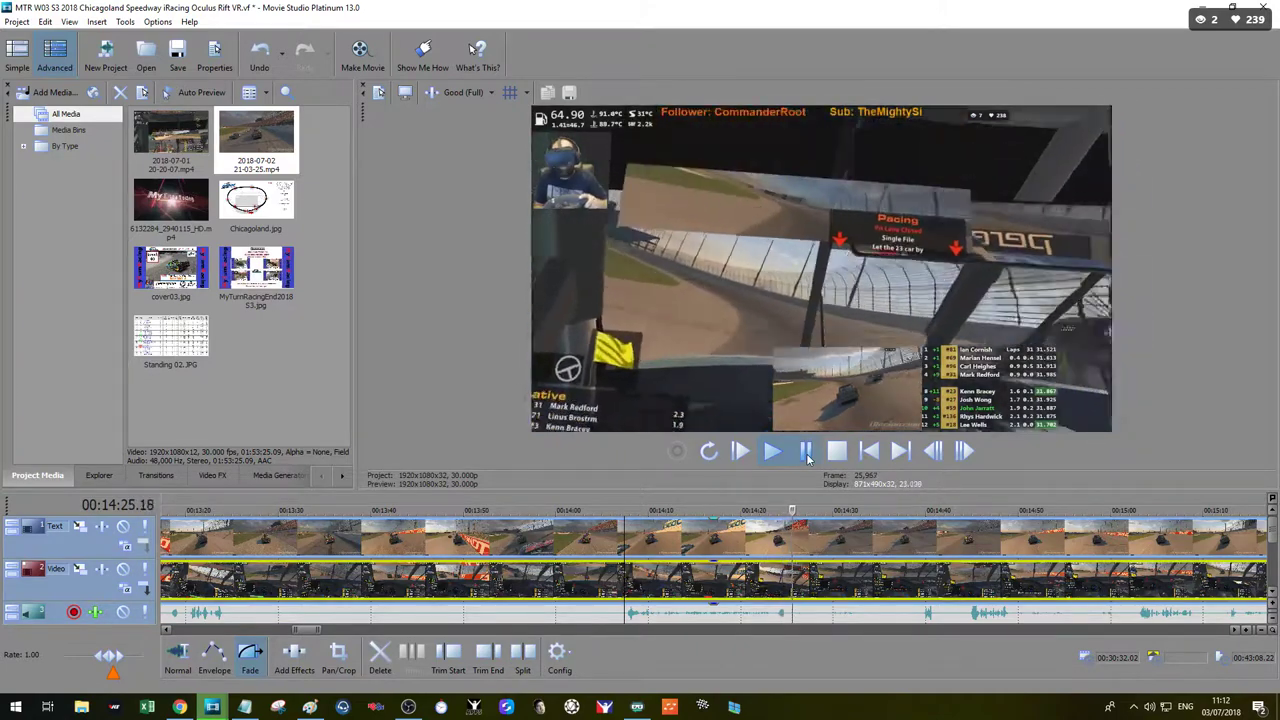
{"action": "left_click", "coordinate": [806, 452]}
{"action": "left_click", "coordinate": [523, 661]}
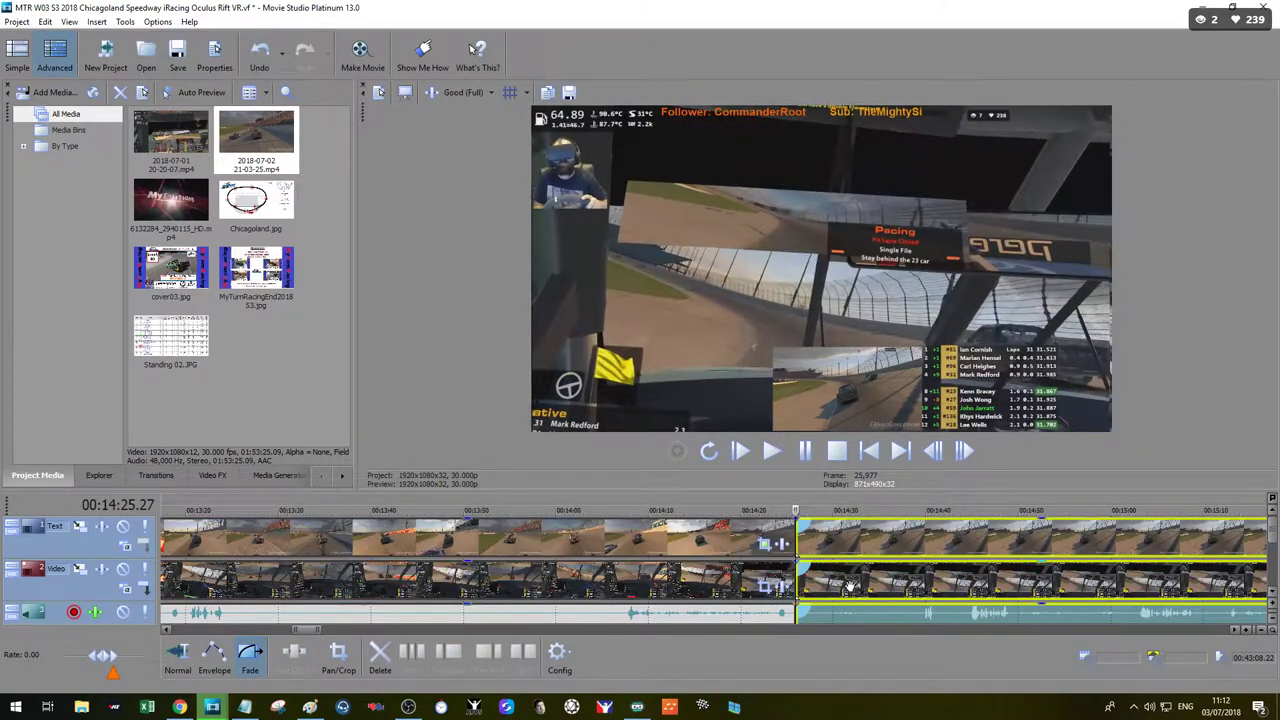
{"action": "left_click_drag", "start_coordinate": [851, 585], "coordinate": [878, 585]}
Step: Trim the start of the overlay, race video and audio after the third split to about 00:19:09, removing the slow laps before the restart
{"action": "scroll", "coordinate": [949, 570], "scroll_direction": "down", "scroll_amount": 3}
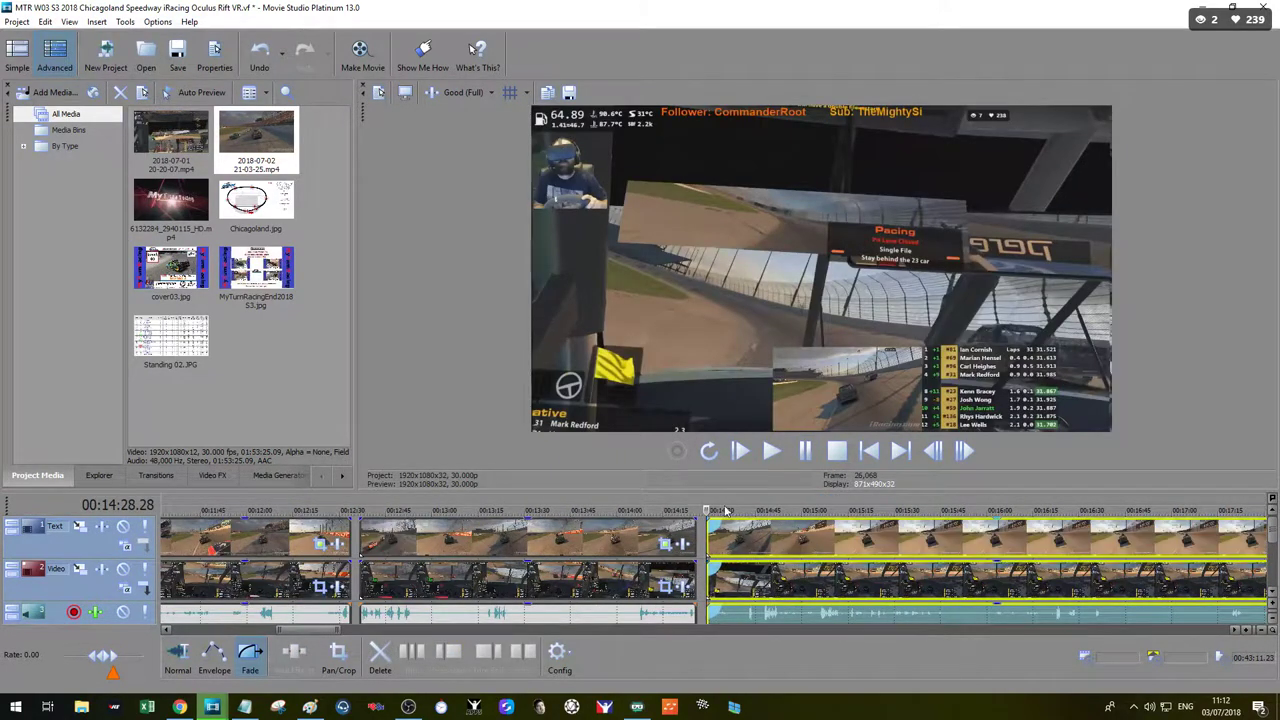
{"action": "left_click", "coordinate": [873, 565]}
{"action": "left_click", "coordinate": [1000, 549]}
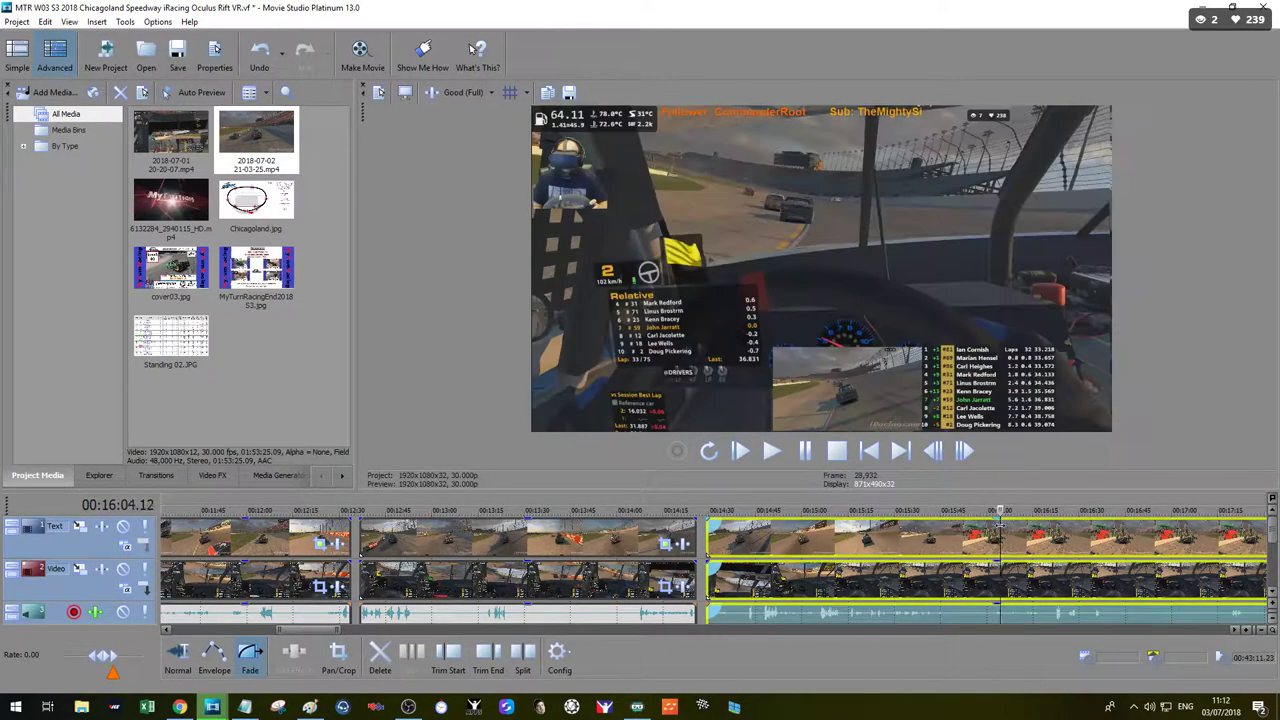
{"action": "left_click", "coordinate": [1040, 549]}
{"action": "scroll", "coordinate": [1040, 549], "scroll_direction": "down", "scroll_amount": 3}
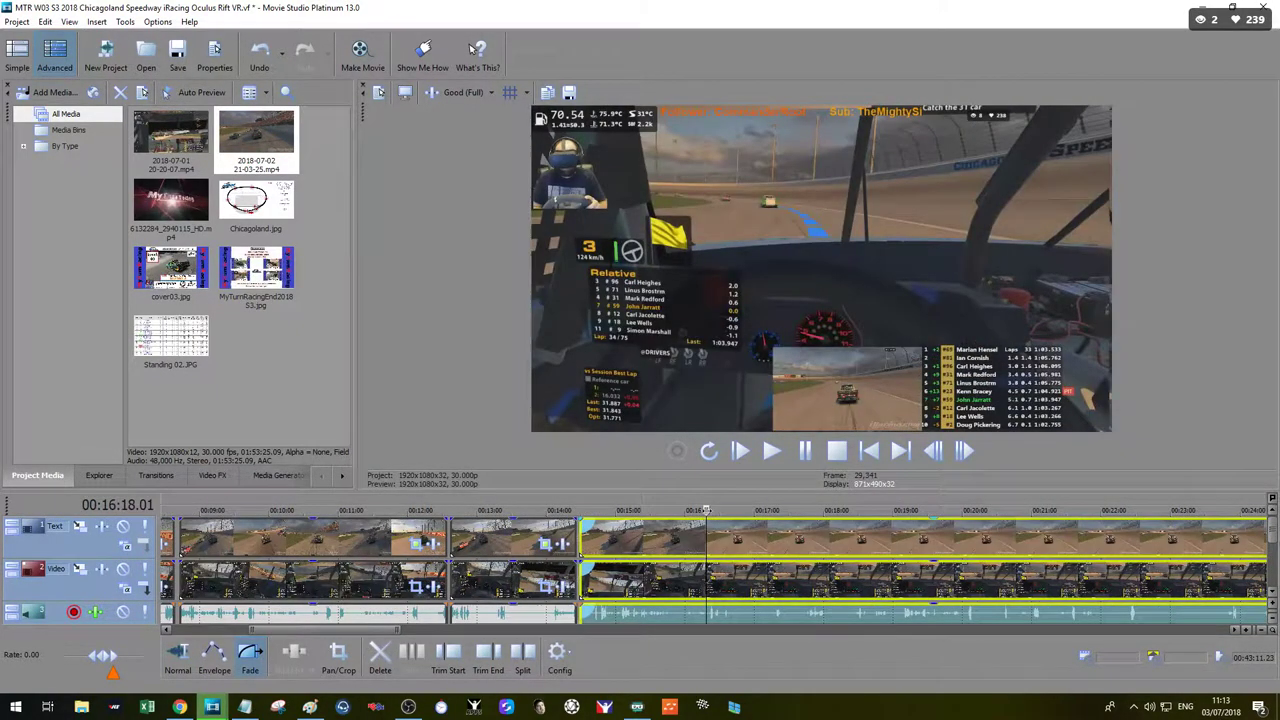
{"action": "left_click_drag", "start_coordinate": [706, 510], "coordinate": [902, 614]}
{"action": "key", "text": "space"}
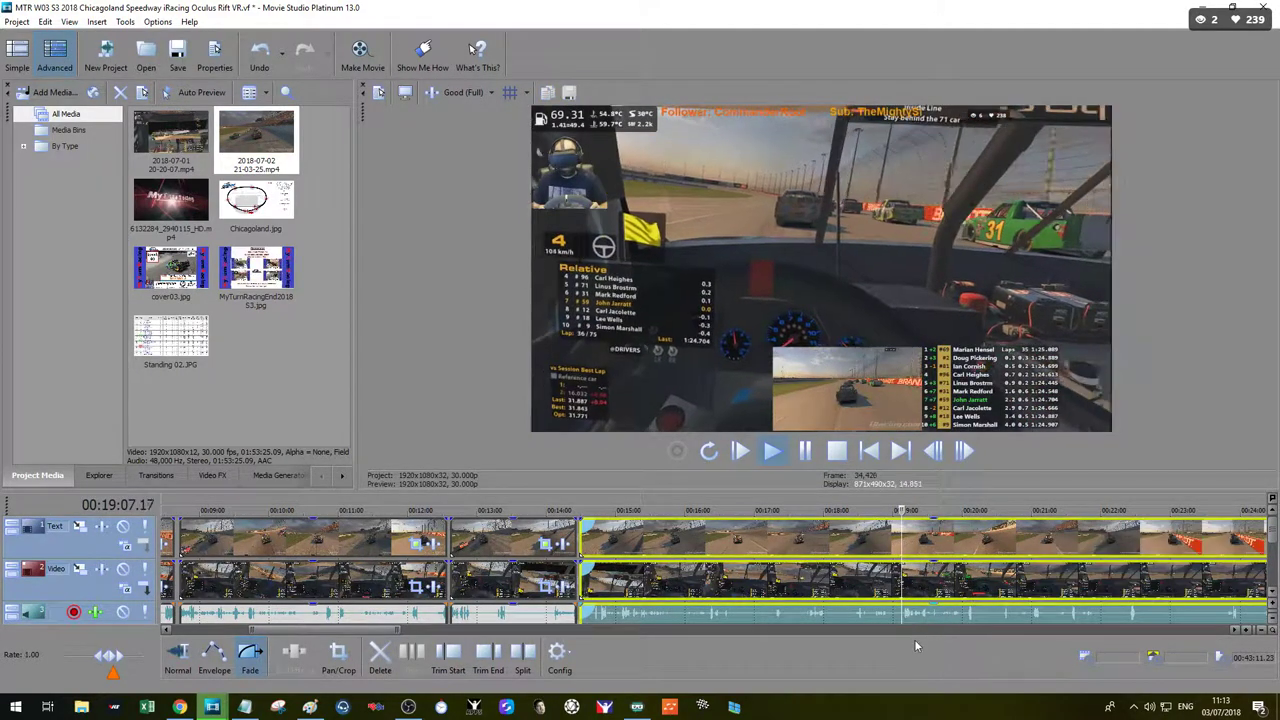
{"action": "scroll", "coordinate": [914, 634], "scroll_direction": "up", "scroll_amount": 1}
{"action": "scroll", "coordinate": [703, 610], "scroll_direction": "up", "scroll_amount": 3}
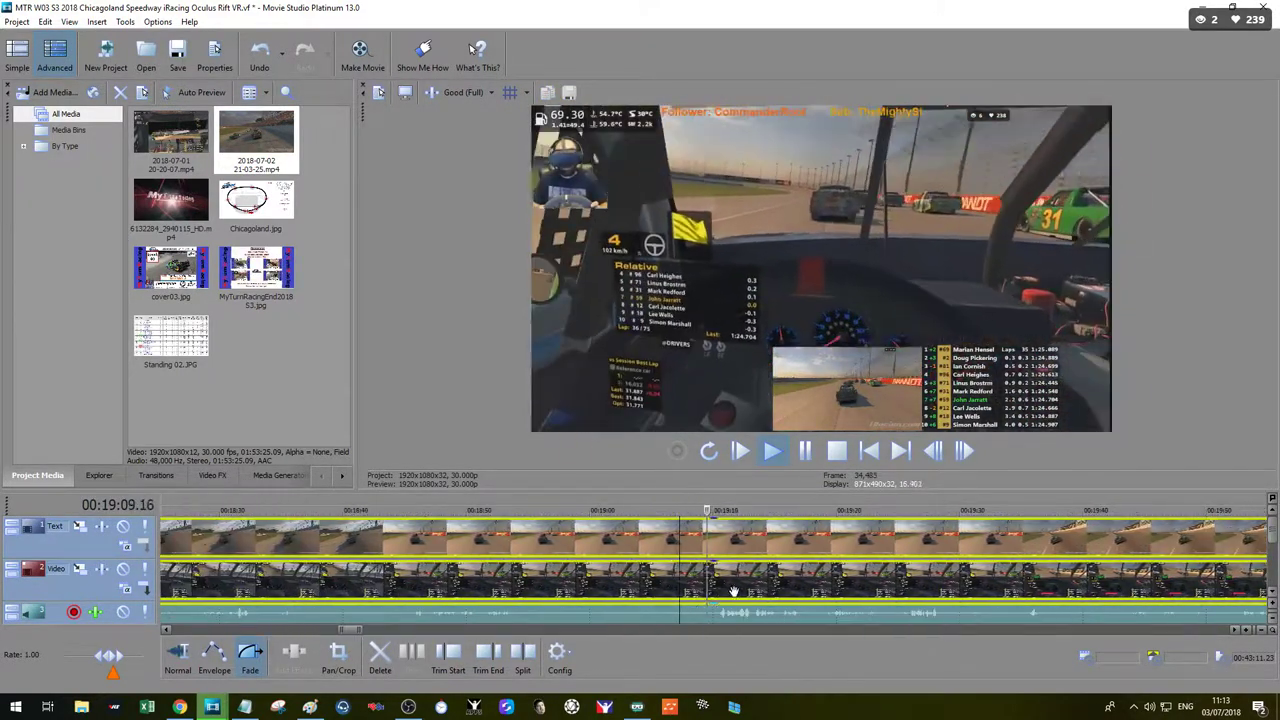
{"action": "left_click", "coordinate": [704, 581]}
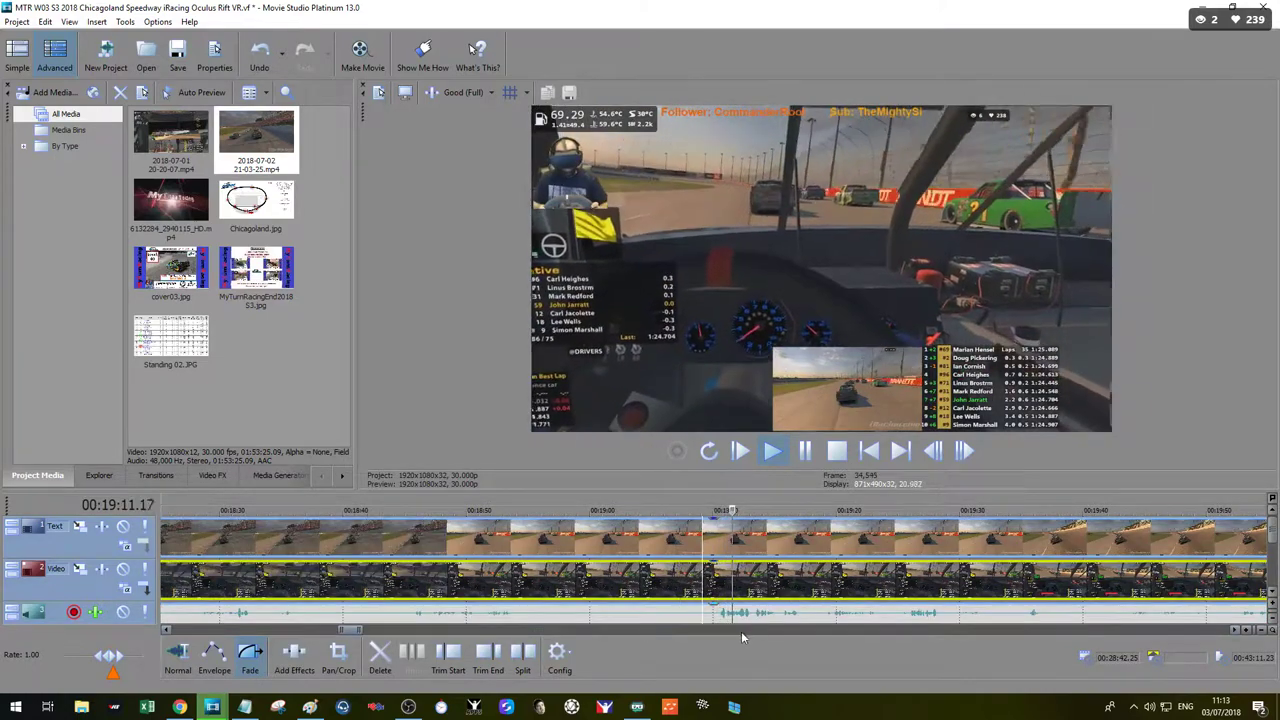
{"action": "left_click", "coordinate": [448, 657]}
{"action": "scroll", "coordinate": [680, 586], "scroll_direction": "down", "scroll_amount": 2}
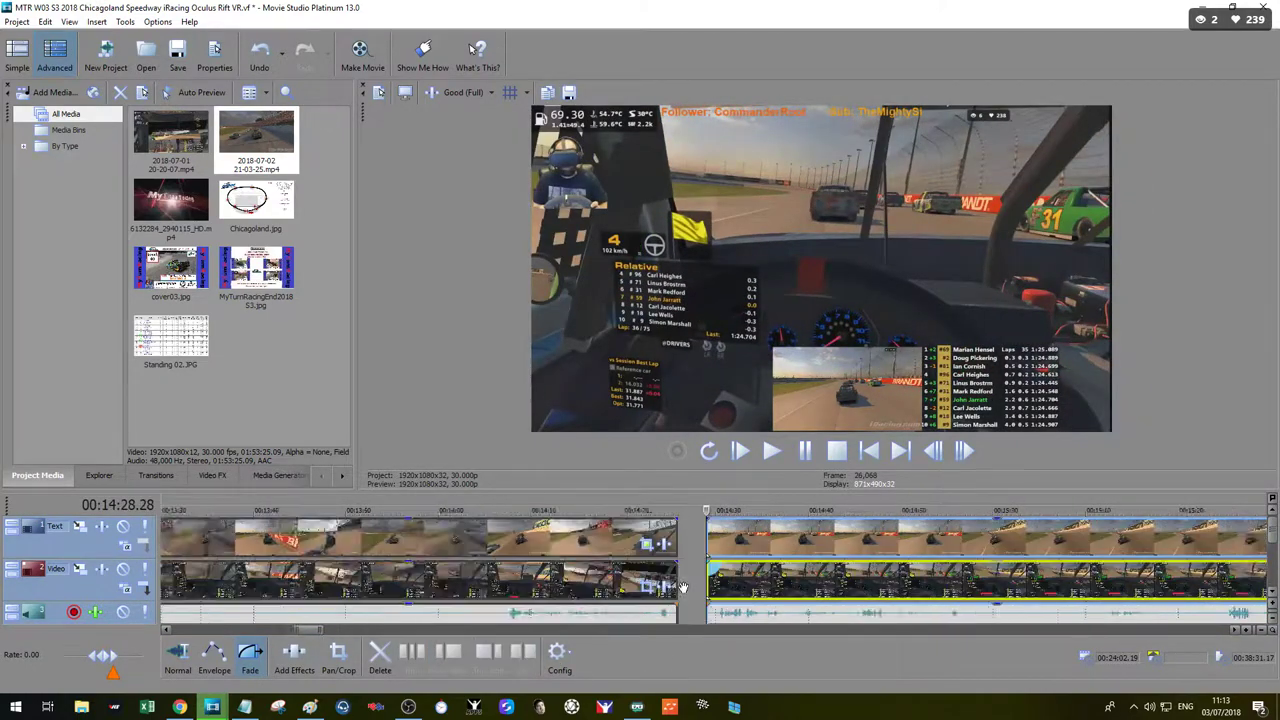
Step: Trim the end of the overlay, race video and audio to 00:36:55.24, shortly after the checkered flag
{"action": "scroll", "coordinate": [887, 588], "scroll_direction": "down", "scroll_amount": 3}
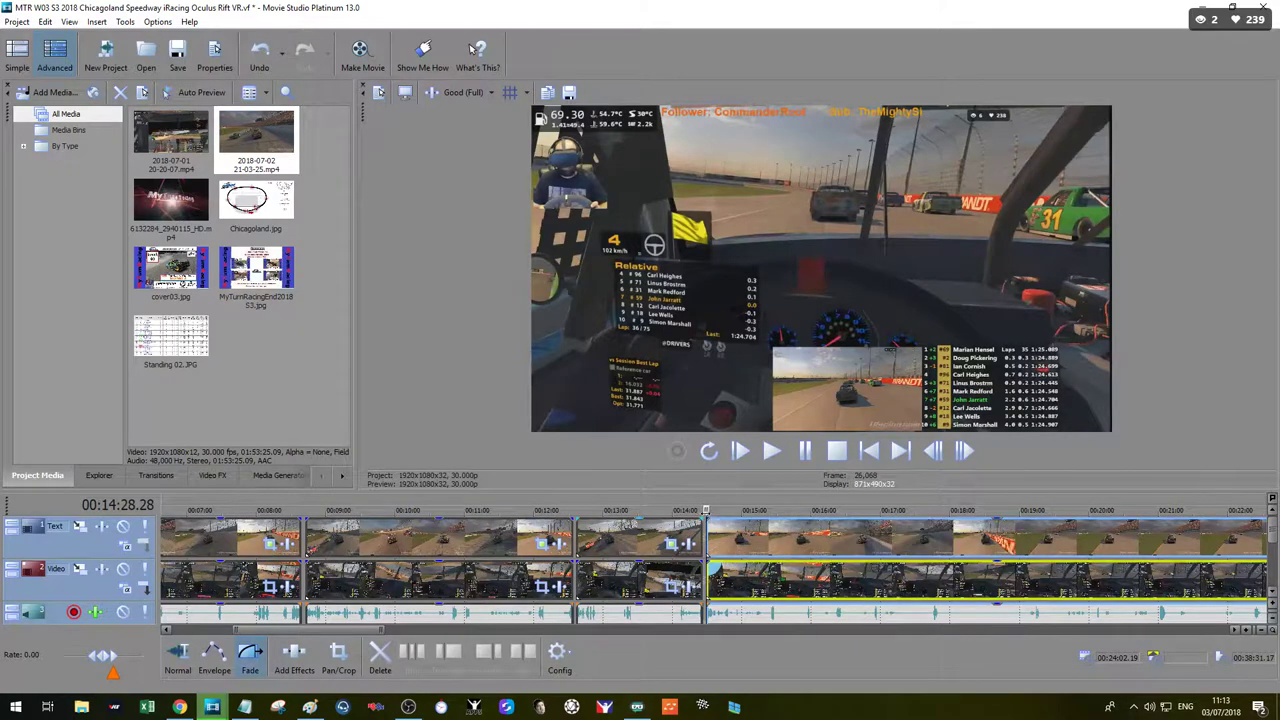
{"action": "left_click", "coordinate": [786, 510]}
{"action": "key", "text": "Down"}
{"action": "key", "text": "Down"}
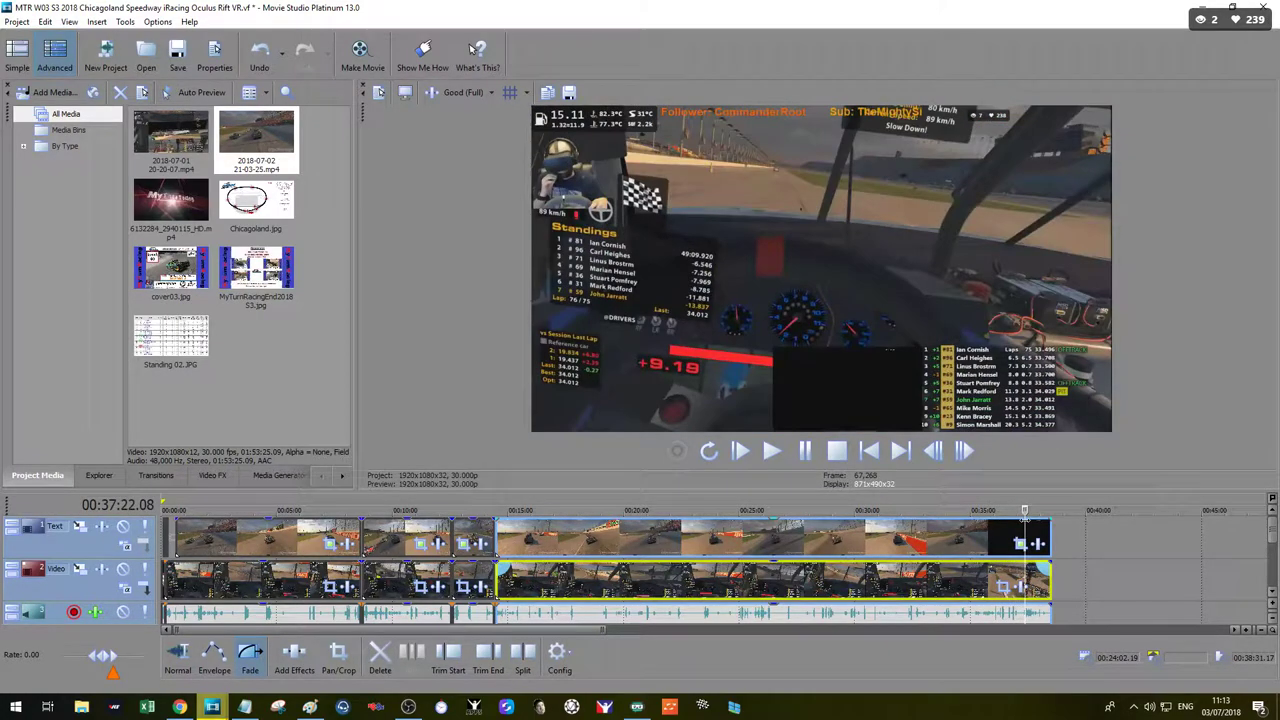
{"action": "left_click_drag", "start_coordinate": [1023, 518], "coordinate": [1011, 518]}
{"action": "key", "text": "space"}
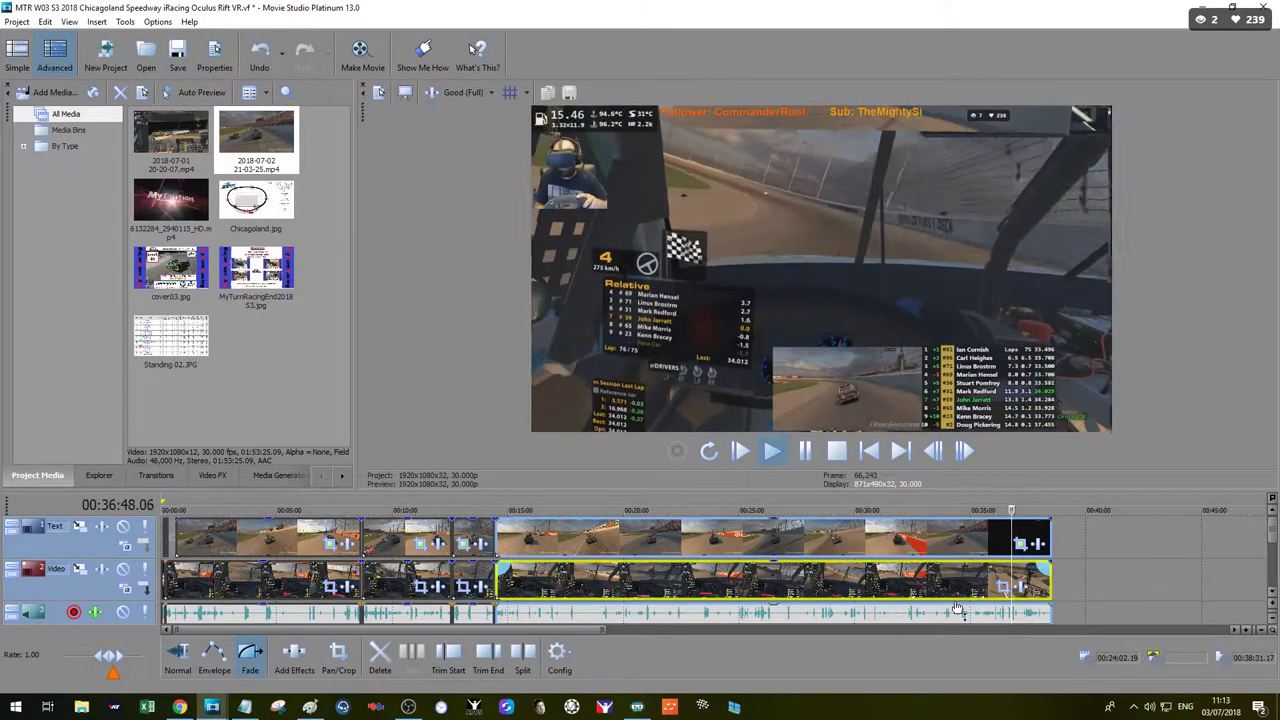
{"action": "scroll", "coordinate": [998, 600], "scroll_direction": "up", "scroll_amount": 2}
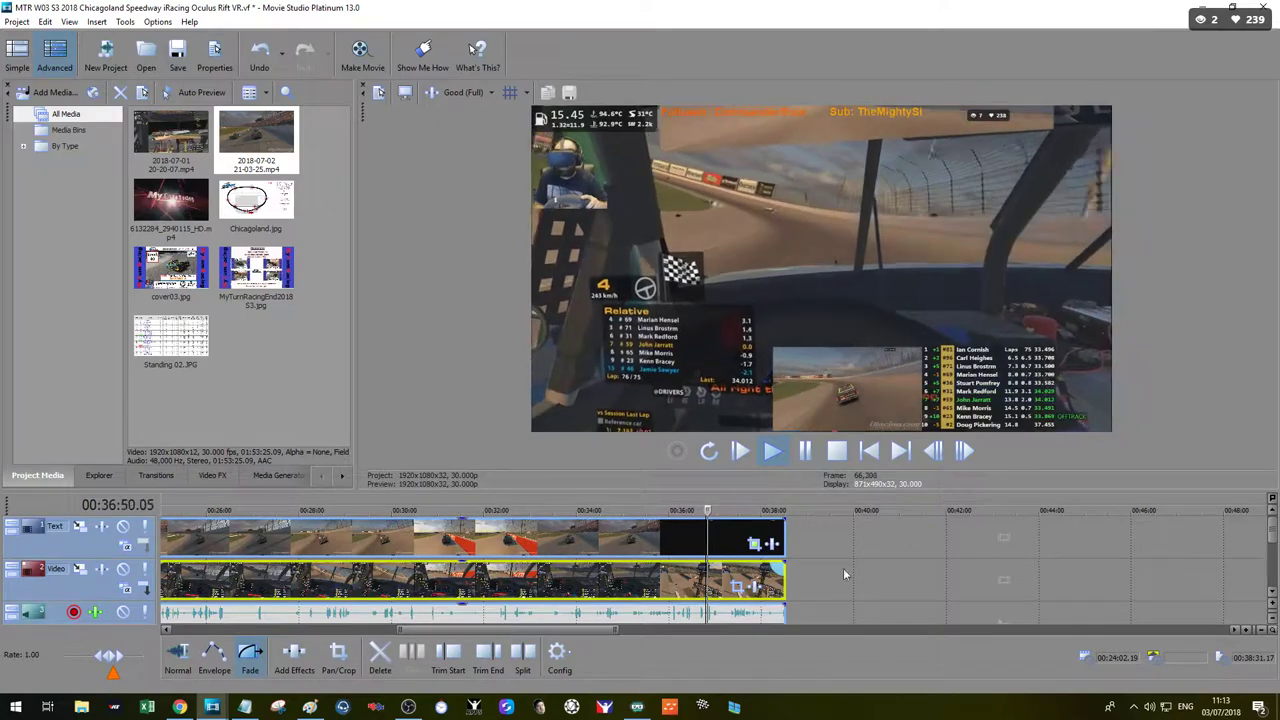
{"action": "scroll", "coordinate": [900, 600], "scroll_direction": "up", "scroll_amount": 2}
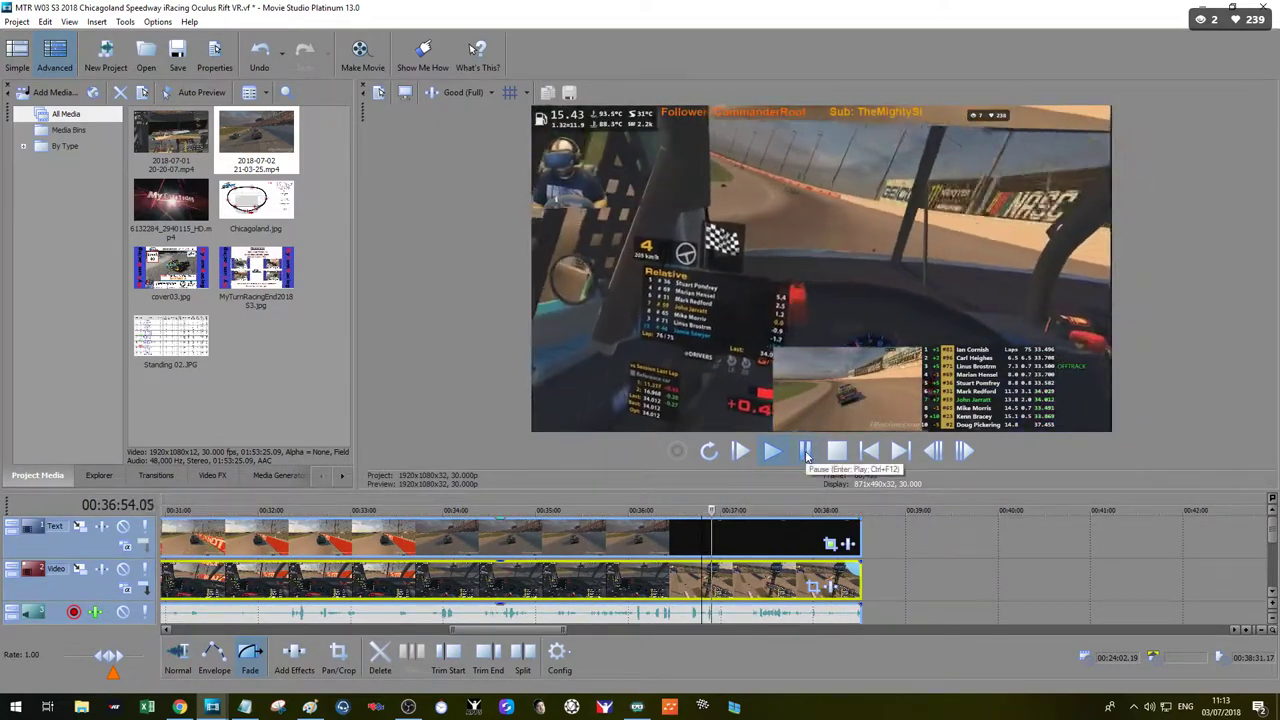
{"action": "left_click", "coordinate": [806, 451]}
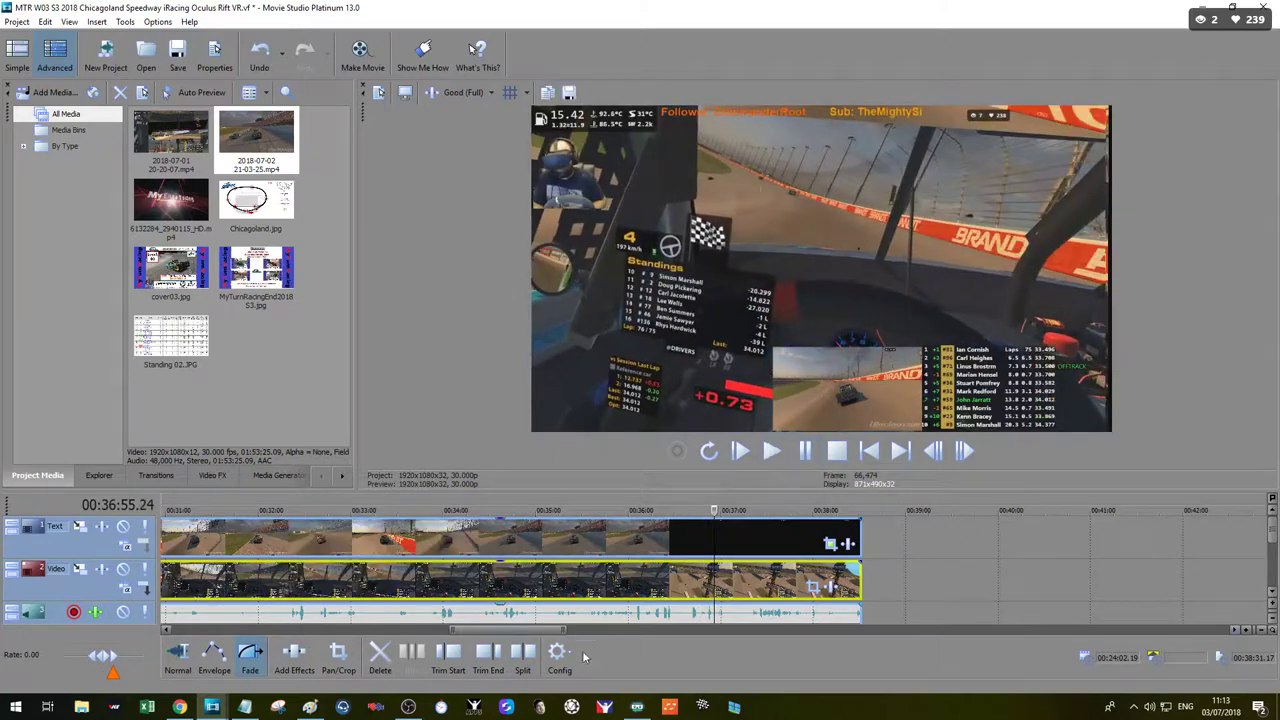
{"action": "left_click", "coordinate": [480, 665]}
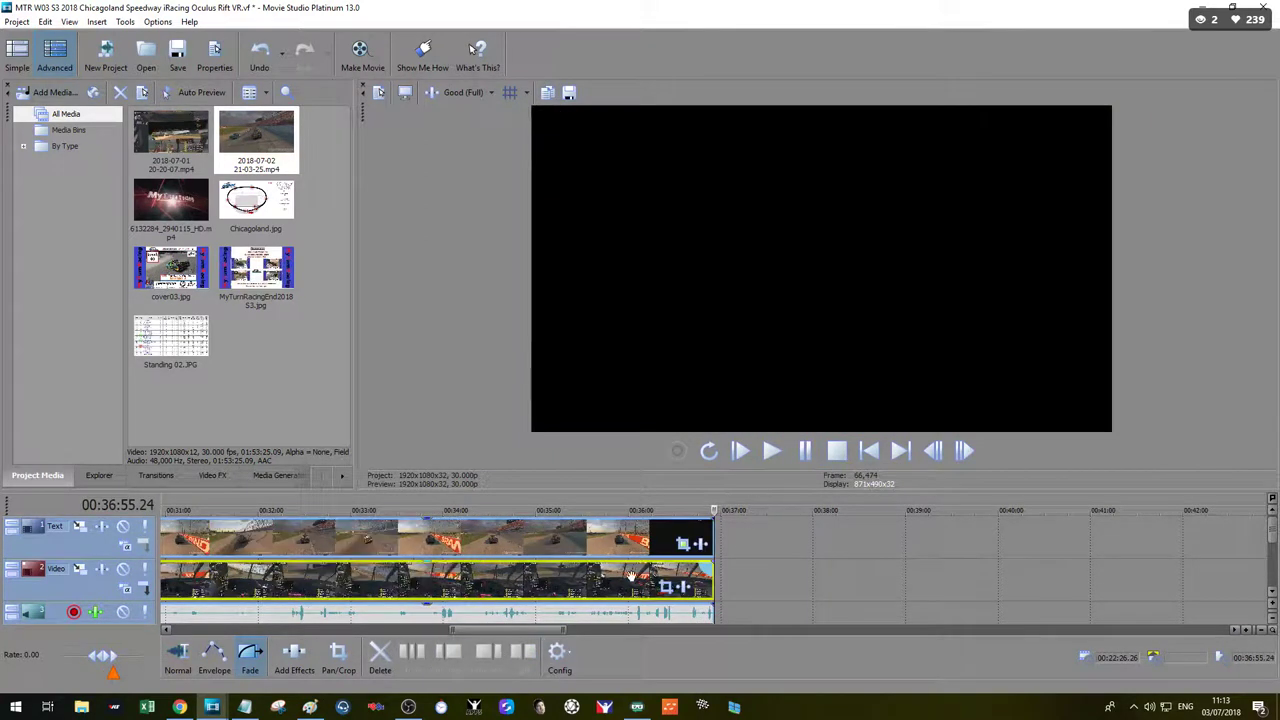
{"action": "scroll", "coordinate": [424, 598], "scroll_direction": "down", "scroll_amount": 3}
Step: Switch to the MTR Wrecks project, finish its completed movie render and close that project window
{"action": "mouse_move", "coordinate": [212, 707]}
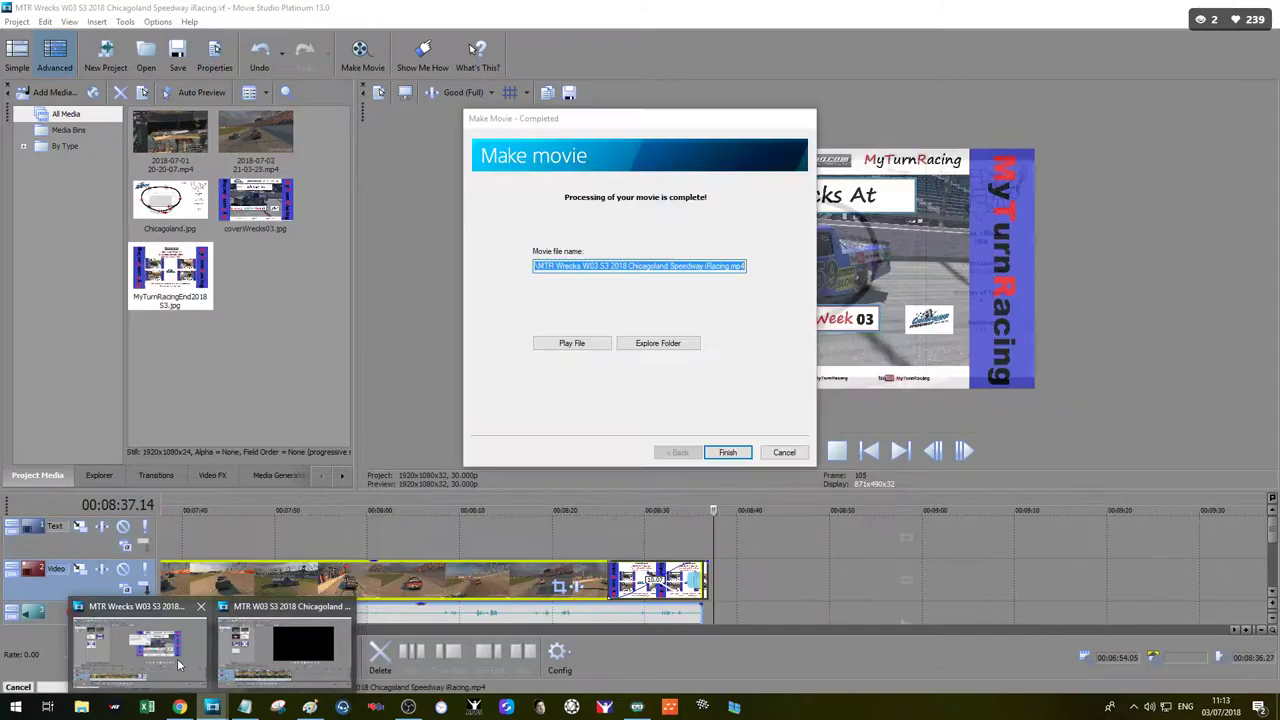
{"action": "left_click", "coordinate": [178, 666]}
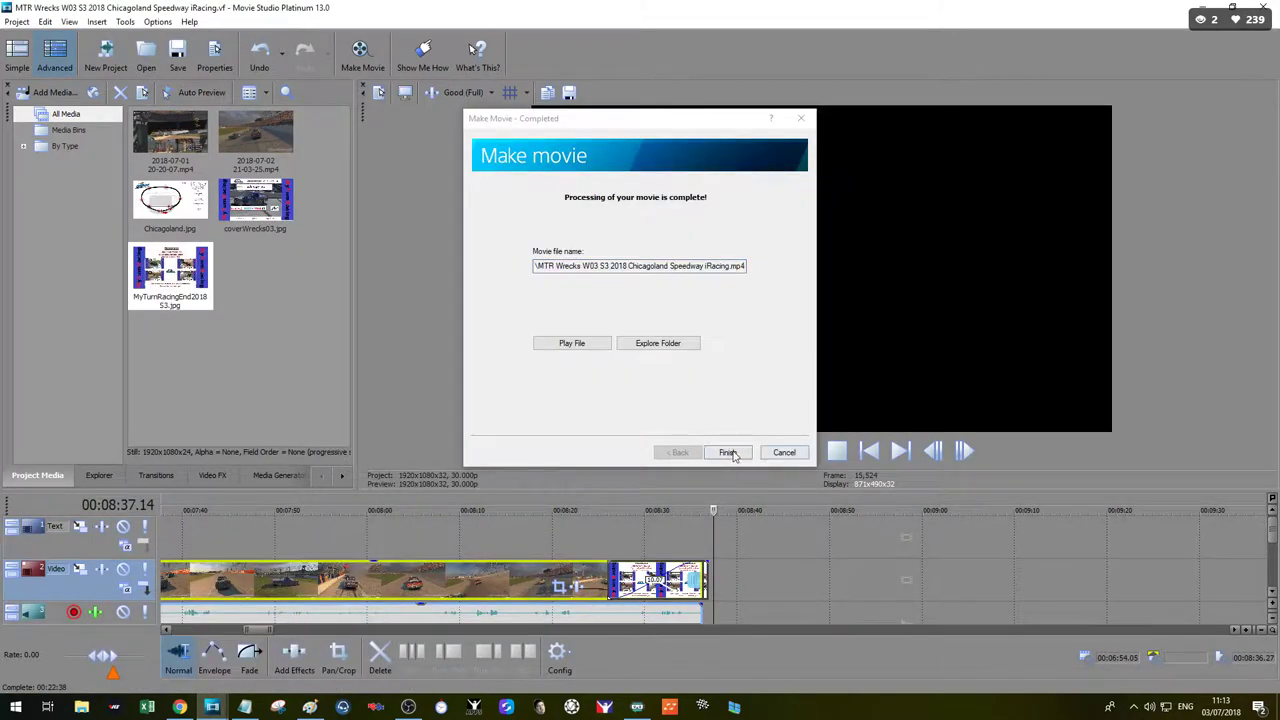
{"action": "left_click", "coordinate": [728, 453]}
{"action": "left_click", "coordinate": [1258, 7]}
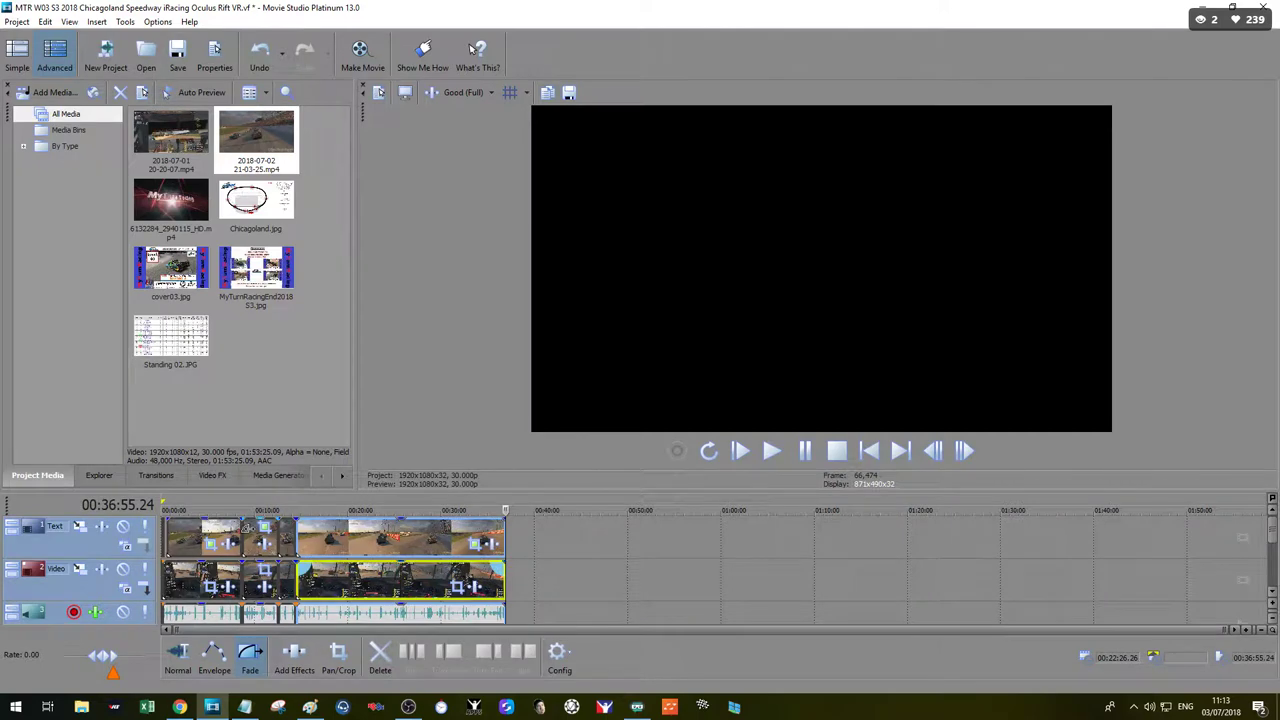
Step: Import the MTR Wrecks W03 S3 2018 Chicagoland Speedway video from D:\Video\Output\2018 S3\MTR Wrecks into the project media
{"action": "left_click", "coordinate": [249, 529]}
{"action": "scroll", "coordinate": [249, 529], "scroll_direction": "up", "scroll_amount": 3}
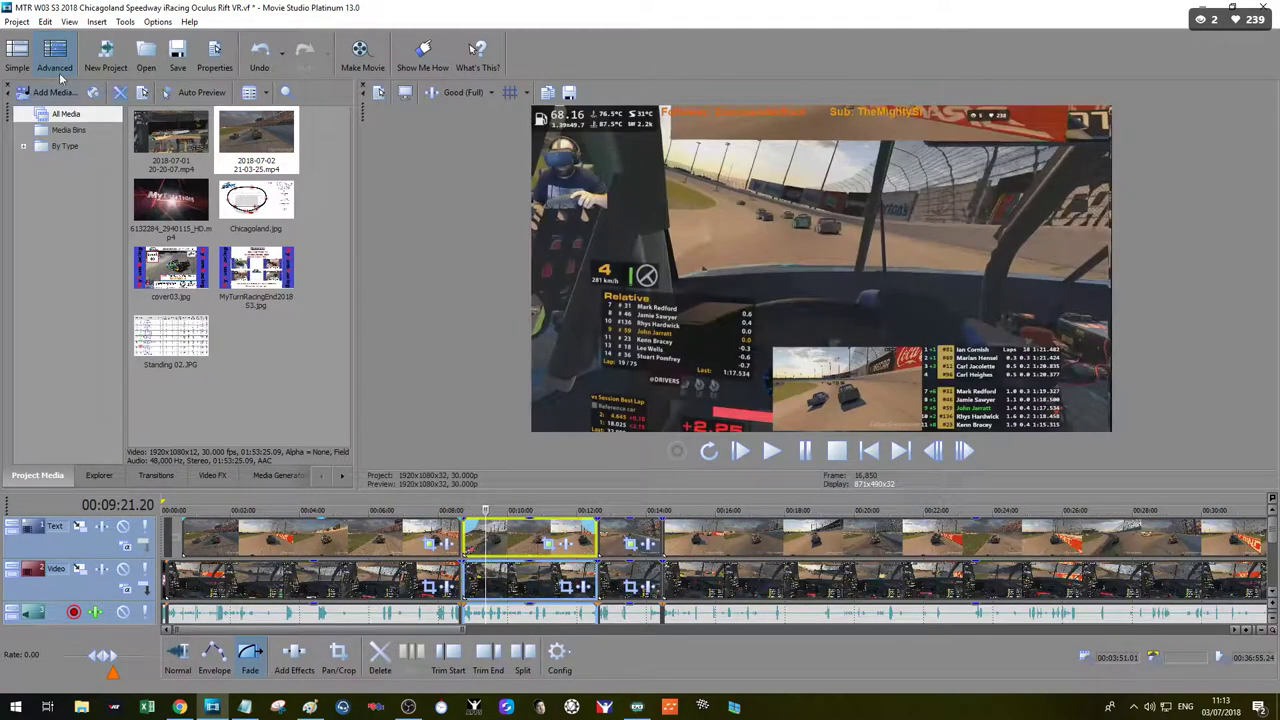
{"action": "left_click", "coordinate": [42, 91]}
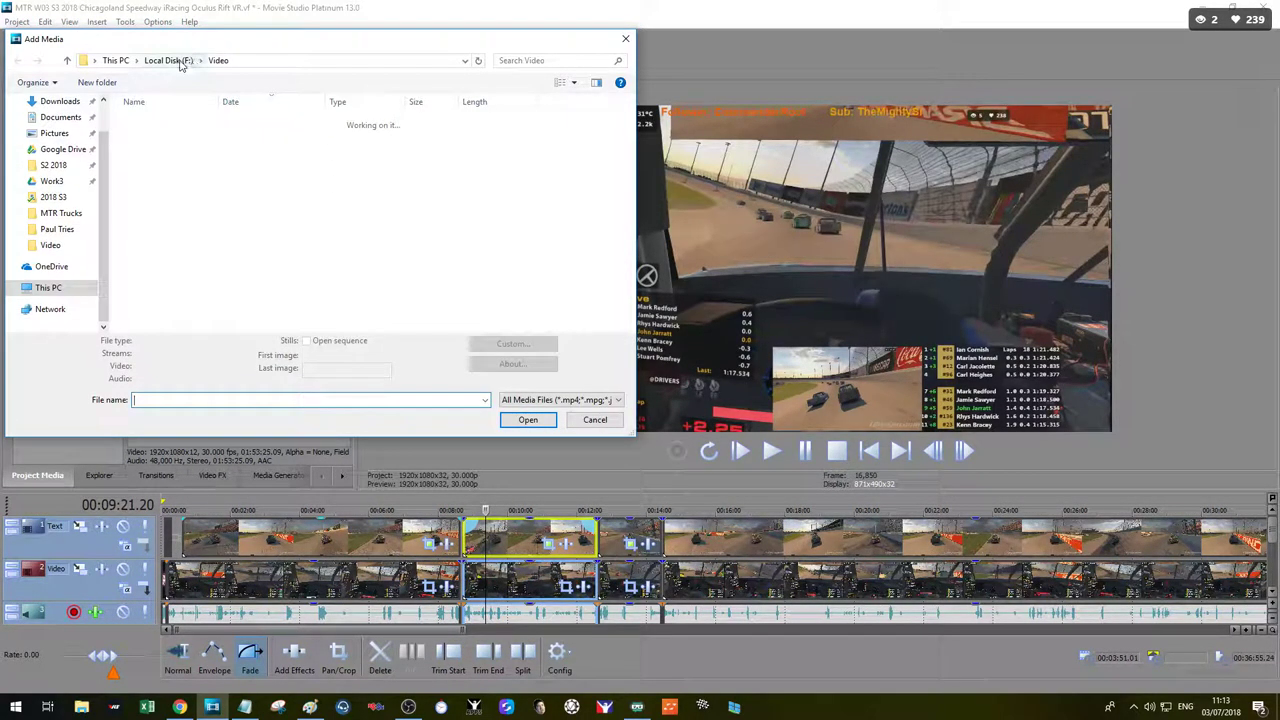
{"action": "left_click", "coordinate": [64, 291]}
{"action": "double_click", "coordinate": [370, 265]}
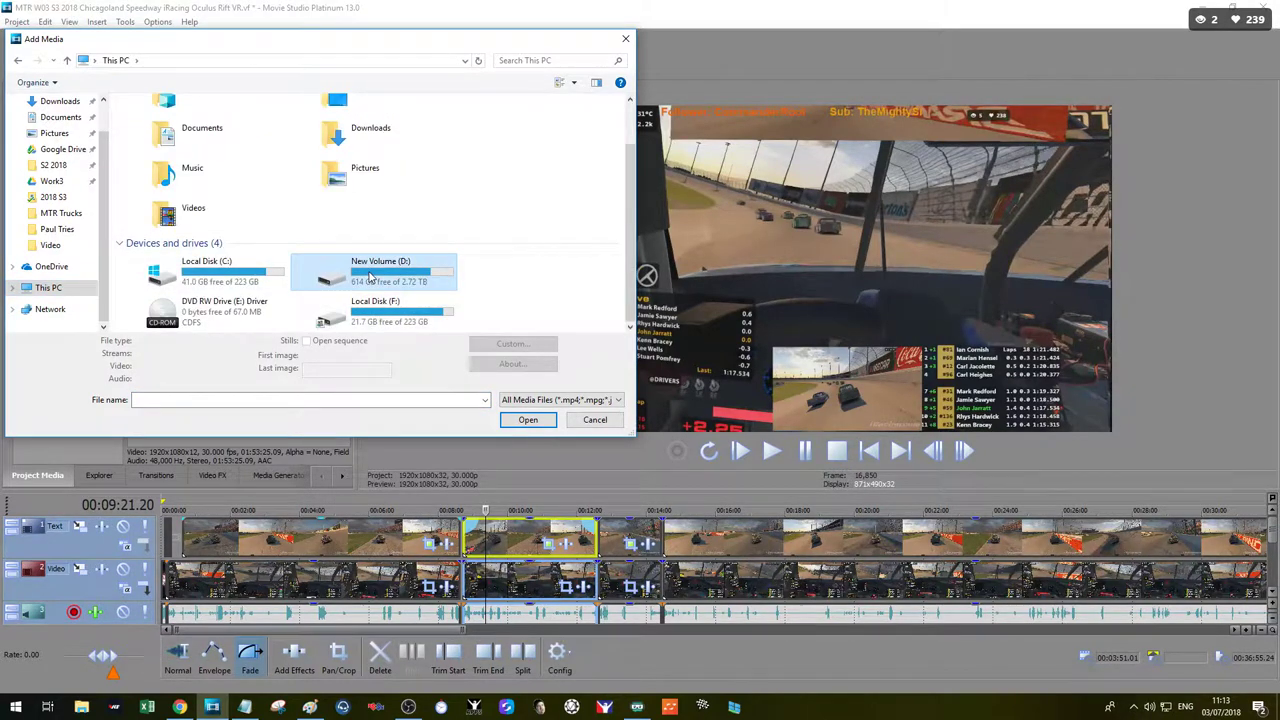
{"action": "scroll", "coordinate": [195, 309], "scroll_direction": "down", "scroll_amount": 3}
{"action": "scroll", "coordinate": [172, 309], "scroll_direction": "down", "scroll_amount": 1}
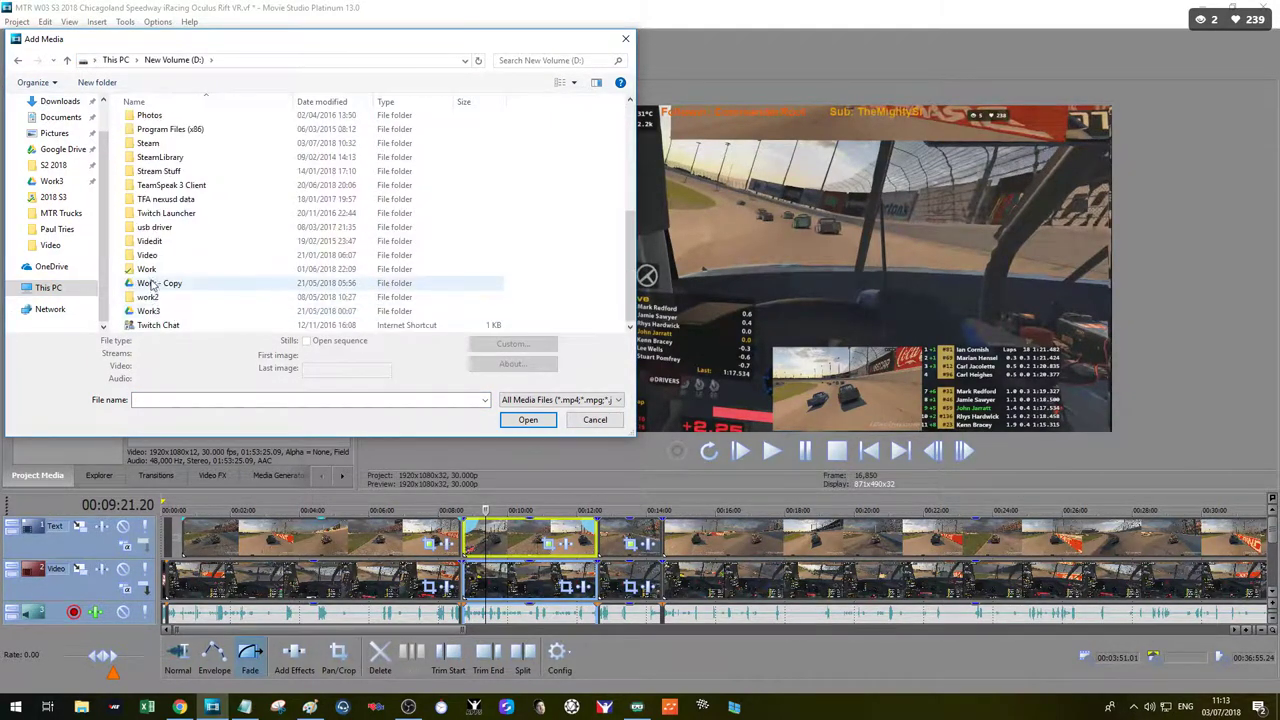
{"action": "double_click", "coordinate": [157, 258]}
{"action": "double_click", "coordinate": [160, 121]}
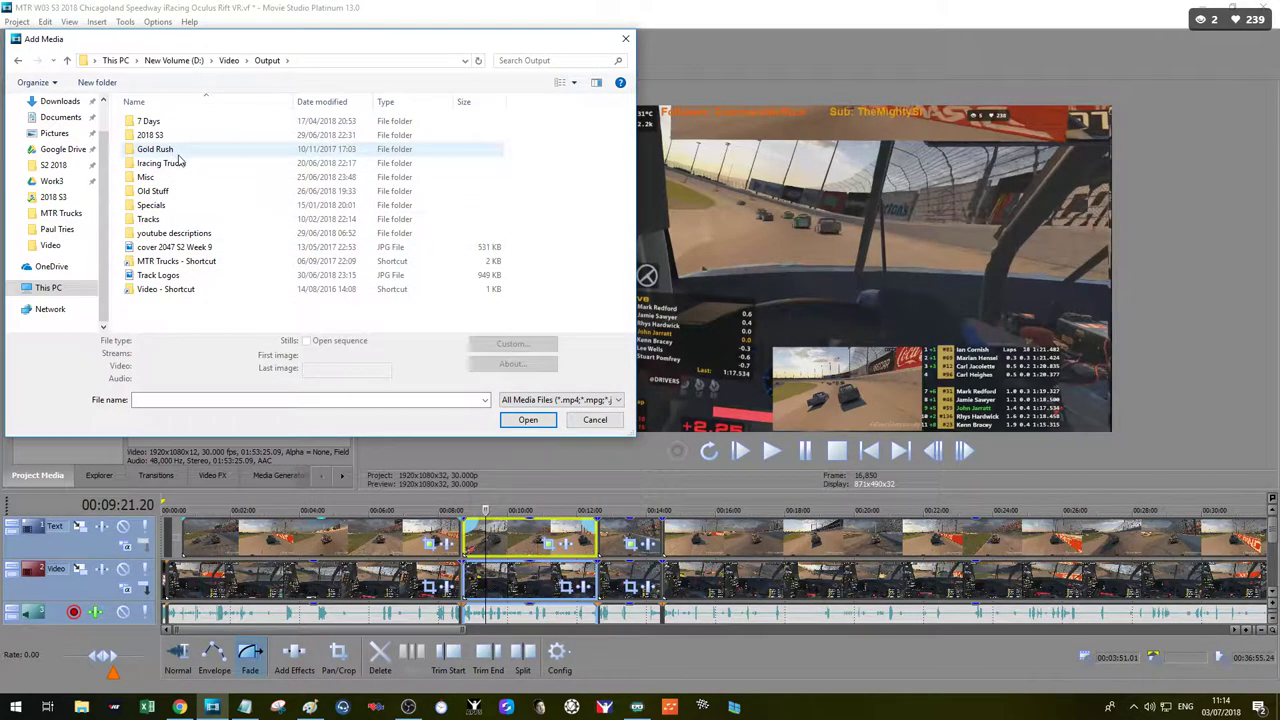
{"action": "double_click", "coordinate": [155, 135]}
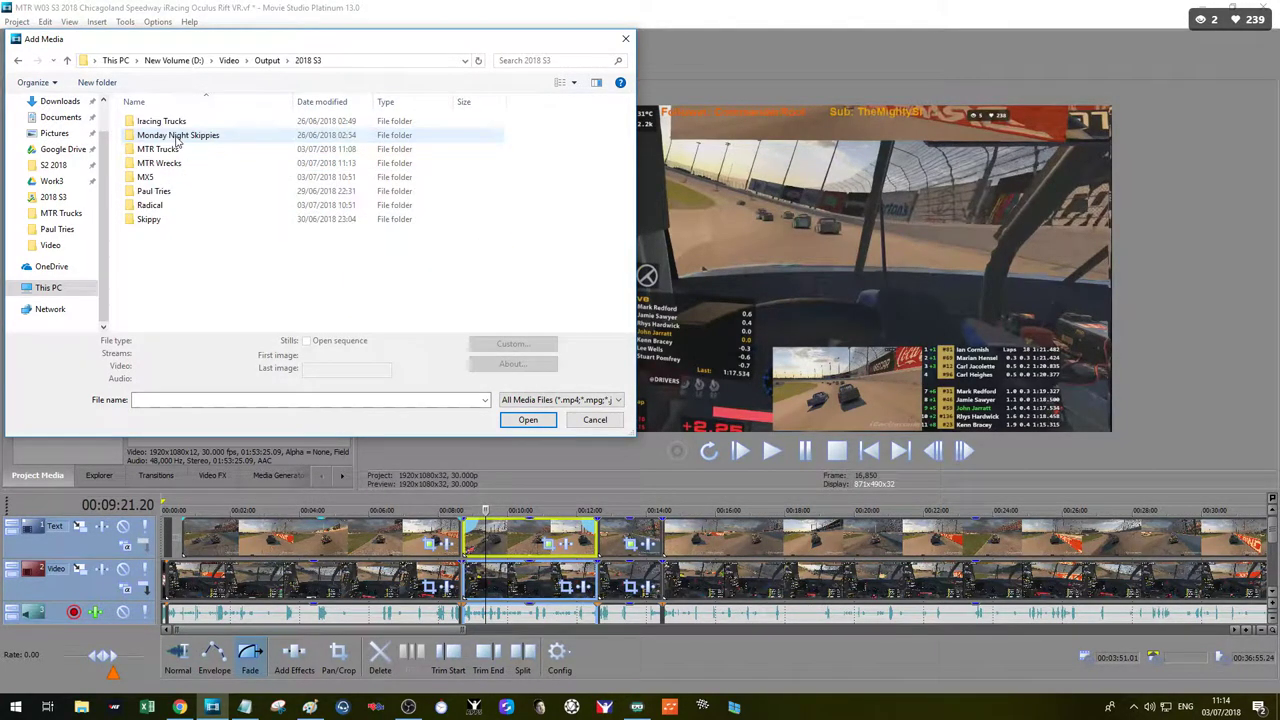
{"action": "double_click", "coordinate": [170, 163]}
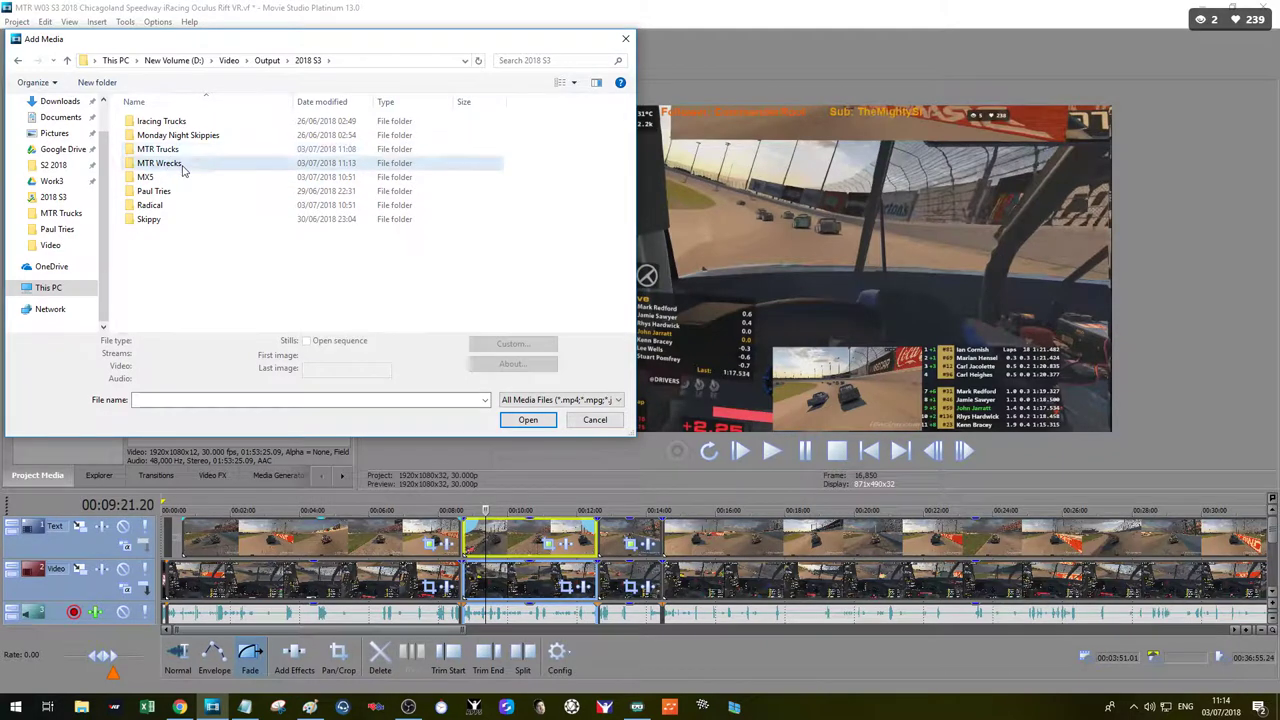
{"action": "double_click", "coordinate": [595, 160]}
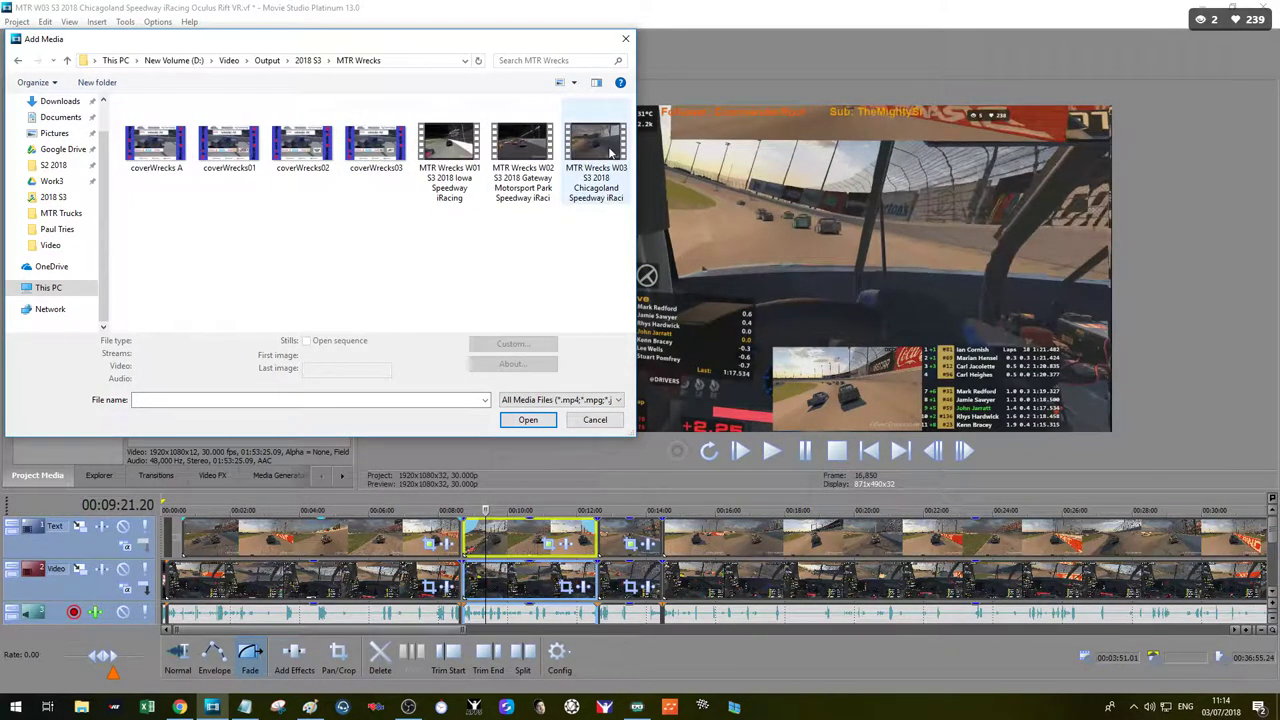
Step: Place the imported MTR Wrecks clip on the Video track after the race footage, starting at about 00:45:05
{"action": "scroll", "coordinate": [800, 566], "scroll_direction": "down", "scroll_amount": 5}
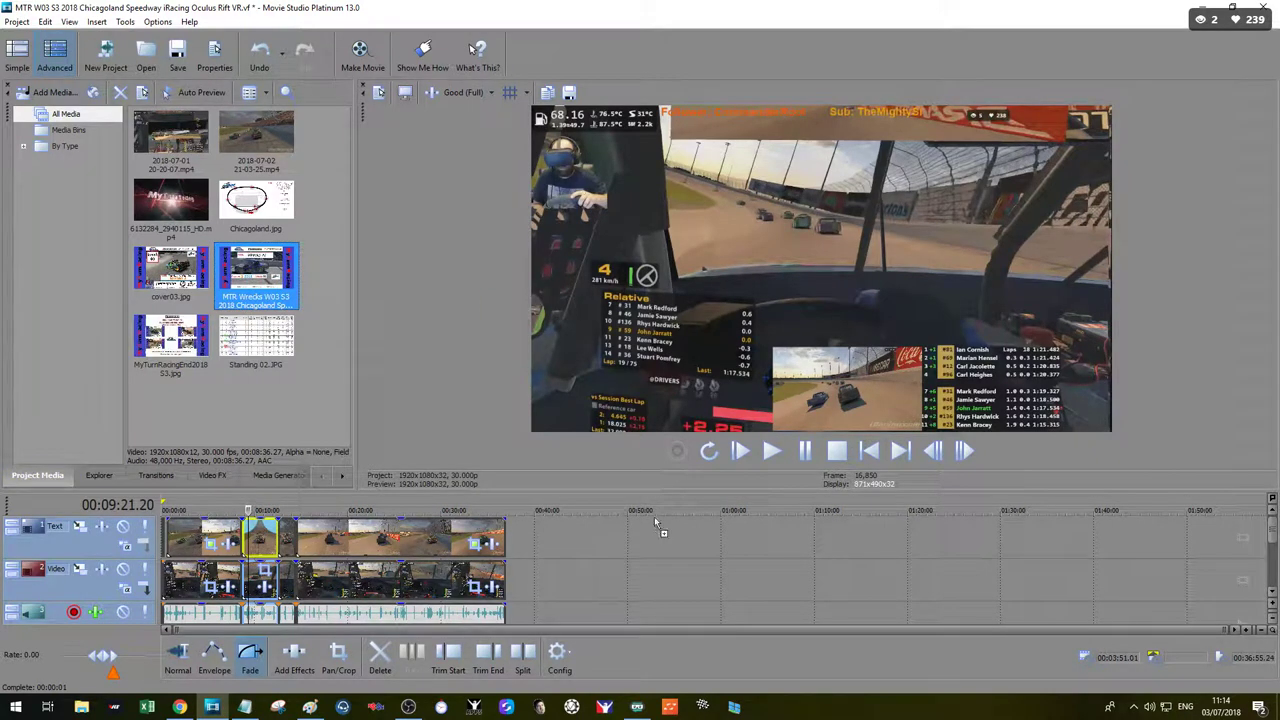
{"action": "left_click_drag", "start_coordinate": [588, 565], "coordinate": [590, 566]}
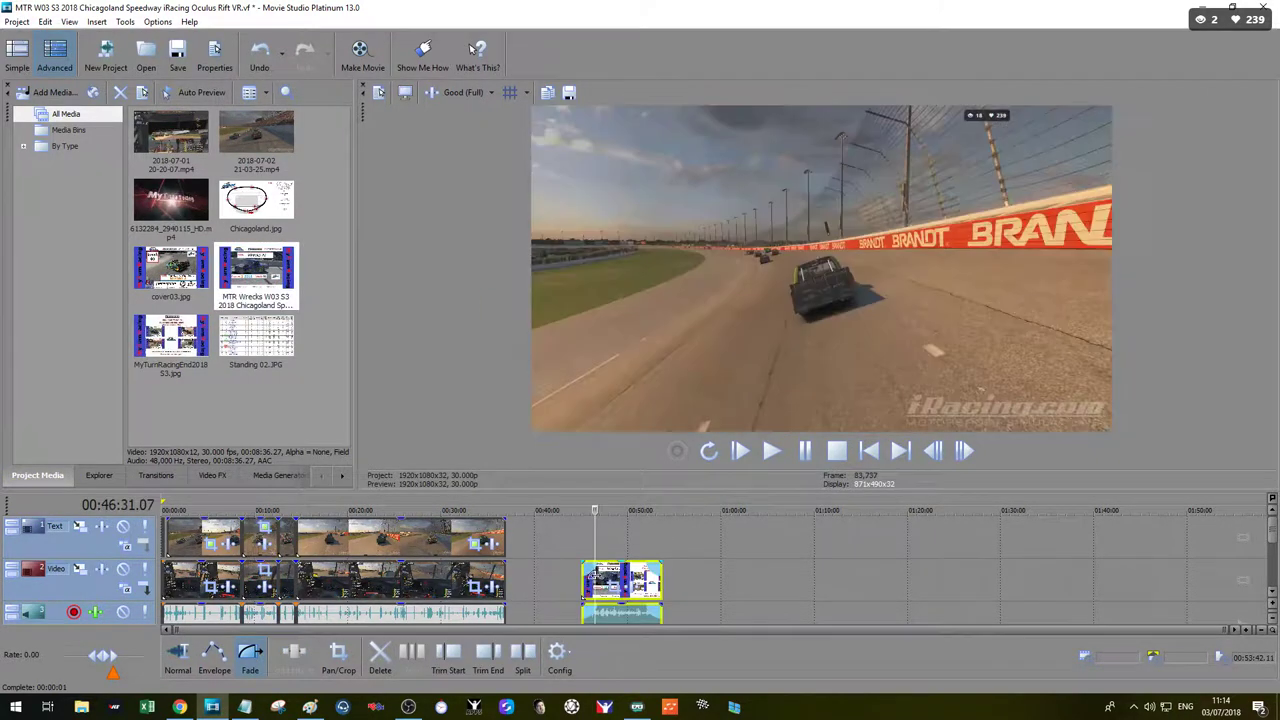
{"action": "scroll", "coordinate": [605, 531], "scroll_direction": "up", "scroll_amount": 1}
Step: Trim the start of the MTR Wrecks clip and its audio to about 00:46:09, removing its cover and opening footage
{"action": "mouse_move", "coordinate": [699, 512]}
{"action": "left_mouse_down"}
{"action": "mouse_move", "coordinate": [674, 515]}
{"action": "mouse_move", "coordinate": [695, 513]}
{"action": "left_mouse_up"}
{"action": "scroll", "coordinate": [695, 513], "scroll_direction": "up", "scroll_amount": 5}
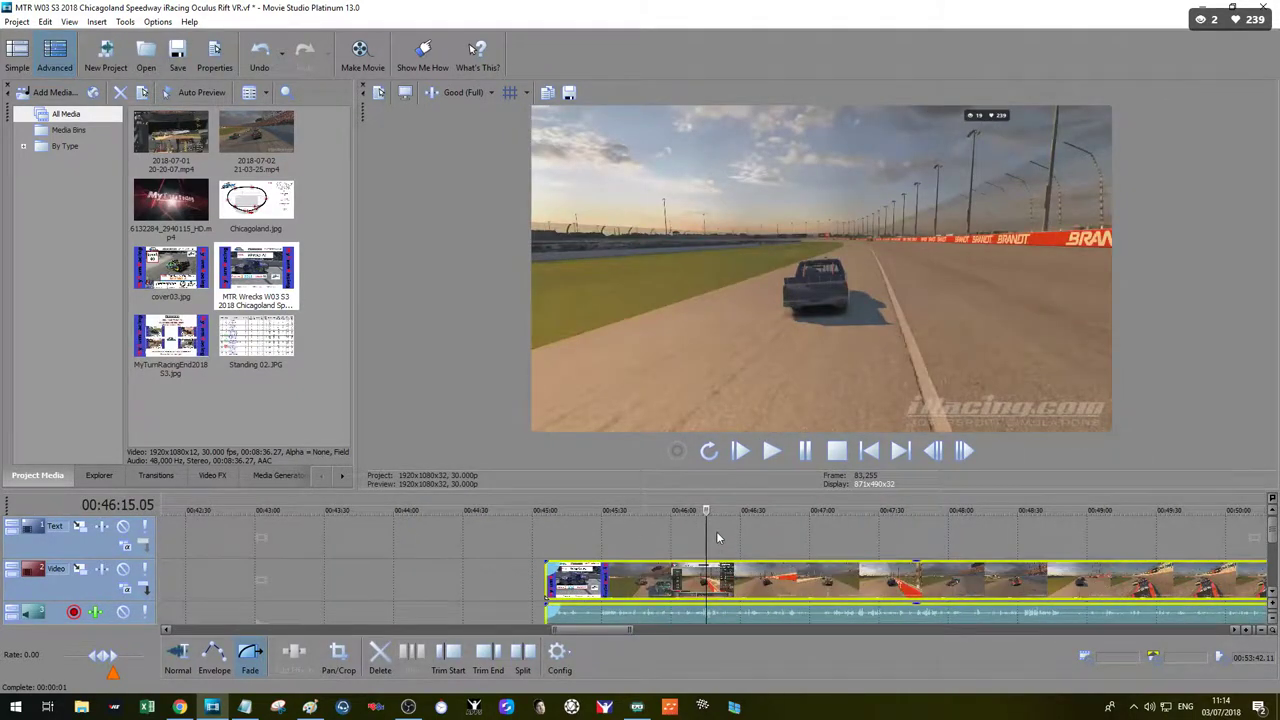
{"action": "left_click", "coordinate": [612, 528]}
{"action": "left_click_drag", "start_coordinate": [612, 528], "coordinate": [682, 538]}
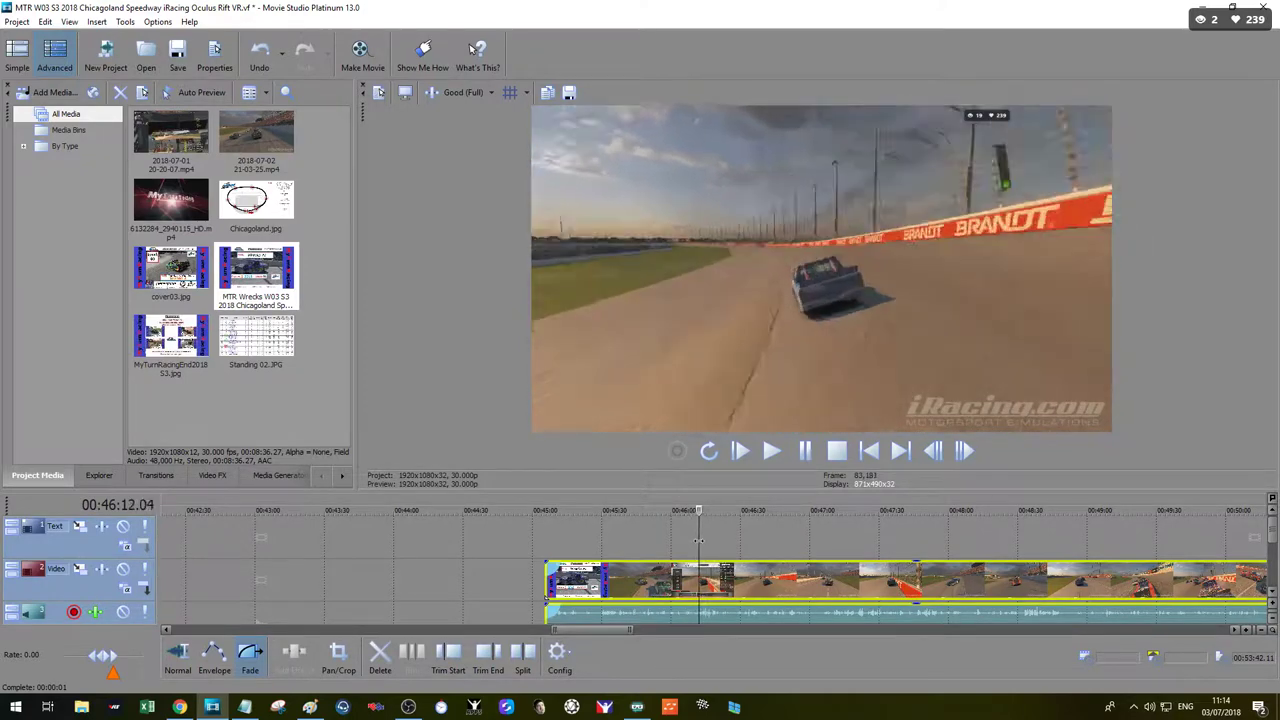
{"action": "scroll", "coordinate": [685, 545], "scroll_direction": "up", "scroll_amount": 4}
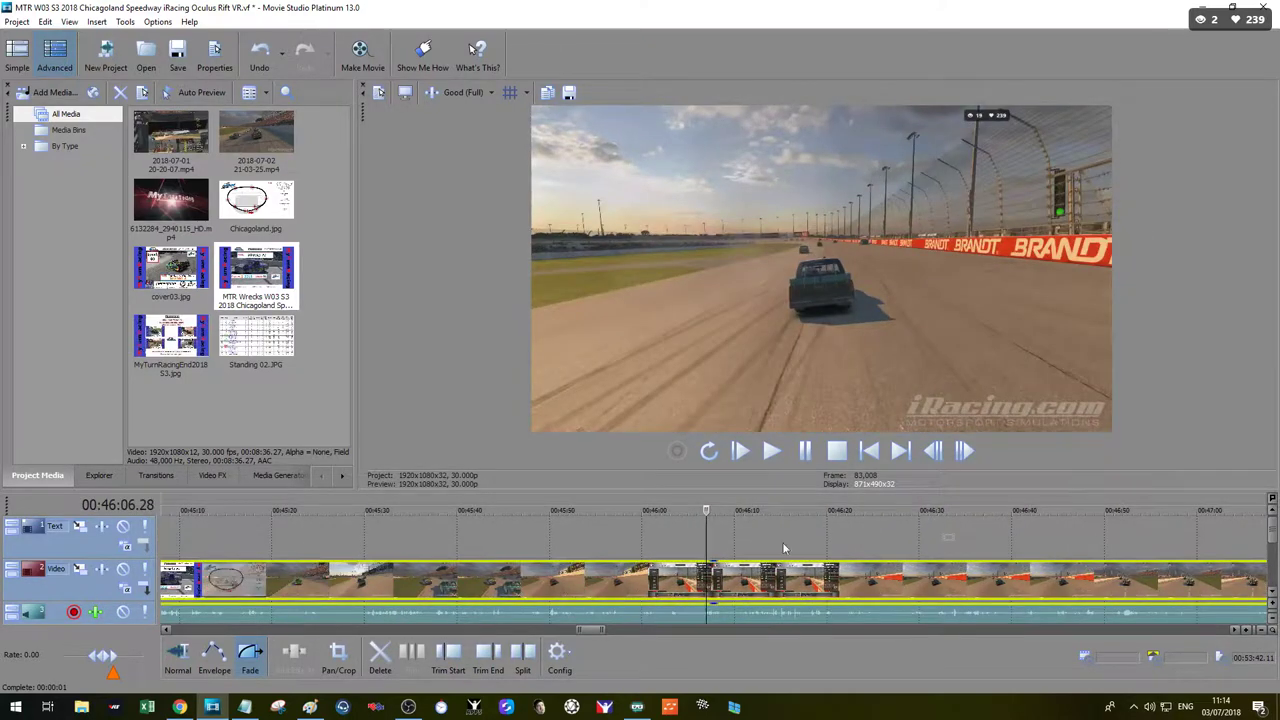
{"action": "left_click", "coordinate": [772, 451]}
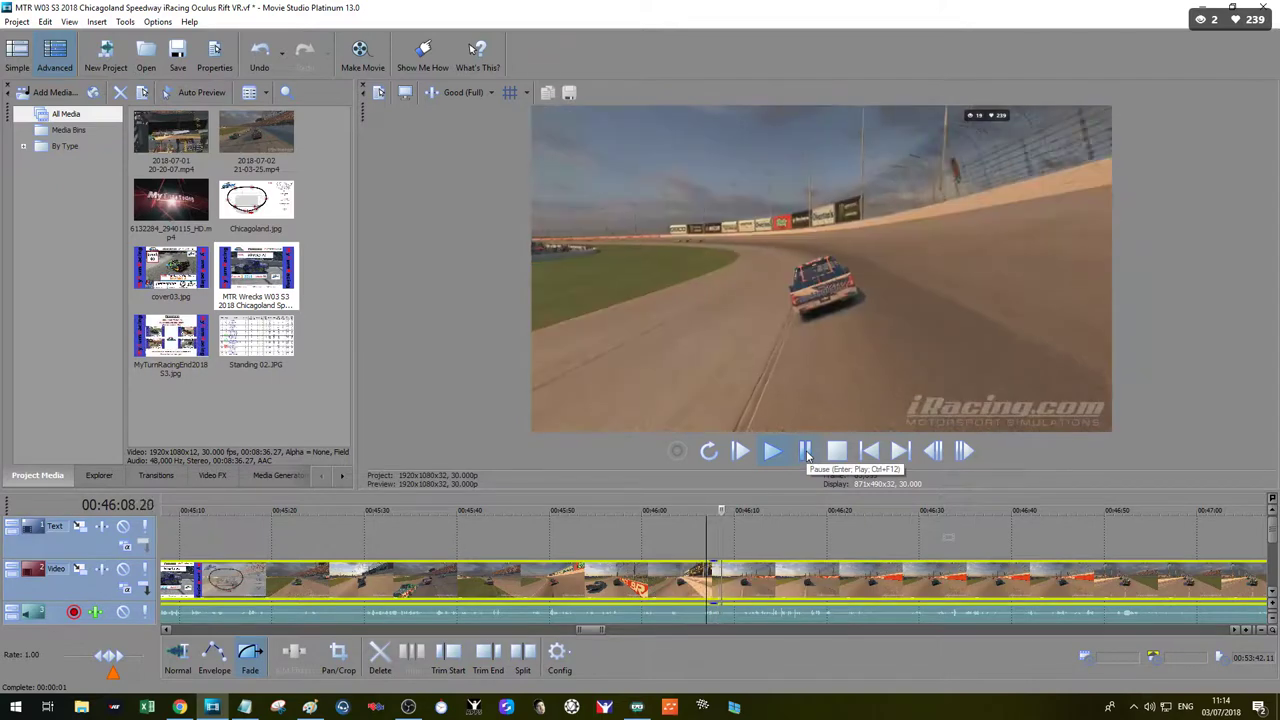
{"action": "left_click", "coordinate": [806, 451]}
{"action": "left_click", "coordinate": [448, 655]}
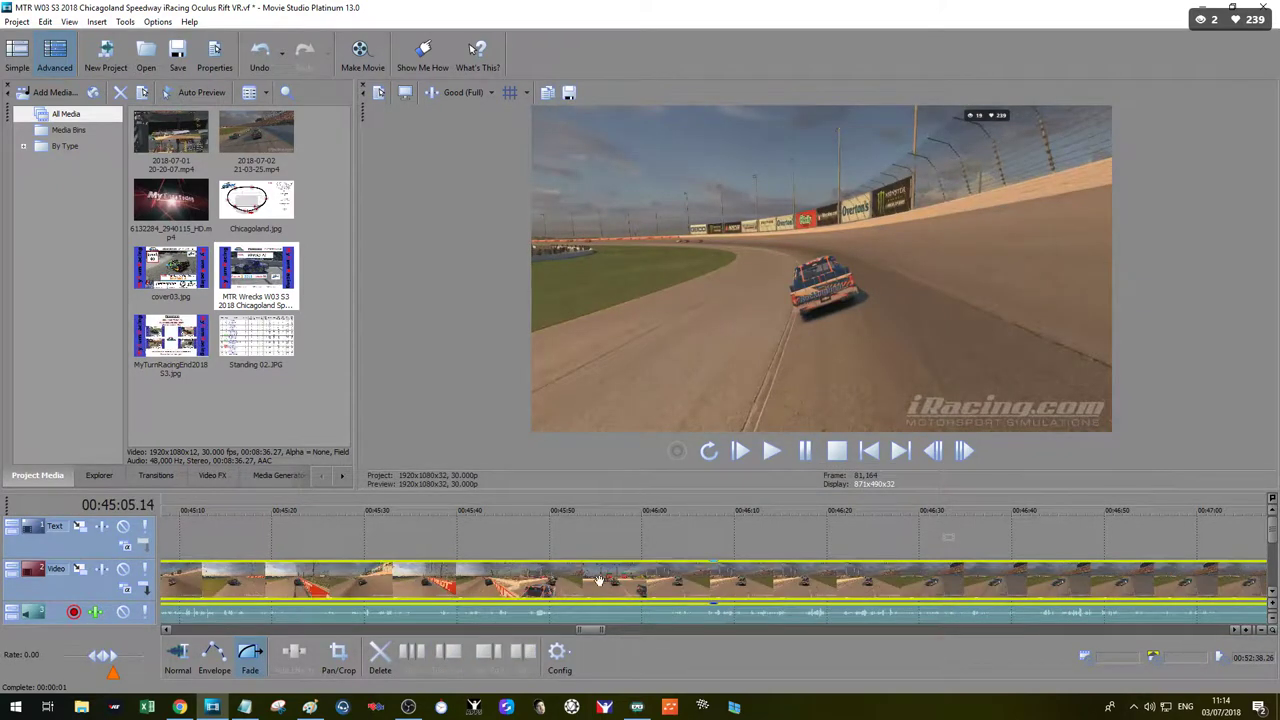
Step: Find the end of the first wreck in the MTR Wrecks clip and split the clip at 00:45:35.24
{"action": "left_click", "coordinate": [808, 455]}
{"action": "left_click_drag", "start_coordinate": [717, 512], "coordinate": [842, 527]}
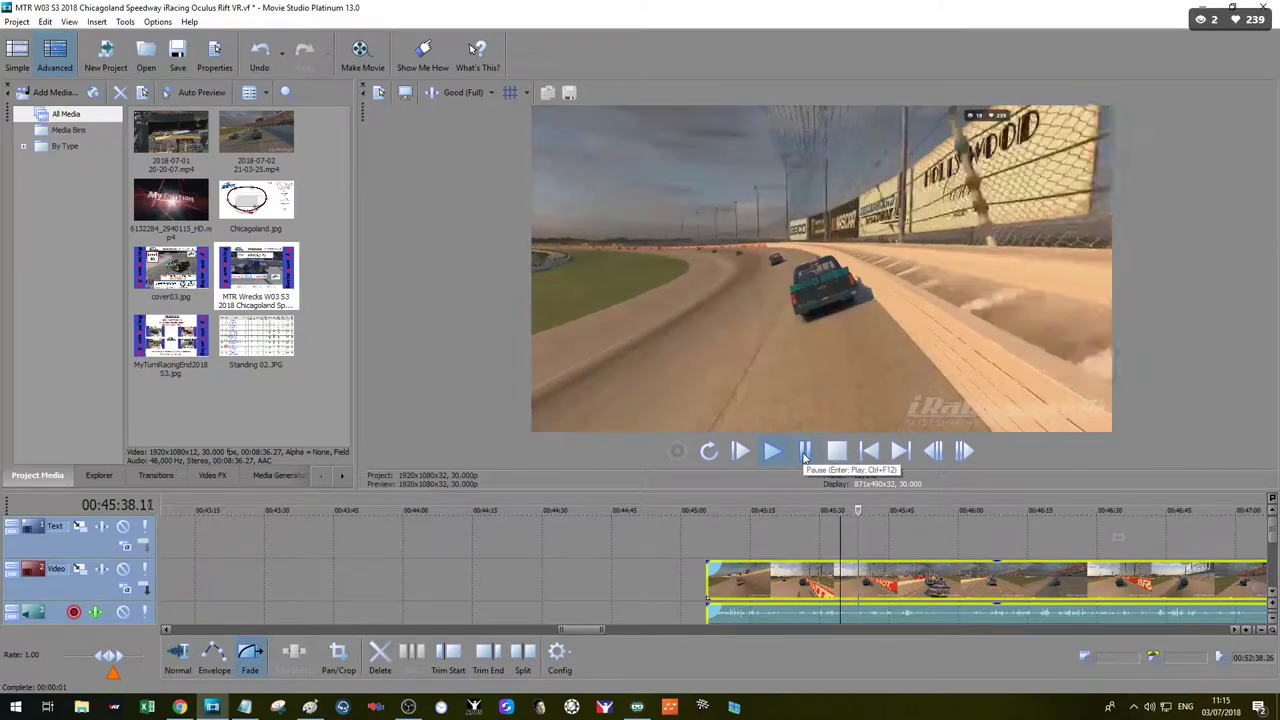
{"action": "scroll", "coordinate": [627, 597], "scroll_direction": "up", "scroll_amount": 2}
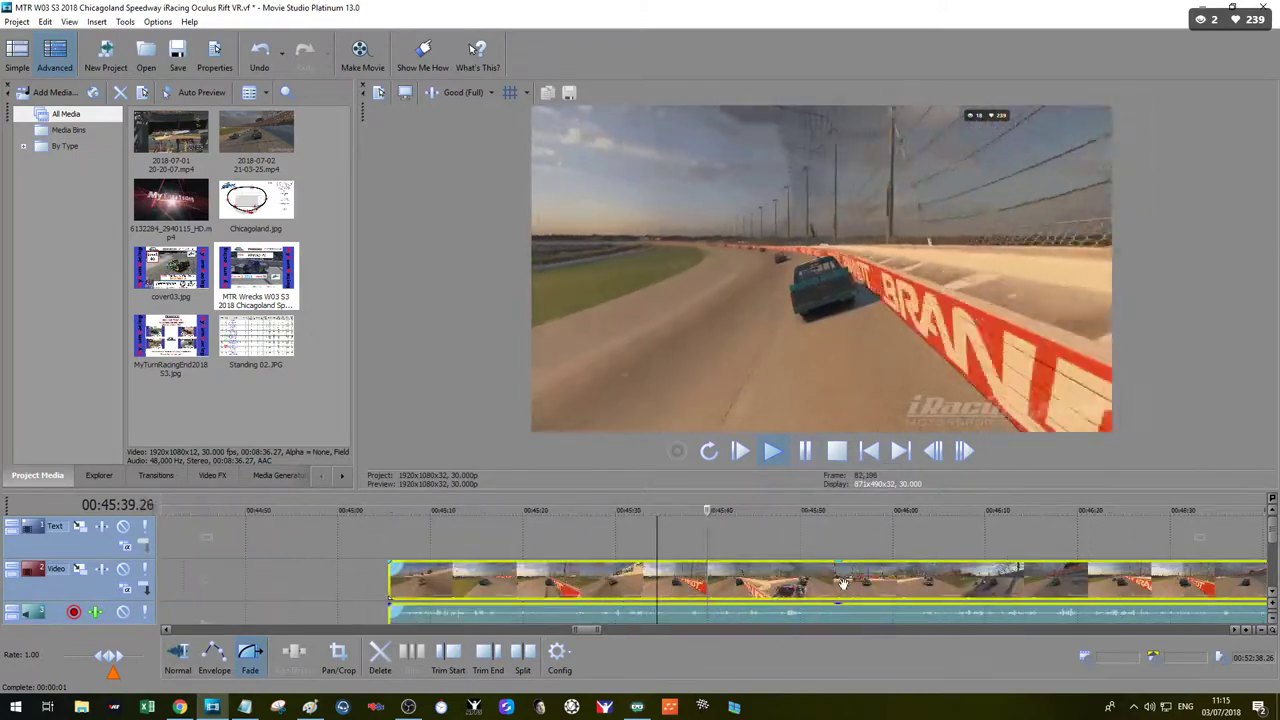
{"action": "left_click", "coordinate": [627, 590]}
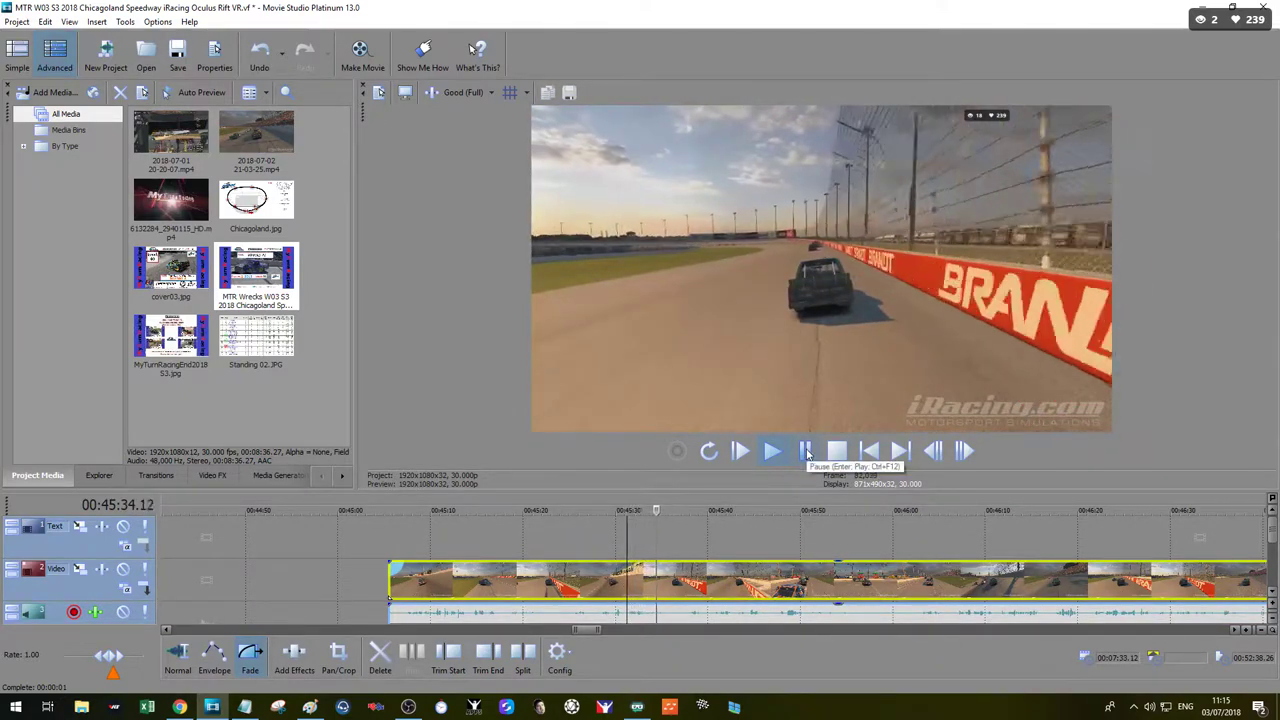
{"action": "left_click", "coordinate": [806, 452]}
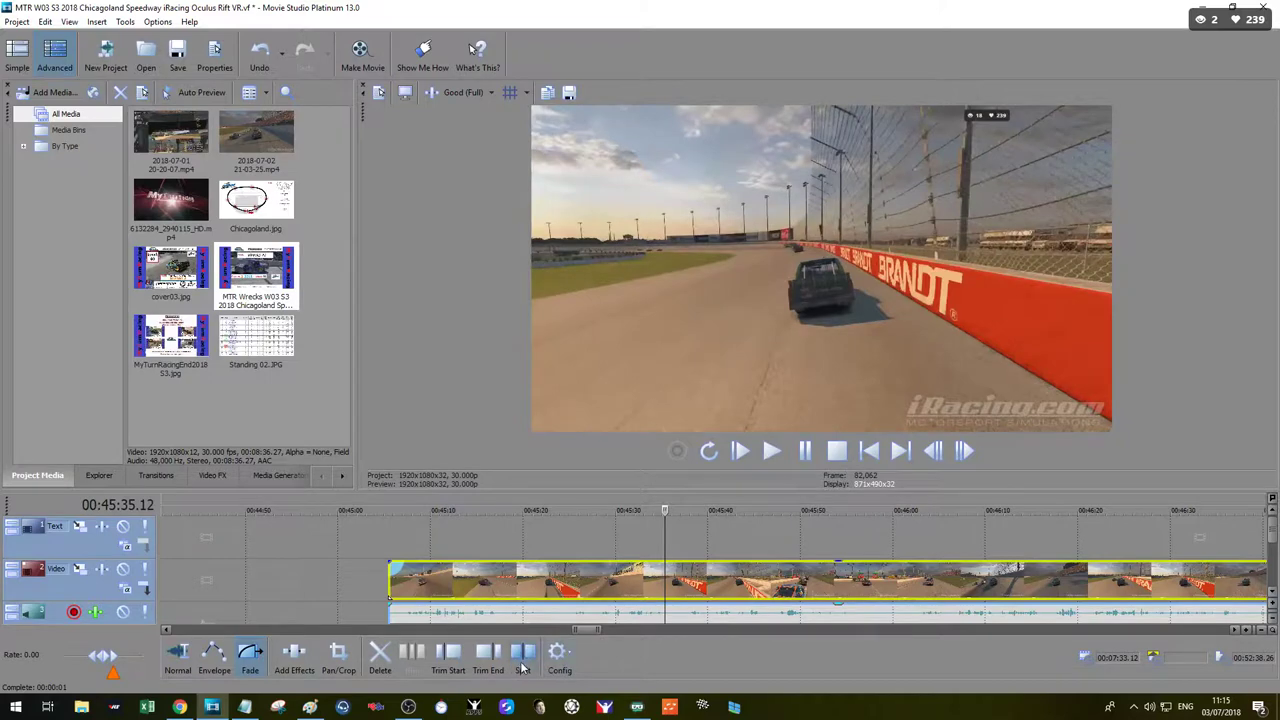
{"action": "left_click", "coordinate": [772, 451]}
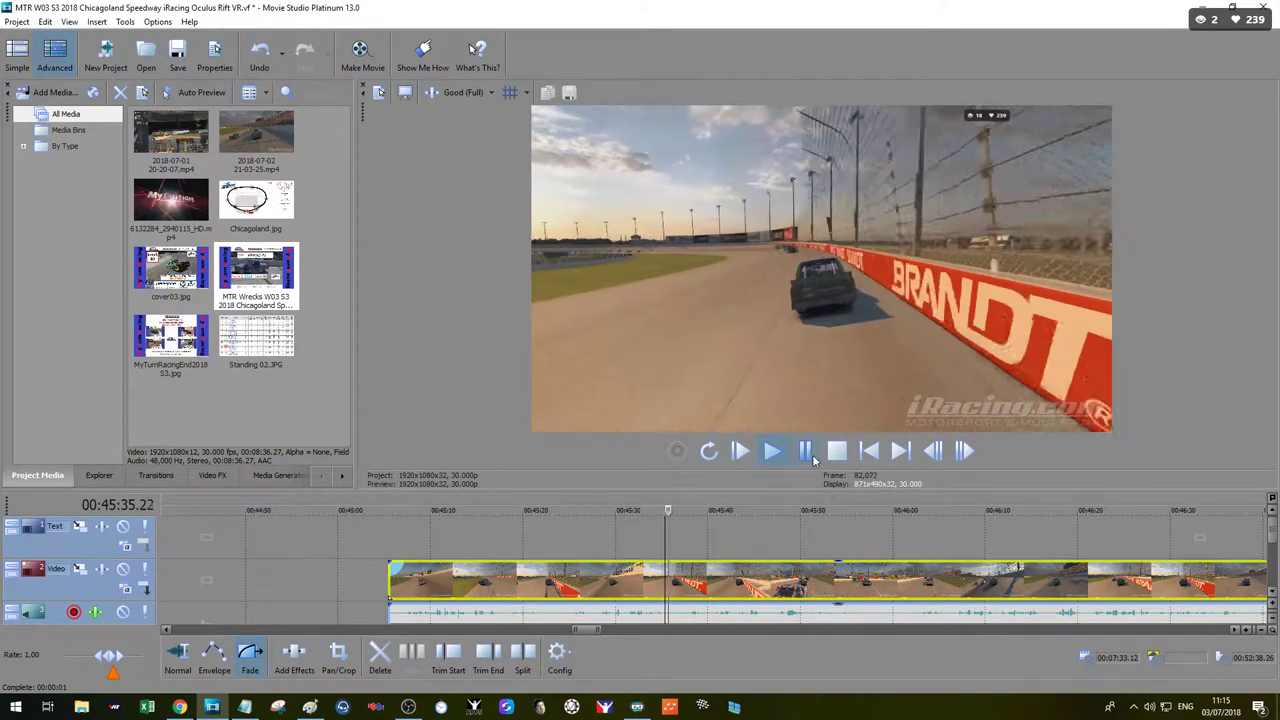
{"action": "left_click", "coordinate": [810, 457]}
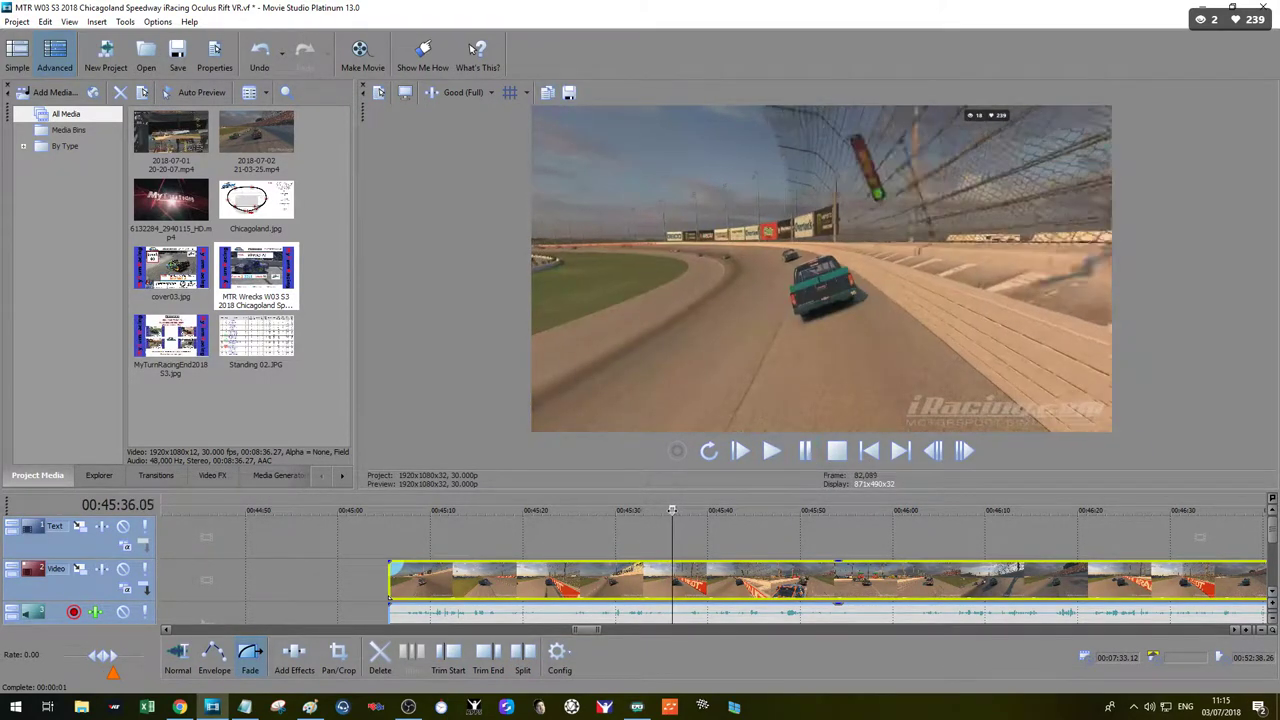
{"action": "left_click_drag", "start_coordinate": [672, 510], "coordinate": [668, 510]}
{"action": "left_click", "coordinate": [524, 658]}
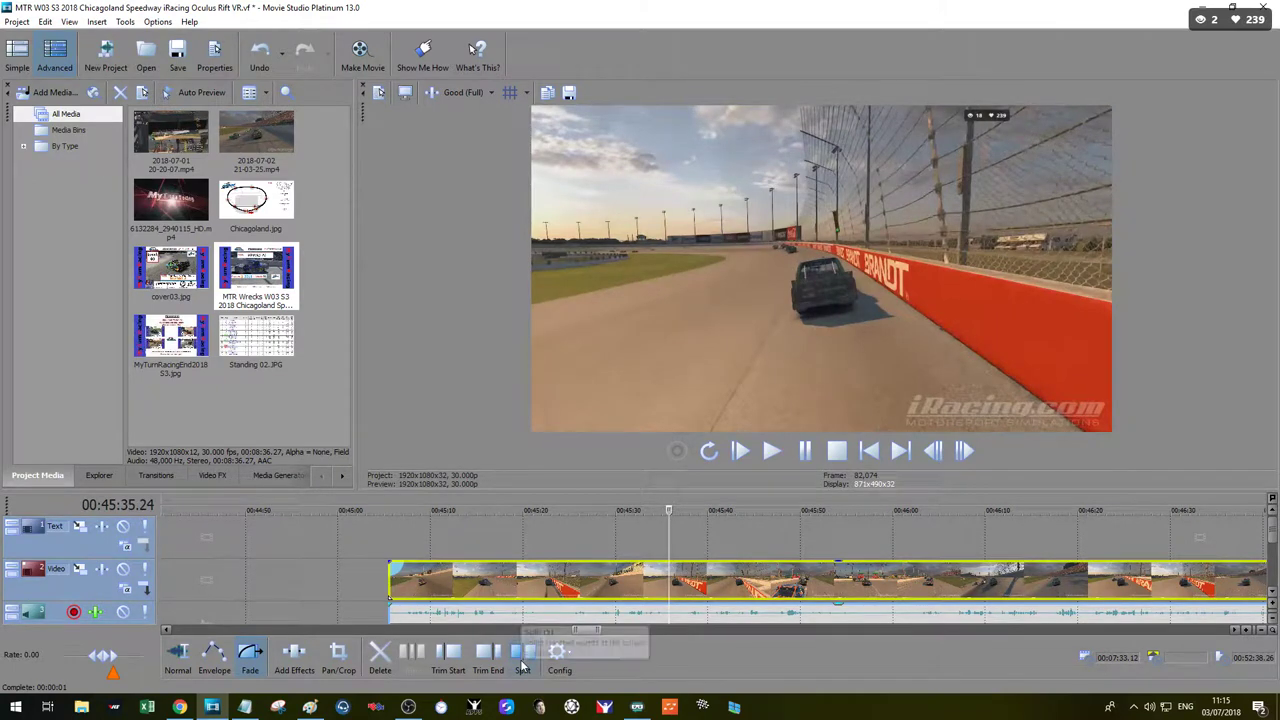
Step: Create a subclip from the split-off first wreck section and delete that section from the timeline
{"action": "right_click", "coordinate": [480, 578]}
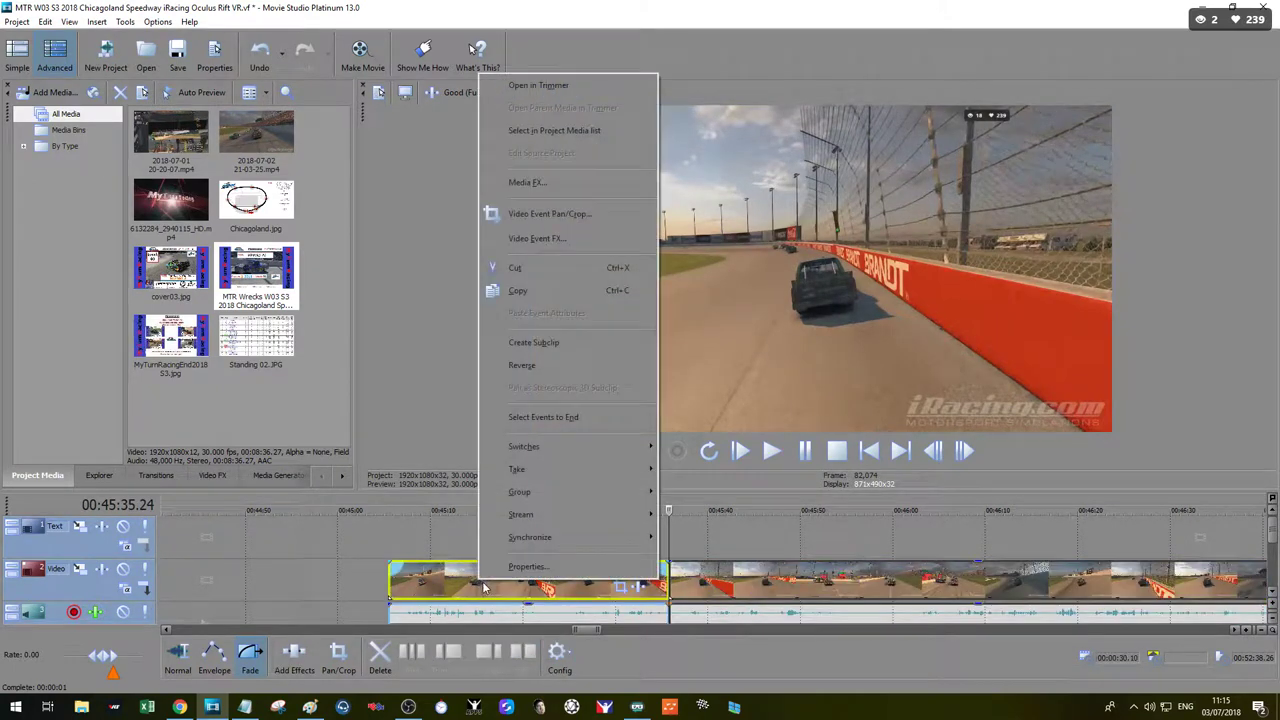
{"action": "left_click", "coordinate": [556, 352]}
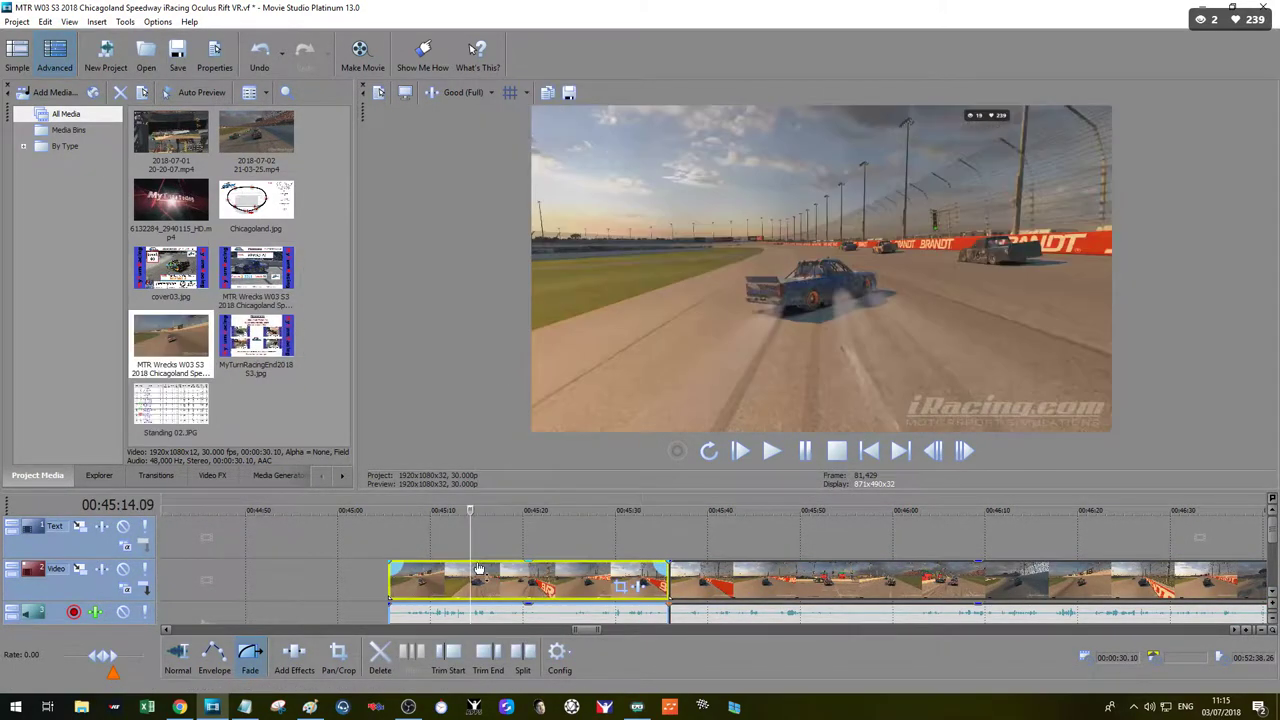
{"action": "key", "text": "Delete"}
Step: Move the remaining MTR Wrecks clip closer to the race footage, starting at about 00:38:47 on the Video track
{"action": "scroll", "coordinate": [376, 564], "scroll_direction": "down", "scroll_amount": 3}
{"action": "scroll", "coordinate": [407, 564], "scroll_direction": "down", "scroll_amount": 4}
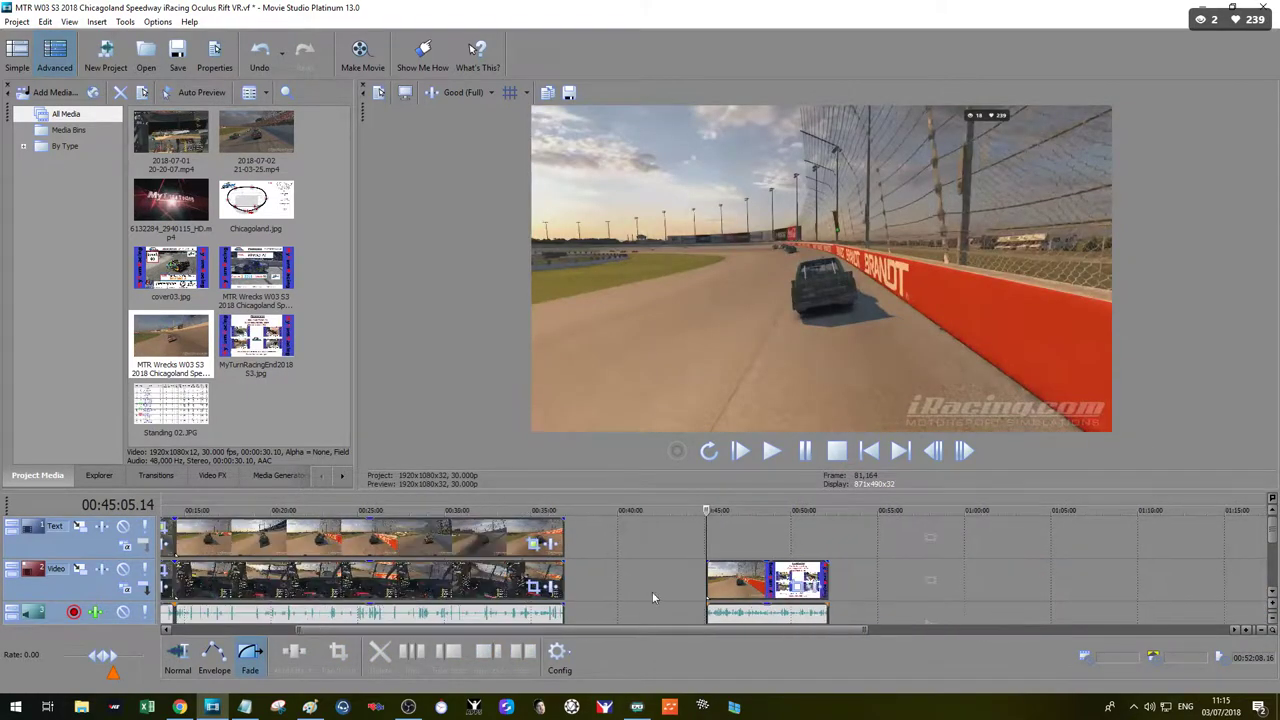
{"action": "left_click_drag", "start_coordinate": [749, 578], "coordinate": [638, 578]}
Step: Review the first race section's crash ending and insert the first wreck subclip on the Video track right after it, at about 00:08:38
{"action": "scroll", "coordinate": [335, 580], "scroll_direction": "down", "scroll_amount": 3}
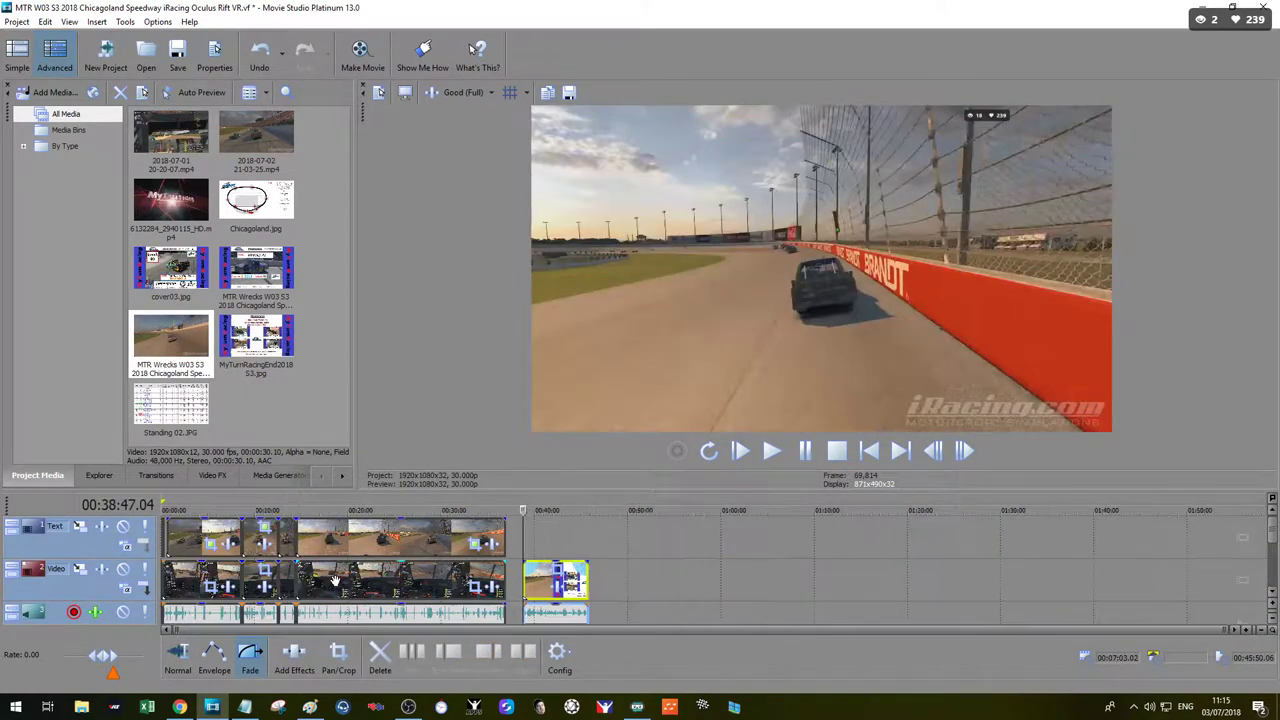
{"action": "left_click", "coordinate": [246, 572]}
{"action": "scroll", "coordinate": [246, 572], "scroll_direction": "up", "scroll_amount": 8}
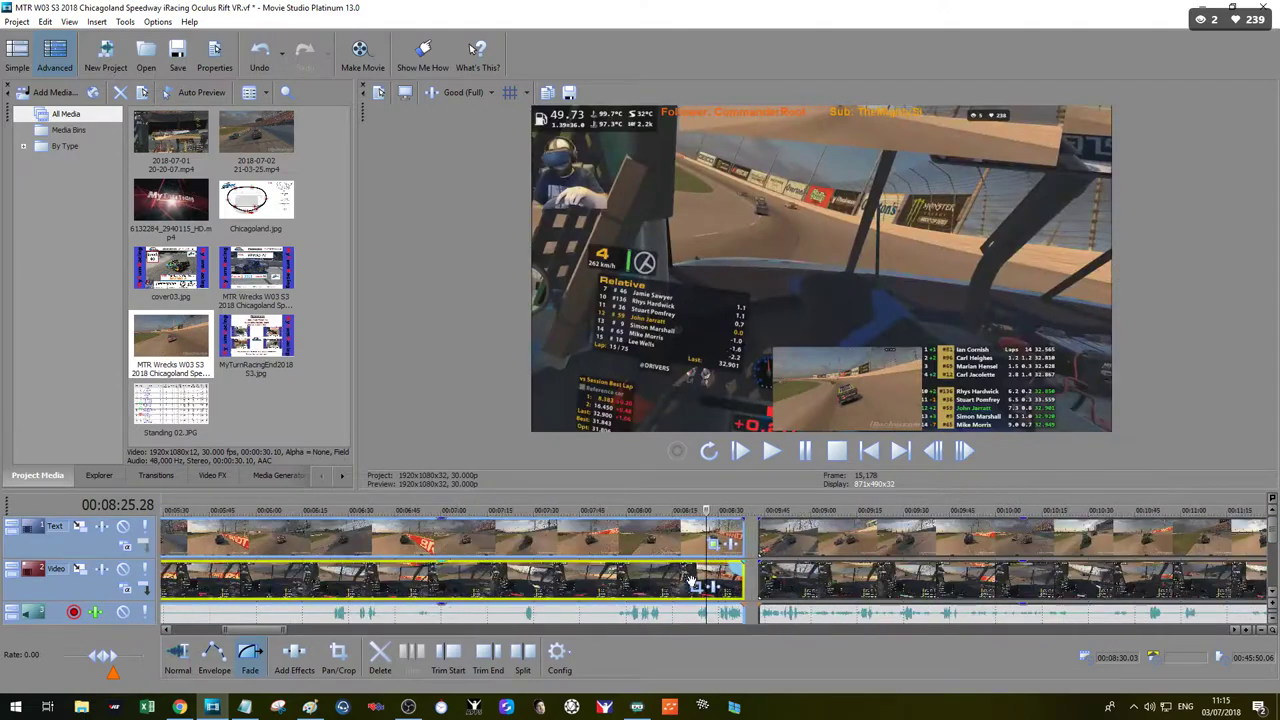
{"action": "key", "text": "space"}
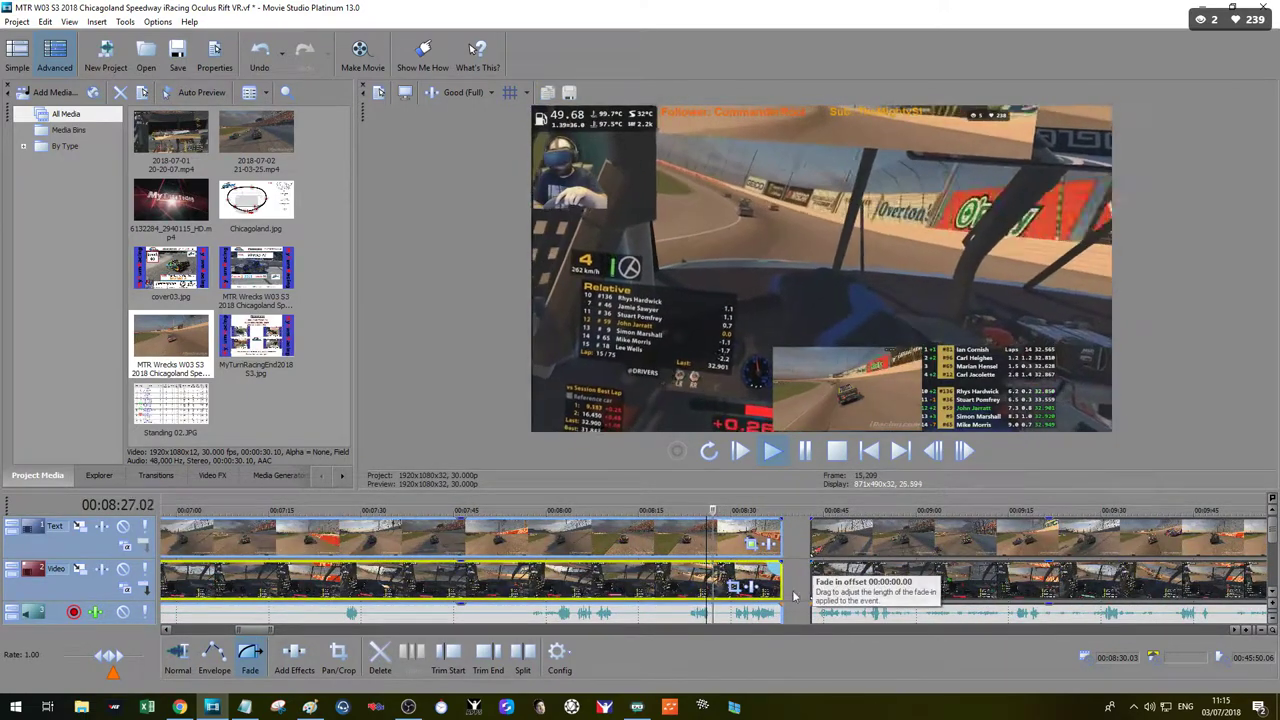
{"action": "left_click", "coordinate": [741, 540]}
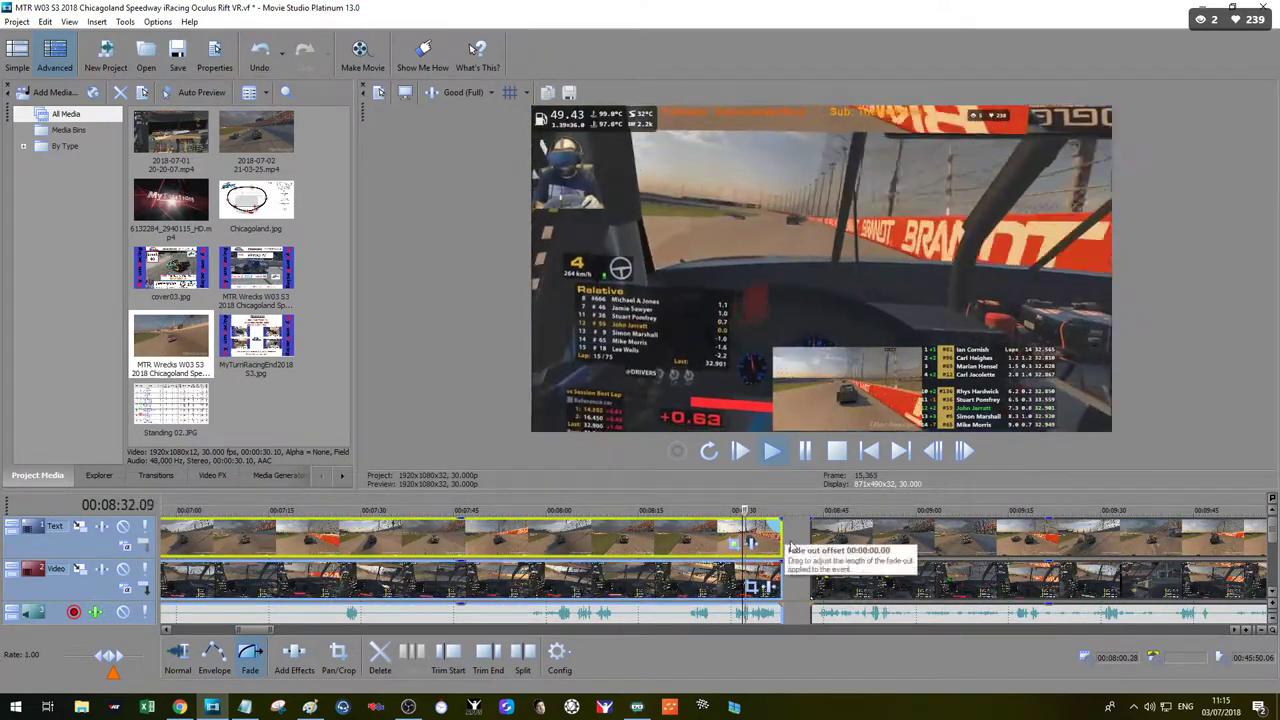
{"action": "left_click", "coordinate": [836, 456]}
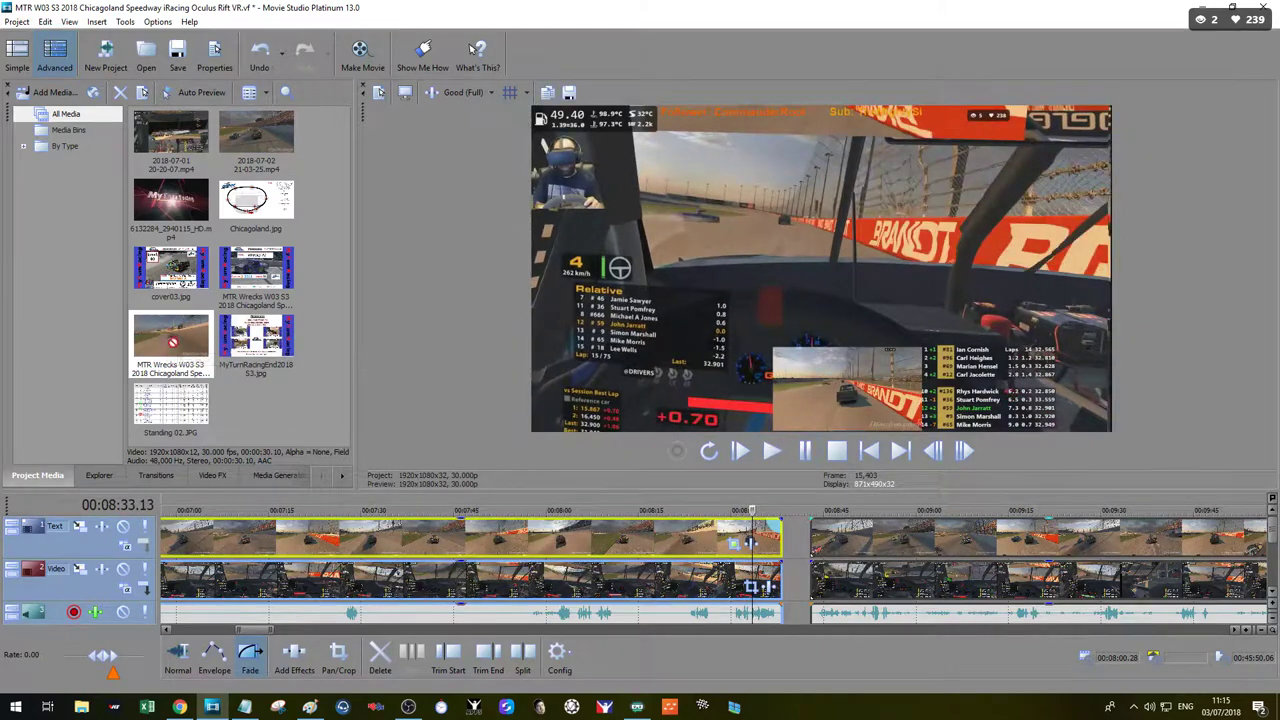
{"action": "left_click_drag", "start_coordinate": [785, 578], "coordinate": [840, 581]}
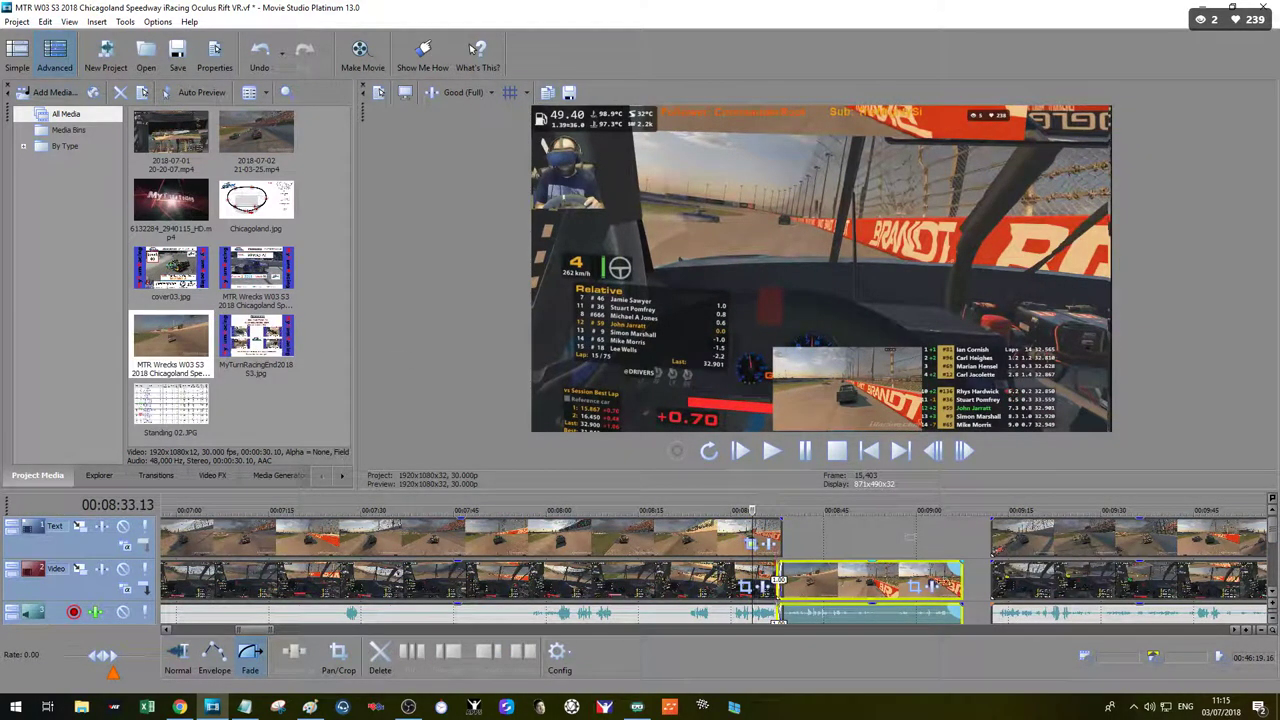
Step: Pull the following race footage back to slightly overlap the inserted subclip's end, check the transition into the replay, and save the project
{"action": "left_click_drag", "start_coordinate": [1046, 584], "coordinate": [1013, 584]}
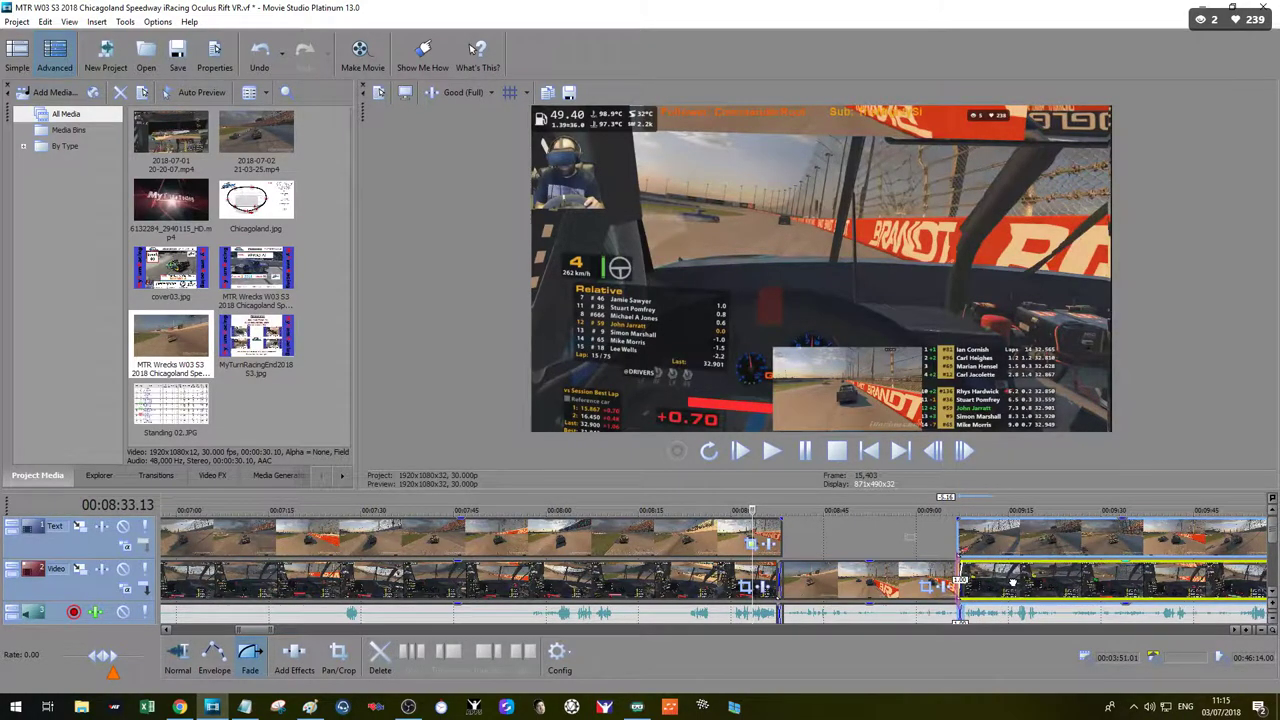
{"action": "key", "text": "space"}
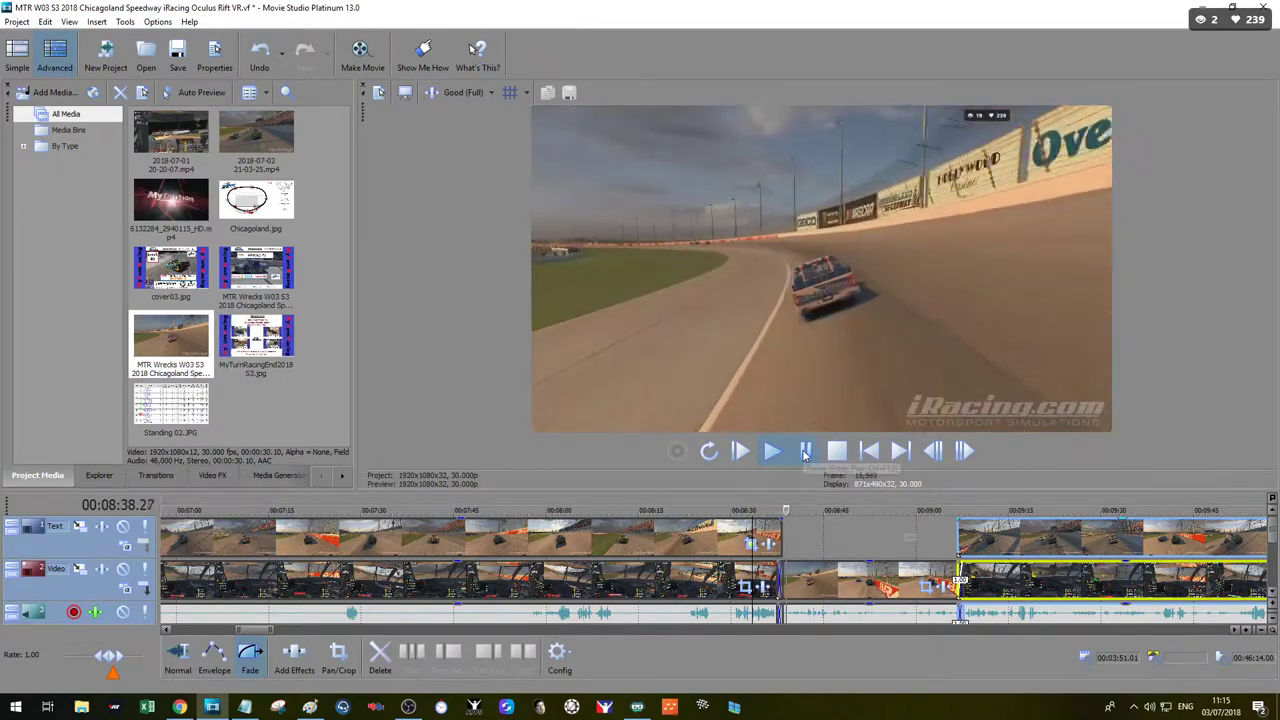
{"action": "left_click", "coordinate": [805, 454]}
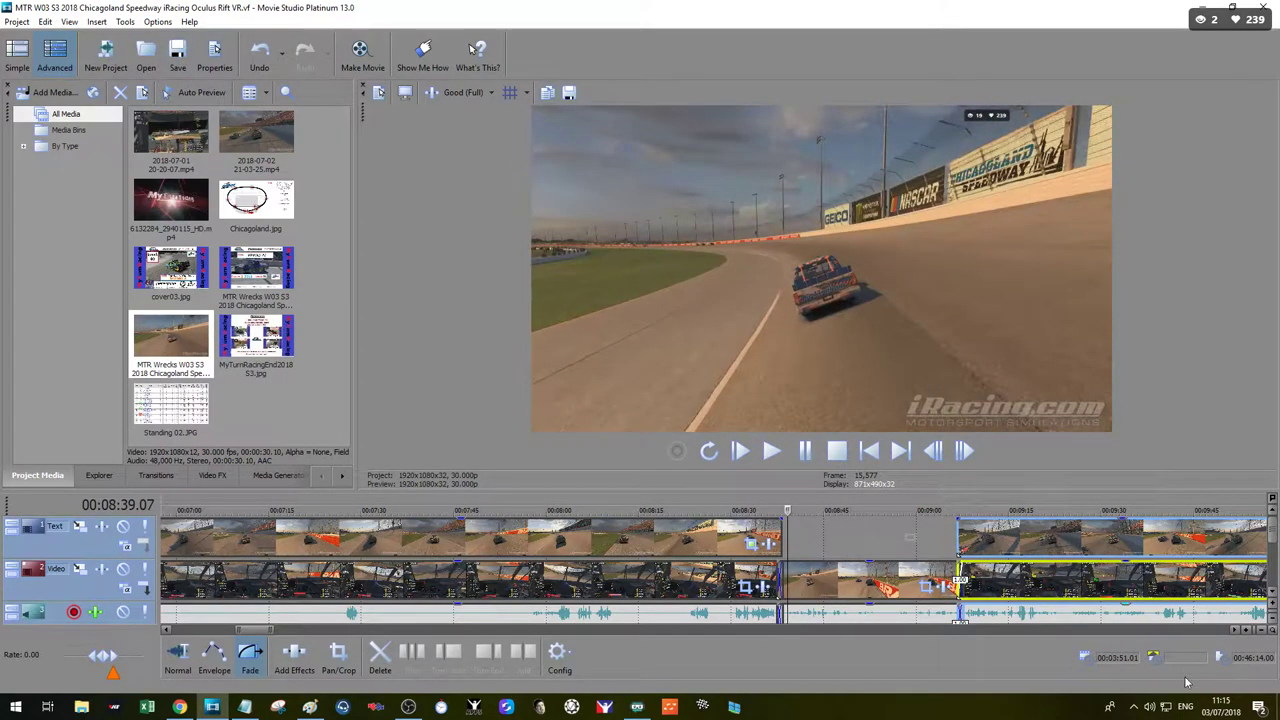
Step: Examine the race footage at the second cut, around 00:12:55
{"action": "scroll", "coordinate": [1058, 592], "scroll_direction": "down", "scroll_amount": 5}
{"action": "left_click", "coordinate": [994, 536]}
{"action": "scroll", "coordinate": [1056, 598], "scroll_direction": "up", "scroll_amount": 3}
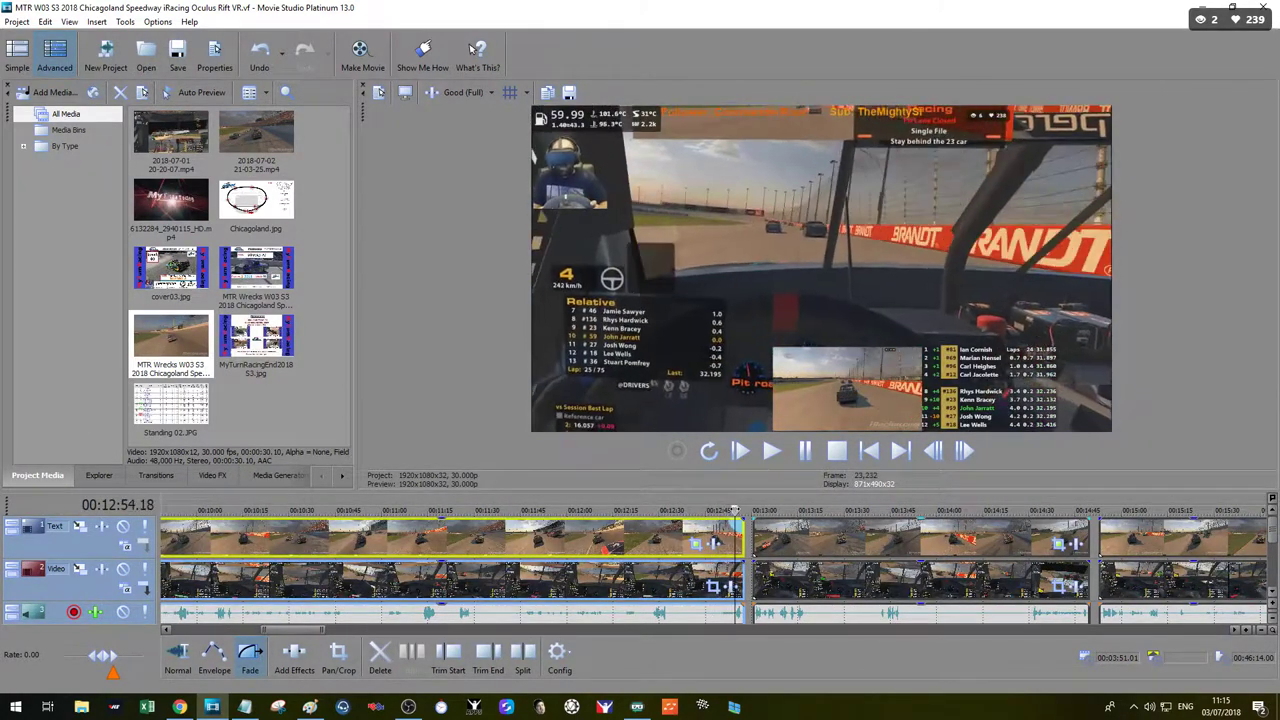
{"action": "scroll", "coordinate": [1053, 579], "scroll_direction": "down", "scroll_amount": 10}
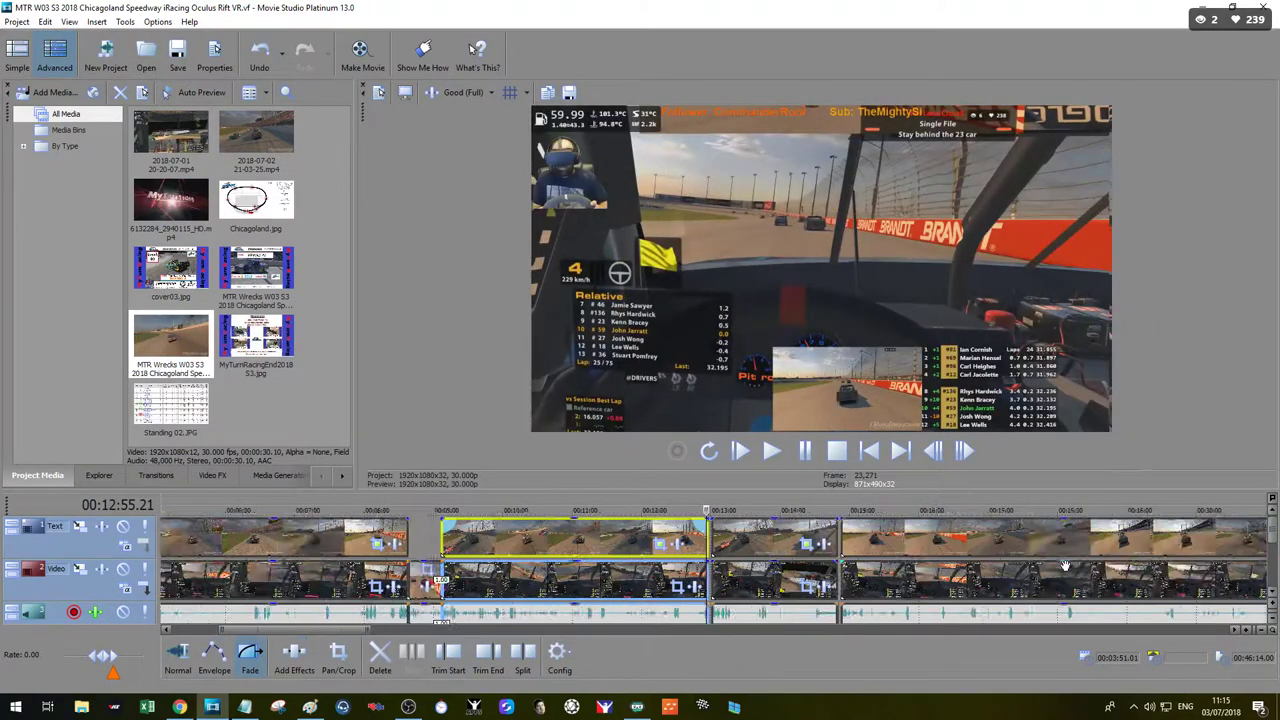
Step: Find the start of the next wreck in the remaining MTR Wrecks clip and remove the clip's footage before about 00:40:09
{"action": "left_click", "coordinate": [643, 567]}
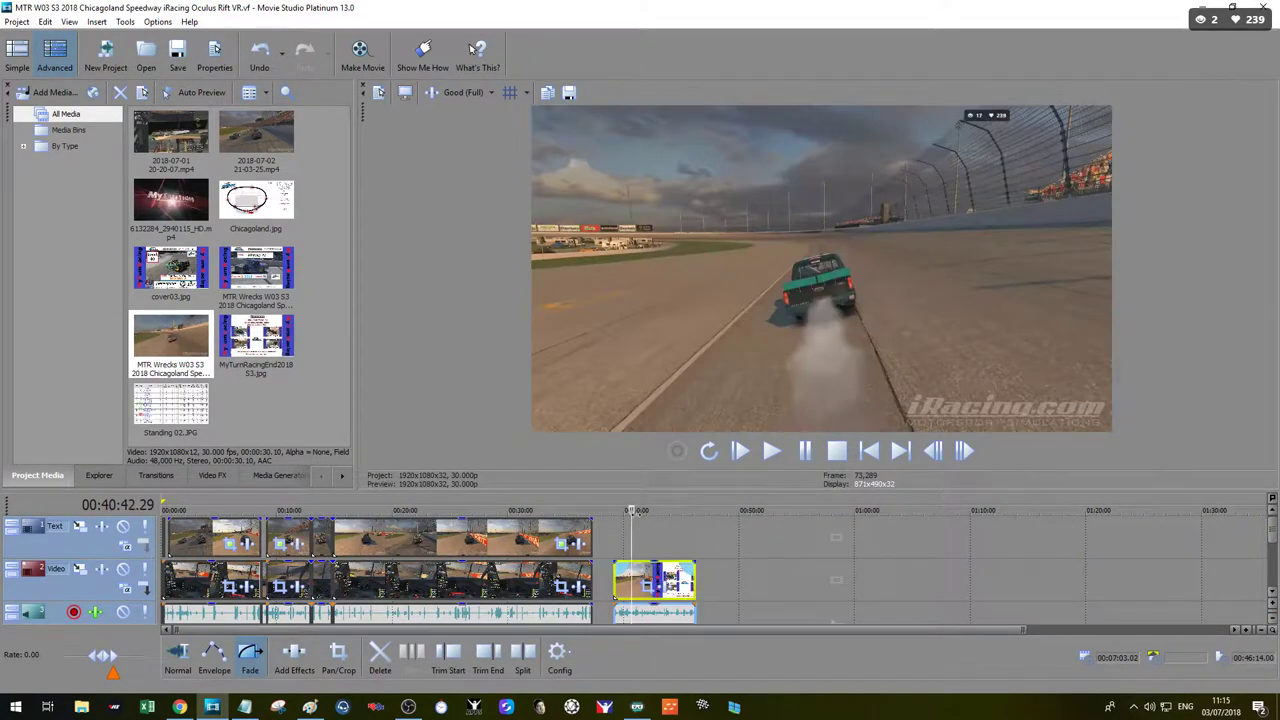
{"action": "left_click_drag", "start_coordinate": [621, 512], "coordinate": [614, 514]}
{"action": "scroll", "coordinate": [633, 530], "scroll_direction": "up", "scroll_amount": 9}
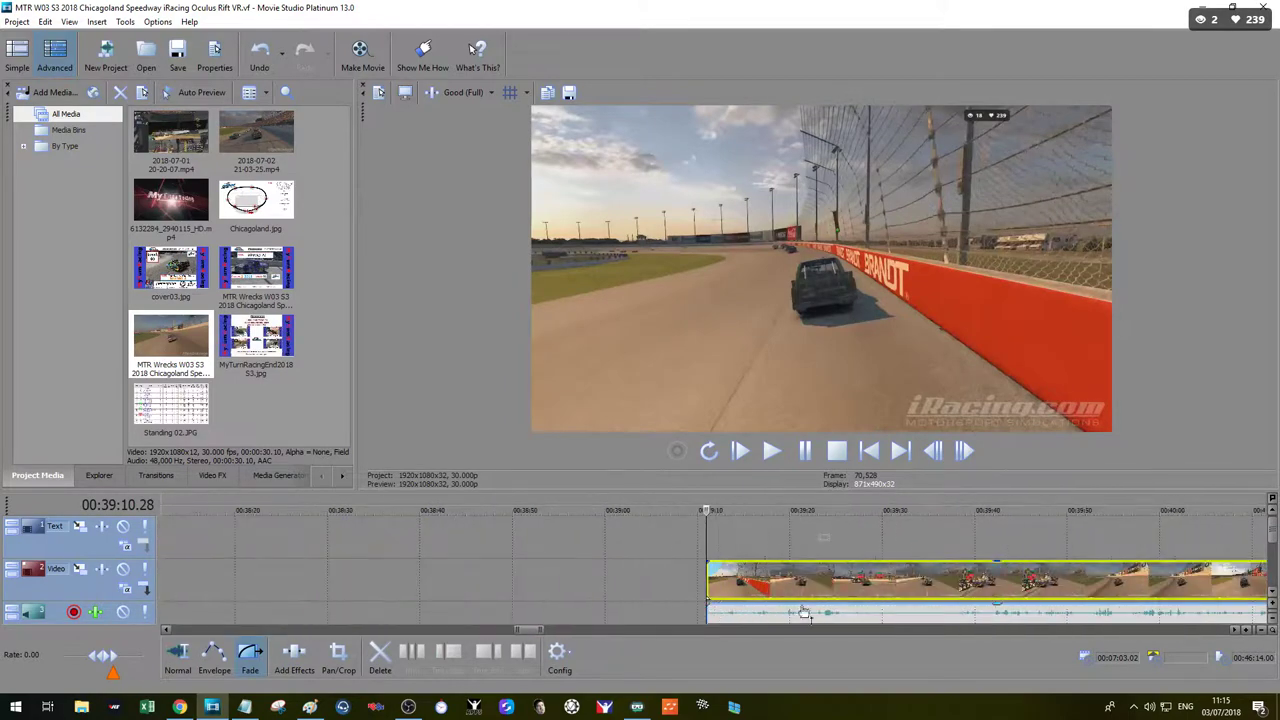
{"action": "scroll", "coordinate": [787, 590], "scroll_direction": "down", "scroll_amount": 1}
{"action": "scroll", "coordinate": [787, 590], "scroll_direction": "down", "scroll_amount": 3}
{"action": "left_click", "coordinate": [726, 511]}
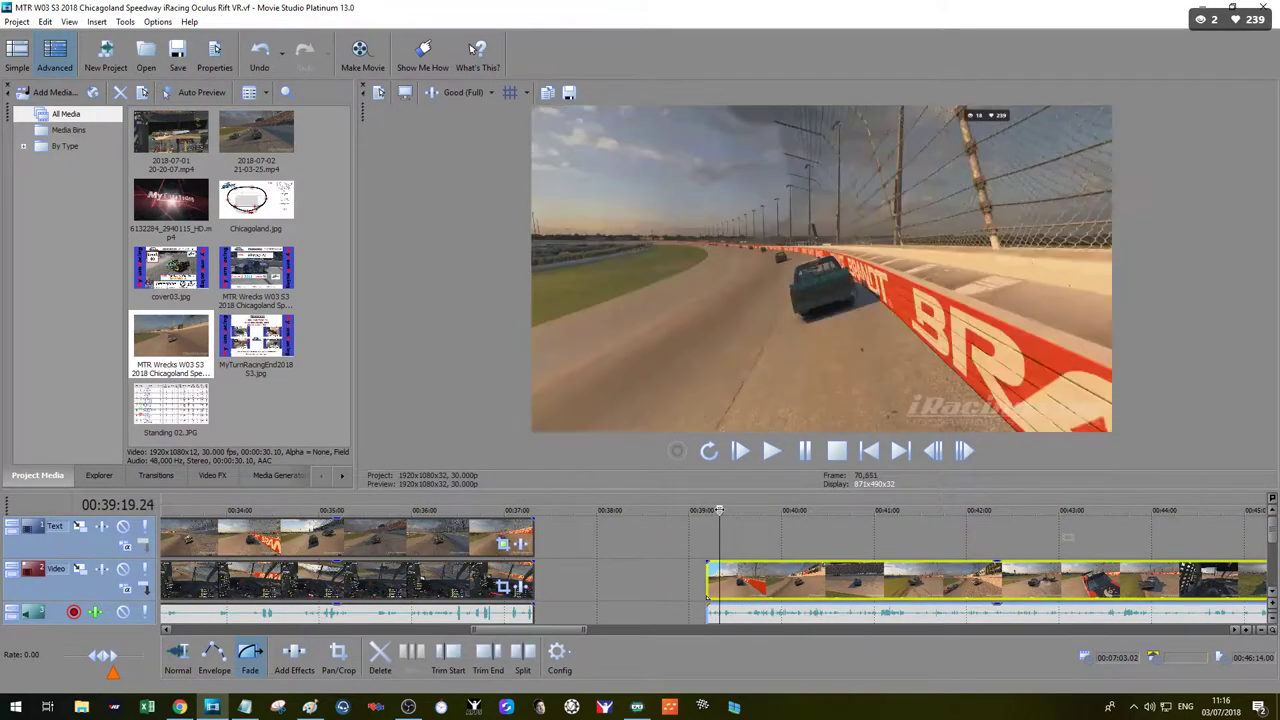
{"action": "left_click_drag", "start_coordinate": [727, 510], "coordinate": [770, 511]}
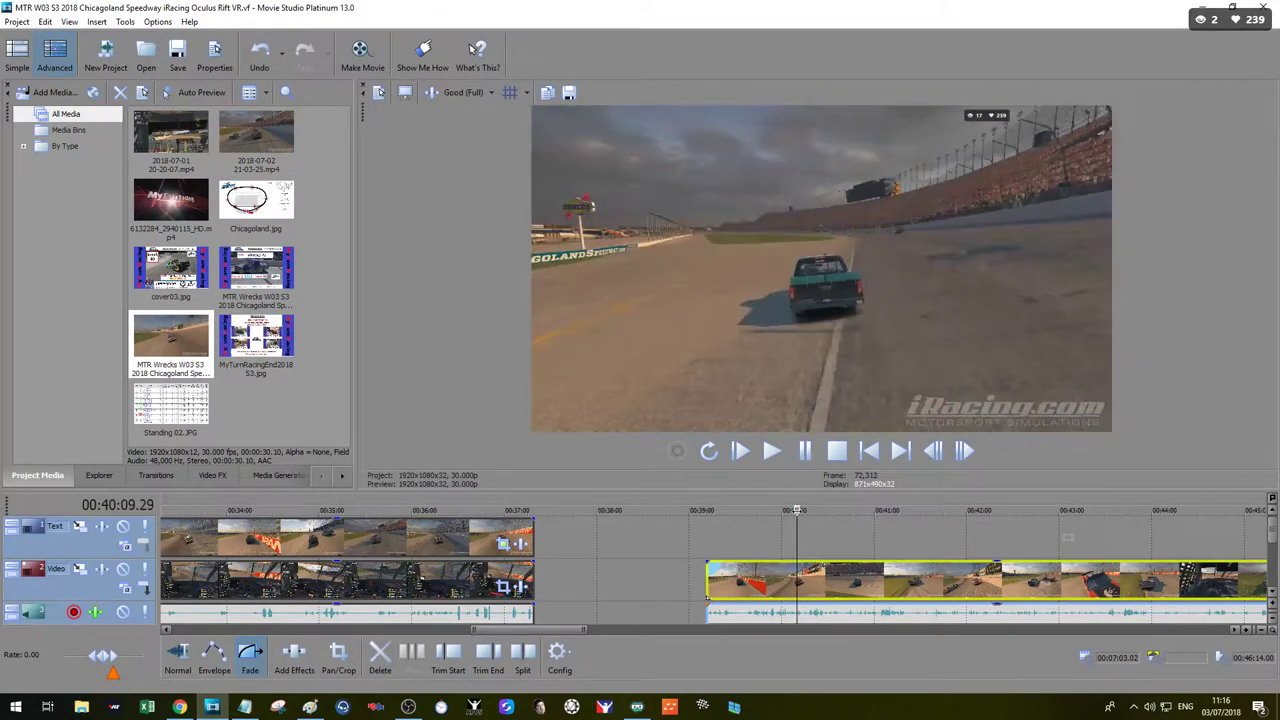
{"action": "scroll", "coordinate": [814, 594], "scroll_direction": "up", "scroll_amount": 5}
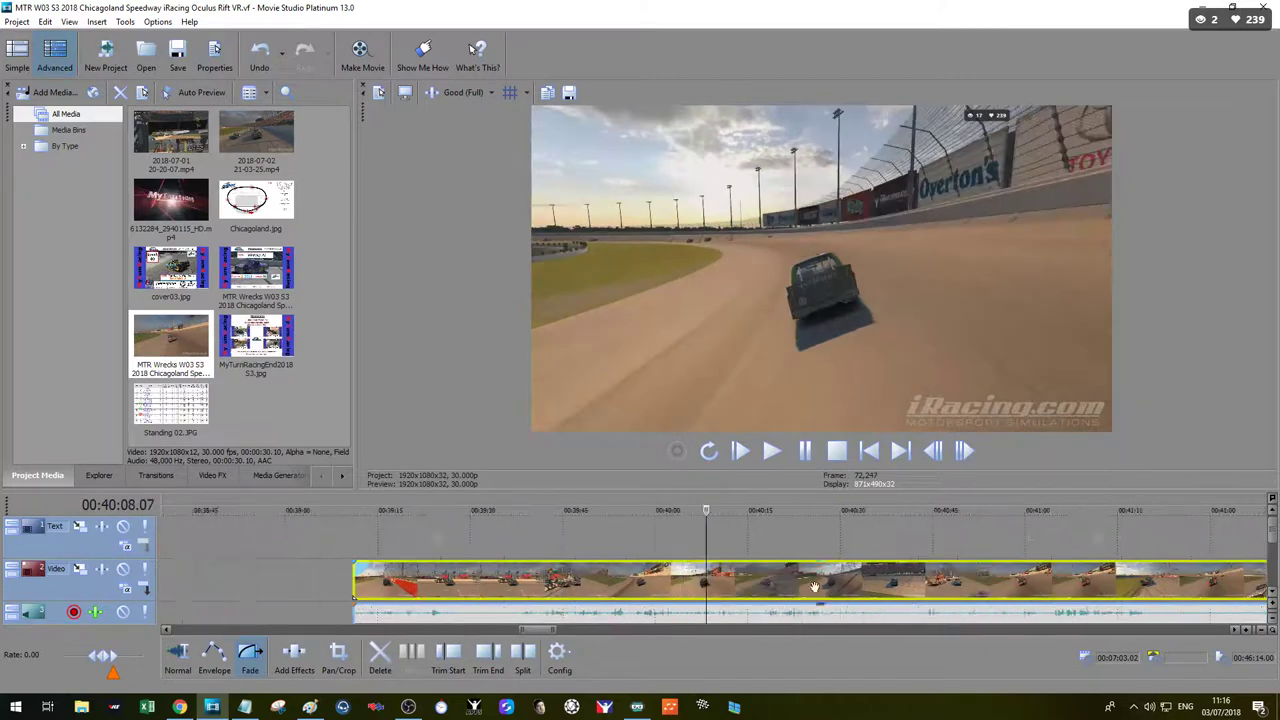
{"action": "left_click", "coordinate": [772, 451]}
{"action": "left_click", "coordinate": [805, 455]}
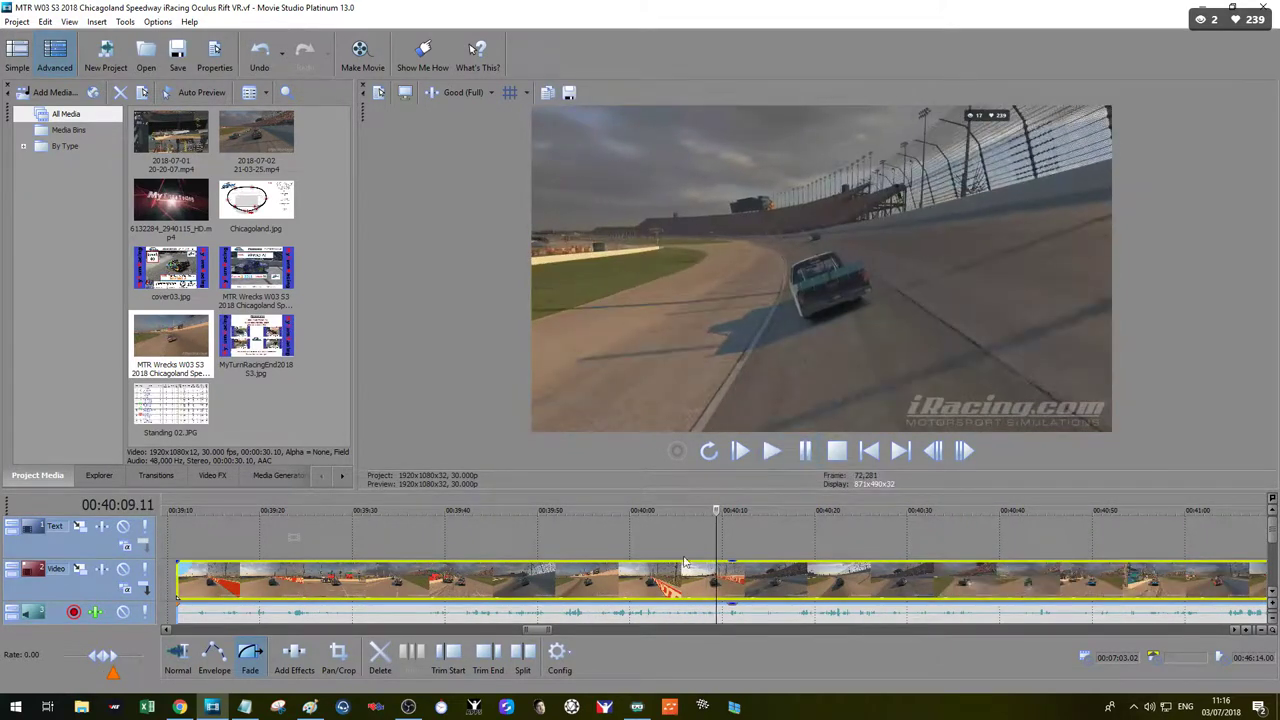
Step: Play the second wreck from the clip's new start and split the MTR Wrecks clip at 00:39:40.05
{"action": "key", "text": "space"}
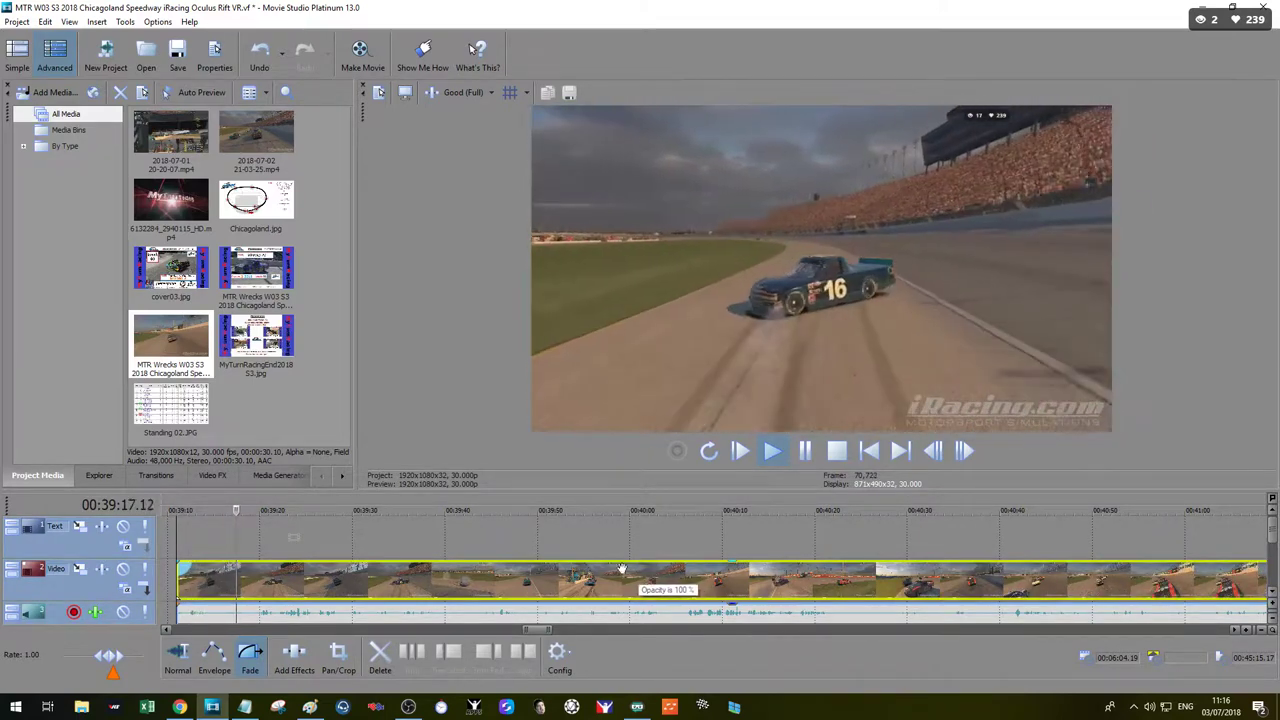
{"action": "scroll", "coordinate": [650, 580], "scroll_direction": "up", "scroll_amount": 2}
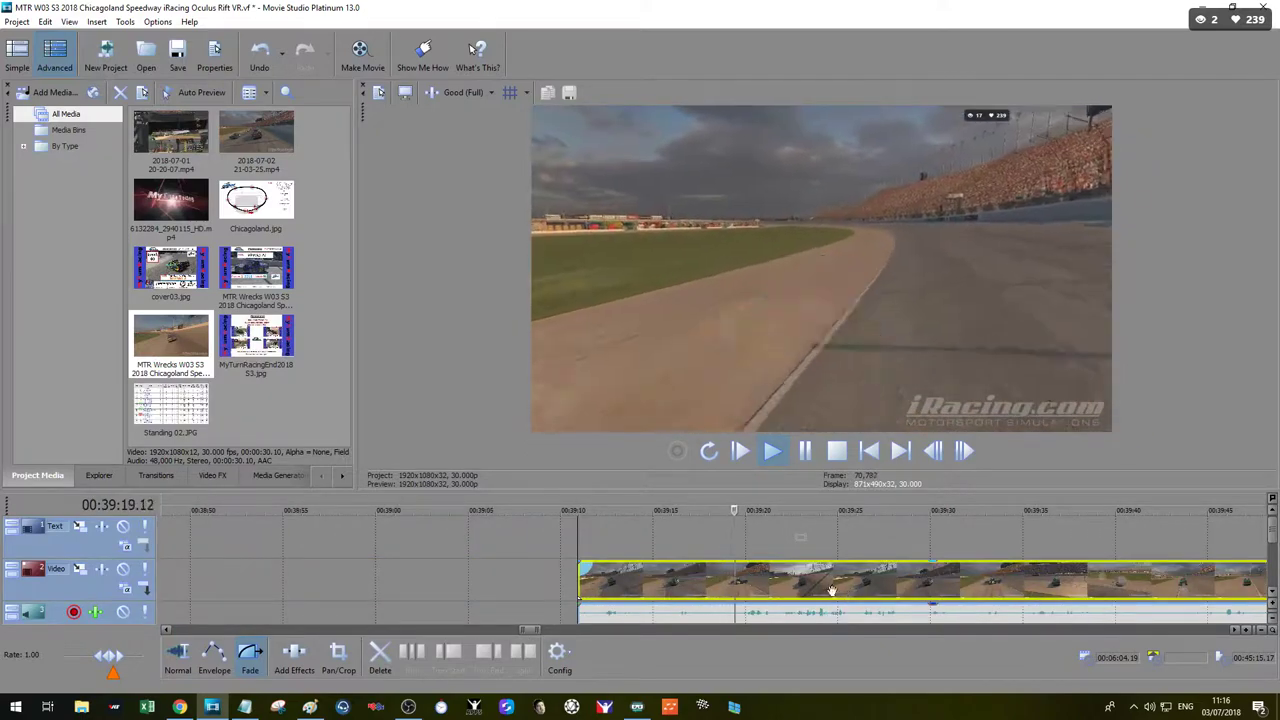
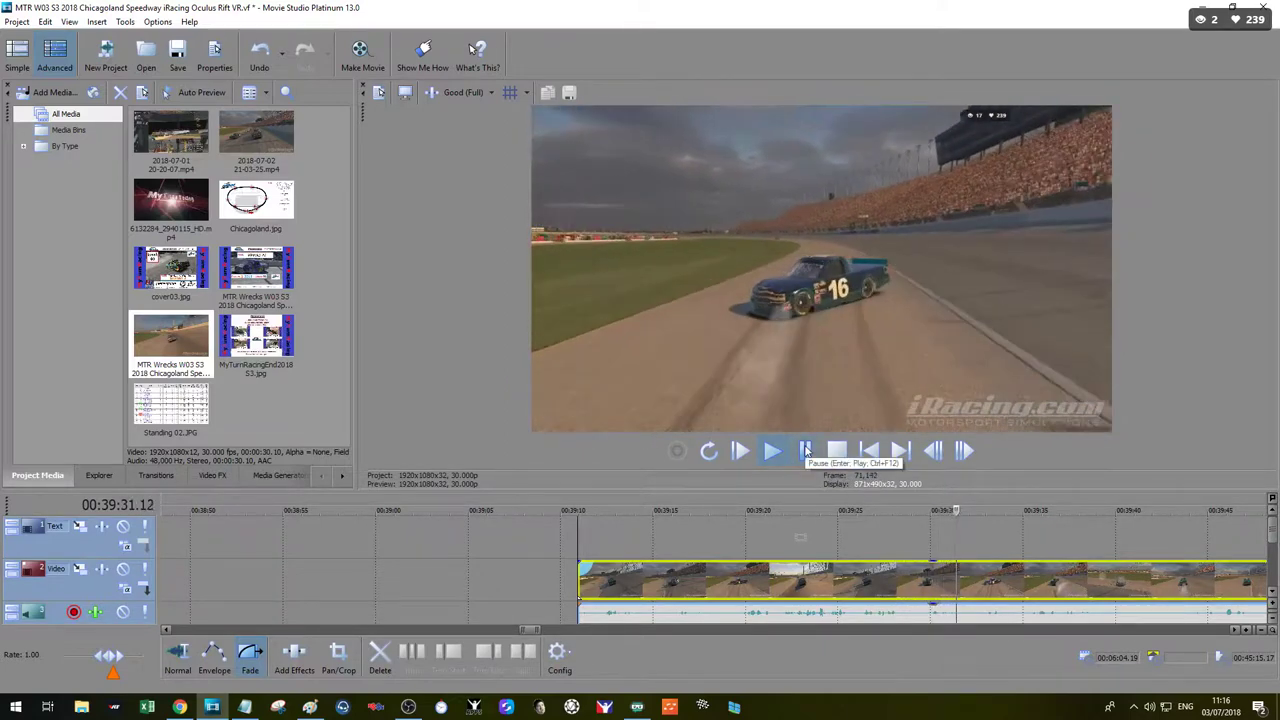
{"action": "scroll", "coordinate": [995, 577], "scroll_direction": "down", "scroll_amount": 2}
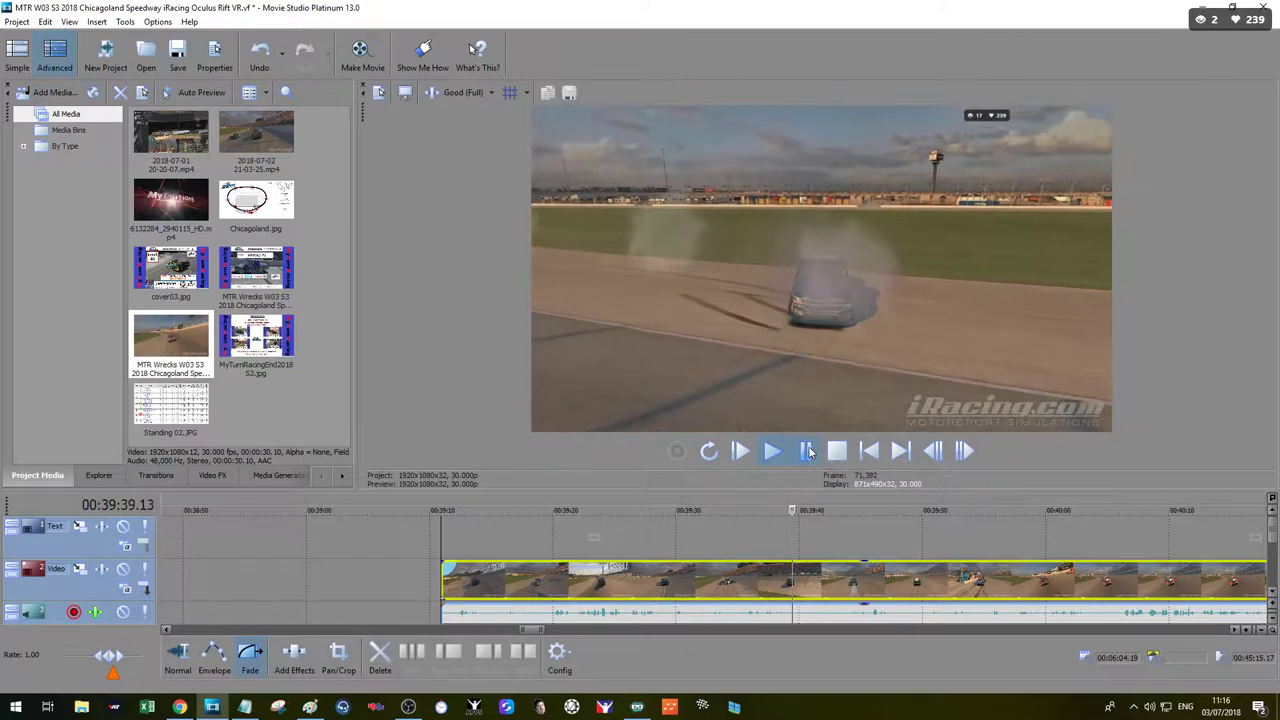
{"action": "left_click", "coordinate": [807, 451]}
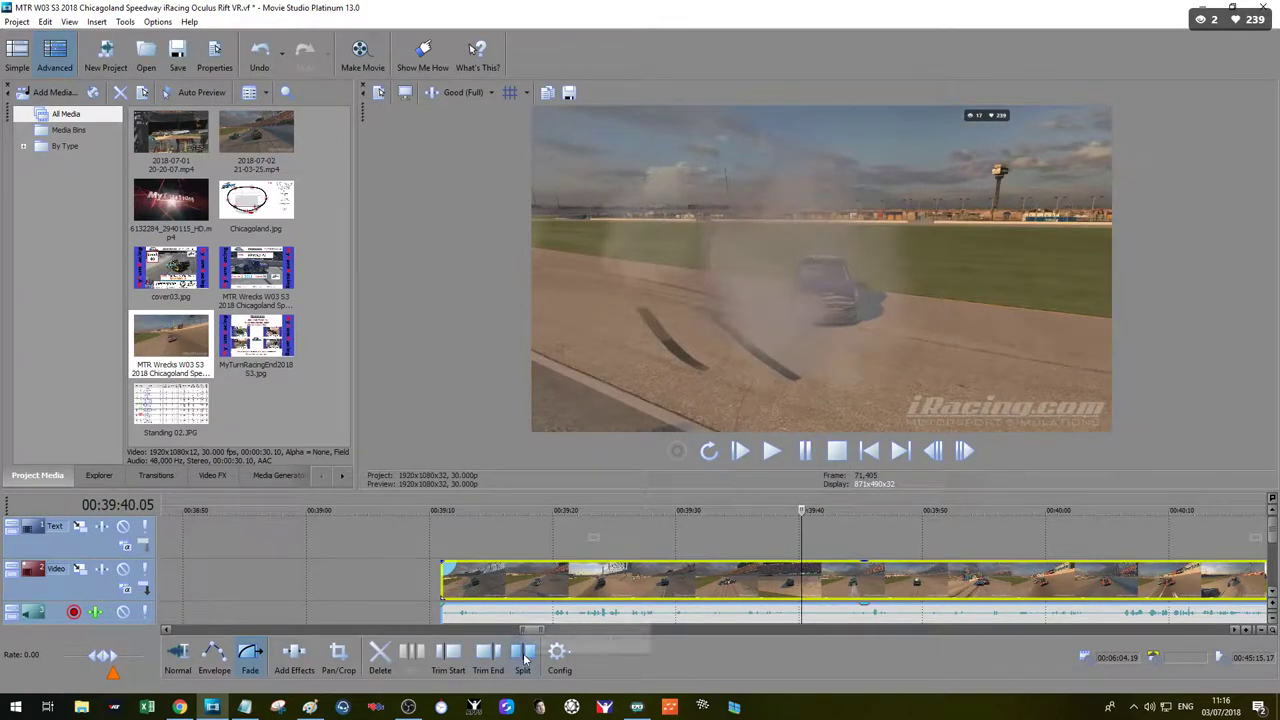
{"action": "left_click", "coordinate": [521, 660]}
Step: Create a subclip from the second wreck section before the split and delete that section from the timeline
{"action": "right_click", "coordinate": [540, 580]}
{"action": "left_click", "coordinate": [615, 343]}
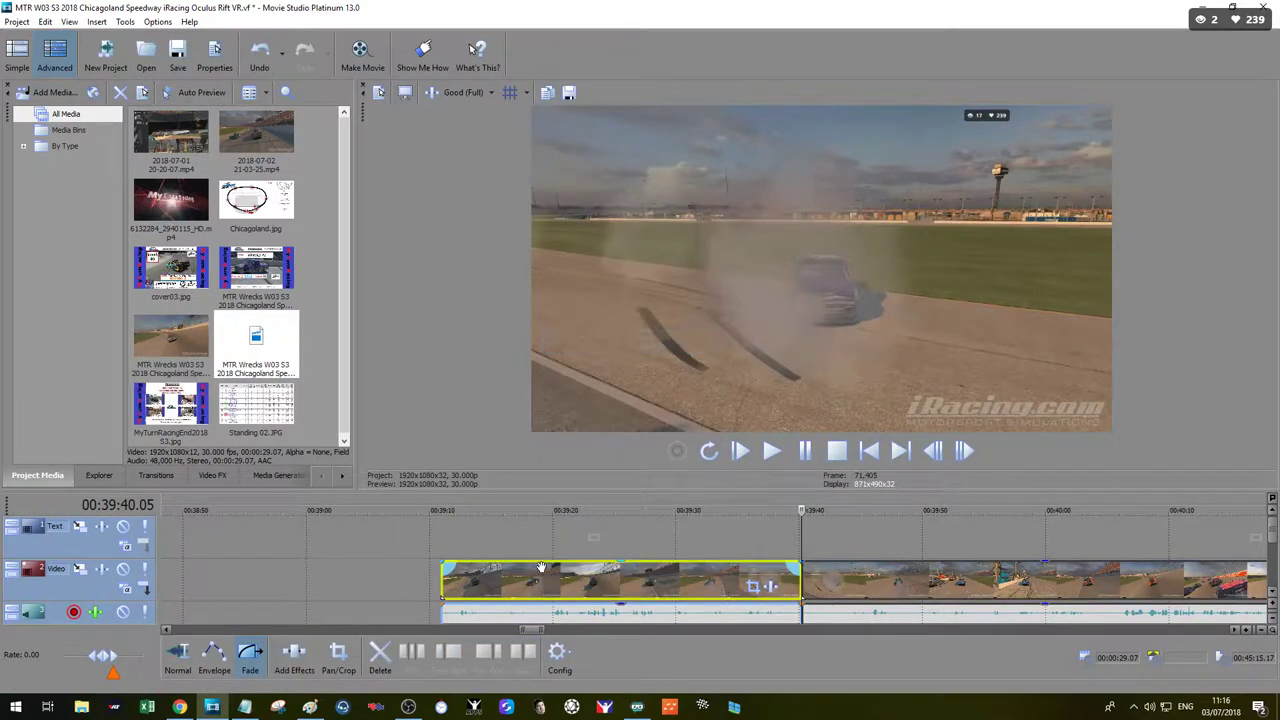
{"action": "left_click", "coordinate": [543, 567]}
{"action": "key", "text": "Delete"}
Step: Insert the second wreck subclip at the third cut, around 00:14:48, and move the following race footage back against it
{"action": "scroll", "coordinate": [468, 582], "scroll_direction": "down", "scroll_amount": 3}
{"action": "scroll", "coordinate": [470, 585], "scroll_direction": "down", "scroll_amount": 5}
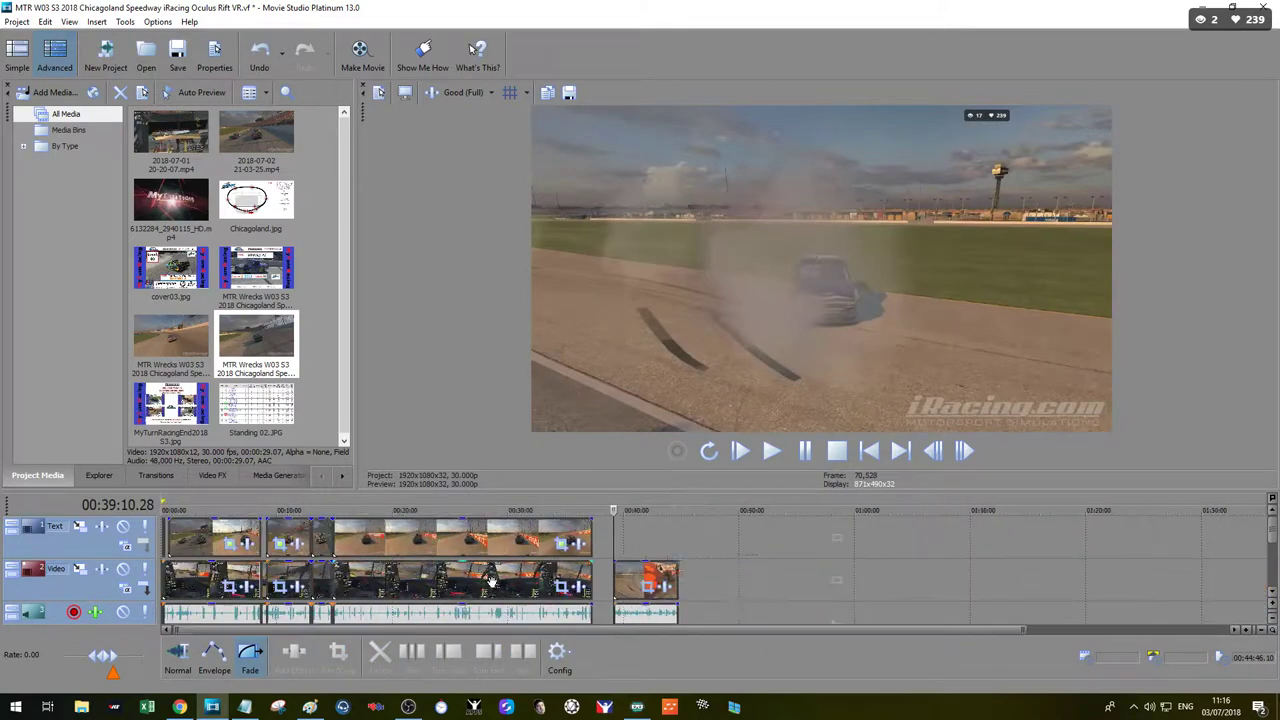
{"action": "left_click", "coordinate": [340, 540]}
{"action": "scroll", "coordinate": [340, 560], "scroll_direction": "up", "scroll_amount": 8}
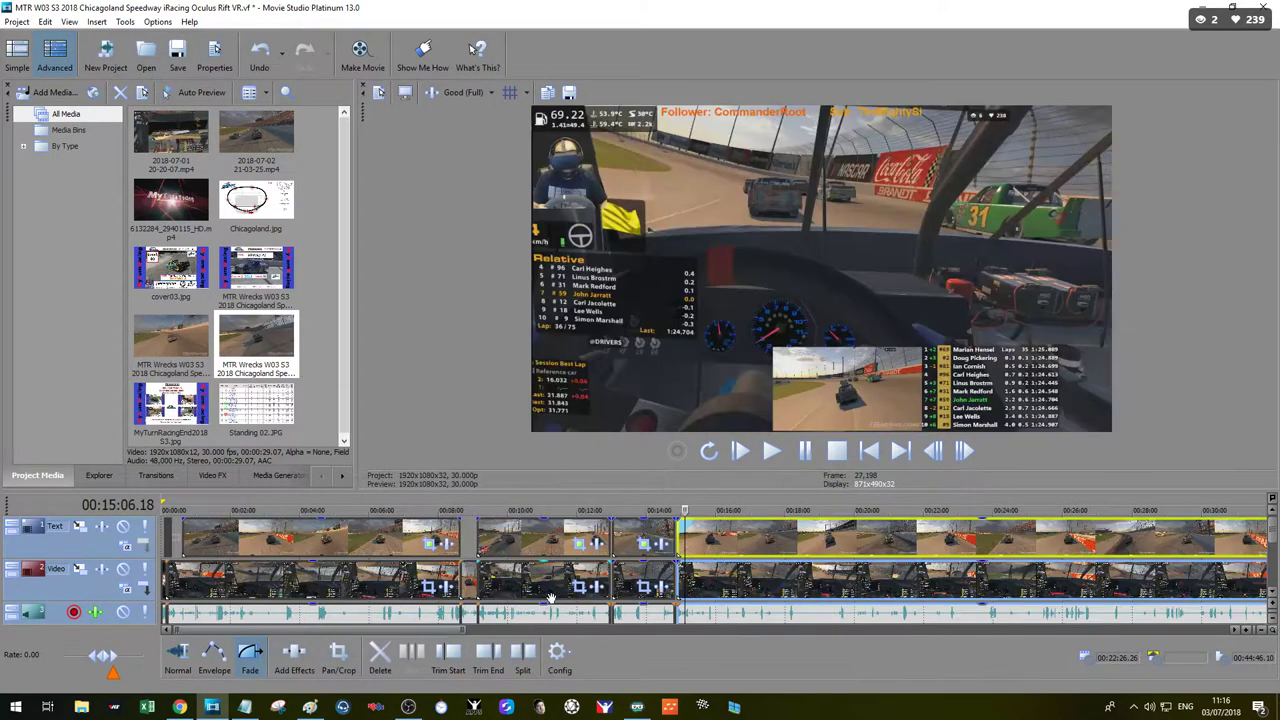
{"action": "left_click_drag", "start_coordinate": [256, 340], "coordinate": [675, 583]}
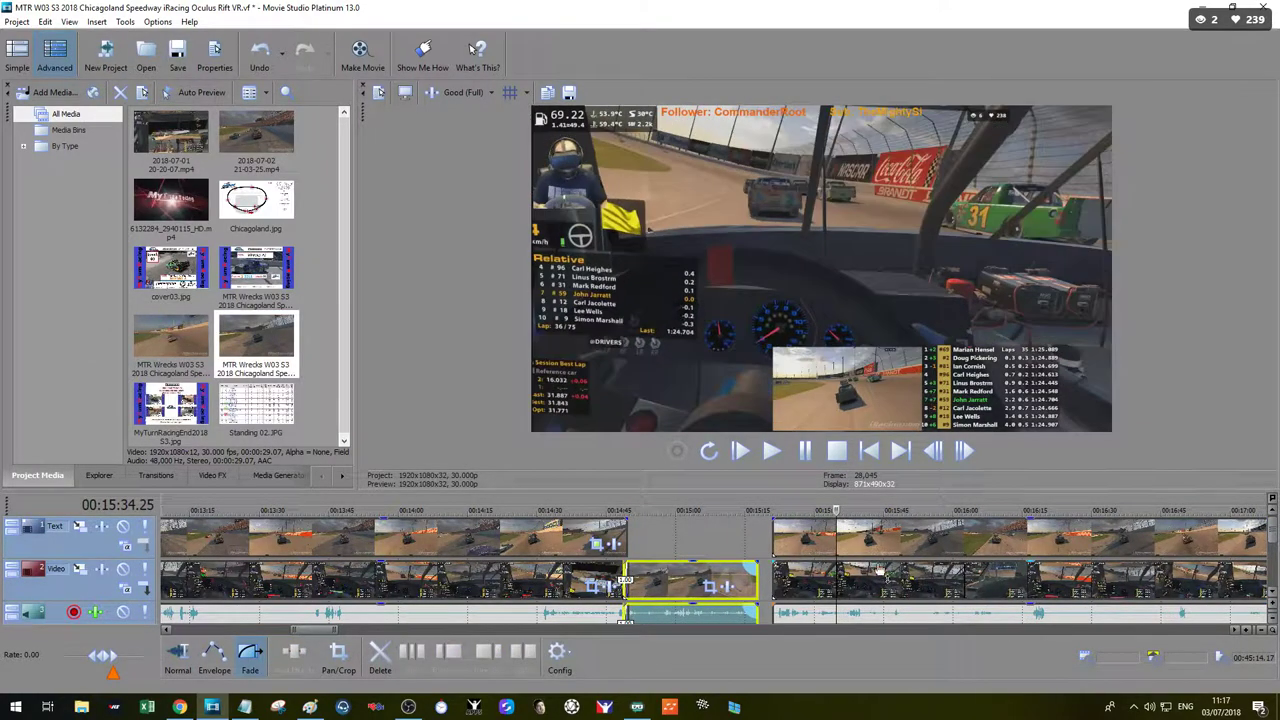
{"action": "left_click", "coordinate": [878, 574]}
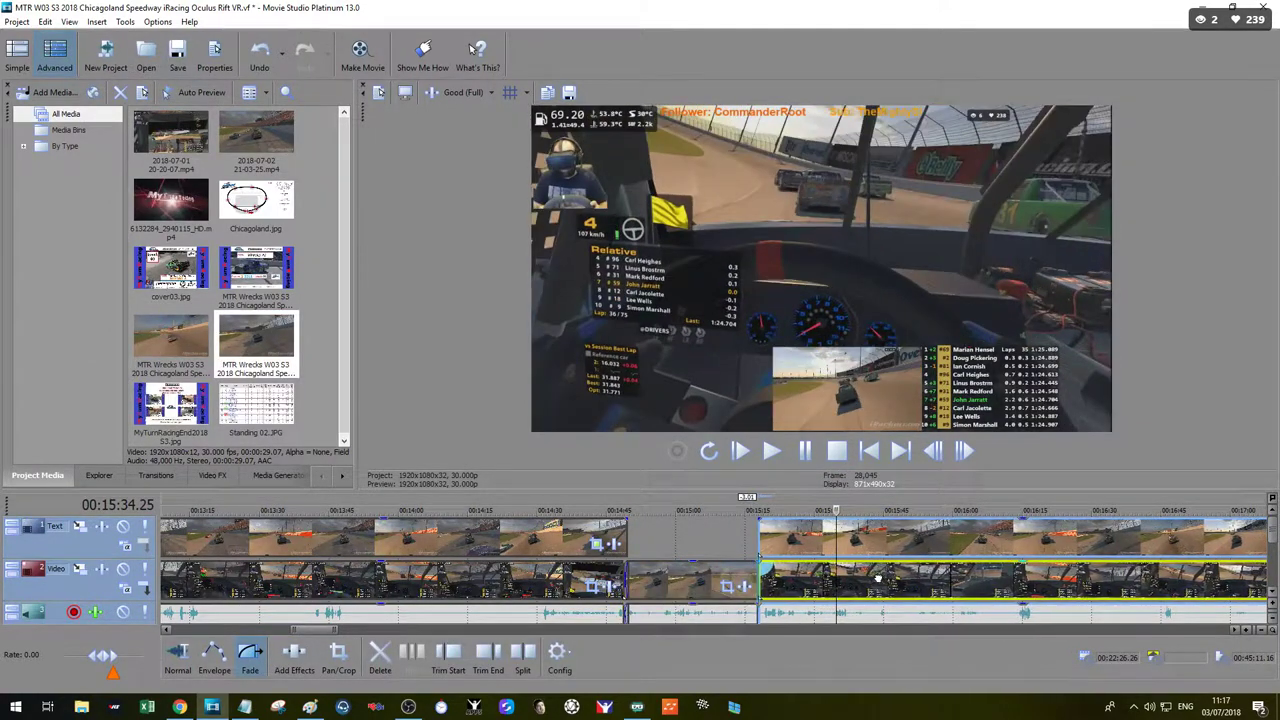
{"action": "scroll", "coordinate": [1012, 585], "scroll_direction": "down", "scroll_amount": 4}
{"action": "scroll", "coordinate": [1012, 585], "scroll_direction": "down", "scroll_amount": 5}
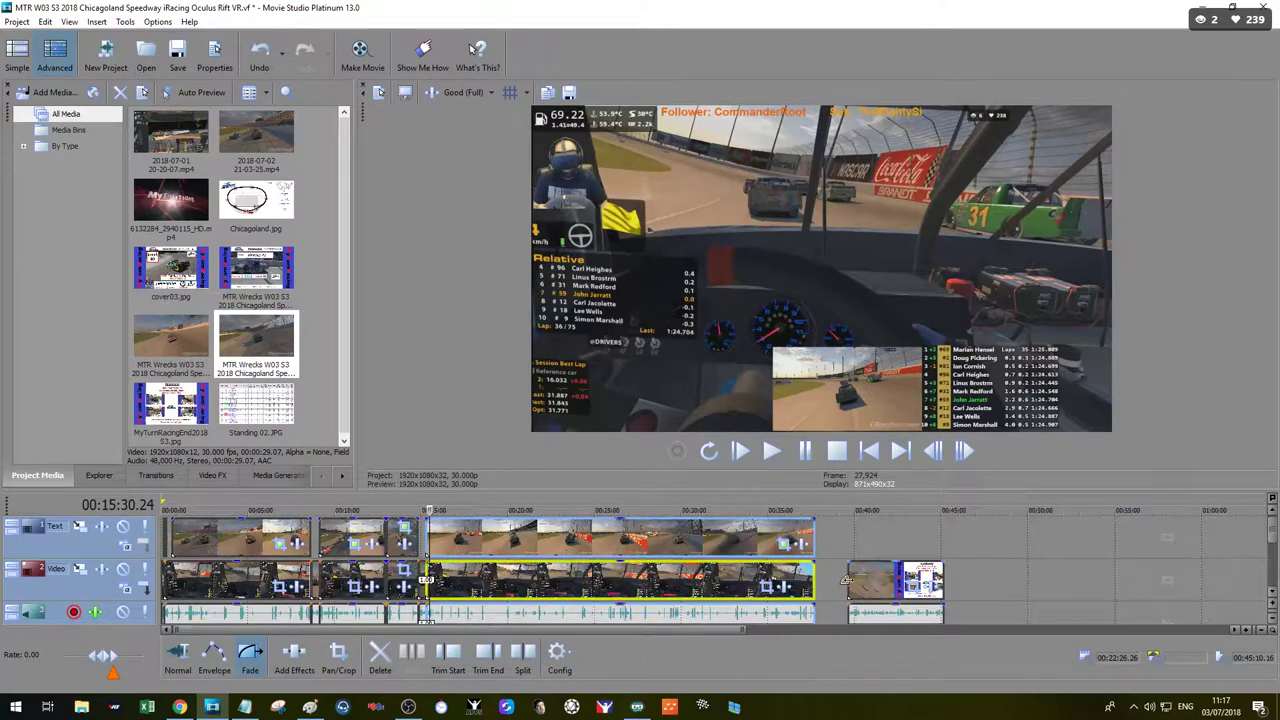
{"action": "scroll", "coordinate": [575, 570], "scroll_direction": "up", "scroll_amount": 8}
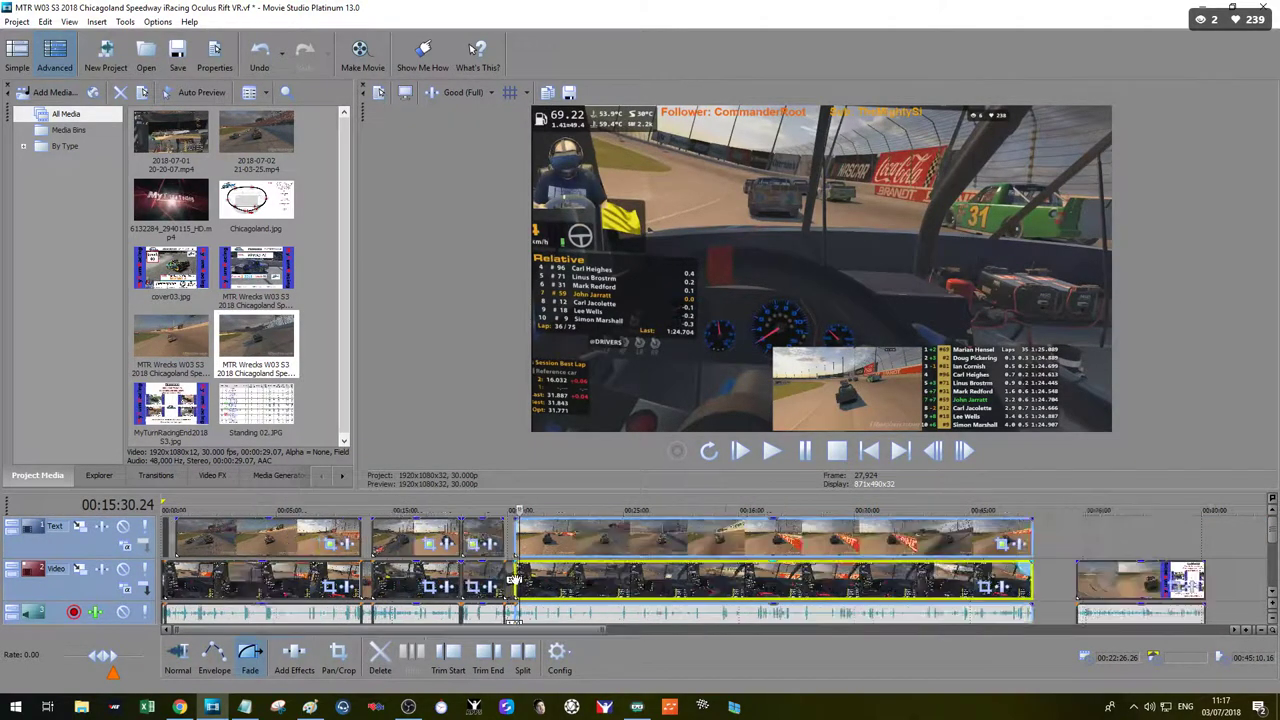
{"action": "scroll", "coordinate": [537, 581], "scroll_direction": "up", "scroll_amount": 1}
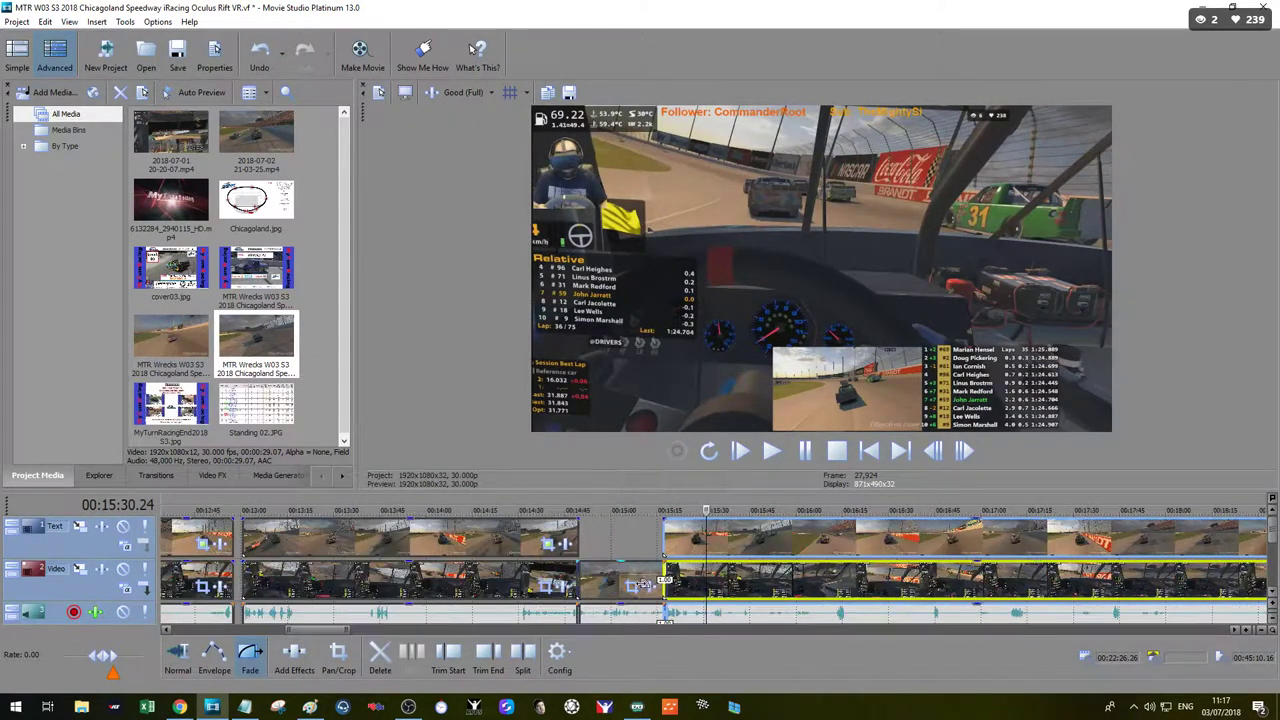
Step: Remove the second wreck subclip from the third cut
{"action": "left_click", "coordinate": [600, 574]}
{"action": "key", "text": "Delete"}
{"action": "key", "text": "ctrl+z"}
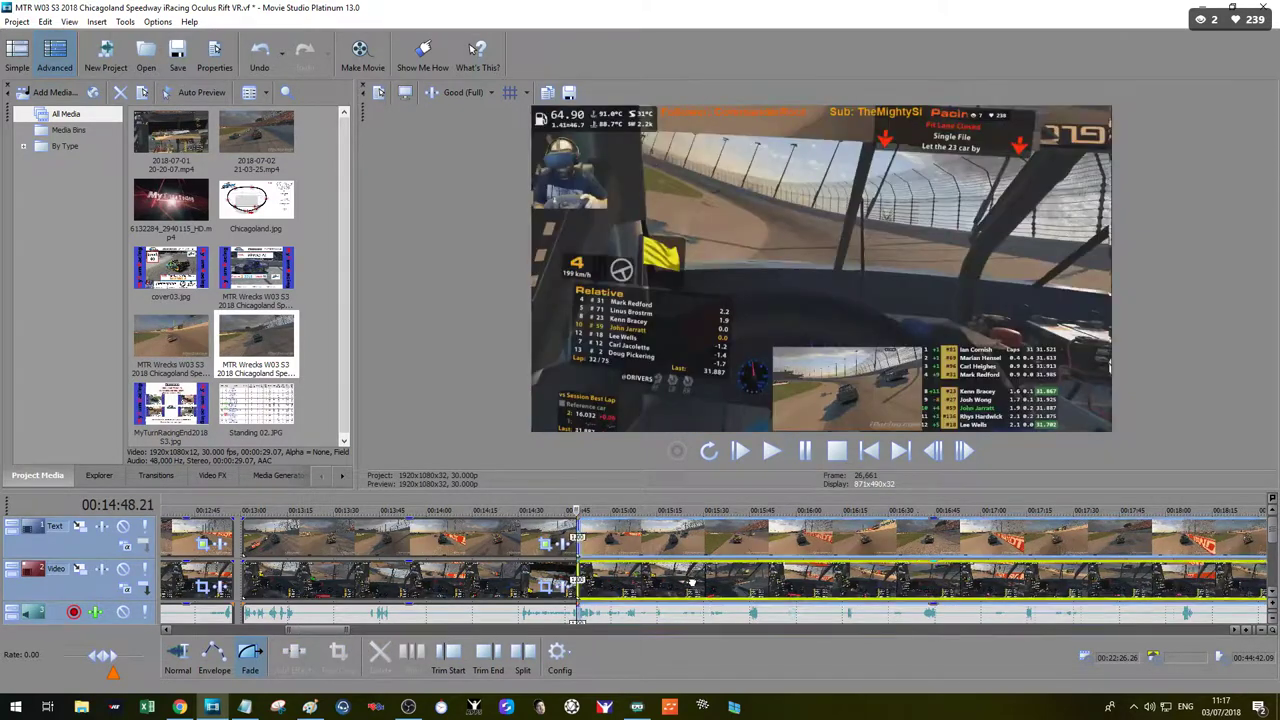
Step: Insert the second wreck subclip on the video track at the second cut, around 00:12:55
{"action": "left_click_drag", "start_coordinate": [270, 352], "coordinate": [270, 575]}
{"action": "scroll", "coordinate": [258, 579], "scroll_direction": "up", "scroll_amount": 1}
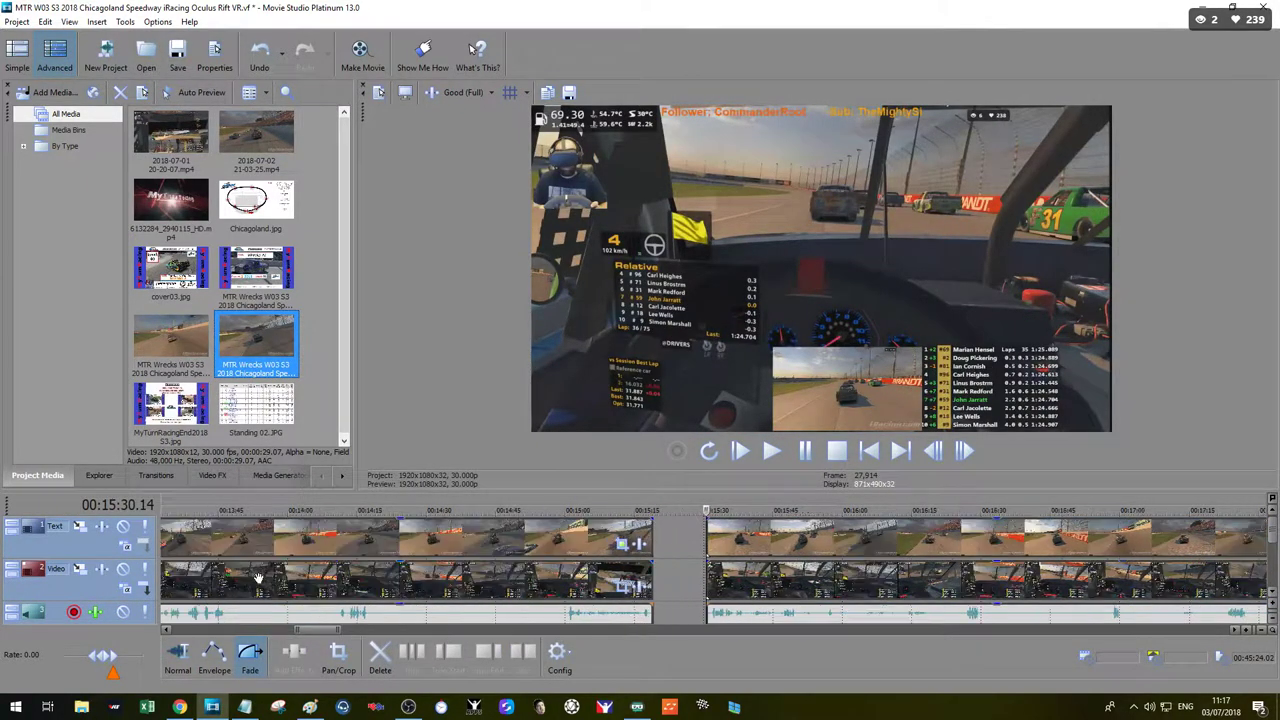
{"action": "scroll", "coordinate": [300, 582], "scroll_direction": "down", "scroll_amount": 1}
{"action": "scroll", "coordinate": [390, 585], "scroll_direction": "up", "scroll_amount": 1}
{"action": "scroll", "coordinate": [394, 586], "scroll_direction": "down", "scroll_amount": 2}
{"action": "left_click", "coordinate": [372, 582]}
{"action": "scroll", "coordinate": [400, 577], "scroll_direction": "up", "scroll_amount": 5}
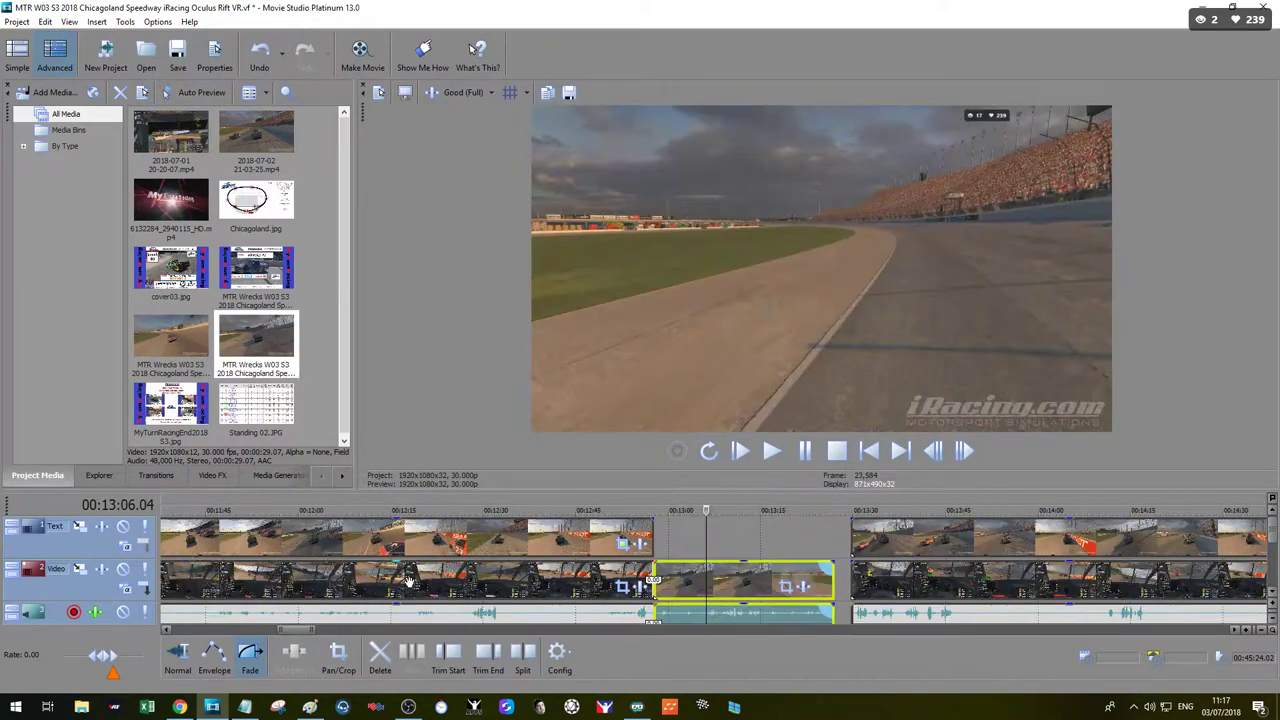
Step: Overlap the second wreck subclip about 1 second with the race footage before it and move the following race footage back onto its end
{"action": "left_click_drag", "start_coordinate": [680, 583], "coordinate": [665, 584]}
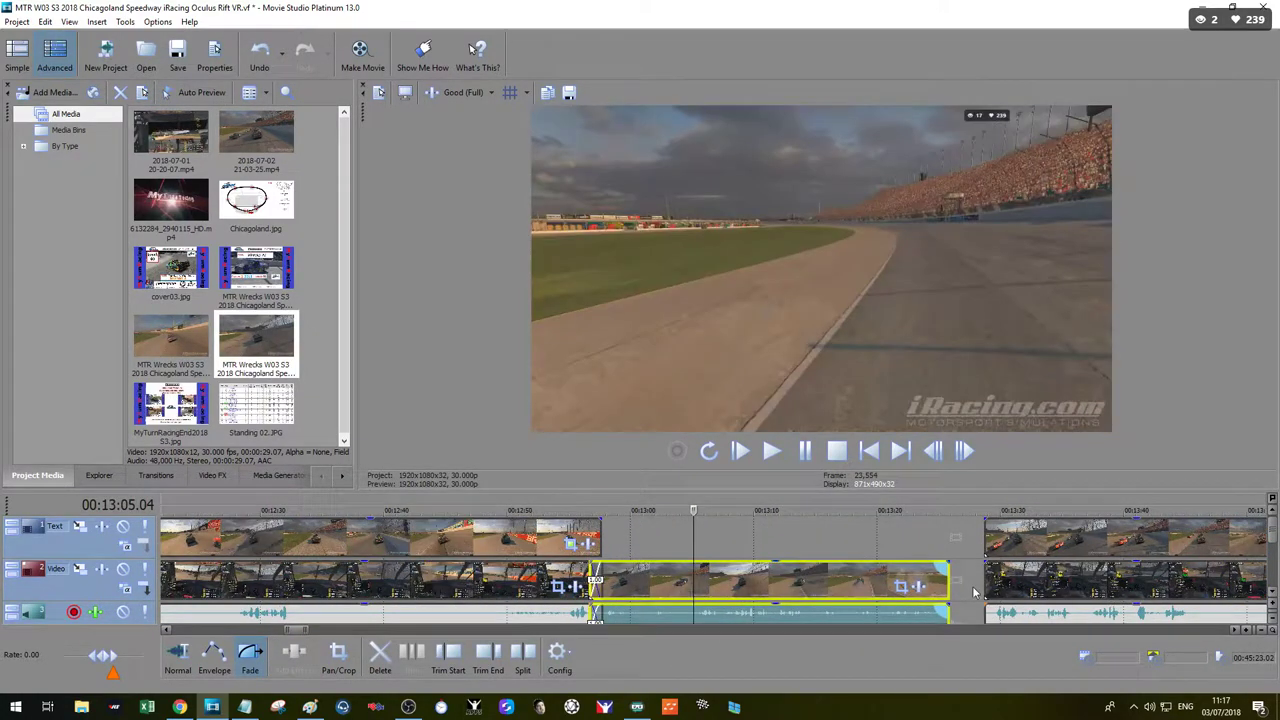
{"action": "left_click_drag", "start_coordinate": [1057, 577], "coordinate": [1012, 583]}
{"action": "scroll", "coordinate": [1014, 581], "scroll_direction": "down", "scroll_amount": 6}
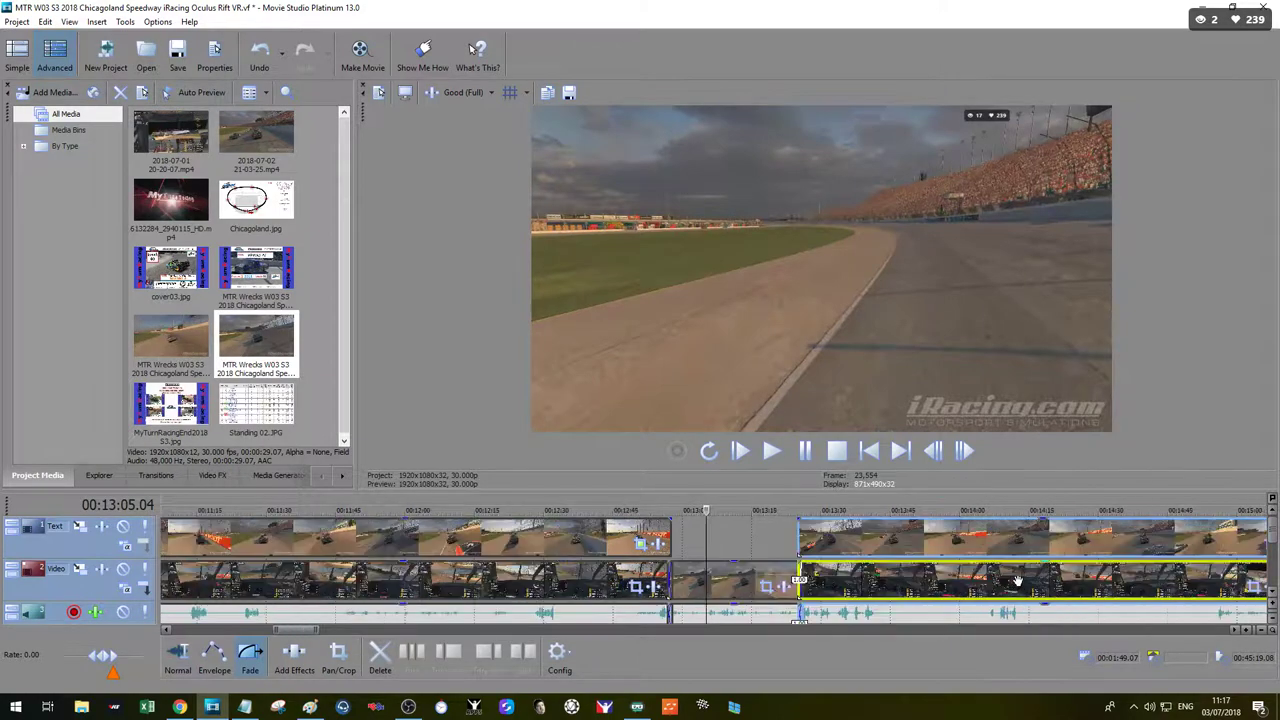
Step: Find the start of the third wreck in the remaining MTR Wrecks clip and remove the clip's footage before 00:40:00.25
{"action": "left_click", "coordinate": [1051, 580]}
{"action": "scroll", "coordinate": [1108, 583], "scroll_direction": "down", "scroll_amount": 4}
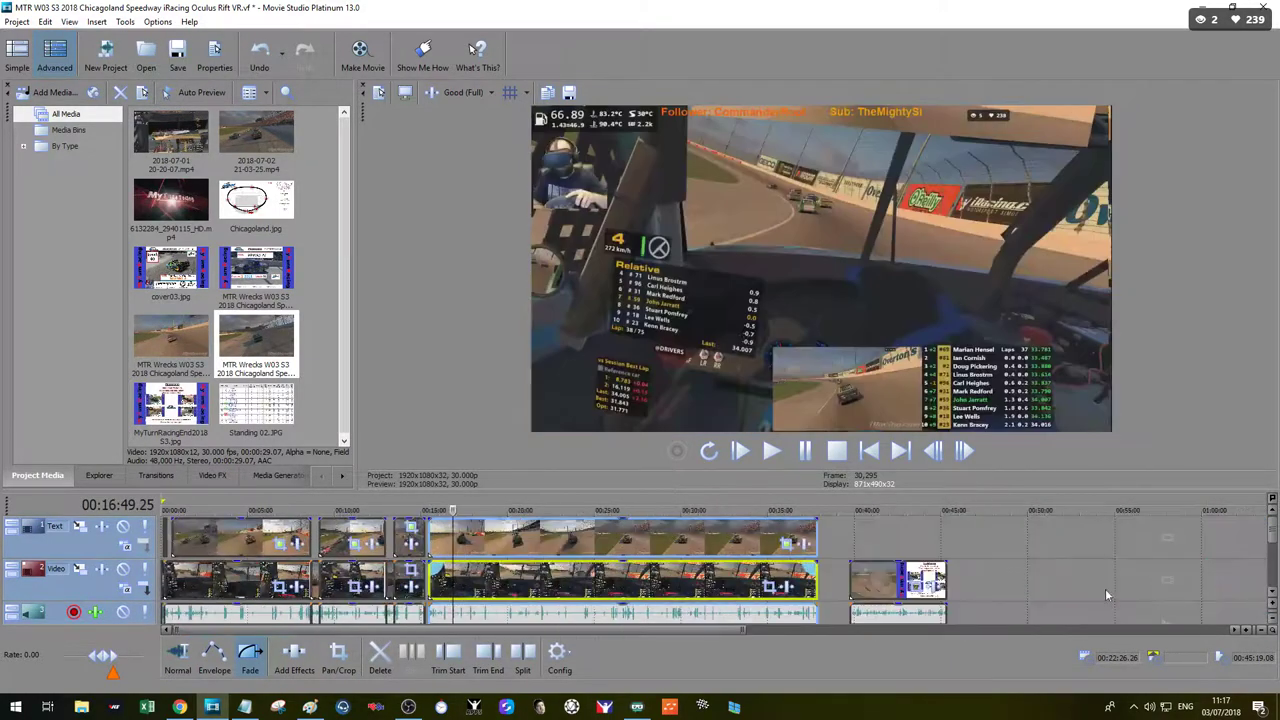
{"action": "left_click", "coordinate": [889, 580]}
{"action": "left_click_drag", "start_coordinate": [889, 510], "coordinate": [849, 512]}
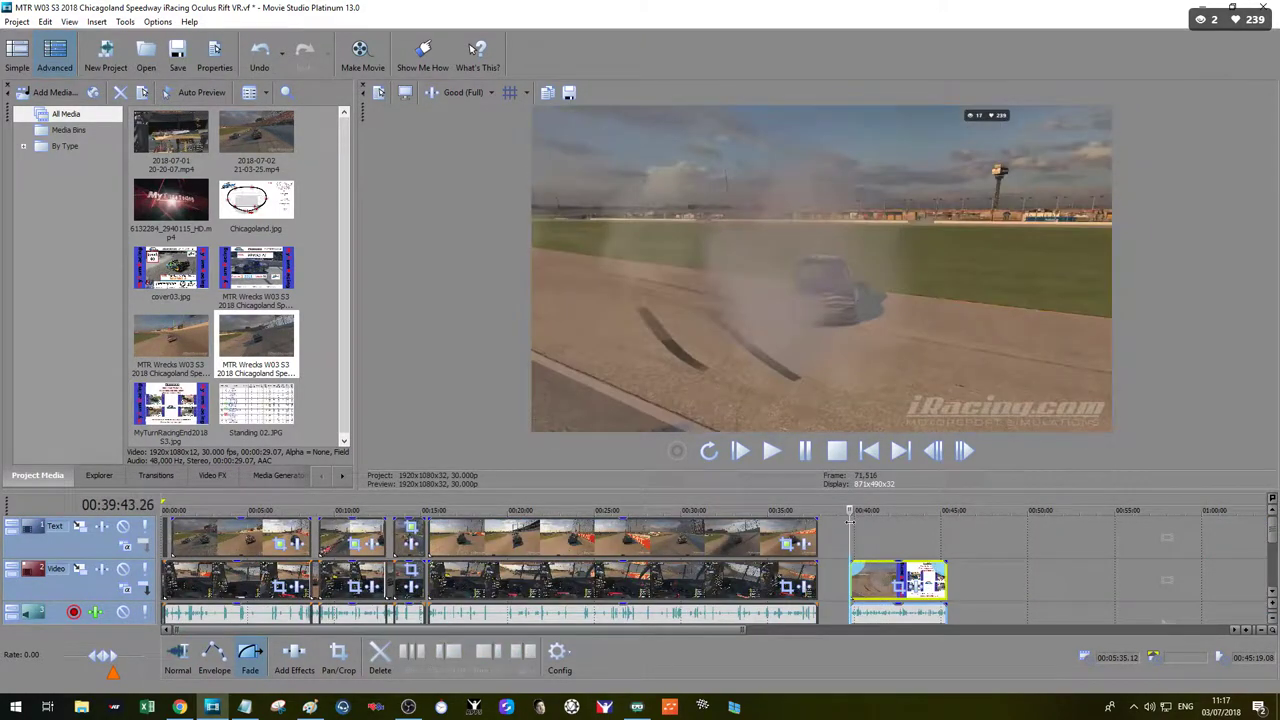
{"action": "left_click", "coordinate": [772, 455]}
{"action": "scroll", "coordinate": [776, 462], "scroll_direction": "up", "scroll_amount": 5}
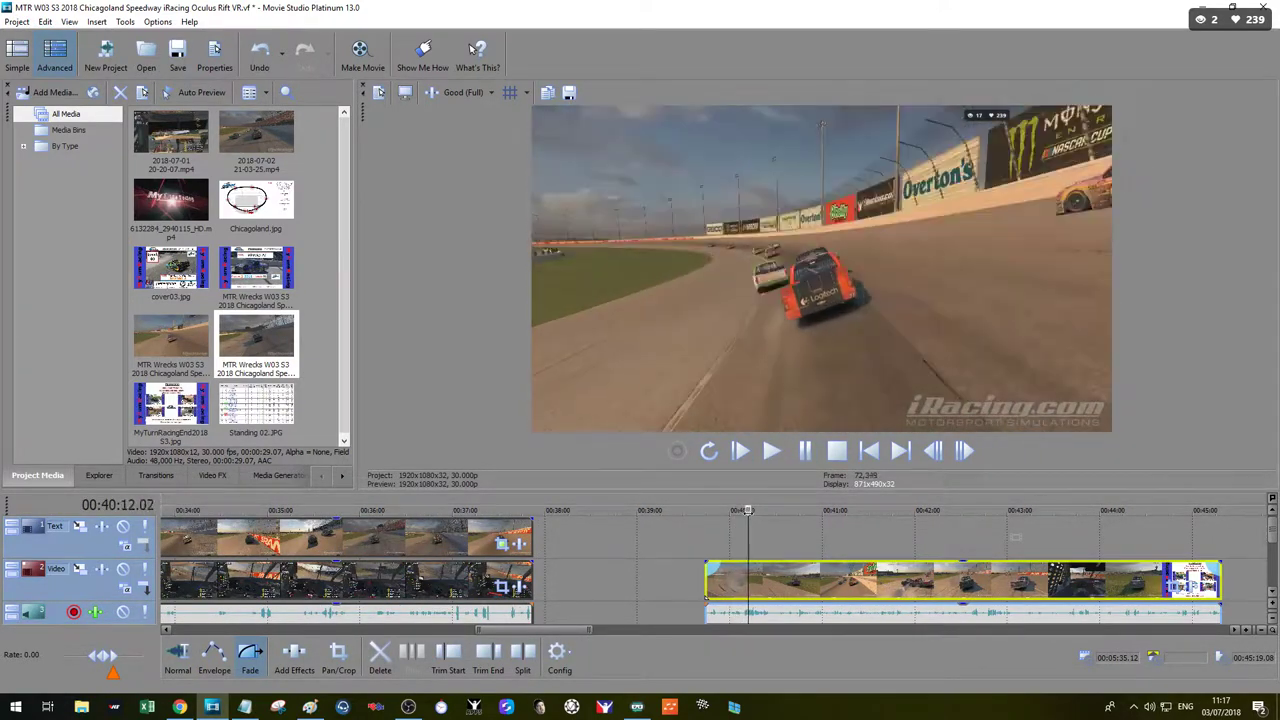
{"action": "left_click_drag", "start_coordinate": [745, 511], "coordinate": [731, 512]}
{"action": "scroll", "coordinate": [733, 568], "scroll_direction": "up", "scroll_amount": 4}
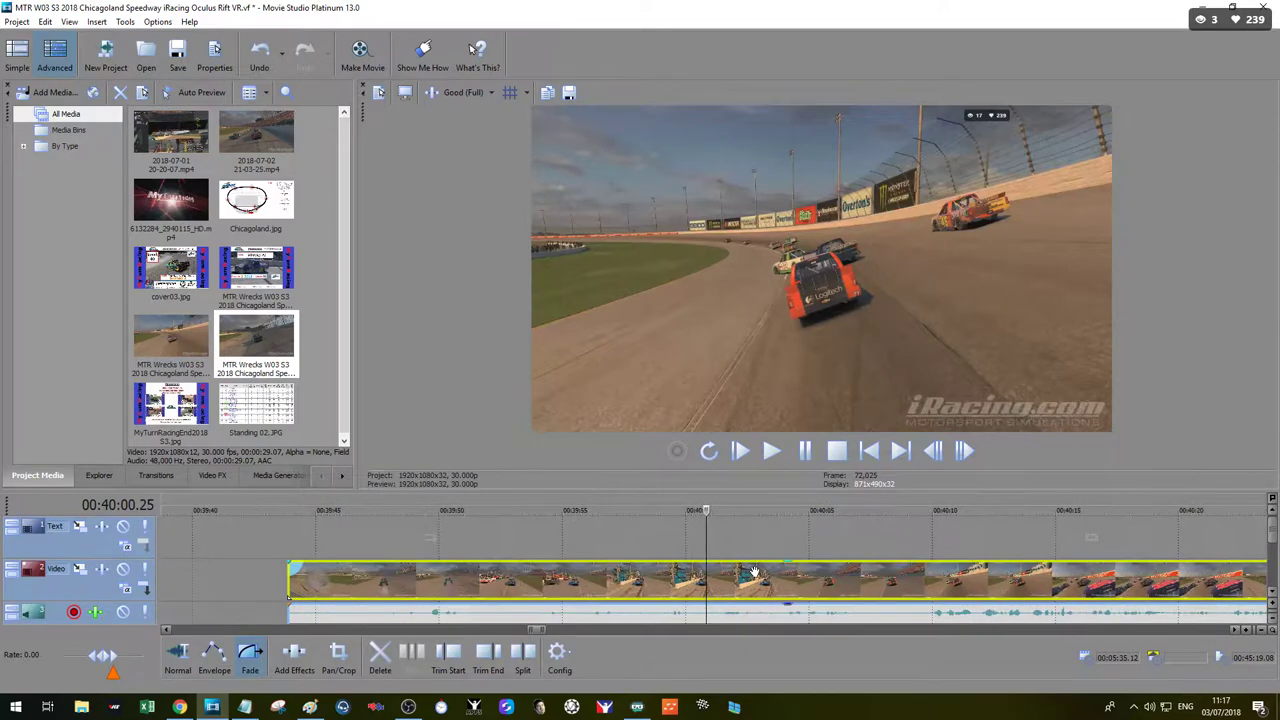
{"action": "left_click", "coordinate": [447, 655]}
Step: Play the third wreck from the clip's new start and remove the footage before about 00:39:48
{"action": "key", "text": "space"}
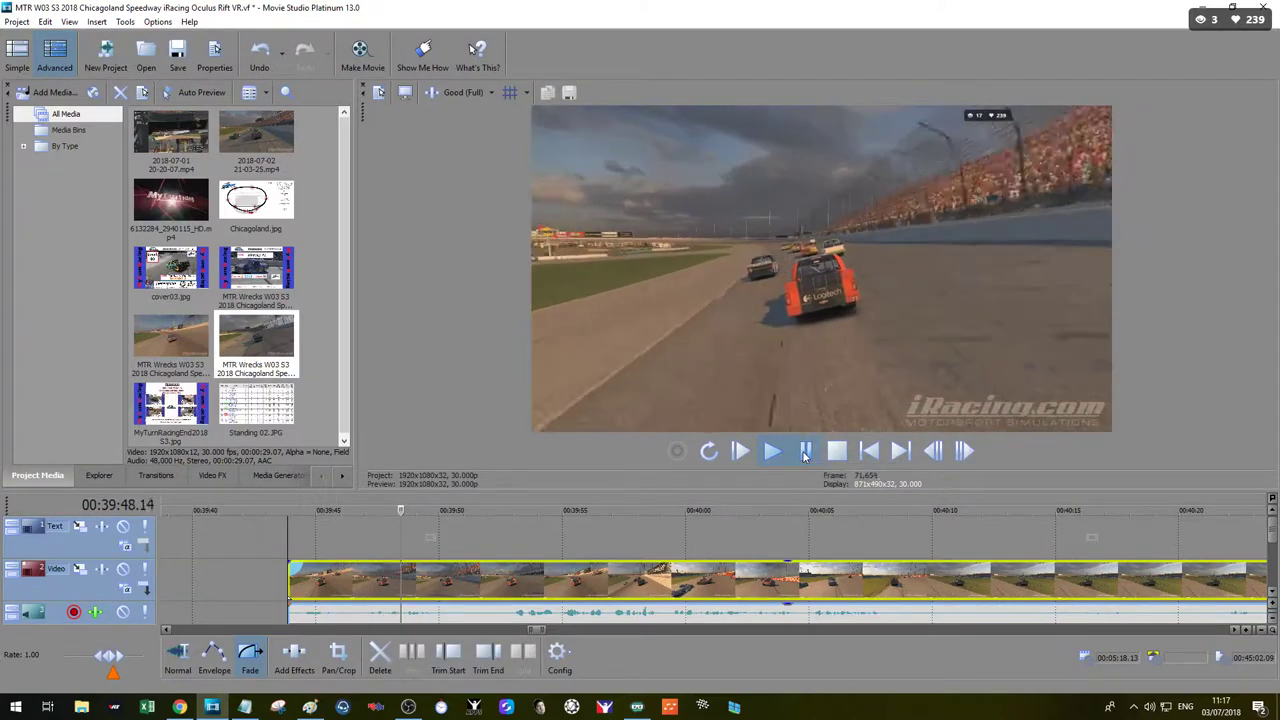
{"action": "left_click", "coordinate": [804, 455]}
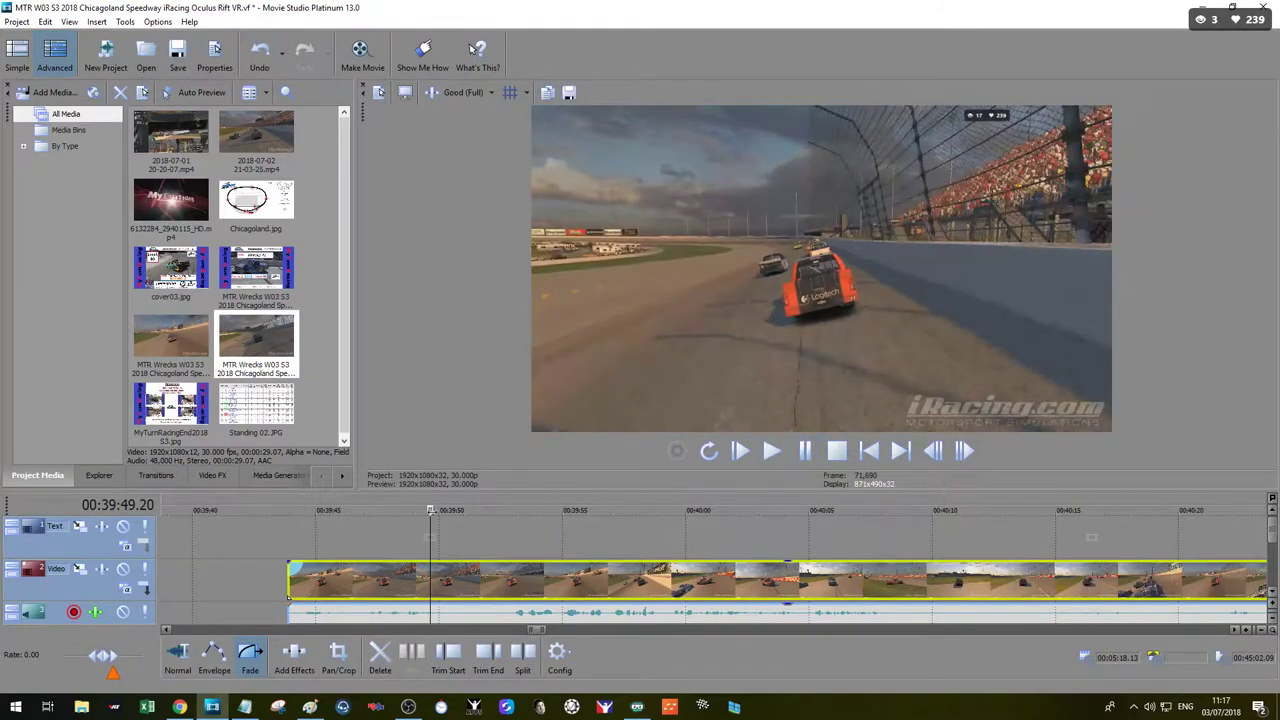
{"action": "left_click_drag", "start_coordinate": [430, 512], "coordinate": [409, 513]}
{"action": "key", "text": "space"}
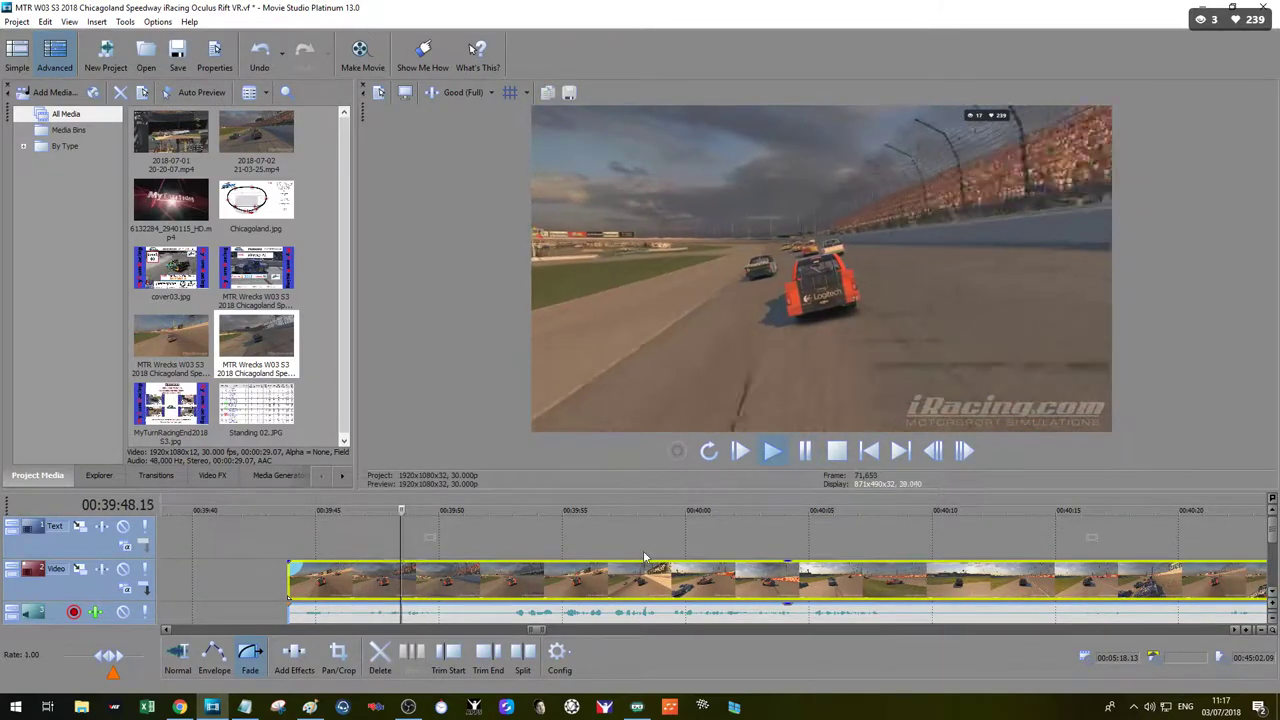
{"action": "key", "text": "space"}
{"action": "left_click", "coordinate": [450, 657]}
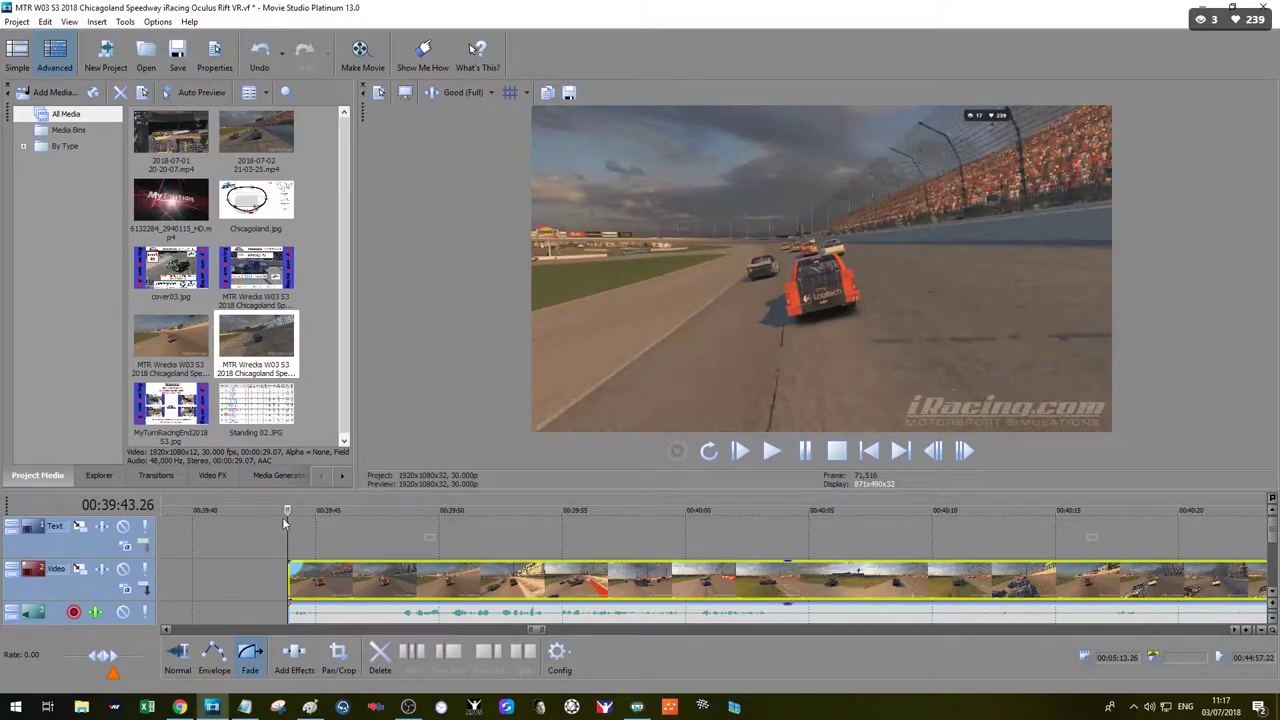
Step: Find the end of the remaining wreck footage and split the MTR Wrecks clip at 00:44:05.00
{"action": "left_click_drag", "start_coordinate": [289, 511], "coordinate": [912, 586]}
{"action": "scroll", "coordinate": [912, 586], "scroll_direction": "down", "scroll_amount": 3}
{"action": "left_click_drag", "start_coordinate": [706, 512], "coordinate": [969, 525]}
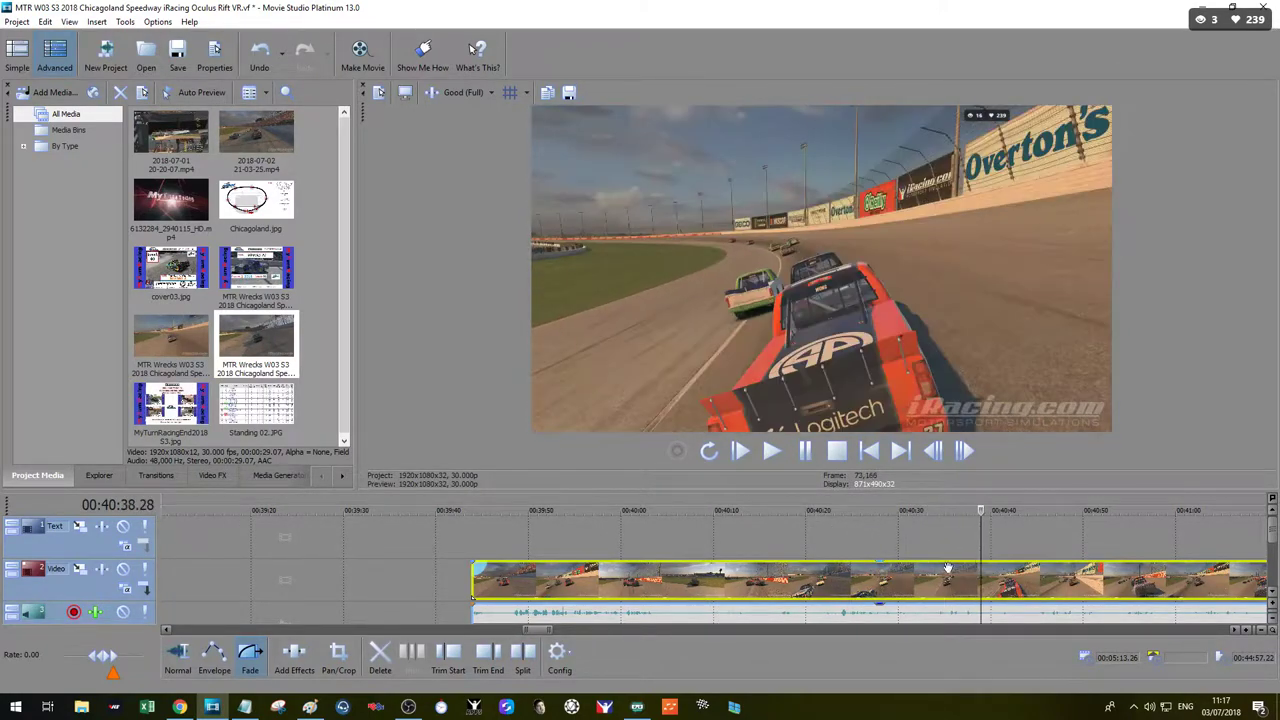
{"action": "scroll", "coordinate": [725, 520], "scroll_direction": "down", "scroll_amount": 3}
{"action": "left_click_drag", "start_coordinate": [706, 516], "coordinate": [1140, 530]}
{"action": "scroll", "coordinate": [1076, 564], "scroll_direction": "down", "scroll_amount": 4}
{"action": "left_click_drag", "start_coordinate": [706, 510], "coordinate": [719, 510]}
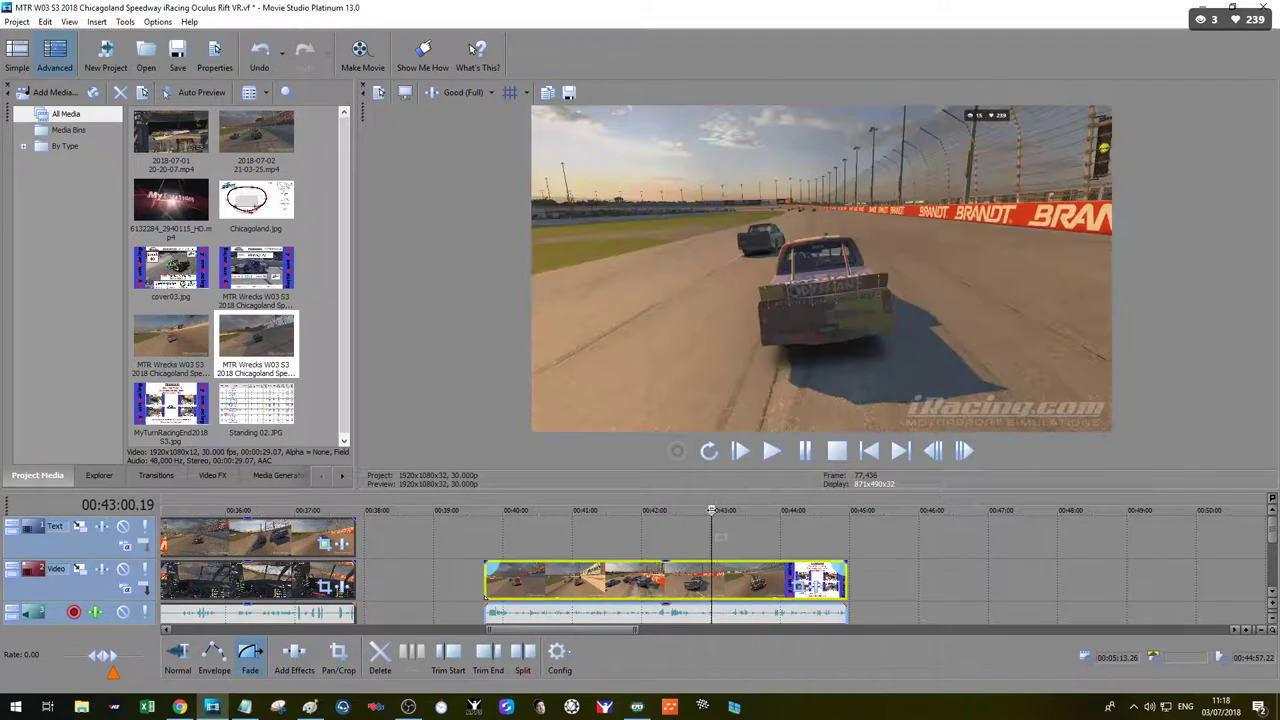
{"action": "scroll", "coordinate": [728, 545], "scroll_direction": "up", "scroll_amount": 4}
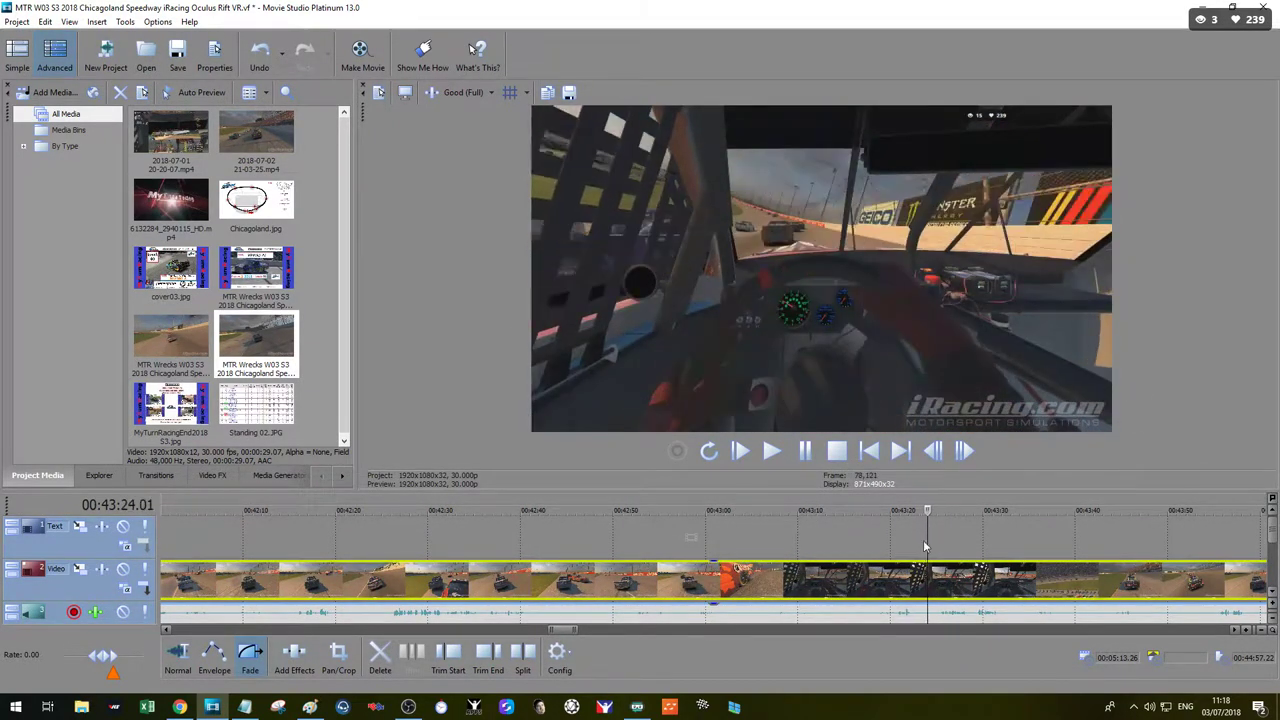
{"action": "scroll", "coordinate": [925, 547], "scroll_direction": "down", "scroll_amount": 2}
{"action": "left_click_drag", "start_coordinate": [735, 510], "coordinate": [820, 533]}
{"action": "key", "text": "space"}
{"action": "scroll", "coordinate": [875, 564], "scroll_direction": "up", "scroll_amount": 3}
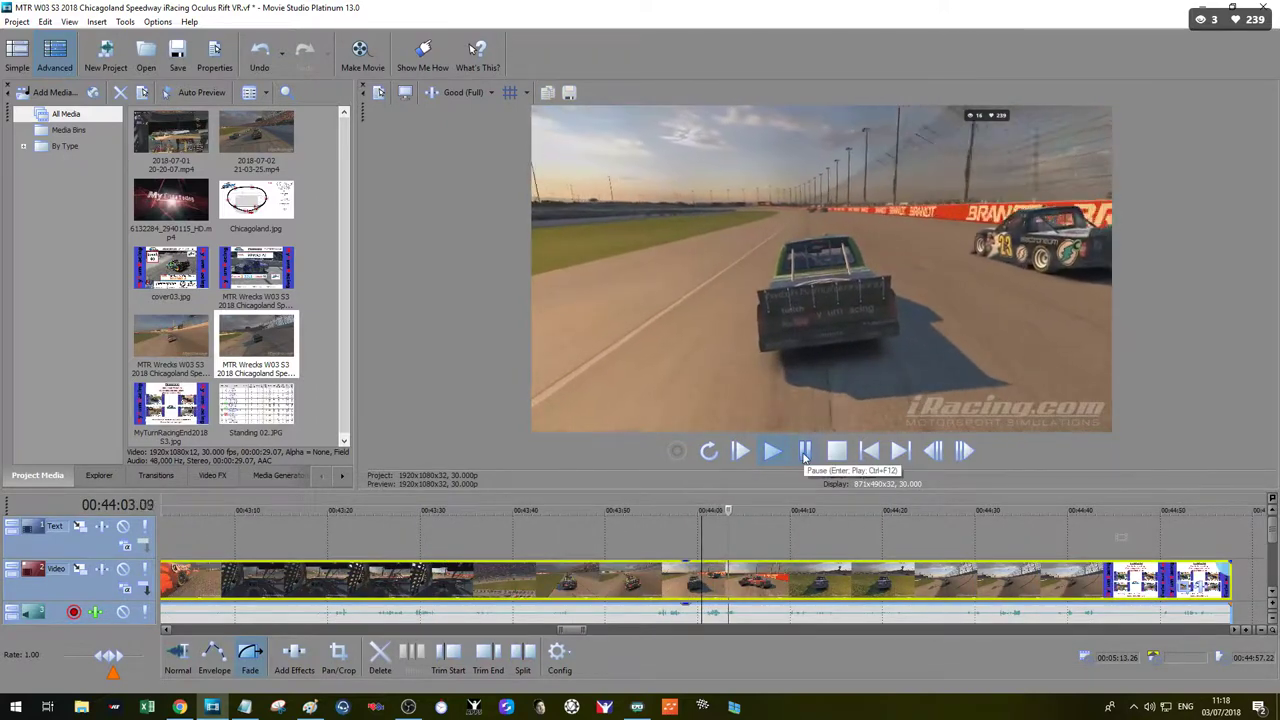
{"action": "left_click", "coordinate": [805, 452]}
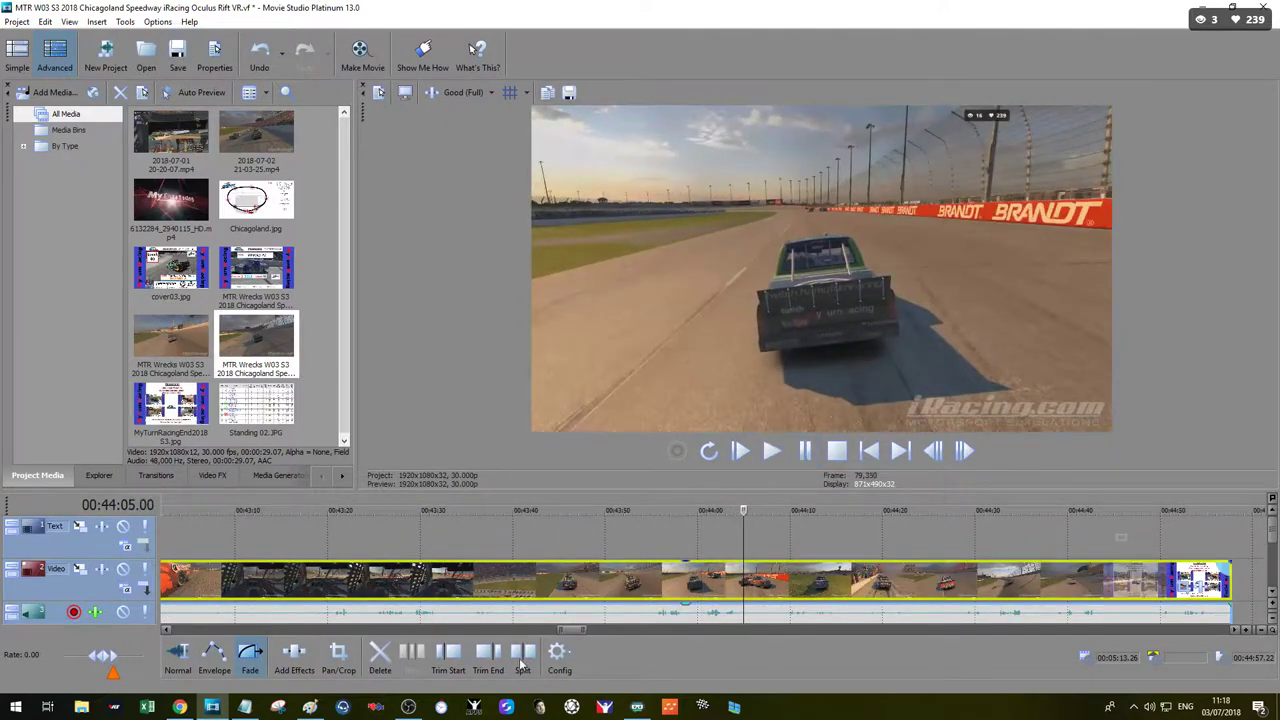
{"action": "left_click", "coordinate": [525, 660]}
Step: Create a subclip from the third wreck section before the split and delete both remaining MTR Wrecks sections from the timeline
{"action": "left_click", "coordinate": [478, 580]}
{"action": "right_click", "coordinate": [448, 580]}
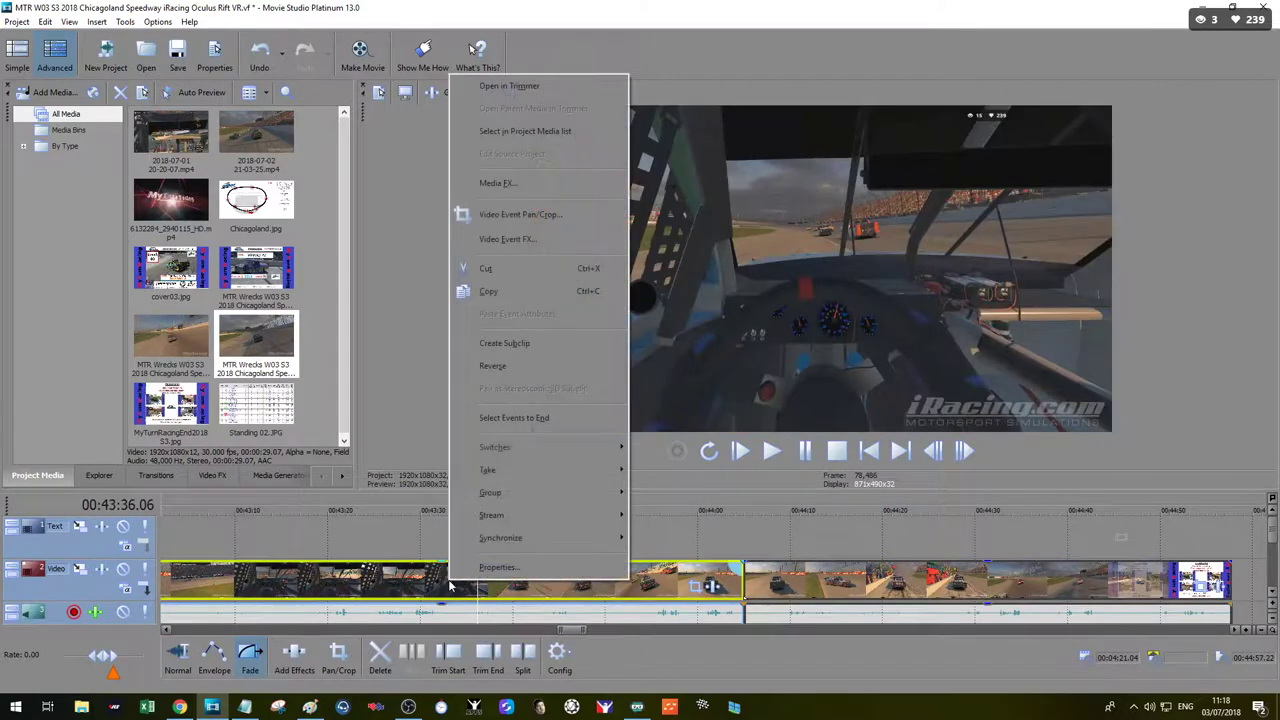
{"action": "left_click", "coordinate": [505, 343]}
{"action": "left_click", "coordinate": [812, 580]}
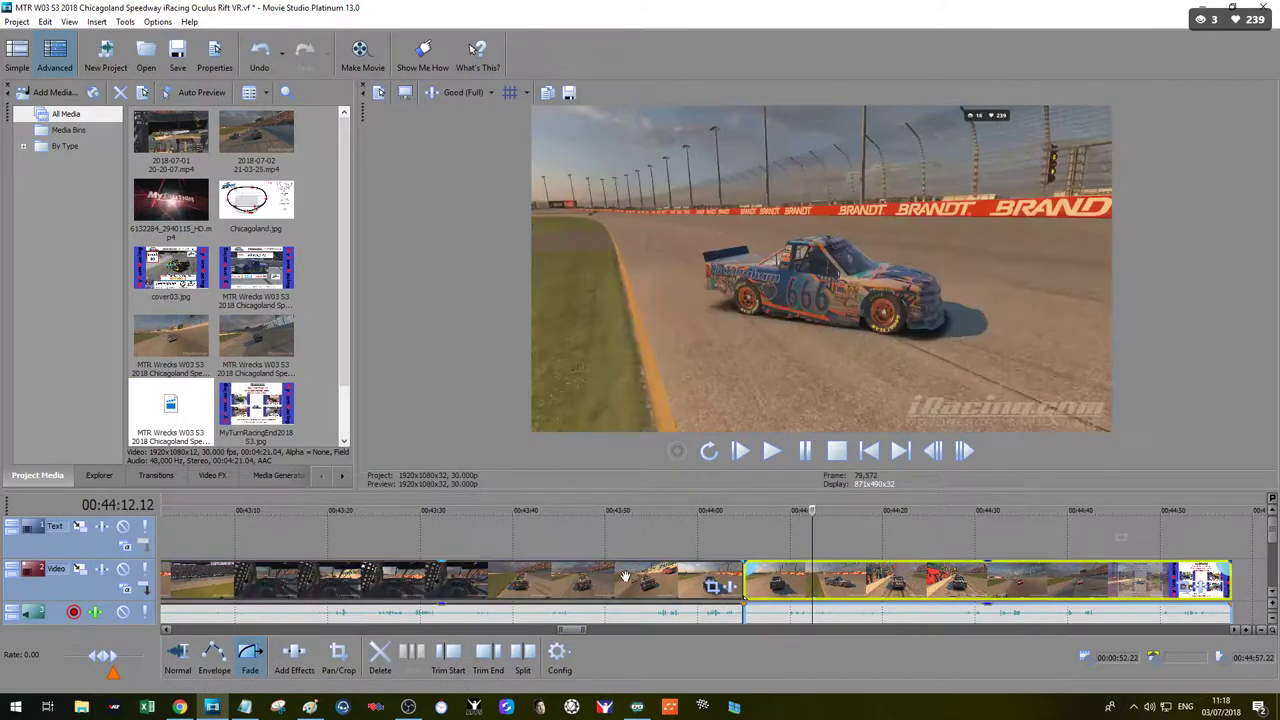
{"action": "key", "text": "Delete"}
{"action": "left_click", "coordinate": [519, 583]}
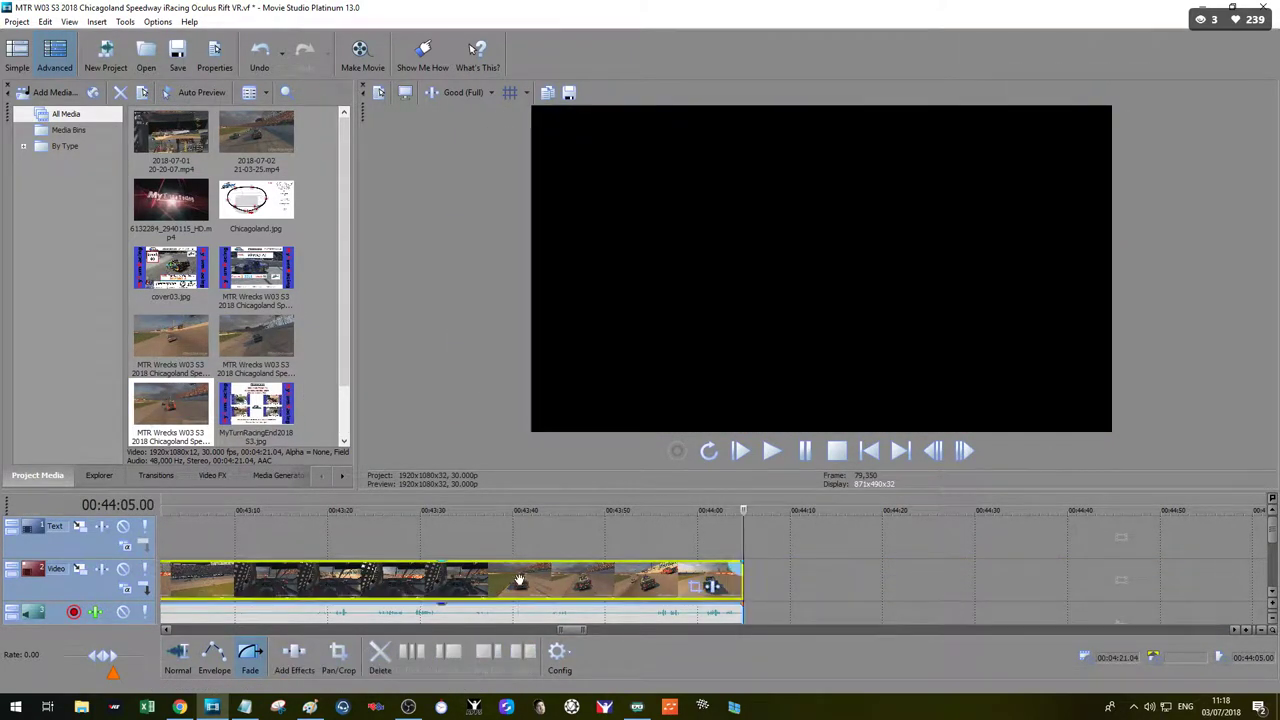
{"action": "key", "text": "Delete"}
Step: Insert the third wreck subclip at the third cut, around 00:15:15, and move the following race footage back to overlap its end
{"action": "scroll", "coordinate": [302, 582], "scroll_direction": "down", "scroll_amount": 3}
{"action": "scroll", "coordinate": [303, 582], "scroll_direction": "down", "scroll_amount": 6}
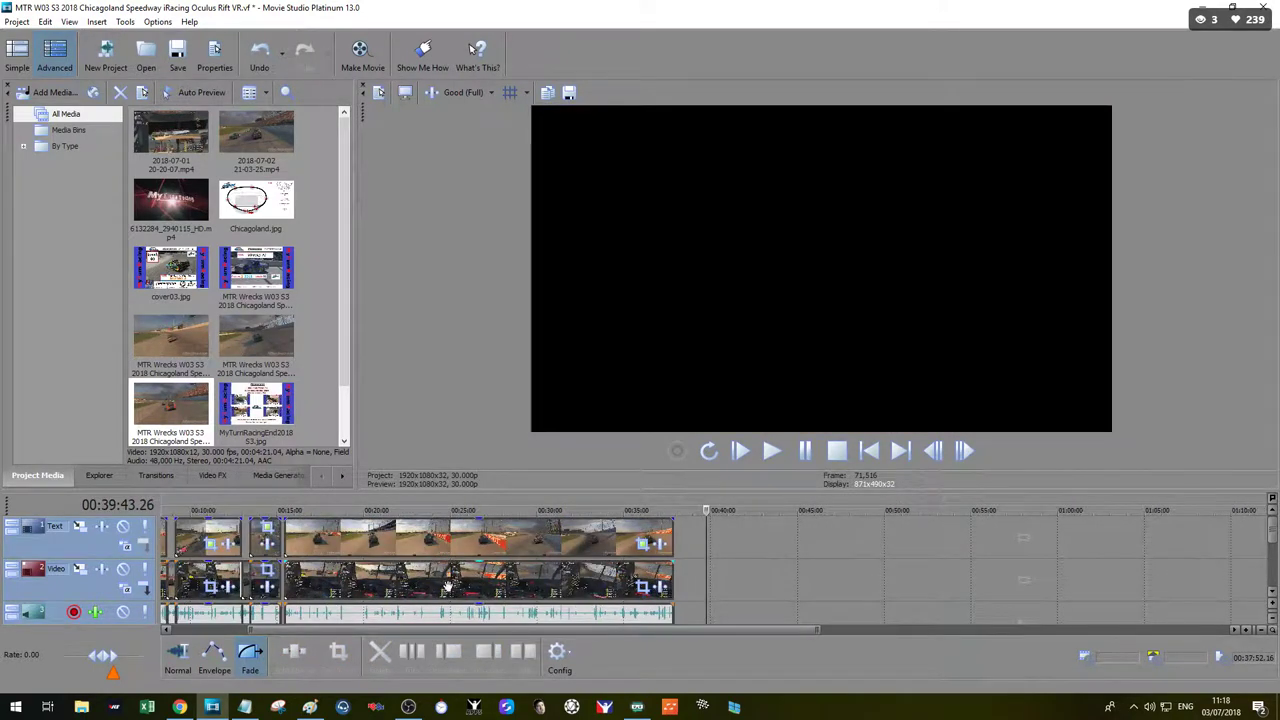
{"action": "left_click", "coordinate": [290, 566]}
{"action": "scroll", "coordinate": [290, 566], "scroll_direction": "up", "scroll_amount": 5}
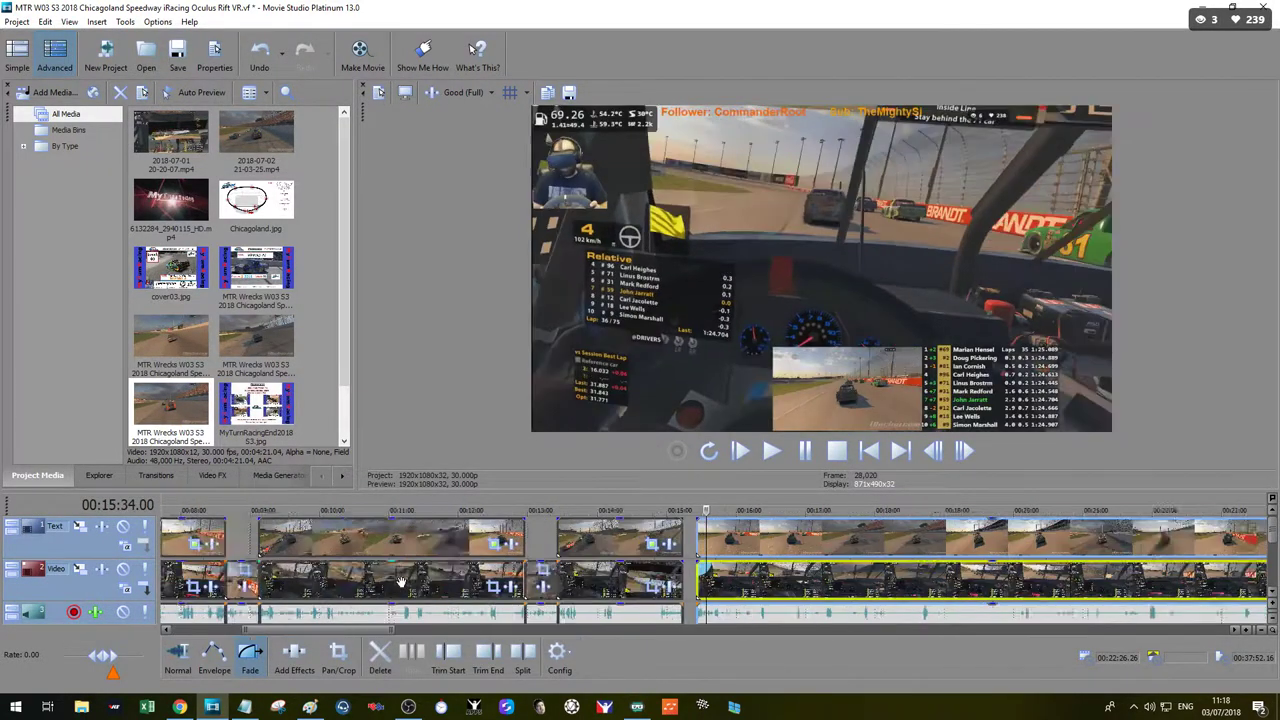
{"action": "left_click_drag", "start_coordinate": [346, 370], "coordinate": [346, 432]}
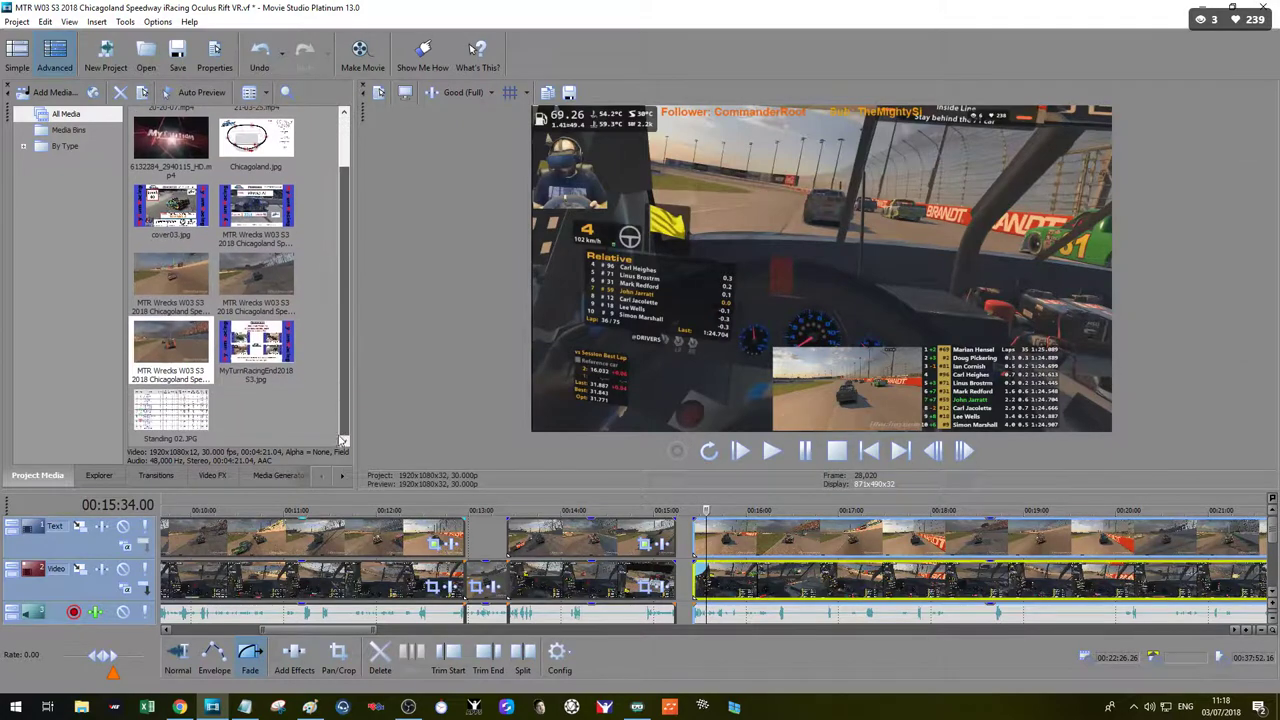
{"action": "left_click_drag", "start_coordinate": [176, 366], "coordinate": [743, 580]}
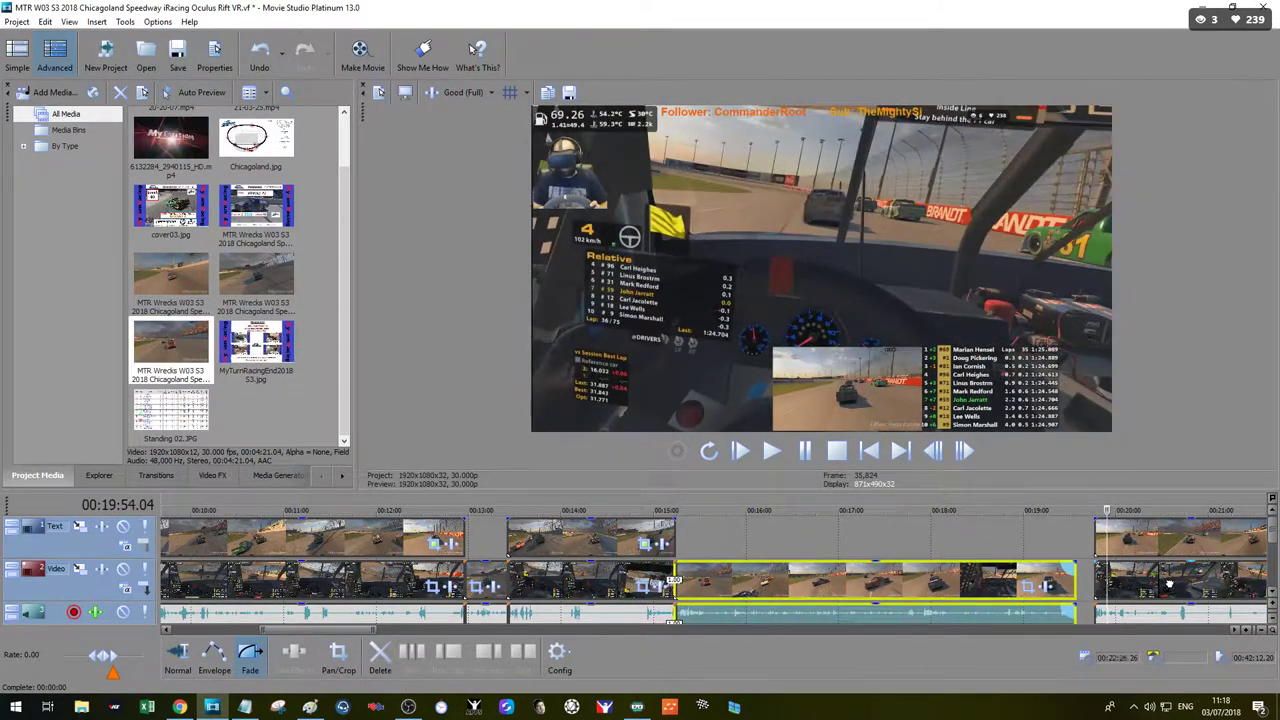
{"action": "left_click", "coordinate": [1147, 585]}
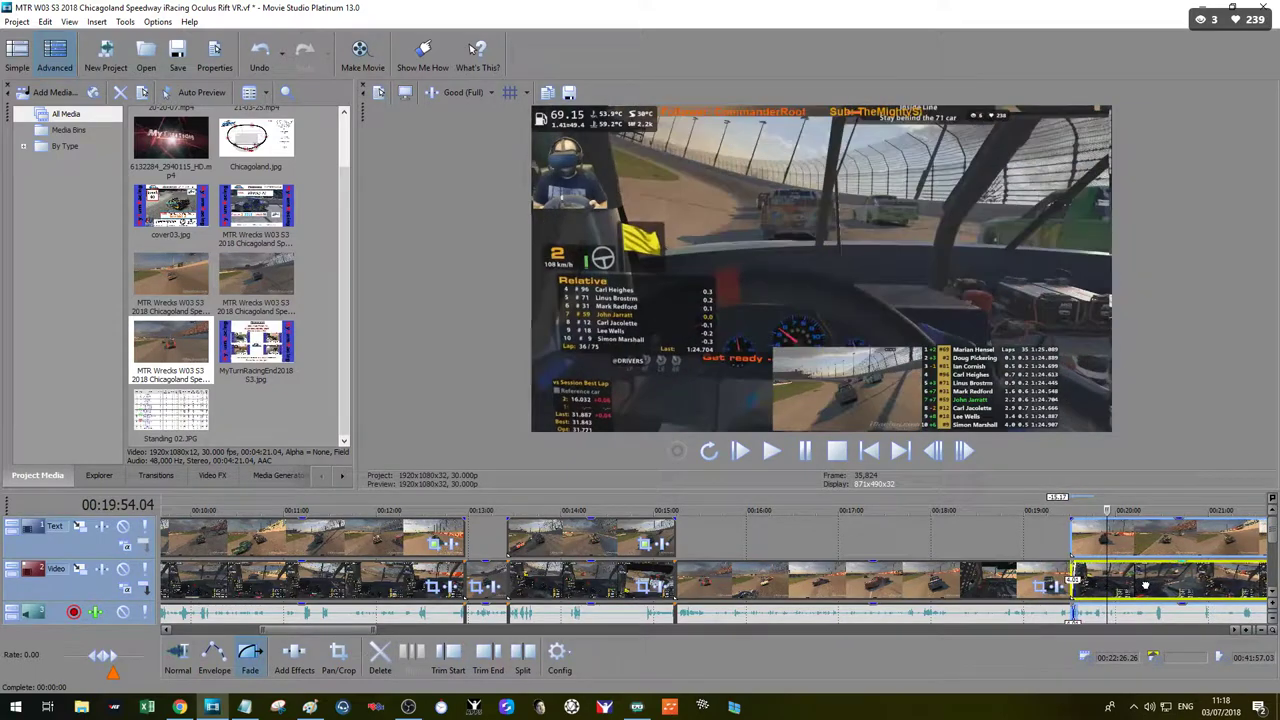
Step: Browse to the MTR Trucks folder in the media import dialog and open the 2018 S3 close02 image for editing in Paint
{"action": "scroll", "coordinate": [1147, 585], "scroll_direction": "down", "scroll_amount": 5}
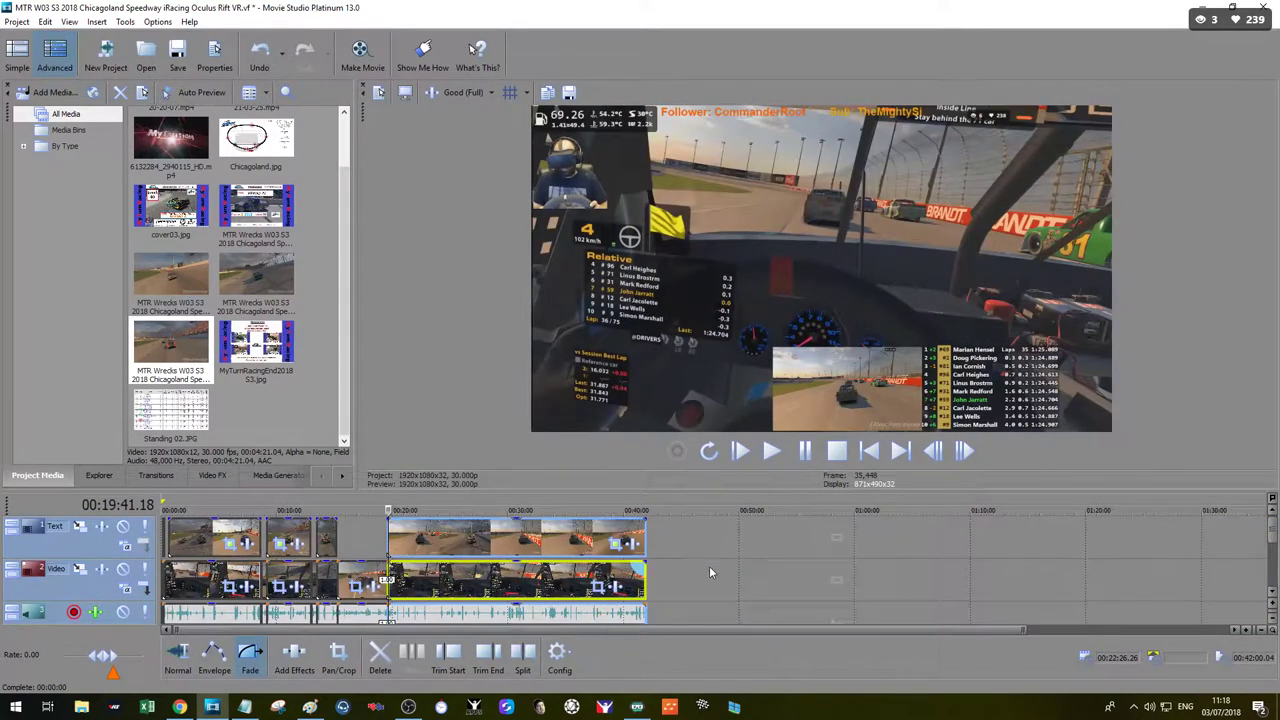
{"action": "left_click", "coordinate": [708, 571]}
{"action": "left_click", "coordinate": [60, 93]}
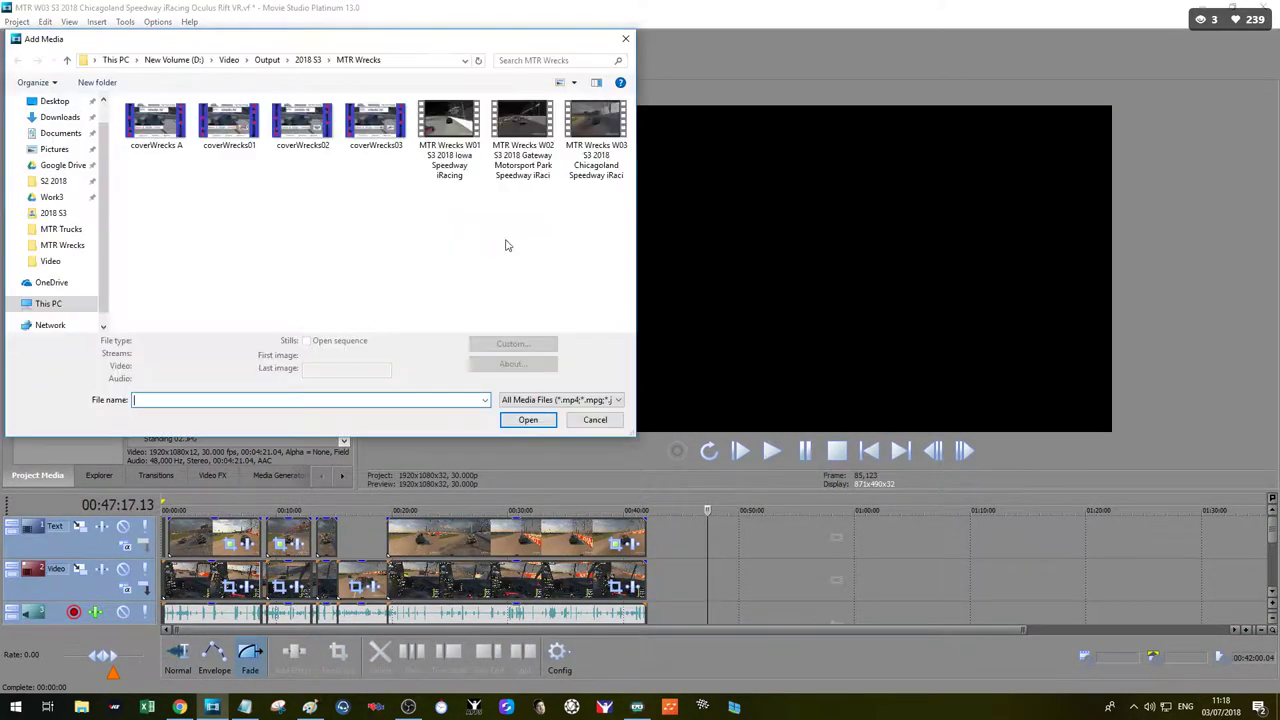
{"action": "left_click", "coordinate": [319, 62]}
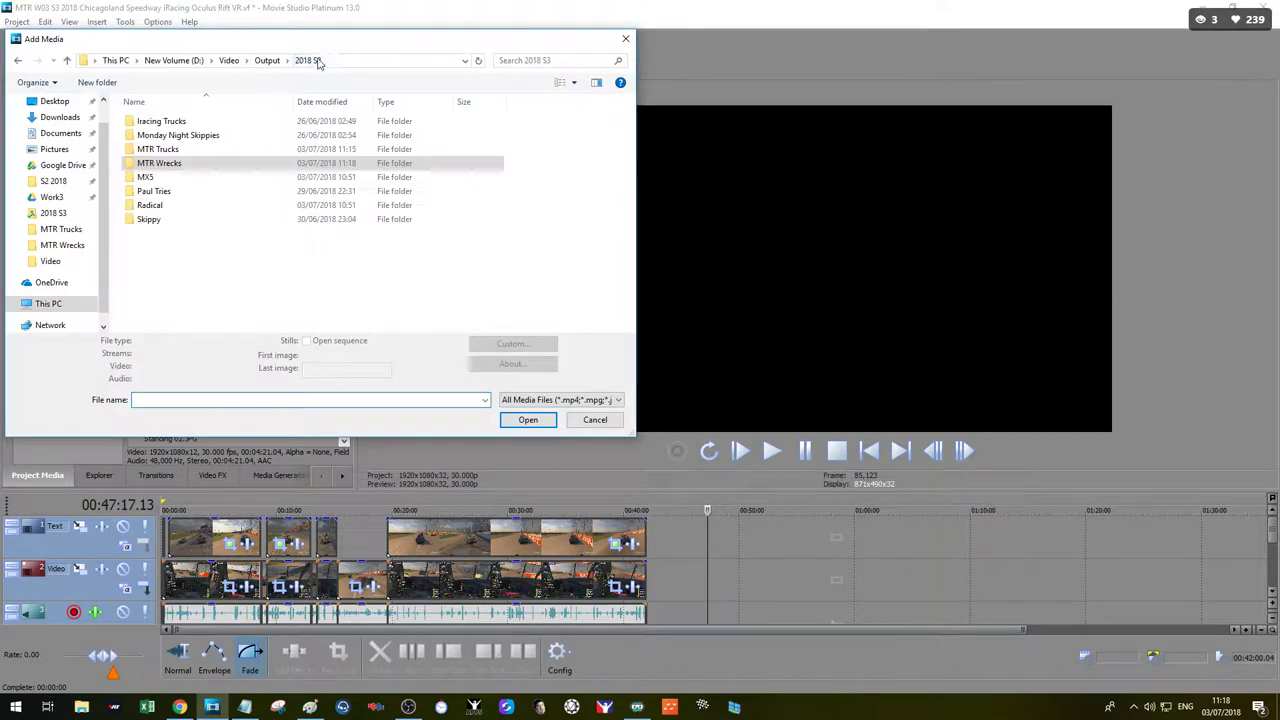
{"action": "double_click", "coordinate": [172, 152]}
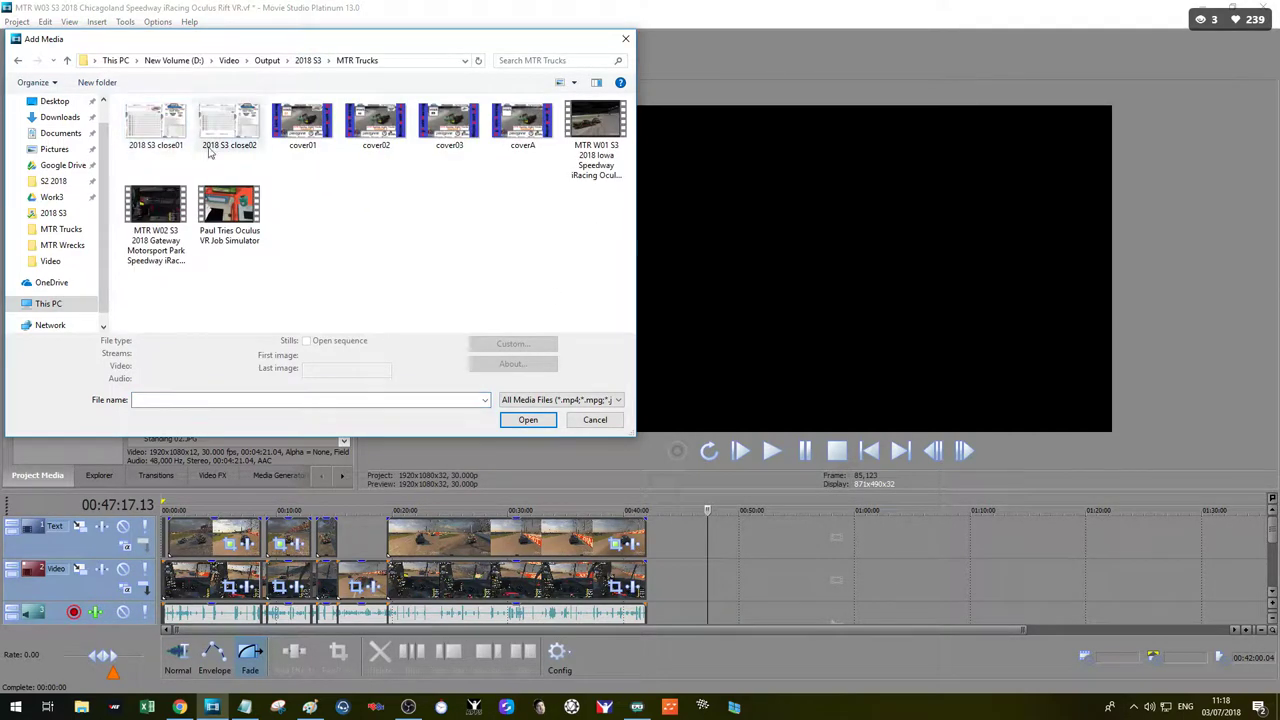
{"action": "right_click", "coordinate": [236, 124]}
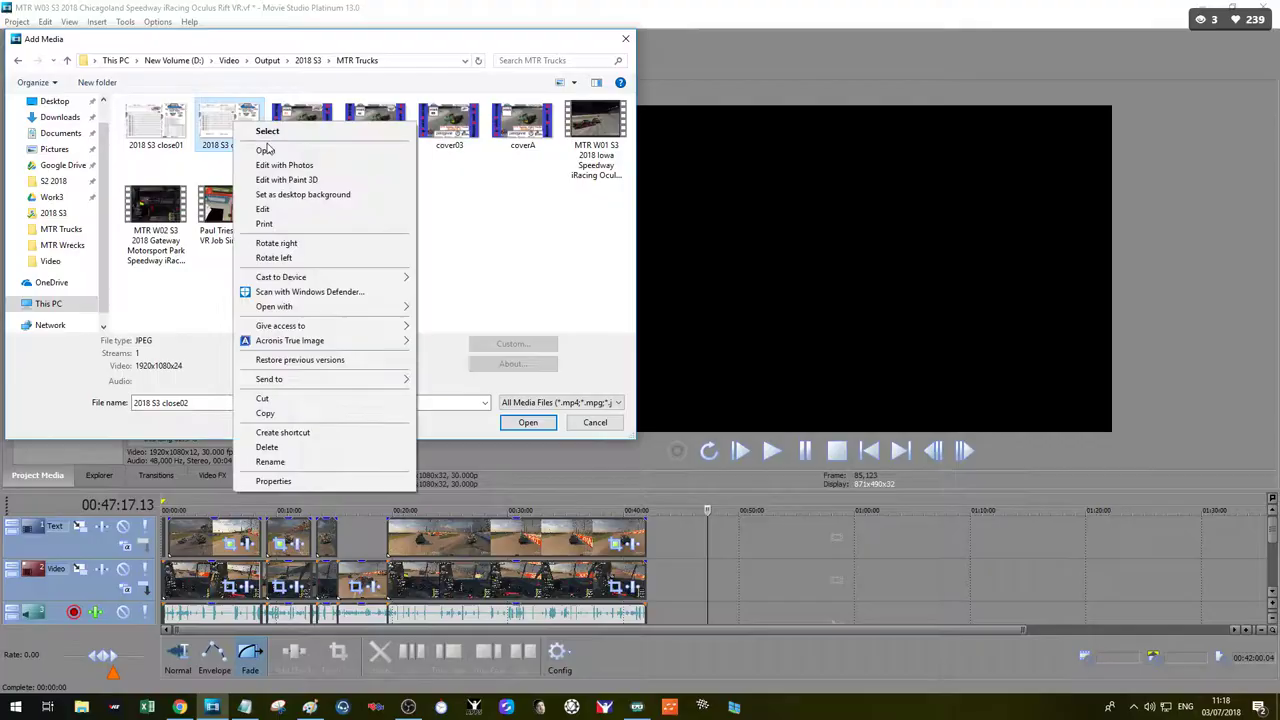
{"action": "left_click", "coordinate": [268, 209]}
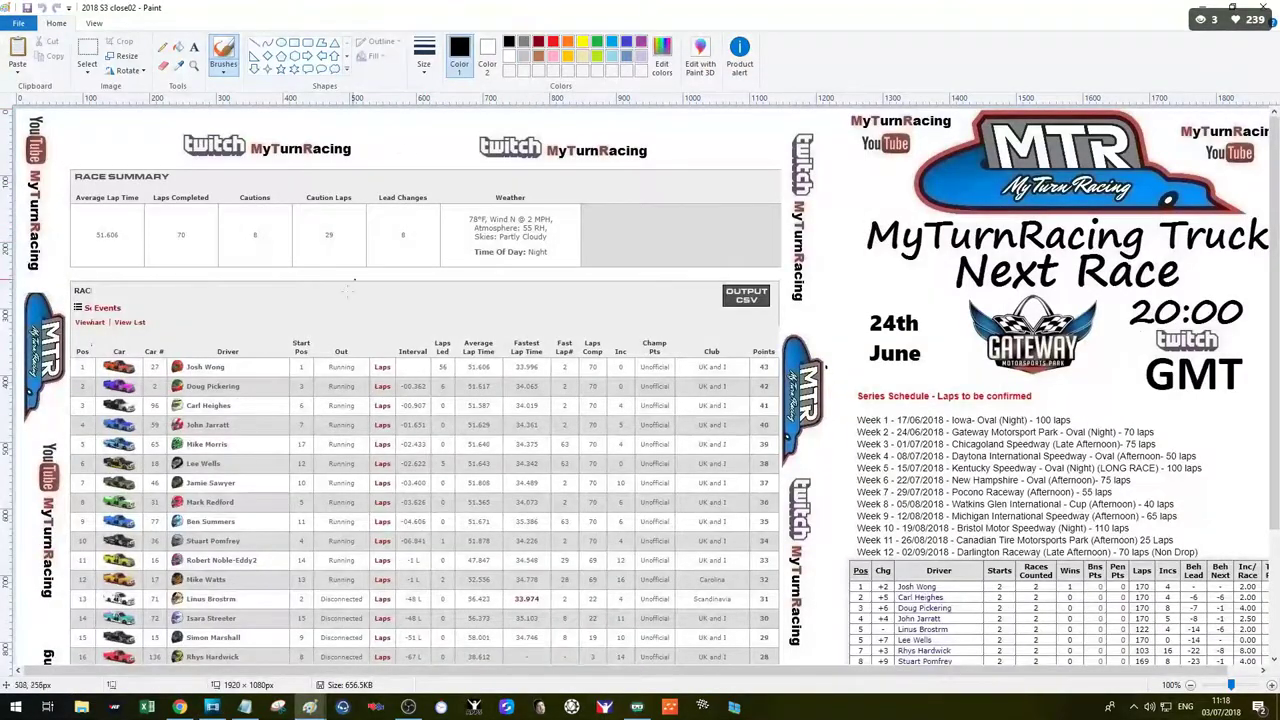
Step: Copy the whole Standing 03 image and paste it over the old standings table in 2018 S3 close02
{"action": "left_click", "coordinate": [82, 706]}
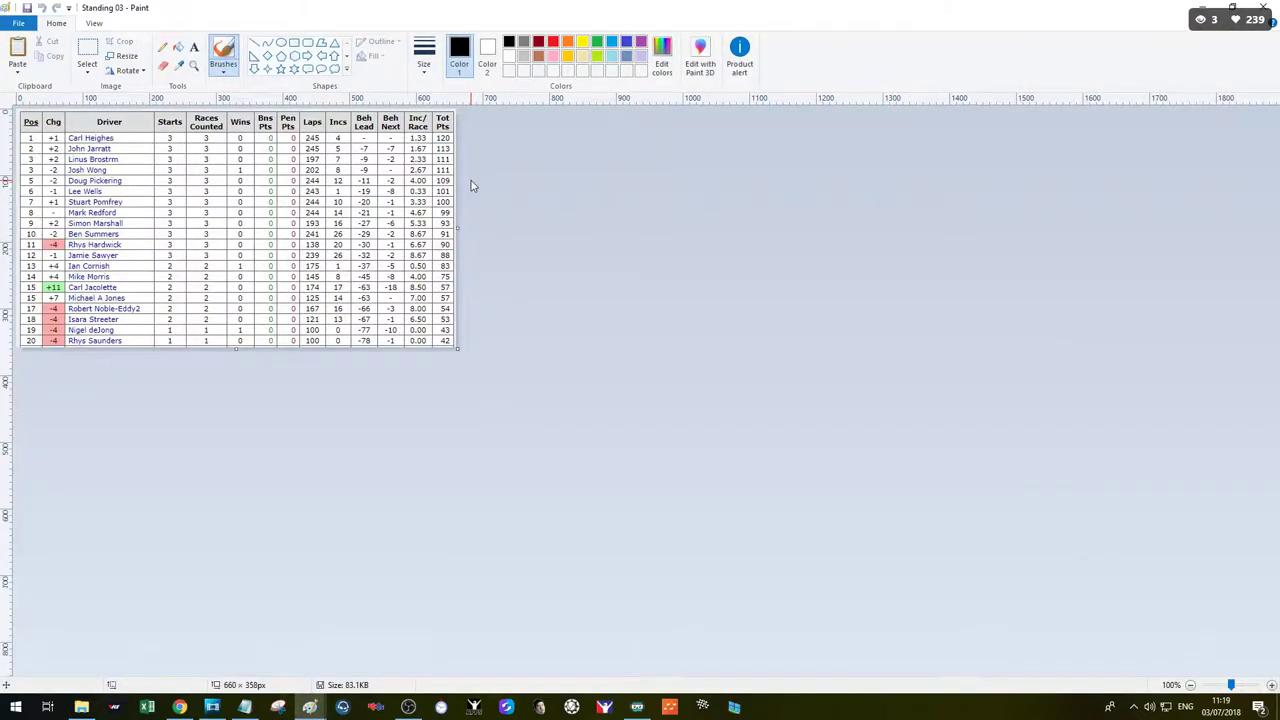
{"action": "key", "text": "ctrl+a"}
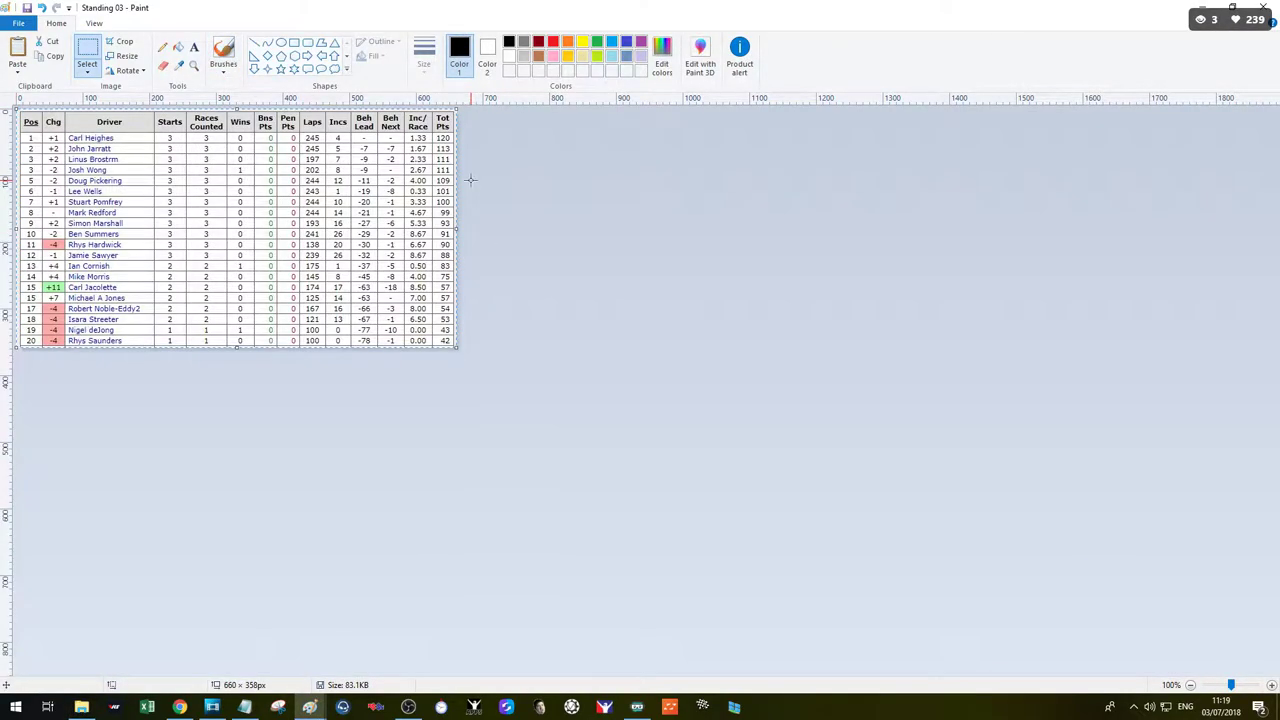
{"action": "left_click", "coordinate": [1265, 6]}
{"action": "scroll", "coordinate": [1050, 357], "scroll_direction": "down", "scroll_amount": 3}
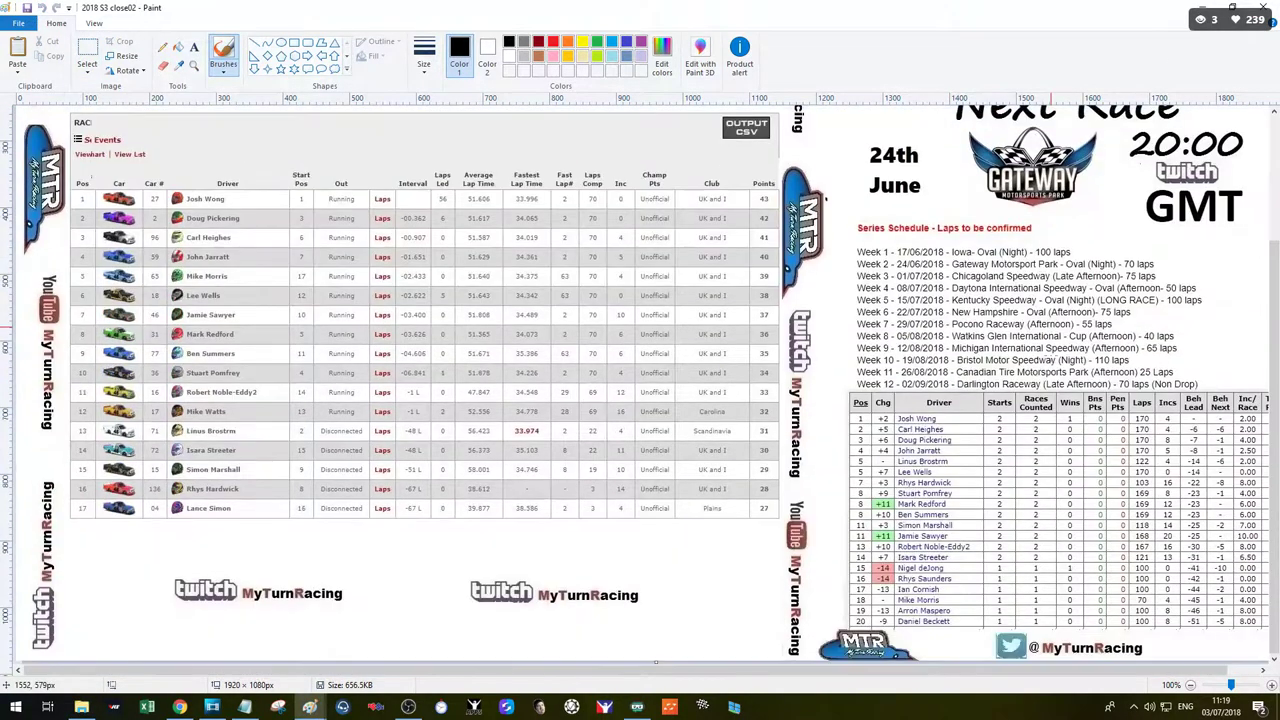
{"action": "key", "text": "ctrl+v"}
{"action": "left_click_drag", "start_coordinate": [229, 214], "coordinate": [1060, 498]}
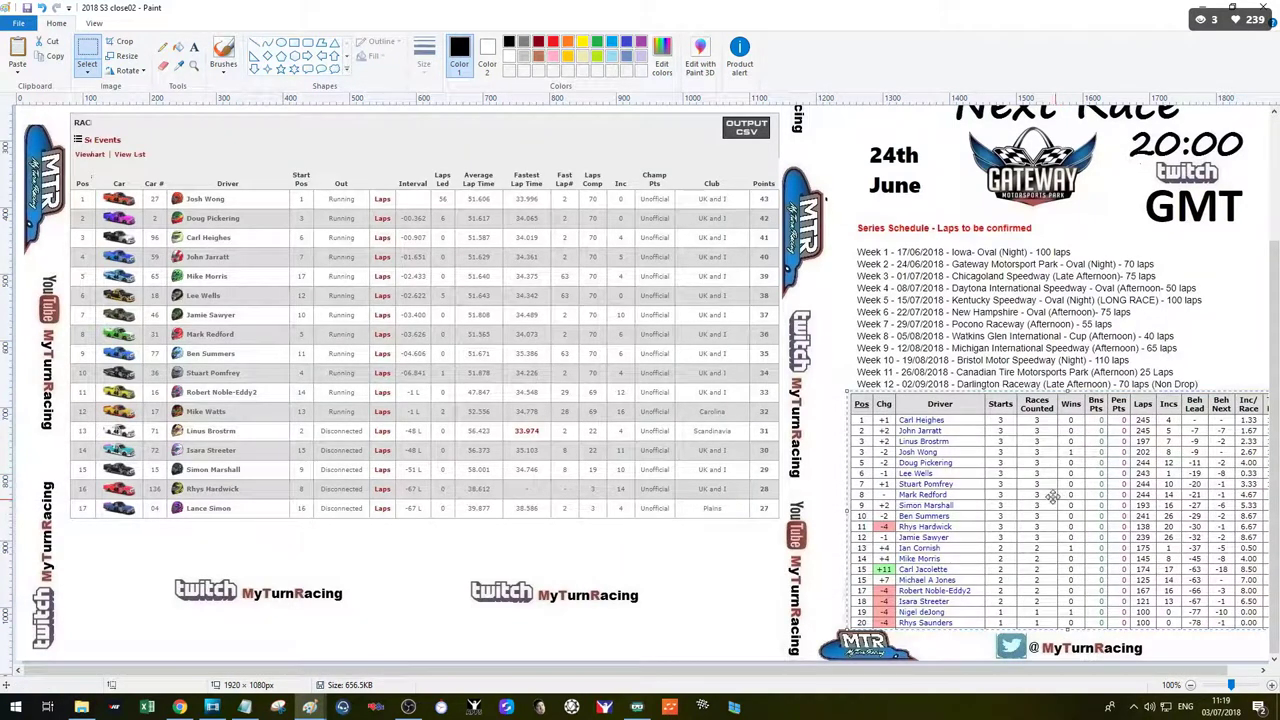
Step: In the race 03 image, shift the results columns sideways to cover the Class and Class Pos columns
{"action": "key", "text": "alt+Tab"}
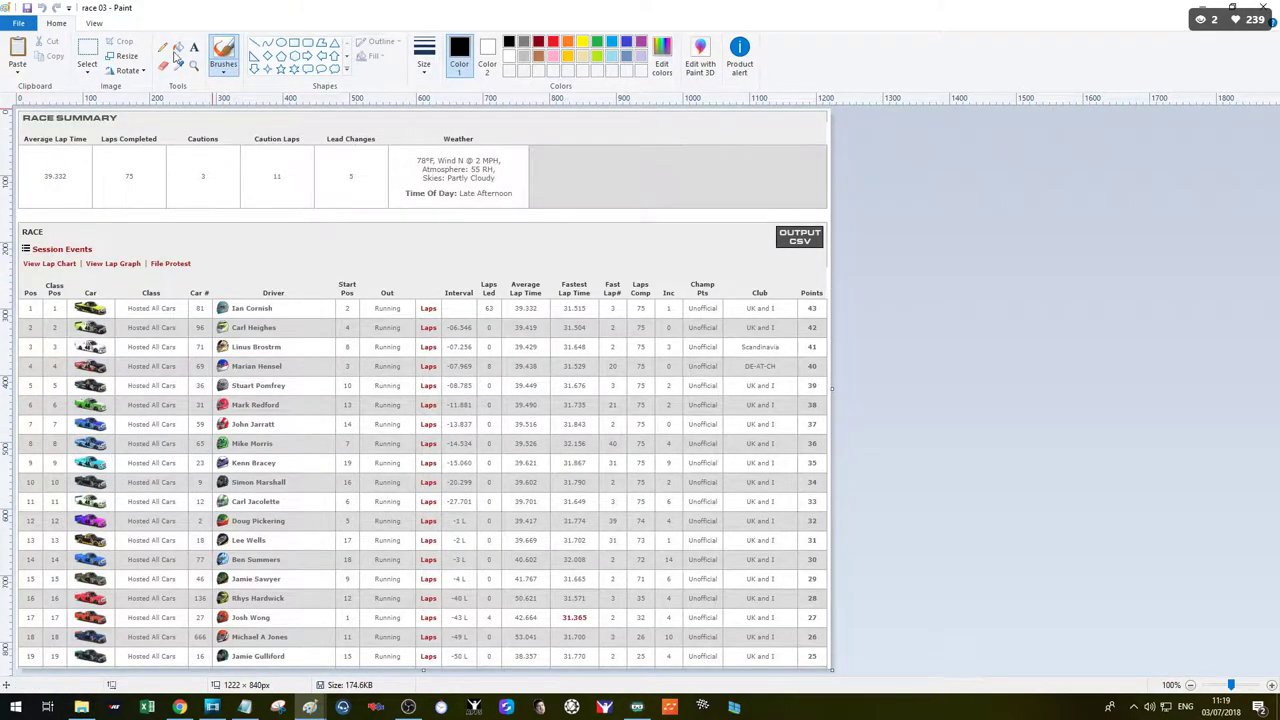
{"action": "left_click", "coordinate": [87, 52]}
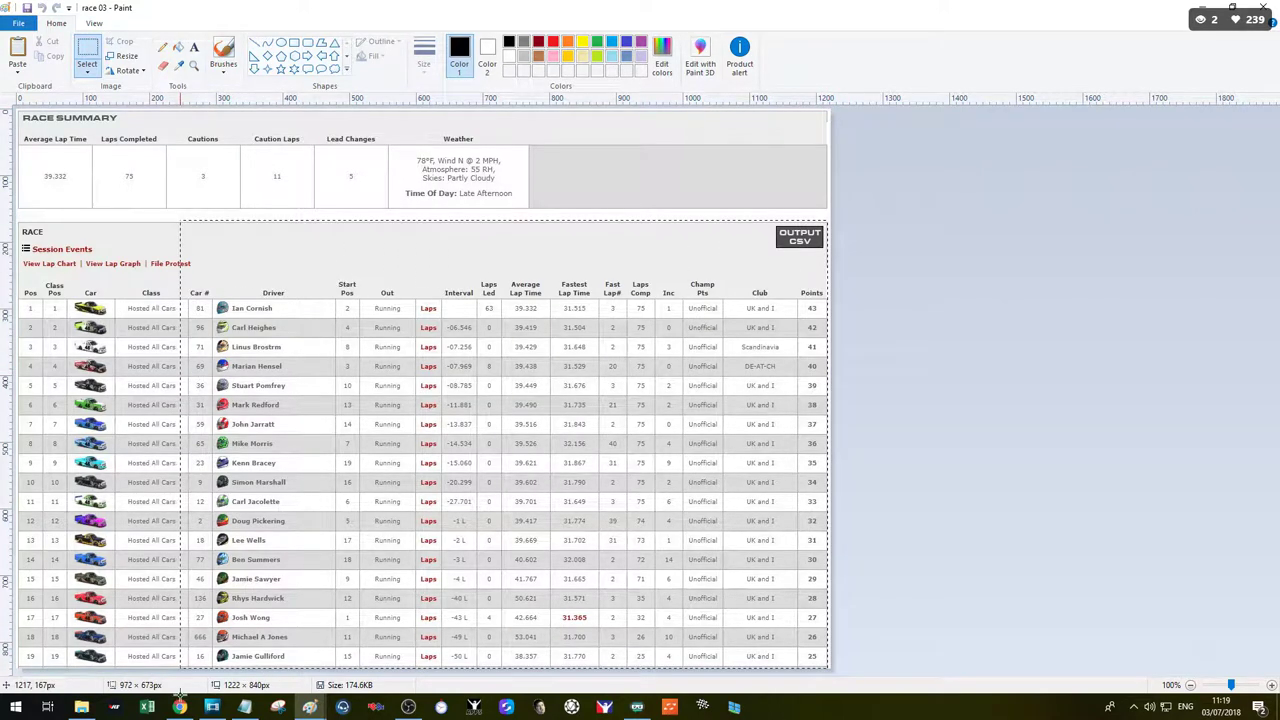
{"action": "left_click_drag", "start_coordinate": [312, 625], "coordinate": [240, 625]}
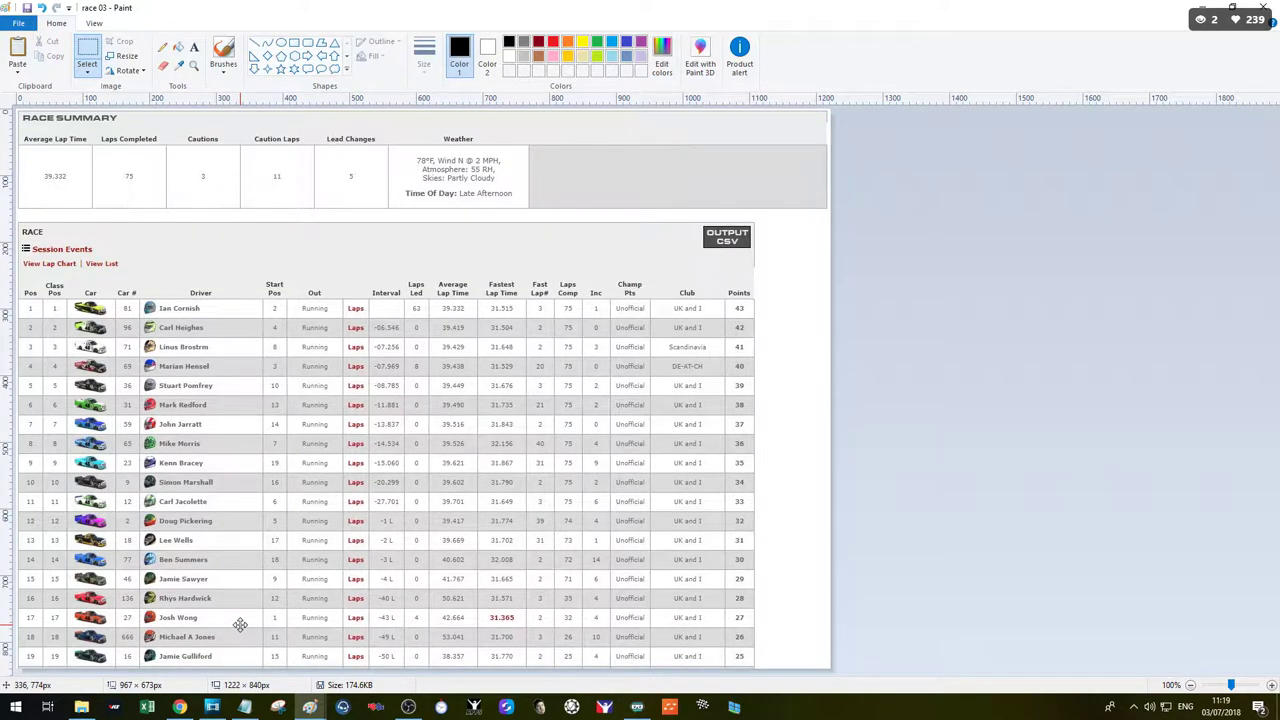
{"action": "left_click", "coordinate": [767, 238]}
{"action": "left_click_drag", "start_coordinate": [196, 607], "coordinate": [172, 607]}
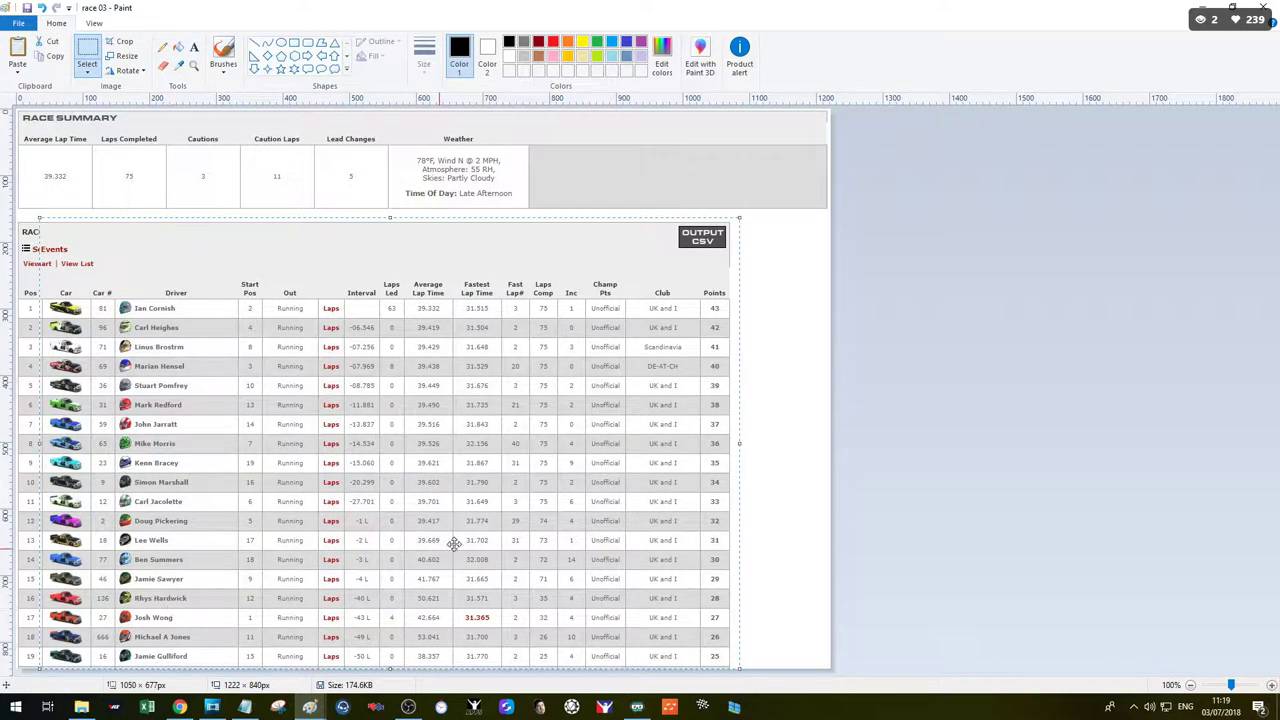
Step: Narrow the race 03 canvas to 1078 px wide, copy the whole image and close it
{"action": "left_click", "coordinate": [792, 283]}
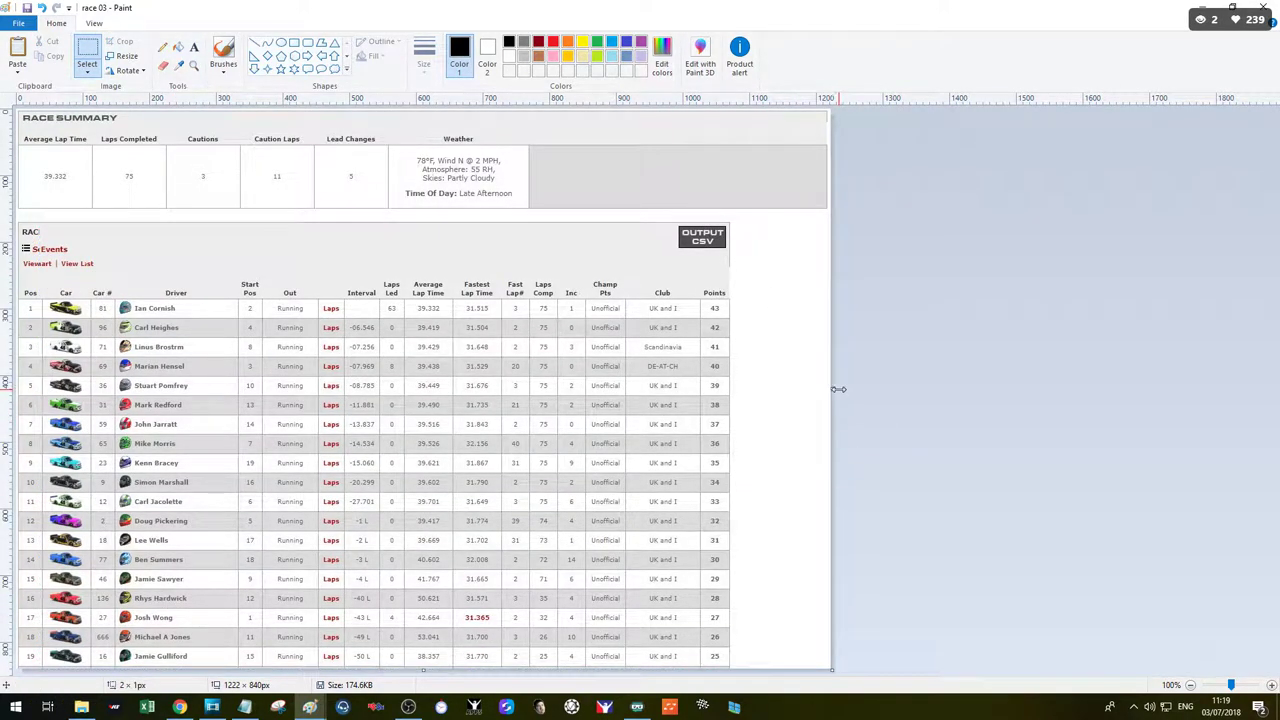
{"action": "left_click_drag", "start_coordinate": [838, 389], "coordinate": [737, 396]}
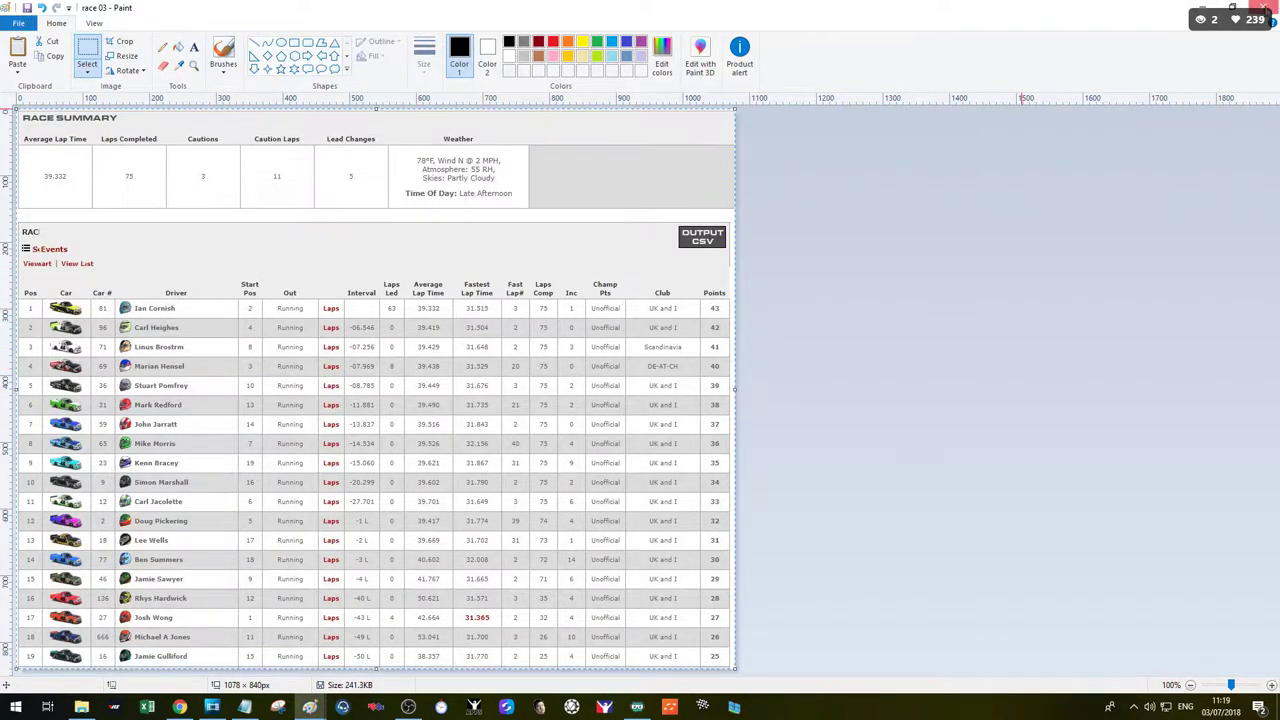
{"action": "left_click", "coordinate": [1262, 6]}
Step: Paste the race 03 results into 2018 S3 close02 and align them over the old race summary and results table
{"action": "key", "text": "ctrl+v"}
{"action": "left_click_drag", "start_coordinate": [357, 321], "coordinate": [414, 303]}
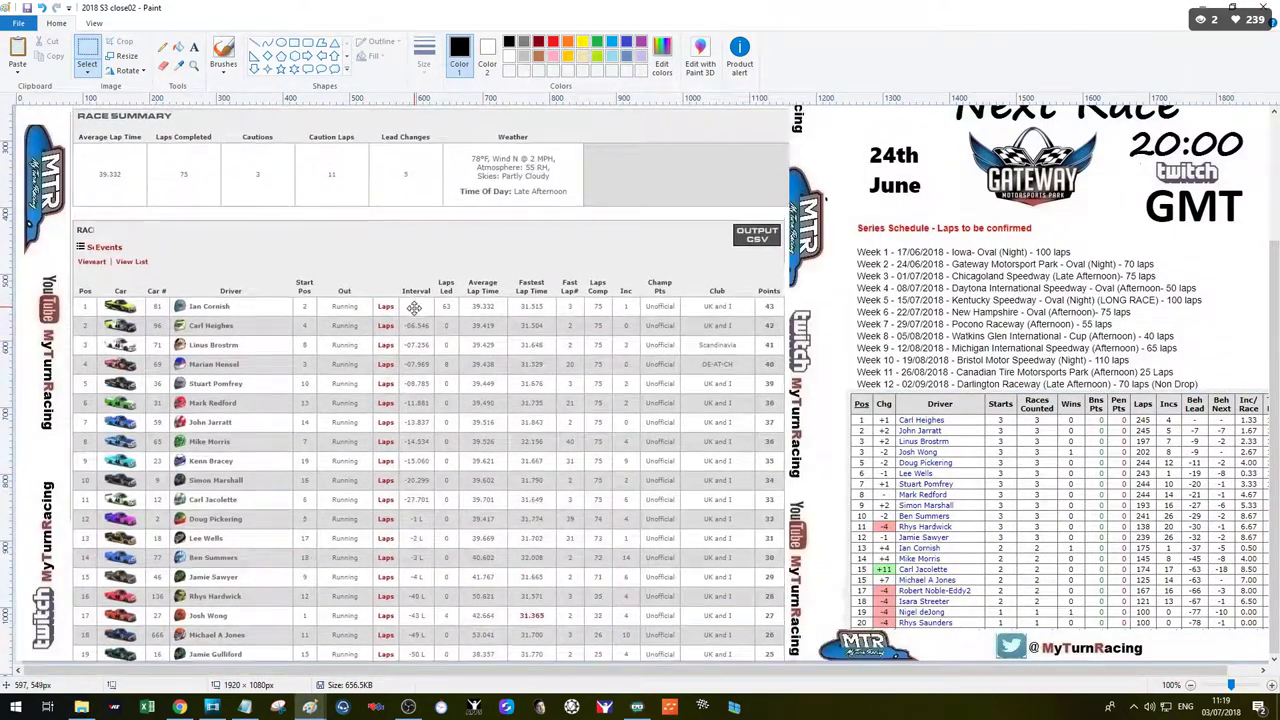
{"action": "scroll", "coordinate": [508, 447], "scroll_direction": "up", "scroll_amount": 3}
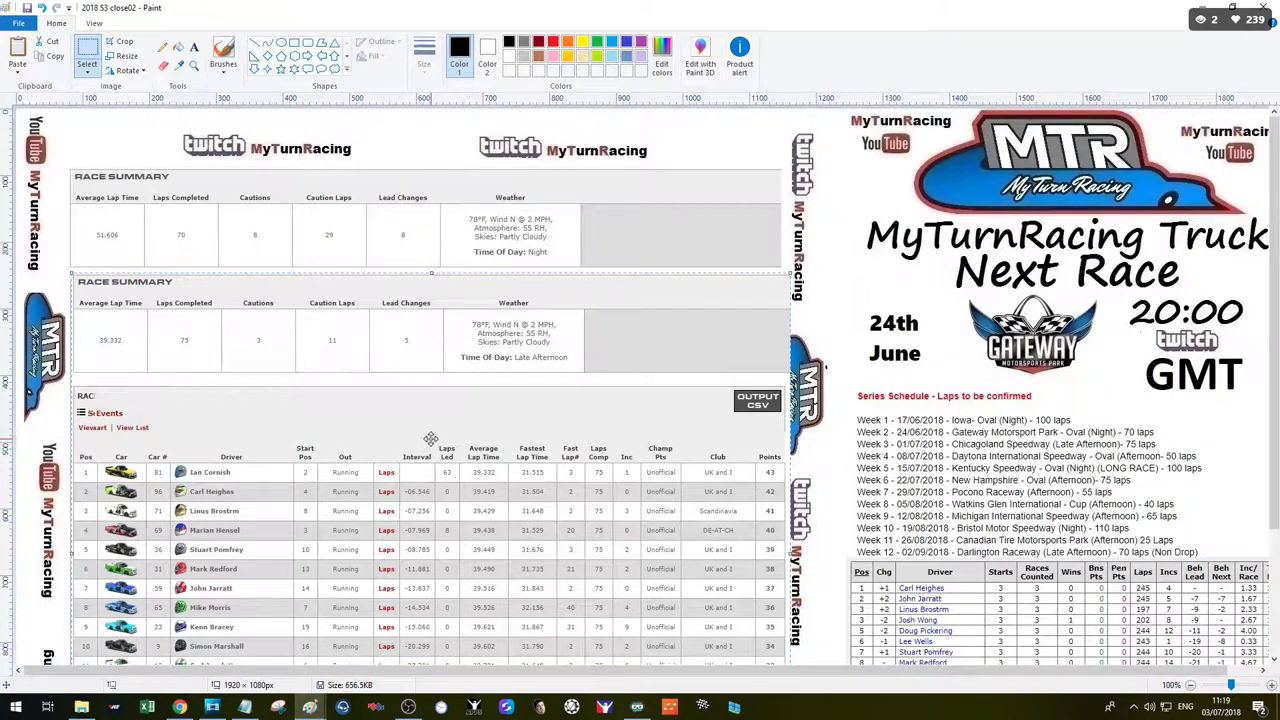
{"action": "left_click_drag", "start_coordinate": [430, 438], "coordinate": [432, 346]}
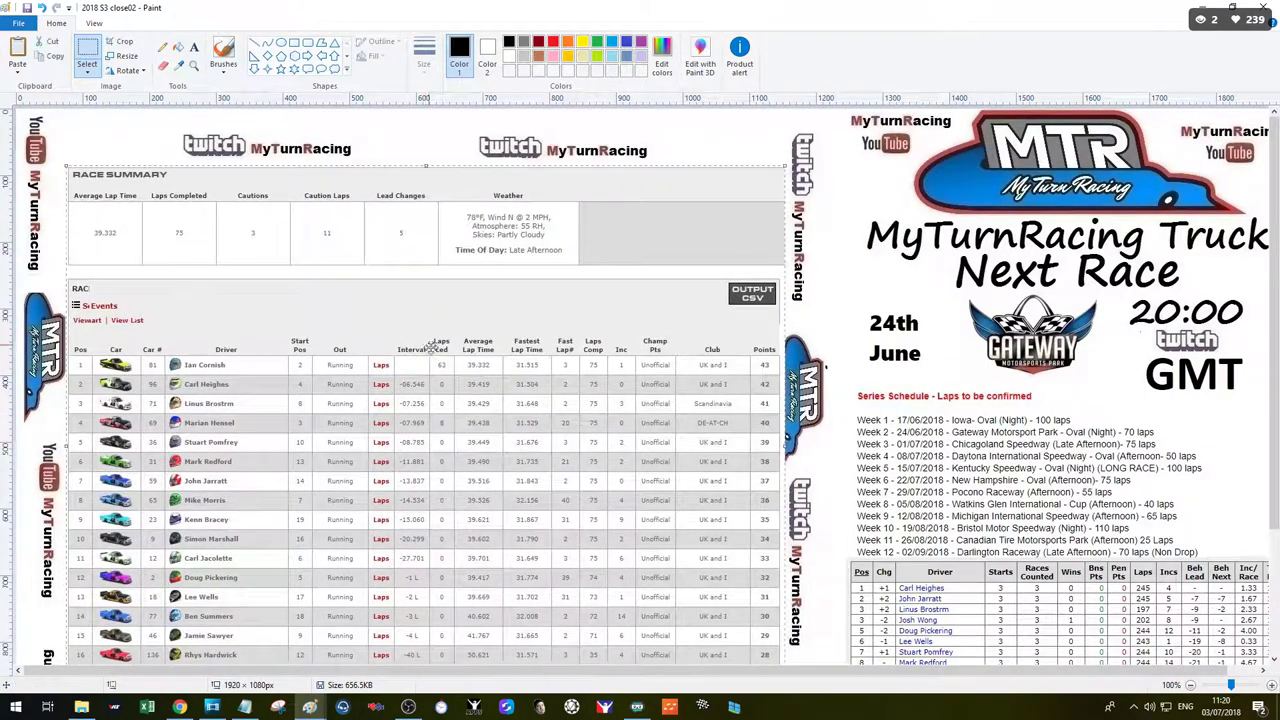
{"action": "scroll", "coordinate": [432, 346], "scroll_direction": "down", "scroll_amount": 3}
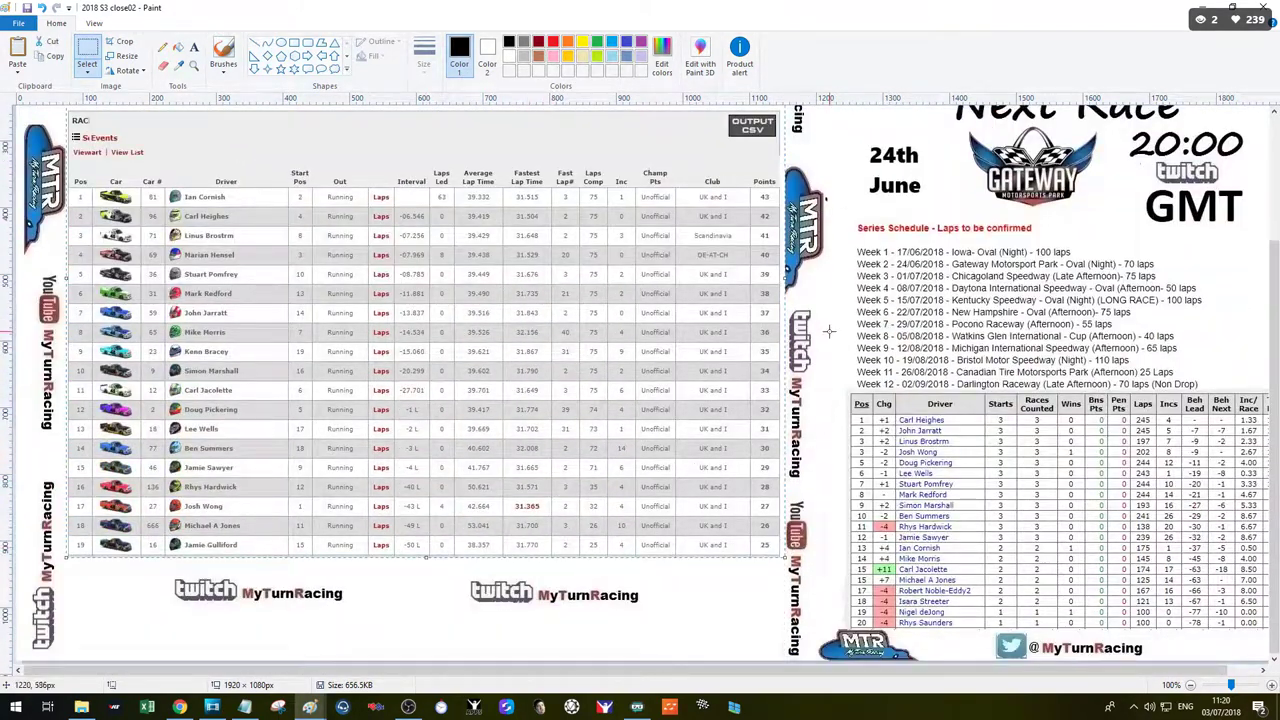
{"action": "left_click_drag", "start_coordinate": [578, 329], "coordinate": [589, 336]}
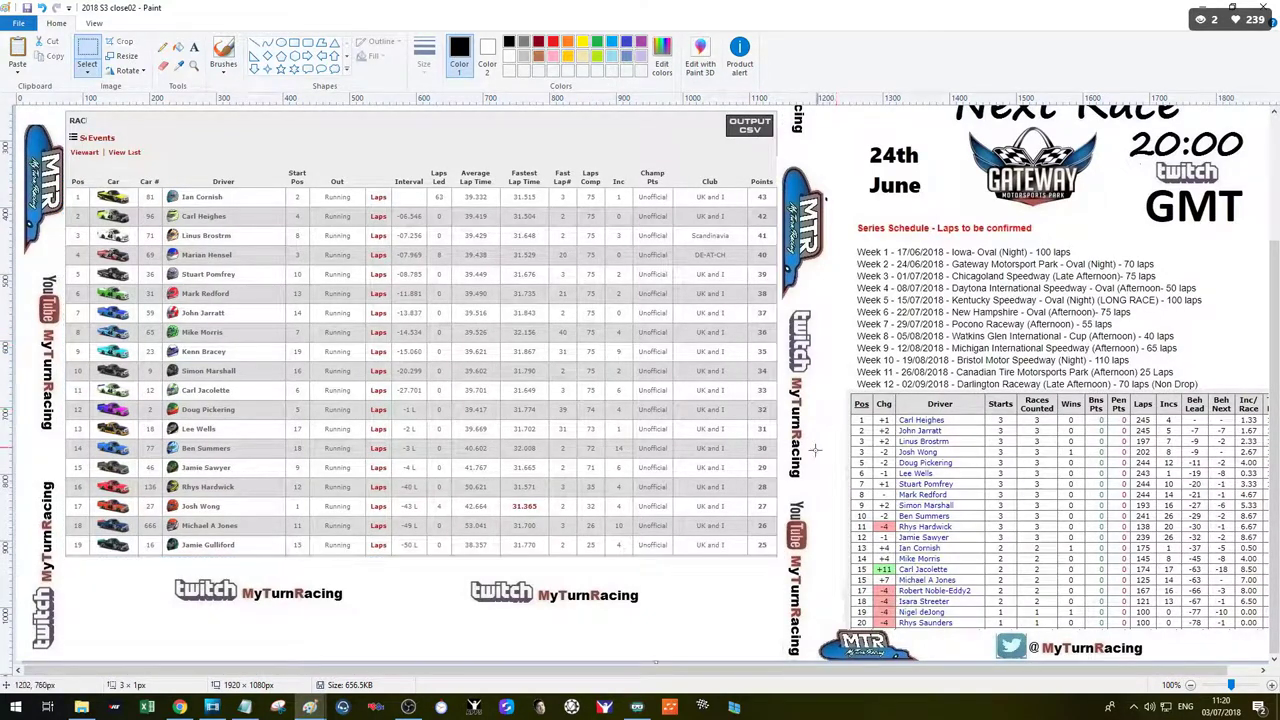
{"action": "scroll", "coordinate": [815, 527], "scroll_direction": "up", "scroll_amount": 3}
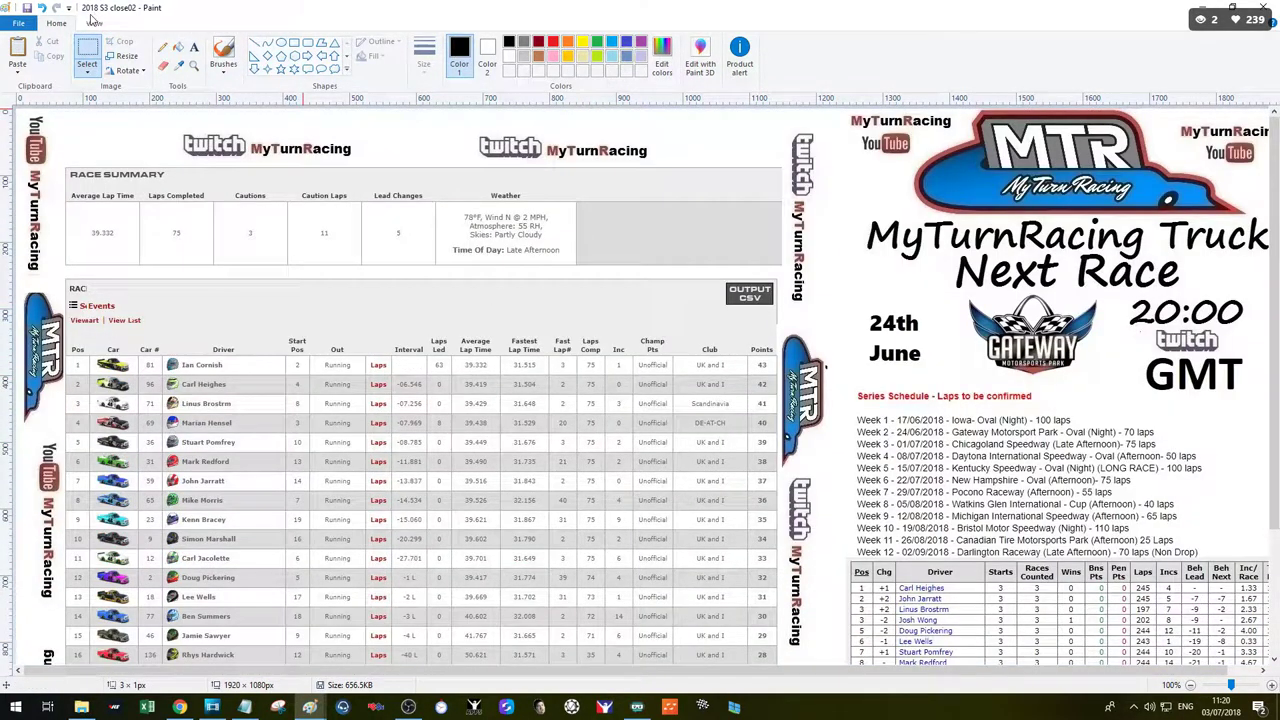
Step: Save the edited closing image as a new JPEG named 2018 S3 close03 in the MTR Trucks folder
{"action": "left_click", "coordinate": [20, 23]}
{"action": "mouse_move", "coordinate": [48, 134]}
{"action": "left_click", "coordinate": [200, 102]}
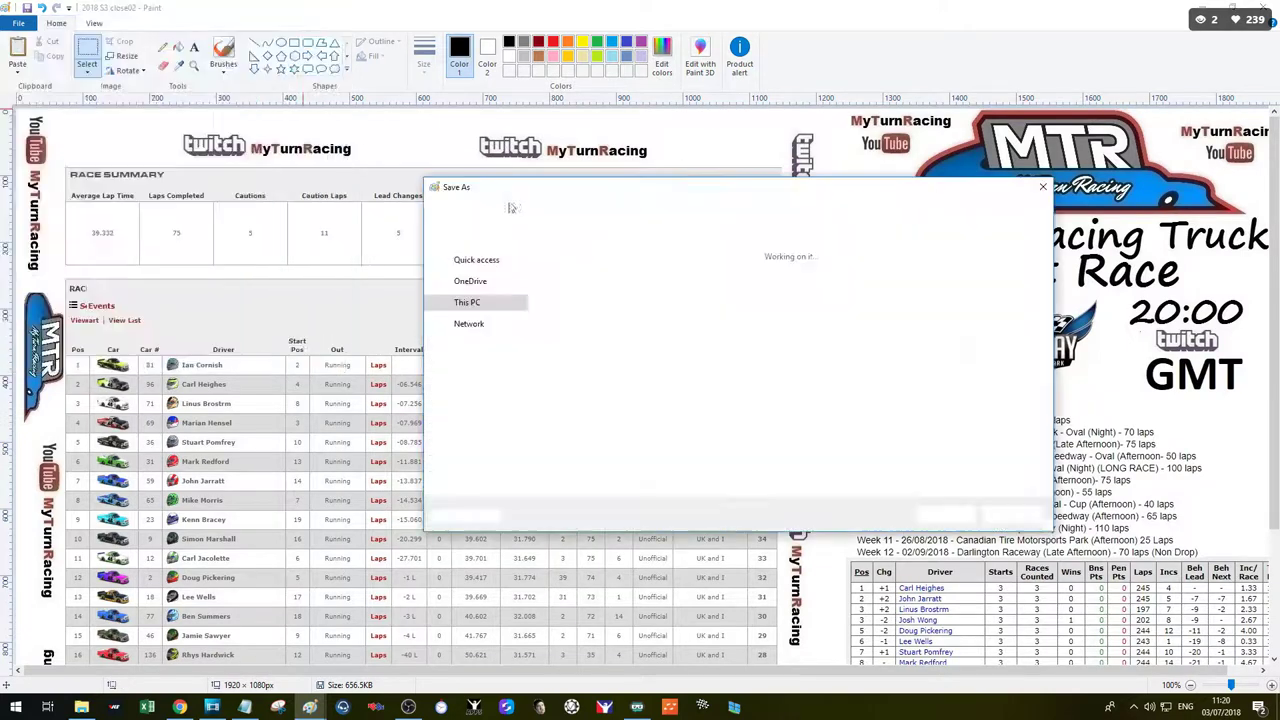
{"action": "left_click", "coordinate": [648, 270]}
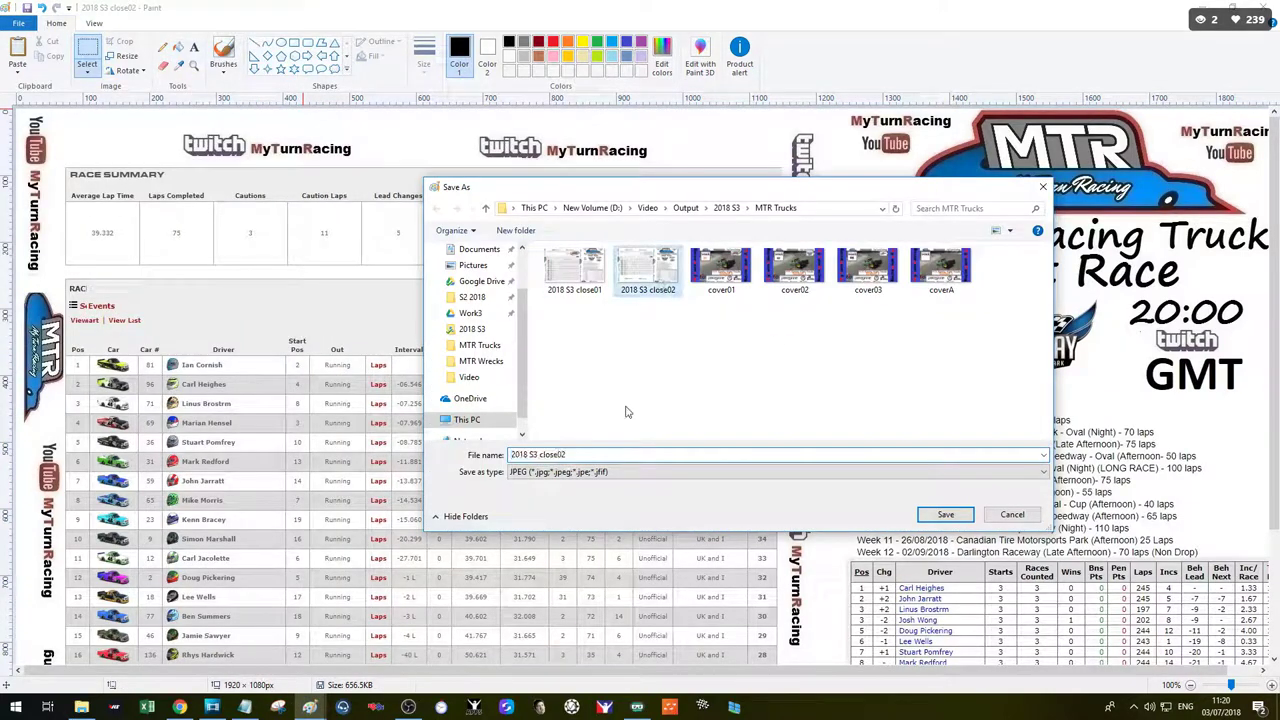
{"action": "left_click", "coordinate": [608, 452]}
{"action": "key", "text": "BackSpace"}
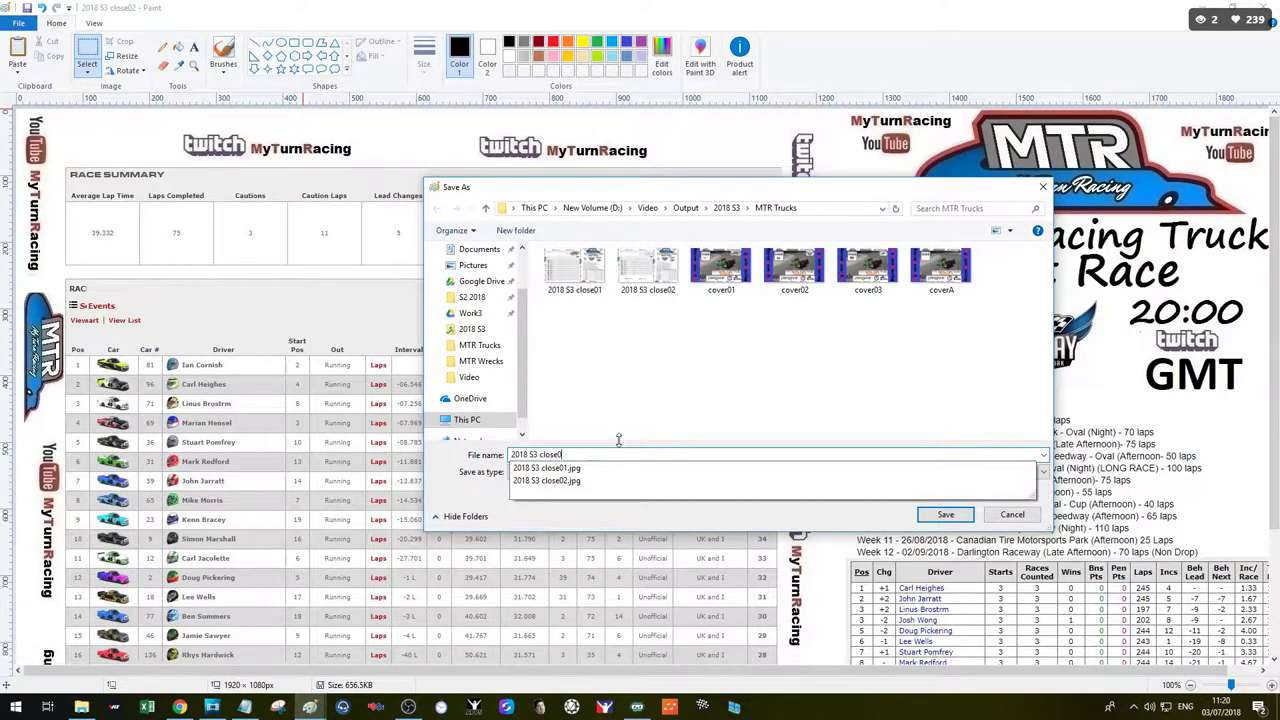
{"action": "type", "text": "3"}
{"action": "key", "text": "Return"}
{"action": "scroll", "coordinate": [765, 432], "scroll_direction": "down", "scroll_amount": 3}
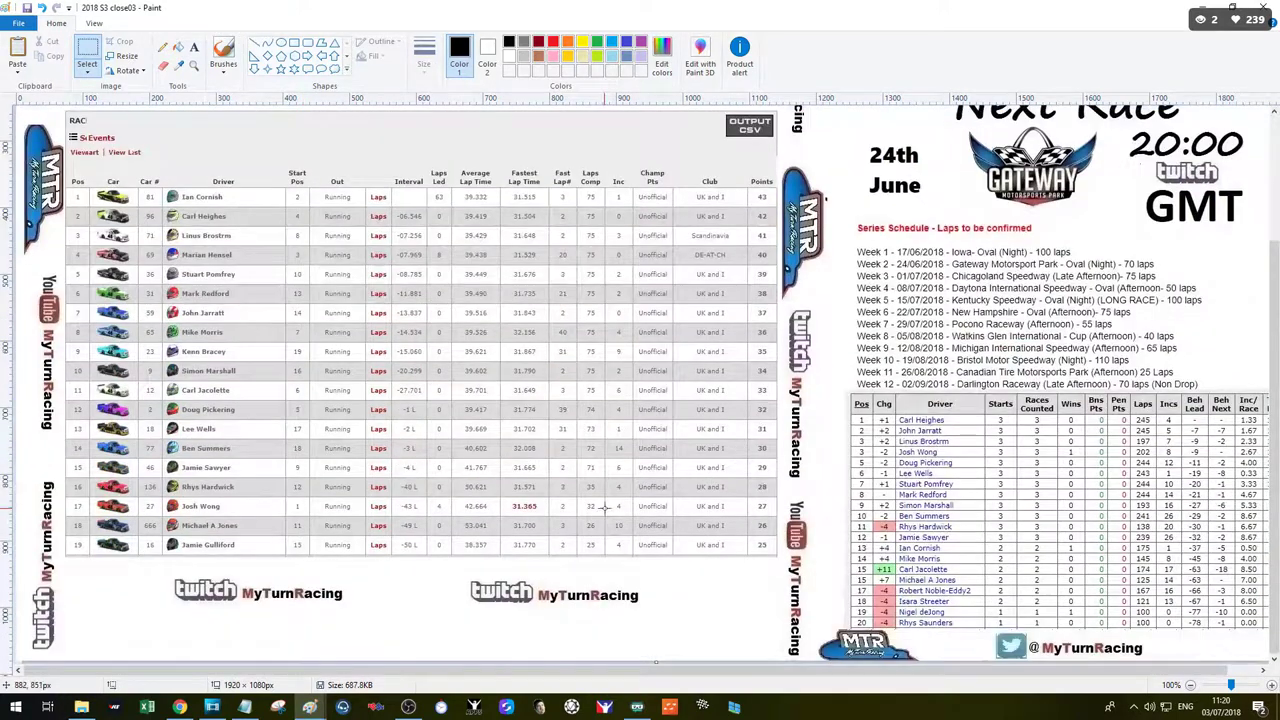
{"action": "scroll", "coordinate": [604, 508], "scroll_direction": "up", "scroll_amount": 3}
{"action": "scroll", "coordinate": [744, 470], "scroll_direction": "down", "scroll_amount": 3}
{"action": "scroll", "coordinate": [618, 630], "scroll_direction": "up", "scroll_amount": 3}
{"action": "scroll", "coordinate": [641, 623], "scroll_direction": "down", "scroll_amount": 3}
{"action": "left_click", "coordinate": [87, 50]}
Step: Switch to Movie Studio, import 2018 S3 close03.jpg and place it on the Video track directly after the race footage
{"action": "left_click", "coordinate": [212, 707]}
{"action": "double_click", "coordinate": [302, 145]}
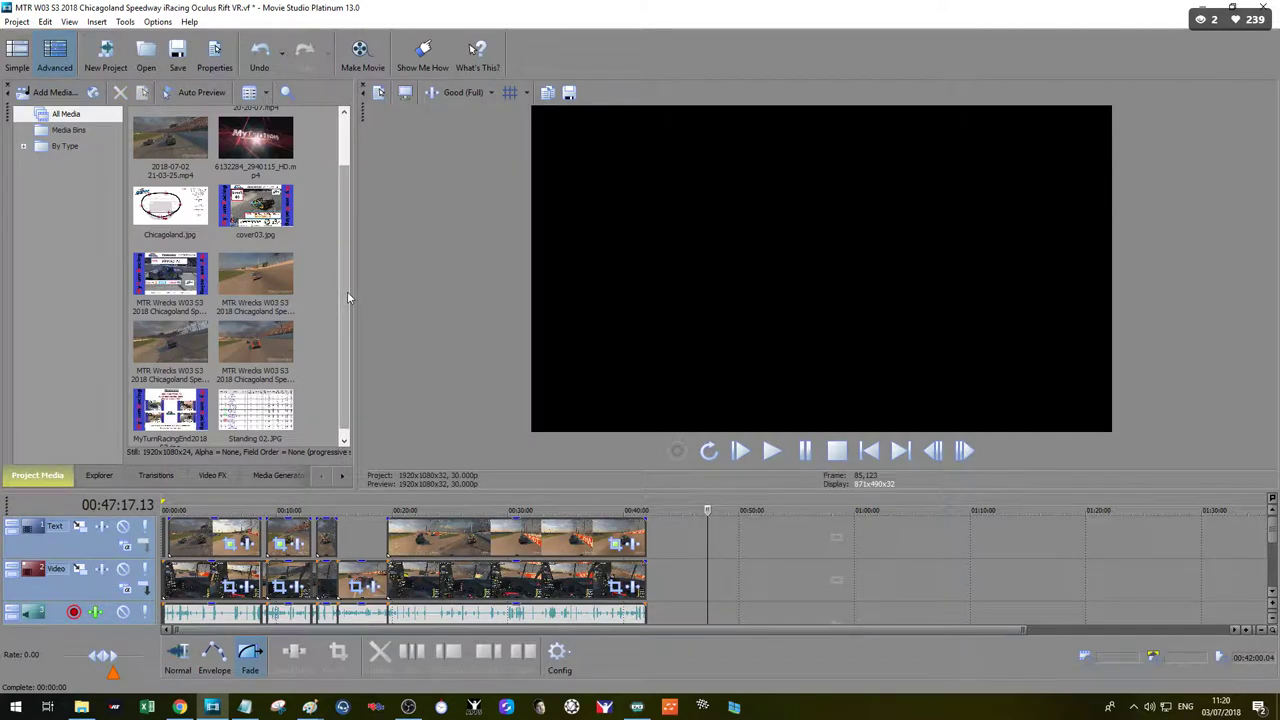
{"action": "scroll", "coordinate": [347, 289], "scroll_direction": "up", "scroll_amount": 2}
{"action": "left_click_drag", "start_coordinate": [176, 136], "coordinate": [656, 520]}
{"action": "left_click_drag", "start_coordinate": [647, 591], "coordinate": [653, 584]}
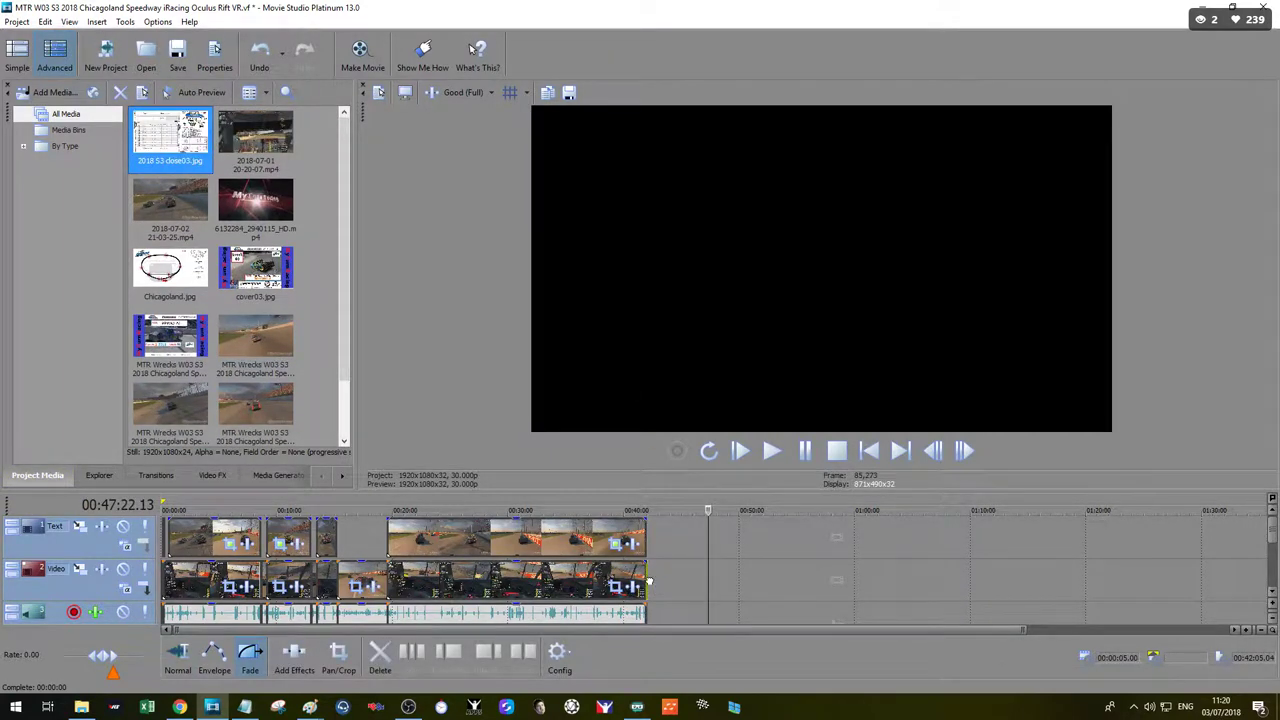
Step: Extend the closing image on the Video track to a length of about 32 seconds
{"action": "scroll", "coordinate": [714, 594], "scroll_direction": "up", "scroll_amount": 3}
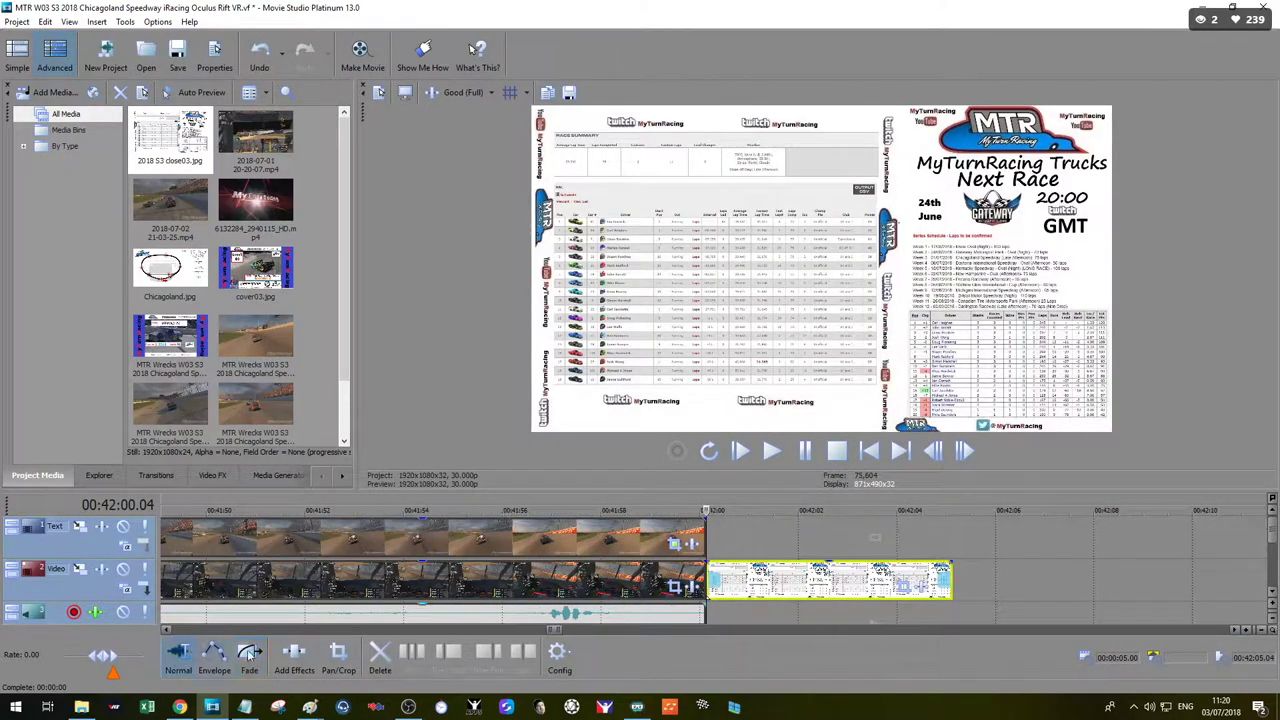
{"action": "left_click_drag", "start_coordinate": [953, 576], "coordinate": [1255, 566]}
{"action": "scroll", "coordinate": [798, 596], "scroll_direction": "down", "scroll_amount": 5}
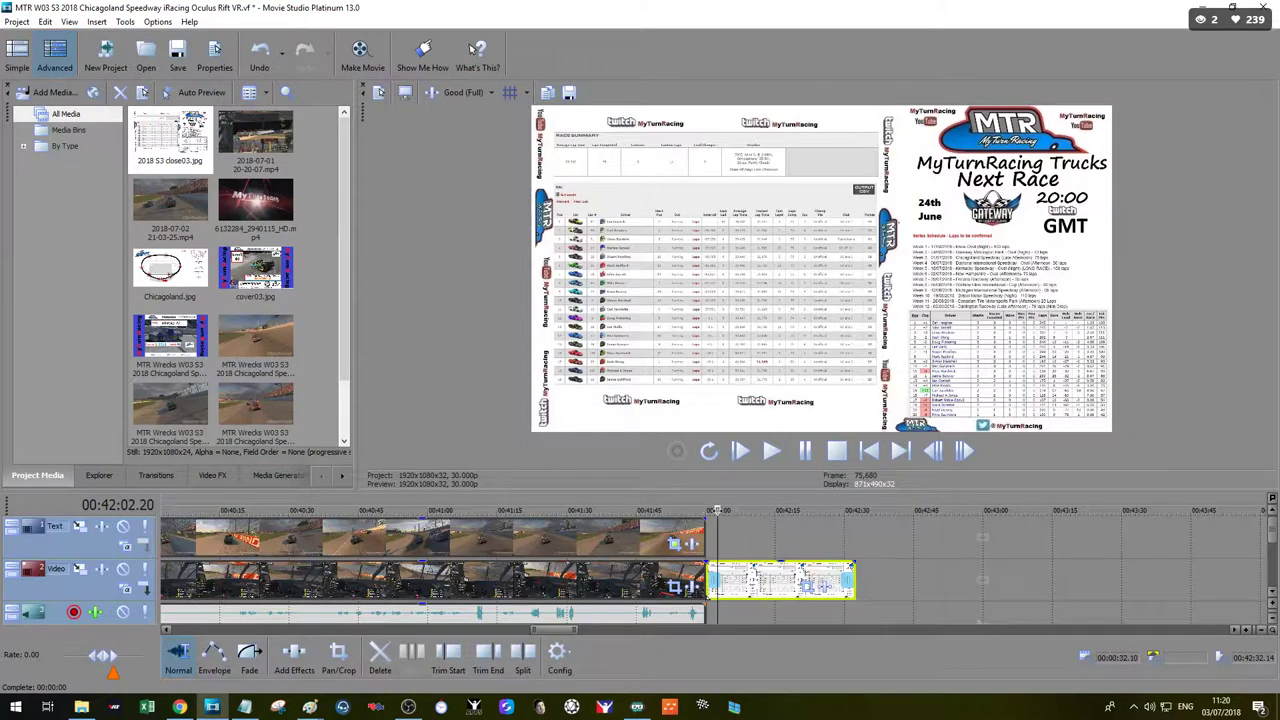
Step: Arm the audio track for recording and set the project's recorded files folder to F:\Video
{"action": "left_click", "coordinate": [73, 611]}
{"action": "left_click", "coordinate": [716, 234]}
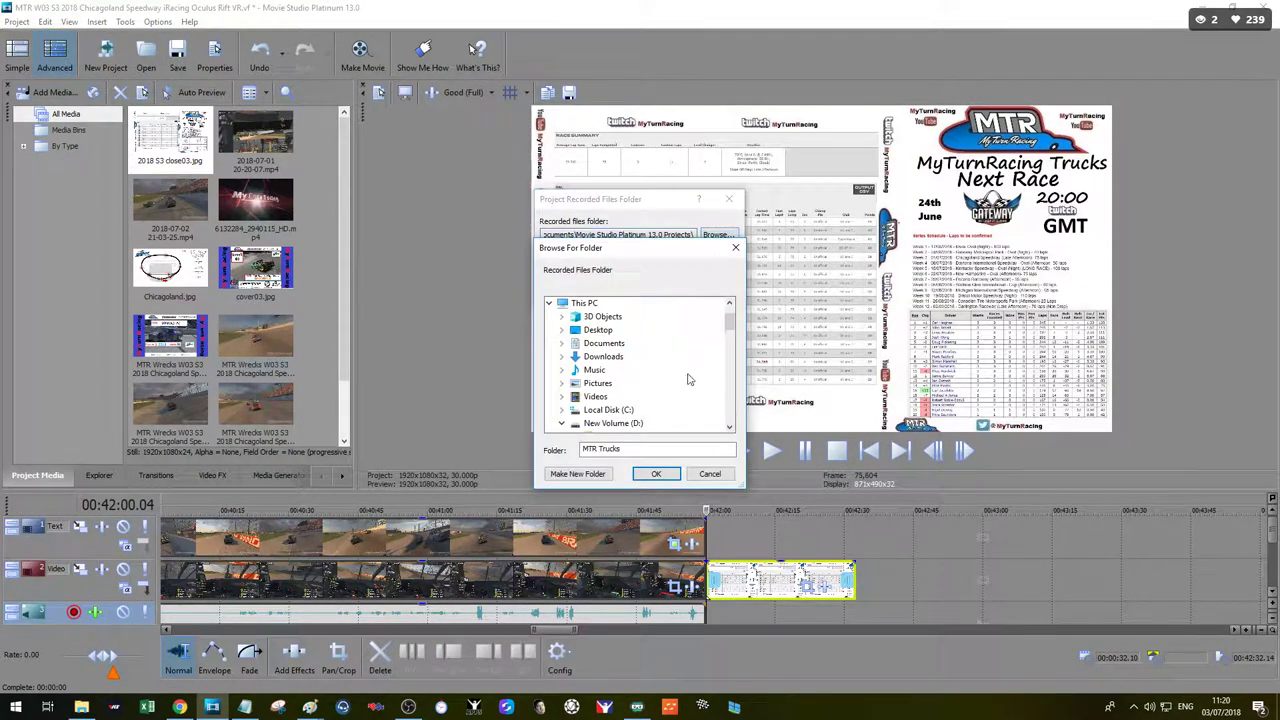
{"action": "scroll", "coordinate": [659, 419], "scroll_direction": "down", "scroll_amount": 10}
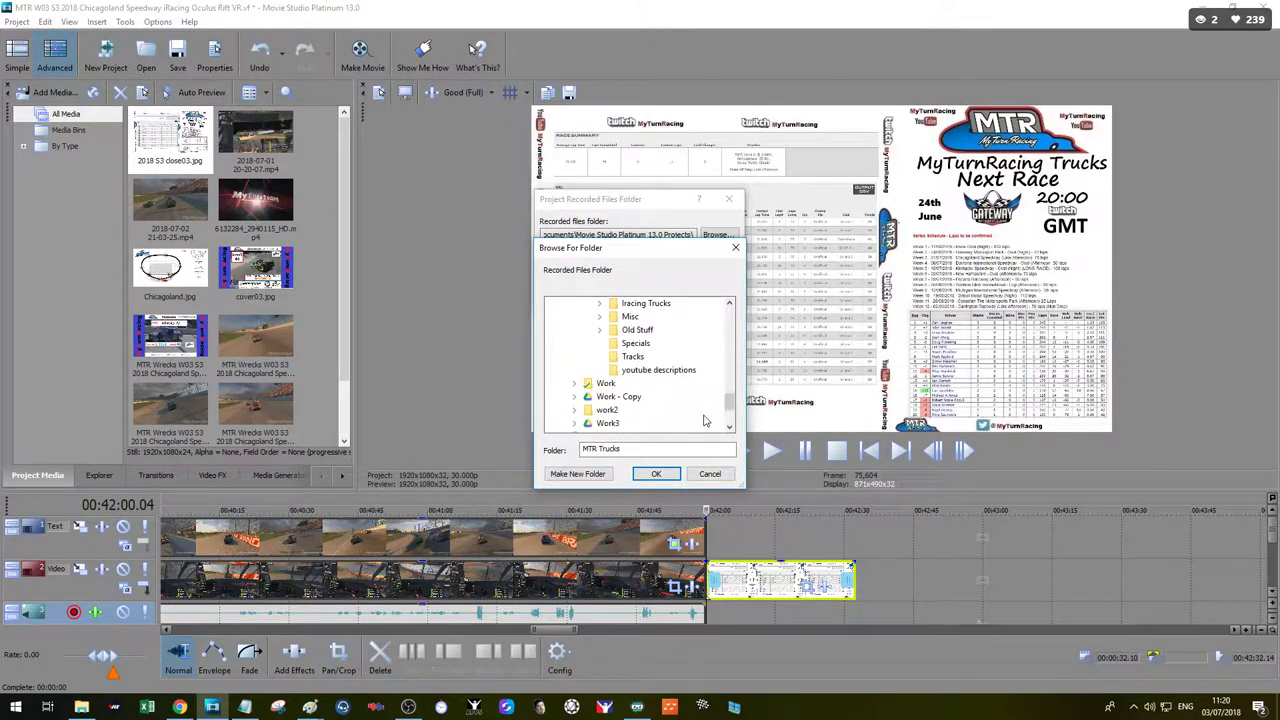
{"action": "double_click", "coordinate": [607, 357]}
{"action": "scroll", "coordinate": [610, 375], "scroll_direction": "down", "scroll_amount": 2}
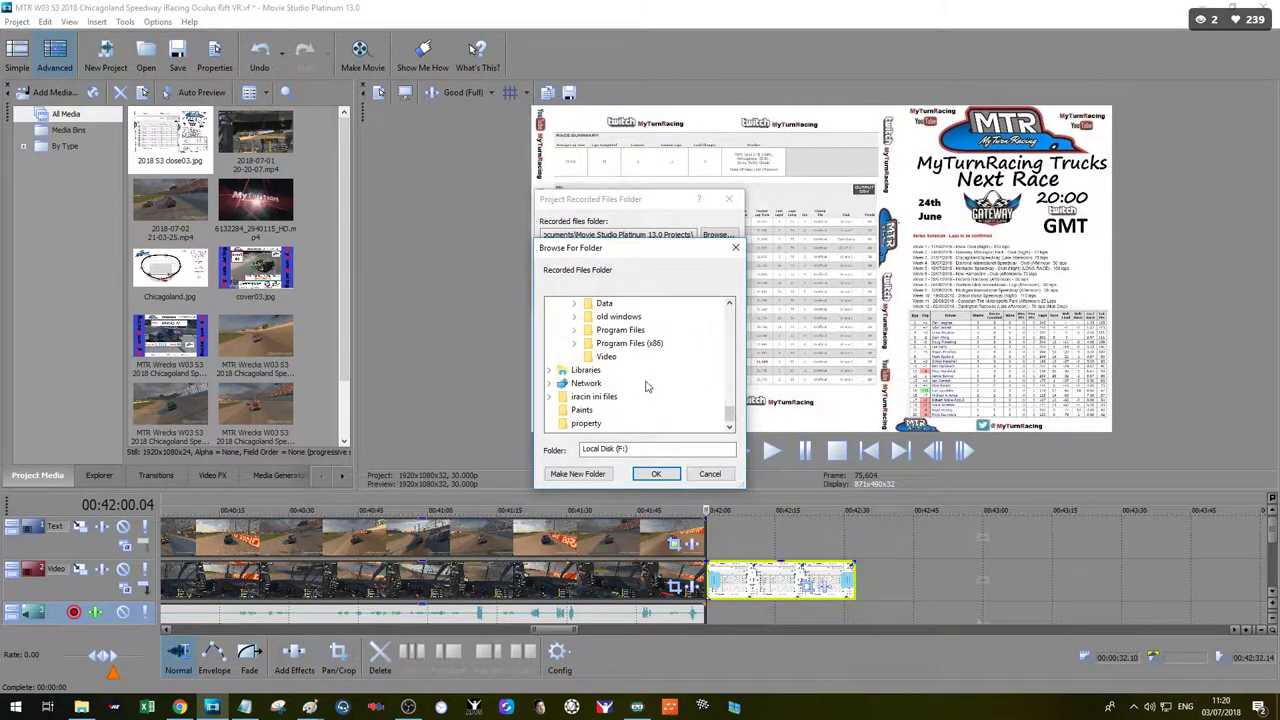
{"action": "left_click", "coordinate": [606, 356]}
{"action": "left_click", "coordinate": [656, 474]}
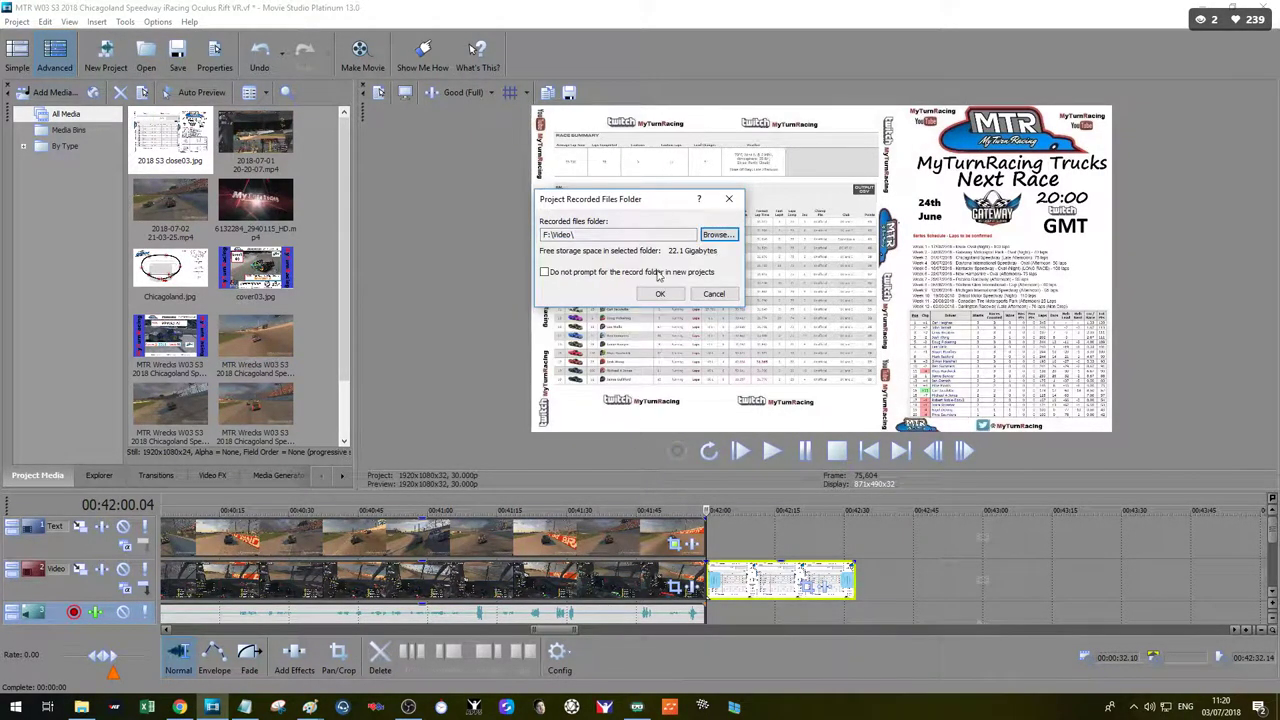
{"action": "left_click", "coordinate": [662, 293]}
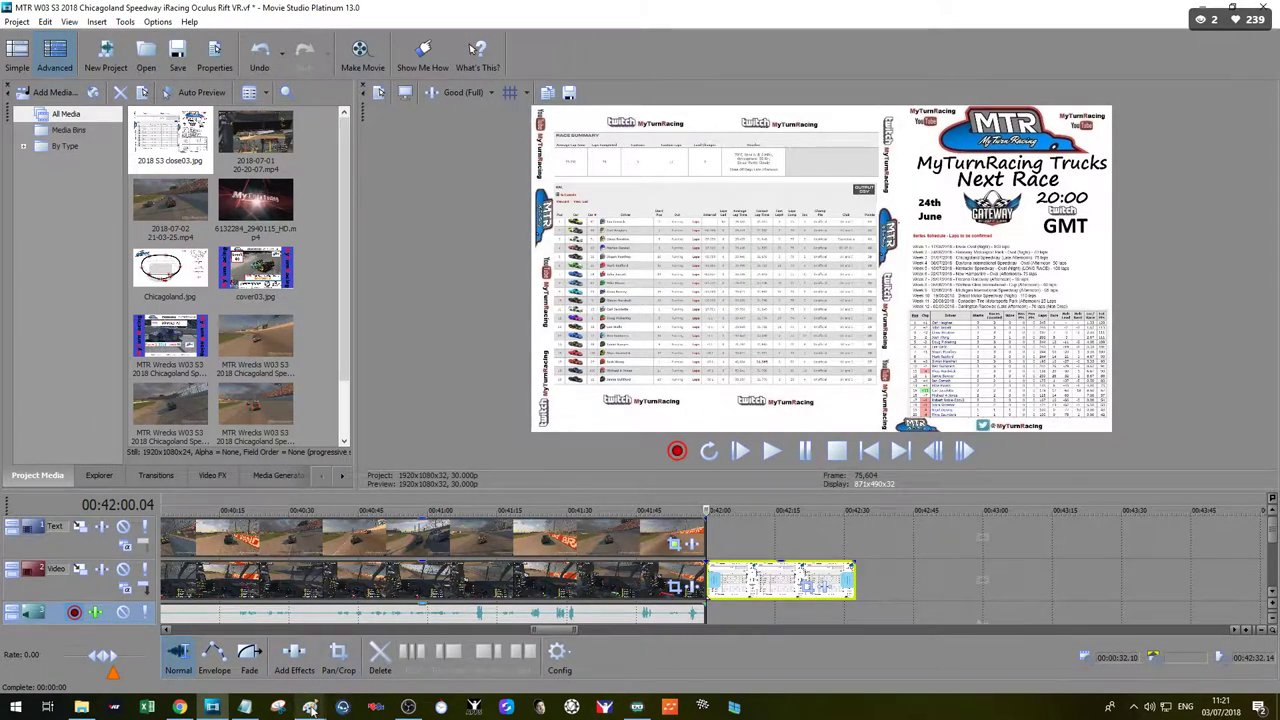
Step: Bring up the closing image 2018 S3 close03 in Paint and move its window off this screen for reference
{"action": "mouse_move", "coordinate": [310, 706]}
{"action": "left_click", "coordinate": [362, 668]}
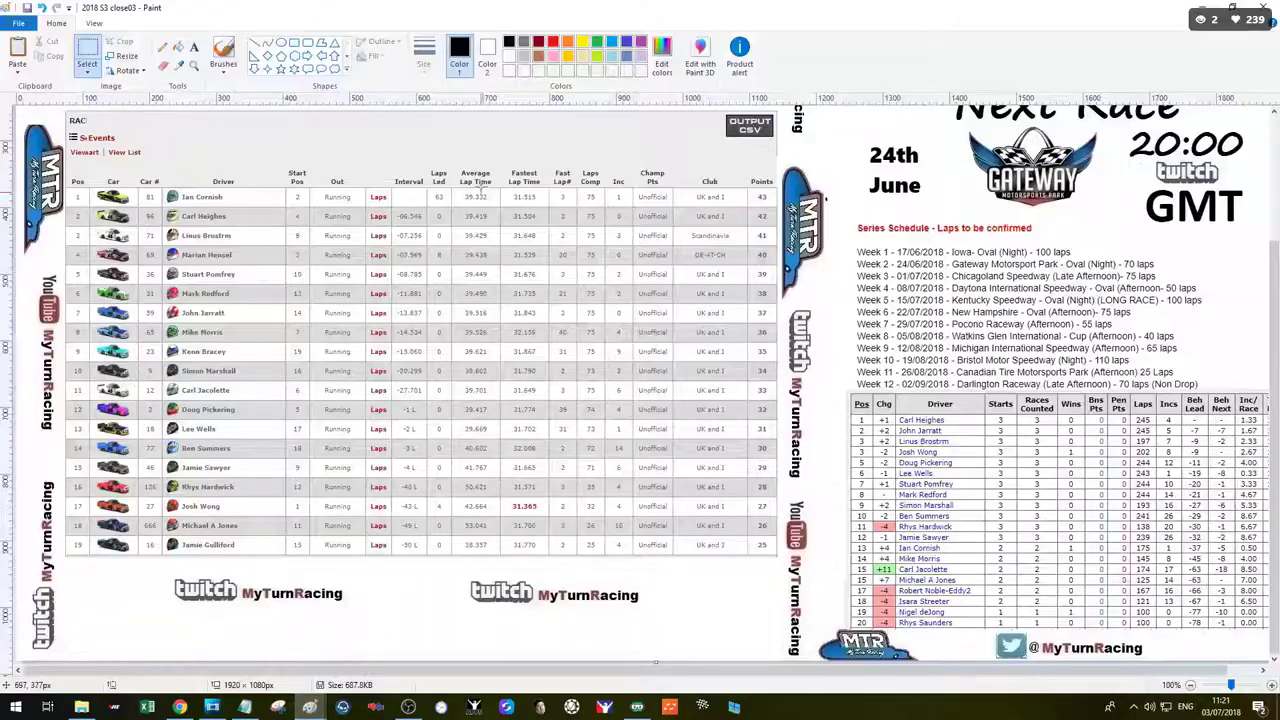
{"action": "mouse_move", "coordinate": [445, 15]}
{"action": "left_mouse_down"}
{"action": "mouse_move", "coordinate": [460, 112]}
{"action": "mouse_move", "coordinate": [0, 138]}
{"action": "left_mouse_up"}
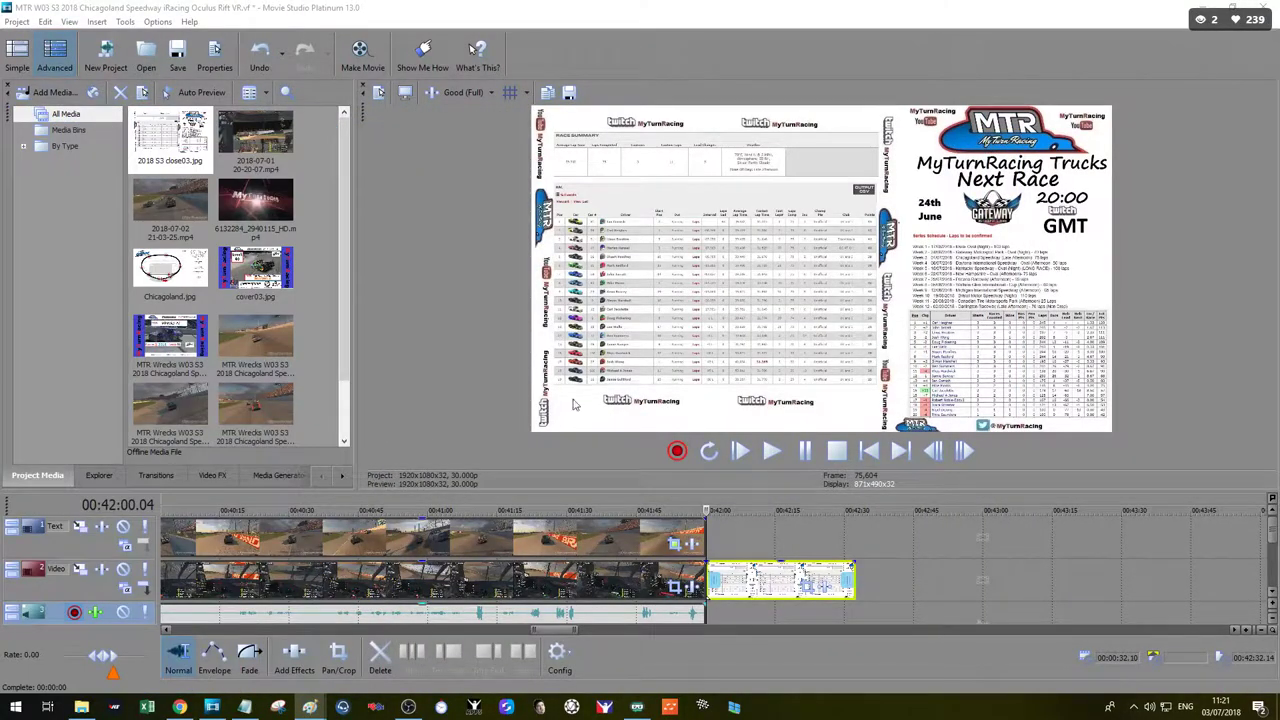
{"action": "left_click", "coordinate": [677, 452]}
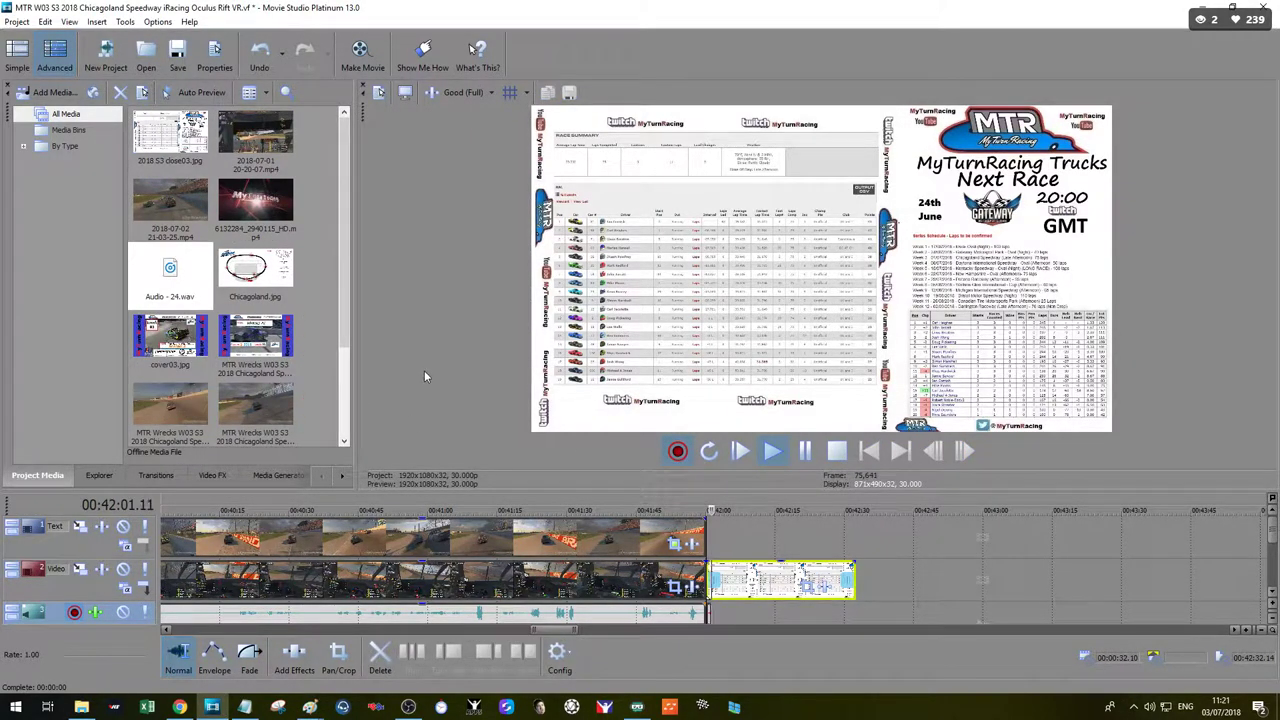
{"action": "left_click", "coordinate": [677, 452]}
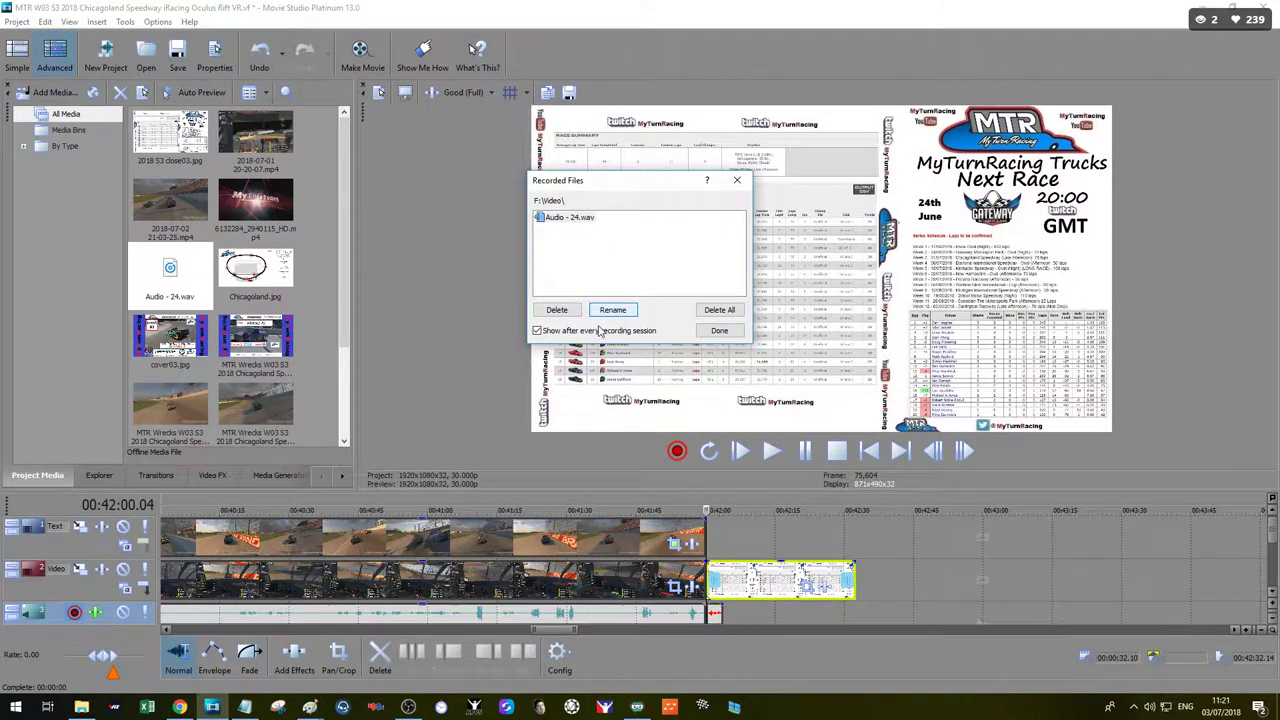
{"action": "left_click", "coordinate": [557, 310]}
{"action": "left_click", "coordinate": [674, 283]}
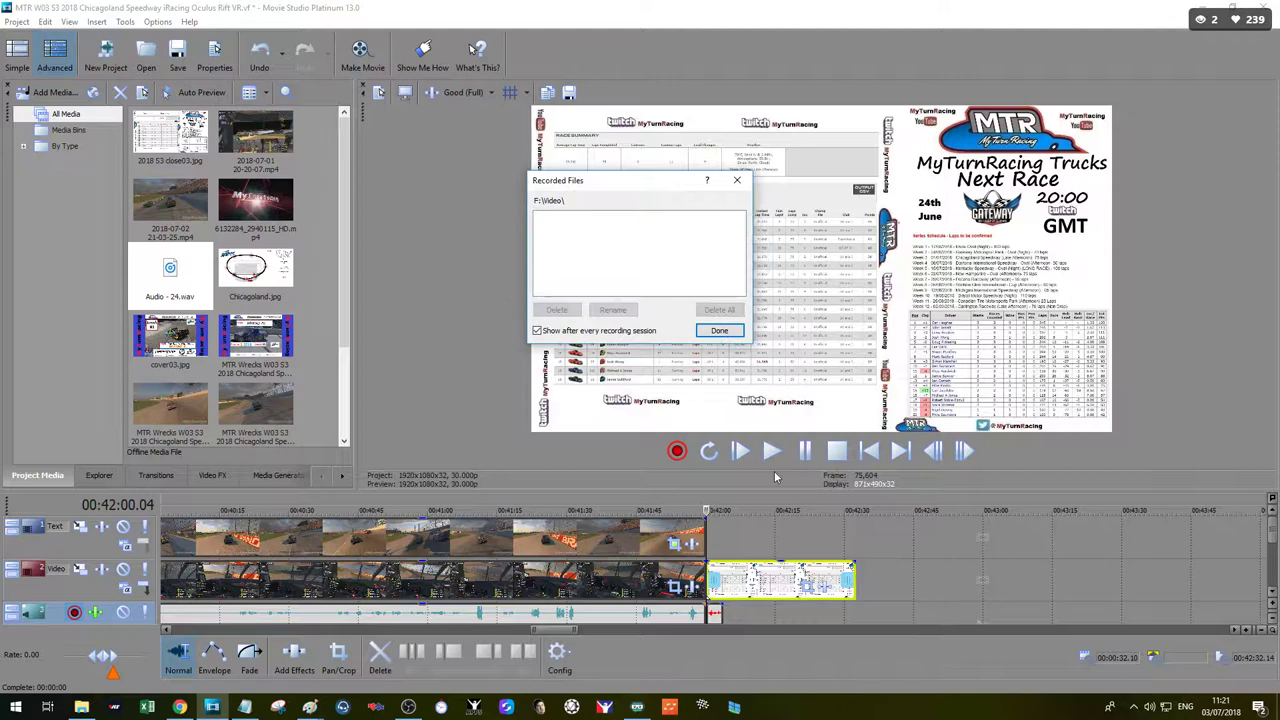
{"action": "left_click", "coordinate": [716, 331]}
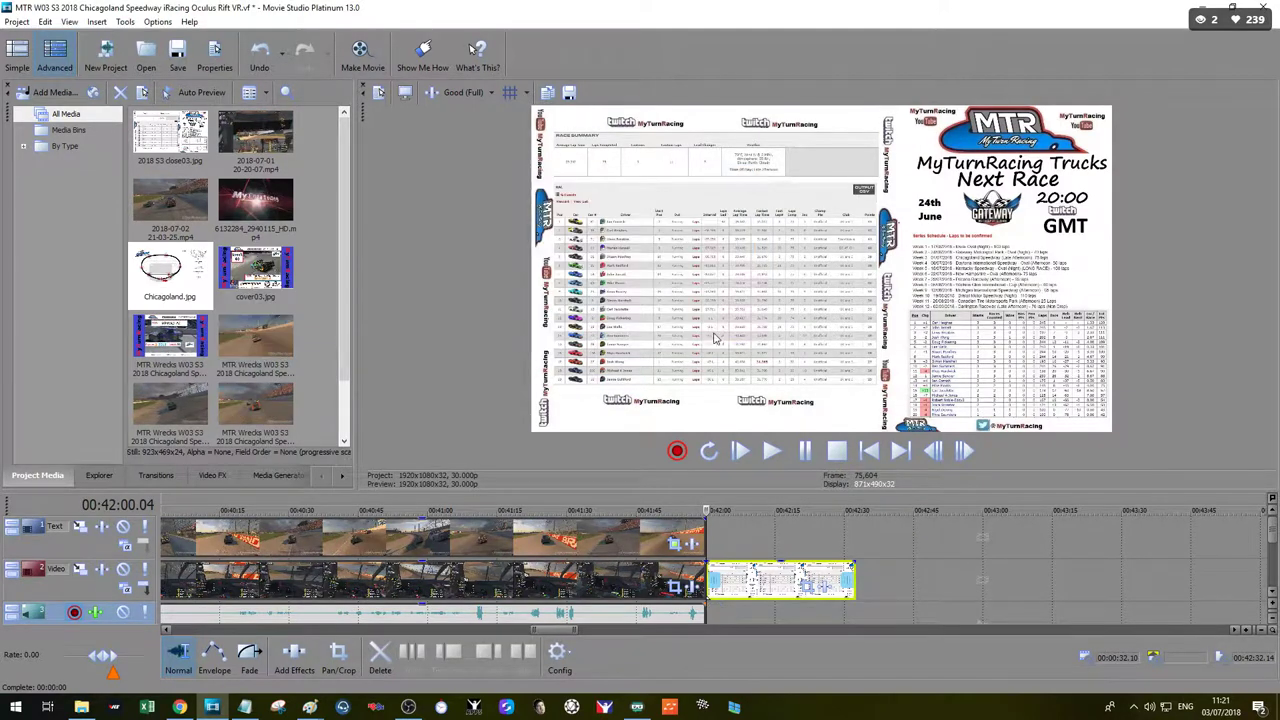
Step: Record a voice-over take of about 2 minutes 5 seconds from the start of the closing image and keep the recorded file
{"action": "left_click", "coordinate": [677, 452]}
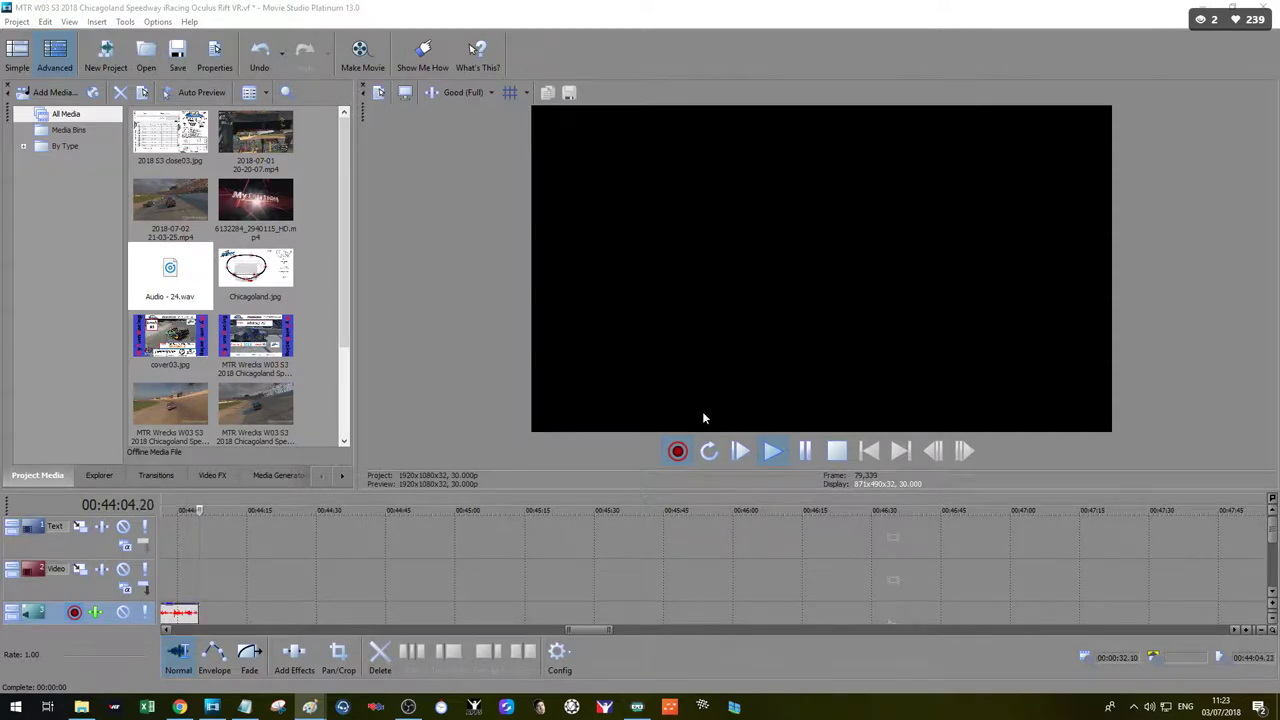
{"action": "left_click", "coordinate": [677, 451]}
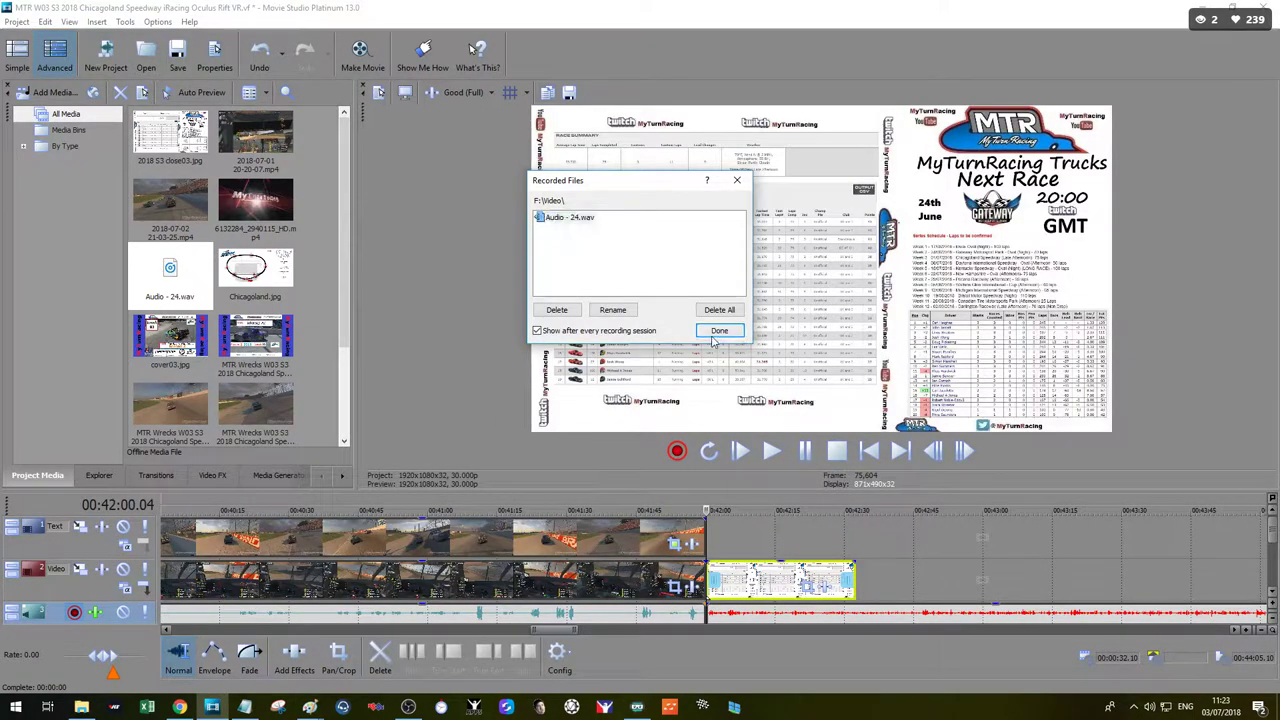
{"action": "left_click", "coordinate": [719, 331]}
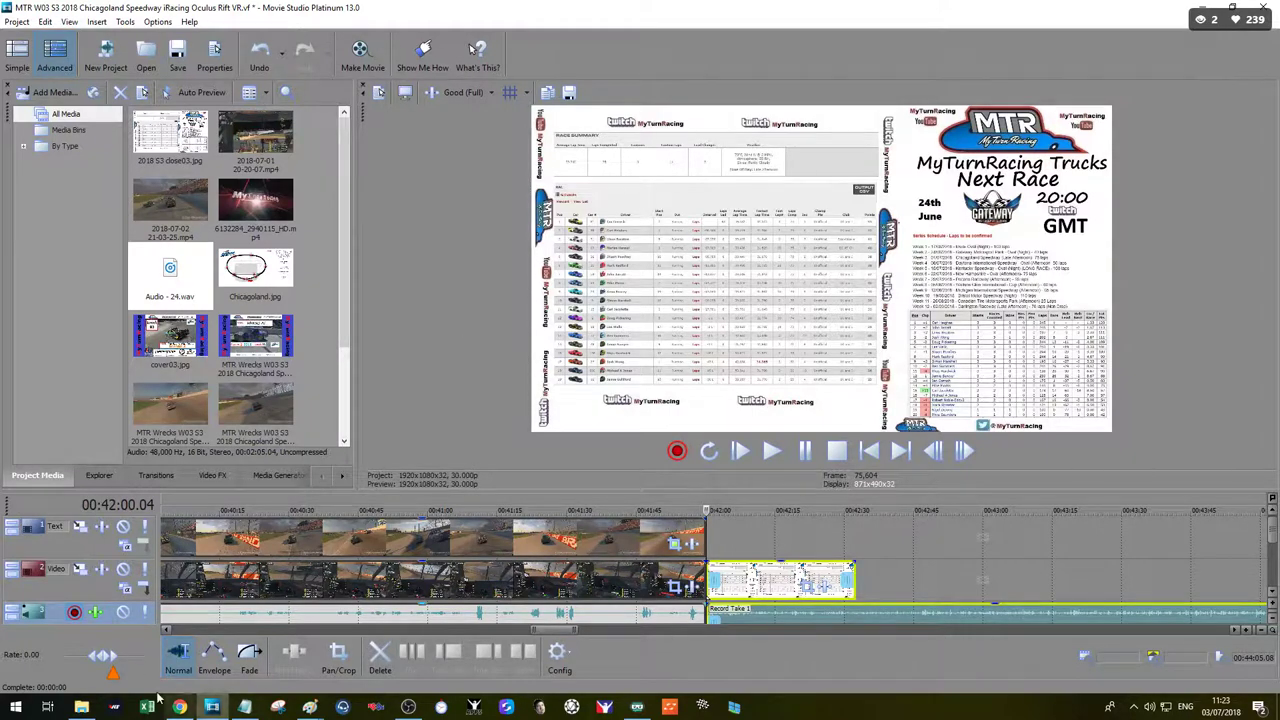
Step: Return to the closing image in Paint and paste the Chicagoland Speedway logo from Track Logos into the race summary's empty grey area
{"action": "left_click", "coordinate": [310, 707]}
{"action": "left_click_drag", "start_coordinate": [0, 128], "coordinate": [456, 132]}
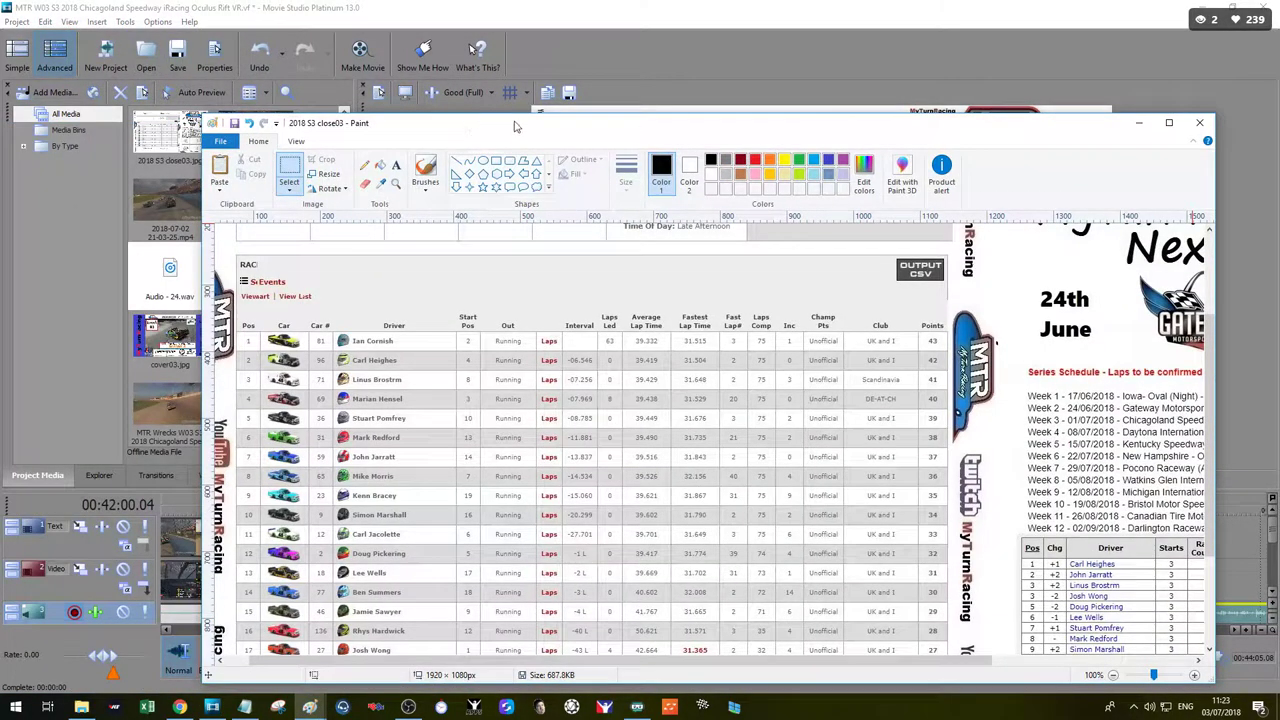
{"action": "double_click", "coordinate": [634, 118]}
{"action": "scroll", "coordinate": [944, 234], "scroll_direction": "up", "scroll_amount": 3}
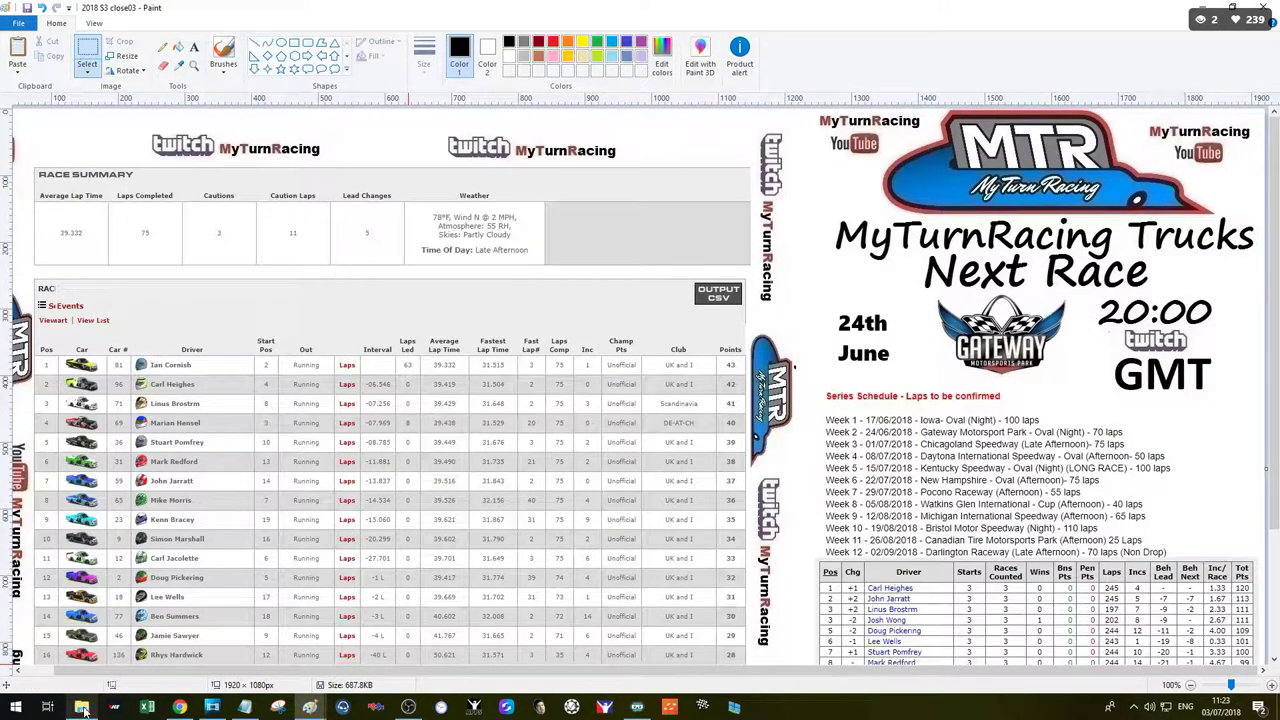
{"action": "mouse_move", "coordinate": [318, 708]}
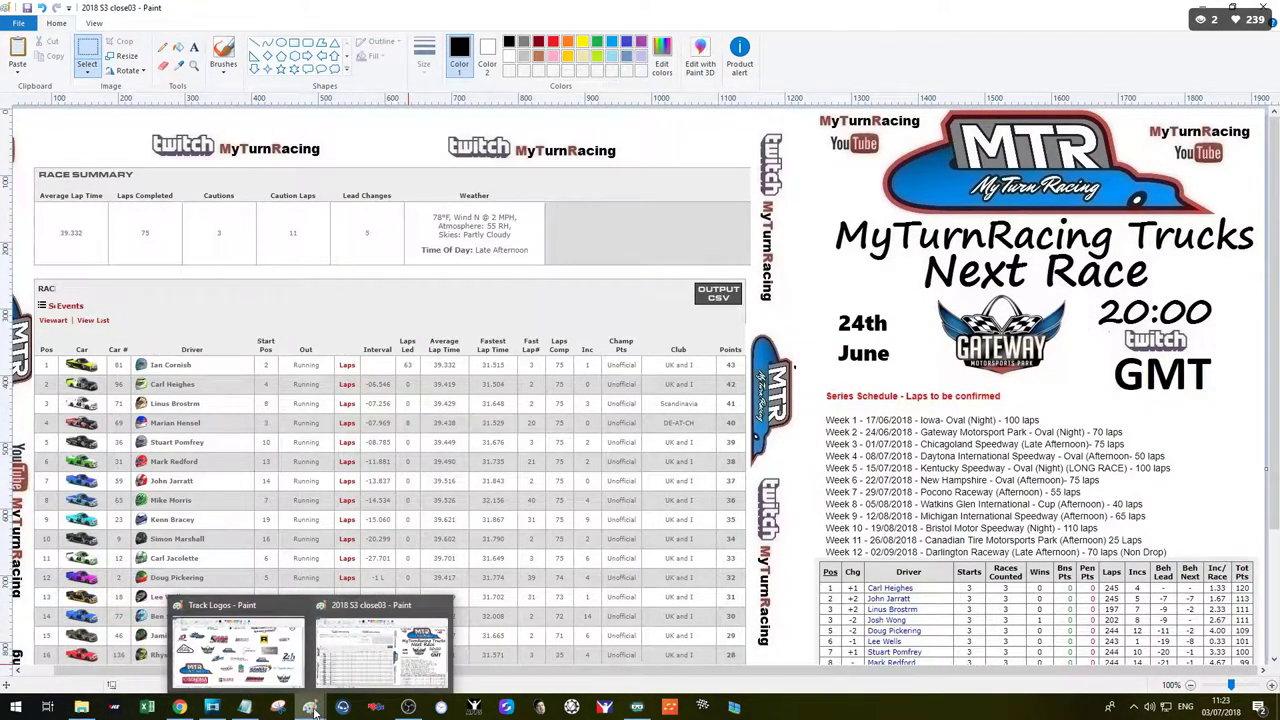
{"action": "left_click", "coordinate": [237, 645]}
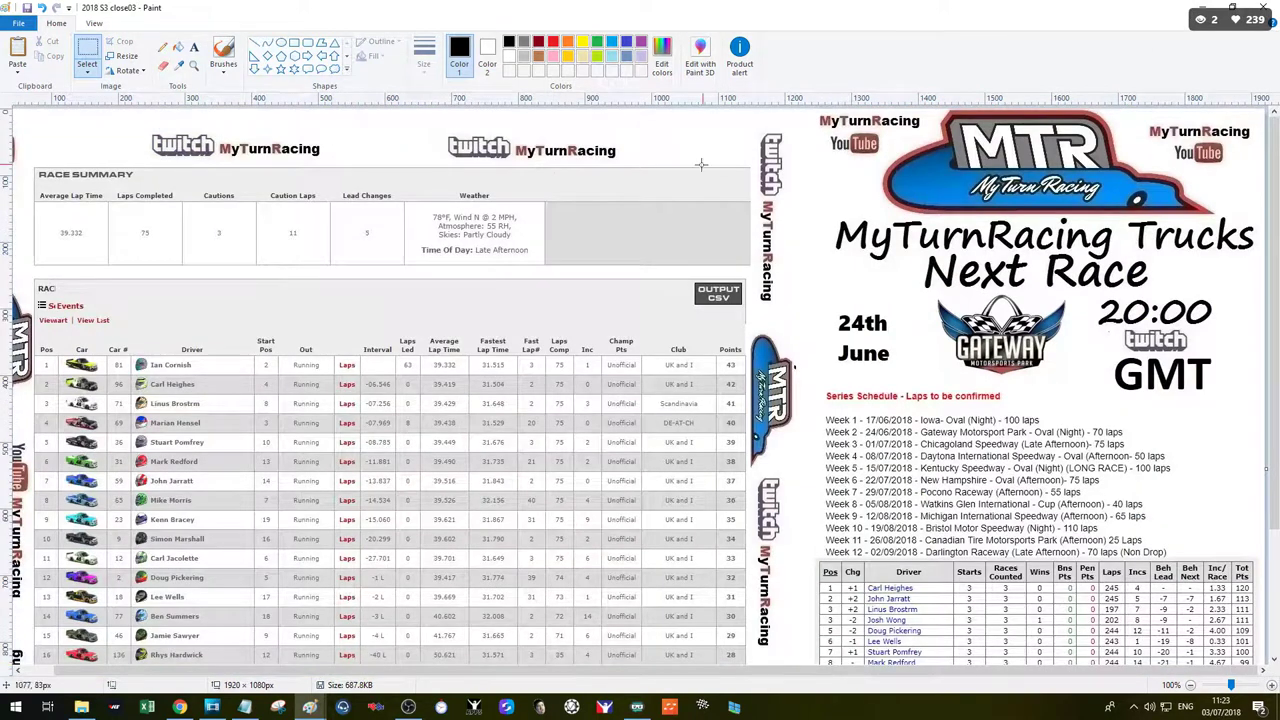
{"action": "key", "text": "ctrl+v"}
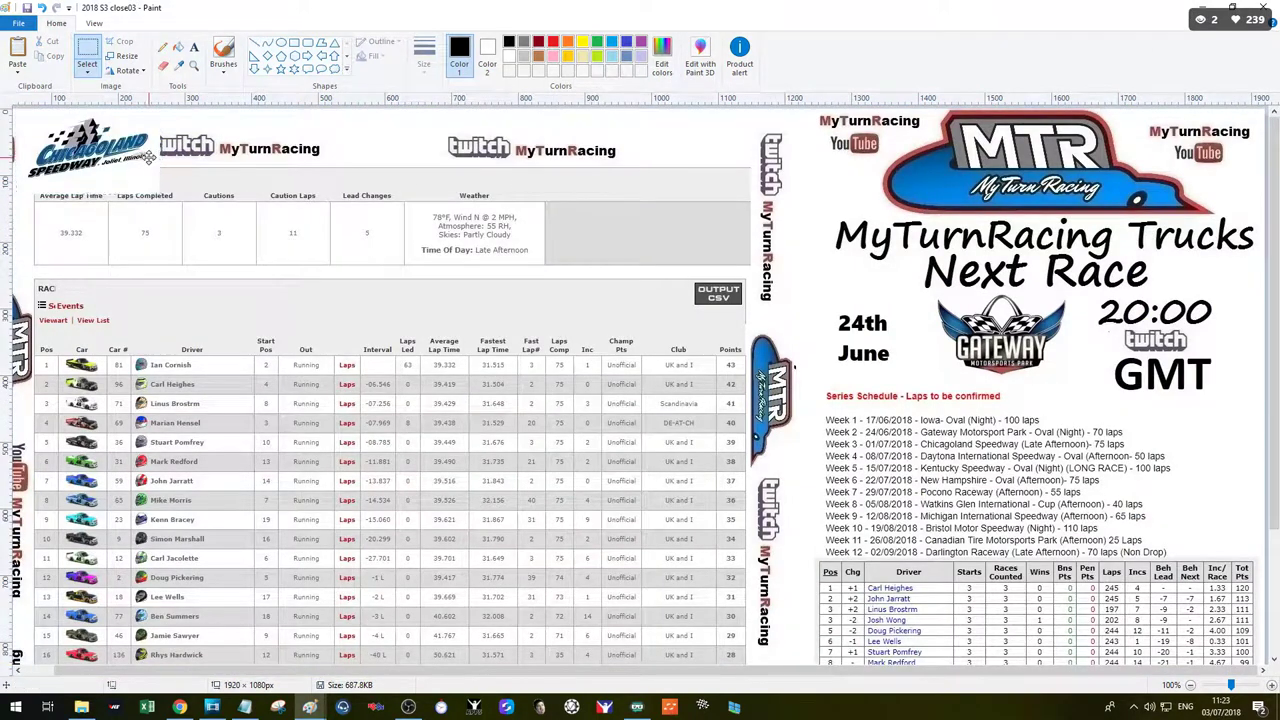
{"action": "left_click_drag", "start_coordinate": [155, 160], "coordinate": [713, 222]}
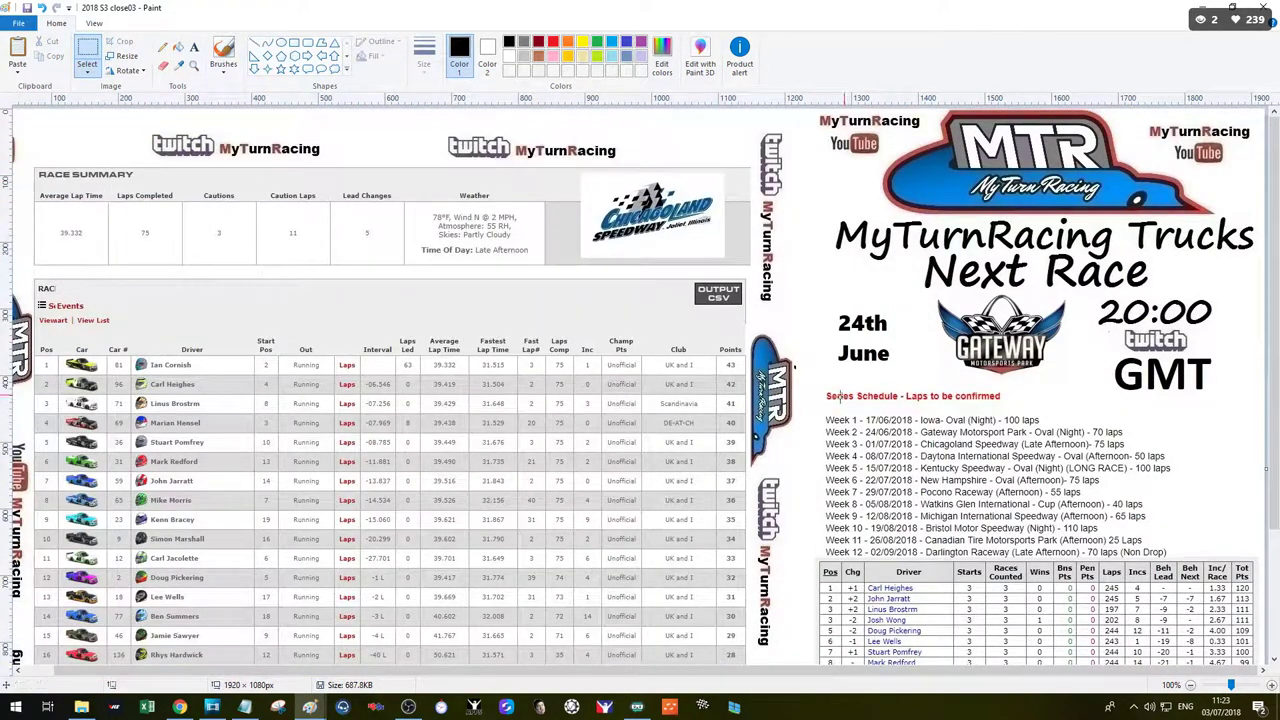
Step: Copy the Daytona International Speedway logo from Track Logos and paste it over the Gateway logo under the Next Race heading
{"action": "mouse_move", "coordinate": [310, 707]}
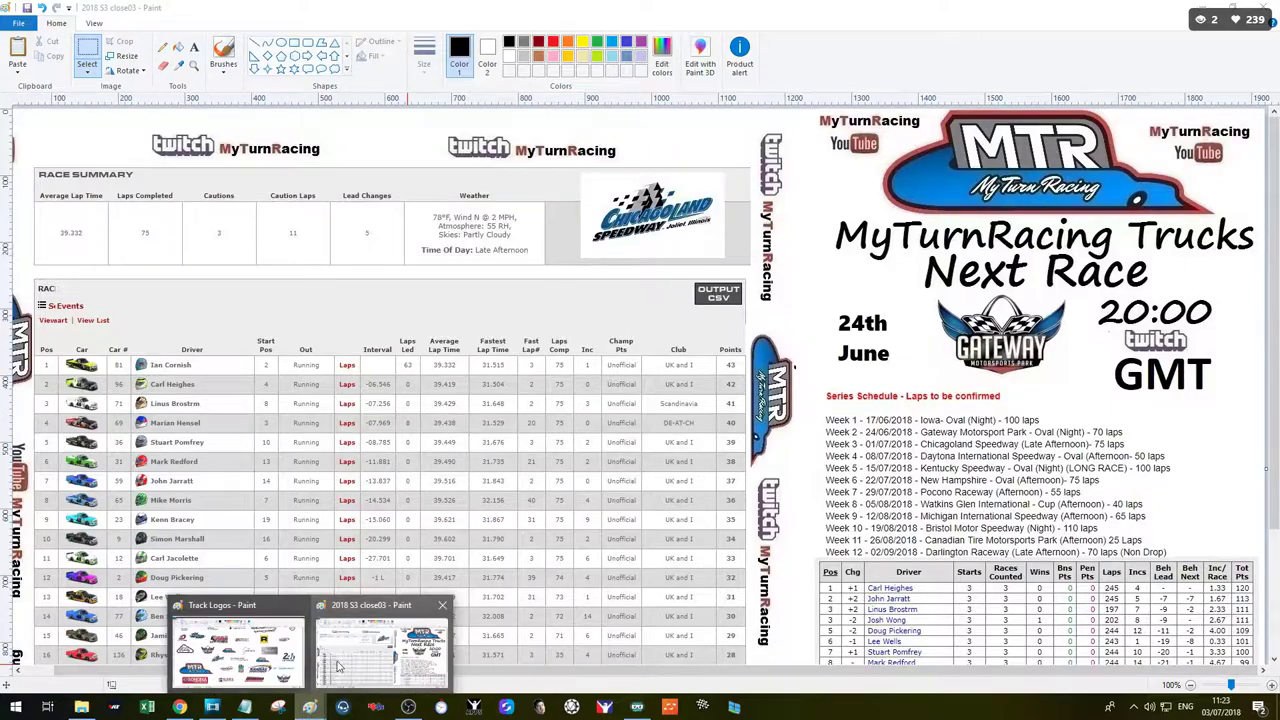
{"action": "left_click", "coordinate": [298, 640]}
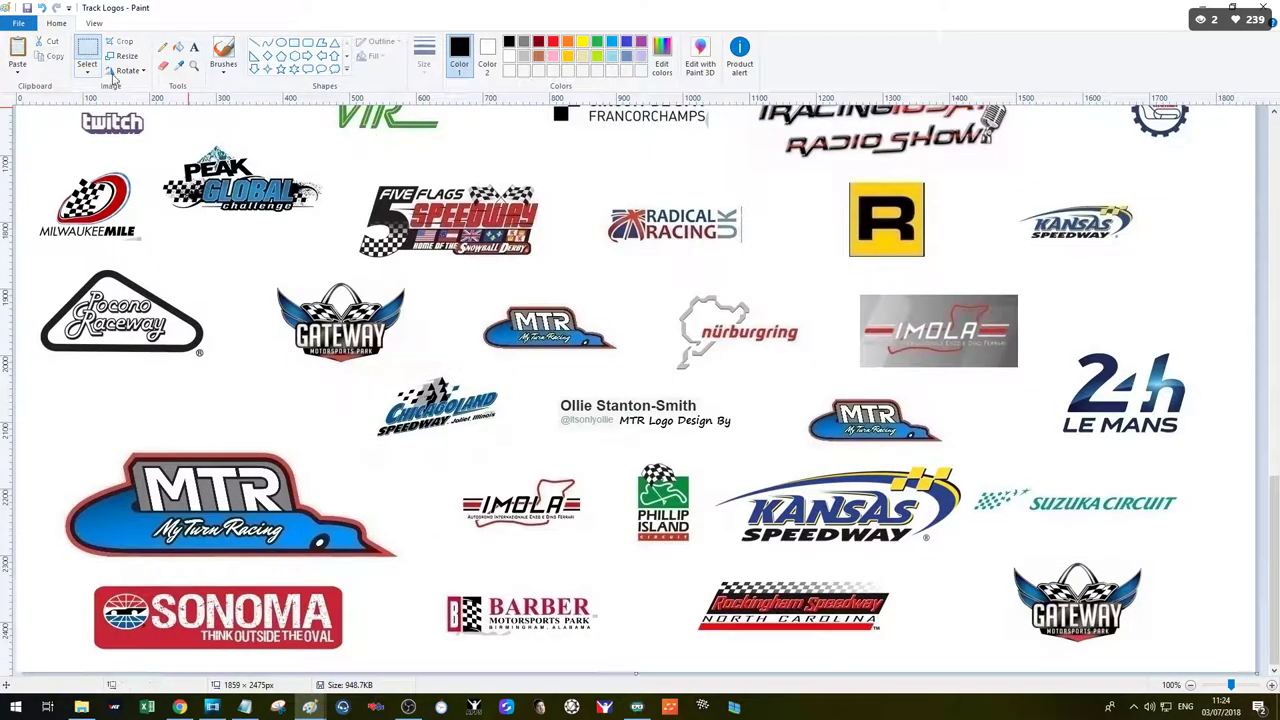
{"action": "scroll", "coordinate": [715, 500], "scroll_direction": "up", "scroll_amount": 15}
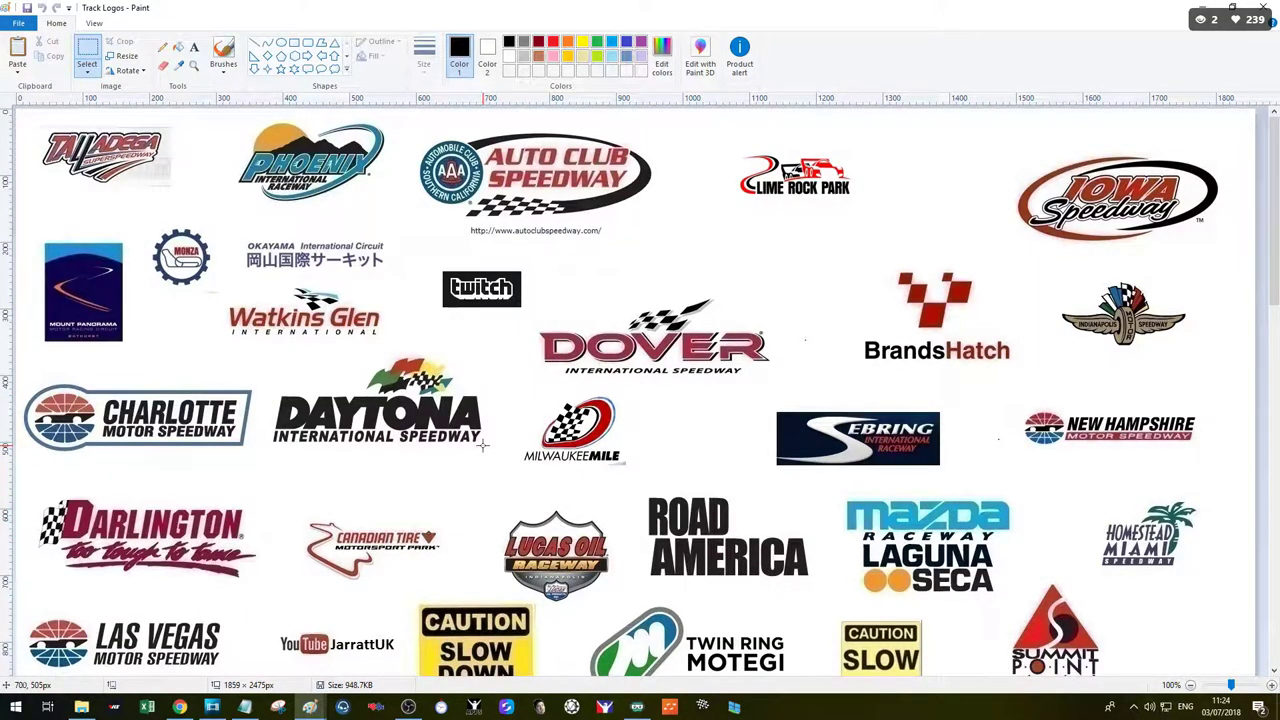
{"action": "left_click_drag", "start_coordinate": [482, 446], "coordinate": [270, 352]}
{"action": "key", "text": "alt+Tab"}
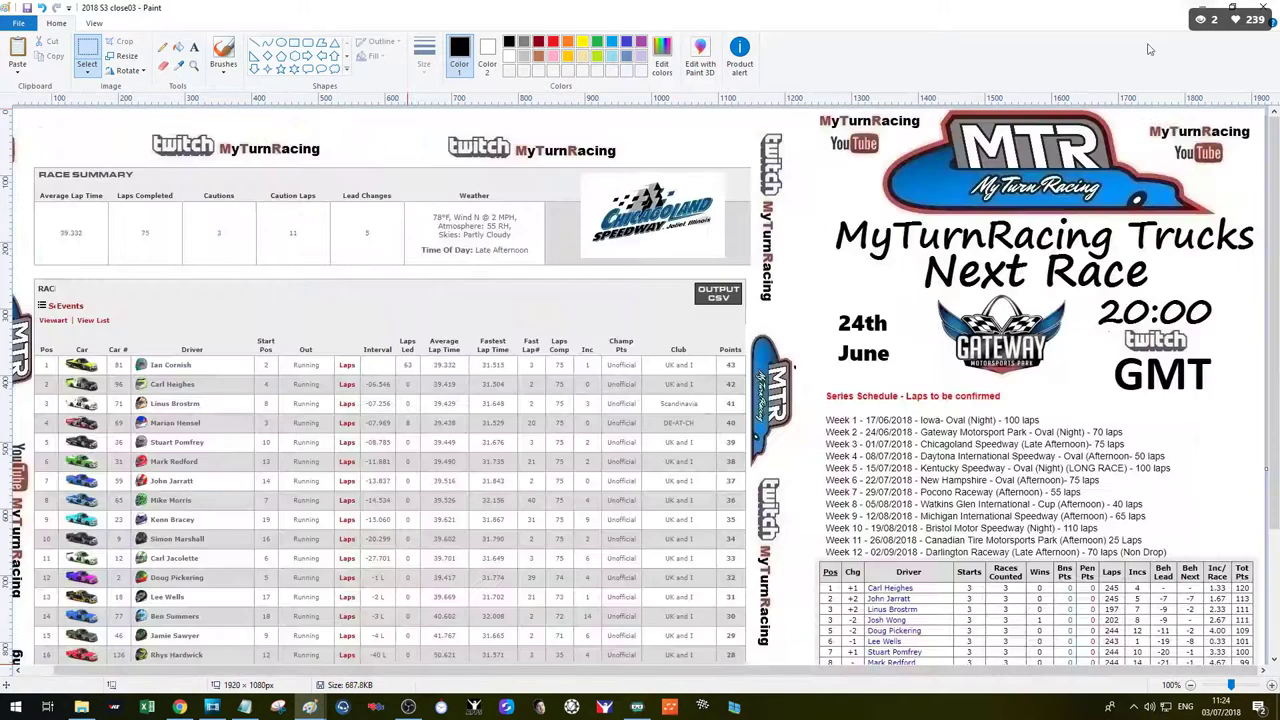
{"action": "key", "text": "ctrl+v"}
{"action": "left_click_drag", "start_coordinate": [164, 170], "coordinate": [1029, 345]}
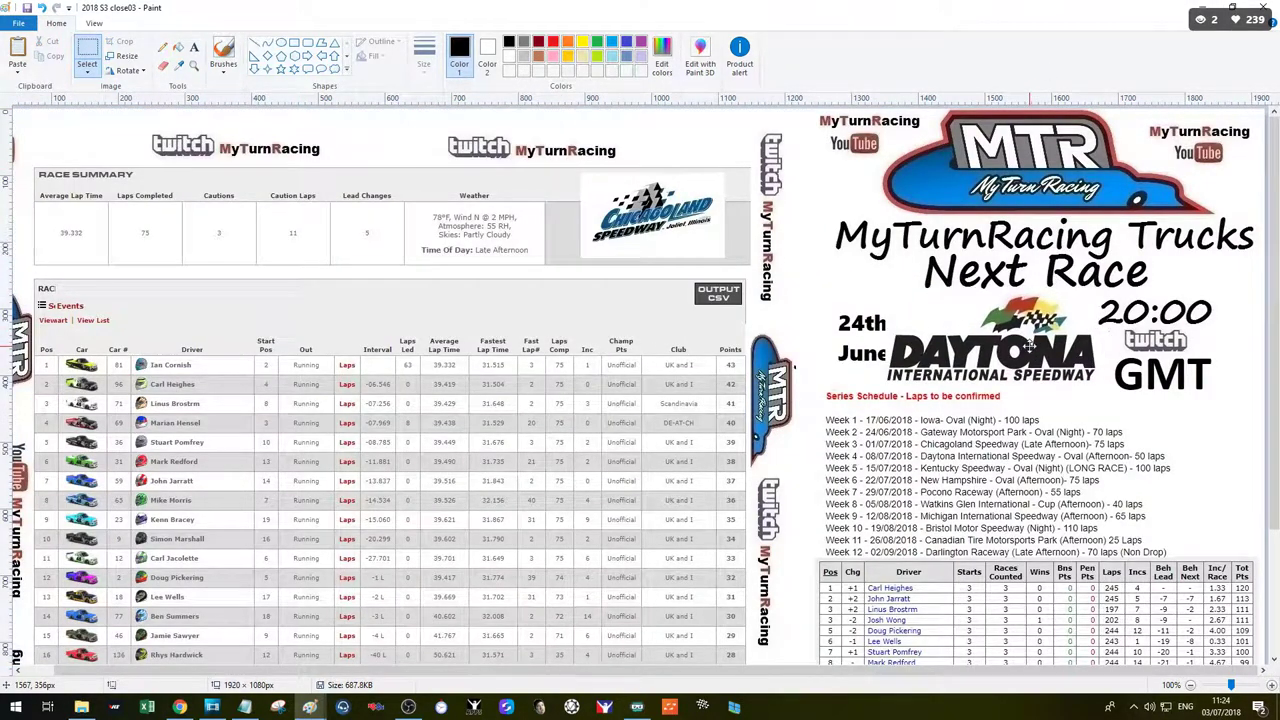
Step: Erase the 24th June date beside the Daytona logo
{"action": "left_click_drag", "start_coordinate": [829, 308], "coordinate": [889, 370]}
{"action": "key", "text": "Delete"}
{"action": "key", "text": "Delete"}
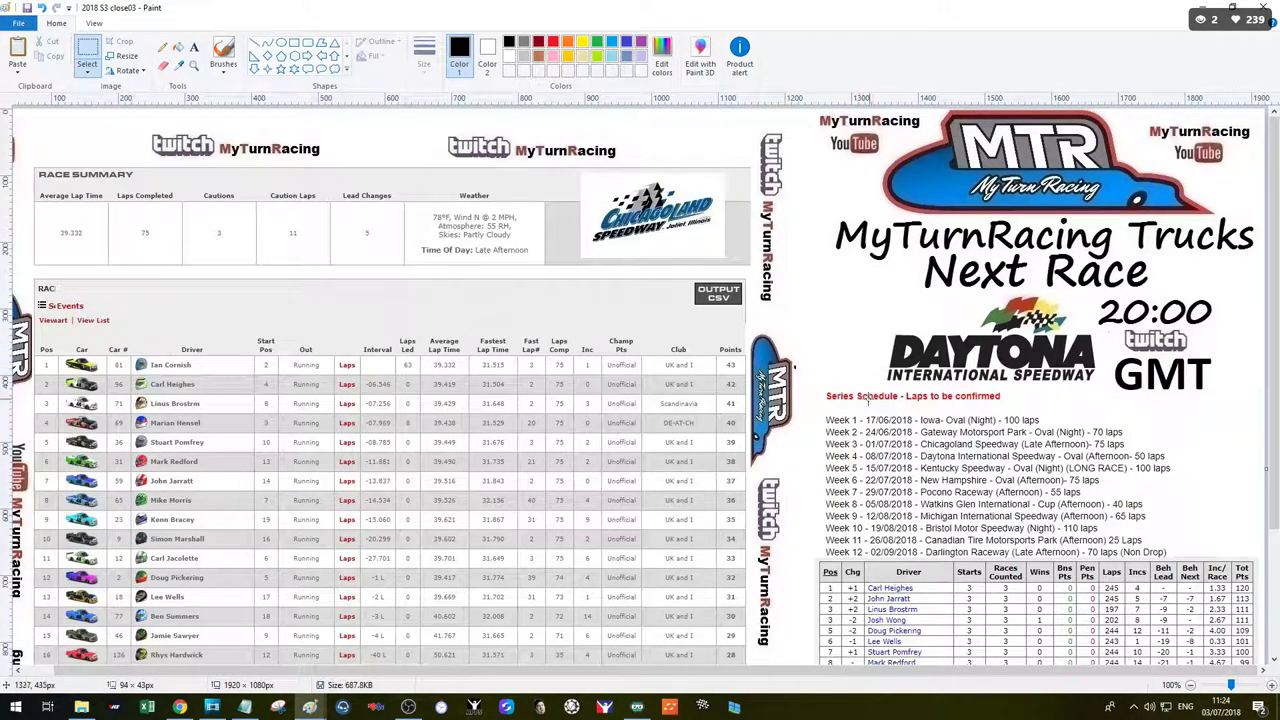
Step: Add the date "8th July" on two lines beside the Daytona logo in bold Segoe UI Black 25, and save and close the image
{"action": "left_click", "coordinate": [197, 48]}
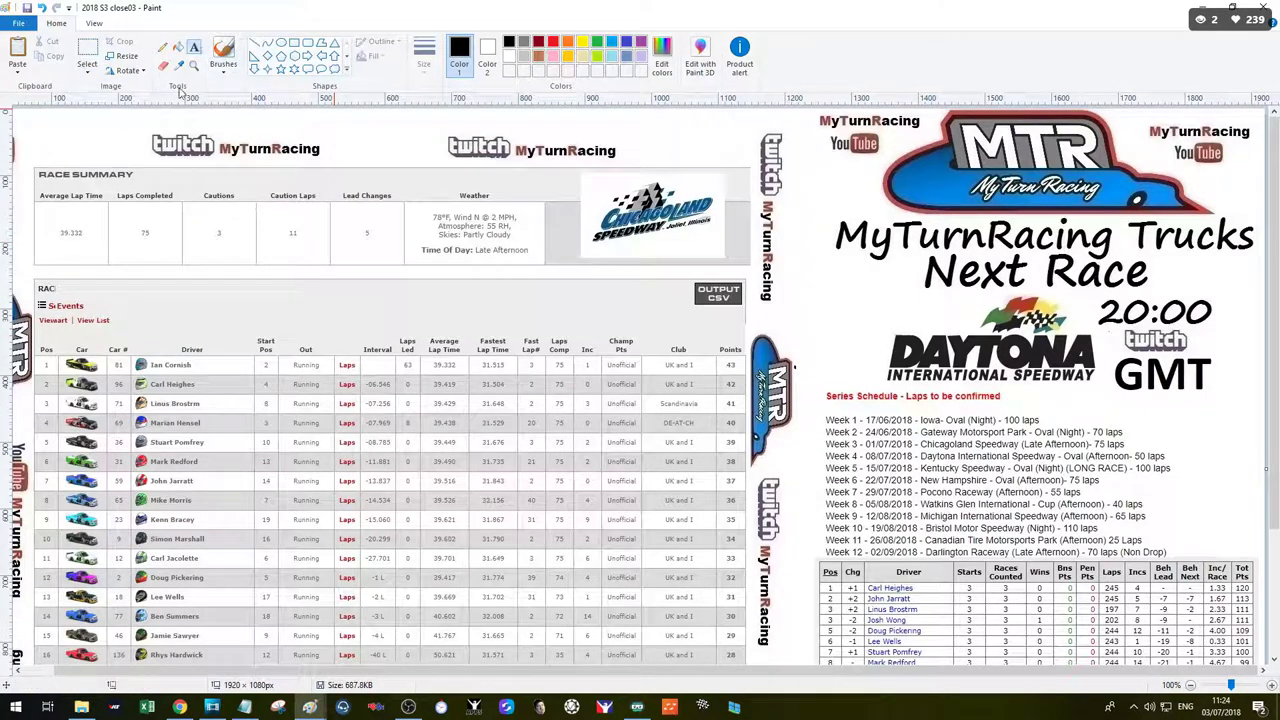
{"action": "left_click", "coordinate": [834, 310]}
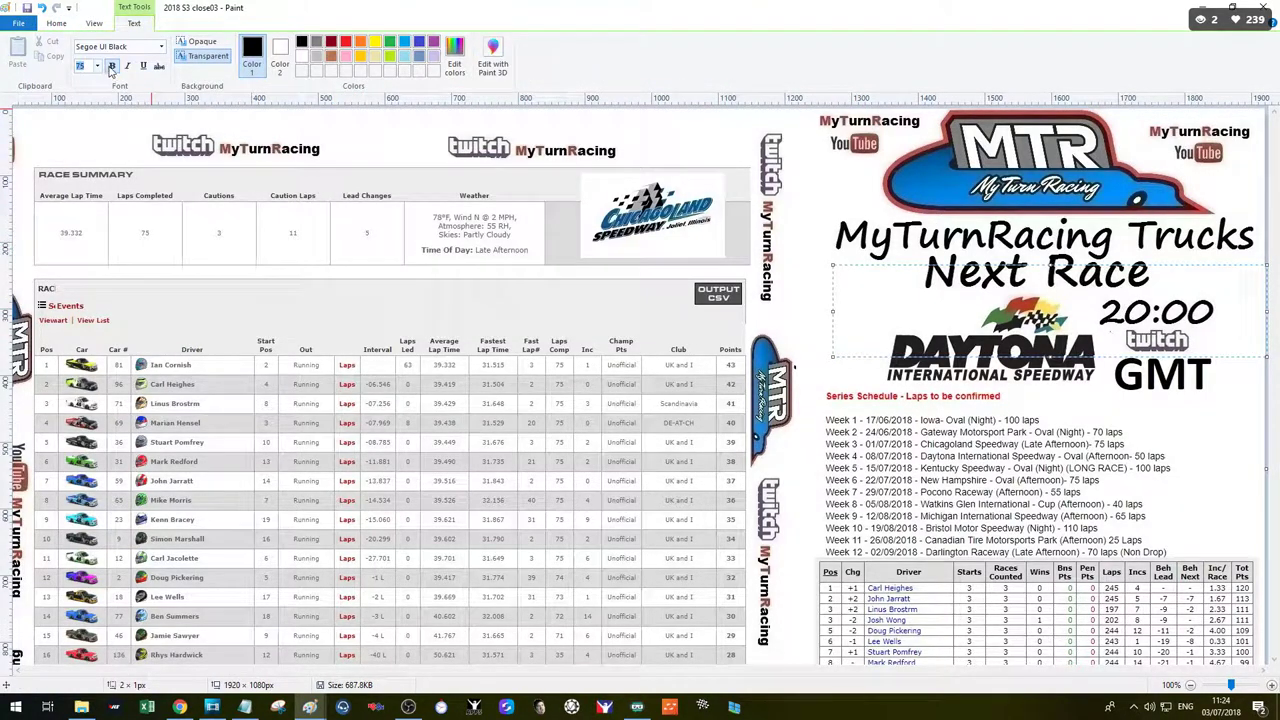
{"action": "left_click", "coordinate": [783, 319]}
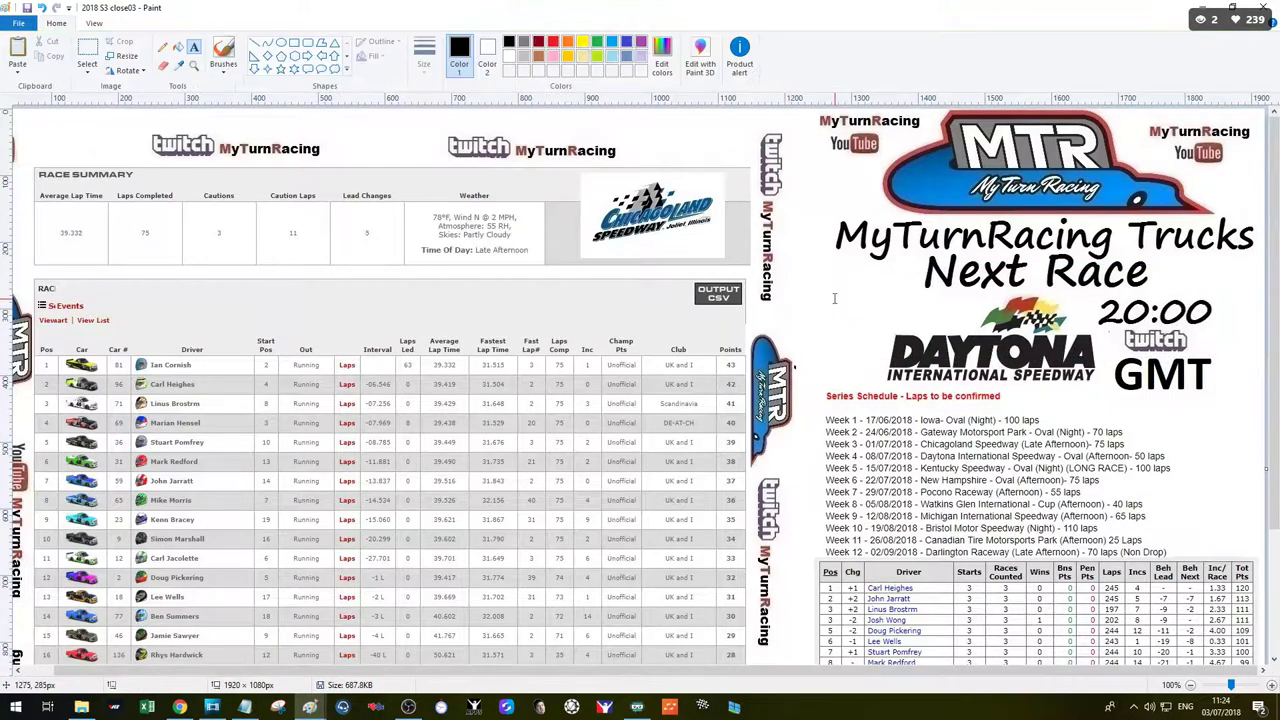
{"action": "left_click", "coordinate": [843, 328]}
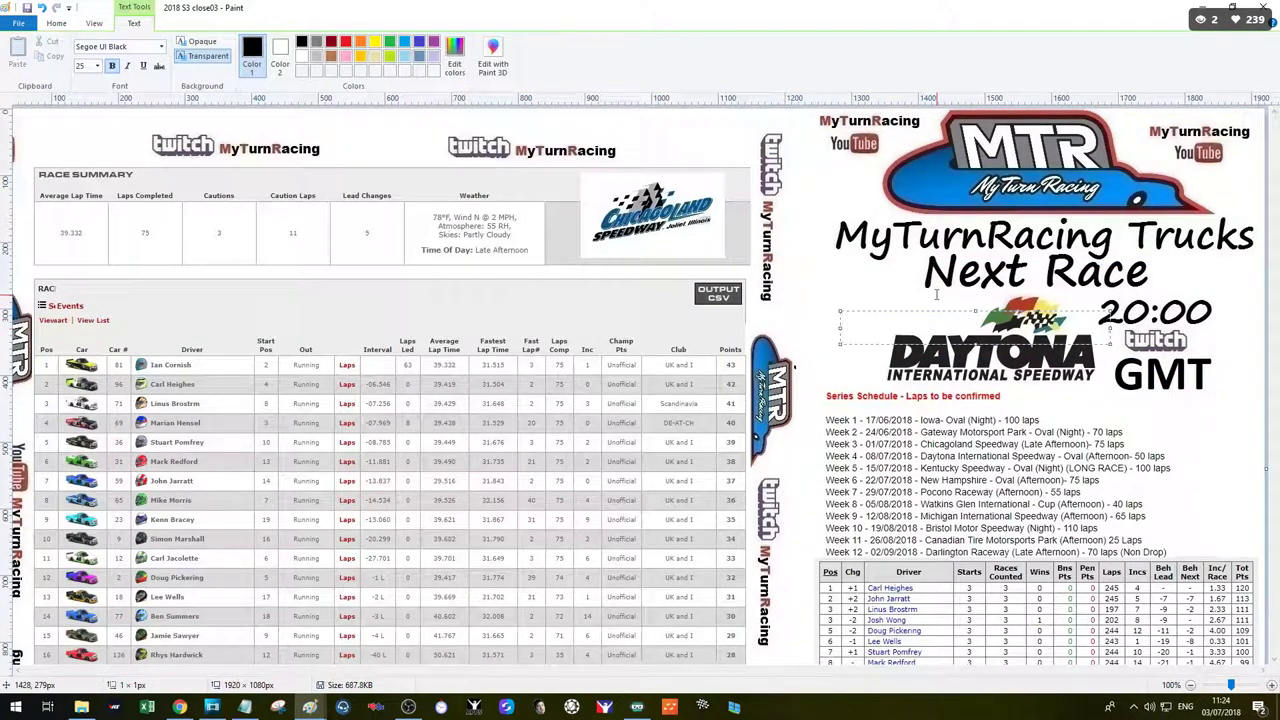
{"action": "type", "text": "8th July"}
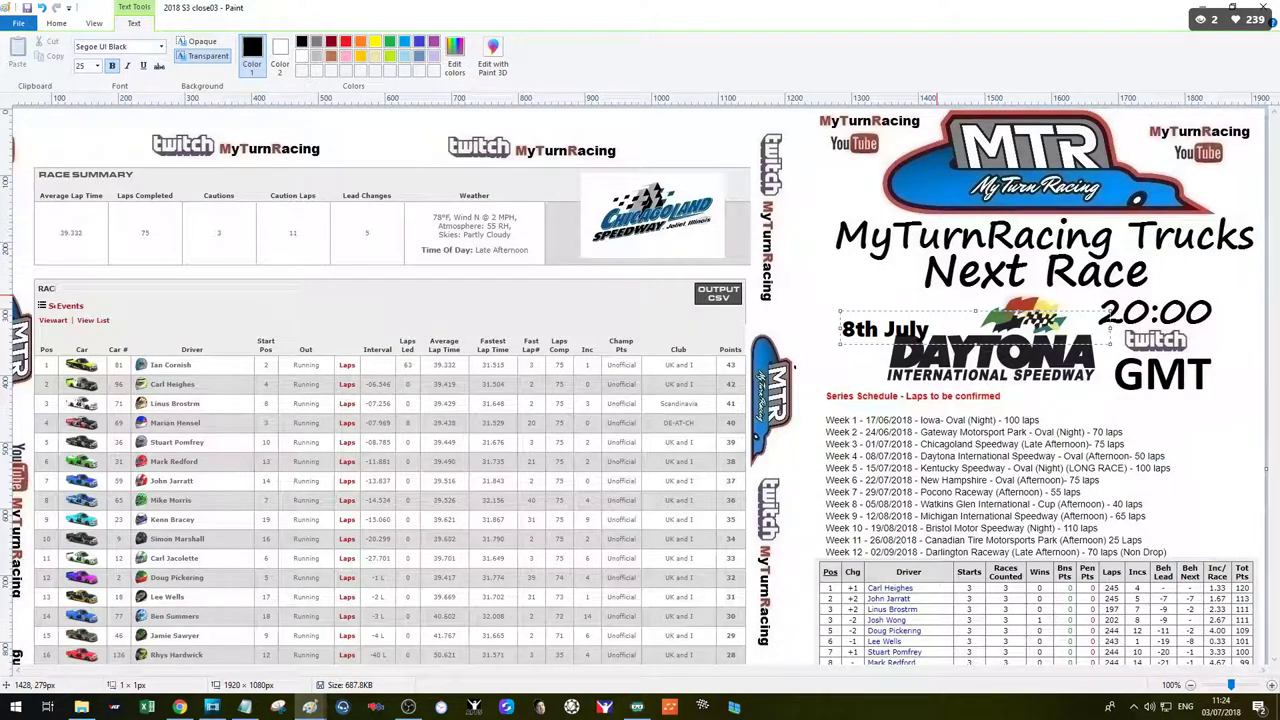
{"action": "key", "text": "Left"}
{"action": "key", "text": "Left"}
{"action": "key", "text": "Return"}
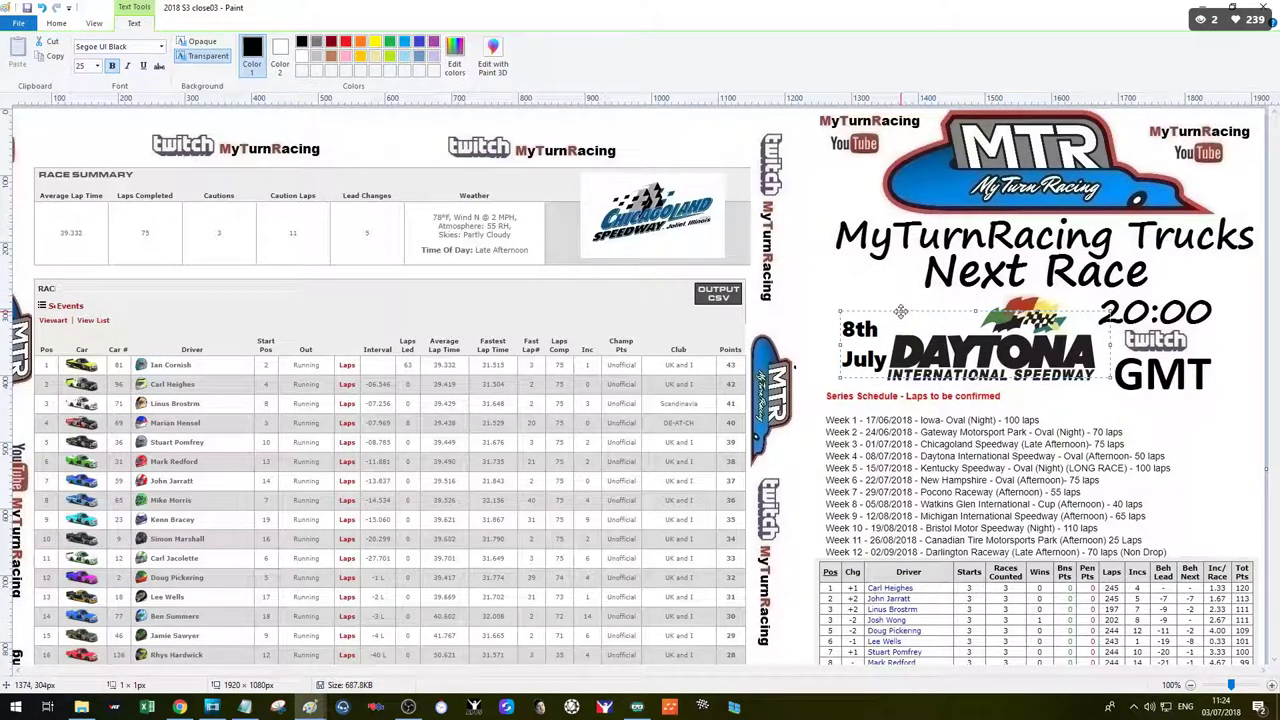
{"action": "left_click_drag", "start_coordinate": [901, 312], "coordinate": [889, 321]}
{"action": "left_click", "coordinate": [851, 288]}
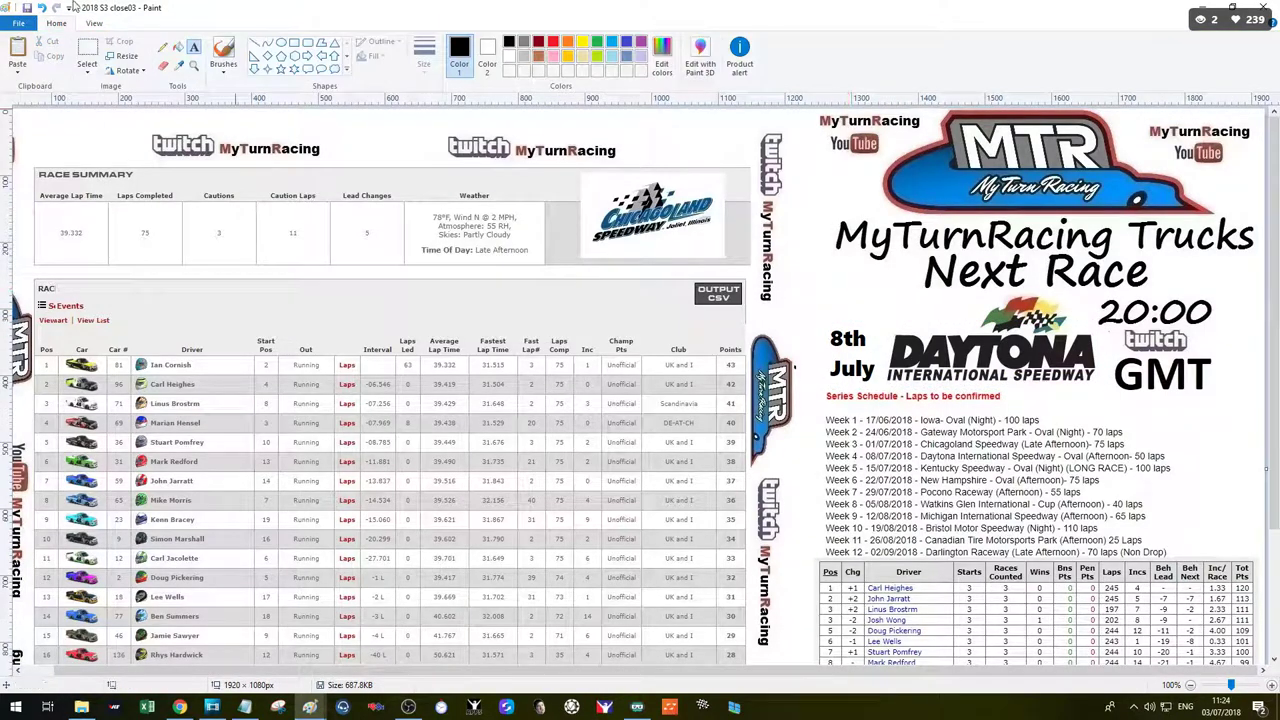
{"action": "key", "text": "ctrl+s"}
{"action": "left_click", "coordinate": [1262, 7]}
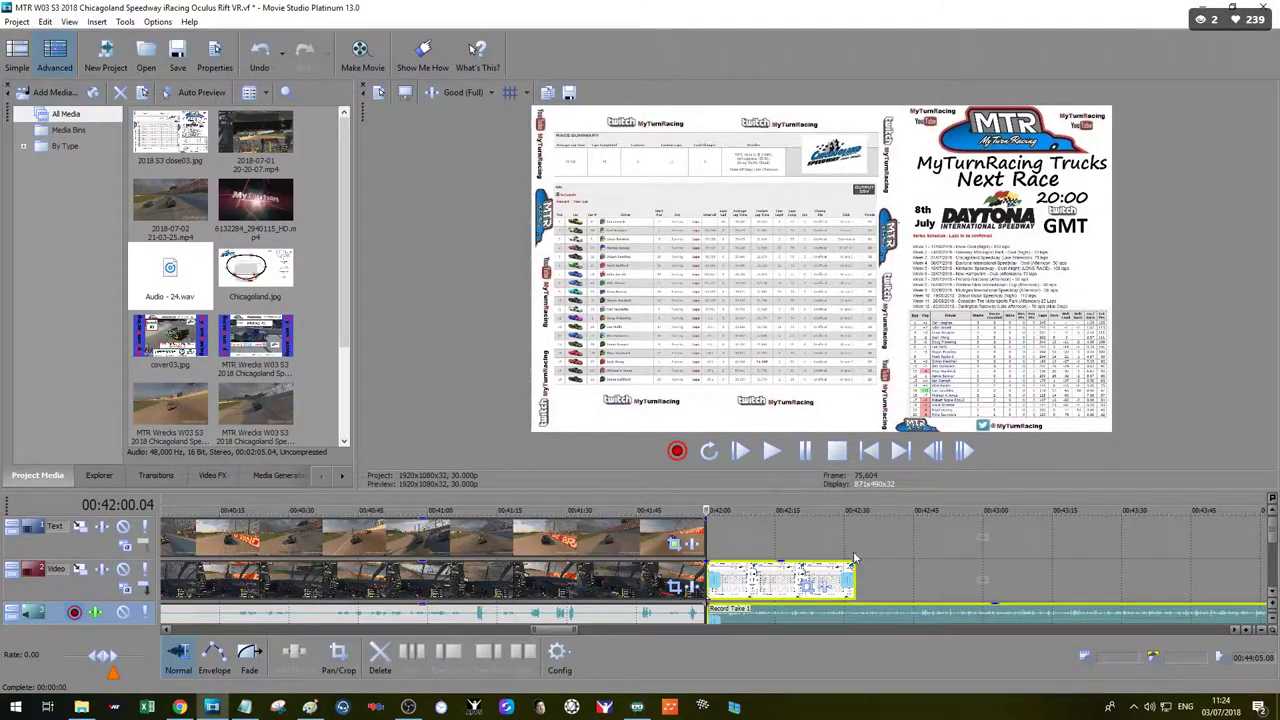
Step: In Movie Studio, extend the closing image on the Video track to 00:02:05.04 so it ends with the recorded voice-over
{"action": "scroll", "coordinate": [795, 580], "scroll_direction": "down", "scroll_amount": 3}
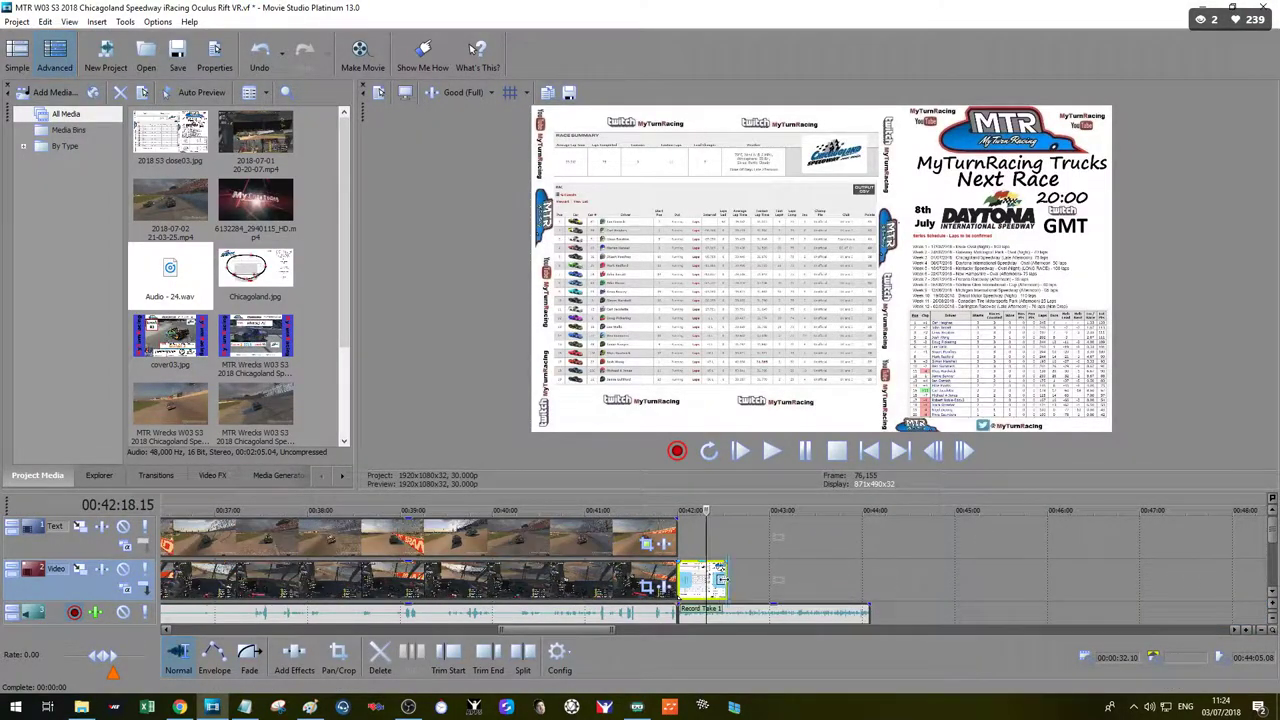
{"action": "left_click_drag", "start_coordinate": [729, 575], "coordinate": [864, 572]}
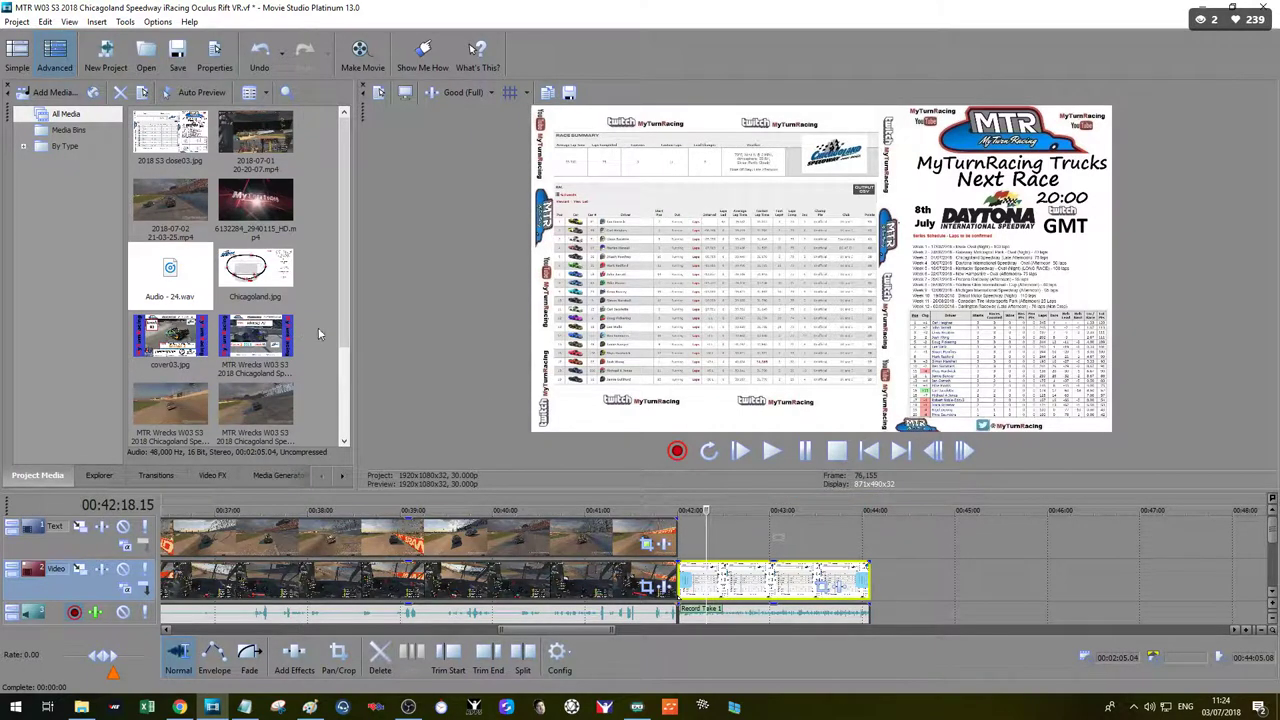
Step: Place MyTurnRacingEnd2018 S3.jpg on the Video track crossfading over the end of the closing image, preview the transition and save the project
{"action": "left_click_drag", "start_coordinate": [344, 341], "coordinate": [366, 417]}
{"action": "left_click_drag", "start_coordinate": [256, 356], "coordinate": [720, 582]}
{"action": "left_click", "coordinate": [874, 582]}
{"action": "scroll", "coordinate": [900, 598], "scroll_direction": "up", "scroll_amount": 8}
{"action": "left_click", "coordinate": [331, 570]}
{"action": "key", "text": "space"}
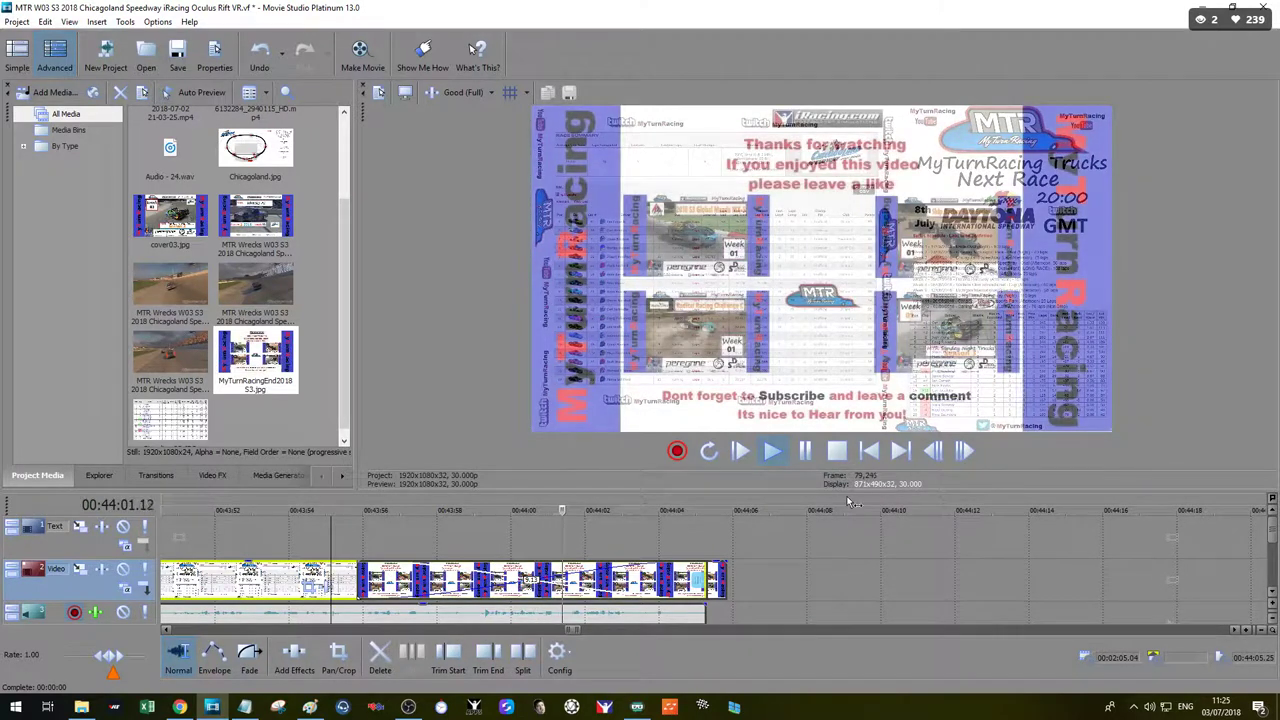
{"action": "left_click", "coordinate": [806, 455]}
{"action": "scroll", "coordinate": [819, 572], "scroll_direction": "down", "scroll_amount": 10}
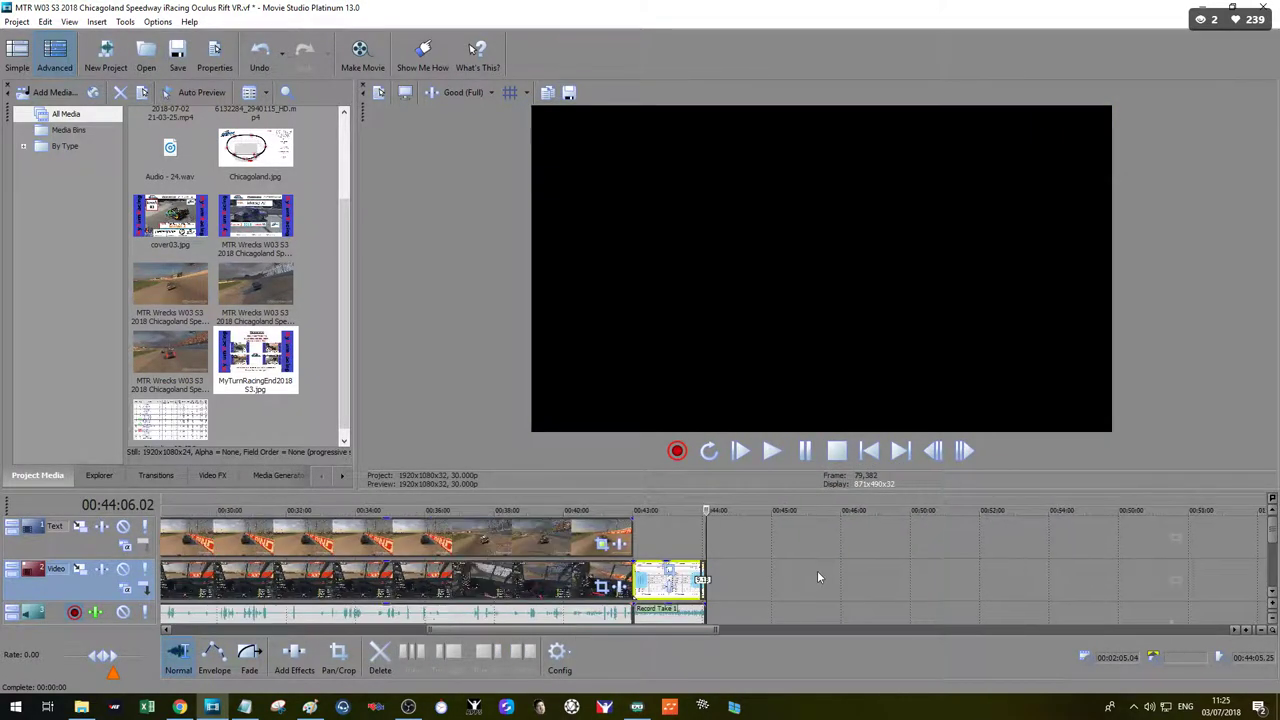
{"action": "left_click", "coordinate": [178, 60]}
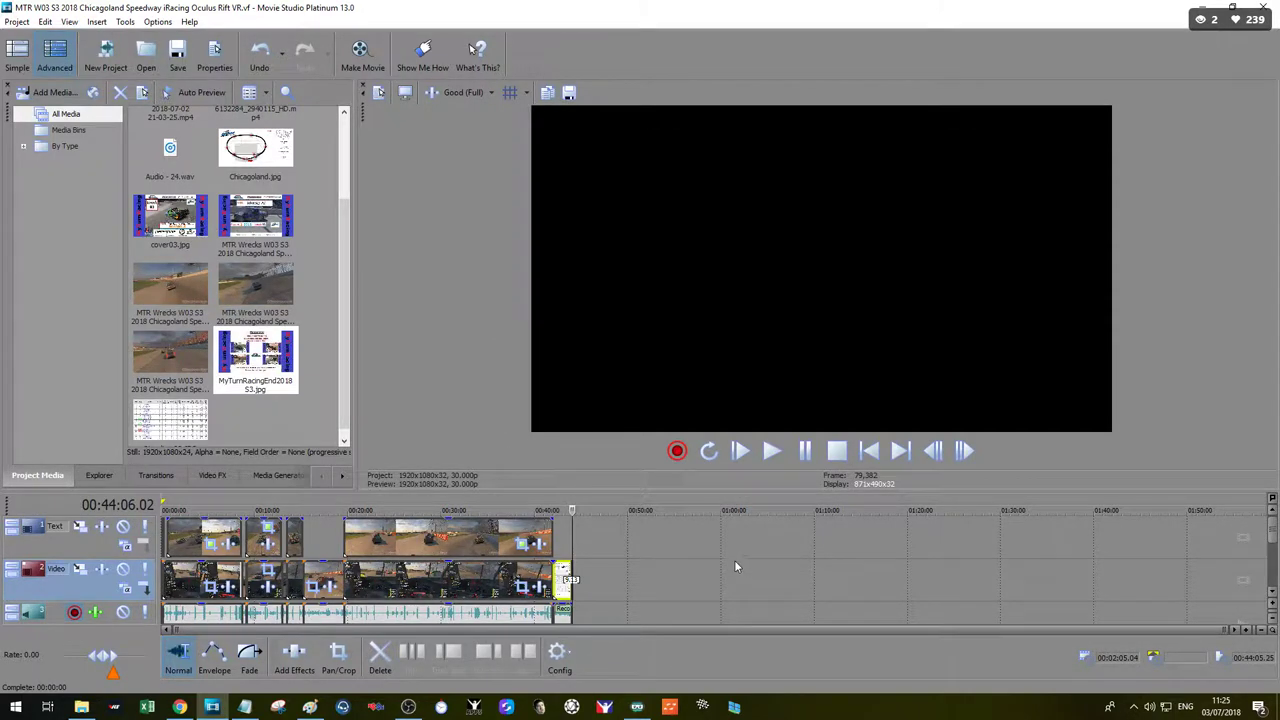
{"action": "left_click", "coordinate": [197, 544]}
{"action": "scroll", "coordinate": [197, 544], "scroll_direction": "up", "scroll_amount": 10}
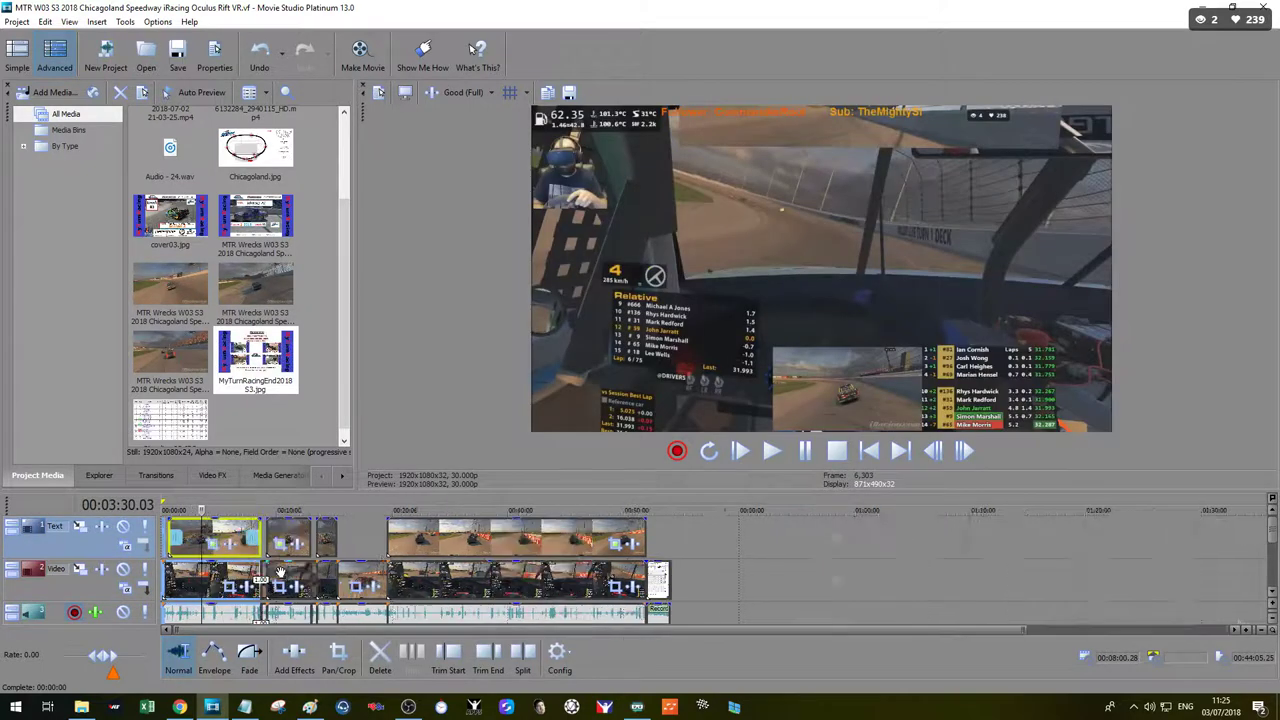
{"action": "scroll", "coordinate": [308, 571], "scroll_direction": "up", "scroll_amount": 2}
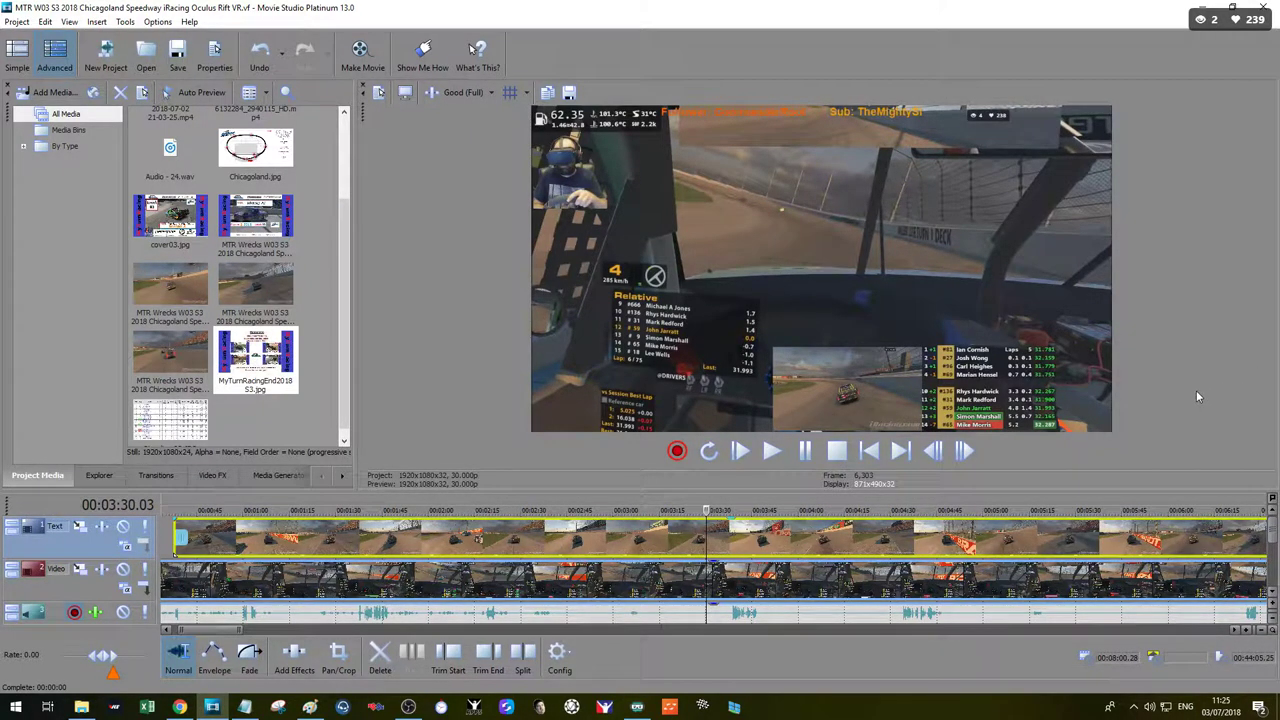
{"action": "scroll", "coordinate": [950, 568], "scroll_direction": "down", "scroll_amount": 2}
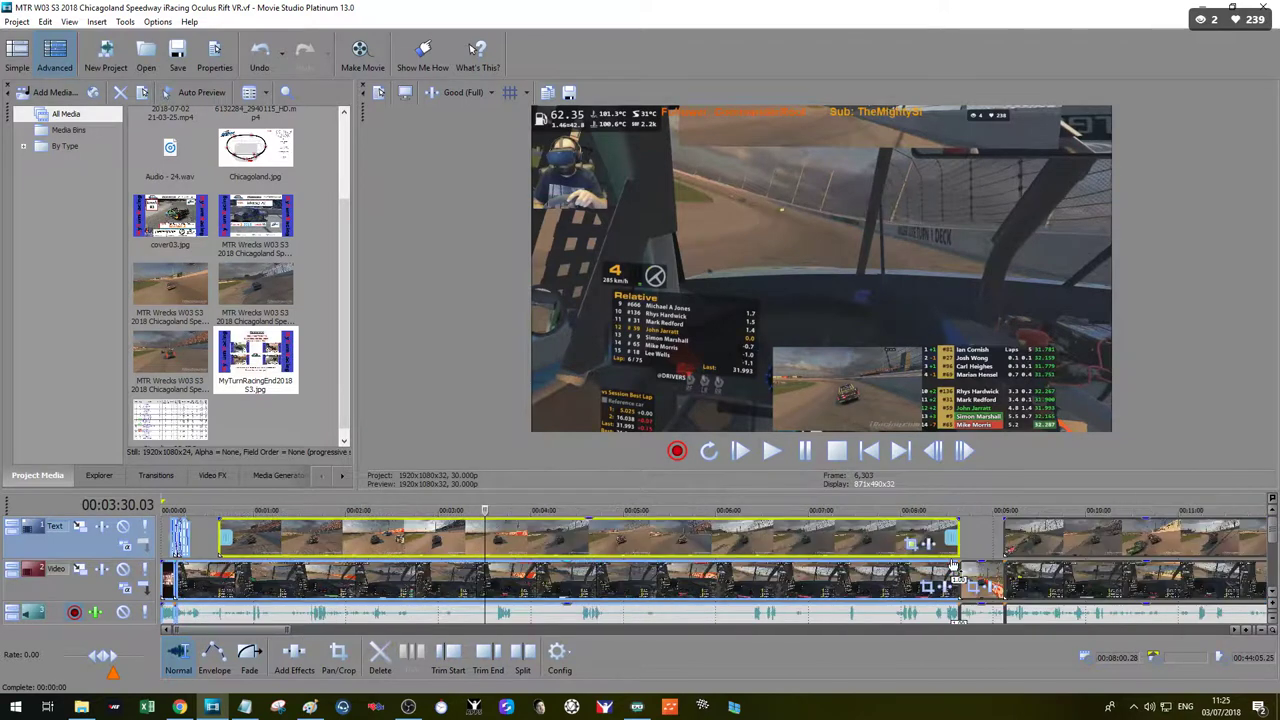
{"action": "scroll", "coordinate": [953, 589], "scroll_direction": "down", "scroll_amount": 1}
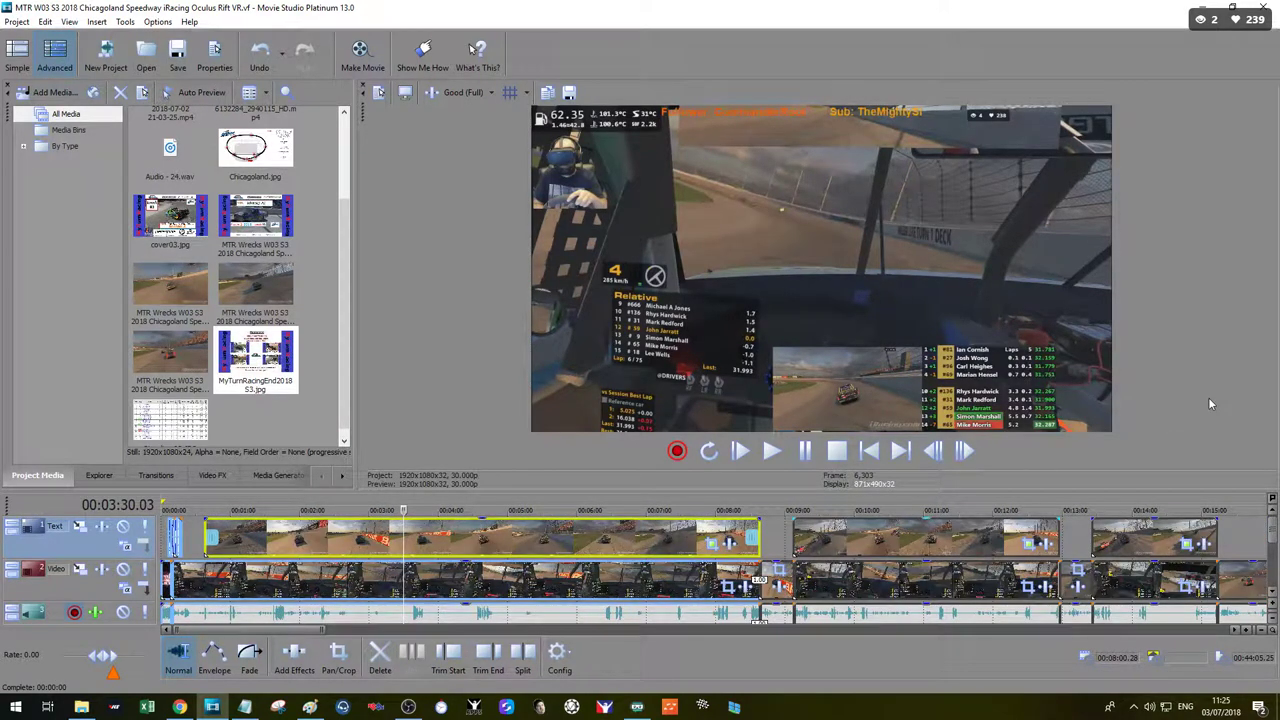